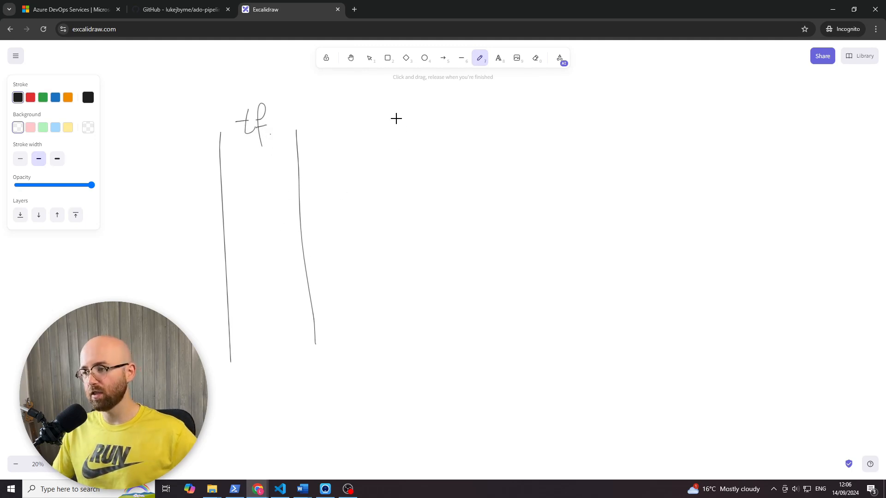
- Handwrite item 1) of a list beside the tf column and sketch a downward arrow inside the column
drag(391, 118, 393, 137)
mouse_move(400, 102)
mouse_down()
mouse_move(408, 147)
mouse_move(475, 133)
mouse_move(420, 147)
mouse_up()
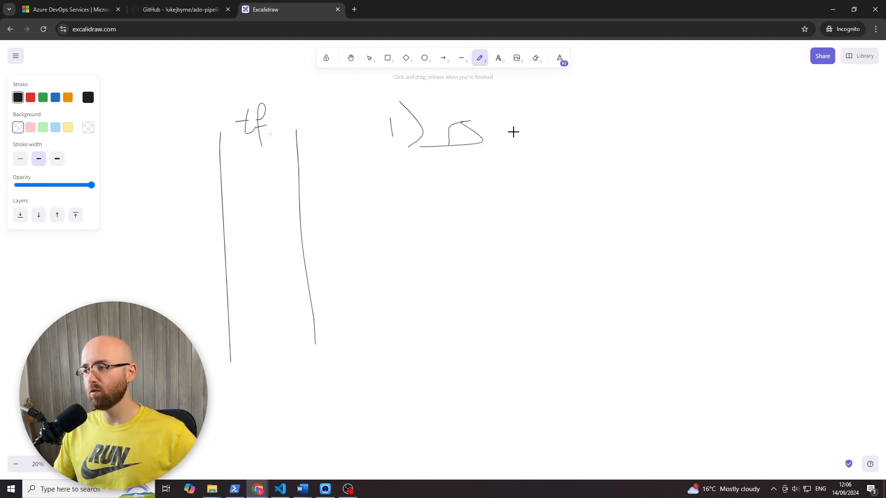
mouse_move(511, 131)
mouse_down()
mouse_move(527, 148)
mouse_move(548, 133)
mouse_move(581, 137)
mouse_up()
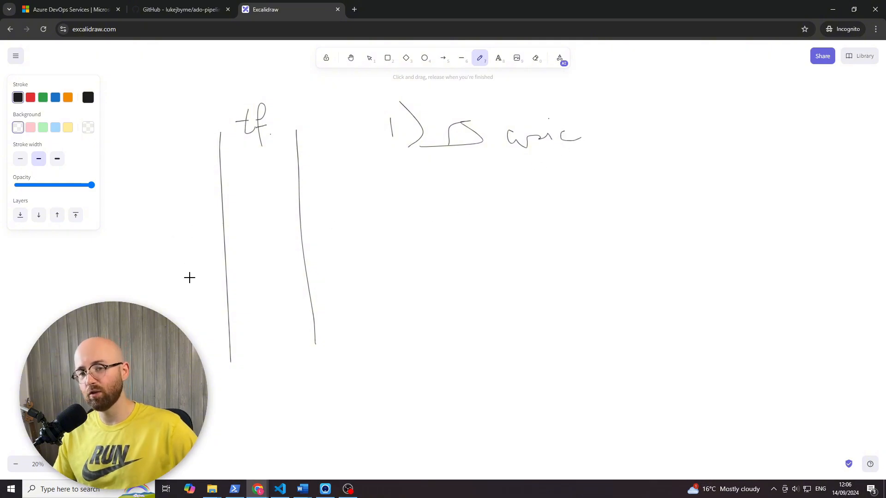
mouse_move(258, 147)
mouse_down()
mouse_move(239, 334)
mouse_move(256, 338)
mouse_up()
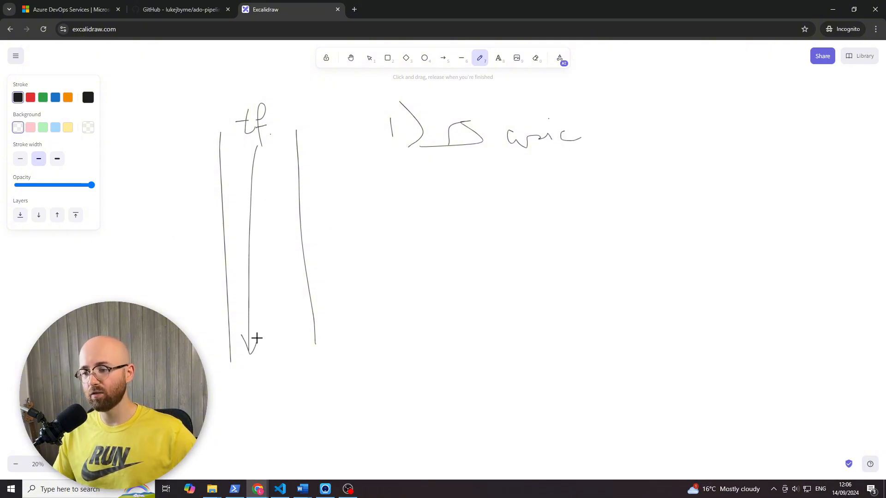
- Handwrite list items 2) state, 3) valid and 4) prod. below the first item
drag(404, 193, 419, 211)
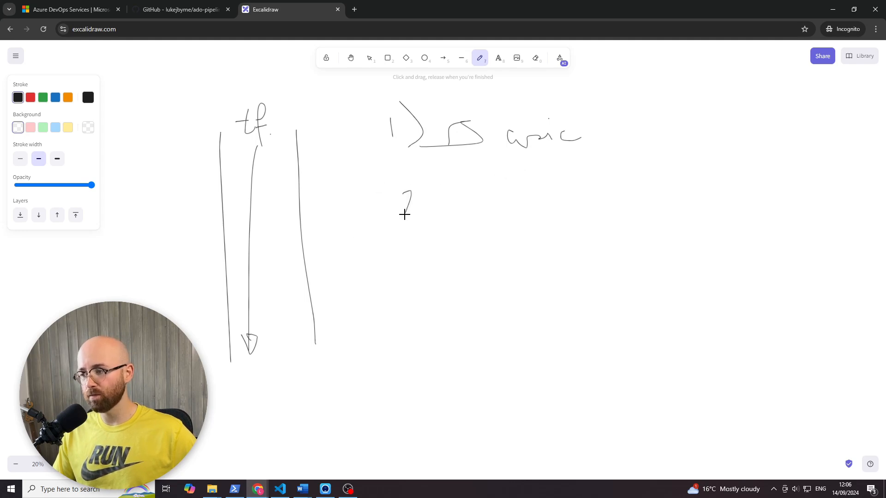
drag(409, 177, 425, 231)
mouse_move(409, 266)
mouse_down()
mouse_move(419, 280)
mouse_move(445, 259)
mouse_move(433, 296)
mouse_up()
drag(464, 199, 466, 205)
mouse_move(469, 169)
mouse_down()
mouse_move(480, 221)
mouse_move(499, 185)
mouse_move(507, 208)
mouse_move(513, 173)
mouse_move(528, 193)
mouse_move(552, 192)
mouse_move(536, 186)
mouse_up()
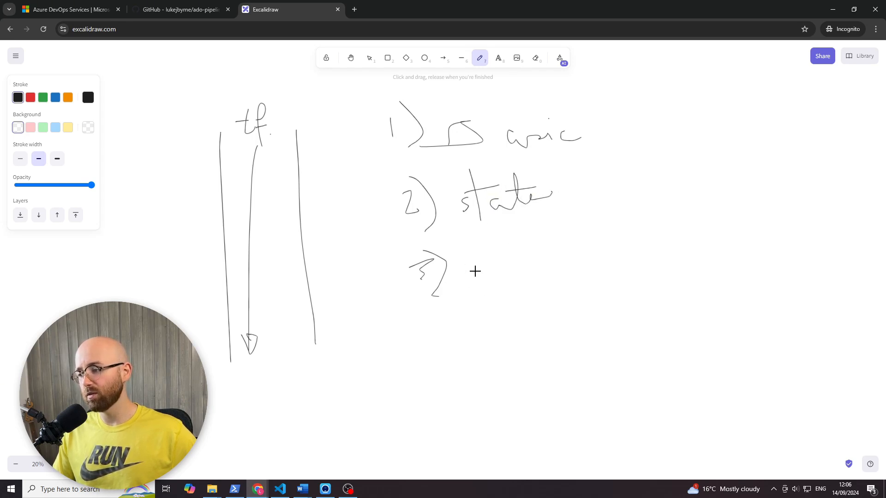
mouse_move(475, 264)
mouse_down()
mouse_move(528, 268)
mouse_move(545, 243)
mouse_up()
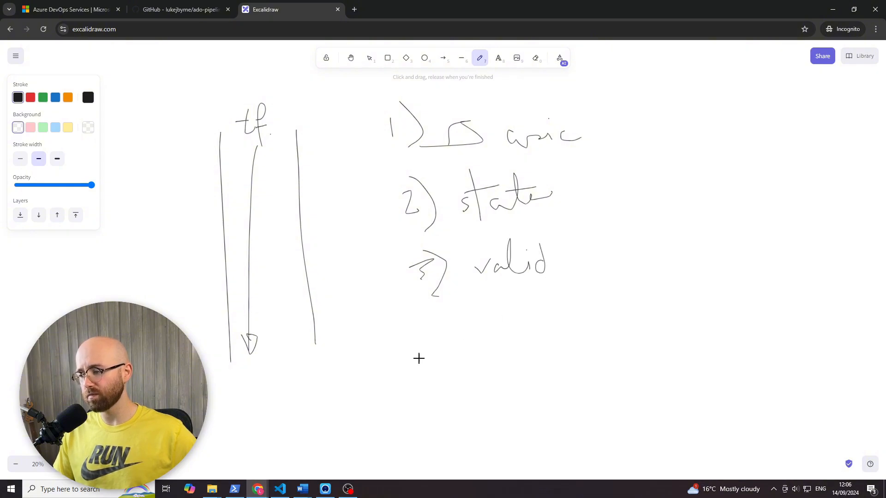
mouse_move(430, 336)
mouse_down()
mouse_move(448, 342)
mouse_move(438, 359)
mouse_move(542, 336)
mouse_move(550, 326)
mouse_move(567, 335)
mouse_up()
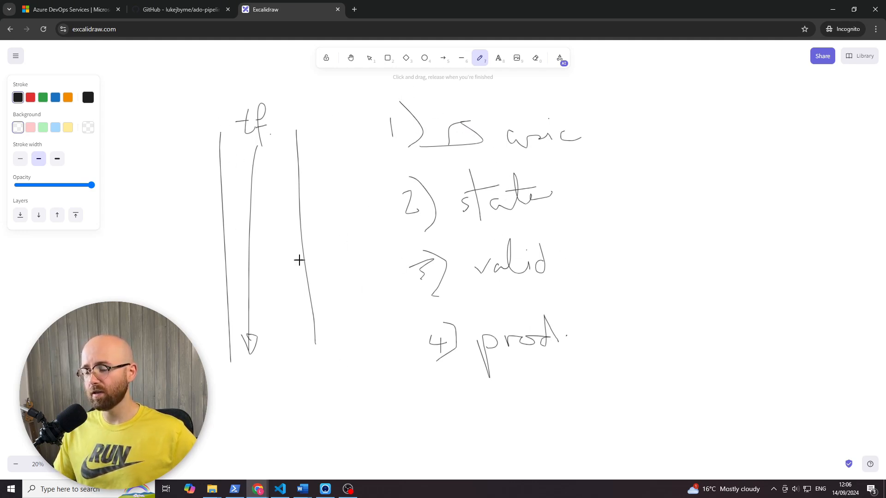
- Divide the tf column into four stages with three freehand horizontal lines and thicken the middle line
drag(216, 191, 290, 198)
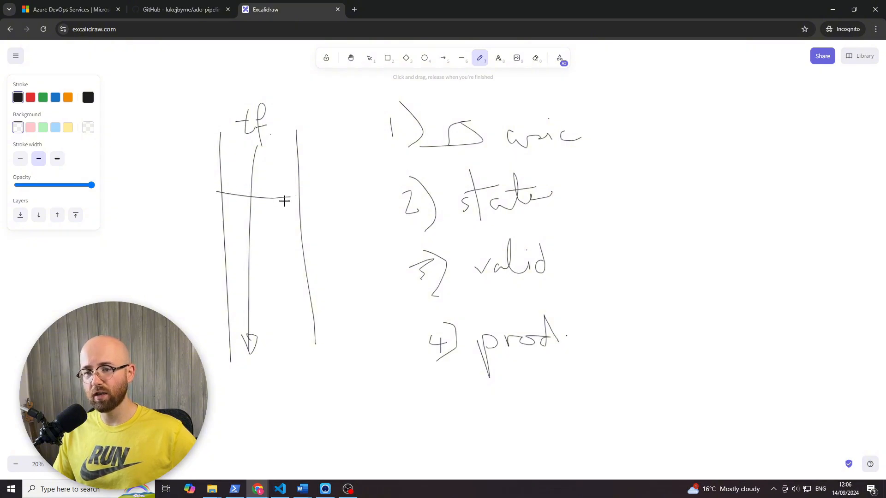
drag(222, 250, 301, 254)
drag(242, 313, 313, 315)
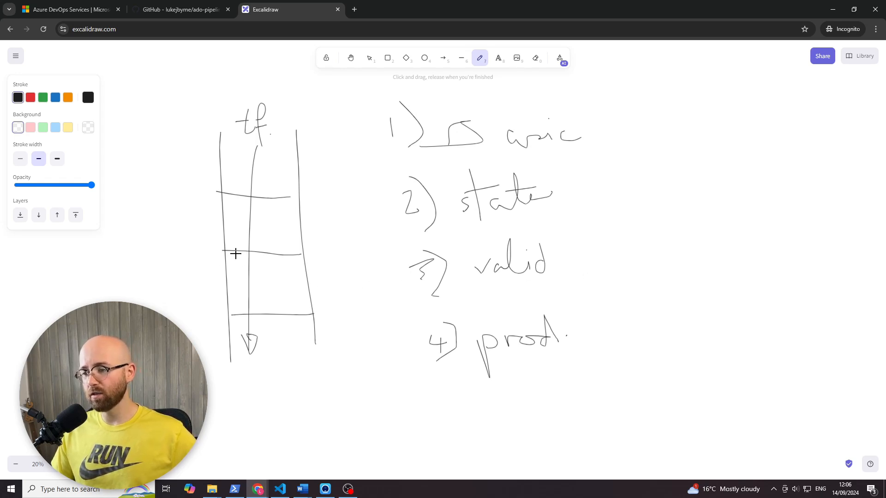
drag(230, 254, 277, 255)
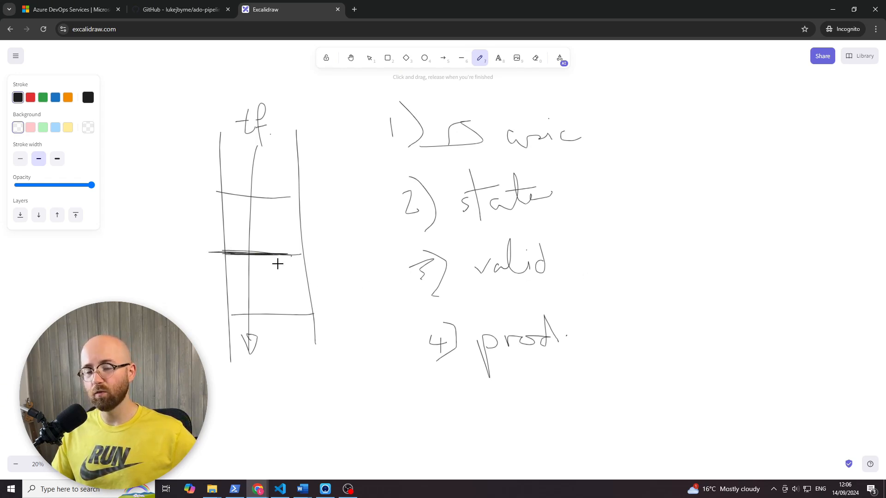
- Sketch a person beside the column's middle divider, with connecting lines, a check mark and a cross
mouse_move(140, 263)
mouse_down()
mouse_move(137, 276)
mouse_move(141, 259)
mouse_move(148, 275)
mouse_move(239, 240)
mouse_up()
drag(157, 257, 220, 259)
drag(207, 276, 220, 261)
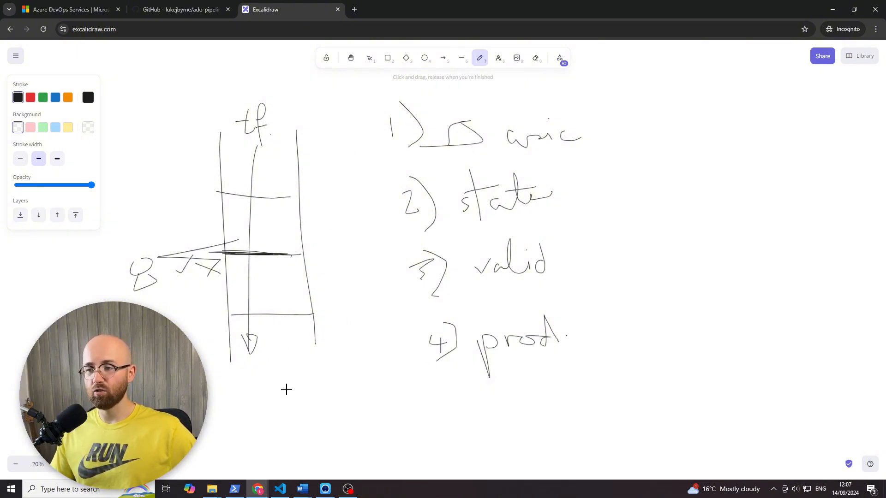
- Draw a second, wider column below and to the right of the tf column, joined to its lower end
scroll(279, 283, down, 2)
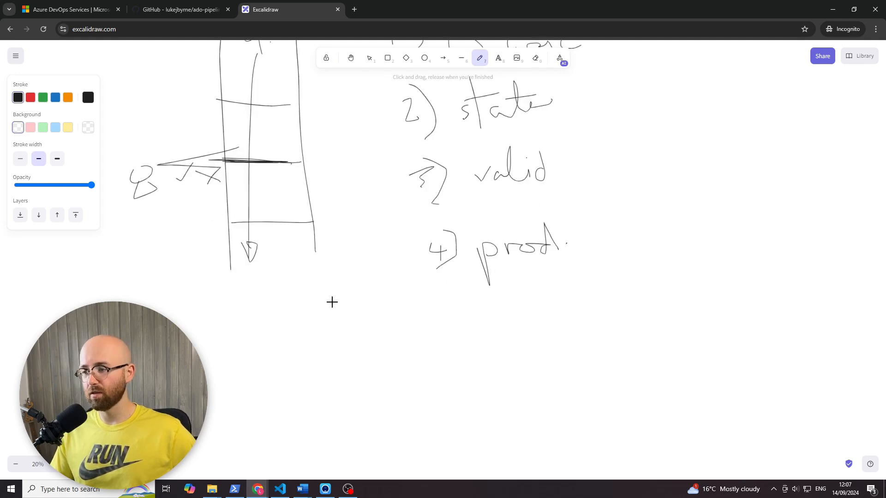
mouse_move(317, 249)
mouse_down()
mouse_move(404, 279)
mouse_move(461, 481)
mouse_up()
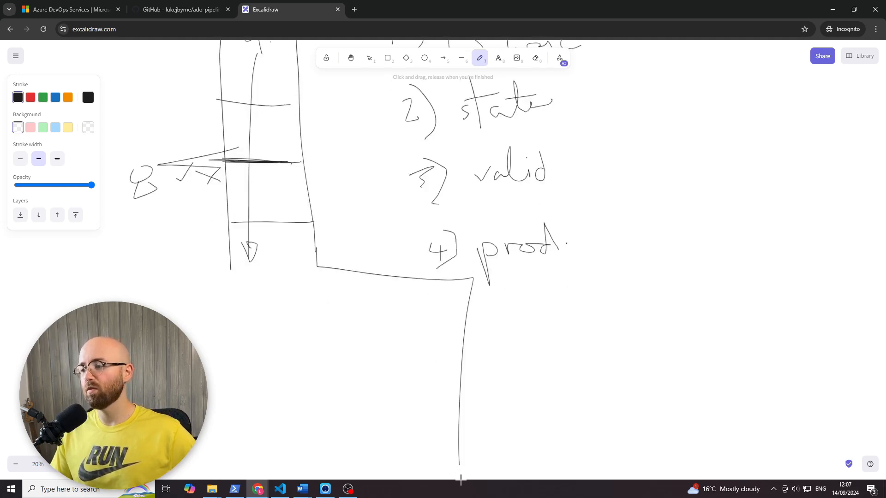
drag(321, 267, 322, 292)
drag(317, 358, 316, 428)
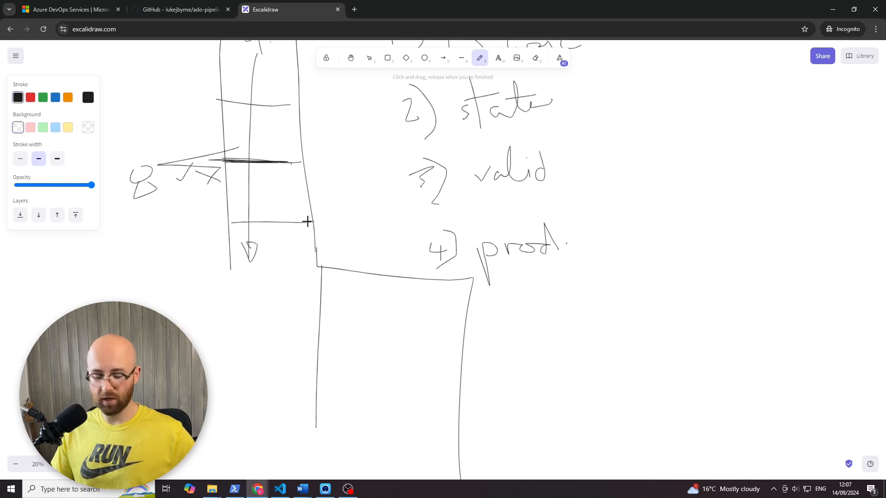
- Handwrite a D beside the tf column and a T beside the second column, and add a mark inside the second column
scroll(307, 221, down, 5)
mouse_move(215, 137)
mouse_down()
mouse_move(236, 151)
mouse_move(209, 166)
mouse_up()
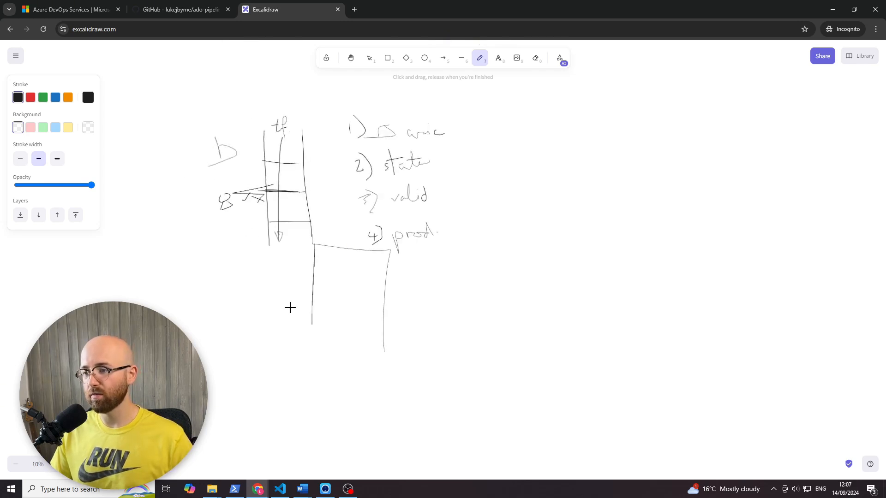
mouse_move(295, 270)
mouse_down()
mouse_move(298, 297)
mouse_move(318, 266)
mouse_up()
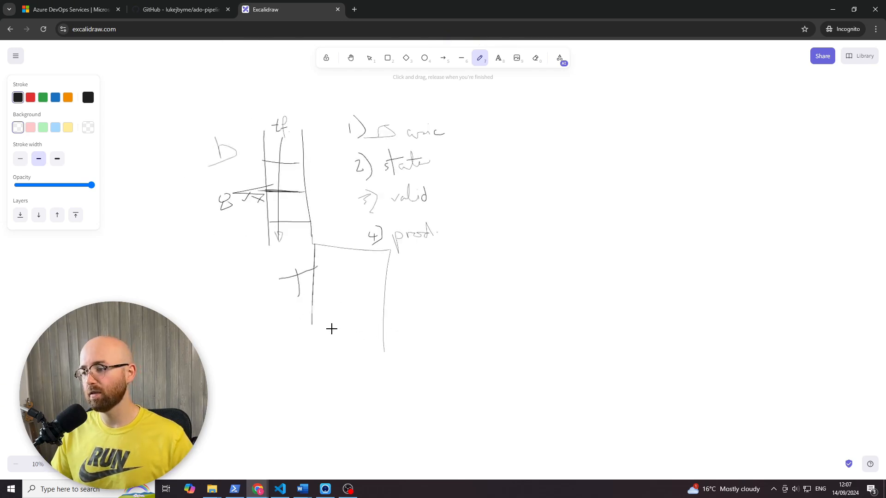
mouse_move(322, 328)
mouse_down()
mouse_move(466, 326)
mouse_move(423, 405)
mouse_move(376, 326)
mouse_move(357, 359)
mouse_move(362, 350)
mouse_up()
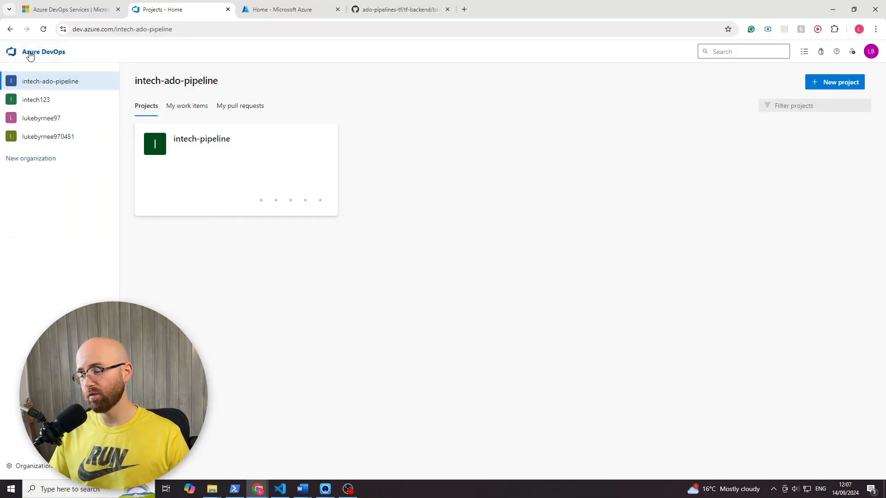
- Switch to Azure DevOps and create a new organization named intech-pipeline, filling in the verification characters
click(48, 162)
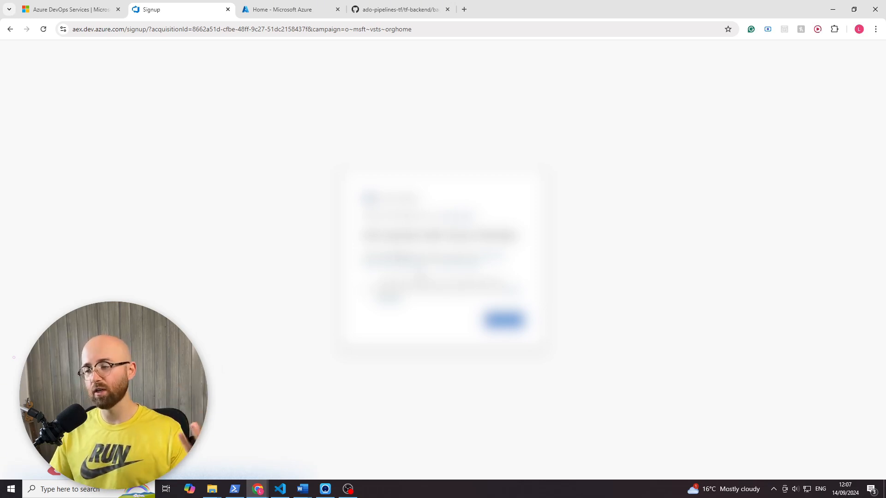
click(511, 324)
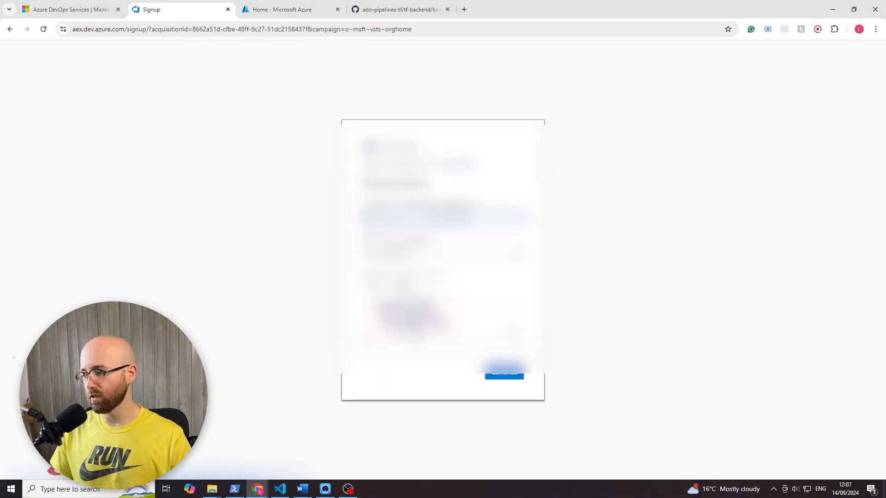
double_click(446, 217)
click(446, 217)
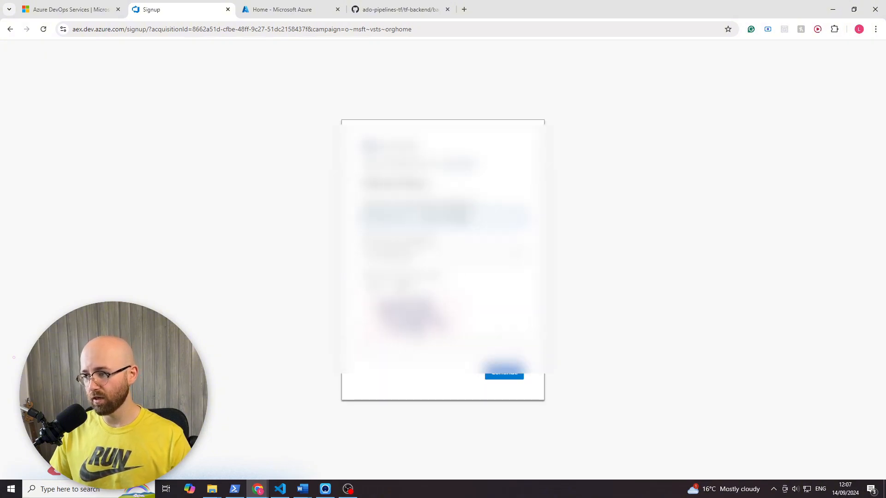
double_click(446, 217)
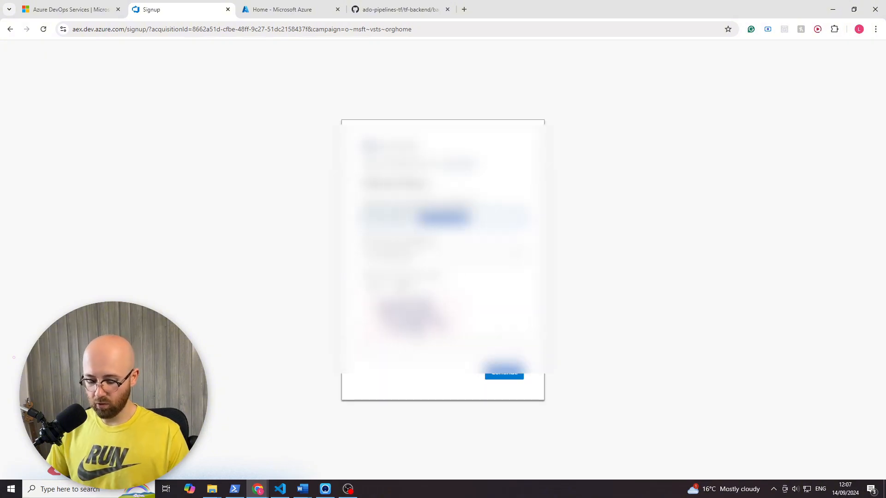
text(ado)
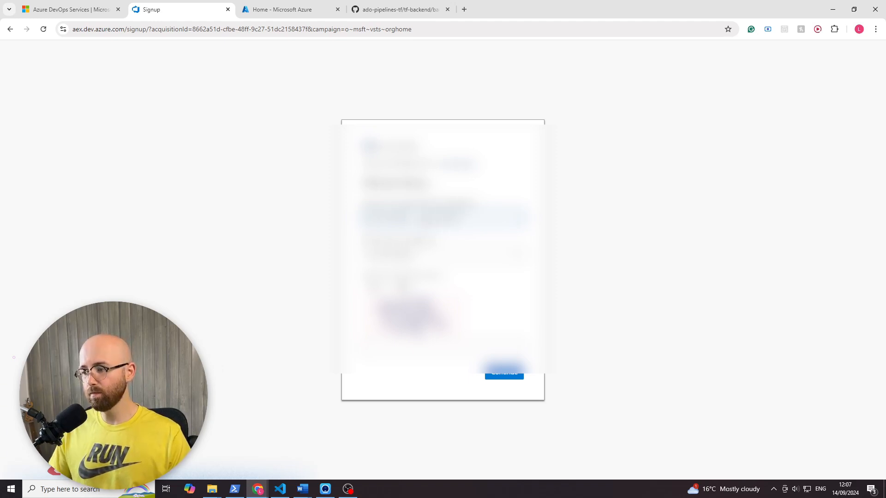
click(425, 349)
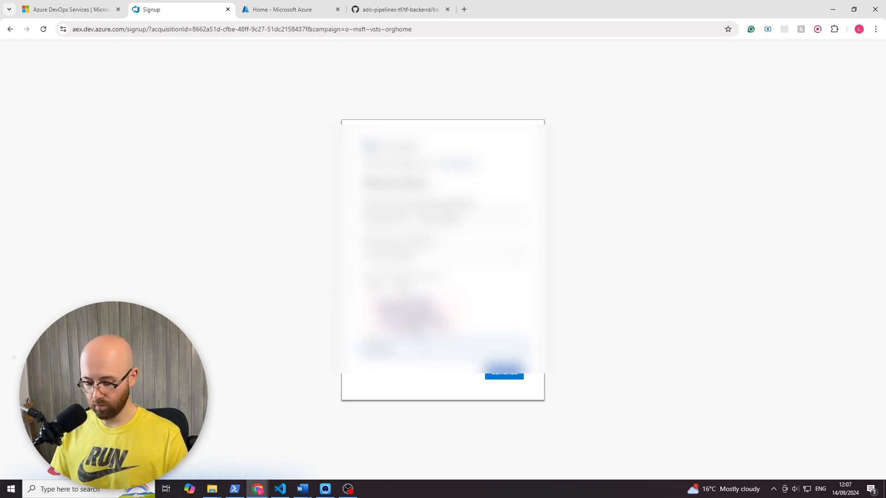
key(Return)
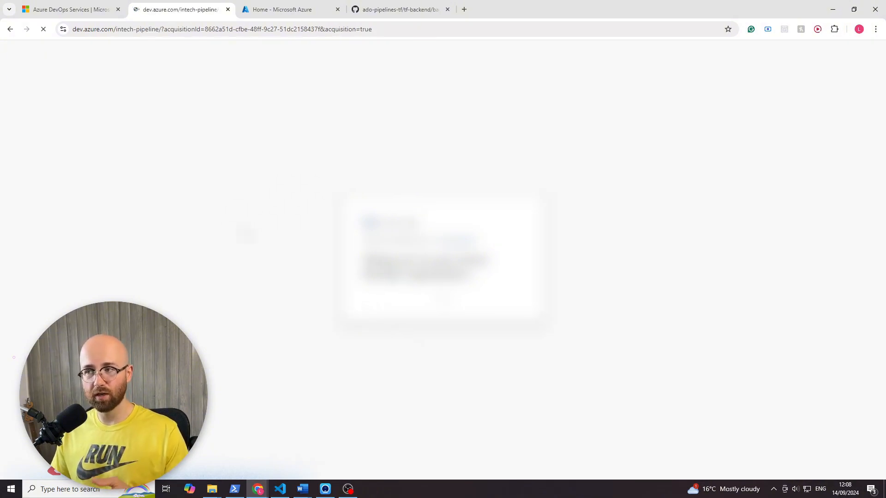
- Switch to GitHub and open the root of the ado-pipelines-tf repository
click(417, 10)
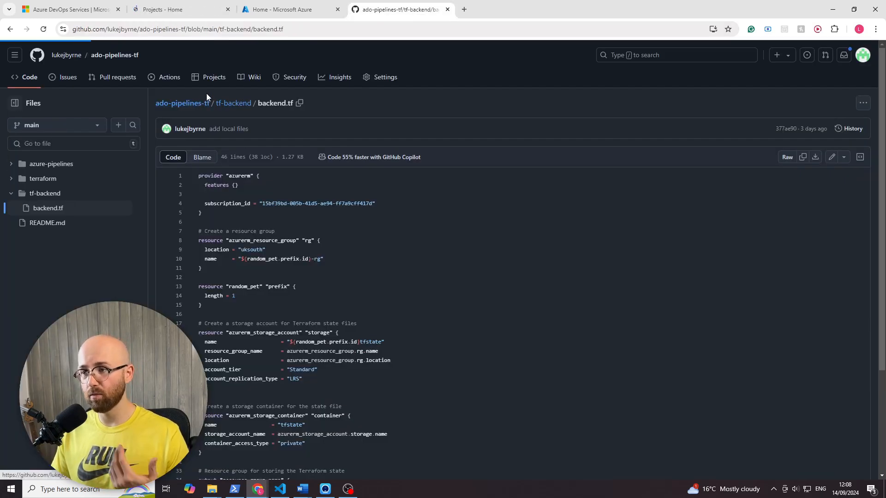
click(193, 103)
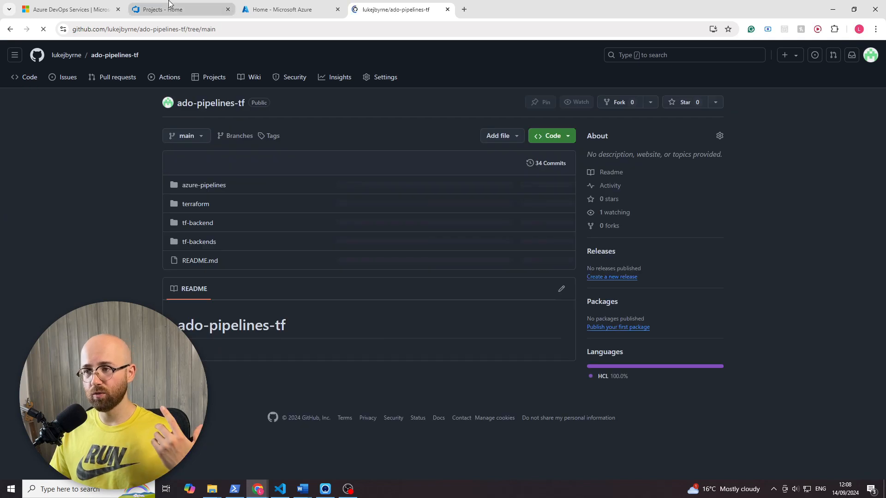
- Return to Azure DevOps and create a private project named intech-pipeline in the new organization
click(169, 5)
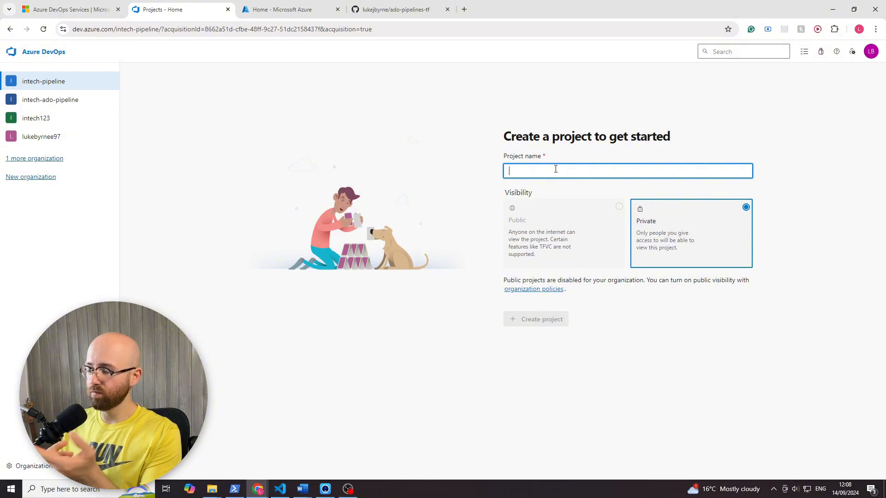
text(intech-pipeline)
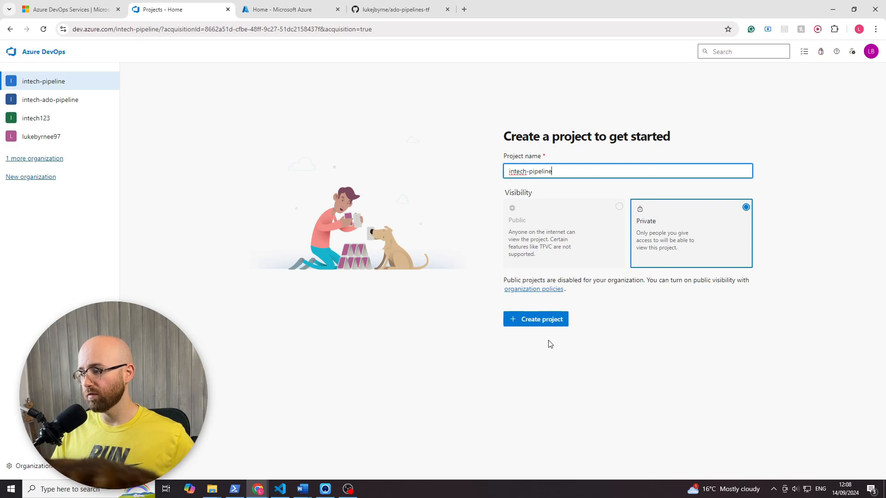
click(545, 323)
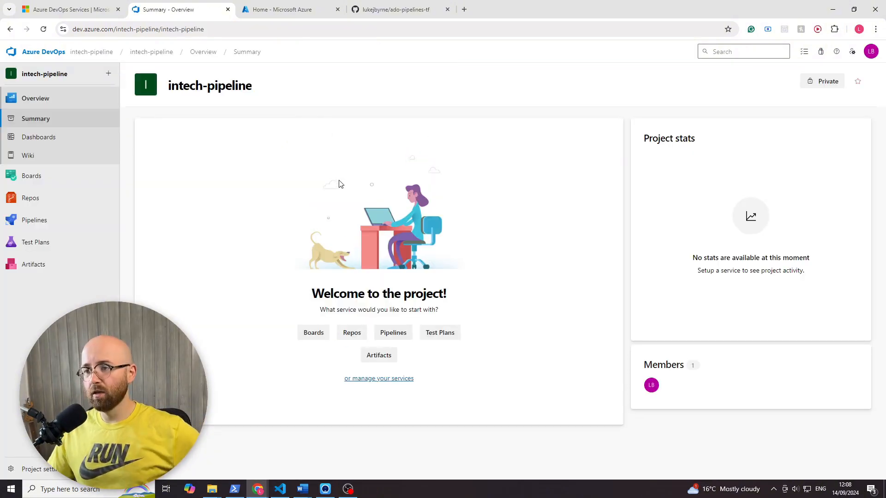
- Look over the new project's welcome summary and open its Wiki section
drag(308, 295, 461, 292)
click(460, 292)
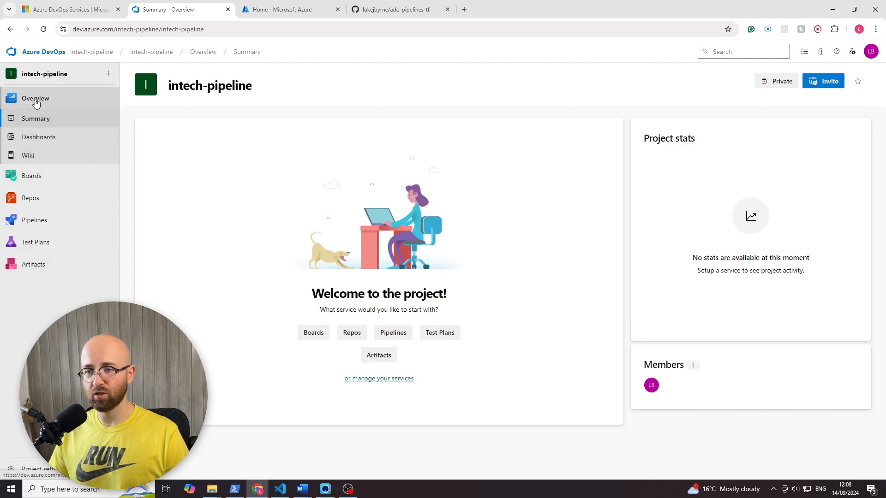
click(29, 155)
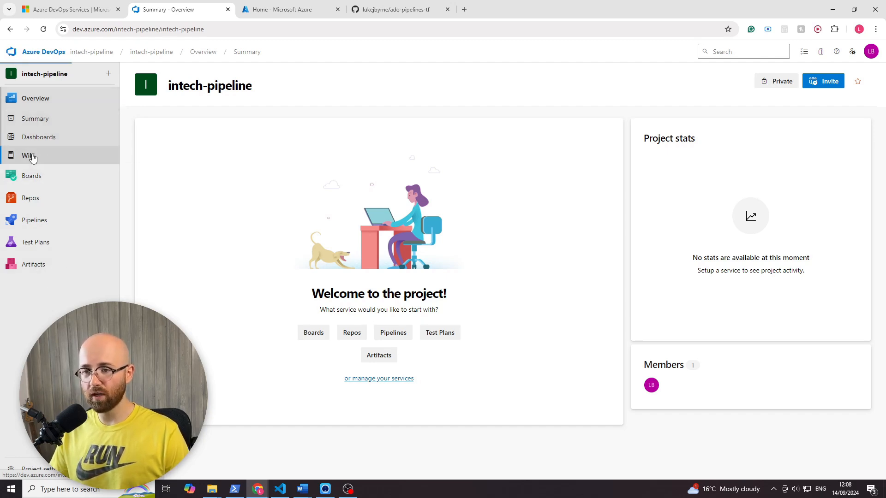
mouse_move(23, 180)
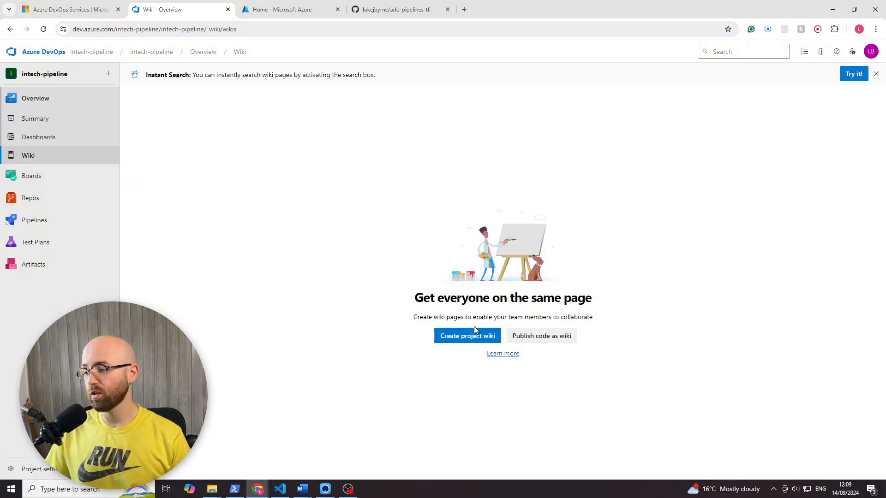
- View the Boards work items, dismissing the welcome dialog, and open the Repos files page
click(71, 176)
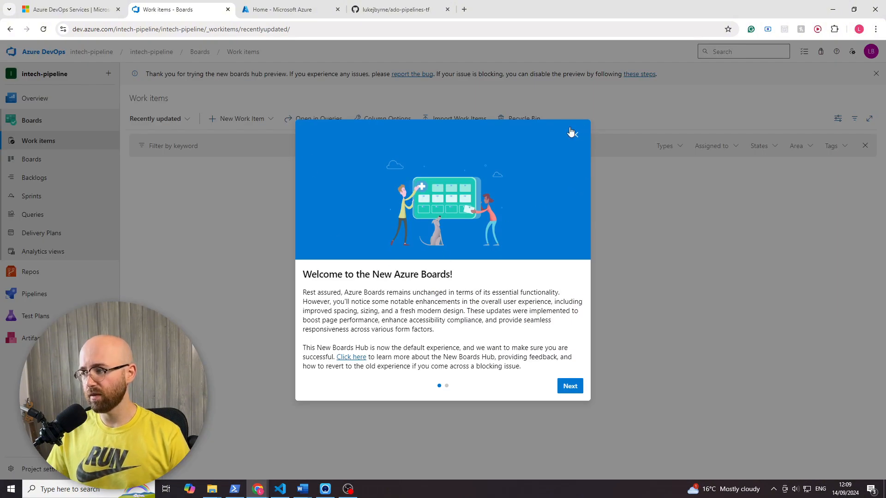
click(574, 134)
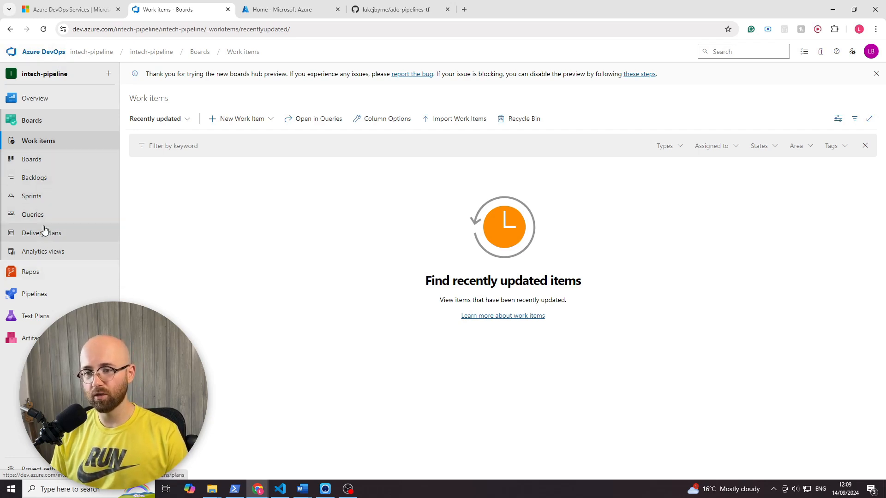
click(30, 272)
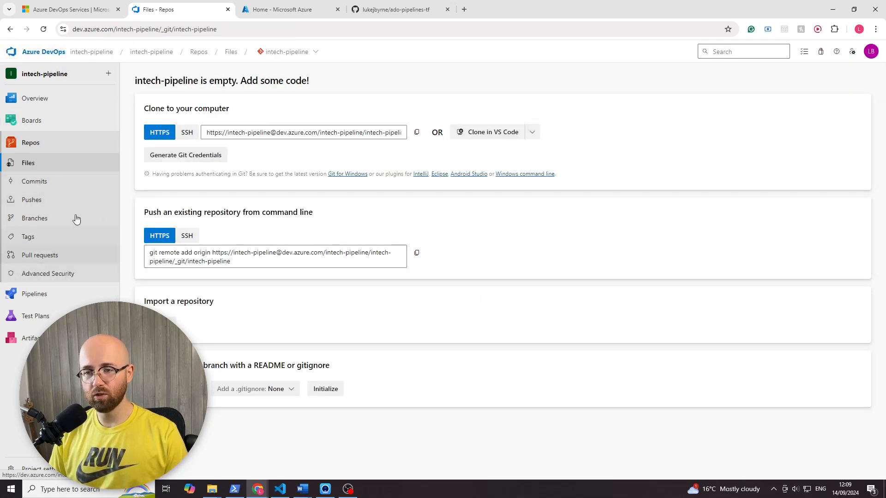
- Look over the intech-pipeline project's Pipelines, Environments, Test Plans and Artifacts pages
mouse_move(110, 114)
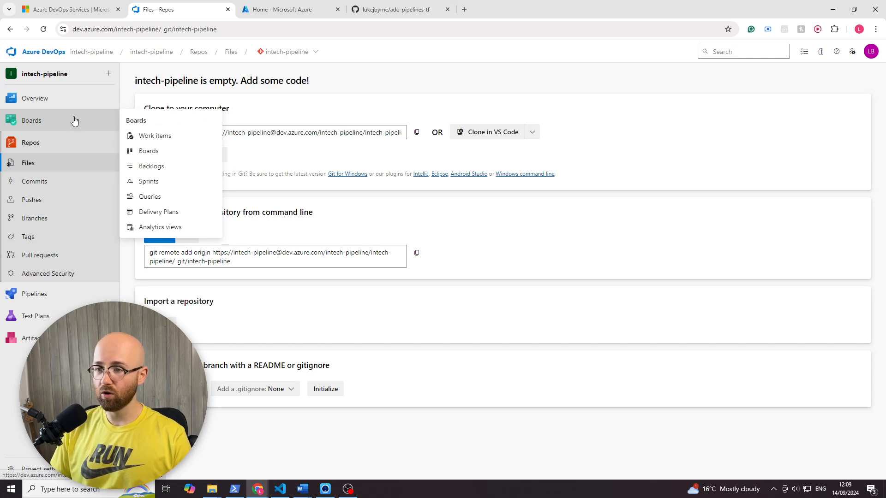
click(75, 303)
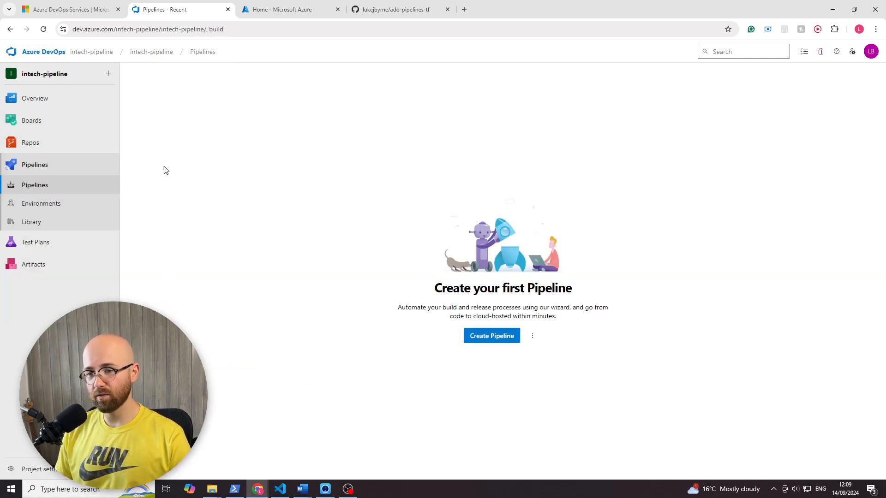
click(51, 209)
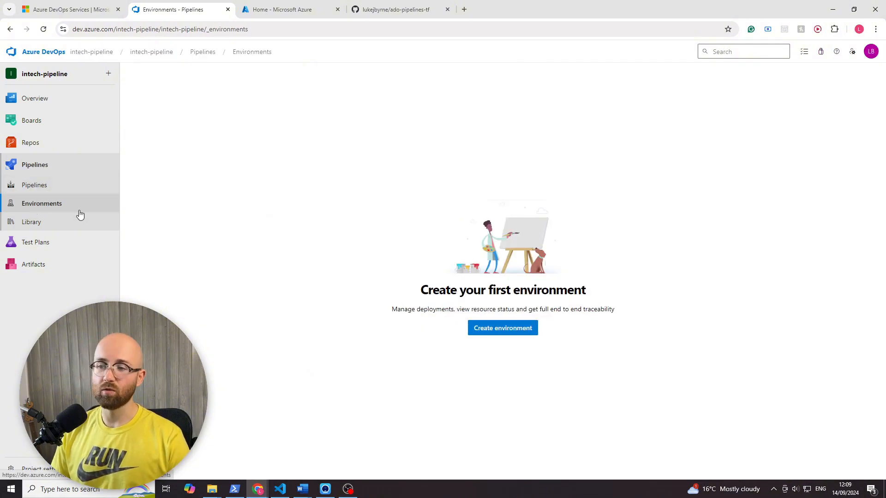
click(44, 244)
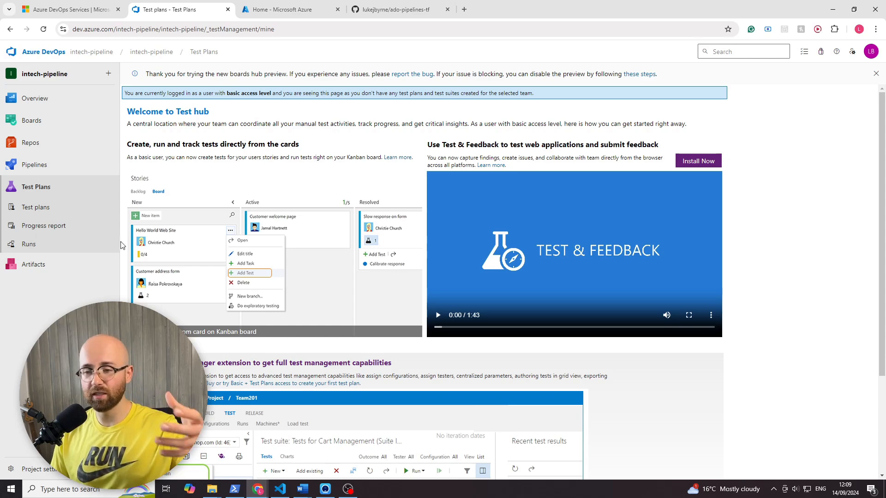
click(33, 265)
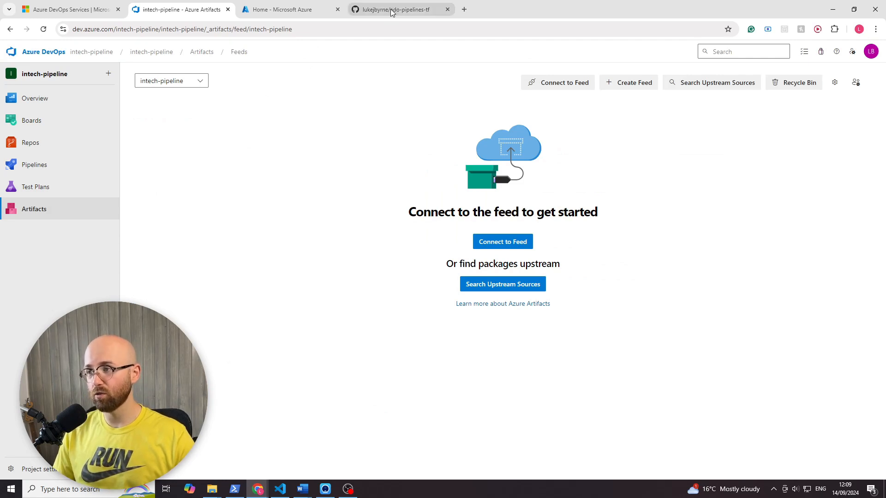
- Switch to the incognito browser window and view the GitHub ado-pipelines-tf repository
click(258, 489)
click(292, 442)
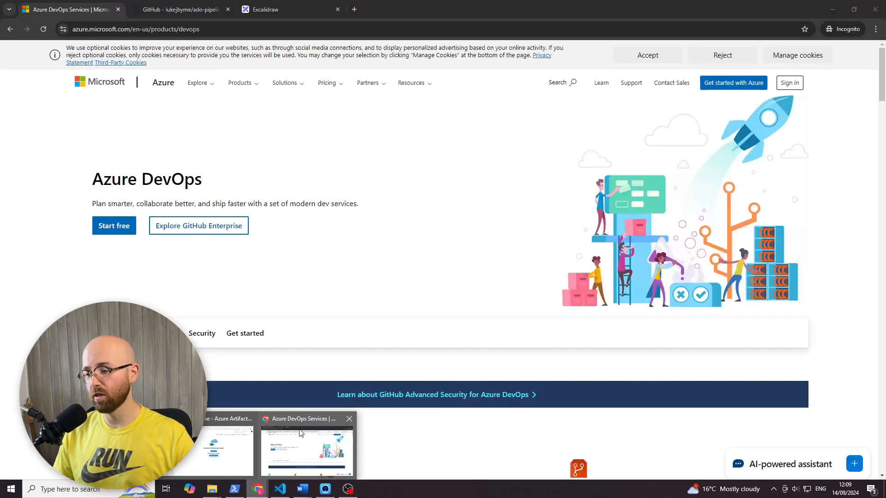
click(198, 15)
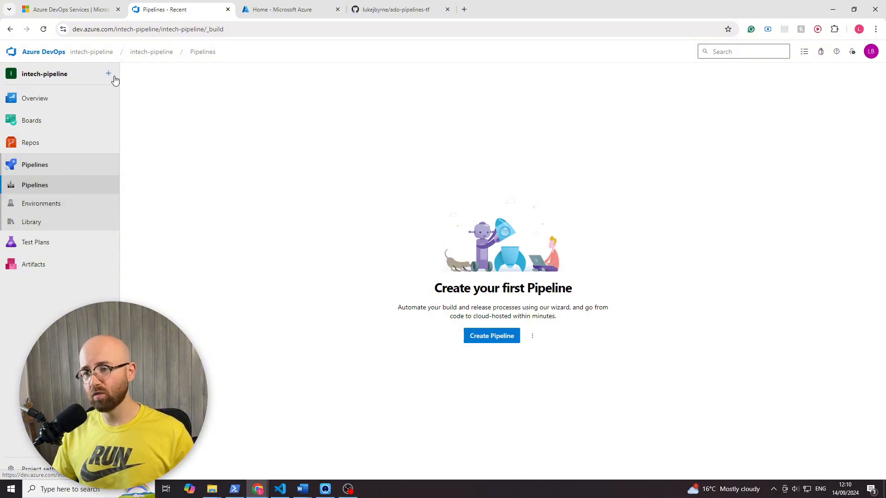
- Try to create a new YAML pipeline from the GitHub repository ado-pipelines-tf, reading the notice about project visibility
click(109, 75)
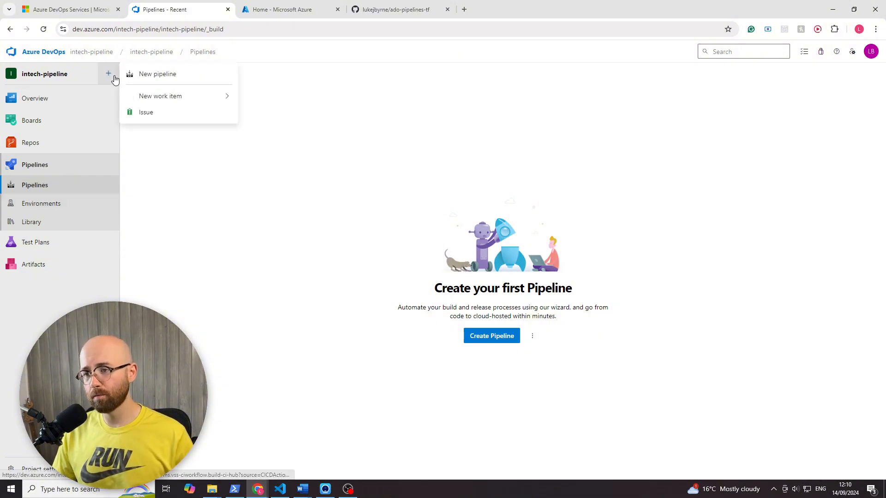
mouse_move(157, 80)
mouse_down()
mouse_move(533, 363)
mouse_move(149, 56)
mouse_move(175, 66)
mouse_move(154, 77)
mouse_up()
click(154, 77)
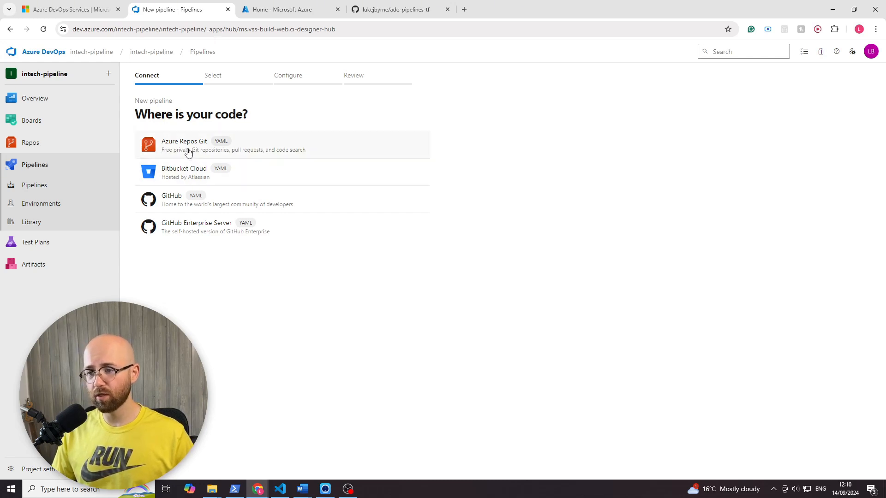
click(232, 206)
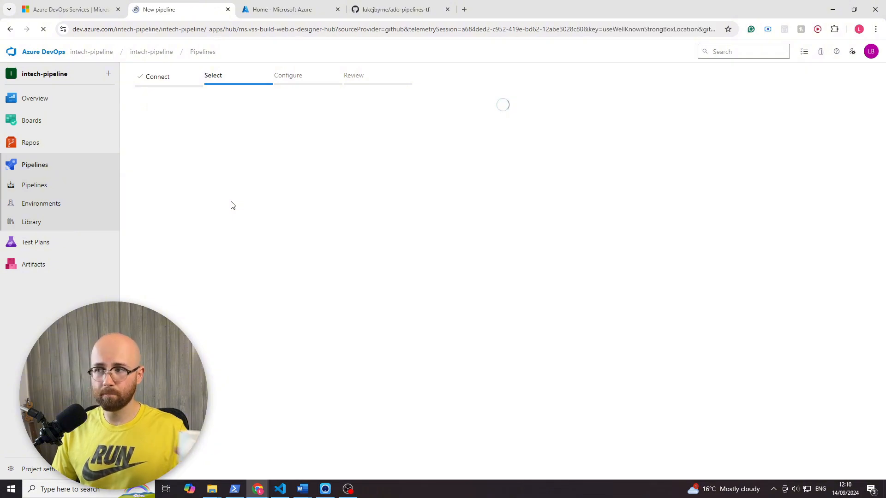
click(212, 175)
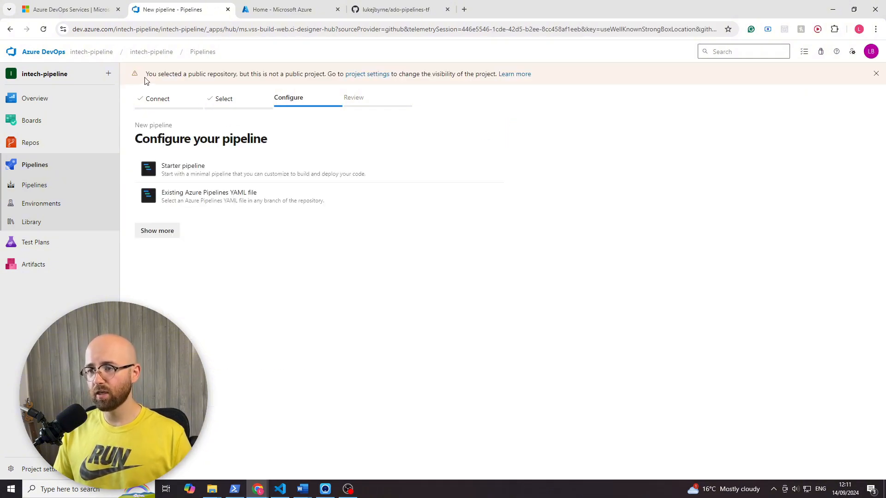
drag(145, 77, 433, 74)
click(433, 74)
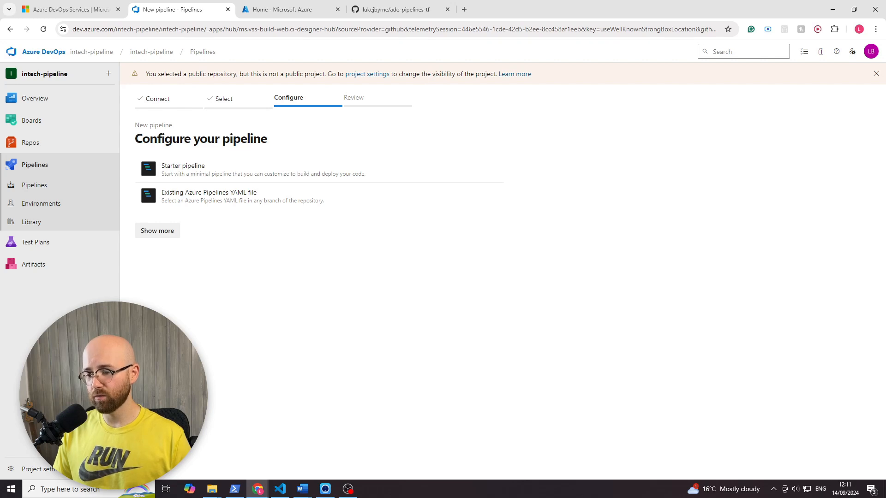
- Enable the Allow public projects security policy in the intech-pipeline organization's settings and confirm the change
click(47, 472)
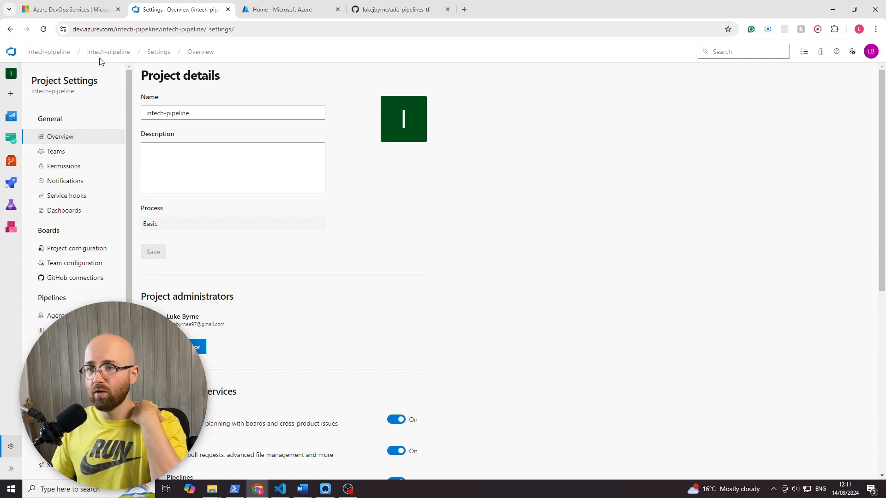
click(63, 56)
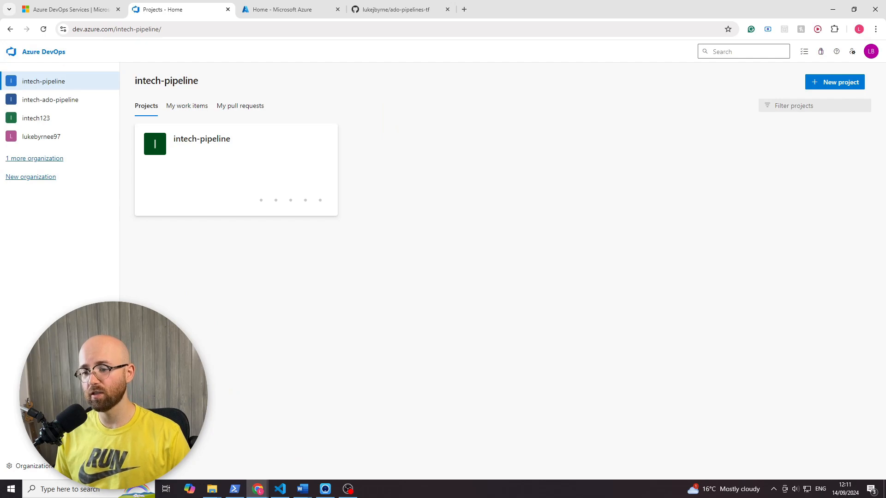
click(51, 471)
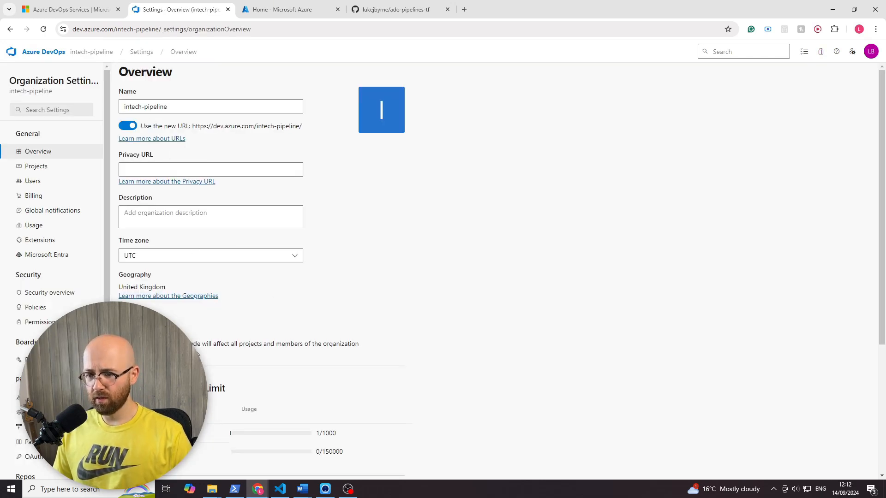
click(43, 307)
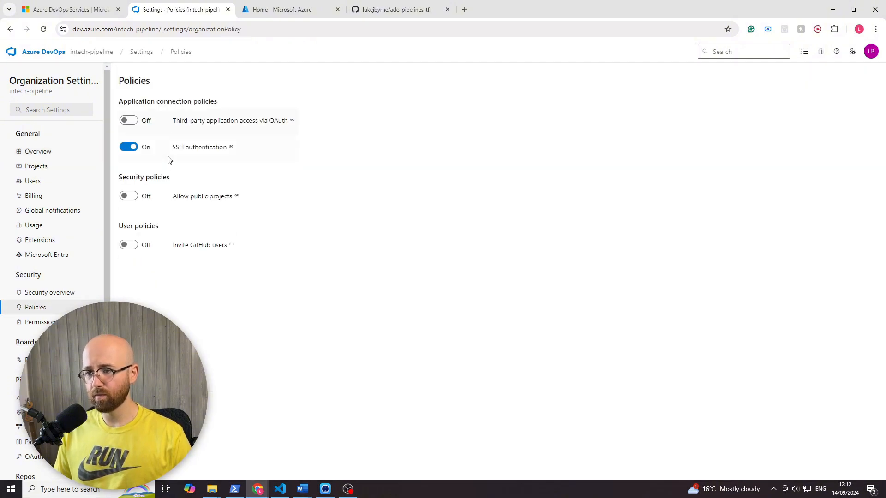
drag(119, 182, 176, 181)
click(129, 196)
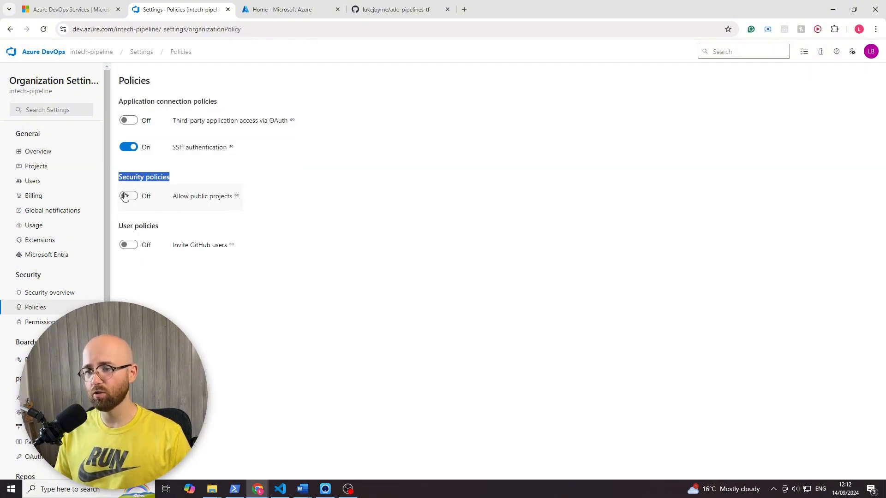
click(532, 307)
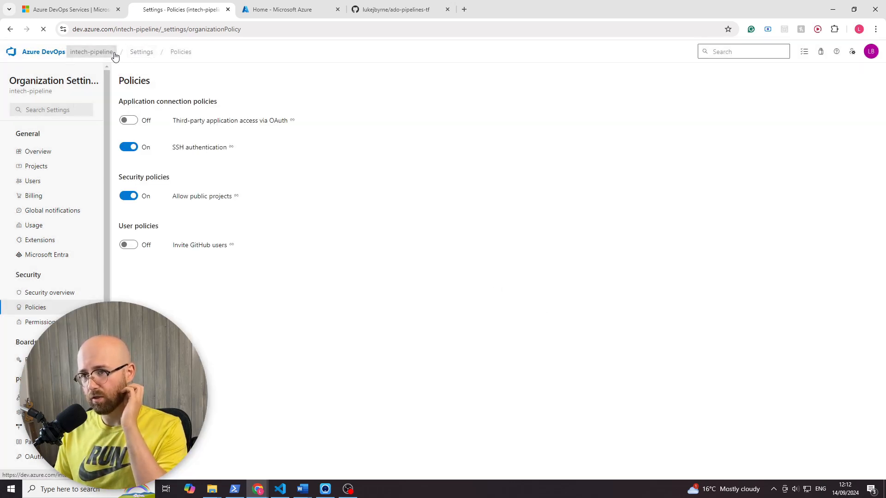
- Set the intech-pipeline project's visibility to Public in its project settings and save it
click(92, 52)
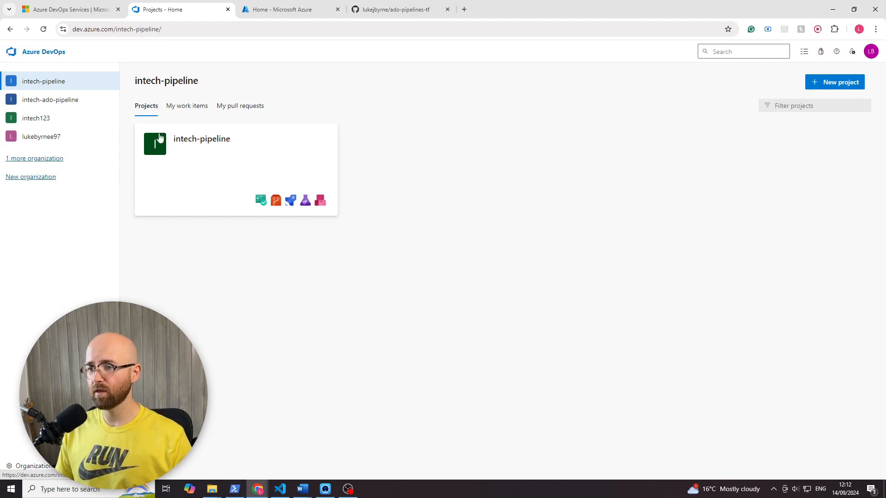
mouse_move(245, 138)
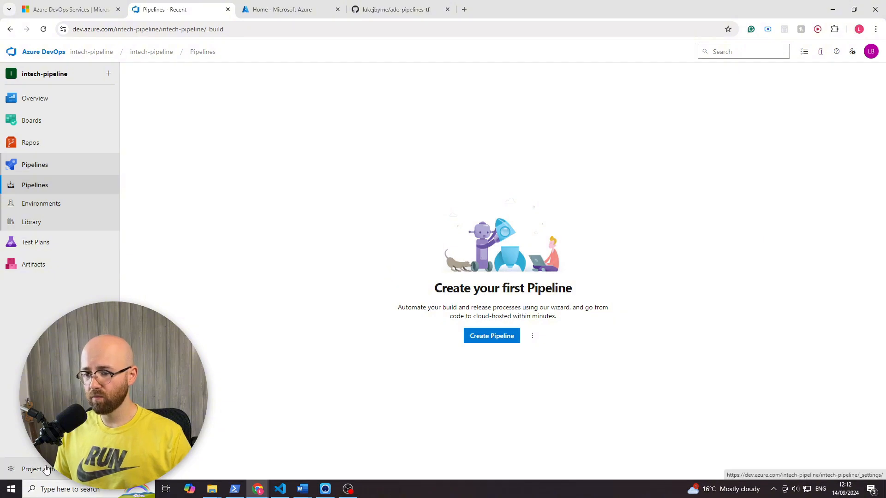
click(32, 473)
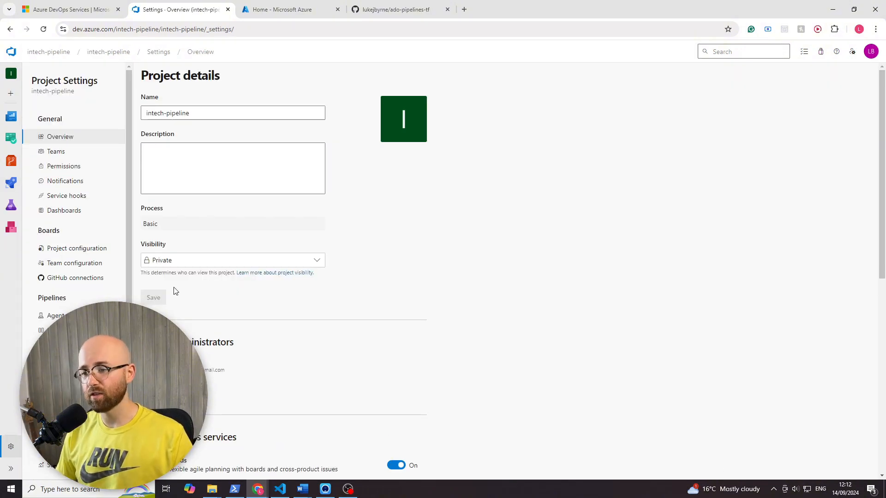
click(170, 261)
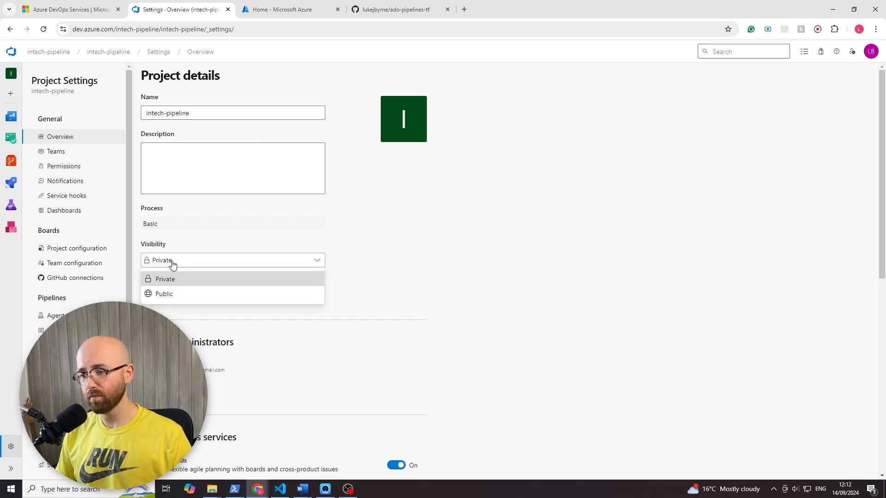
click(166, 295)
click(156, 303)
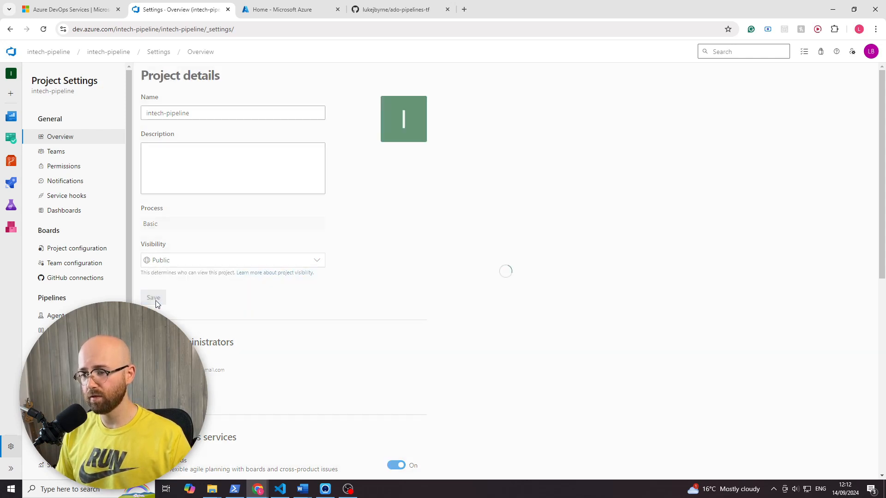
- Create a new pipeline with GitHub as the code source and select the ado-pipelines-tf repository
click(11, 183)
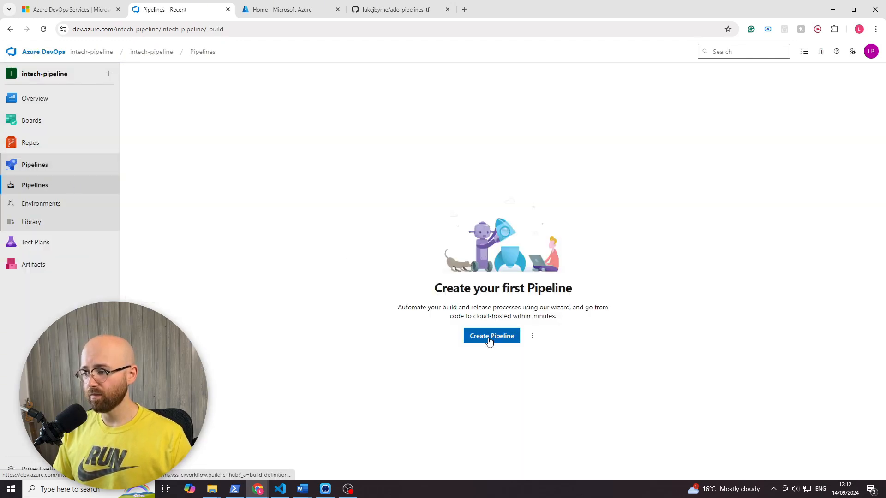
click(485, 336)
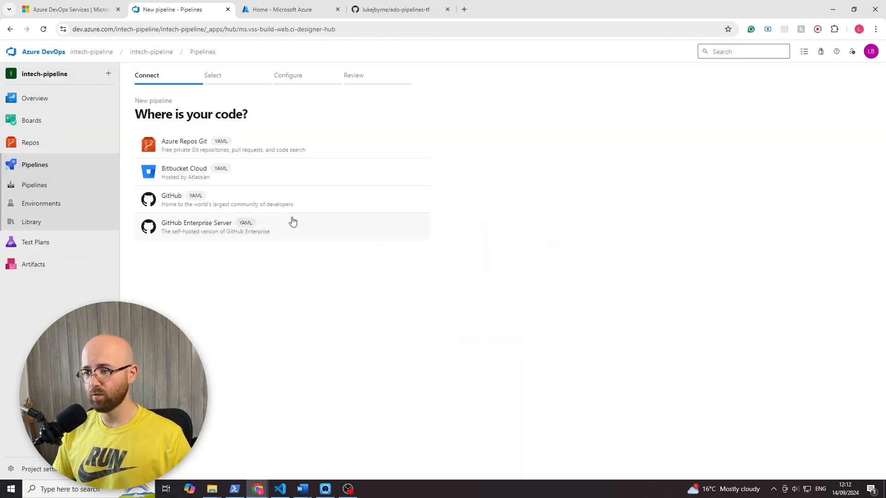
click(292, 203)
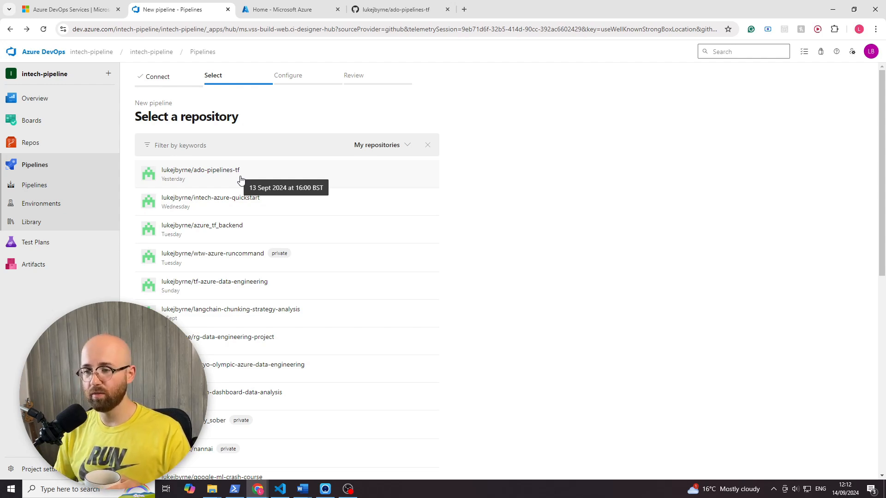
click(240, 179)
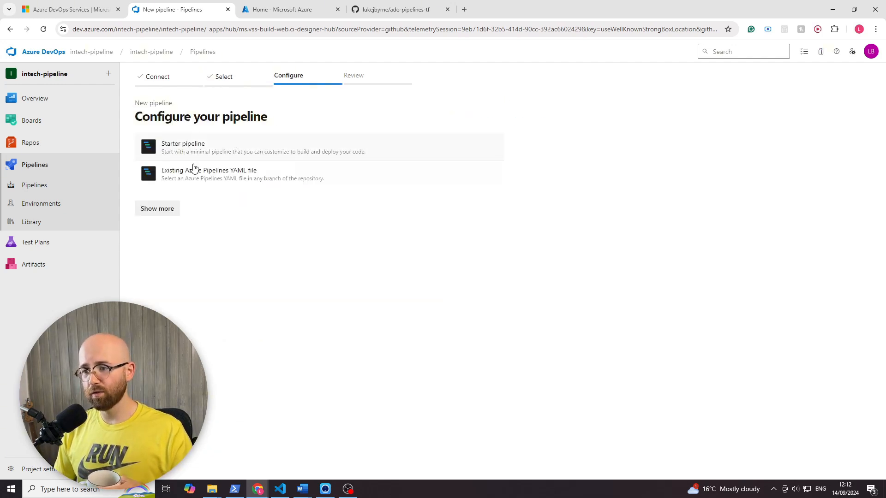
- Configure the pipeline from the existing YAML file /azure-pipelines/basic.yml on the main branch
click(244, 179)
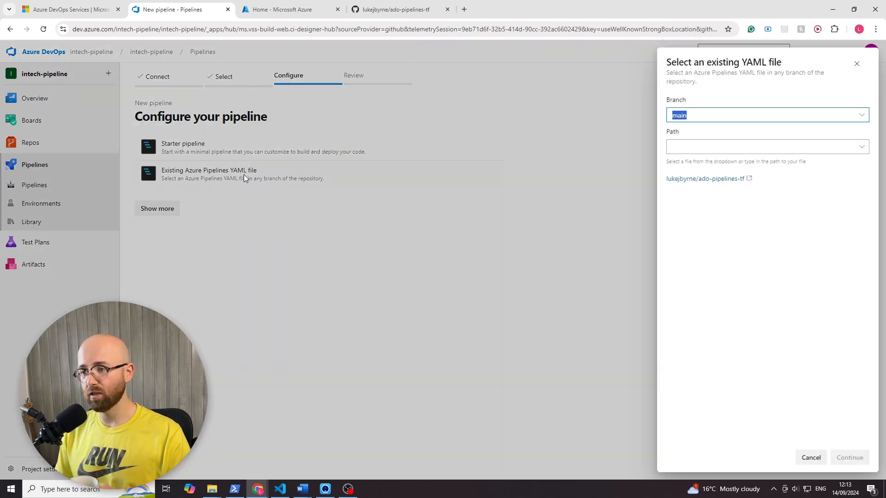
click(862, 117)
click(866, 133)
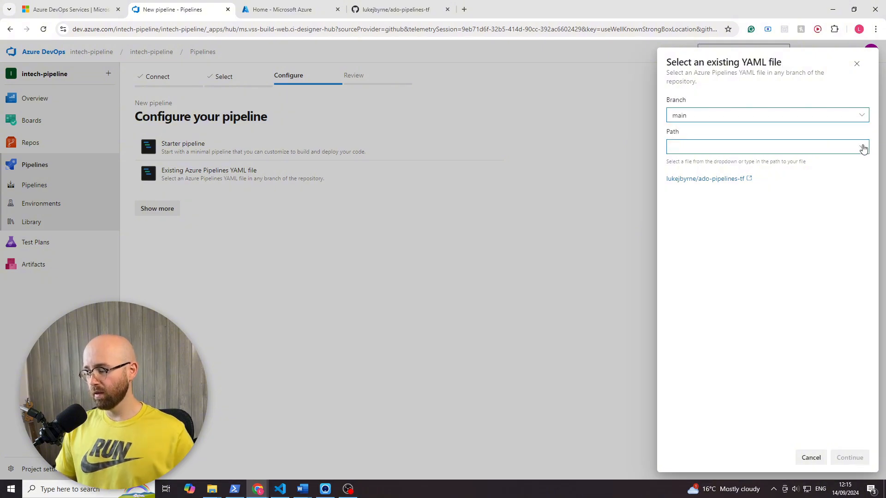
click(862, 147)
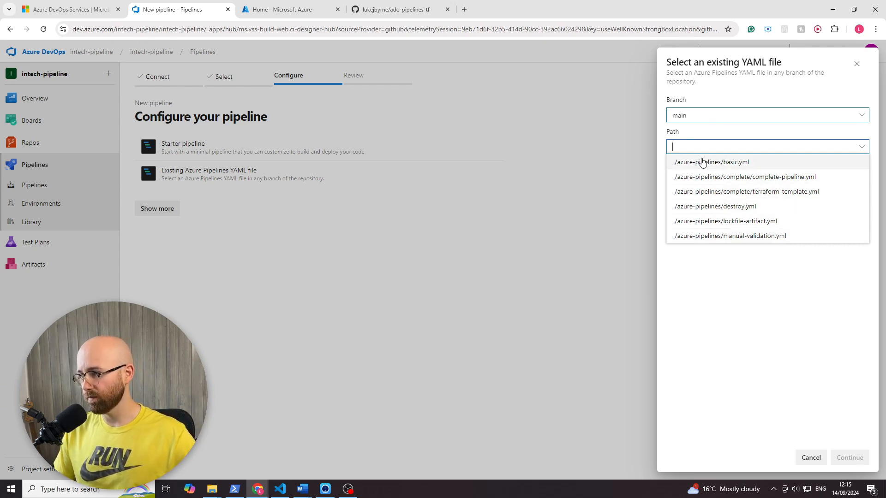
click(733, 160)
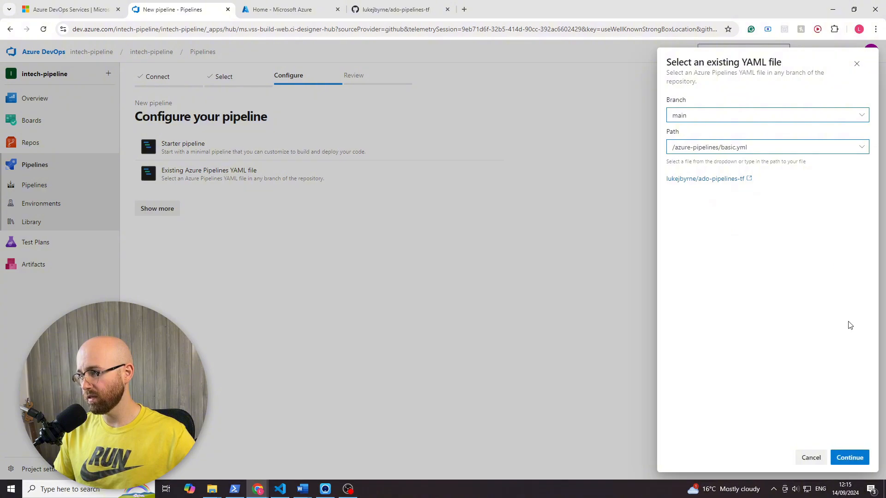
click(851, 458)
- Review the basic.yml pipeline definition and save the new pipeline without running it
scroll(305, 287, down, 1)
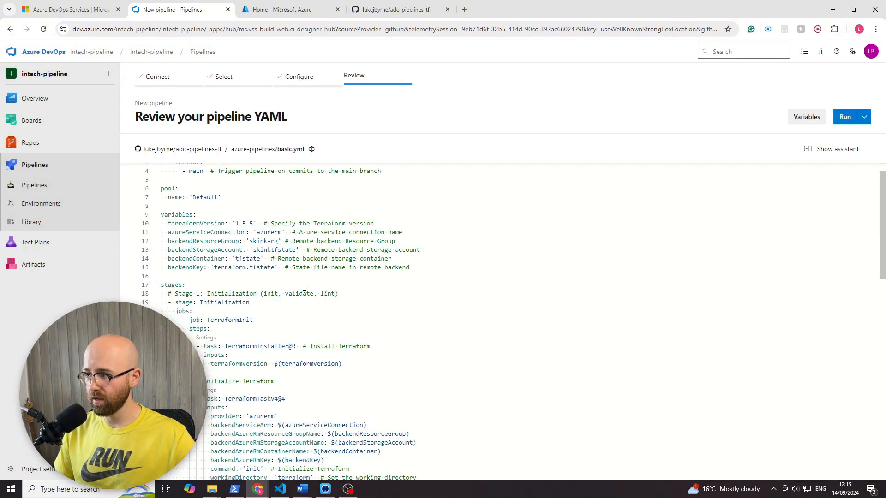
scroll(304, 287, down, 8)
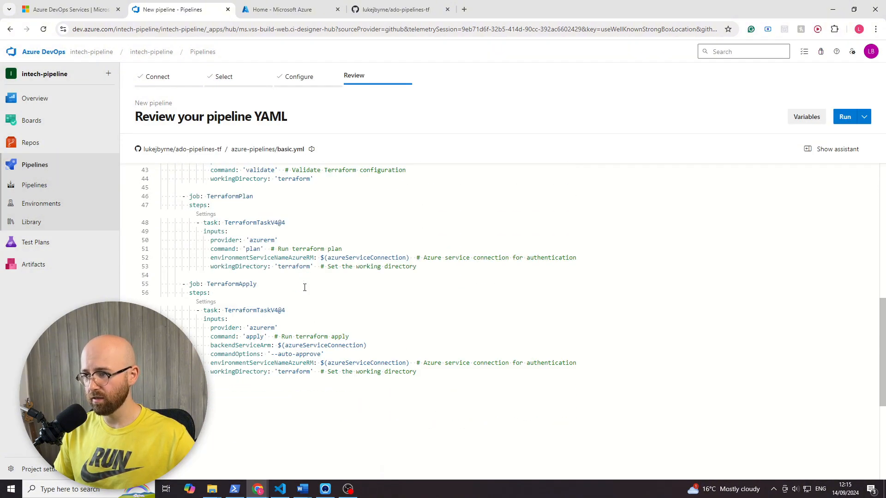
scroll(305, 287, up, 9)
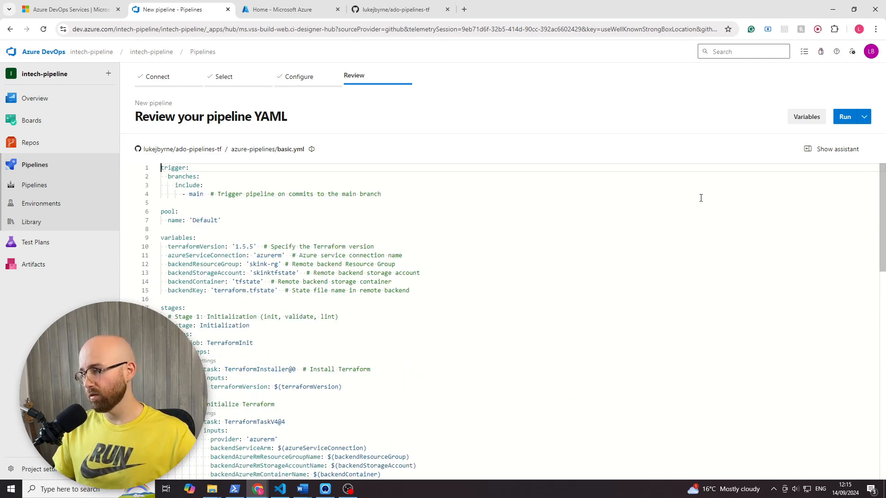
click(865, 117)
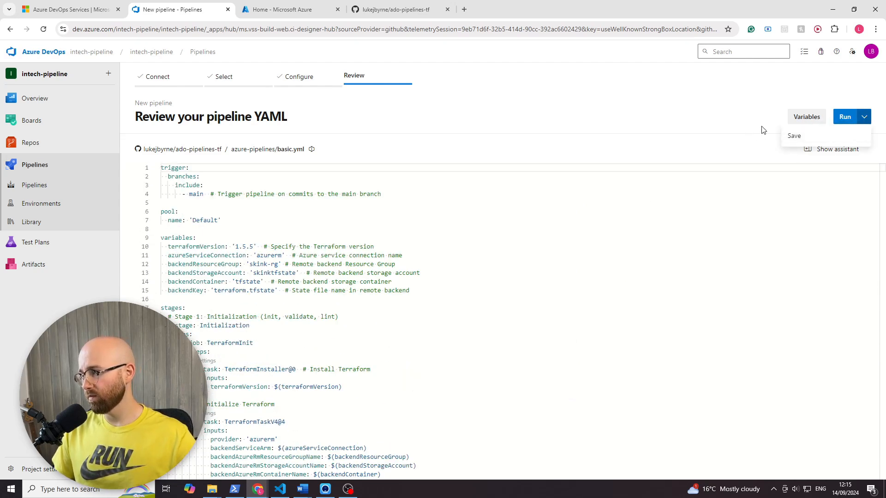
click(669, 131)
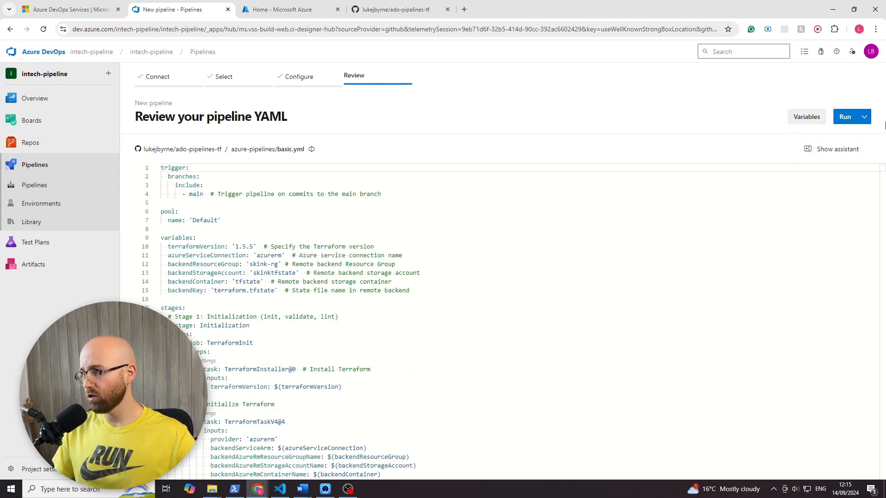
click(867, 118)
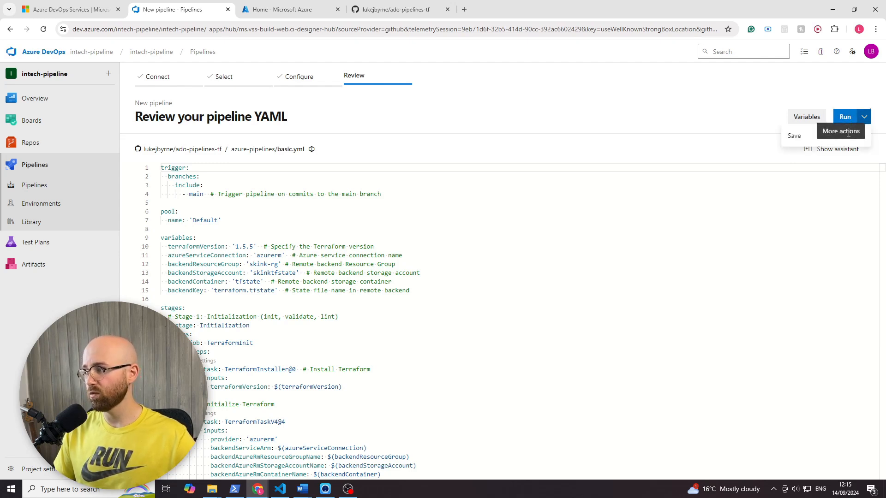
click(796, 137)
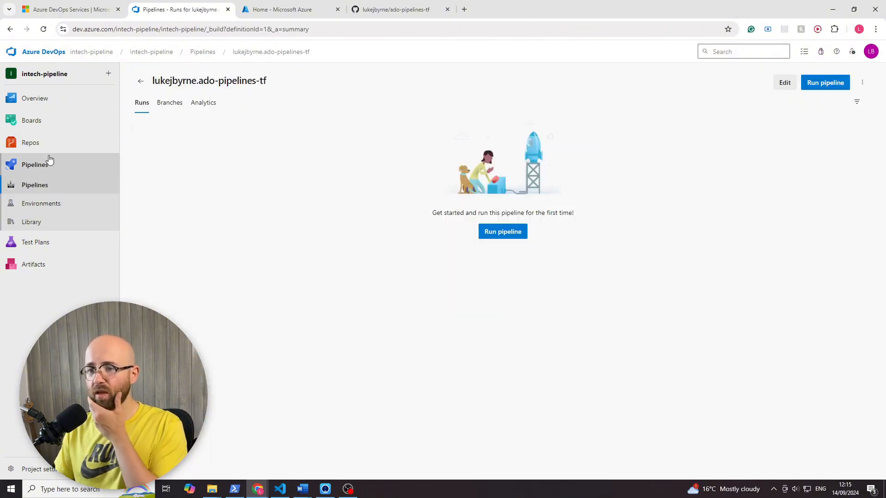
- View the pipeline's analytics, then open the ado-pipelines-tf pipeline from the pipelines list for editing
click(201, 102)
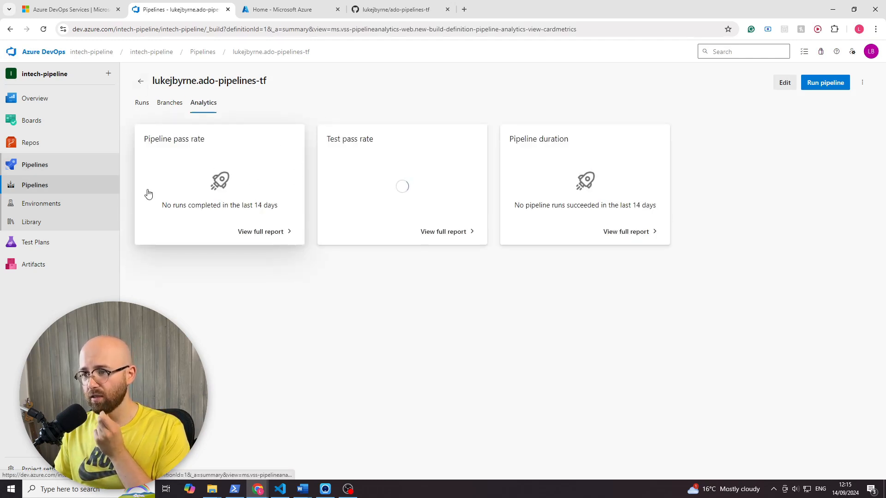
click(46, 185)
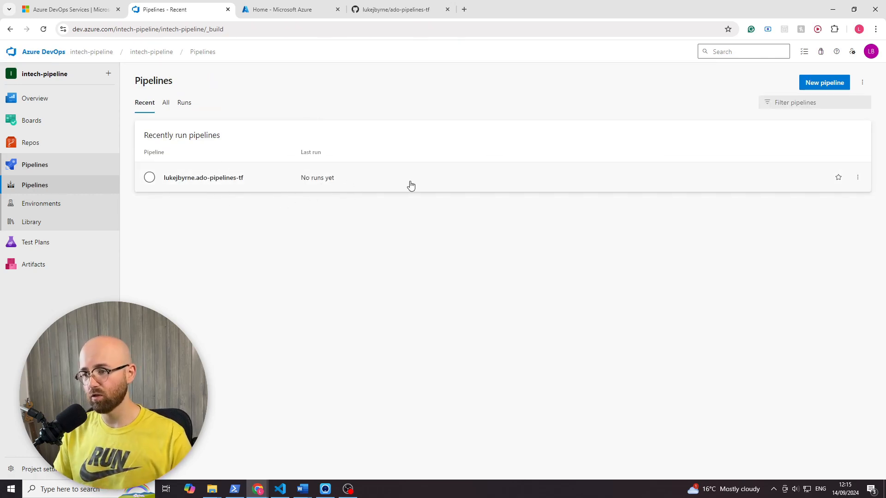
click(438, 178)
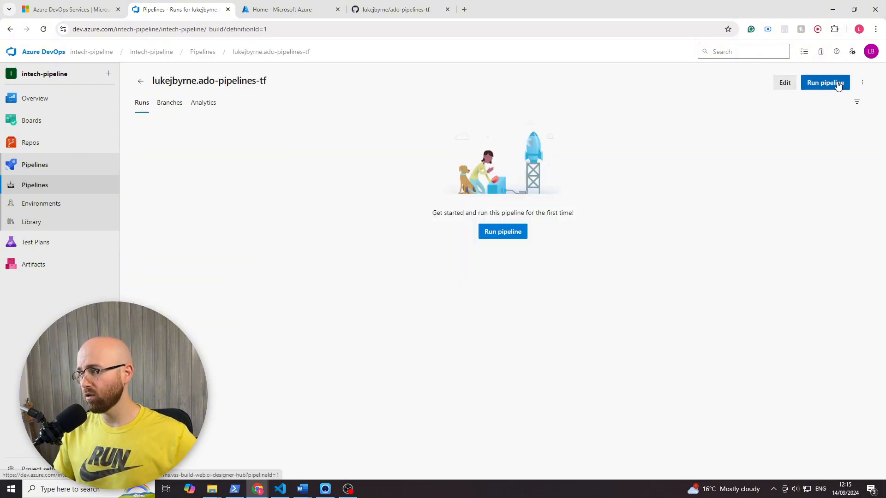
click(785, 83)
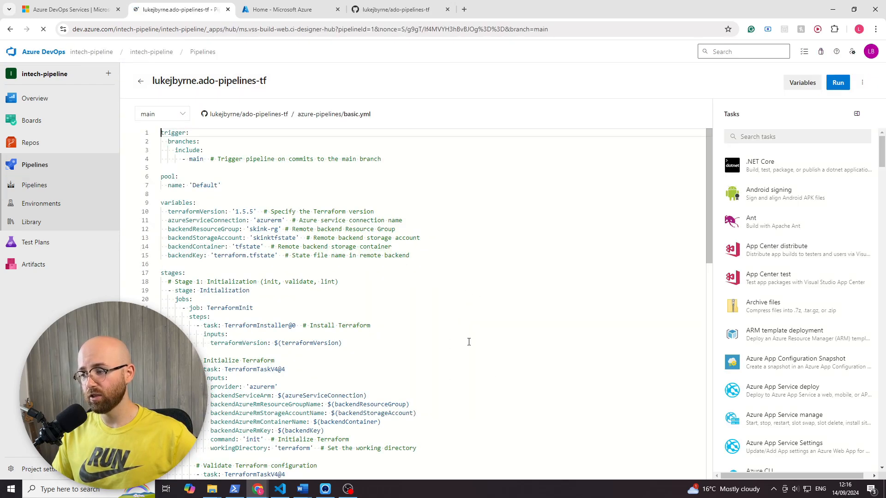
- Examine the main branch trigger and the pool section at the start of basic.yml
click(280, 275)
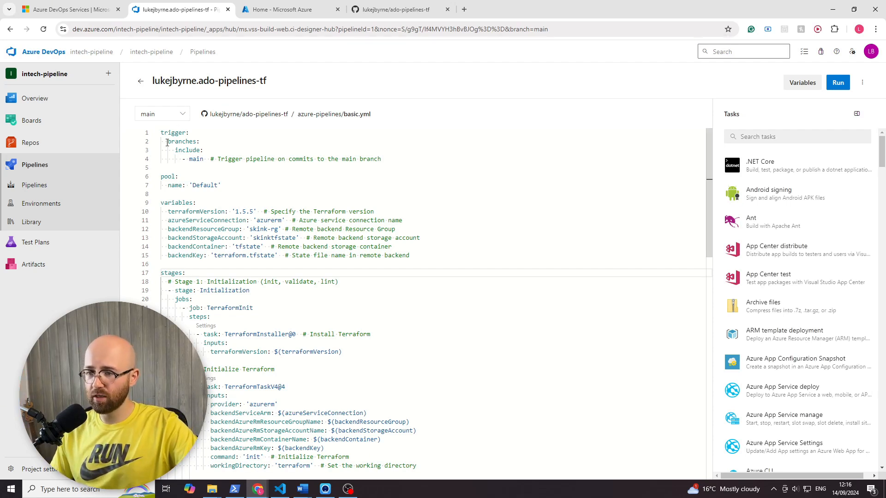
click(193, 135)
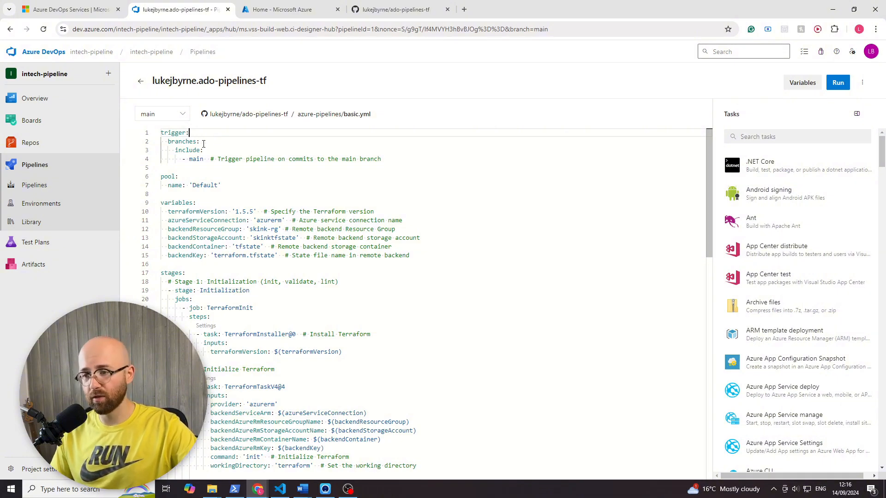
drag(203, 139, 233, 143)
click(229, 160)
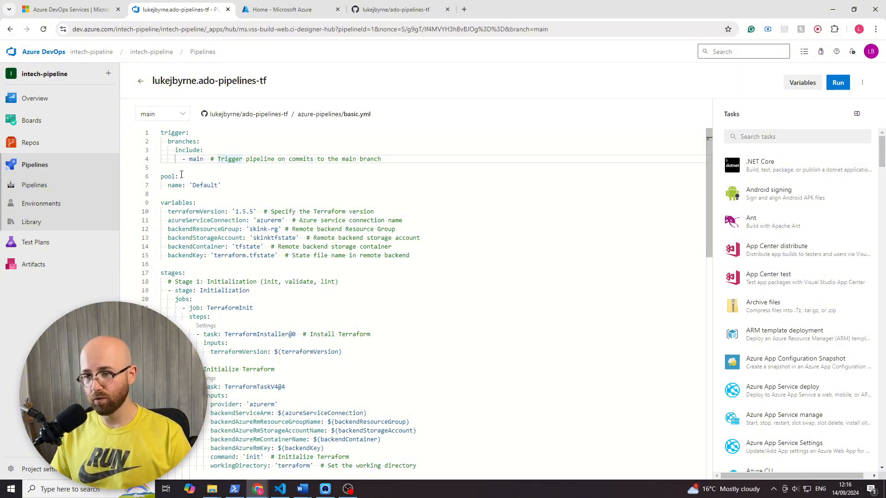
drag(181, 175, 159, 182)
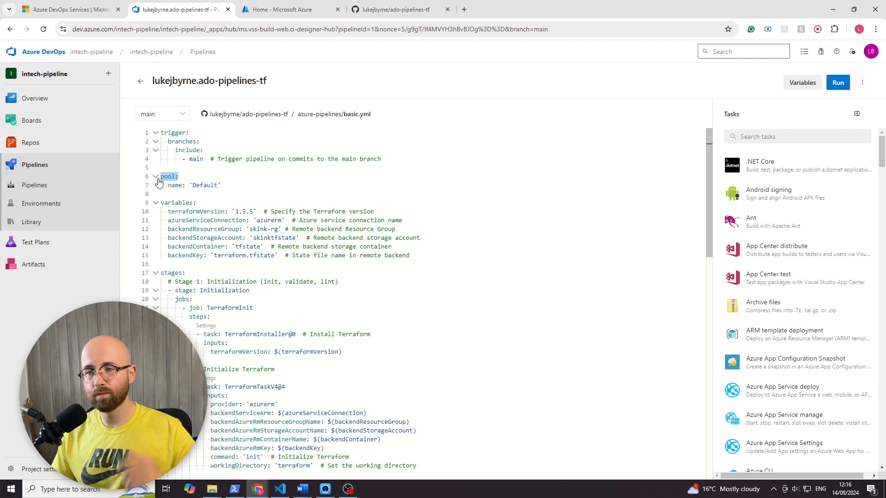
- Switch to the Excalidraw whiteboard and sketch a large computer monitor with a triangular stand beside the existing drawings
click(257, 491)
click(278, 452)
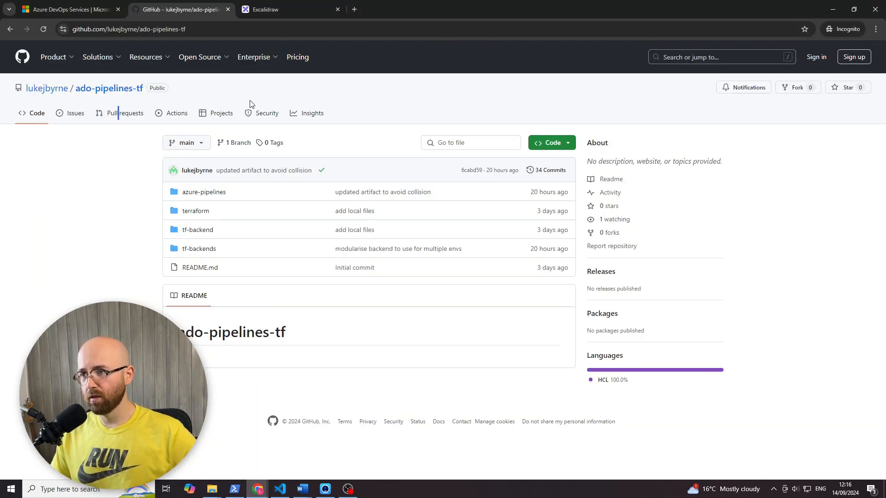
click(305, 12)
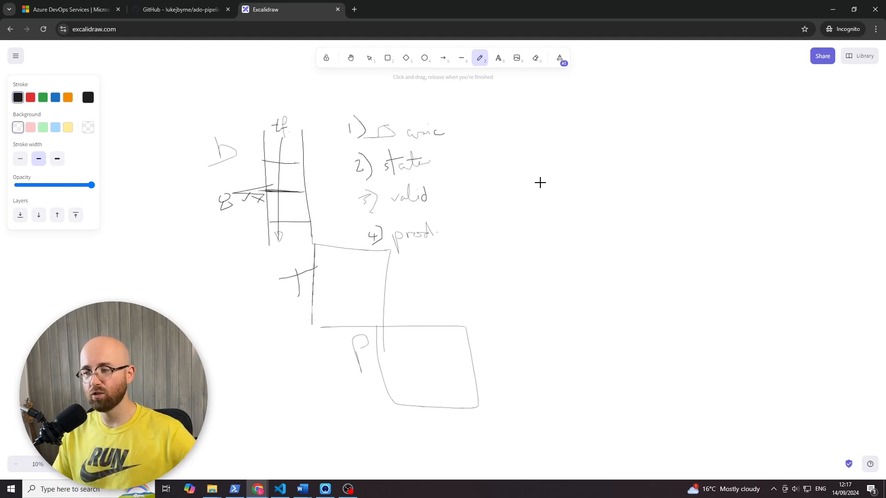
mouse_move(598, 187)
mouse_down()
mouse_move(599, 243)
mouse_move(733, 157)
mouse_move(586, 145)
mouse_move(600, 208)
mouse_up()
mouse_move(658, 247)
mouse_down()
mouse_move(646, 253)
mouse_move(691, 277)
mouse_move(645, 239)
mouse_up()
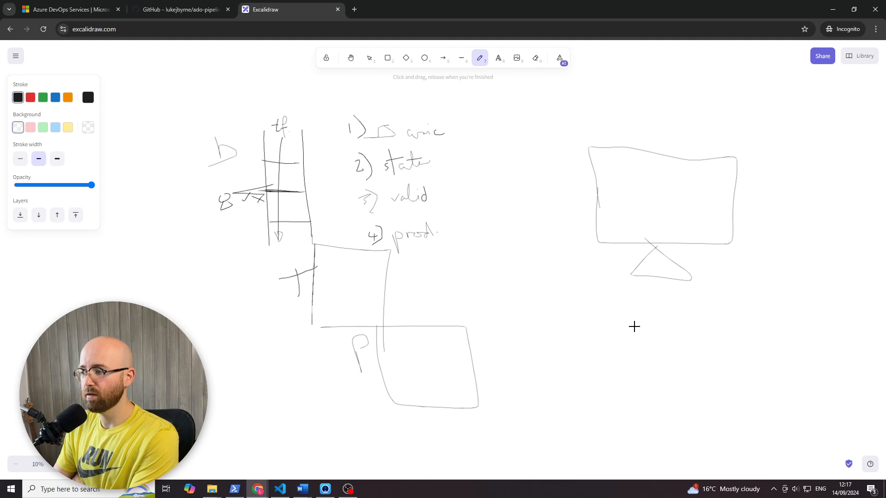
- Draw branches from the monitor to the letters M and S, and from S to a cloud and a handwritten label
scroll(635, 277, down, 1)
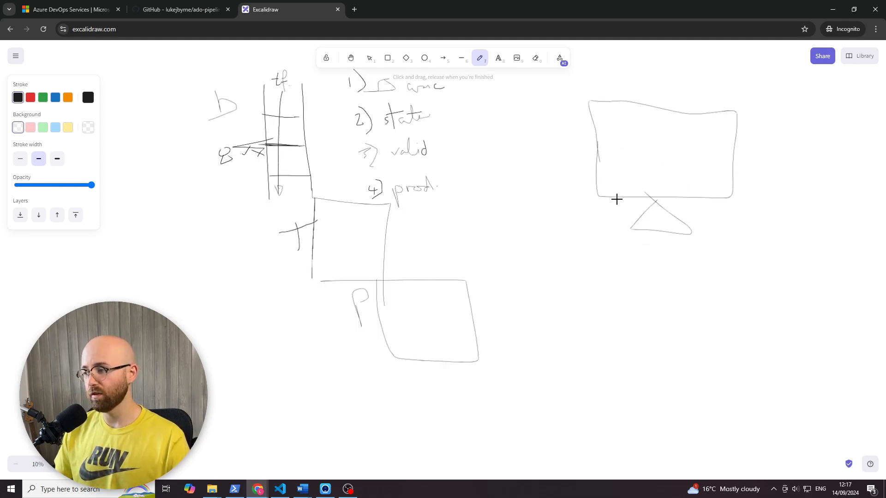
drag(617, 198, 591, 273)
mouse_move(572, 322)
mouse_down()
mouse_move(572, 281)
mouse_move(607, 319)
mouse_up()
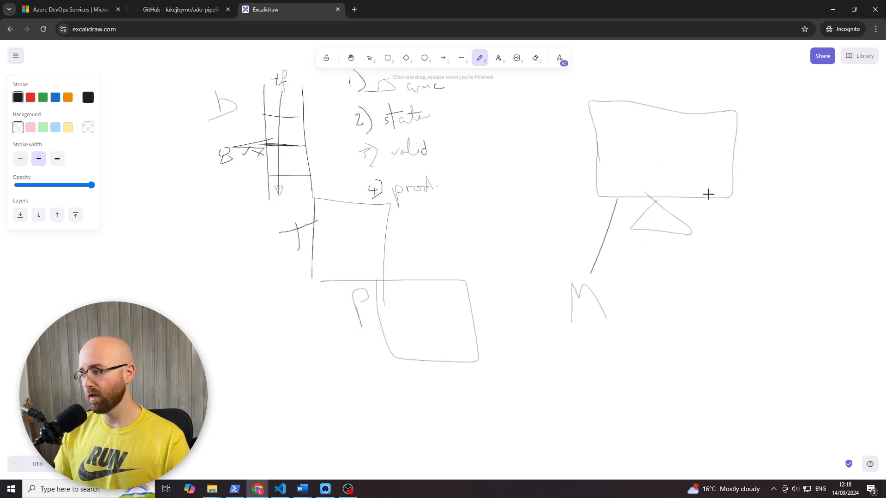
mouse_move(710, 194)
mouse_down()
mouse_move(740, 258)
mouse_move(744, 318)
mouse_move(719, 385)
mouse_up()
mouse_move(663, 429)
mouse_down()
mouse_move(688, 400)
mouse_move(725, 412)
mouse_move(672, 441)
mouse_move(661, 431)
mouse_up()
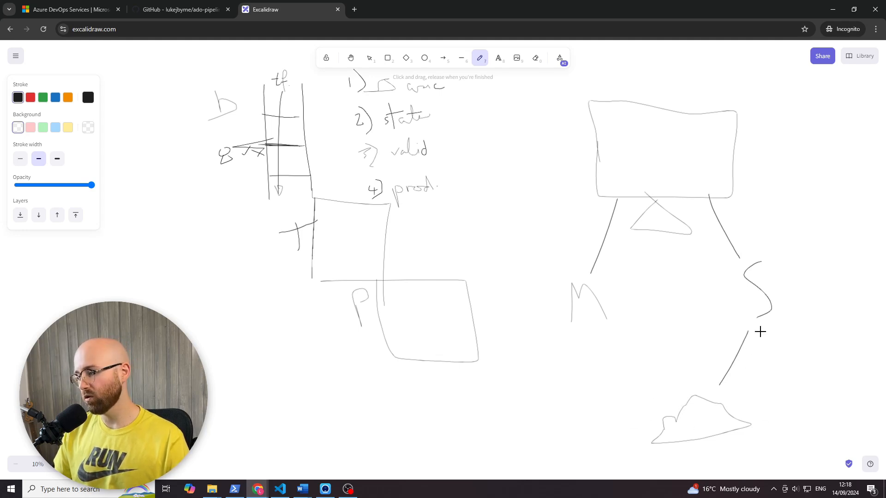
mouse_move(761, 332)
mouse_down()
mouse_move(823, 406)
mouse_move(828, 393)
mouse_move(845, 422)
mouse_move(856, 422)
mouse_move(872, 403)
mouse_move(879, 425)
mouse_up()
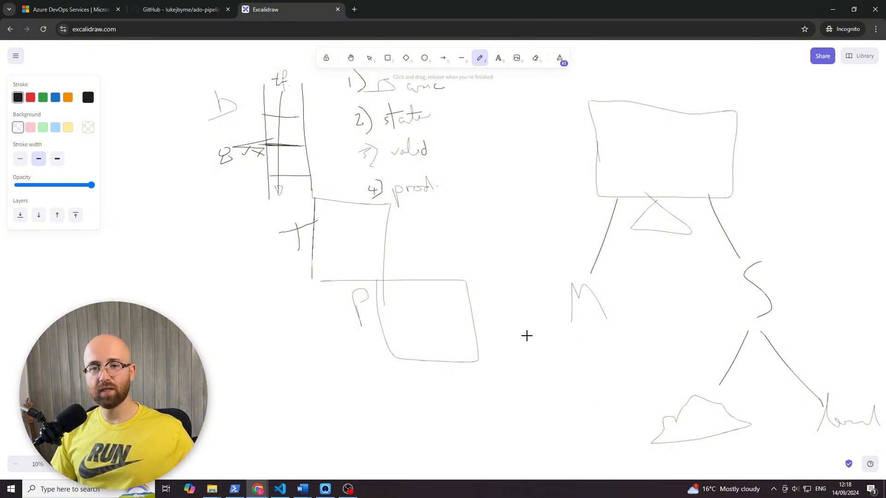
- Draw a branch from M to two small computers and loop a line around each of the letters M and S
mouse_move(577, 339)
mouse_down()
mouse_move(539, 392)
mouse_move(522, 379)
mouse_move(530, 399)
mouse_move(525, 393)
mouse_move(563, 379)
mouse_move(546, 368)
mouse_move(553, 387)
mouse_move(552, 381)
mouse_up()
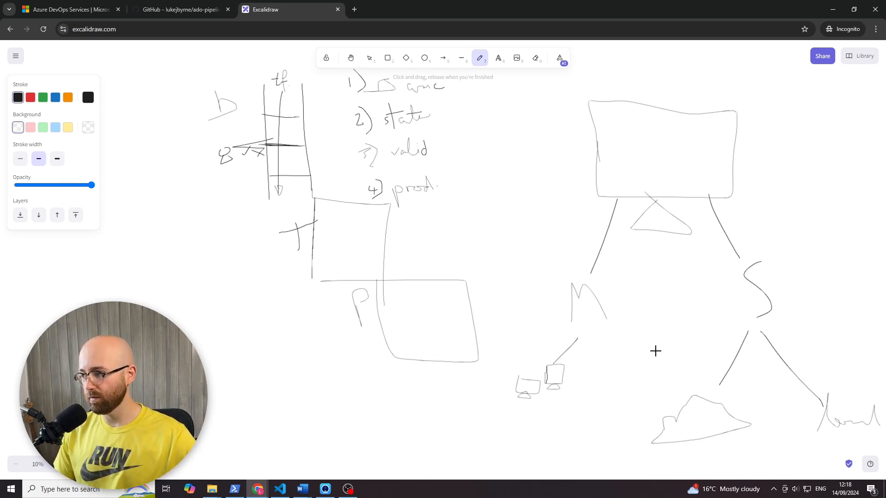
mouse_move(574, 272)
mouse_down()
mouse_move(645, 350)
mouse_move(556, 280)
mouse_up()
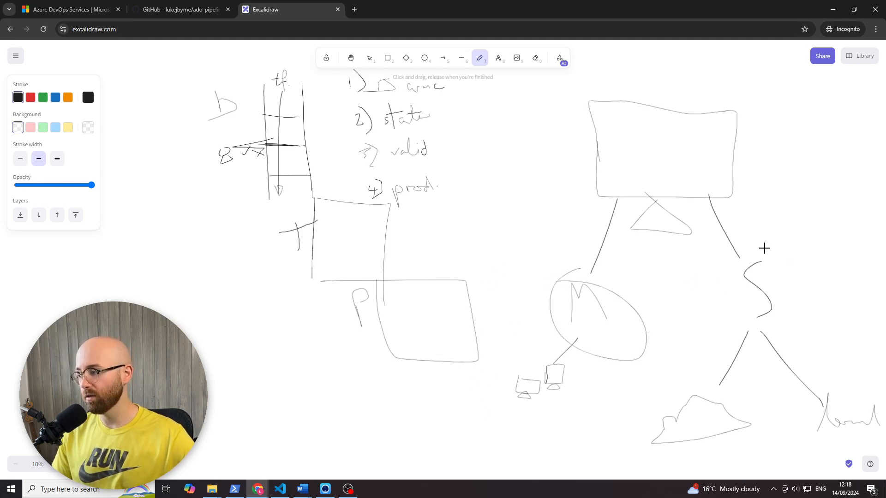
mouse_move(764, 248)
mouse_down()
mouse_move(771, 243)
mouse_move(733, 229)
mouse_up()
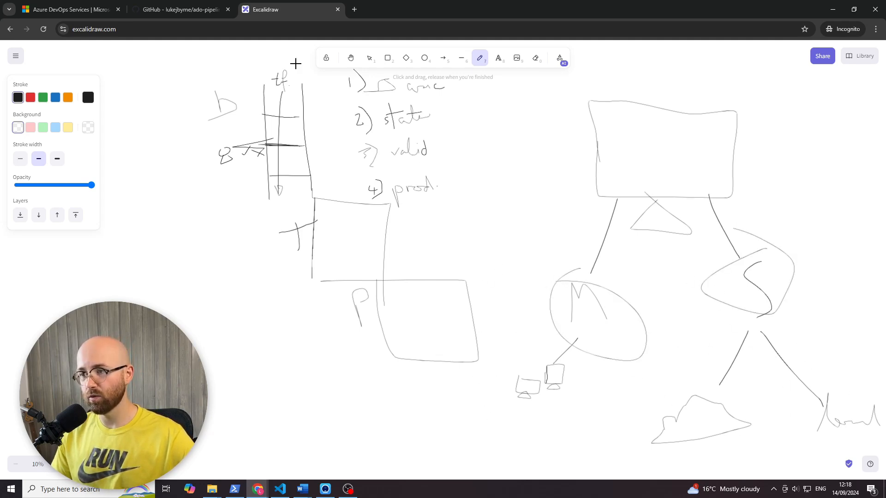
- Draw a large loop around the main monitor and sketch a small second computer beside it
drag(700, 85, 582, 90)
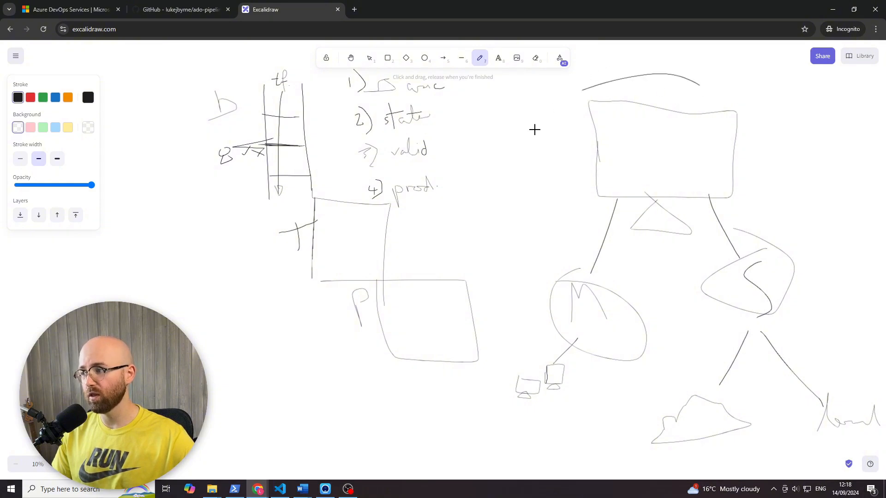
mouse_move(535, 130)
mouse_down()
mouse_move(821, 160)
mouse_move(640, 52)
mouse_up()
mouse_move(748, 110)
mouse_down()
mouse_move(781, 140)
mouse_move(746, 115)
mouse_up()
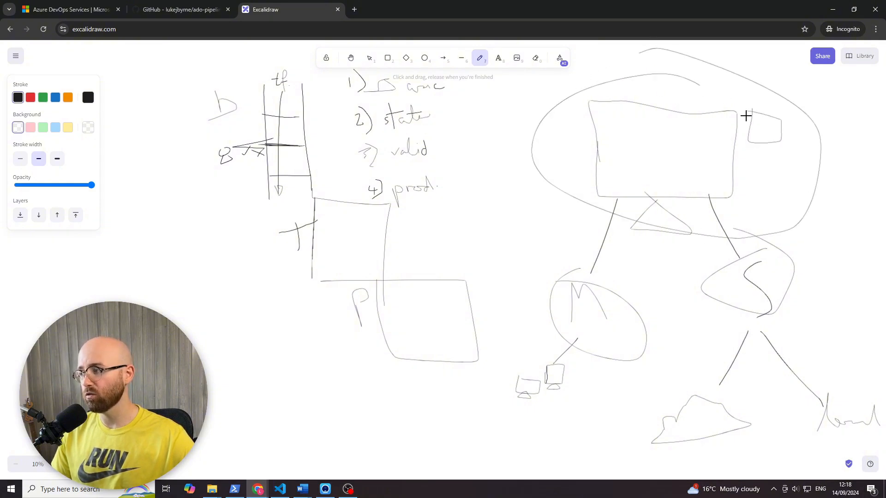
mouse_move(768, 148)
mouse_down()
mouse_move(758, 157)
mouse_move(781, 161)
mouse_up()
- Switch back to the Azure DevOps pipeline editor and examine the pool name 'Default' in basic.yml
click(257, 491)
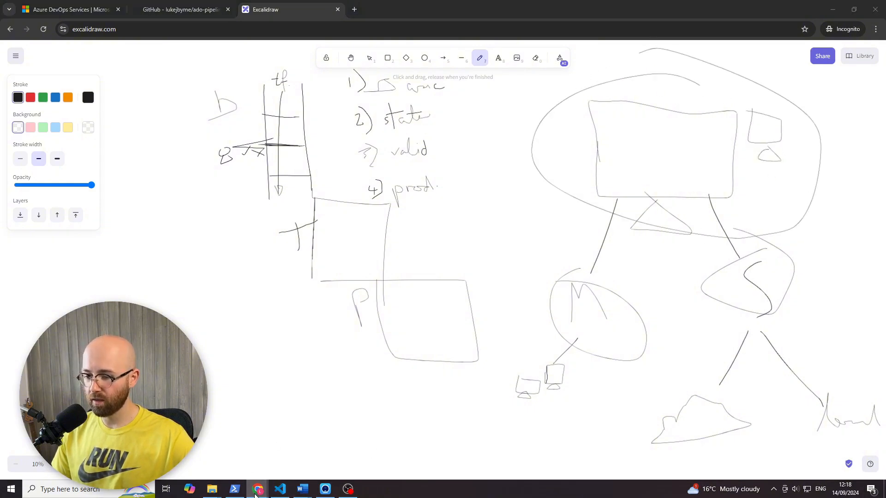
click(221, 443)
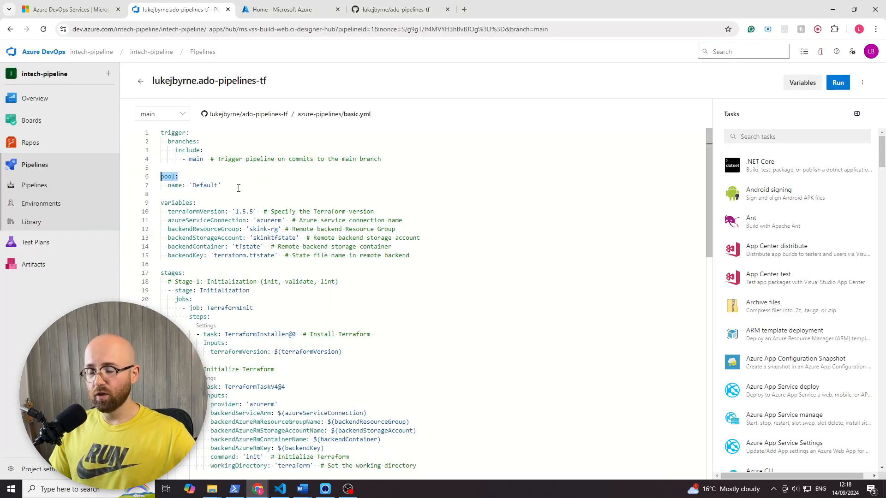
click(221, 186)
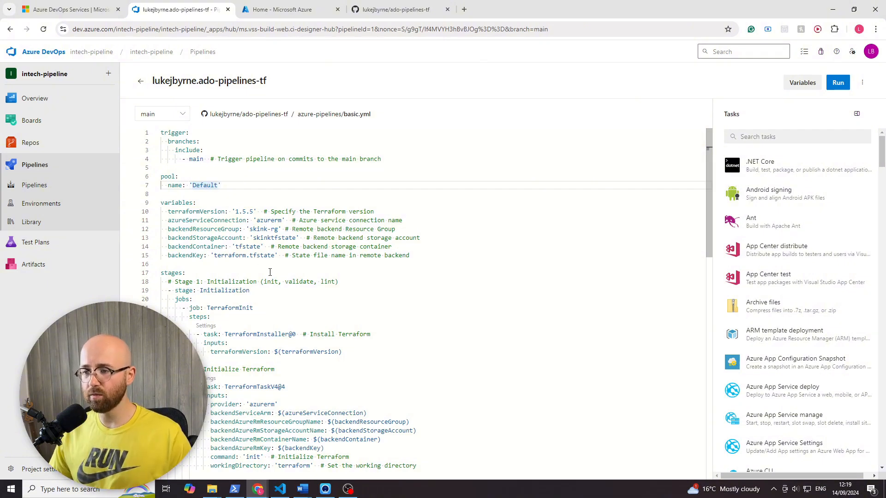
- Examine the variables block in basic.yml and trace where azureServiceConnection is referenced in the Terraform jobs
drag(413, 251, 168, 221)
click(174, 222)
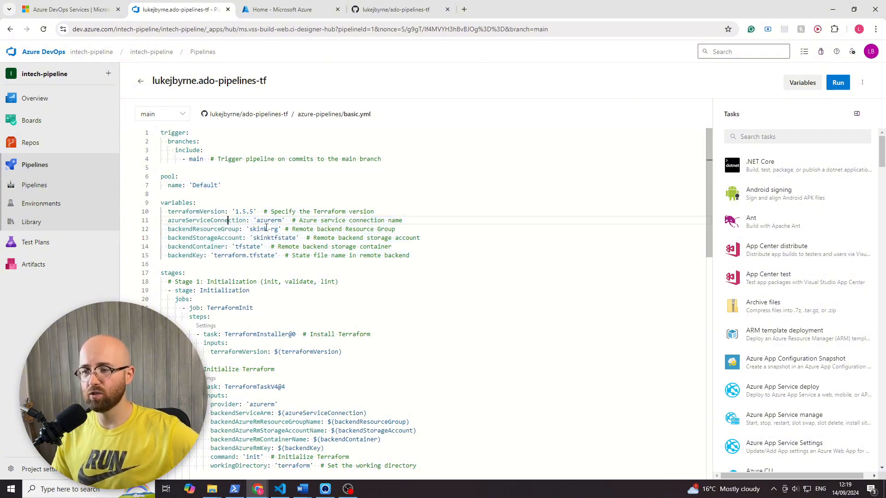
scroll(324, 300, down, 2)
scroll(324, 301, down, 5)
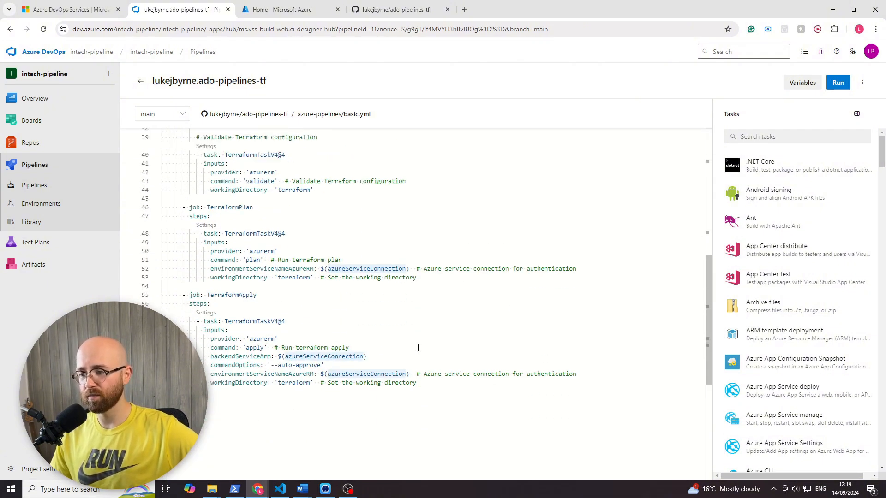
double_click(387, 363)
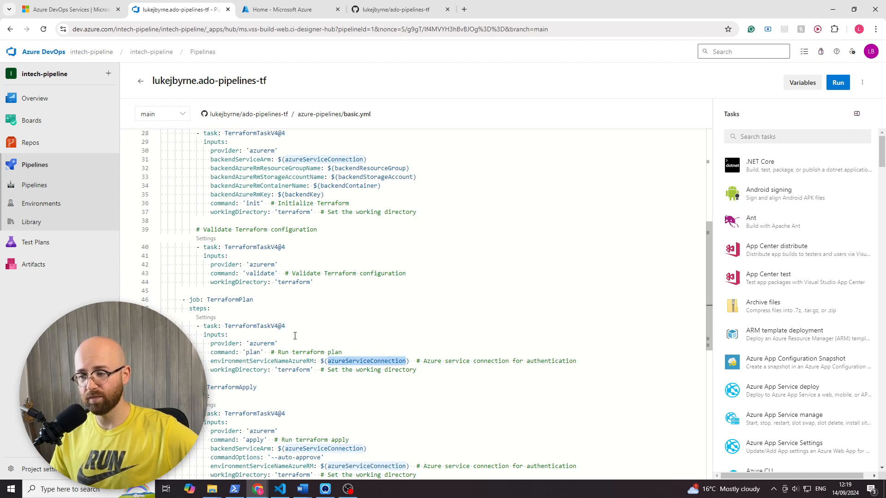
scroll(371, 364, up, 6)
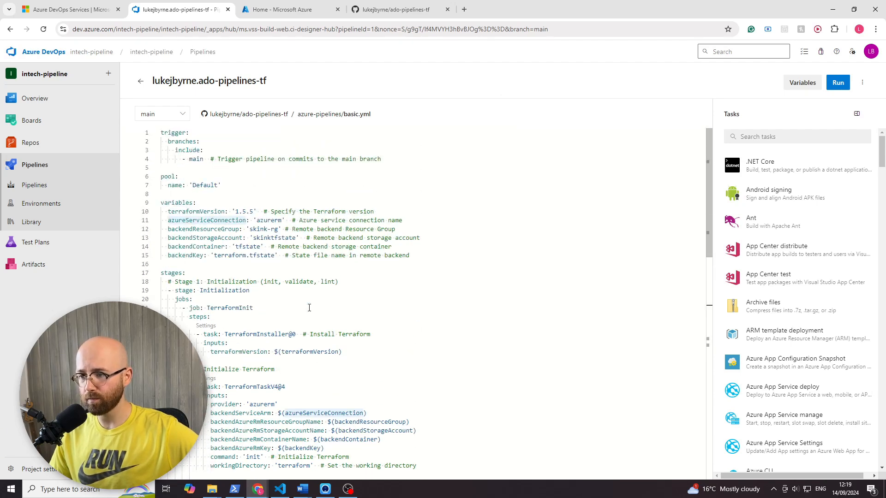
double_click(207, 246)
drag(426, 258, 138, 203)
click(223, 210)
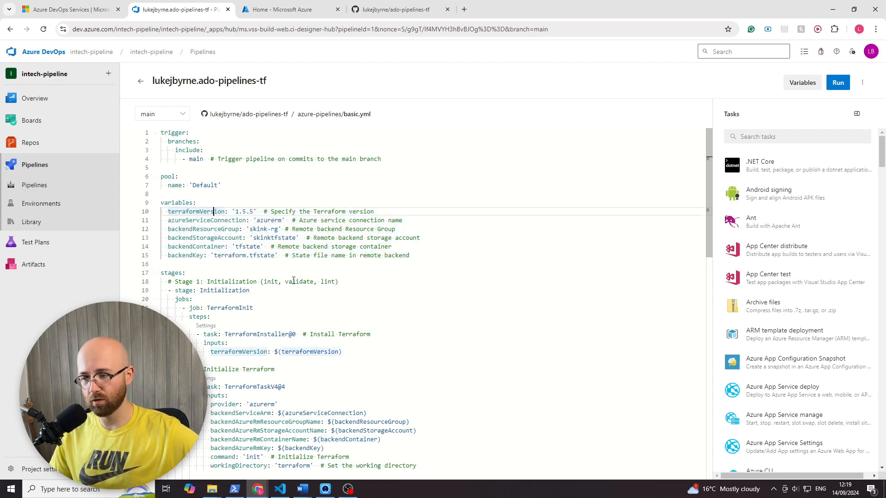
- Examine the stages block of basic.yml, folding and unfolding it to see how its stages, jobs and steps are nested
scroll(299, 278, down, 2)
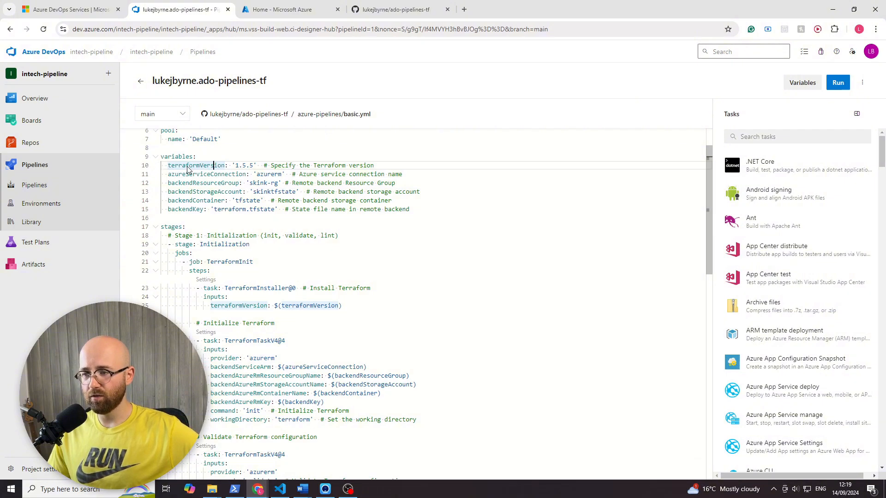
click(171, 226)
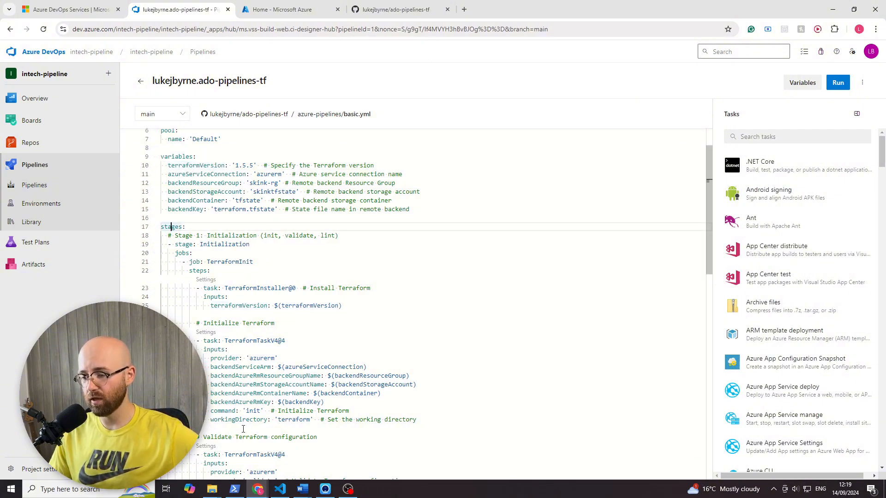
scroll(208, 239, down, 2)
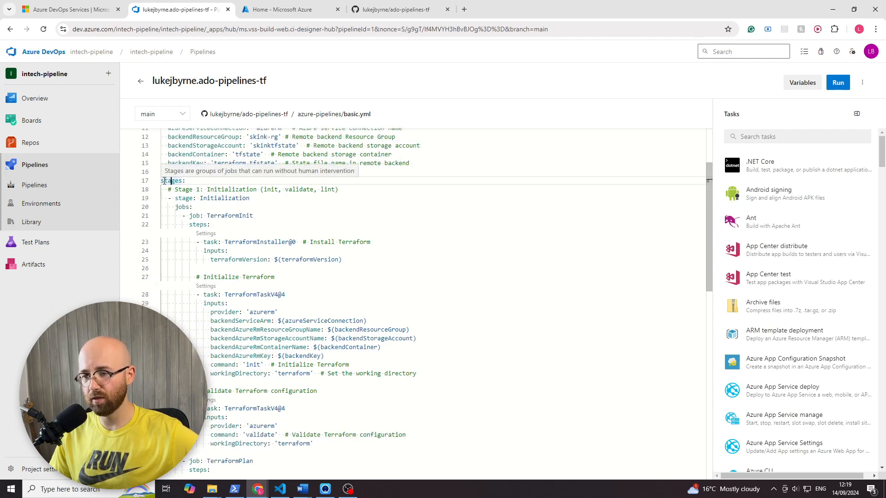
click(157, 182)
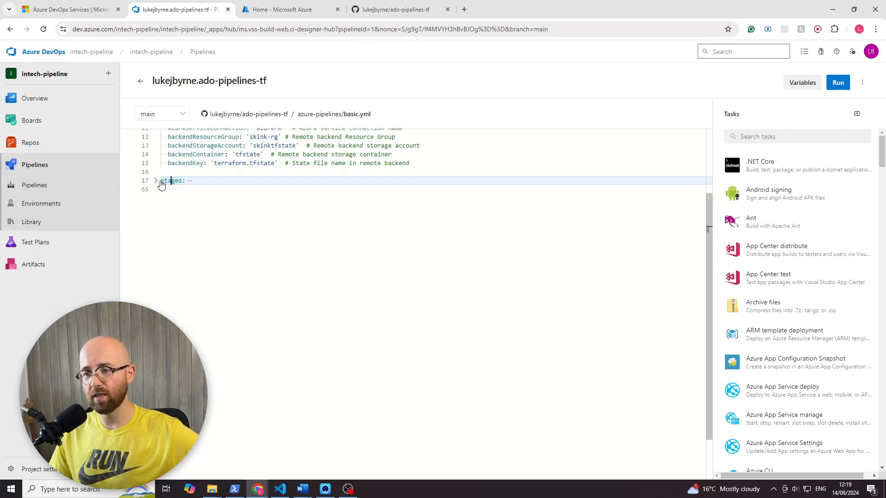
click(157, 182)
drag(161, 180, 311, 392)
click(308, 409)
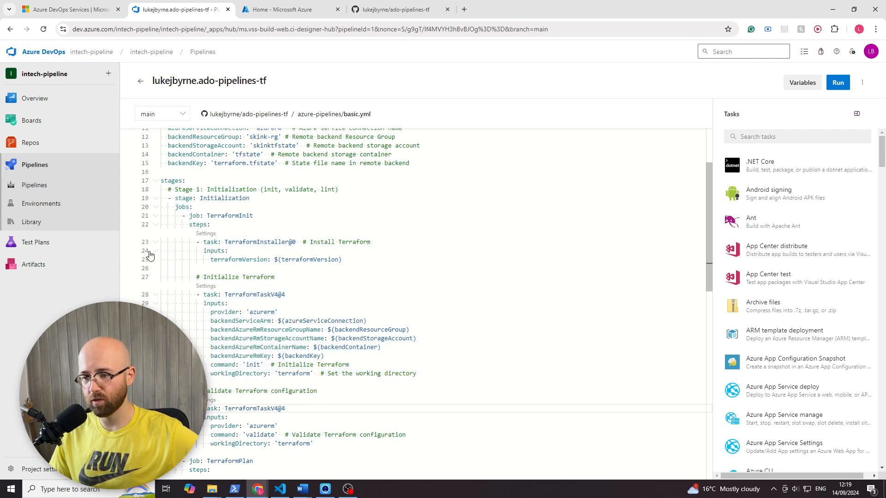
click(156, 251)
click(156, 252)
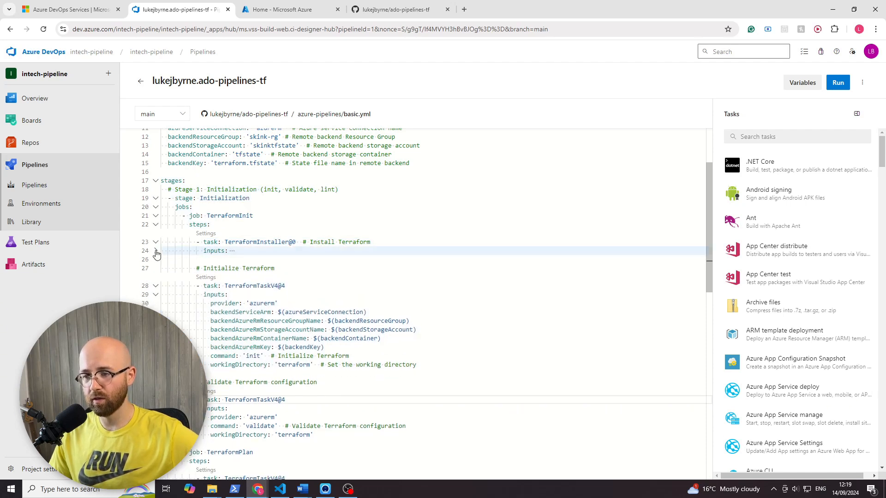
- Switch to the Excalidraw whiteboard and draw a long vertical line in an empty area, labelled P above it
click(258, 489)
click(278, 475)
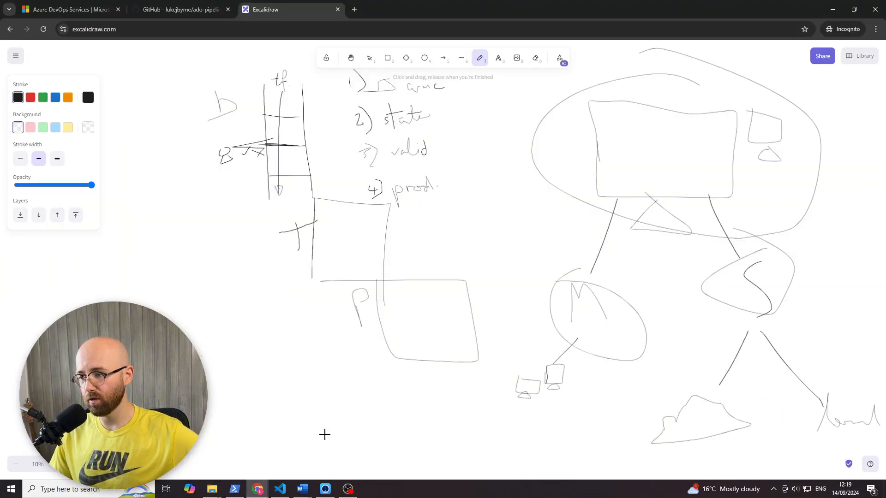
scroll(358, 320, down, 10)
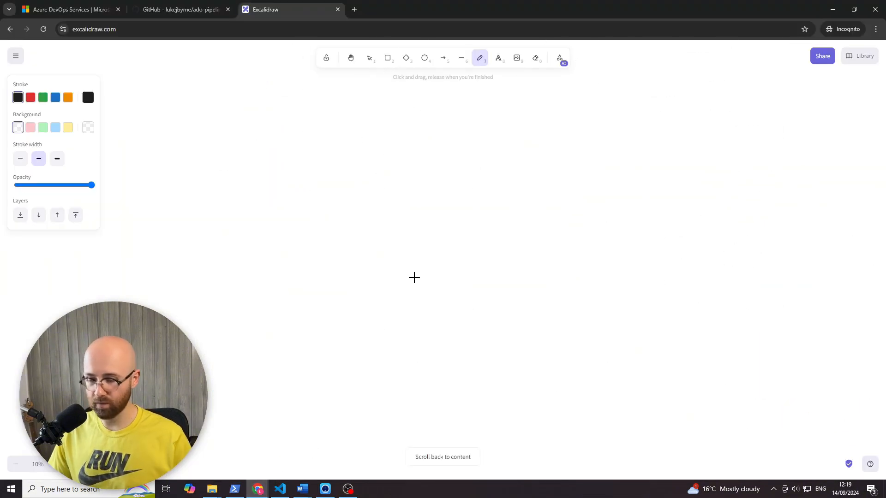
scroll(414, 277, up, 4)
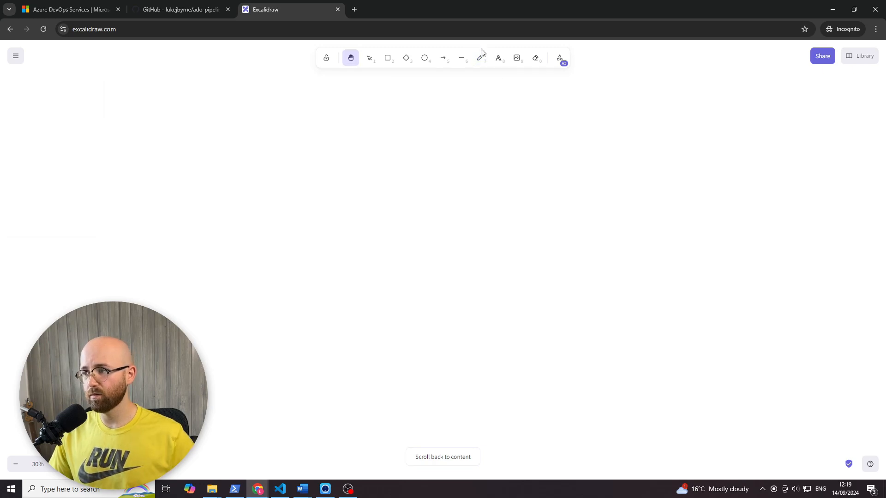
click(482, 58)
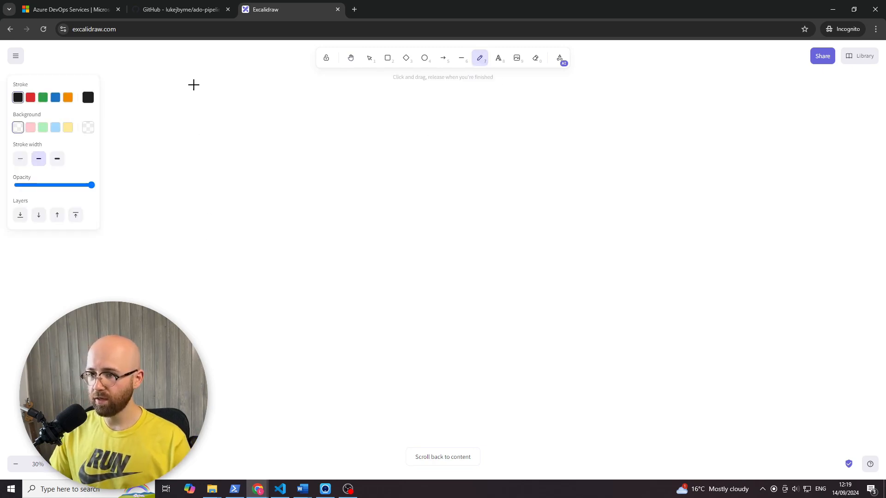
drag(194, 85, 194, 347)
click(354, 491)
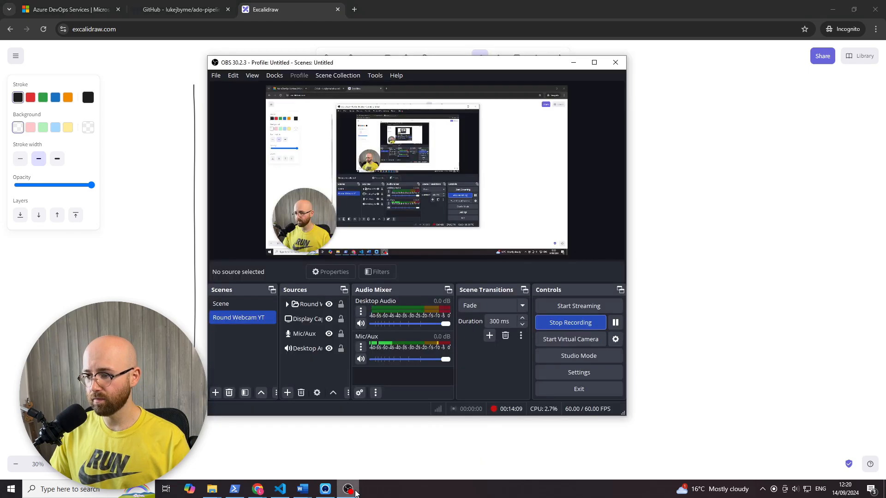
click(354, 492)
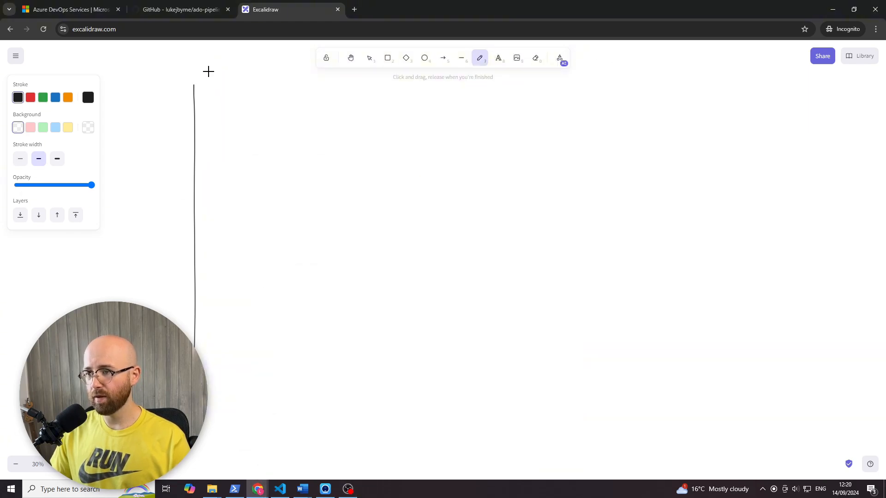
mouse_move(199, 68)
mouse_down()
mouse_move(198, 51)
mouse_move(189, 54)
mouse_up()
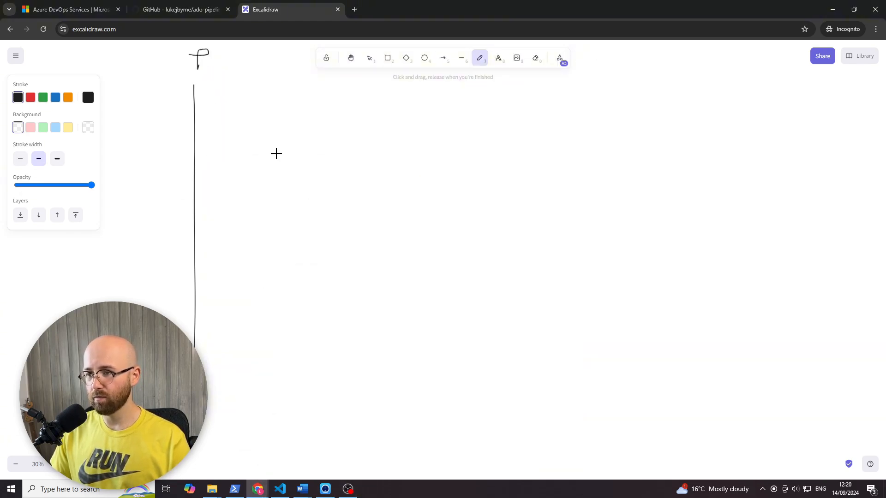
- Draw three short horizontal ticks along the vertical line and write an S beside each one
drag(192, 94, 218, 98)
drag(192, 203, 211, 203)
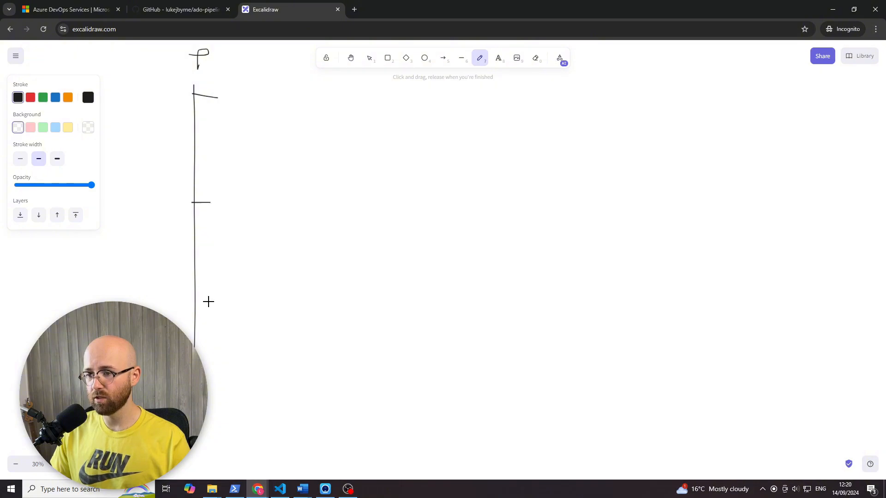
drag(194, 321, 222, 321)
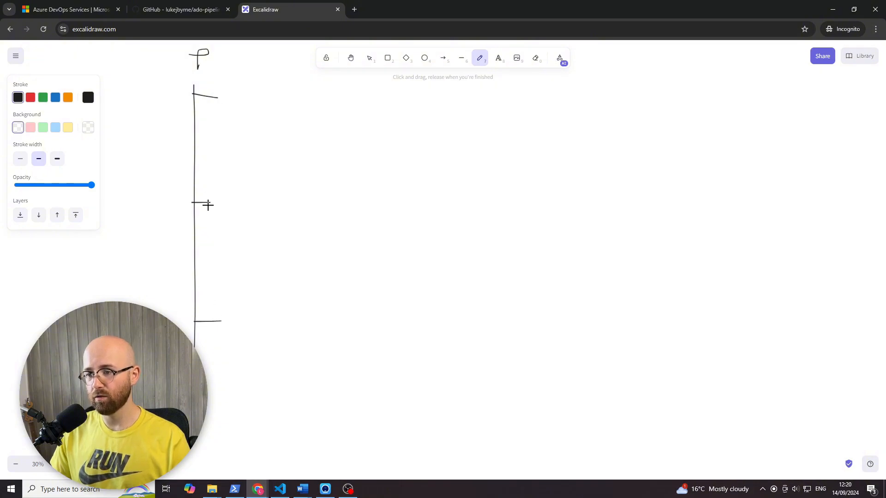
drag(239, 79, 237, 107)
drag(222, 193, 224, 225)
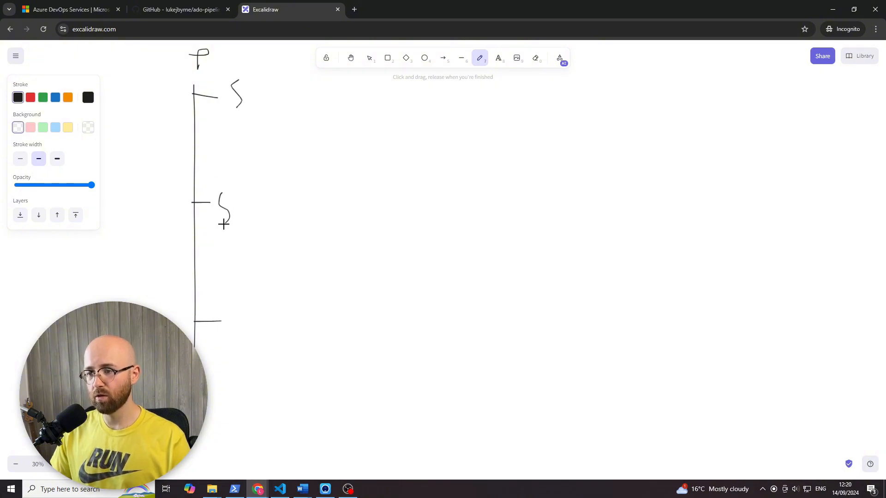
drag(242, 312, 227, 340)
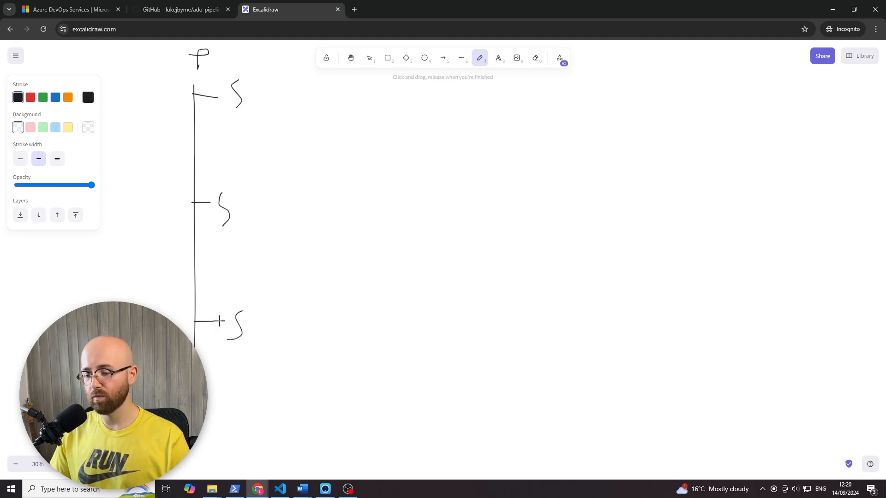
- Draw a horizontal line from each of the three S letters to a handwritten j
mouse_move(254, 95)
mouse_down()
mouse_move(321, 96)
mouse_move(334, 133)
mouse_up()
click(346, 83)
mouse_move(250, 206)
mouse_down()
mouse_move(302, 205)
mouse_move(324, 241)
mouse_up()
click(337, 185)
mouse_move(267, 315)
mouse_down()
mouse_move(318, 311)
mouse_move(338, 323)
mouse_up()
drag(342, 357, 331, 359)
click(343, 297)
- Branch extra j letters off the stages: one more for the middle S and two more for the lowest S
mouse_move(290, 318)
mouse_down()
mouse_move(287, 372)
mouse_move(330, 383)
mouse_up()
drag(335, 384, 325, 415)
click(335, 364)
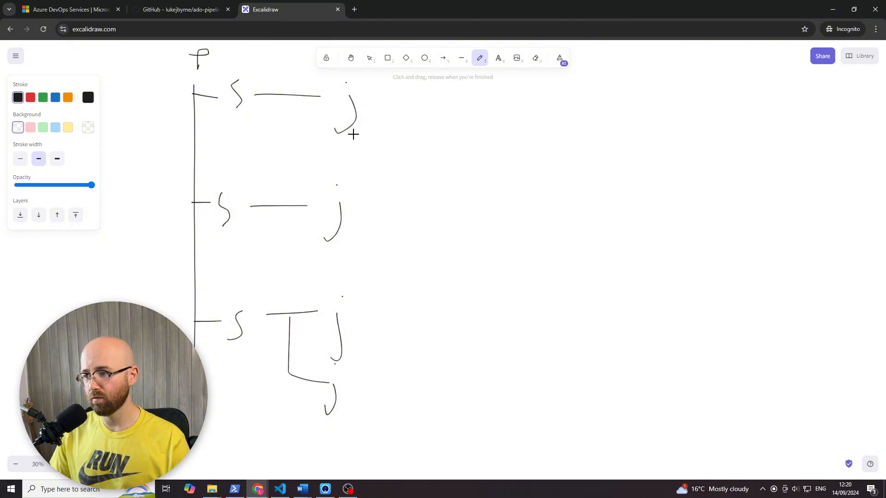
mouse_move(282, 206)
mouse_down()
mouse_move(281, 272)
mouse_move(306, 271)
mouse_move(325, 295)
mouse_up()
mouse_move(288, 374)
mouse_down()
mouse_move(295, 451)
mouse_move(342, 447)
mouse_move(335, 472)
mouse_up()
click(333, 426)
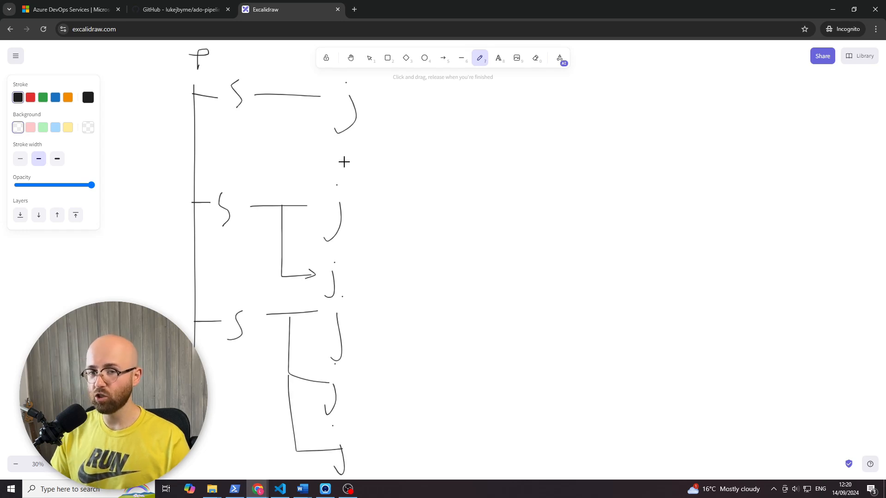
- Draw a line from the first stage's j and handwrite the word "steps" at its end
drag(376, 100, 478, 112)
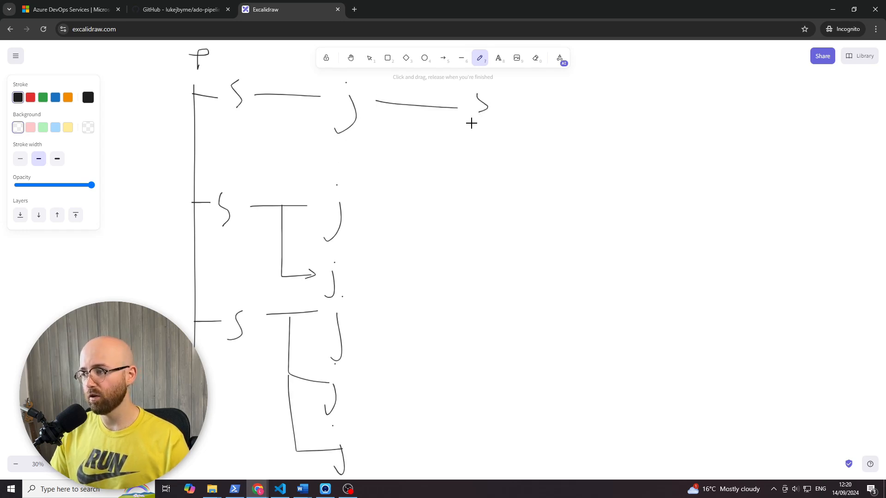
click(501, 73)
drag(501, 75, 505, 110)
mouse_move(491, 96)
mouse_down()
mouse_move(521, 94)
mouse_move(525, 110)
mouse_up()
mouse_move(530, 95)
mouse_down()
mouse_move(530, 115)
mouse_move(553, 107)
mouse_up()
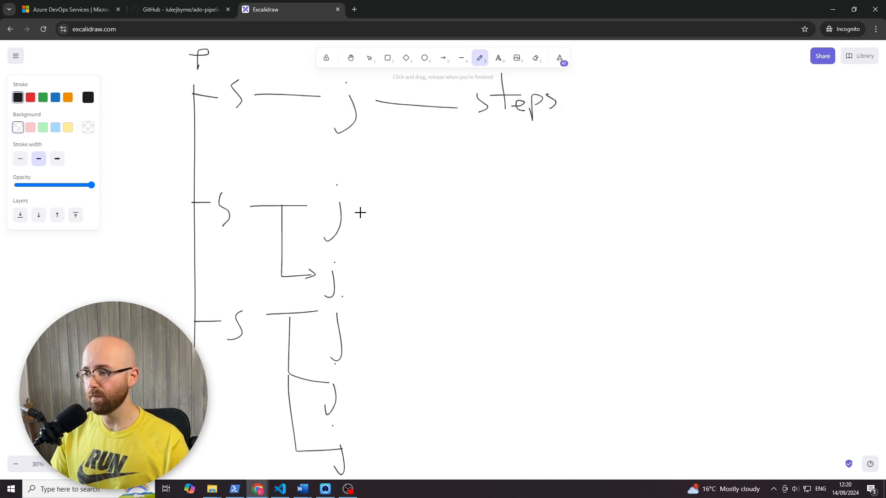
- Branch three s marks beneath "steps" and connect both j letters of the middle stage to an s of their own
mouse_move(360, 212)
mouse_down()
mouse_move(440, 211)
mouse_move(474, 220)
mouse_move(466, 226)
mouse_up()
mouse_move(434, 113)
mouse_down()
mouse_move(434, 134)
mouse_move(459, 140)
mouse_up()
drag(440, 168, 460, 187)
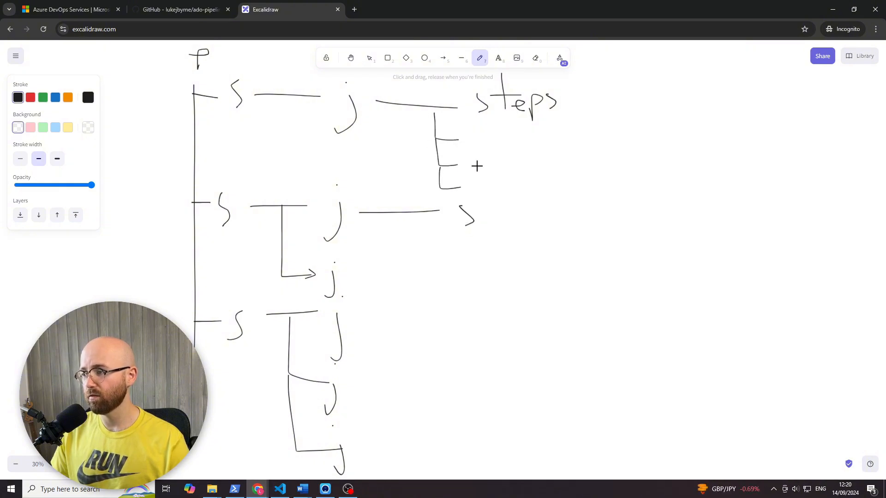
drag(488, 138, 482, 145)
drag(484, 153, 483, 169)
drag(482, 175, 471, 195)
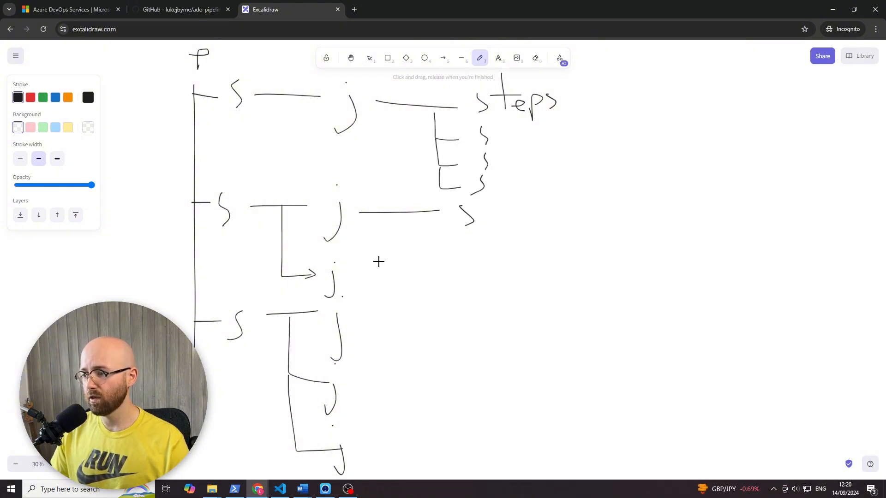
drag(359, 280, 451, 289)
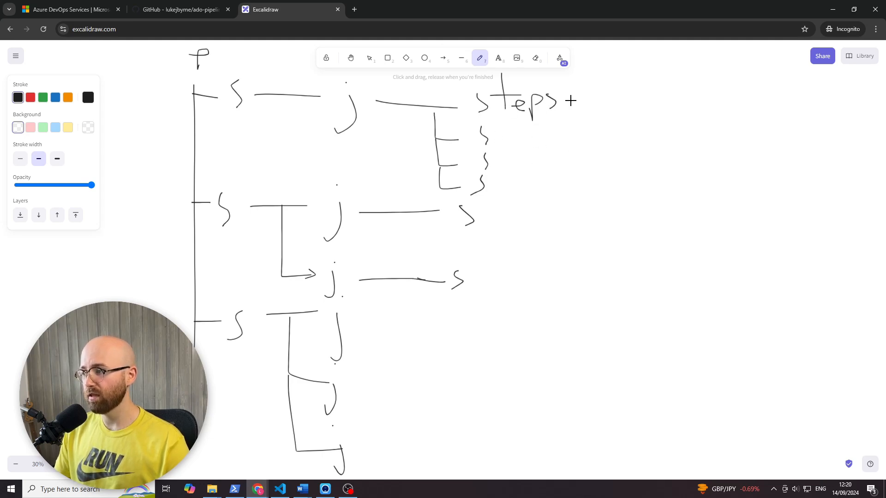
- Branch "steps" into the handwritten words "tasks" and "script", and loop a line around each word
drag(571, 100, 615, 102)
drag(644, 75, 651, 110)
mouse_move(642, 97)
mouse_down()
mouse_move(659, 94)
mouse_move(712, 119)
mouse_up()
mouse_move(656, 130)
mouse_down()
mouse_move(649, 147)
mouse_move(697, 131)
mouse_move(705, 144)
mouse_up()
mouse_move(711, 137)
mouse_down()
mouse_move(718, 164)
mouse_move(715, 144)
mouse_move(739, 145)
mouse_up()
drag(717, 135, 742, 130)
drag(592, 101, 621, 147)
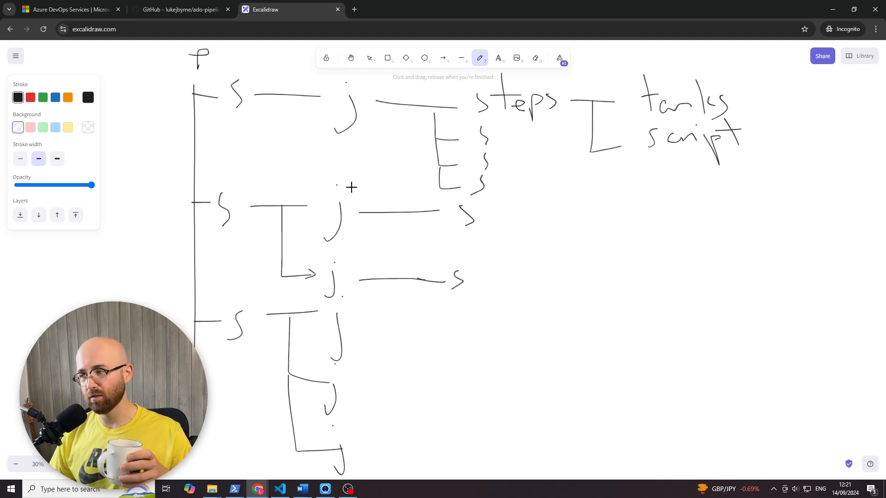
mouse_move(741, 113)
mouse_down()
mouse_move(615, 110)
mouse_move(753, 138)
mouse_move(766, 172)
mouse_move(823, 164)
mouse_up()
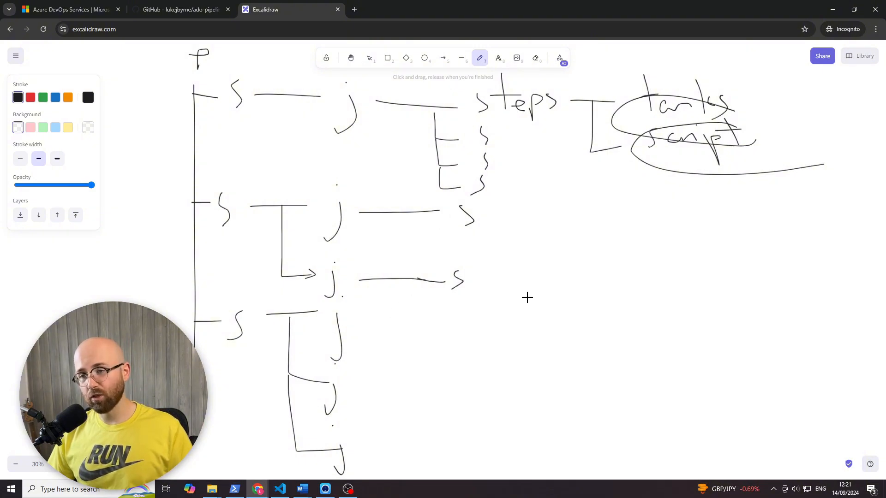
- Handwrite "tf." inside the lower of the two small computers in the earlier agent sketch
scroll(518, 222, up, 15)
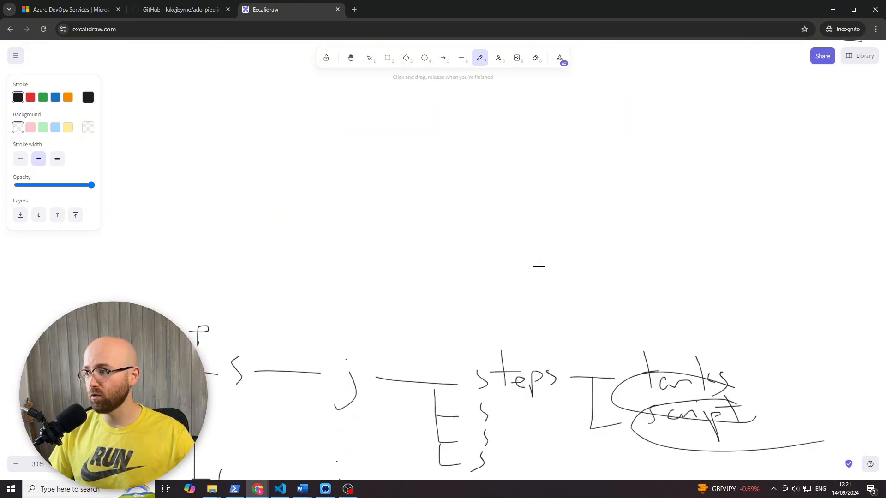
scroll(666, 271, down, 3)
click(350, 59)
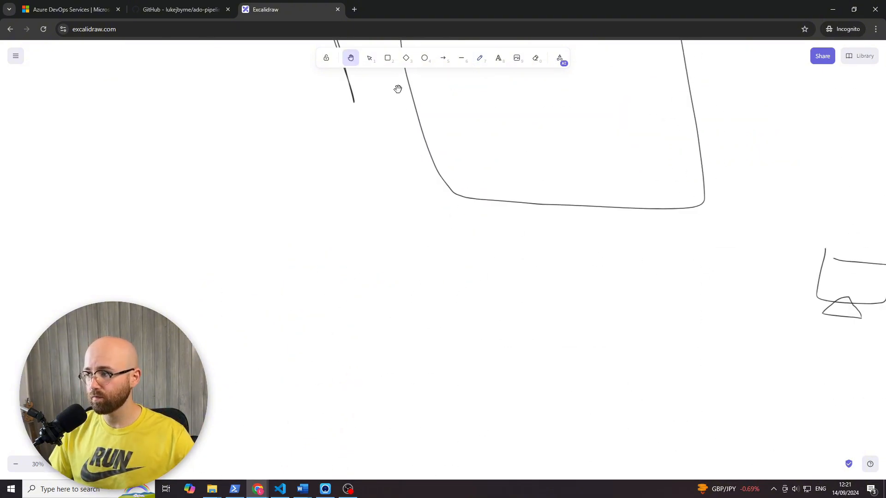
drag(741, 225, 414, 225)
drag(571, 195, 455, 139)
click(479, 58)
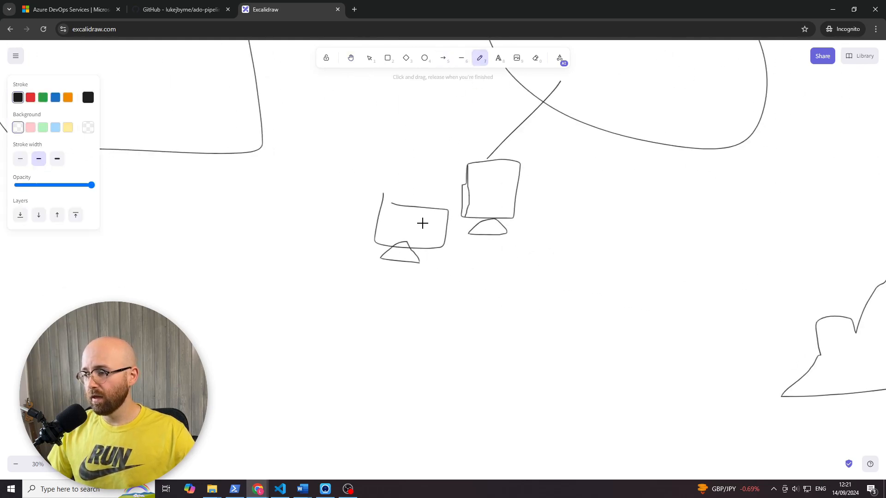
mouse_move(400, 217)
mouse_down()
mouse_move(408, 238)
mouse_move(417, 226)
mouse_up()
drag(424, 214, 422, 249)
drag(410, 238, 424, 233)
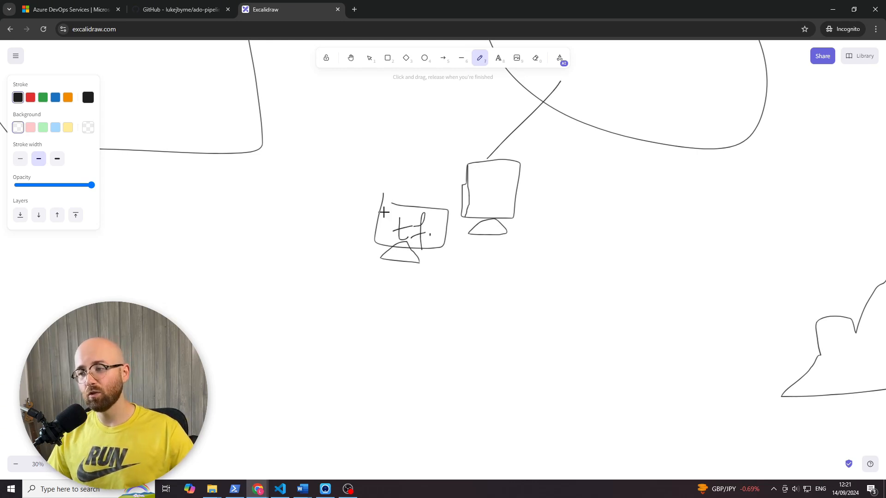
- Draw a larger monitor around the "tf." computer, add three arrows pointing outward from it, and scribble thick barriers along its edges
mouse_move(292, 177)
mouse_down()
mouse_move(461, 316)
mouse_move(344, 174)
mouse_move(316, 174)
mouse_up()
drag(351, 345, 379, 348)
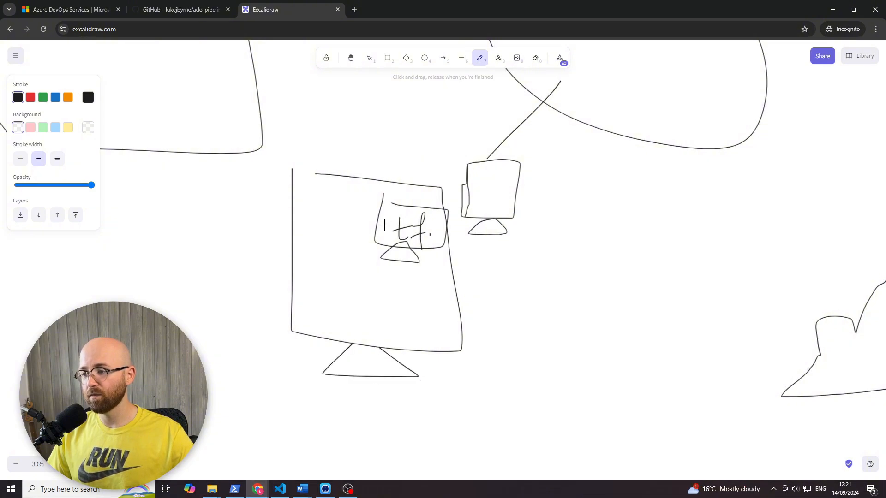
mouse_move(385, 222)
mouse_down()
mouse_move(332, 224)
mouse_move(336, 275)
mouse_up()
mouse_move(331, 259)
mouse_down()
mouse_move(331, 277)
mouse_move(354, 272)
mouse_up()
mouse_move(396, 251)
mouse_down()
mouse_move(390, 319)
mouse_move(404, 319)
mouse_up()
mouse_move(370, 193)
mouse_down()
mouse_move(373, 251)
mouse_move(429, 247)
mouse_move(442, 255)
mouse_up()
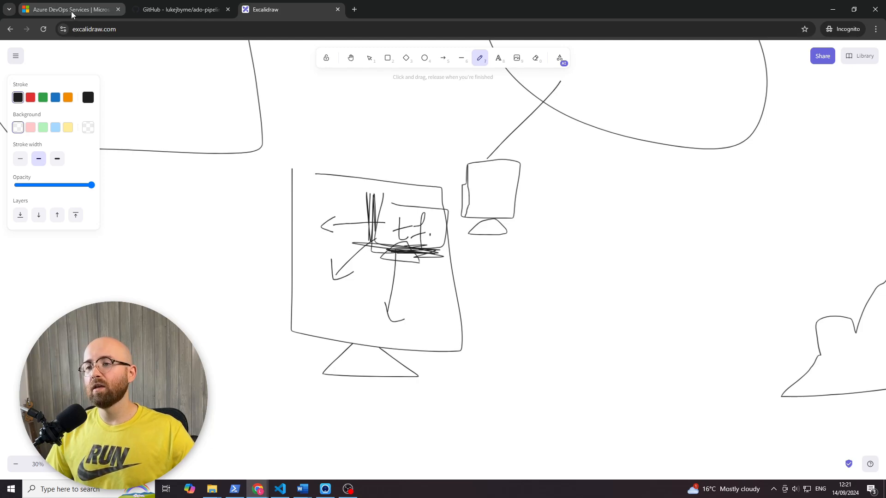
- Switch back to the Azure DevOps pipeline editor and view the TerraformInit job's tasks in basic.yml
click(258, 489)
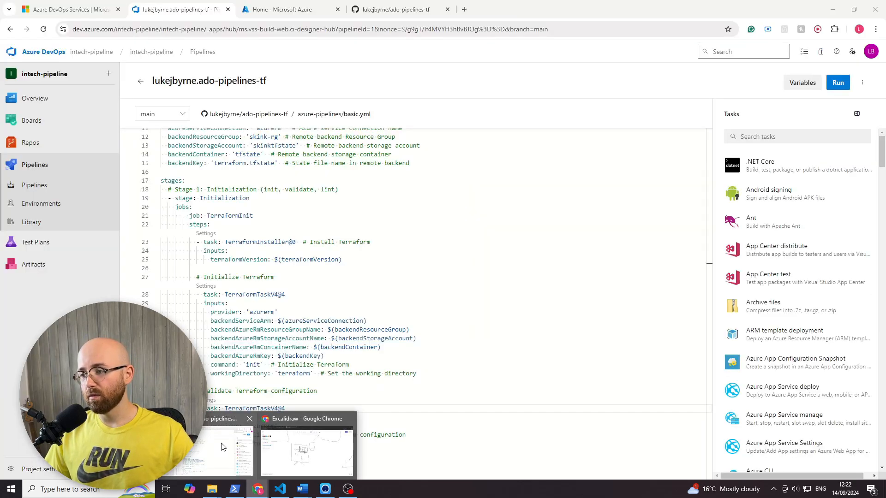
click(221, 447)
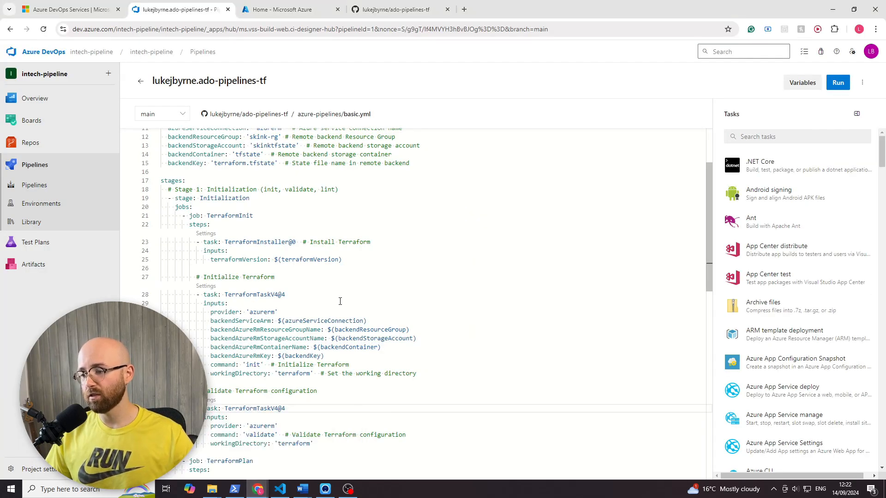
scroll(438, 281, down, 1)
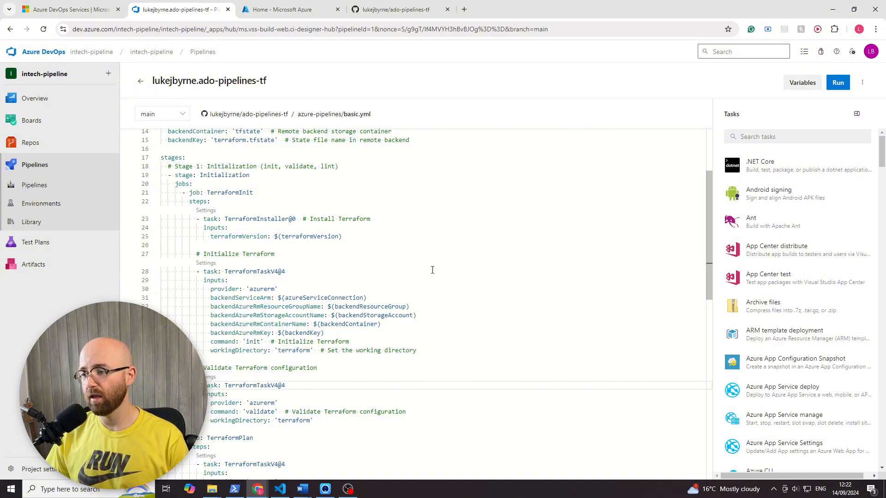
- Search the web for "ado marketplace" in a new tab and open the Extensions for Azure DevOps site
click(464, 9)
text(ado)
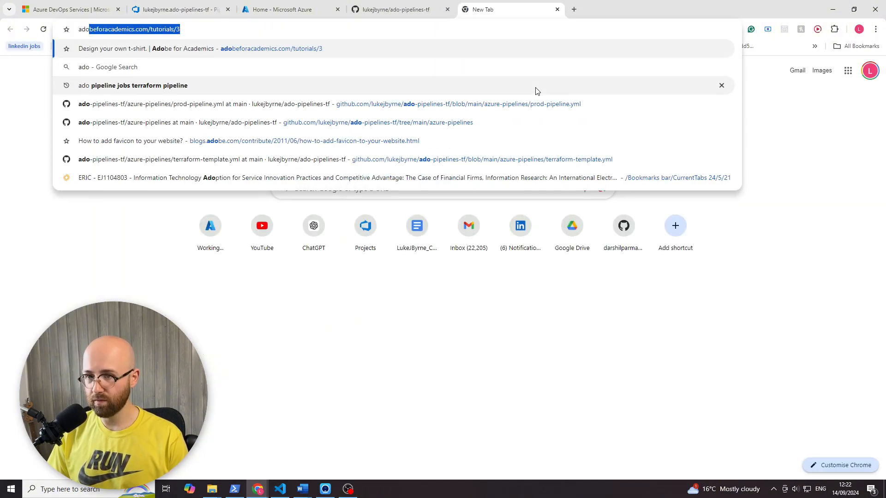
text( marketplace)
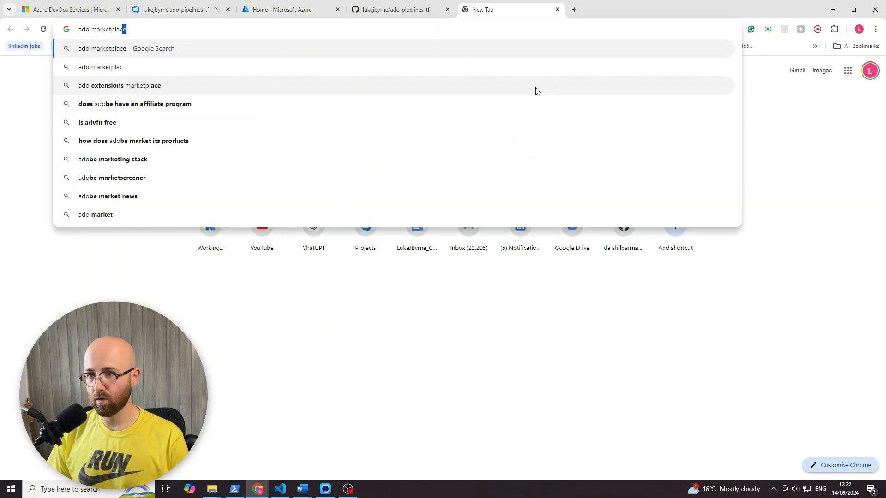
key(Return)
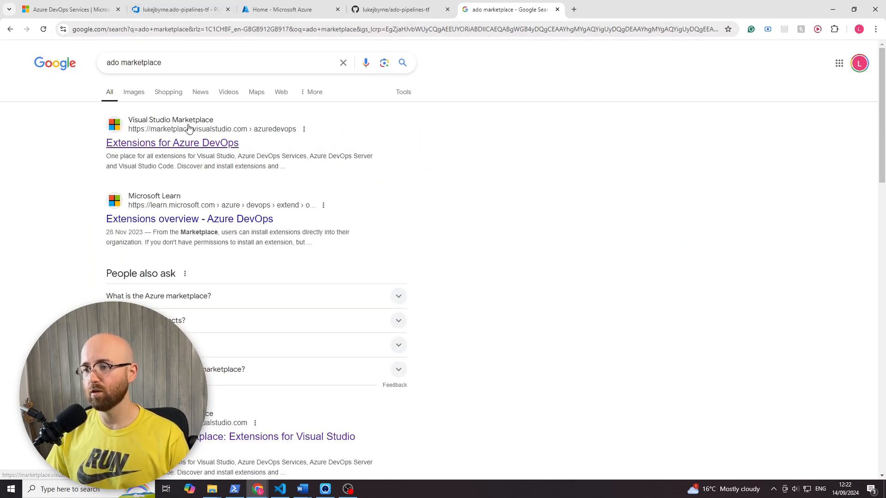
click(188, 133)
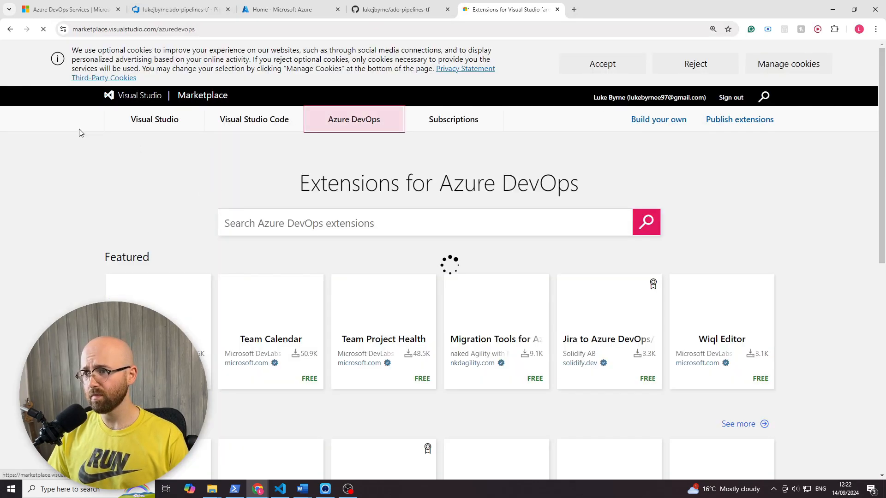
- Open the Terraform extension by Microsoft DevLabs from the Azure DevOps marketplace's most popular extensions
drag(281, 178, 338, 167)
click(338, 167)
scroll(435, 217, down, 3)
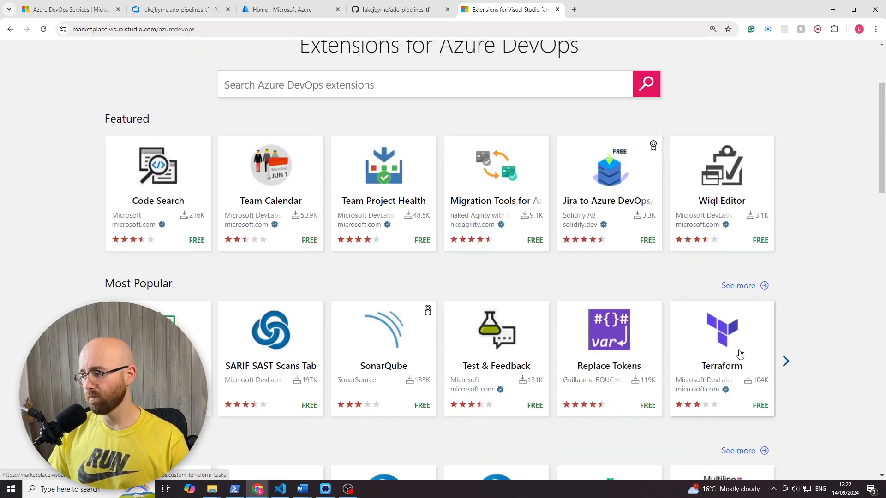
click(740, 328)
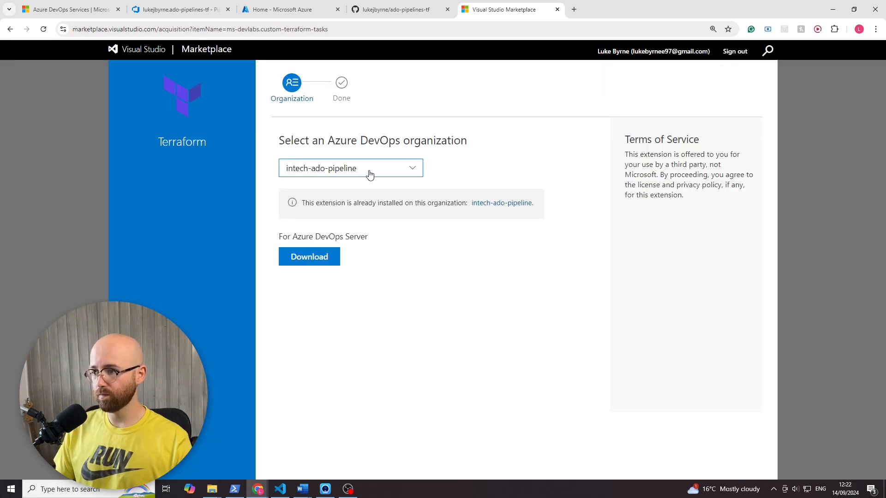
- Install the free Terraform extension into the intech-pipeline organization and proceed to that organization
click(370, 170)
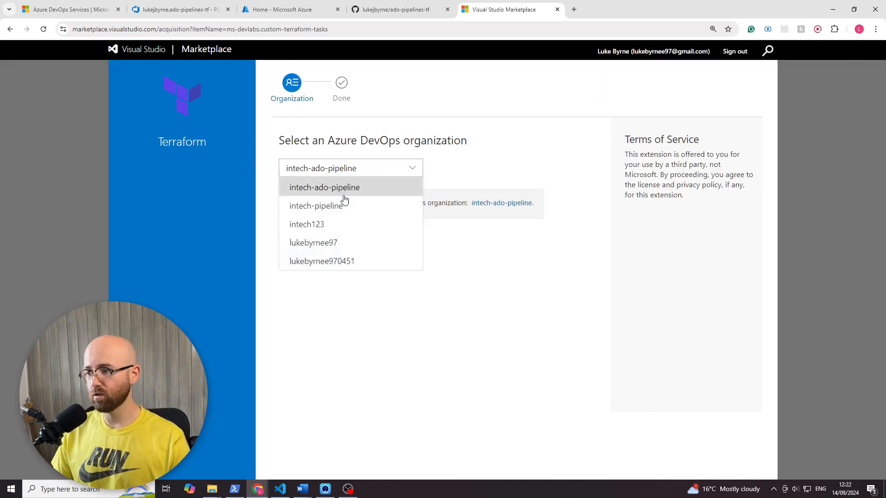
click(326, 209)
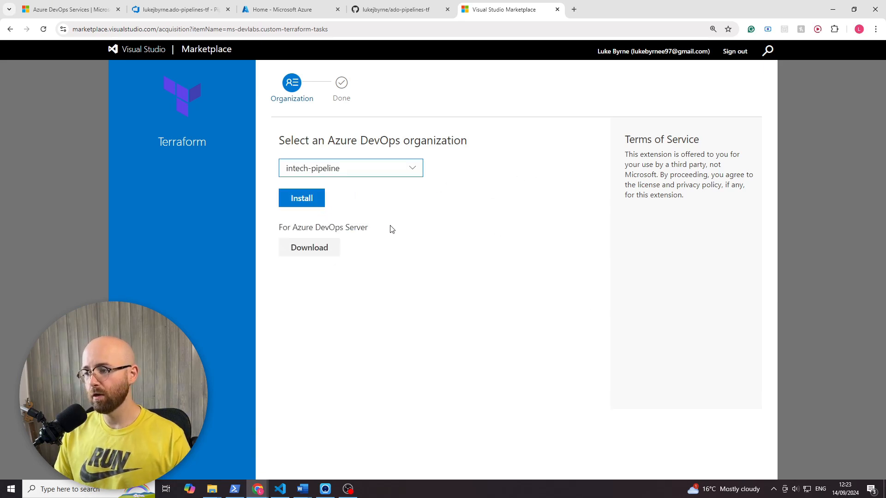
drag(392, 229, 278, 228)
click(475, 351)
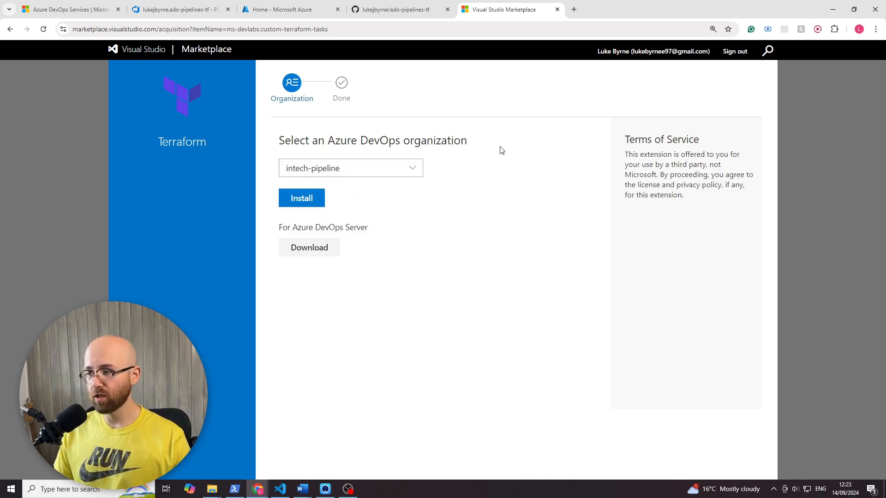
drag(502, 150, 361, 141)
click(323, 203)
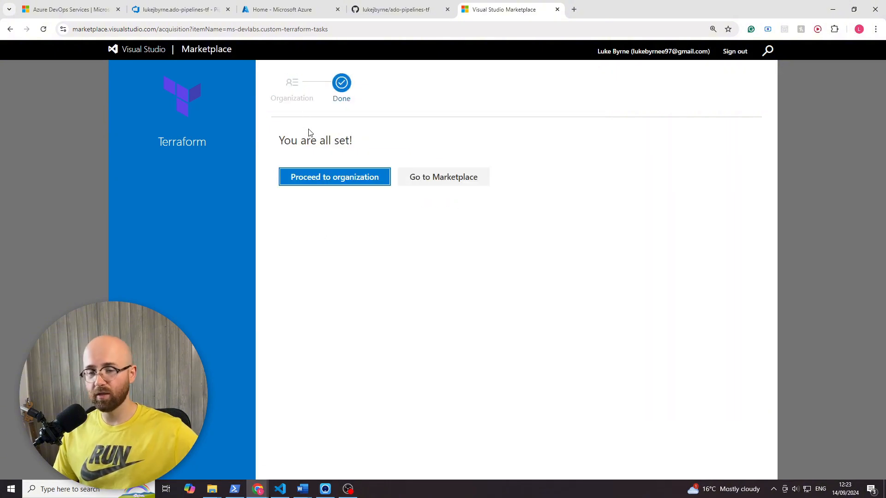
click(354, 176)
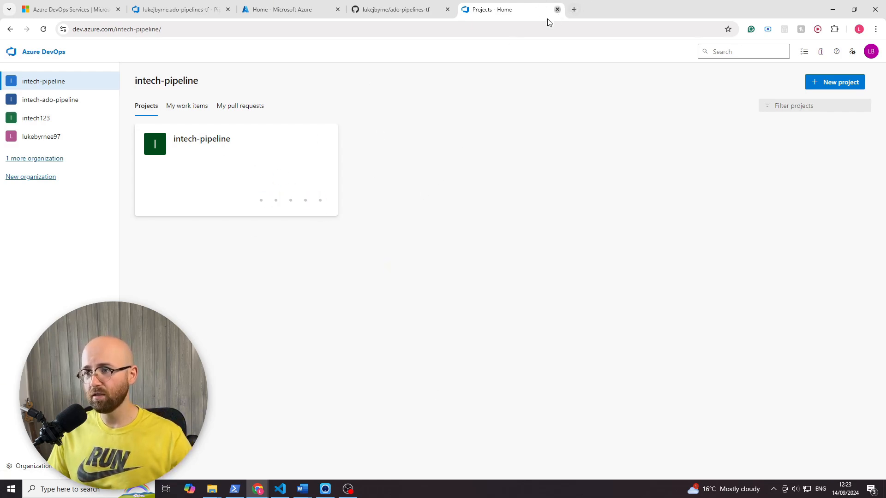
- Close the organization's tab and reload the basic.yml pipeline editor to refresh its task list
click(557, 9)
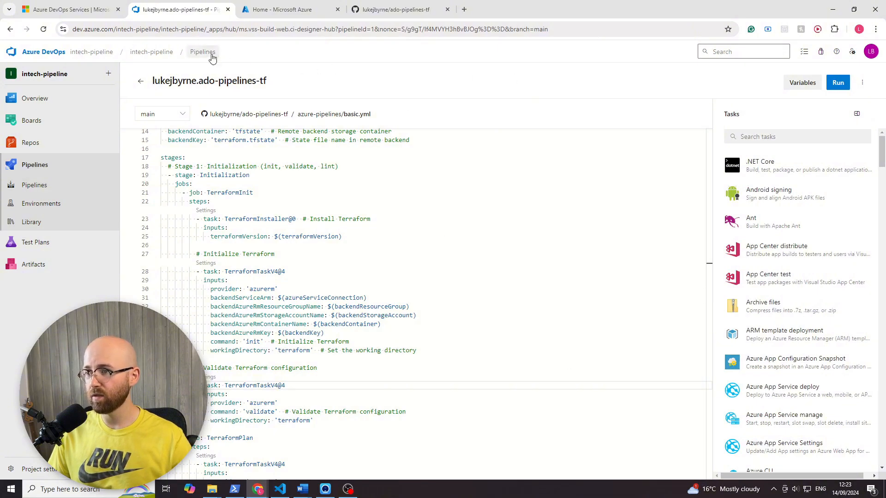
click(43, 29)
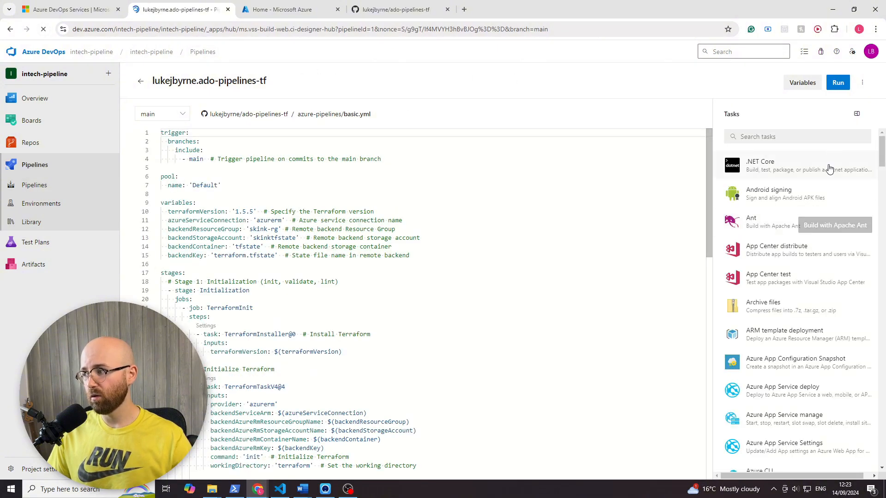
drag(748, 114, 719, 117)
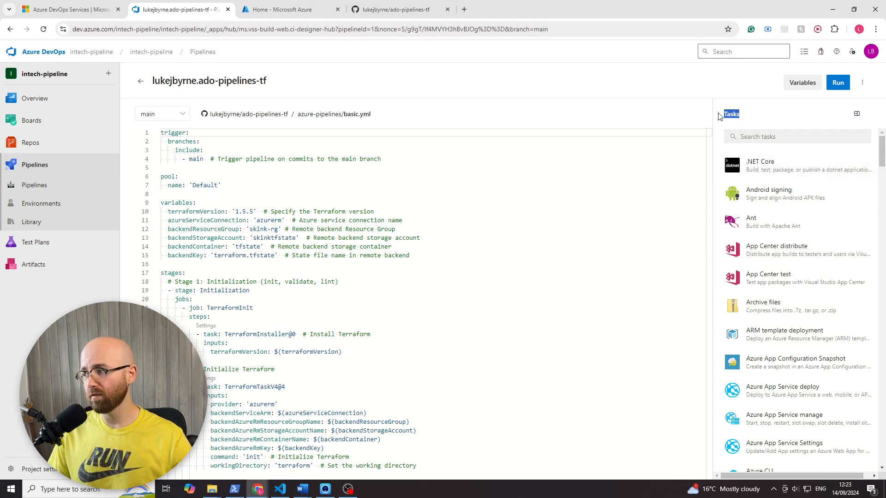
click(750, 118)
scroll(369, 390, down, 2)
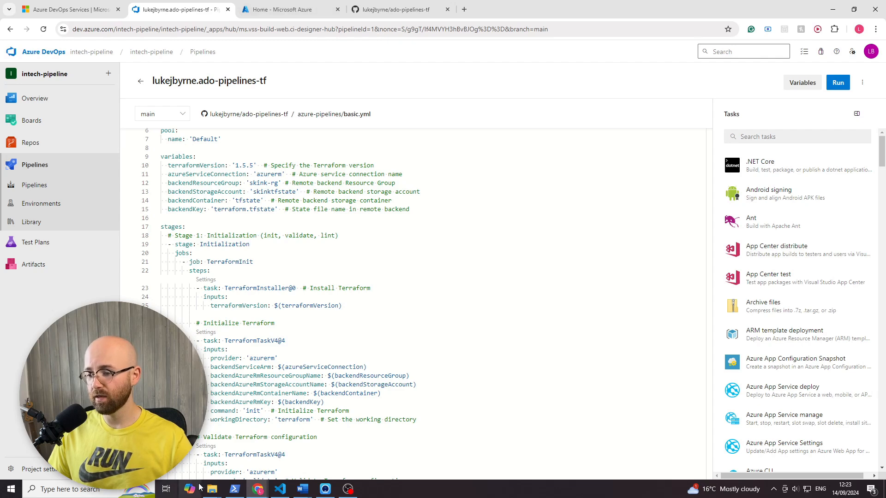
- Switch to the Excalidraw sketch and review the pipeline hierarchy from stages and jobs to steps, tasks and script
mouse_move(257, 489)
click(326, 439)
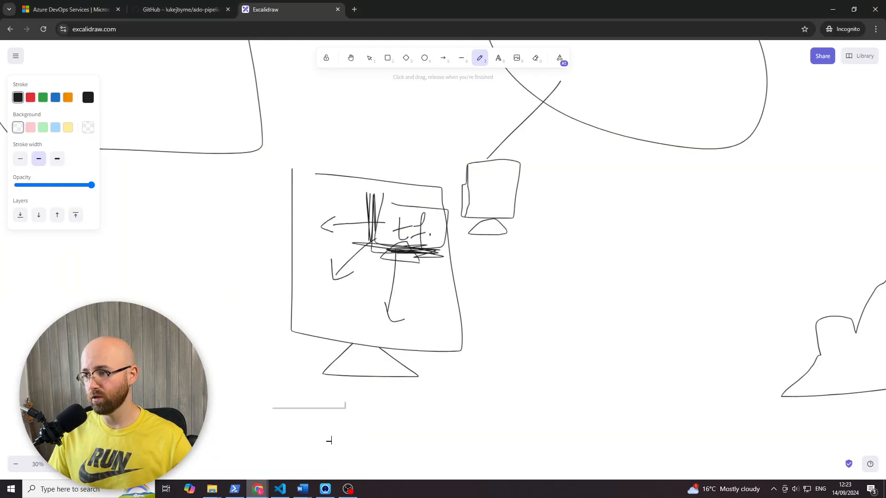
scroll(367, 364, down, 5)
scroll(295, 300, down, 1)
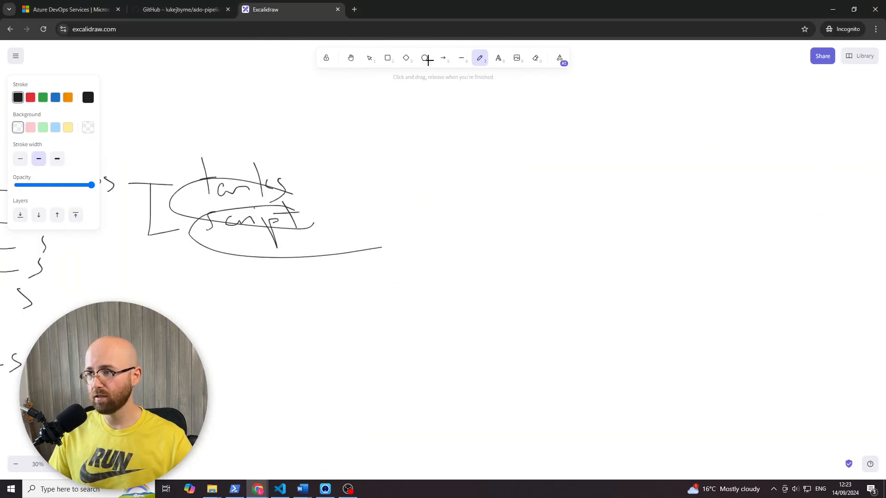
click(350, 57)
drag(358, 252, 655, 192)
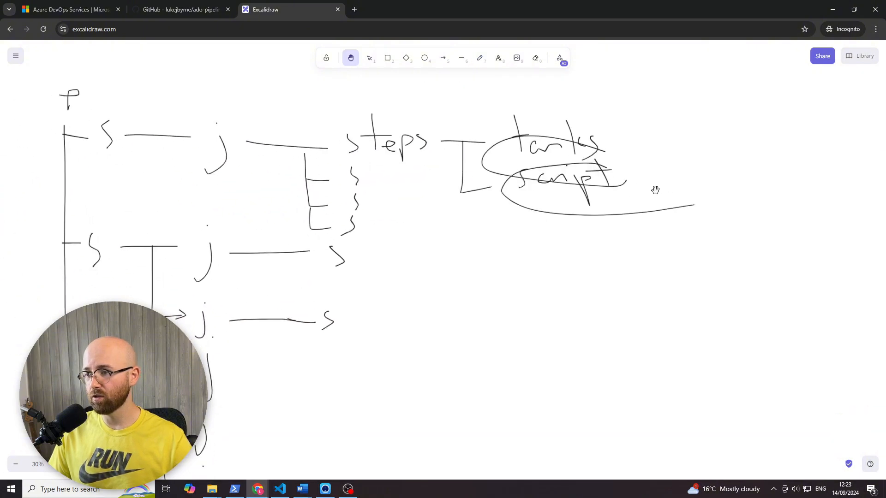
click(480, 58)
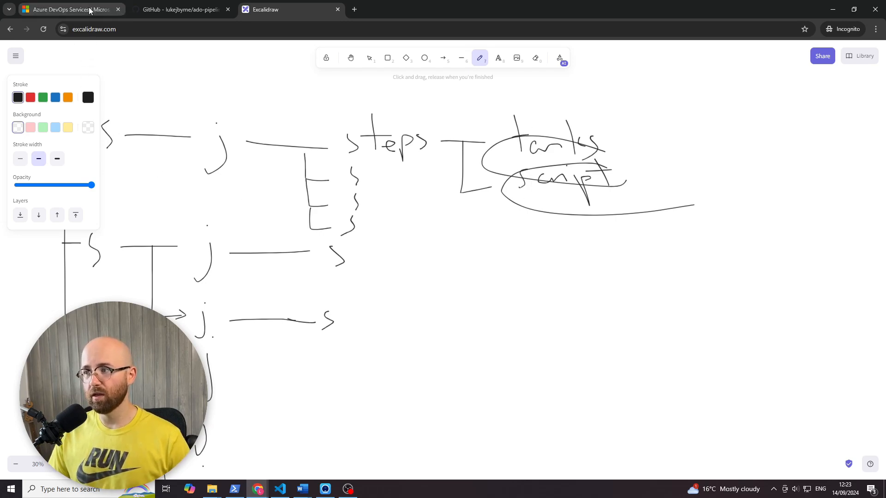
- Switch back to the Azure DevOps pipeline editor and browse the available tasks for the Terraform entries
mouse_move(258, 488)
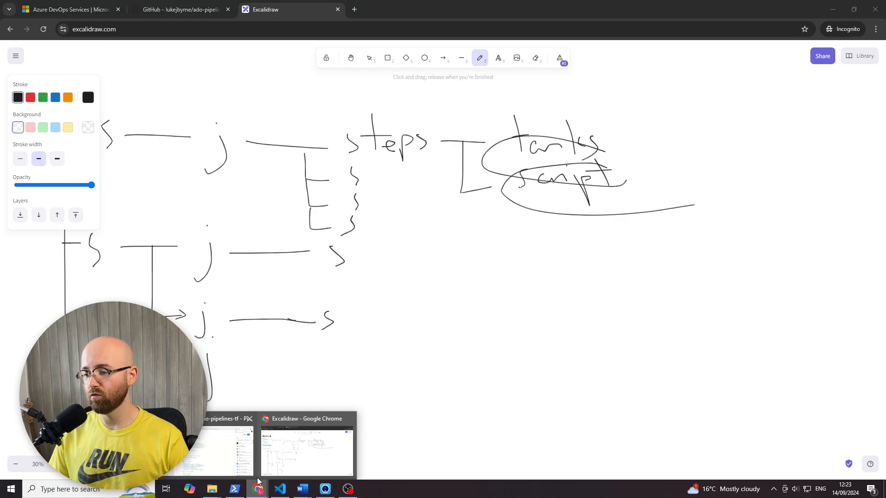
click(244, 451)
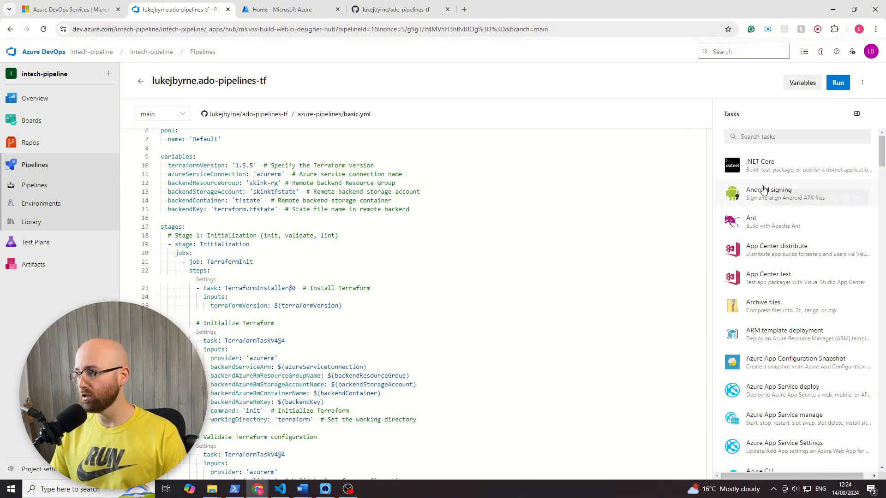
scroll(776, 342, down, 15)
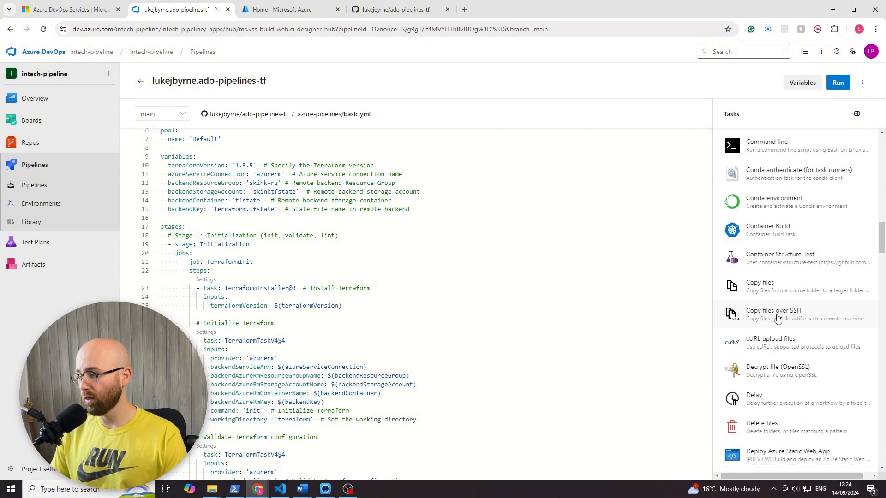
scroll(777, 319, down, 20)
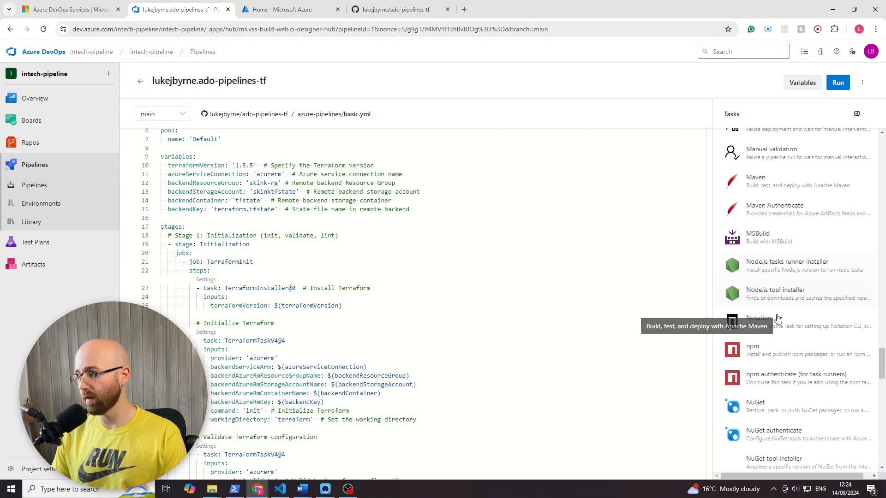
scroll(778, 318, down, 2)
scroll(785, 277, up, 5)
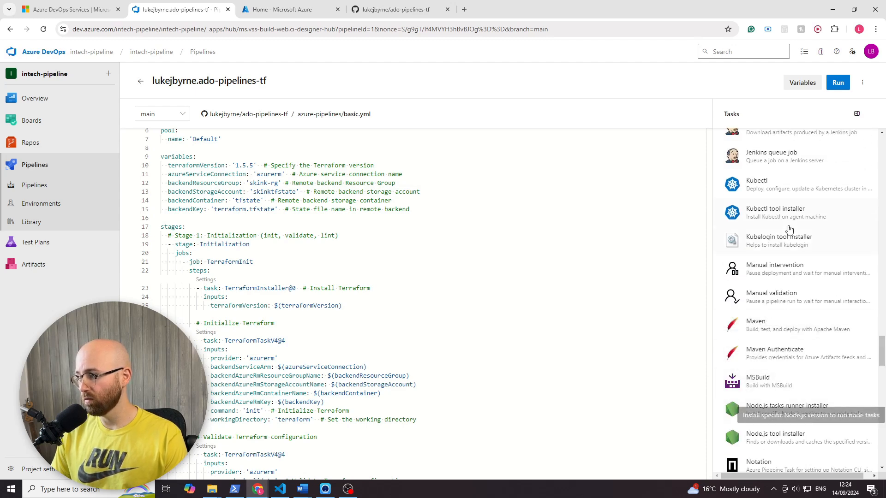
scroll(794, 277, down, 9)
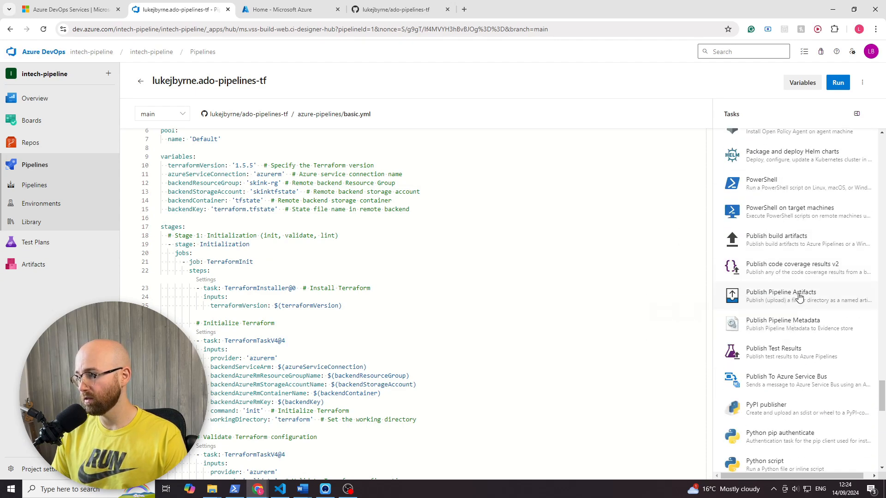
scroll(800, 296, down, 9)
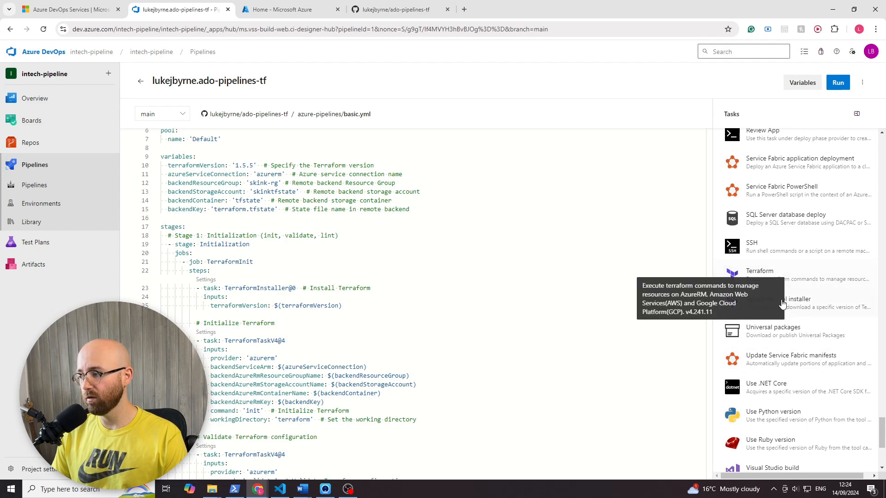
- Add a Terraform tool installer task with version latest on a new line below the TerraformApply job in basic.yml
scroll(443, 287, down, 4)
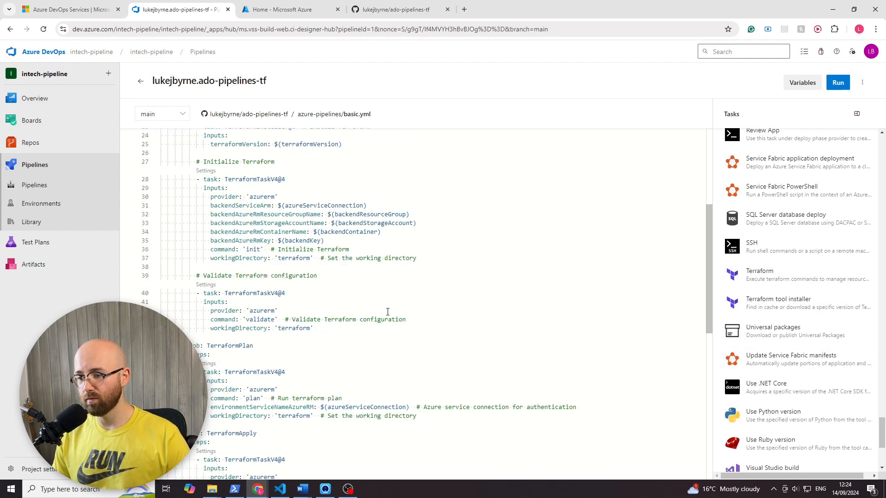
scroll(388, 312, down, 5)
click(463, 354)
key(Return)
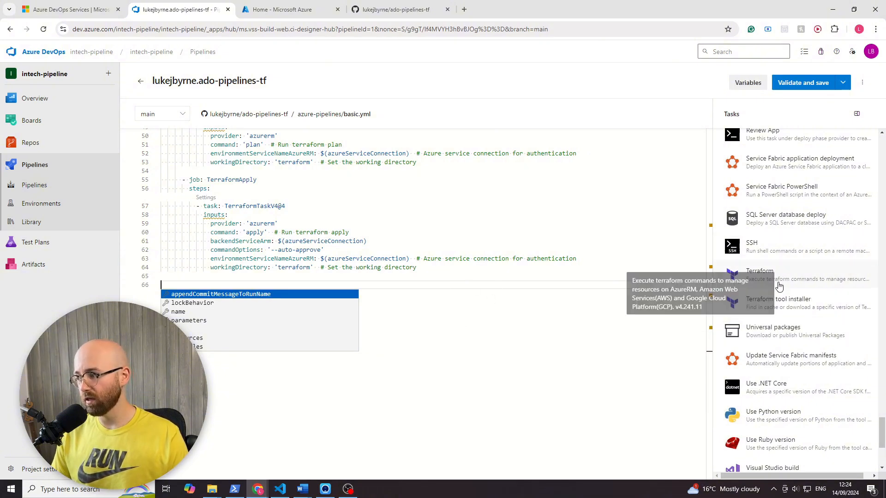
click(778, 304)
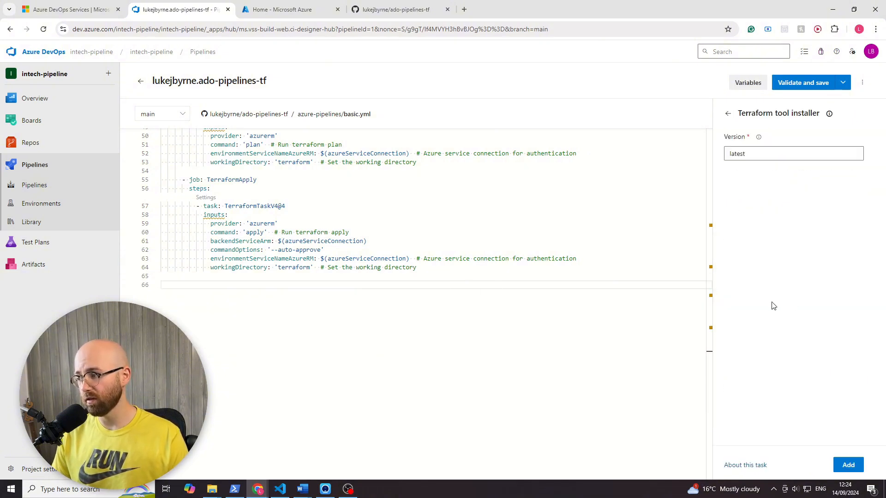
click(848, 467)
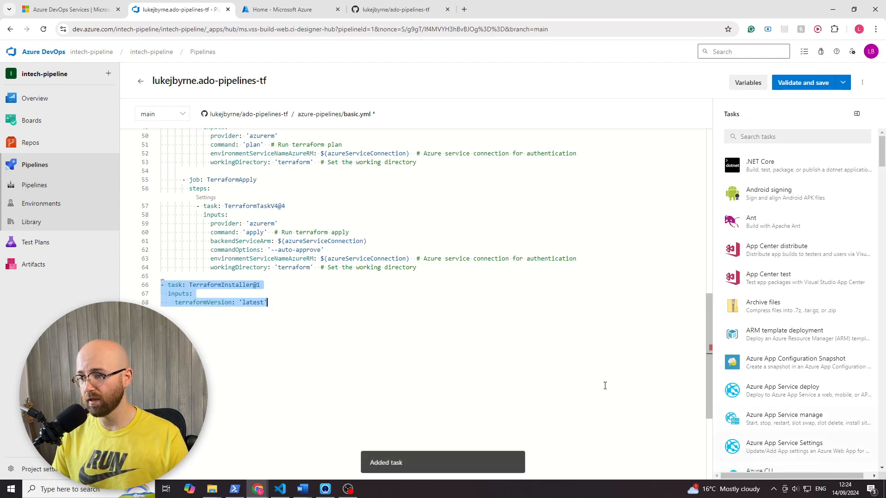
- Start a new line below the TerraformInstaller task in basic.yml, search the tasks for "terr" and open the Terraform task's settings
drag(260, 308, 159, 286)
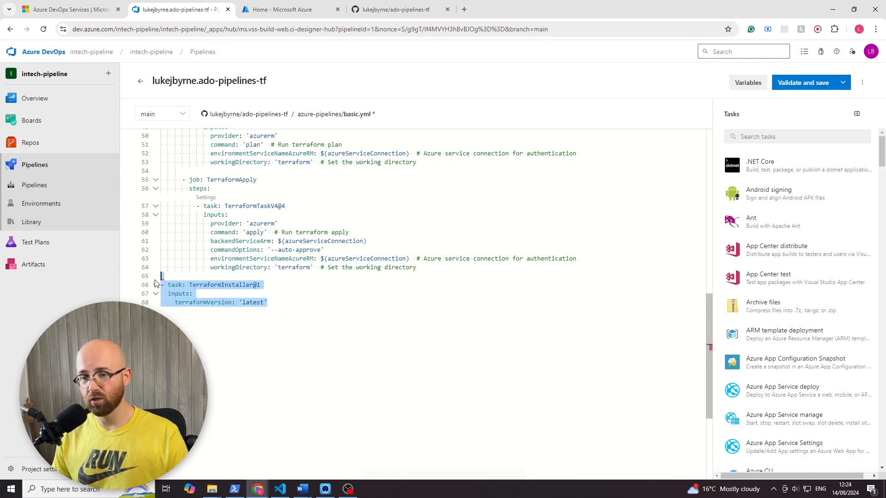
click(332, 317)
key(Return)
key(Return)
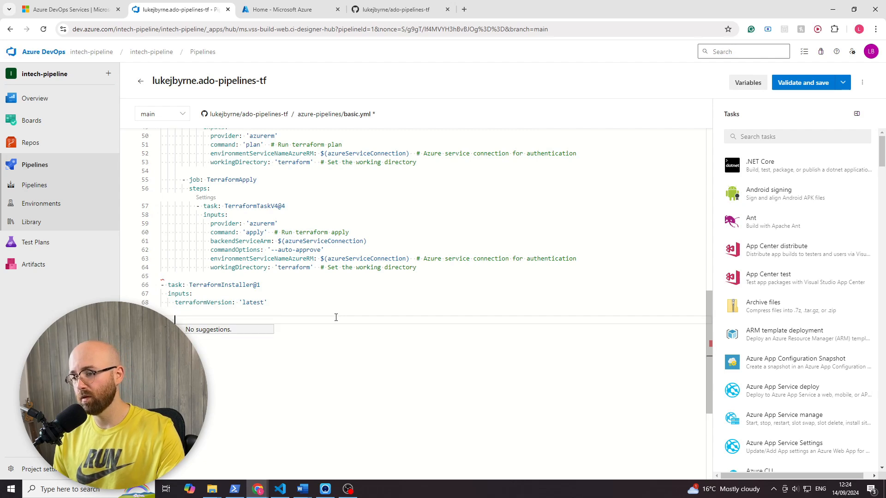
key(BackSpace)
click(821, 135)
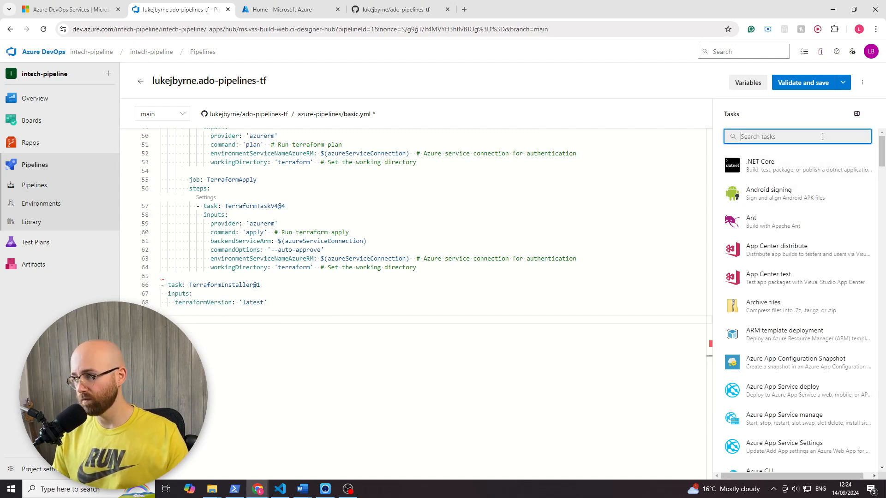
text(t)
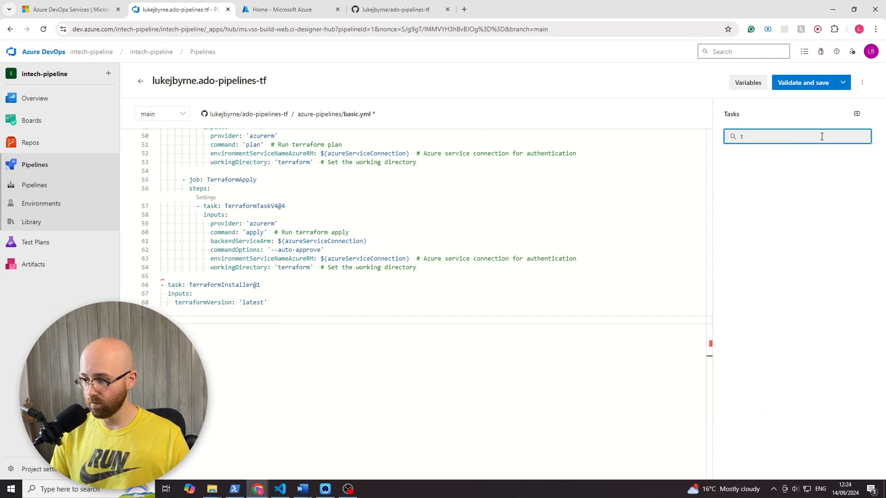
text(err)
click(775, 172)
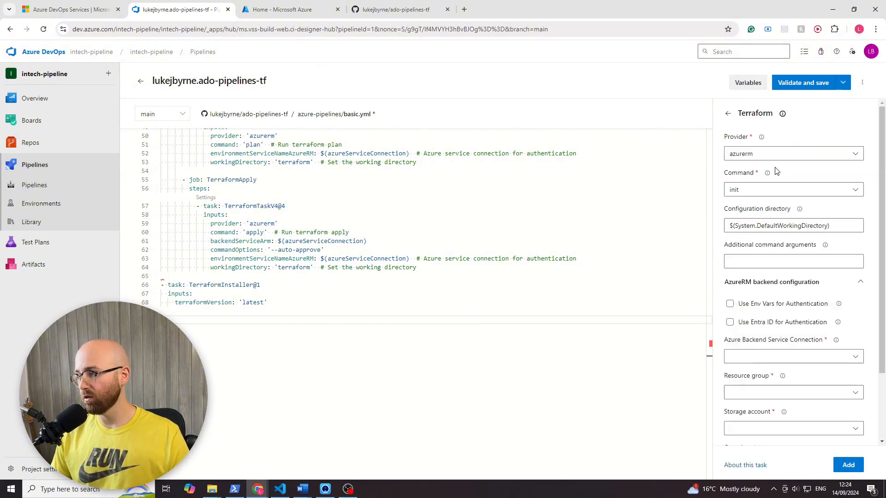
- Choose azurerm as the Terraform task's provider and init as its command, and inspect the default configuration directory
click(739, 154)
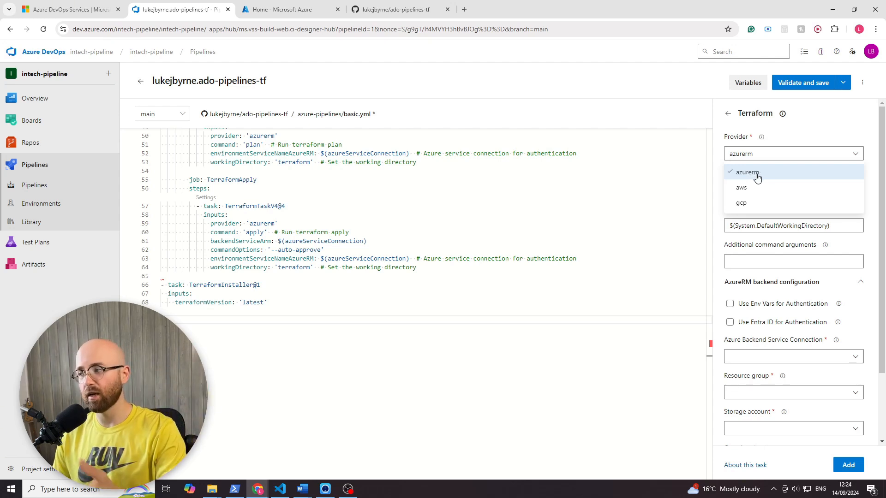
click(752, 175)
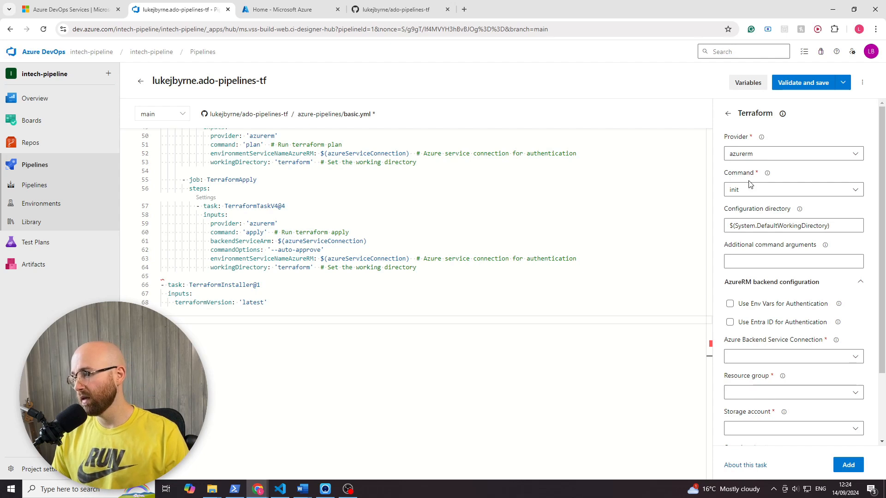
click(746, 190)
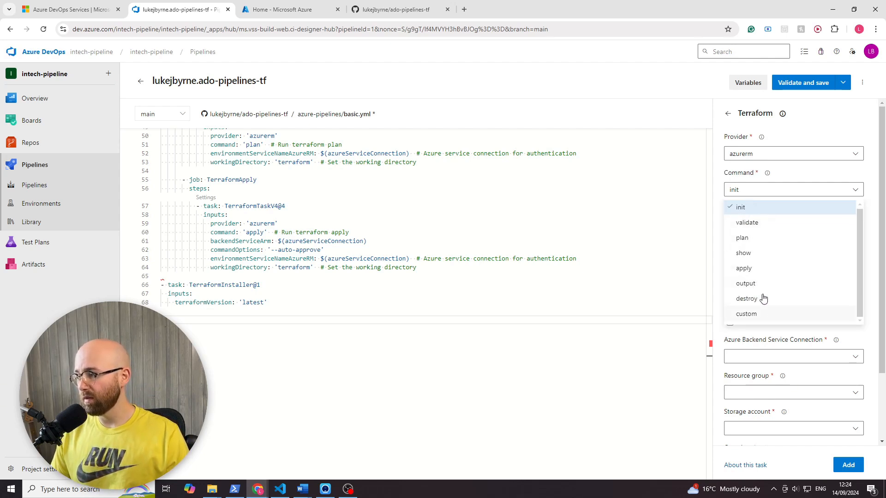
click(755, 209)
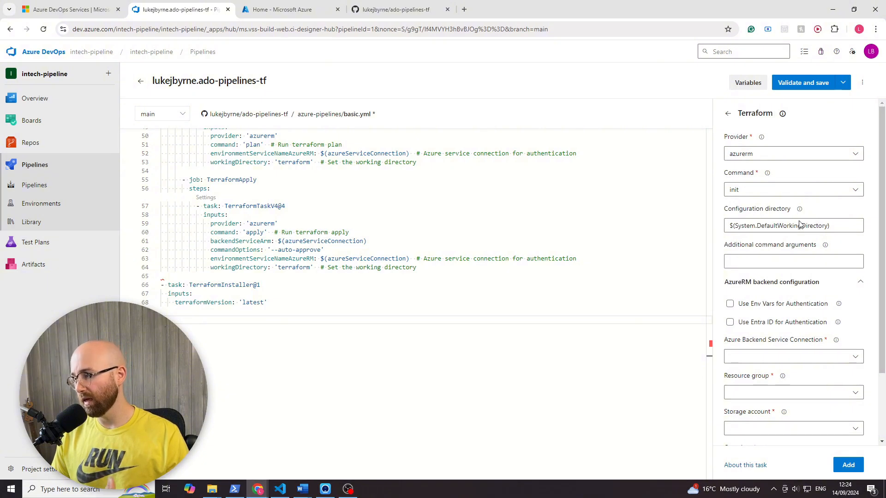
drag(728, 214, 796, 226)
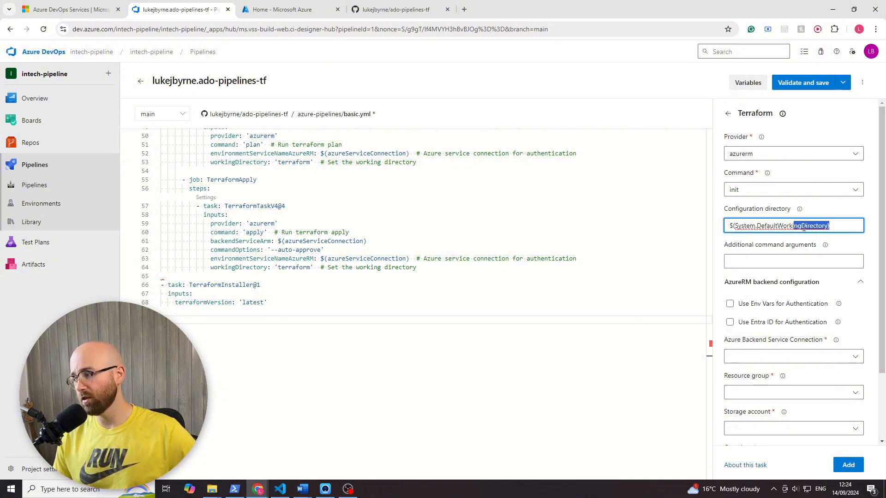
click(876, 210)
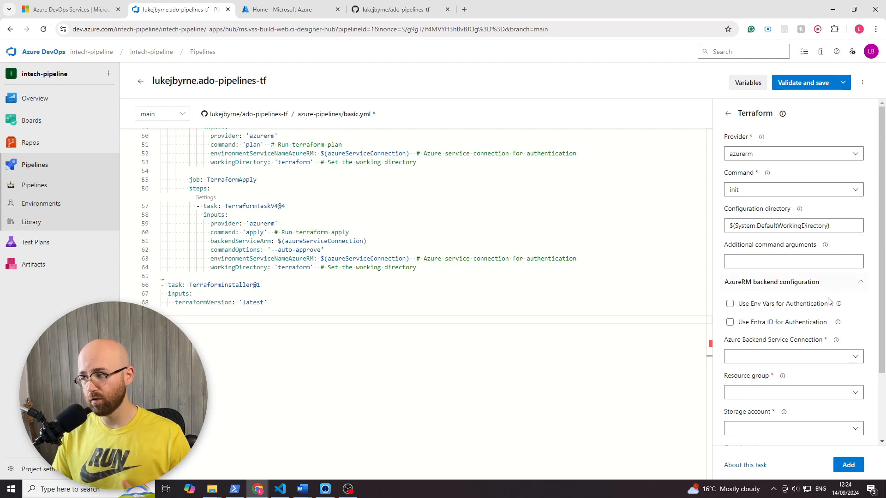
- Enter --auto-approve as an additional command argument for the Terraform task and clear it again
click(787, 265)
text(-)
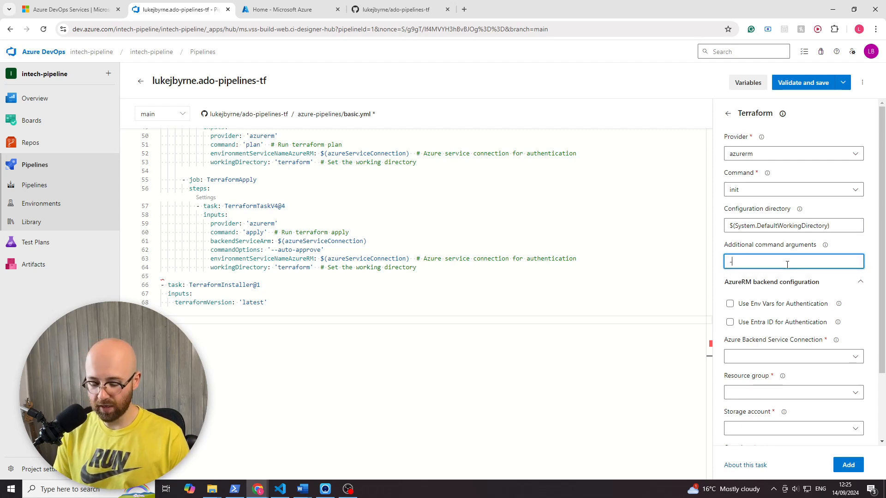
text(-auto-approve)
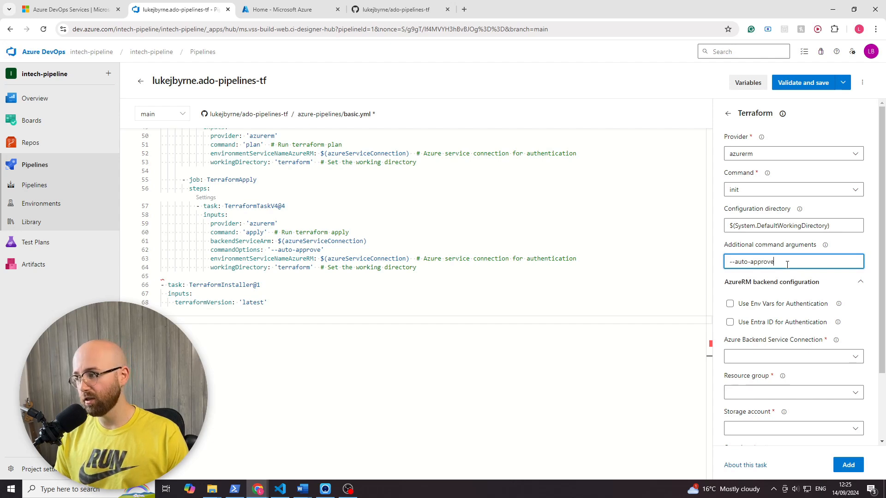
key(ctrl+a)
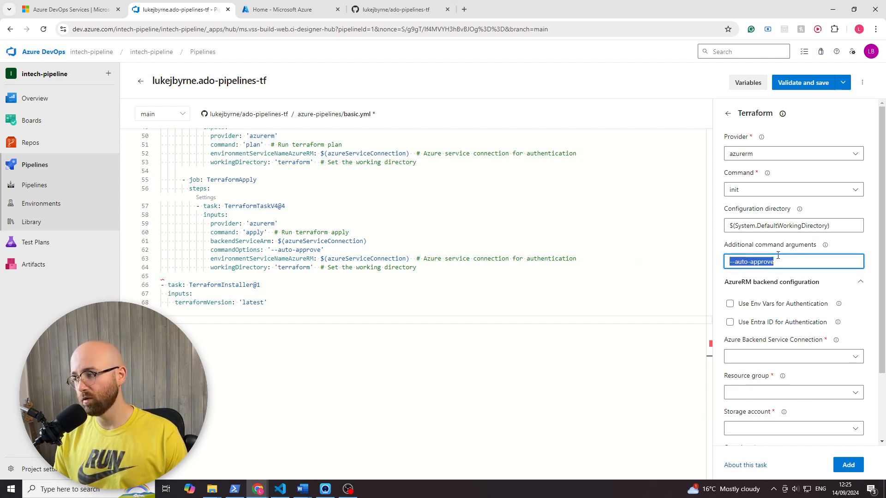
drag(782, 259, 714, 269)
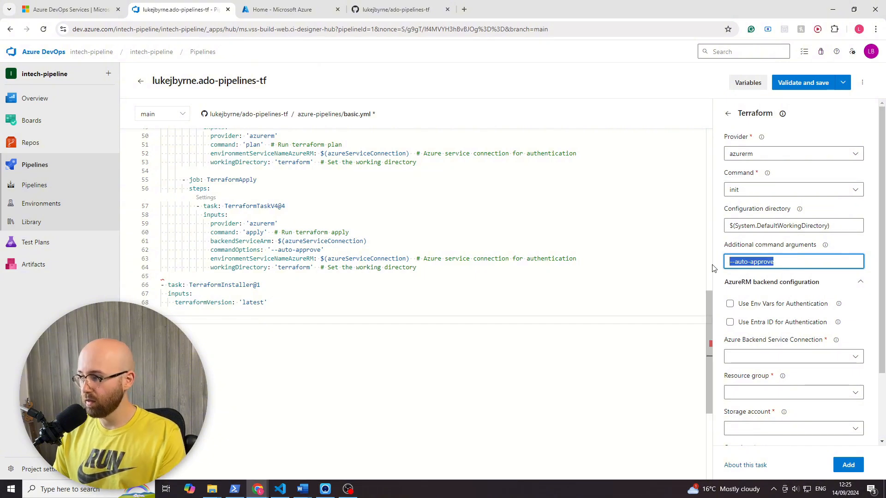
key(BackSpace)
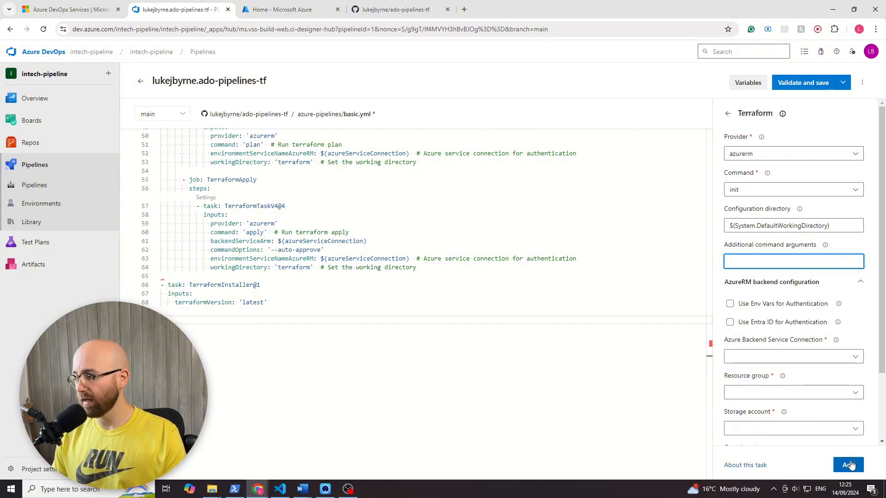
- Review the AzureRM backend configuration fields and add the Terraform init task to basic.yml with those fields left empty
click(851, 358)
click(851, 359)
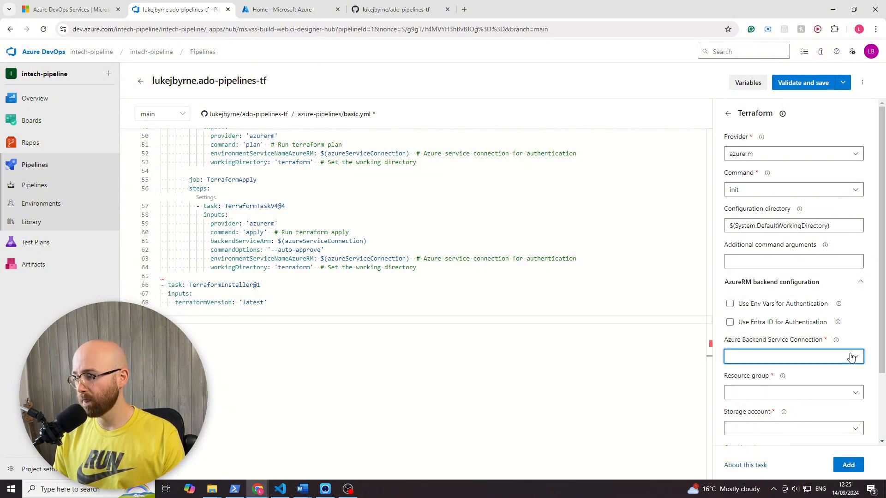
scroll(766, 355, down, 2)
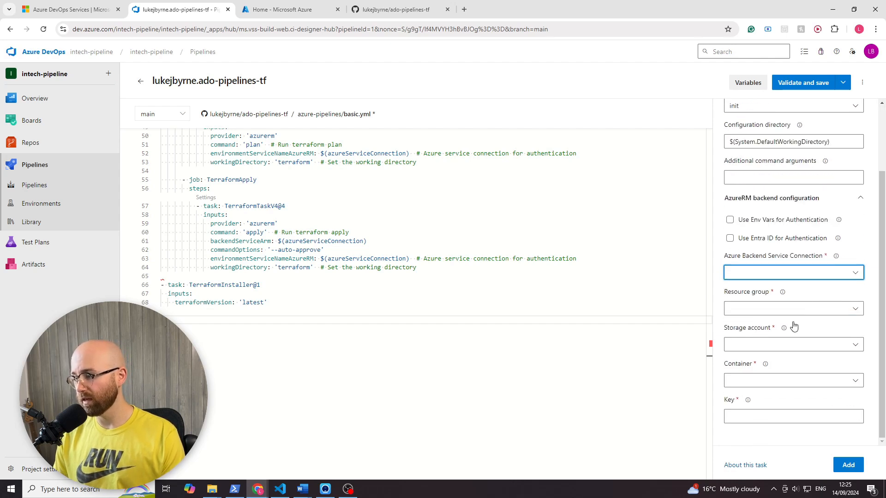
scroll(796, 318, up, 1)
scroll(831, 314, down, 1)
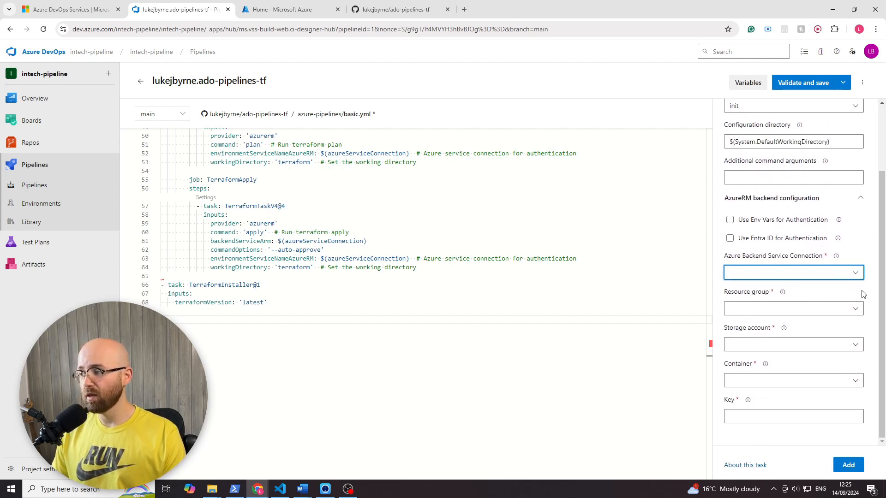
drag(745, 255, 837, 257)
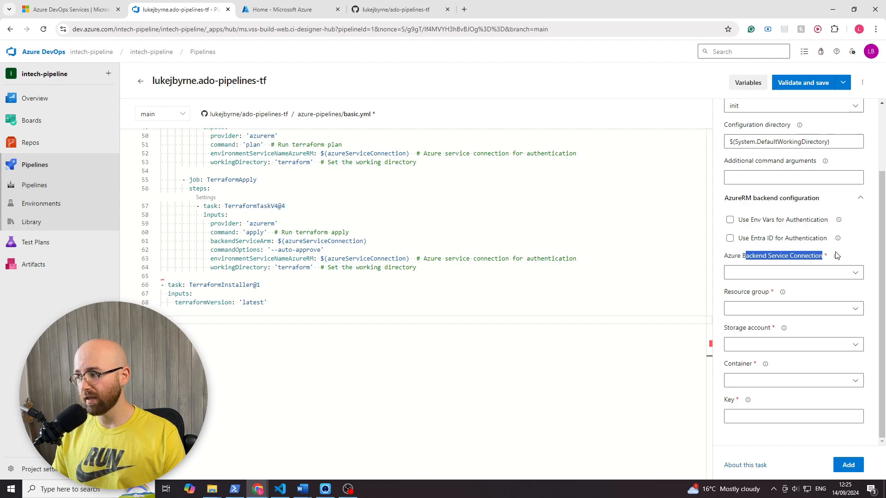
click(775, 262)
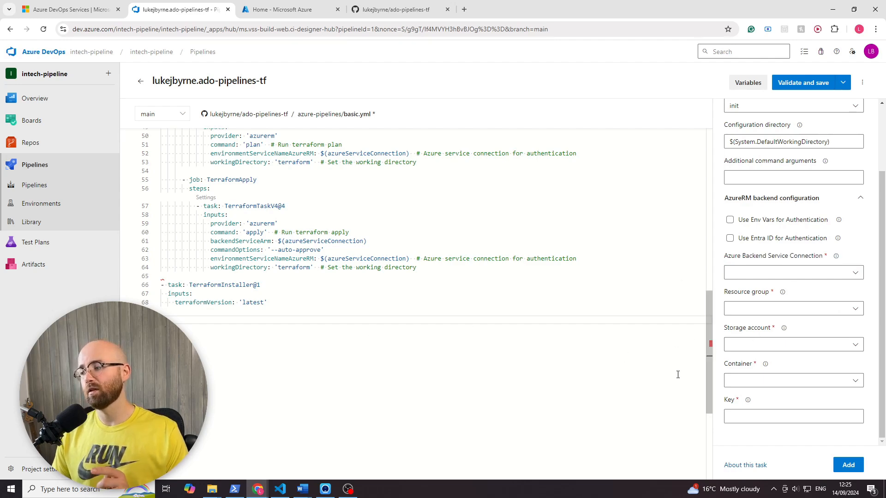
click(849, 465)
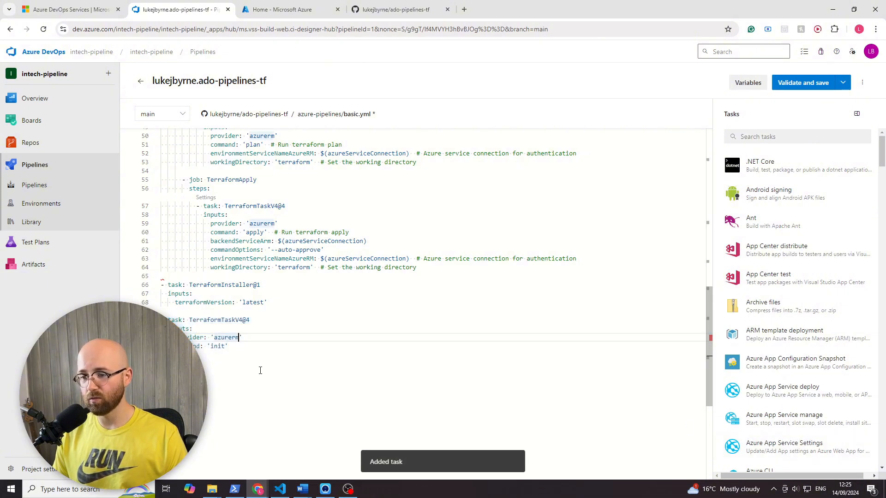
- Delete the TerraformInstaller and TerraformTaskV4 init tasks and the blank line below the TerraformApply job
drag(247, 355, 145, 287)
key(BackSpace)
key(BackSpace)
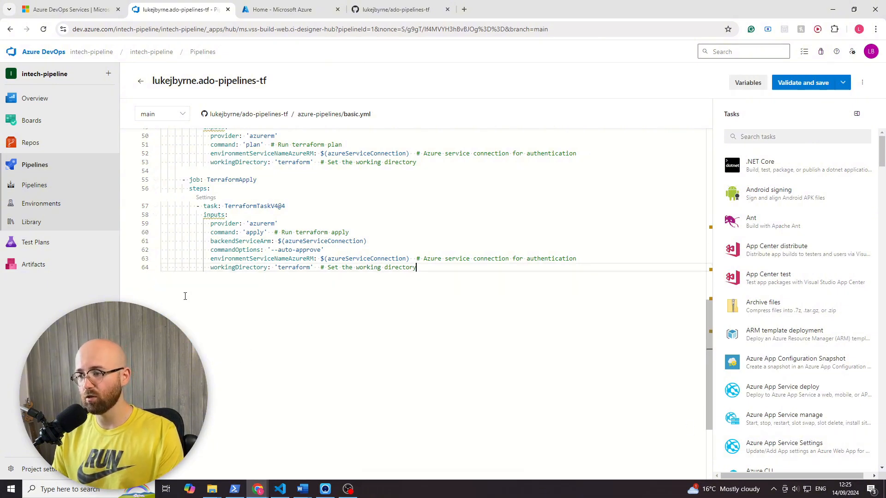
- Examine the Initialization stage in basic.yml and the jobs it contains, down to TerraformApply
scroll(185, 297, up, 10)
scroll(254, 316, up, 5)
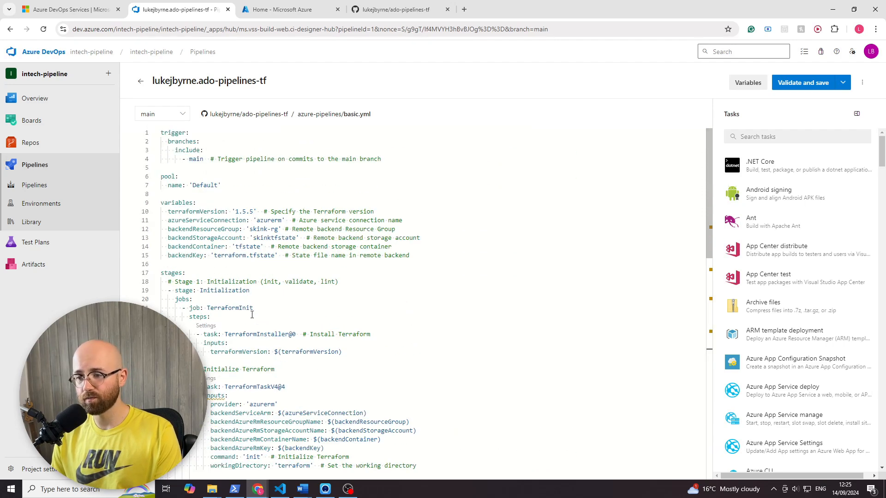
scroll(253, 310, down, 3)
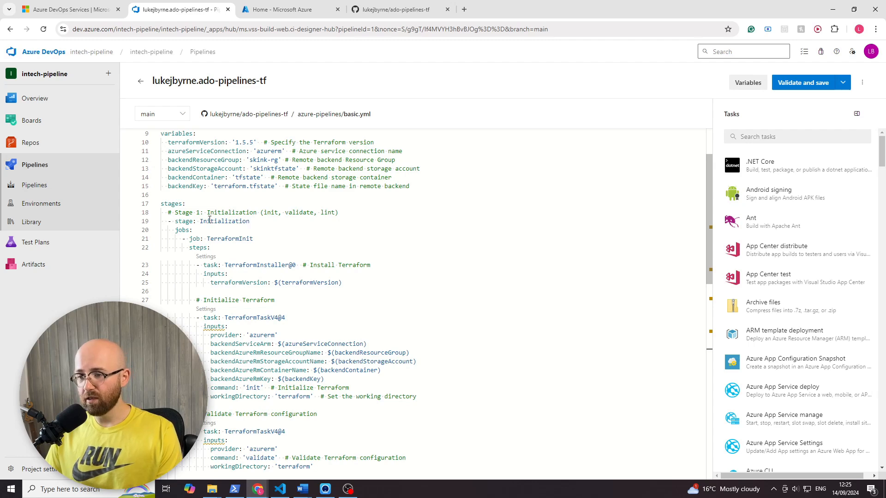
scroll(194, 252, up, 1)
click(208, 244)
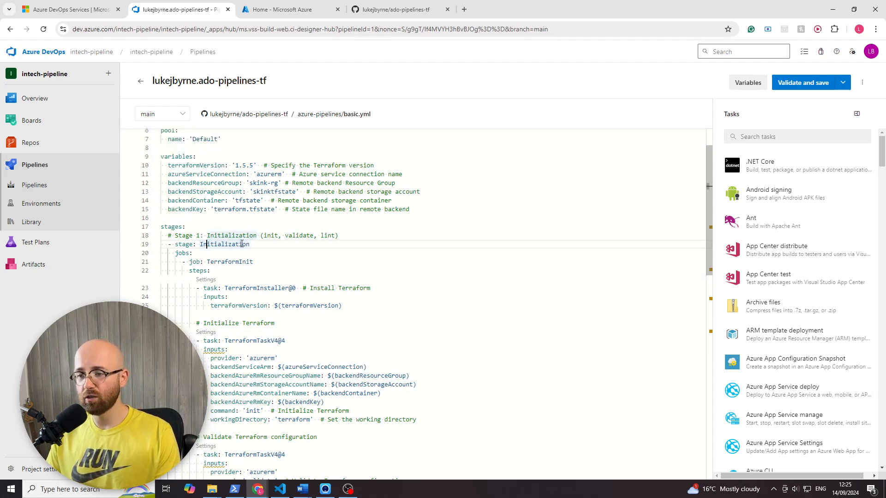
drag(248, 245, 185, 245)
scroll(272, 393, down, 11)
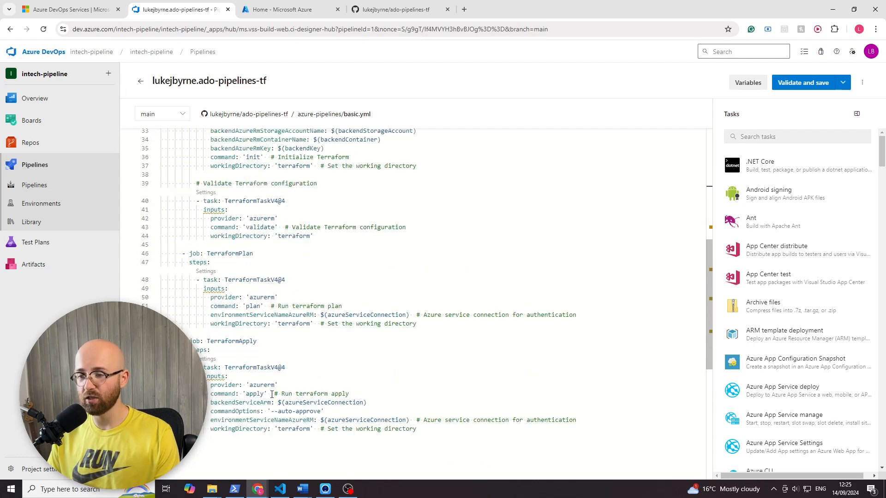
scroll(272, 391, up, 10)
scroll(263, 364, up, 3)
click(248, 292)
drag(248, 292, 200, 292)
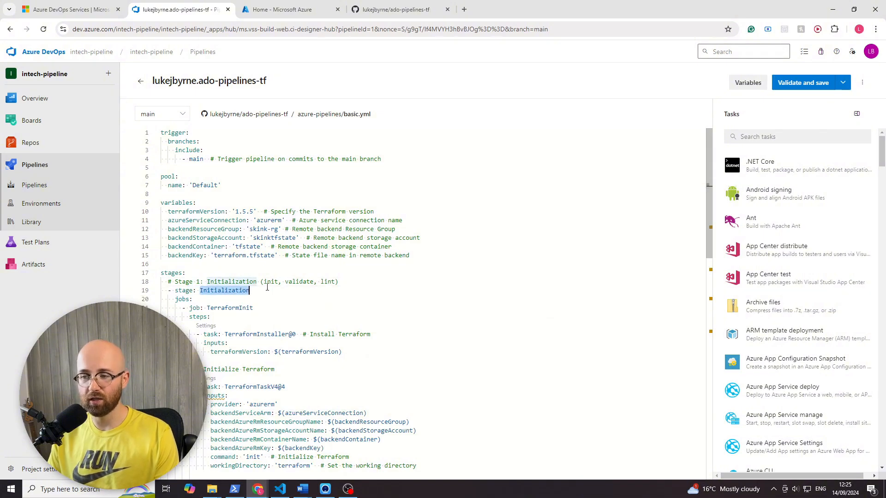
click(248, 293)
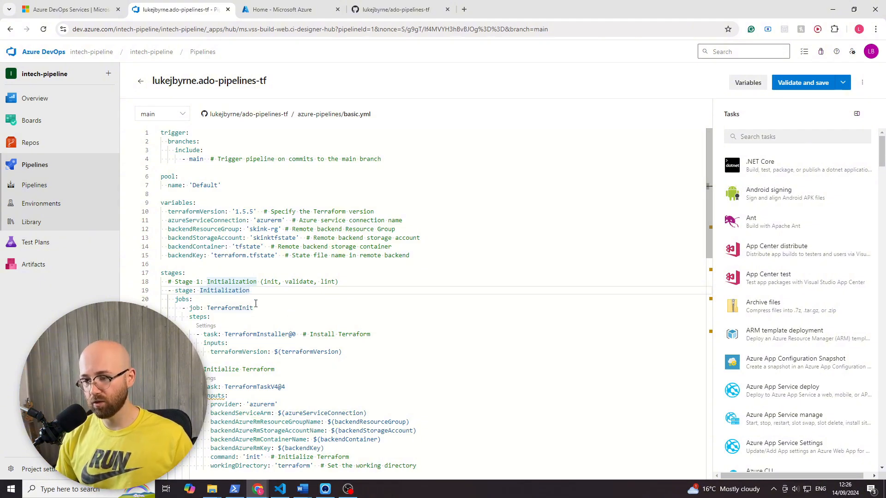
- Examine the TerraformInit job in basic.yml, including its steps and the TerraformInstaller@0 task
scroll(256, 304, down, 2)
scroll(245, 225, down, 1)
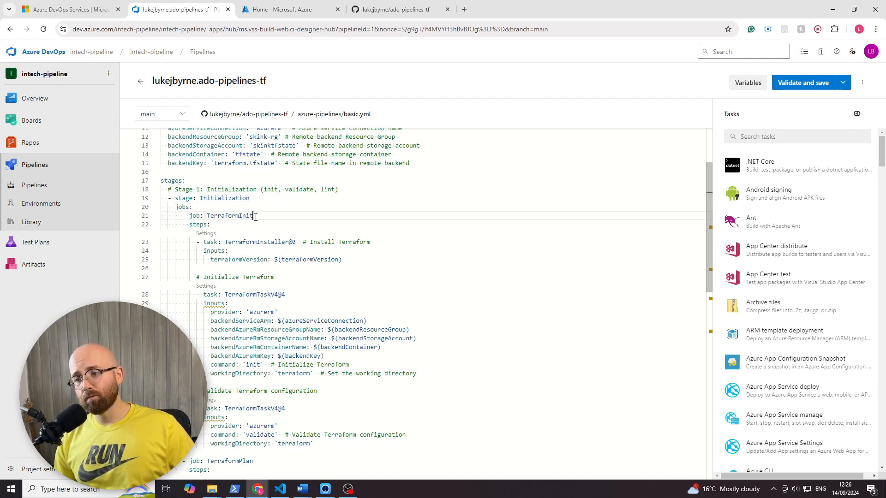
drag(257, 216, 208, 217)
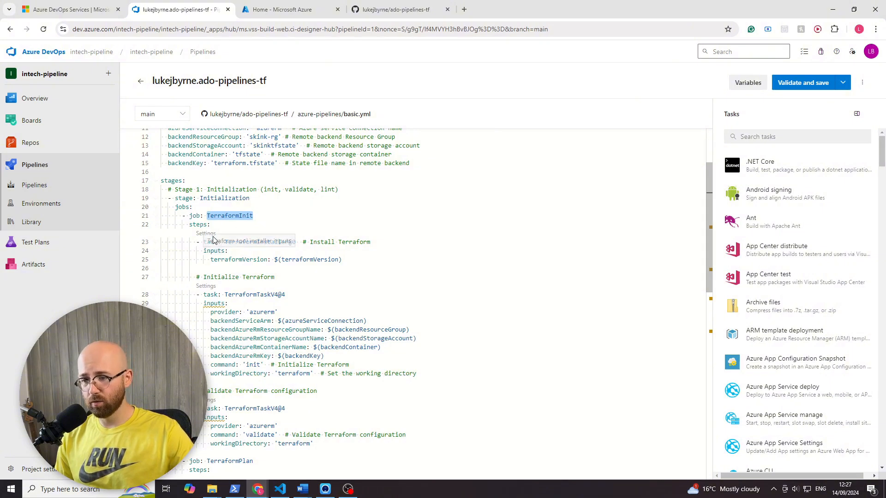
key(Down)
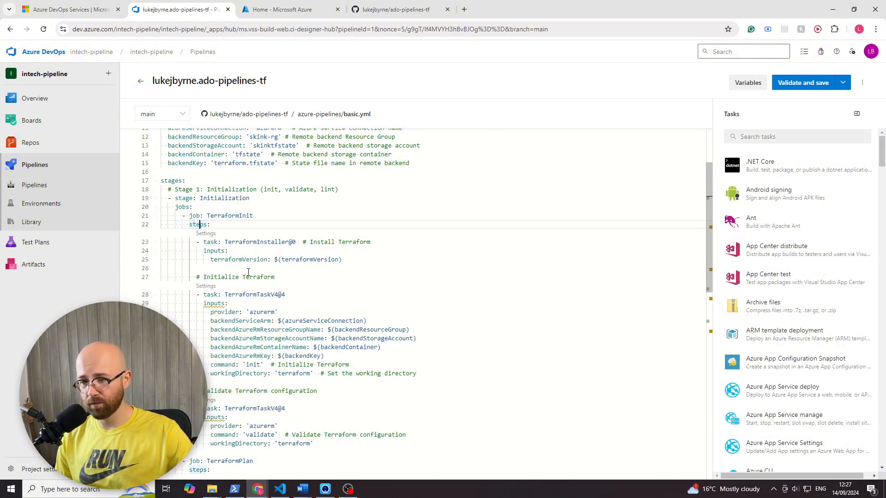
drag(225, 243, 292, 244)
click(292, 244)
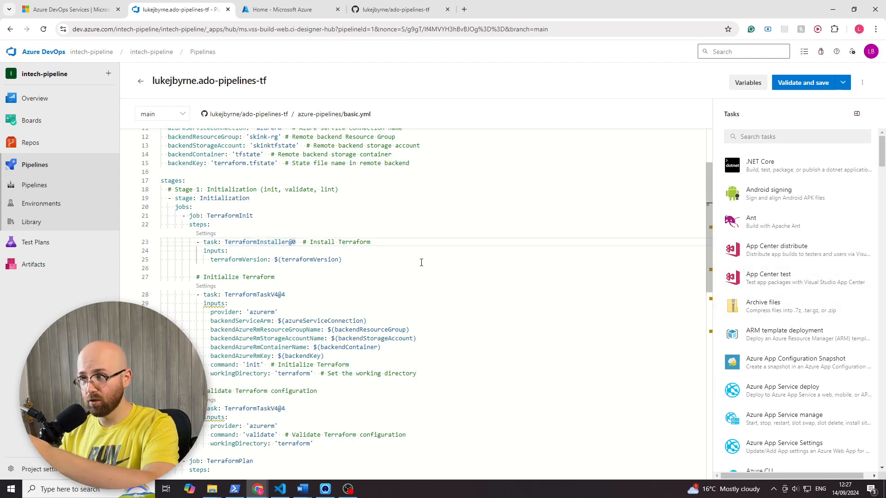
- Search the available pipeline tasks for "terra"
click(746, 137)
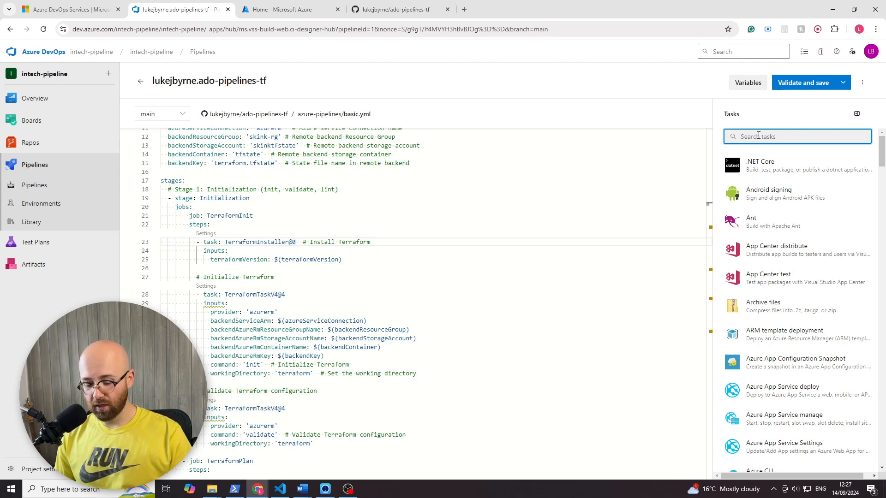
text(terra)
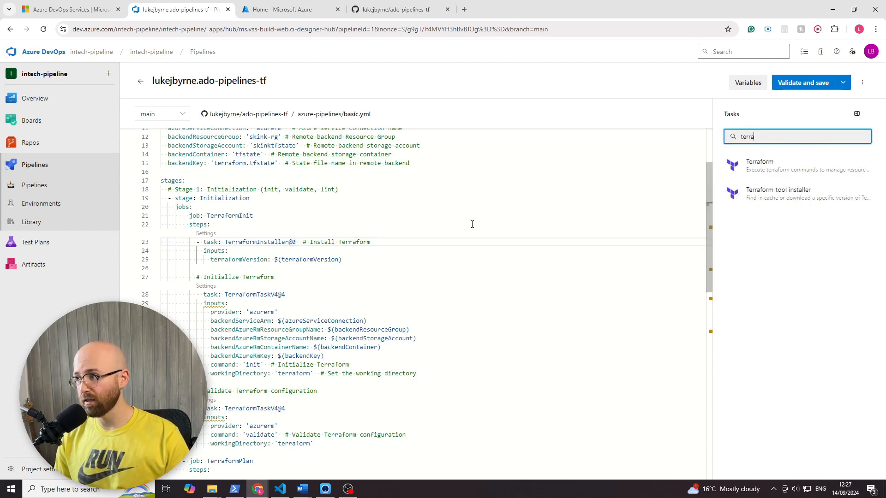
- Trace the TerraformInstaller@0 task's terraformVersion input to its entry in the variables block, and examine the TerraformTaskV4@4 task under Initialize Terraform
click(232, 262)
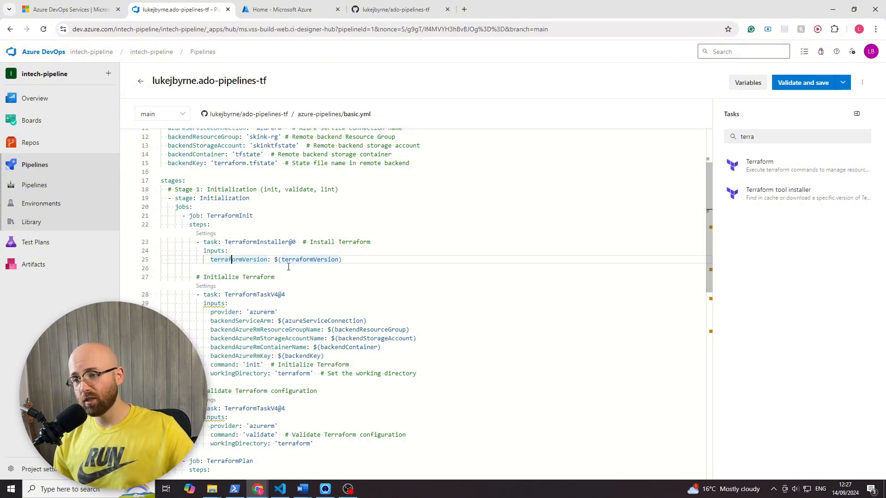
double_click(329, 259)
scroll(327, 284, up, 2)
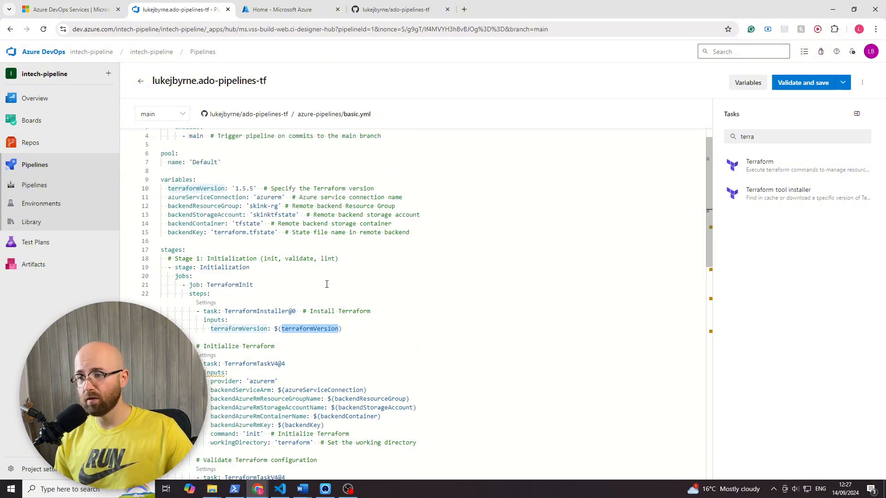
scroll(326, 284, up, 1)
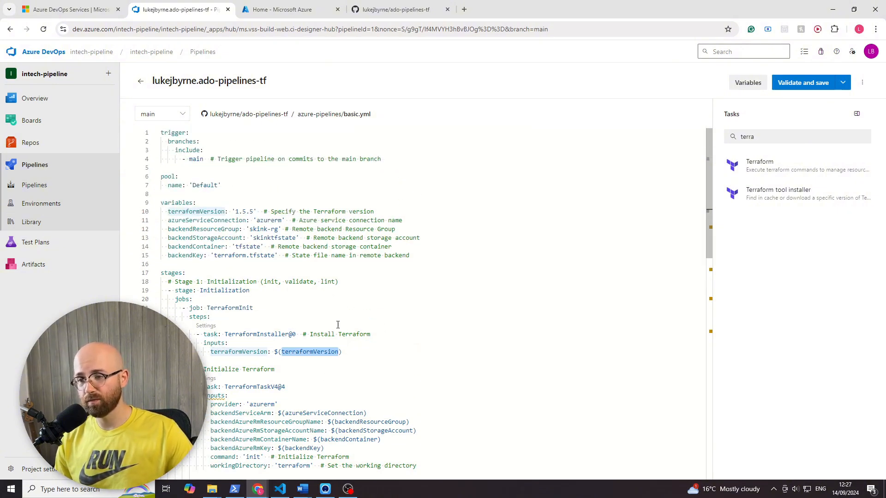
drag(254, 212, 235, 212)
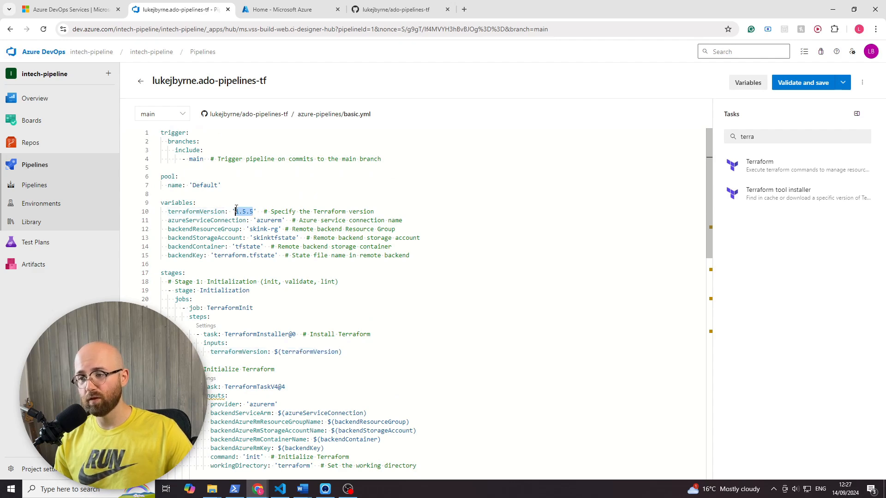
scroll(305, 249, down, 3)
scroll(285, 245, down, 2)
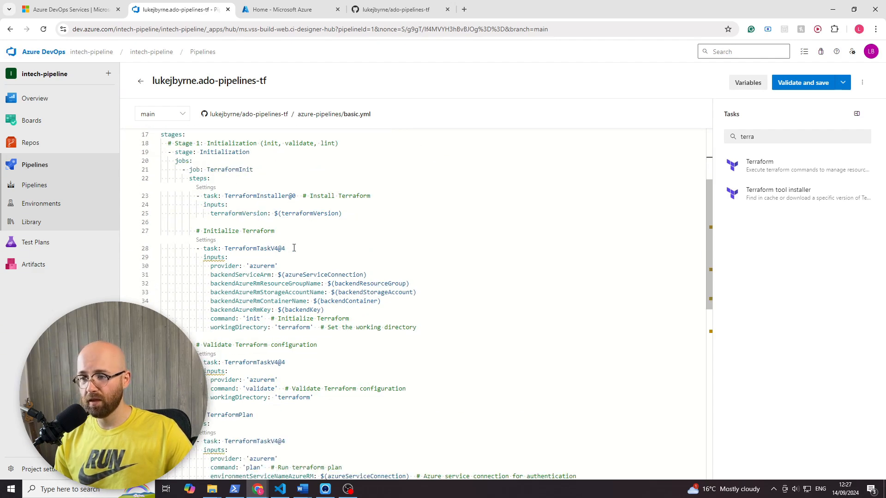
double_click(245, 249)
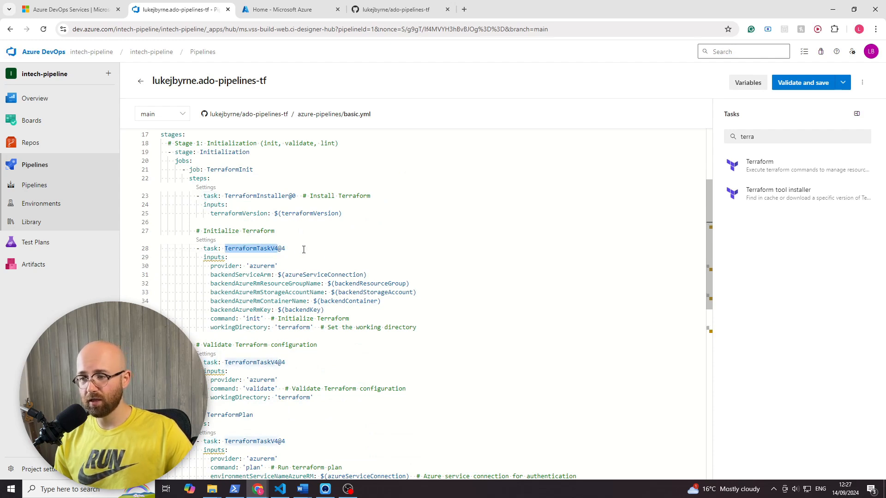
click(252, 230)
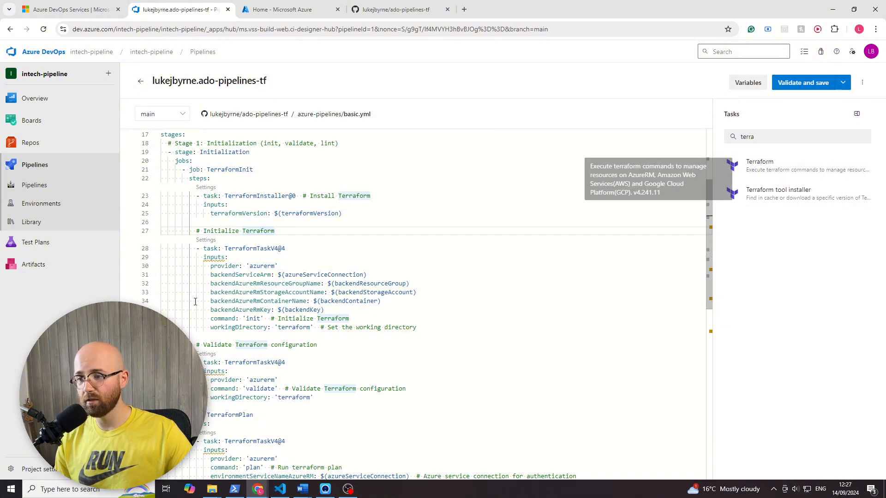
- Bring back the deleted TerraformInstaller and TerraformTaskV4 tasks below the TerraformApply job, inspect the TerraformTaskV4@4 name, and undo the restoration
scroll(293, 325, down, 4)
scroll(293, 324, down, 1)
key(ctrl+y)
key(ctrl+y)
key(ctrl+y)
key(ctrl+y)
key(ctrl+y)
key(ctrl+y)
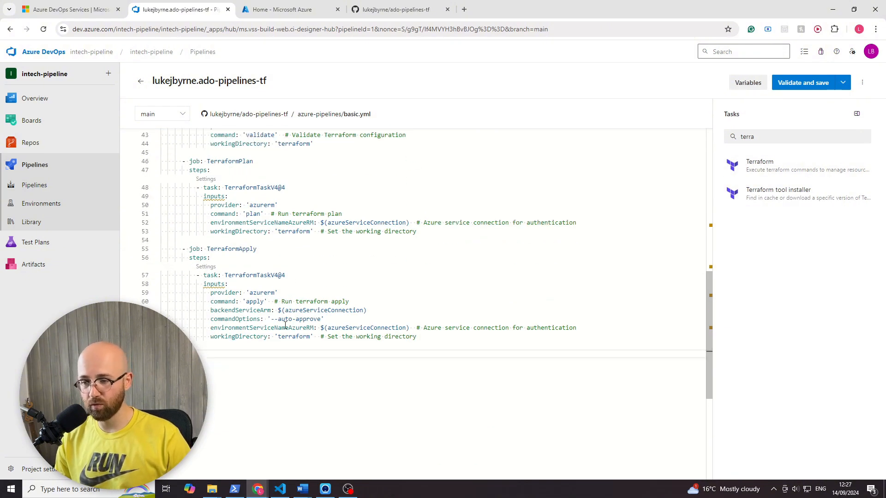
click(249, 389)
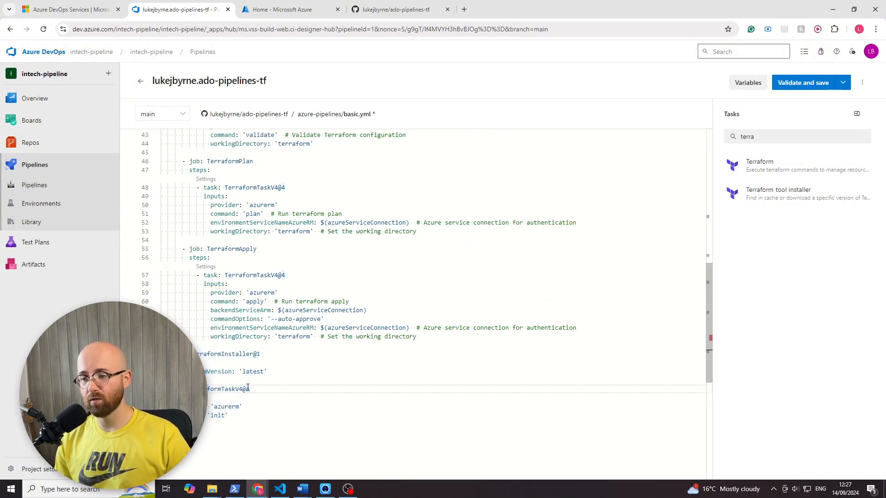
double_click(220, 390)
click(261, 391)
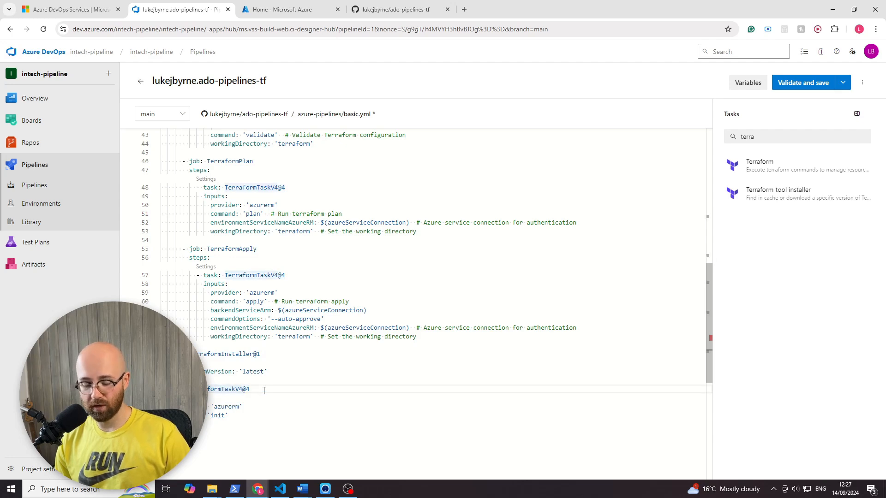
key(ctrl+z)
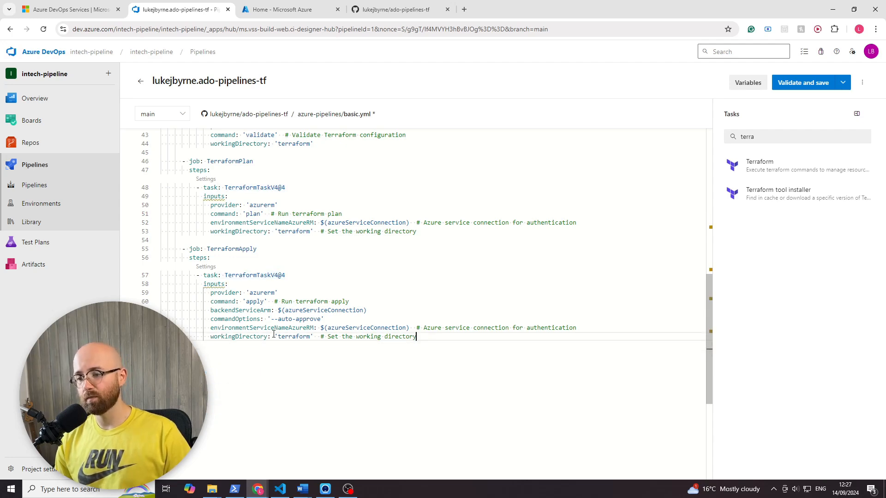
- Open backend.tf from tf-backends/modules/backend in the ado-pipelines-tf GitHub repository and examine its resources and outputs
scroll(286, 340, up, 6)
scroll(285, 339, down, 1)
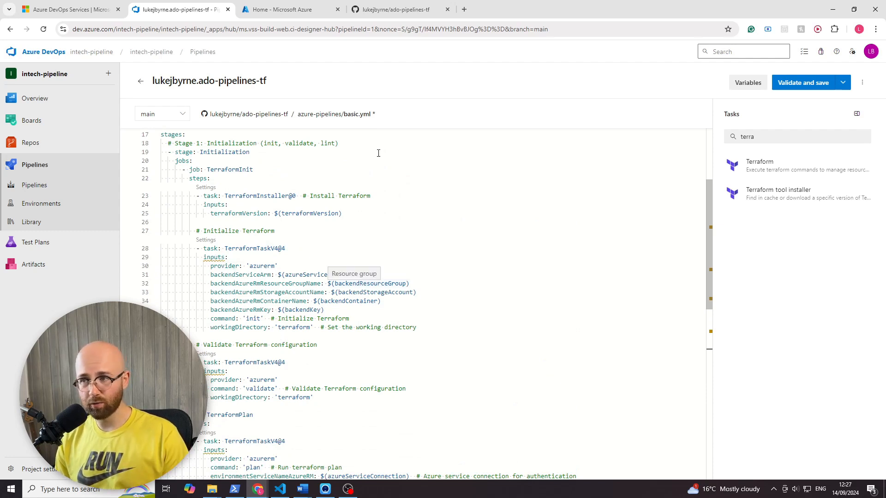
click(402, 9)
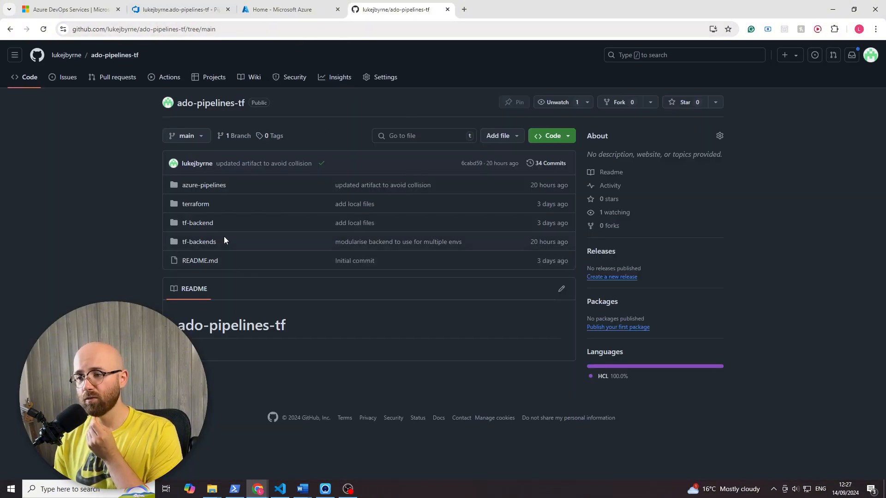
click(202, 243)
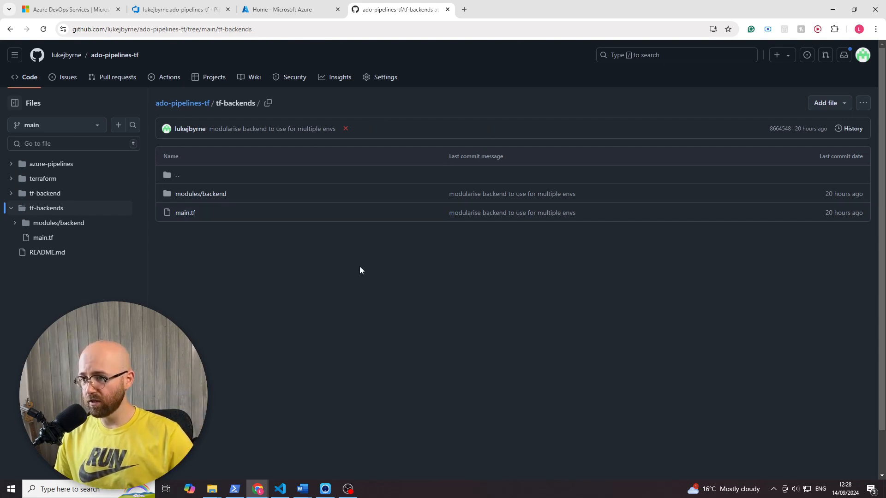
click(208, 194)
click(188, 194)
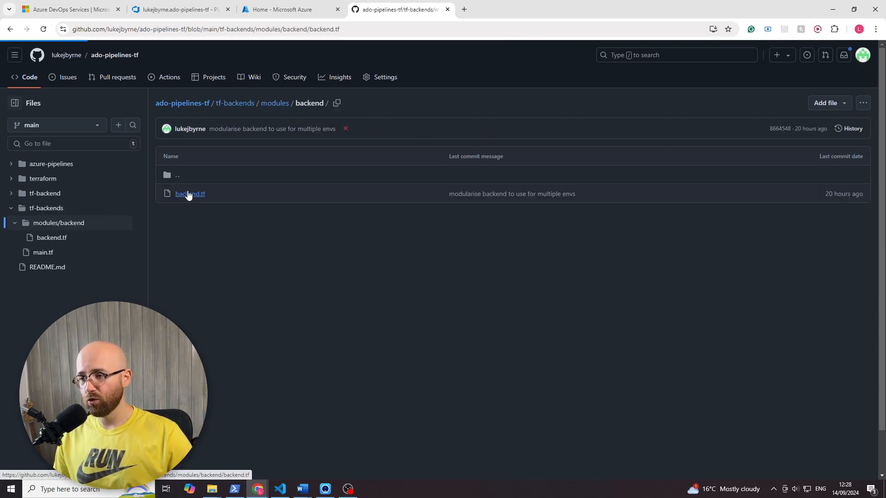
scroll(303, 292, down, 2)
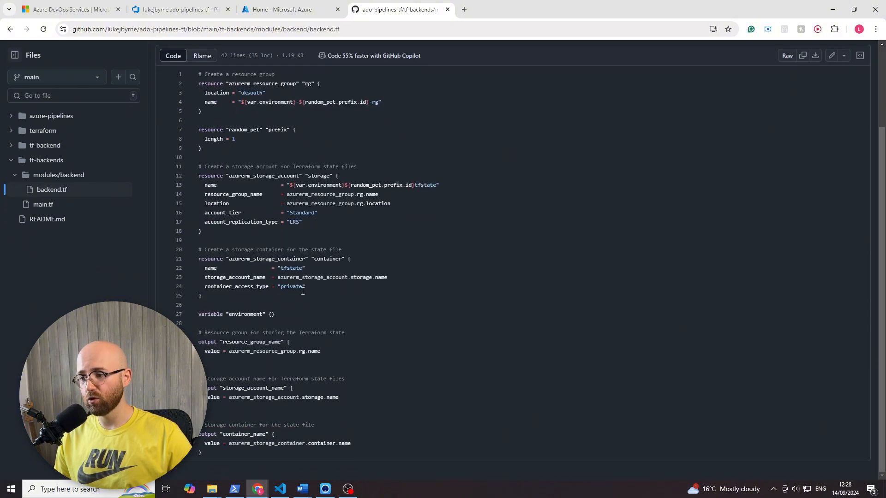
drag(295, 451, 203, 75)
scroll(323, 183, up, 3)
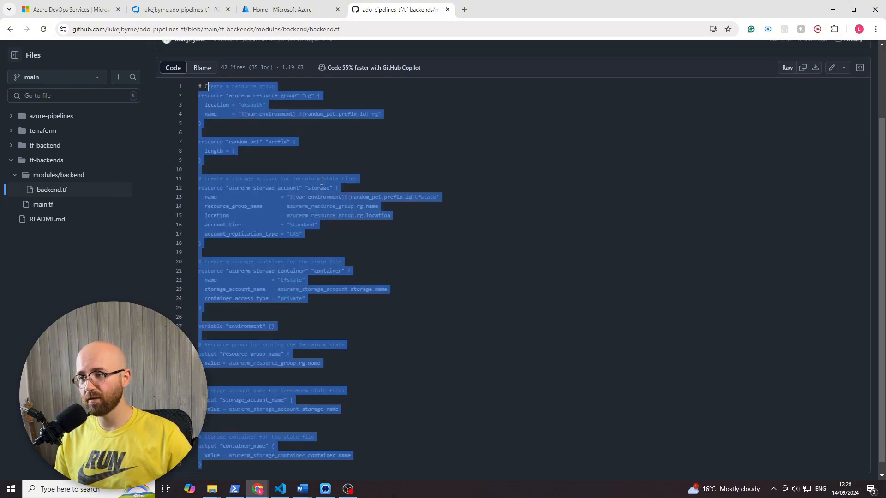
- Open main.tf in the tf-backends folder, examine the dev_backend, test_backend and prod_backend modules, and return to the folder
click(320, 104)
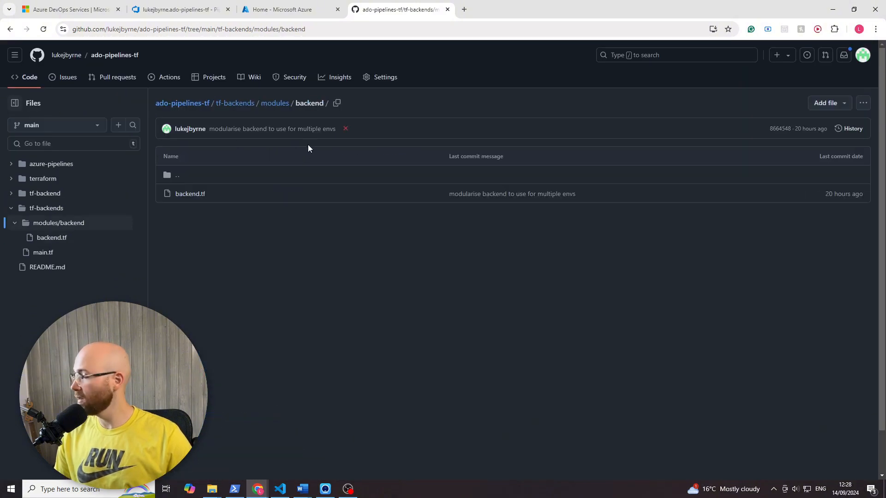
click(281, 103)
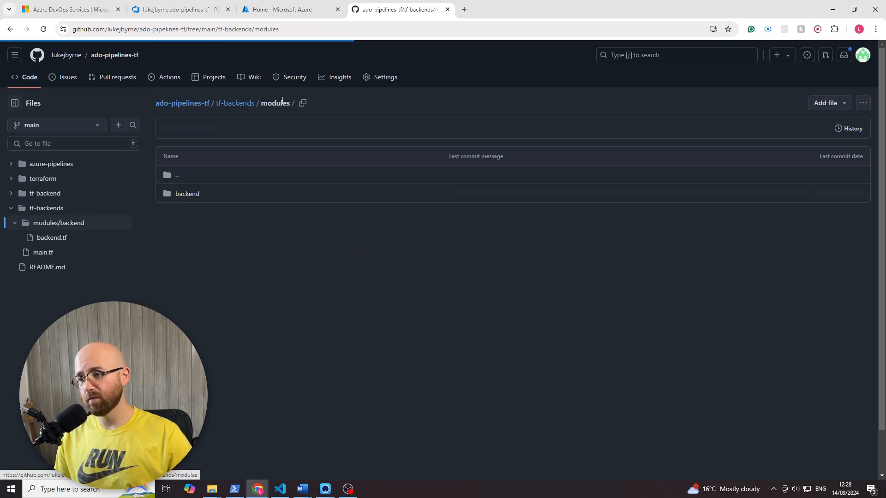
click(235, 104)
click(184, 213)
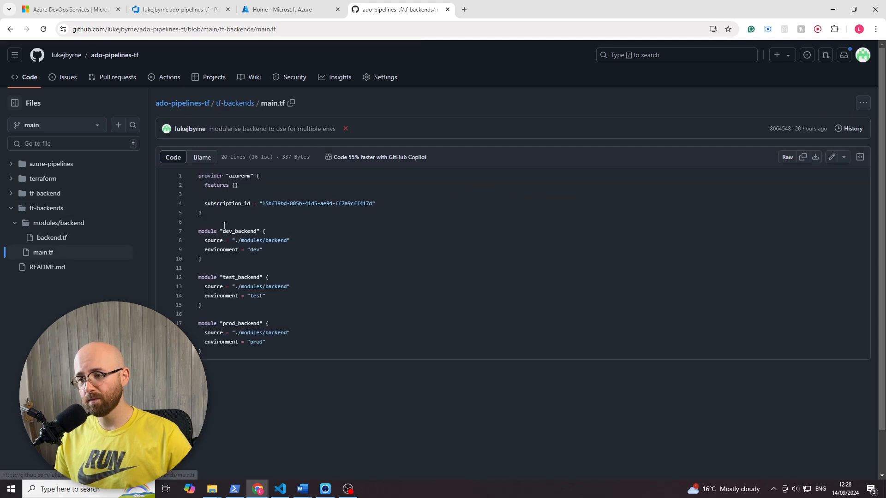
drag(219, 355, 181, 233)
click(198, 285)
click(206, 277)
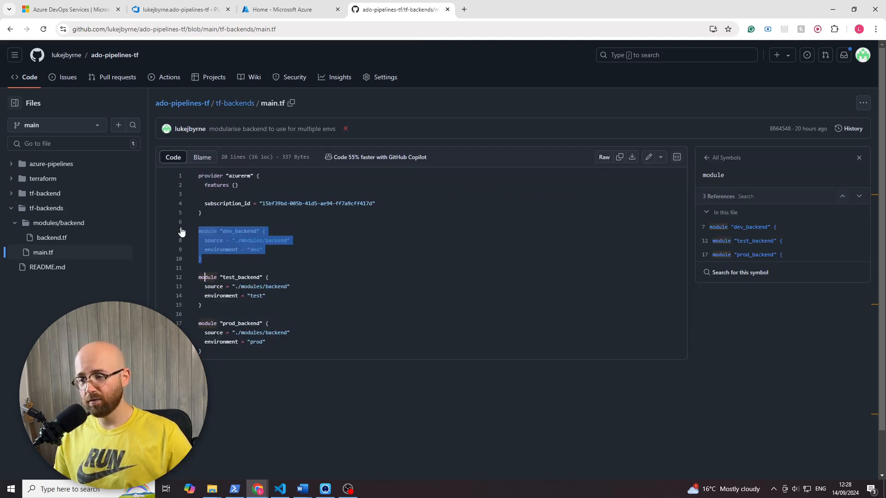
drag(217, 307, 179, 273)
drag(199, 343, 199, 326)
click(199, 324)
click(218, 341)
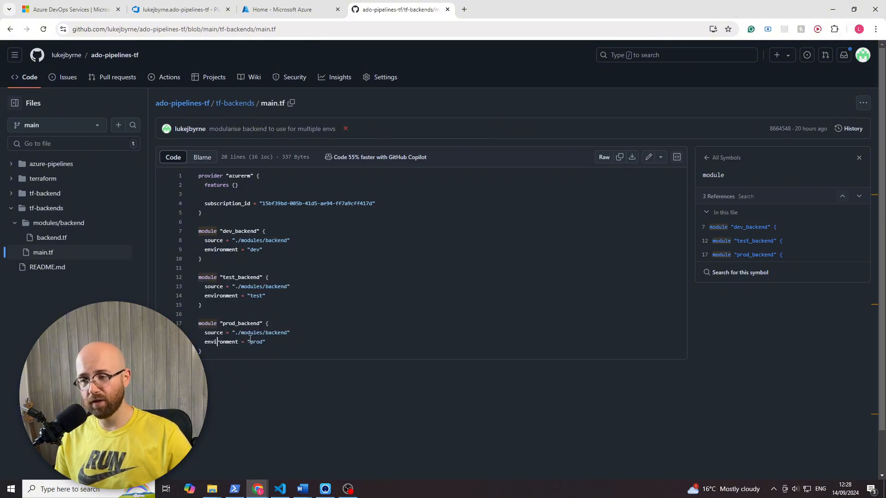
click(229, 103)
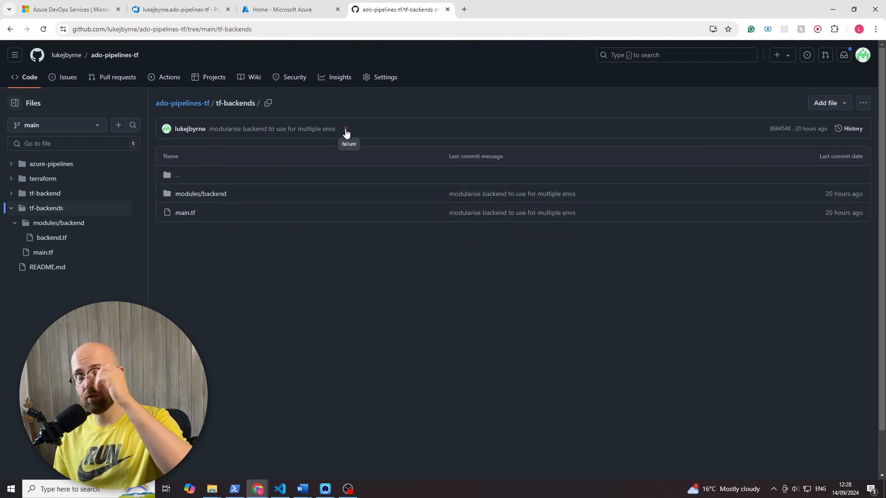
- Switch to the Azure DevOps pipeline editor and examine the backend resource group, storage account, container and key inputs of the init task
click(193, 12)
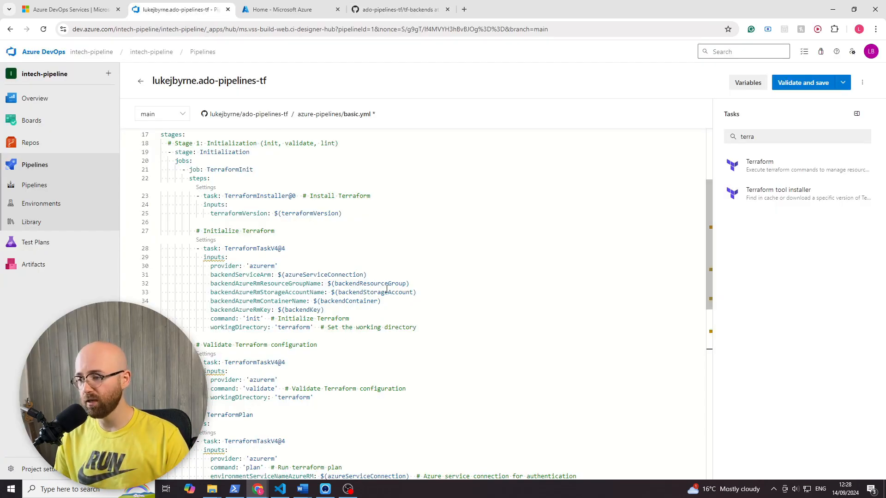
double_click(355, 284)
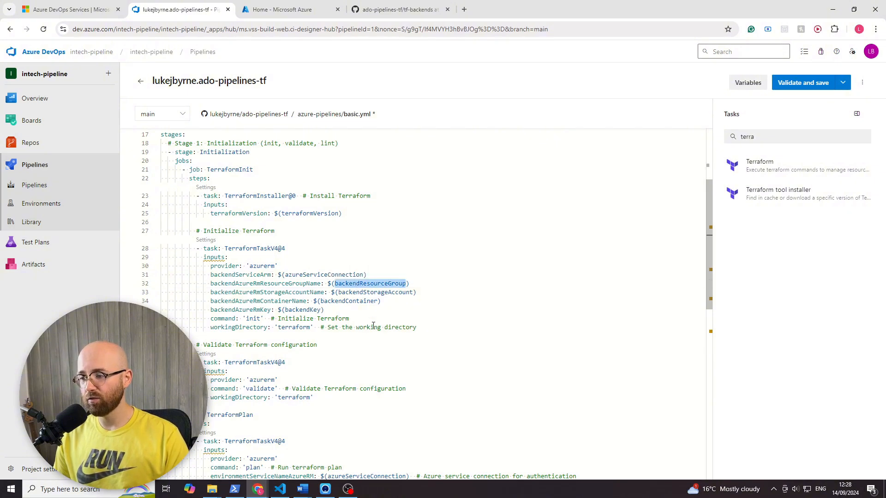
double_click(375, 292)
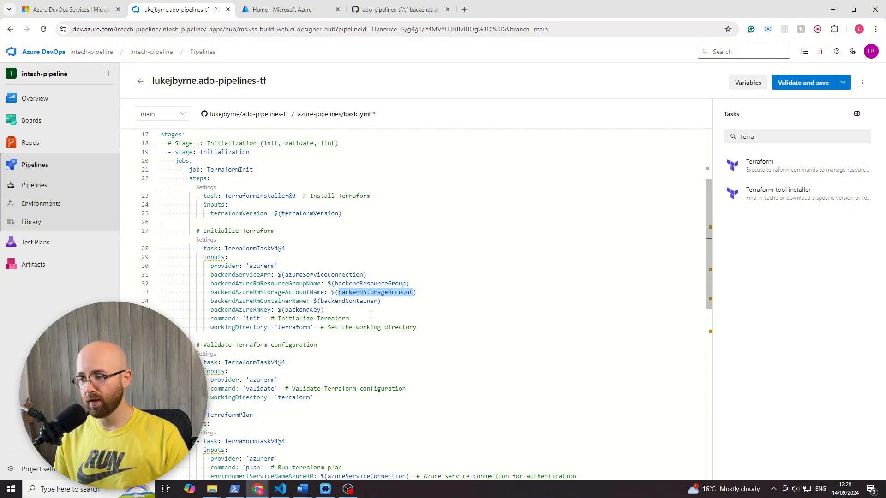
double_click(347, 302)
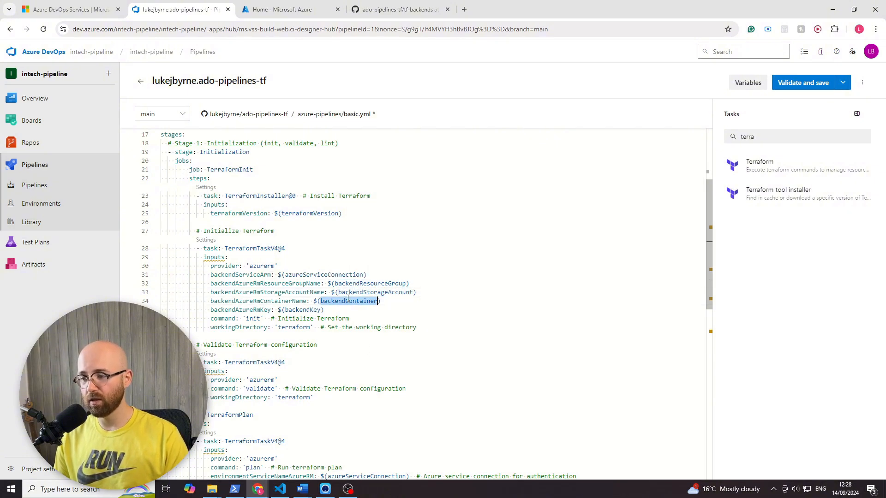
double_click(299, 311)
click(332, 313)
- Examine the variables block in basic.yml, including the backend resource group, storage account, container and key definitions
scroll(386, 240, up, 3)
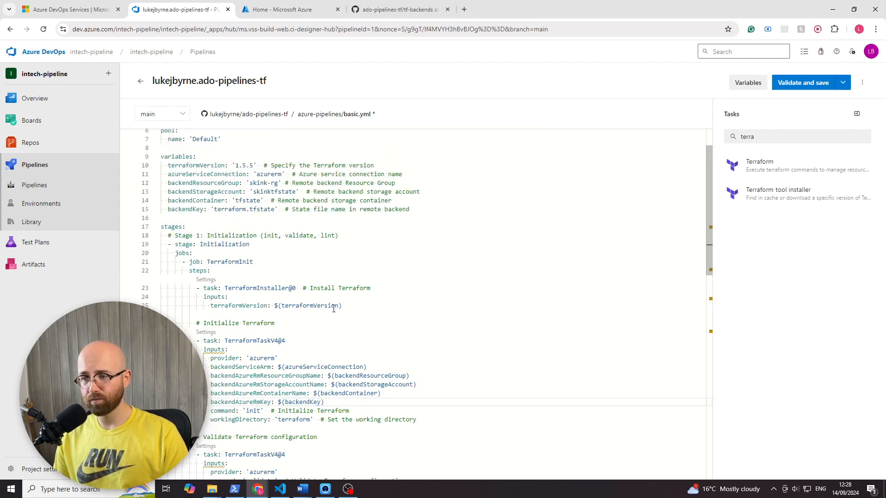
drag(419, 236, 131, 186)
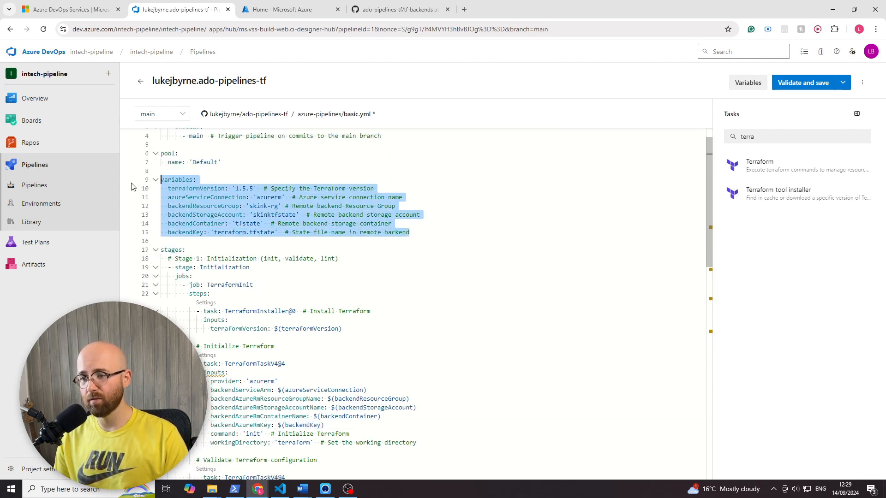
click(193, 220)
click(249, 224)
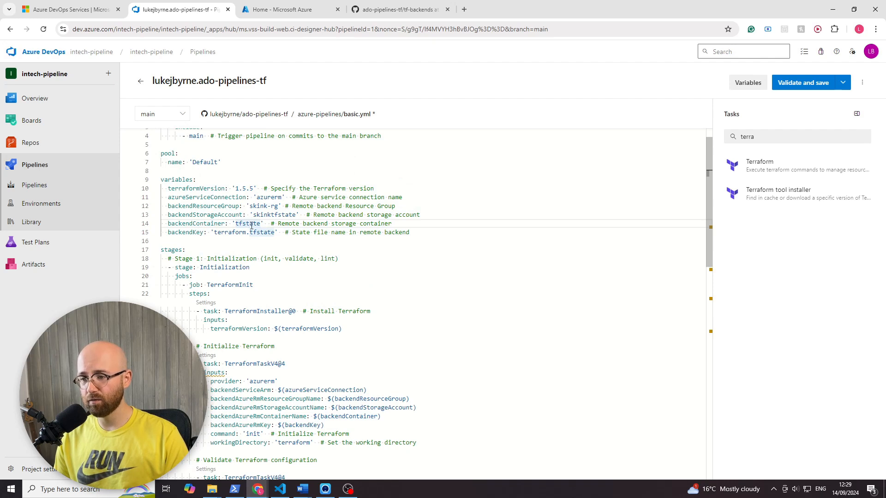
drag(417, 234, 418, 196)
click(427, 218)
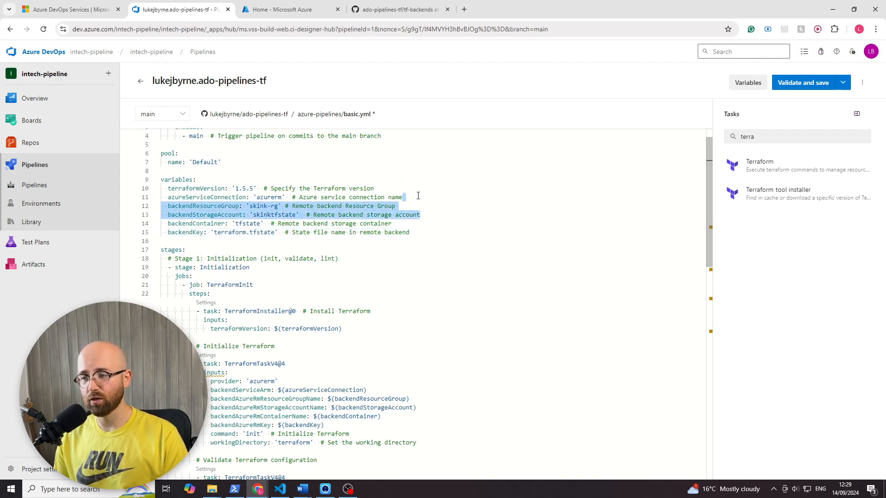
click(418, 196)
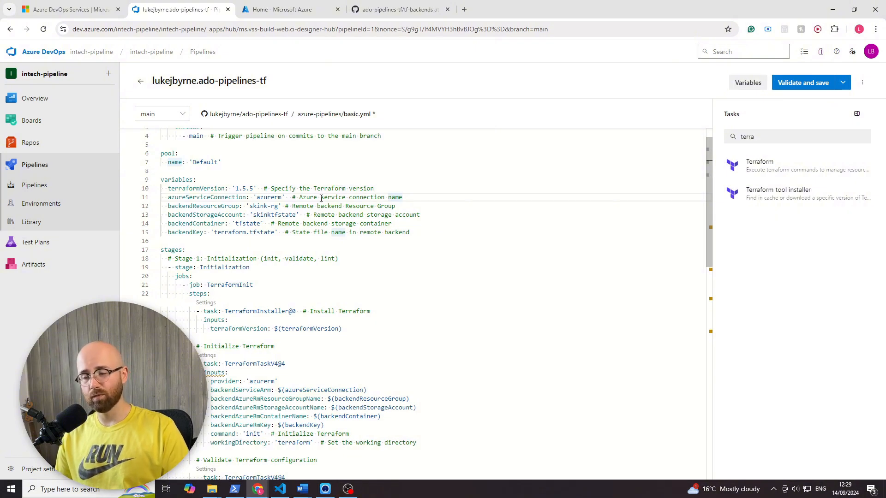
- Trace the terraformVersion and azureServiceConnection variables from their definitions to their uses in the TerraformInit job's tasks
scroll(286, 203, down, 5)
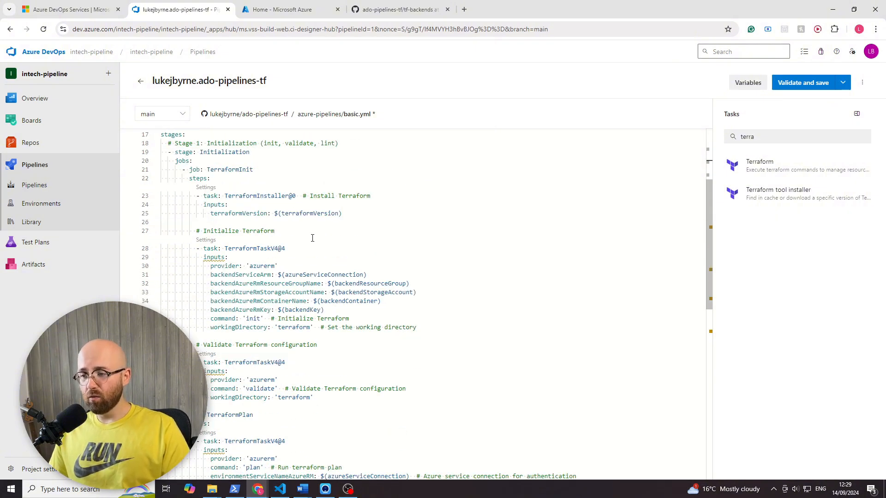
scroll(316, 245, up, 4)
double_click(192, 166)
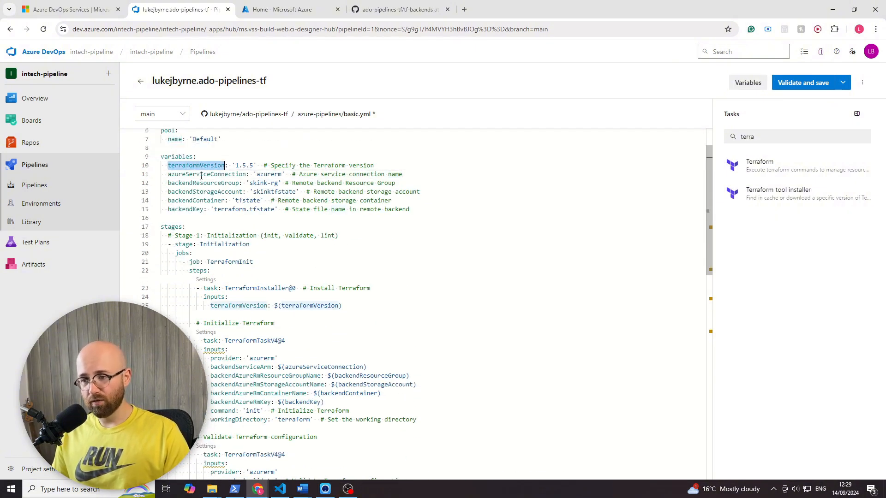
double_click(202, 175)
scroll(324, 245, down, 2)
scroll(323, 318, down, 2)
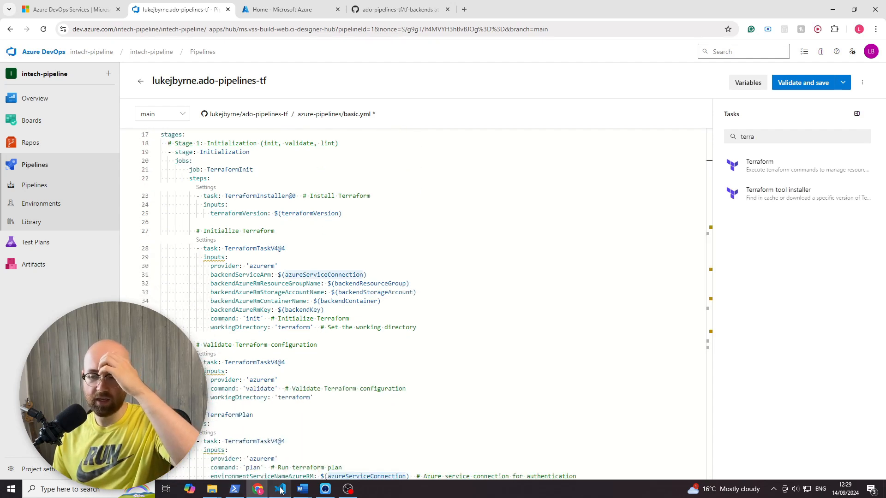
- Switch to the Excalidraw whiteboard and freehand-draw a box labelled "tf" in an empty area of the canvas
mouse_move(257, 490)
click(305, 438)
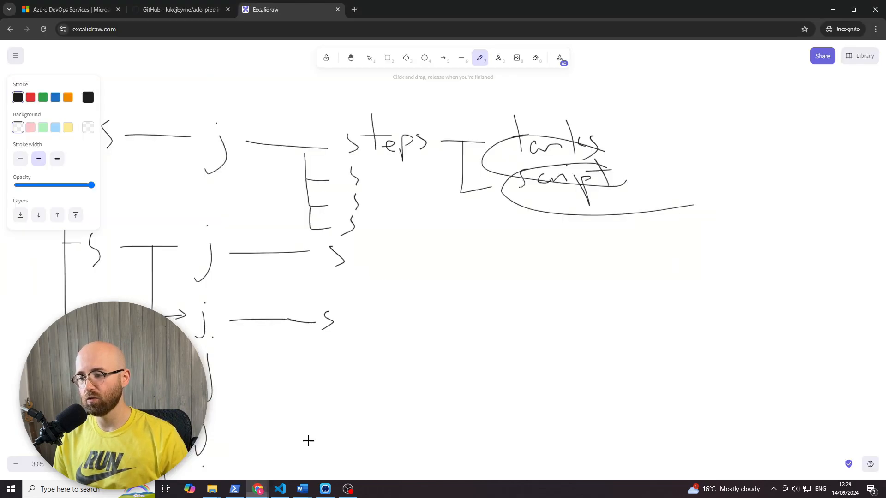
scroll(403, 271, down, 5)
scroll(404, 271, down, 3)
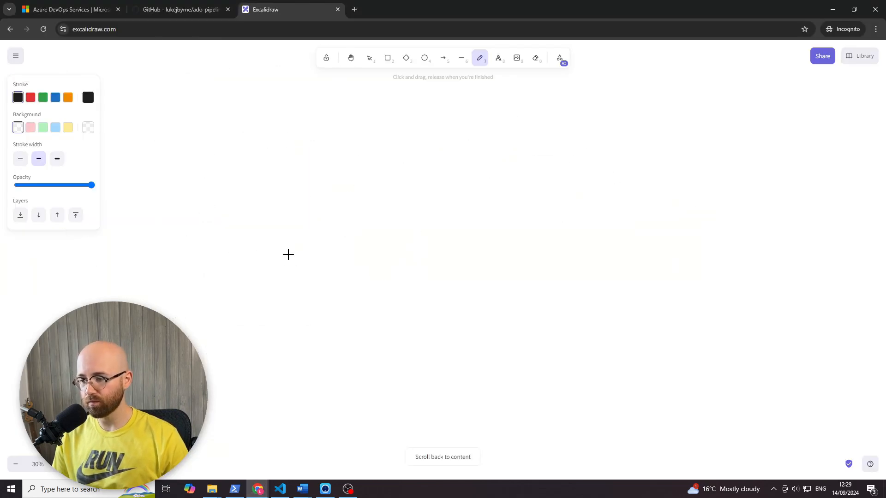
mouse_move(287, 252)
mouse_down()
mouse_move(370, 300)
mouse_move(304, 248)
mouse_up()
mouse_move(221, 260)
mouse_down()
mouse_move(220, 309)
mouse_move(244, 295)
mouse_up()
mouse_move(241, 286)
mouse_down()
mouse_move(249, 257)
mouse_move(263, 299)
mouse_up()
drag(205, 275, 244, 274)
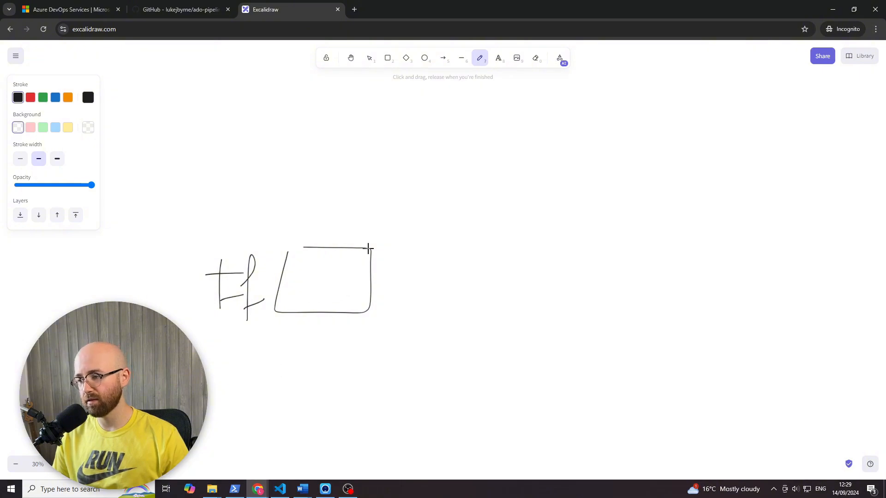
- Draw an arrow rising from the "tf" box and label it "st." near its head
drag(407, 248, 596, 182)
mouse_move(584, 179)
mouse_down()
mouse_move(609, 184)
mouse_move(594, 205)
mouse_up()
drag(503, 180, 512, 211)
mouse_move(528, 169)
mouse_down()
mouse_move(548, 201)
mouse_move(547, 185)
mouse_up()
click(550, 188)
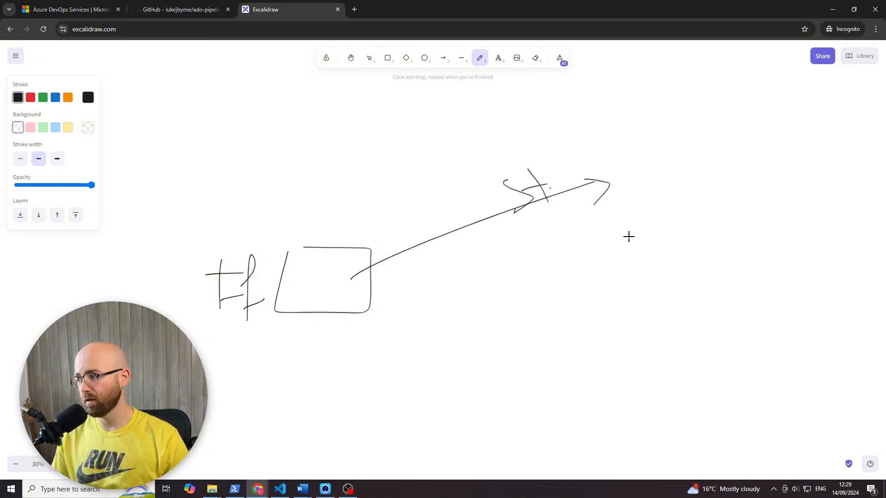
- Sketch a cloud beyond the arrowhead, add a box labelled "st." inside it, and label the cloud "Az"
mouse_move(628, 237)
mouse_down()
mouse_move(692, 142)
mouse_move(819, 190)
mouse_move(654, 253)
mouse_move(605, 250)
mouse_up()
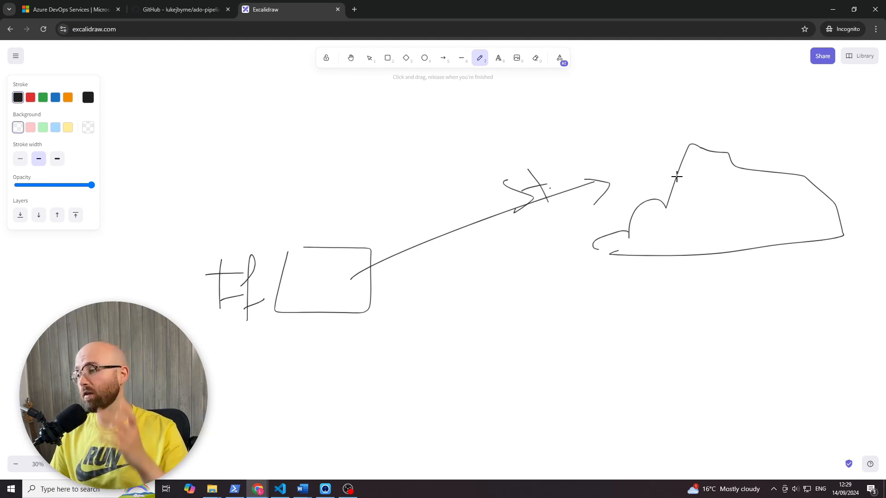
mouse_move(715, 190)
mouse_down()
mouse_move(802, 243)
mouse_move(705, 190)
mouse_move(738, 220)
mouse_move(732, 235)
mouse_up()
click(742, 204)
mouse_move(741, 204)
mouse_down()
mouse_move(758, 235)
mouse_move(757, 216)
mouse_up()
click(766, 235)
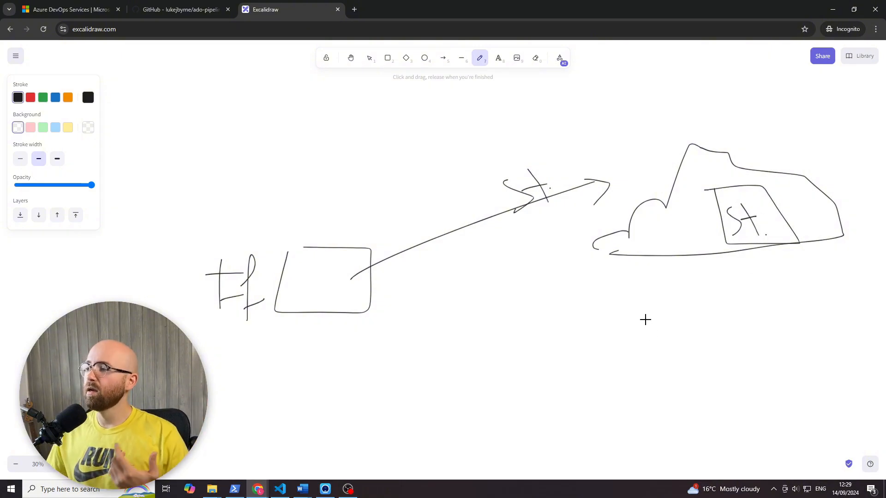
mouse_move(724, 157)
mouse_down()
mouse_move(742, 131)
mouse_move(744, 140)
mouse_up()
drag(720, 134, 743, 129)
drag(752, 128, 771, 139)
- Write "ADO" below the cloud and draw one arrow to the "st." box and another back to "ADO"
drag(438, 408, 489, 397)
mouse_move(475, 367)
mouse_down()
mouse_move(501, 374)
mouse_move(493, 400)
mouse_up()
mouse_move(544, 364)
mouse_down()
mouse_move(534, 395)
mouse_move(564, 369)
mouse_up()
mouse_move(584, 405)
mouse_down()
mouse_move(741, 247)
mouse_move(782, 431)
mouse_move(510, 425)
mouse_move(534, 412)
mouse_move(512, 424)
mouse_move(520, 434)
mouse_move(512, 430)
mouse_move(532, 417)
mouse_up()
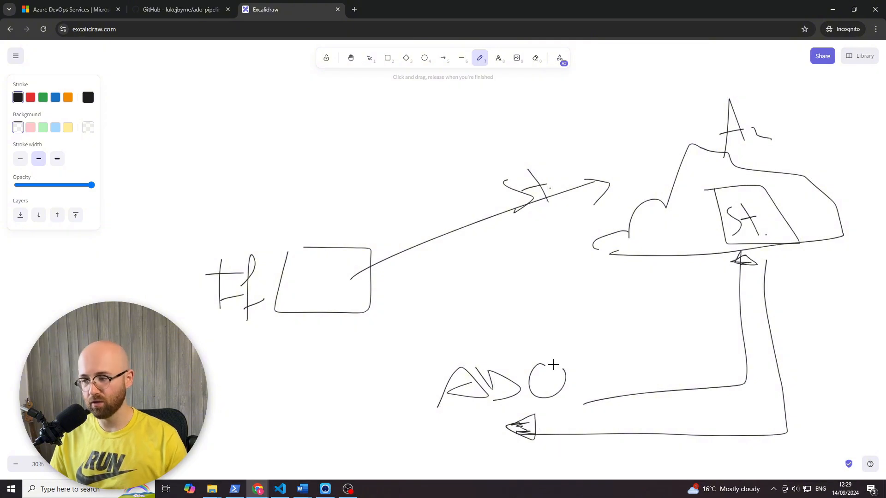
- Handwrite a large "ADO" in the empty canvas area below the state diagram
scroll(538, 312, down, 2)
scroll(506, 327, down, 5)
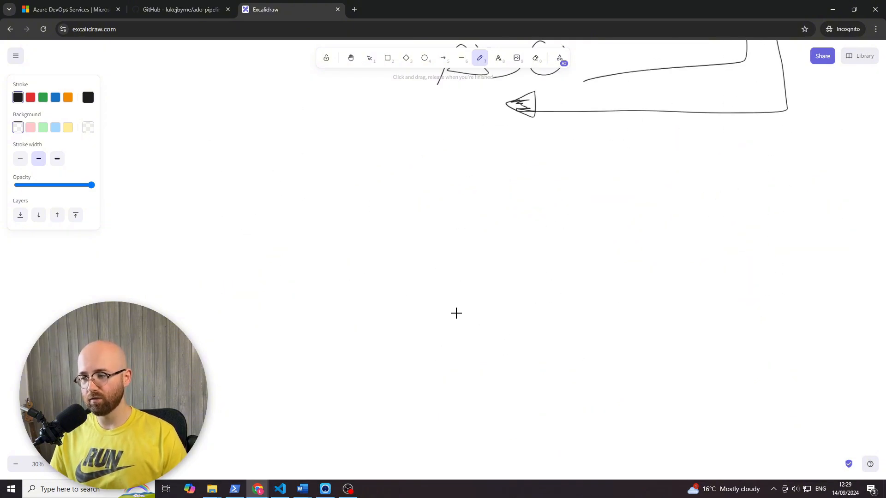
drag(256, 336, 290, 313)
mouse_move(228, 295)
mouse_down()
mouse_move(293, 283)
mouse_move(315, 318)
mouse_up()
mouse_move(286, 243)
mouse_down()
mouse_move(322, 267)
mouse_move(309, 319)
mouse_up()
drag(339, 254, 347, 209)
- Write "Azure" opposite the large "ADO" and draw a line between them labelled "SC"
drag(692, 321, 750, 310)
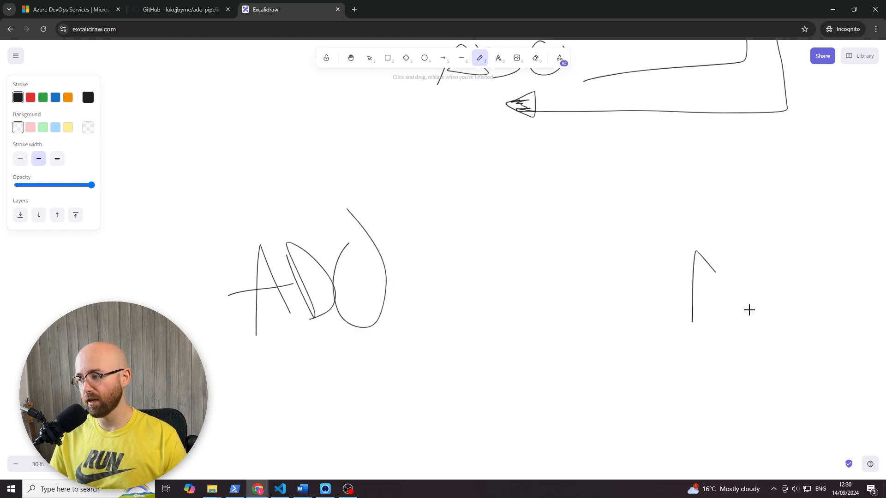
mouse_move(671, 295)
mouse_down()
mouse_move(733, 287)
mouse_move(765, 301)
mouse_move(808, 288)
mouse_up()
drag(471, 292, 659, 287)
mouse_move(535, 254)
mouse_down()
mouse_move(533, 286)
mouse_move(519, 291)
mouse_up()
drag(575, 260, 573, 289)
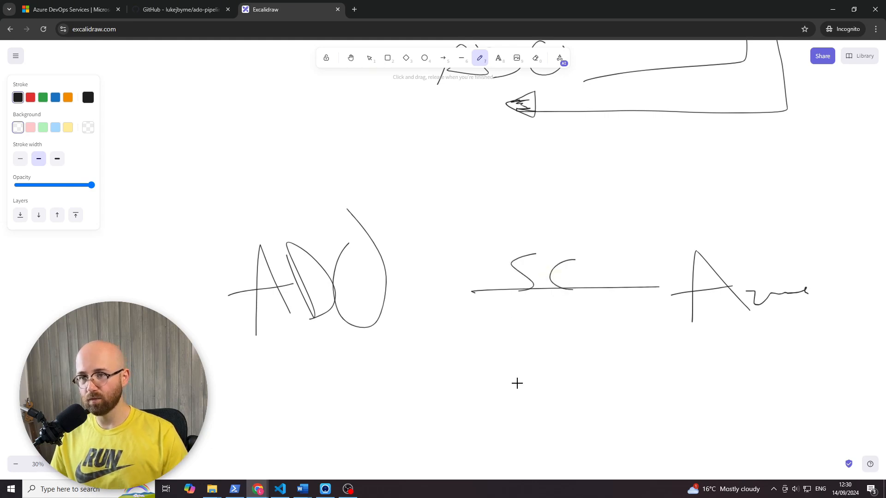
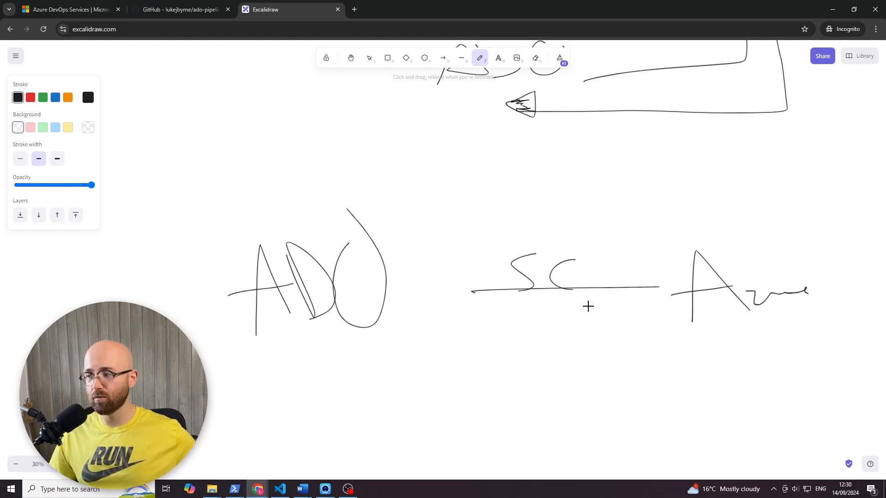
- Handwrite "AWS" below "Azure" in the diagram and add "(KV)" beneath it
mouse_move(684, 387)
mouse_down()
mouse_move(706, 353)
mouse_move(728, 387)
mouse_up()
mouse_move(667, 378)
mouse_down()
mouse_move(775, 366)
mouse_move(788, 346)
mouse_move(806, 387)
mouse_up()
mouse_move(766, 398)
mouse_down()
mouse_move(759, 406)
mouse_move(796, 434)
mouse_up()
drag(803, 412, 820, 422)
mouse_move(816, 400)
mouse_down()
mouse_move(817, 417)
mouse_move(840, 396)
mouse_move(843, 424)
mouse_up()
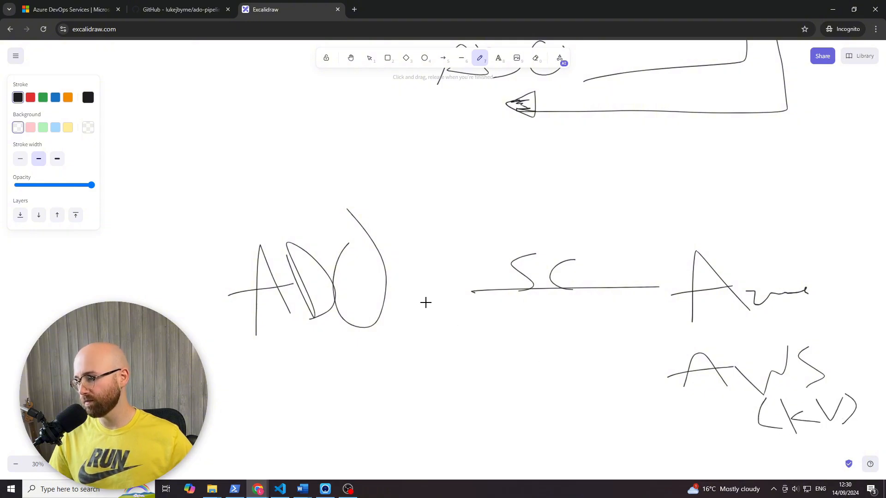
- Draw a line from "ADO" to "AWS" labelled "SC", and another from "ADO" to a handwritten "Git" above "Azure"
drag(428, 303, 664, 354)
mouse_move(592, 303)
mouse_down()
mouse_move(583, 324)
mouse_move(619, 337)
mouse_up()
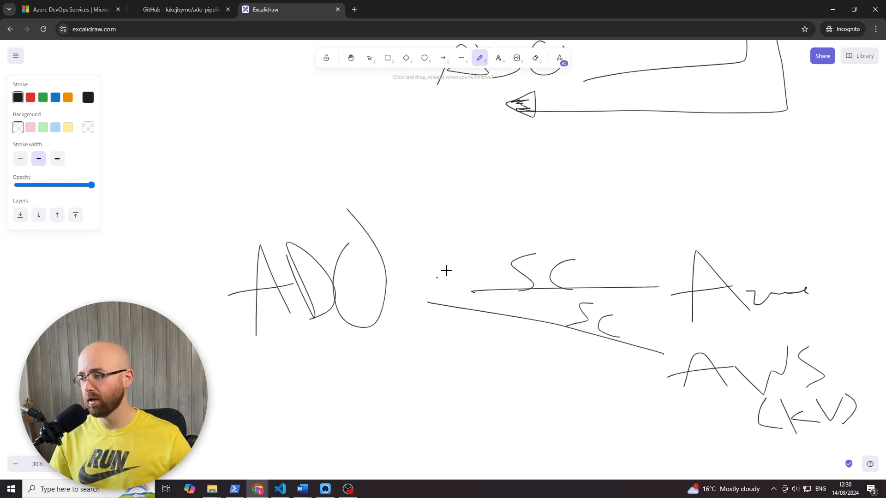
mouse_move(437, 277)
mouse_down()
mouse_move(622, 185)
mouse_move(672, 210)
mouse_move(687, 203)
mouse_move(688, 182)
mouse_up()
mouse_move(709, 164)
mouse_down()
mouse_move(722, 206)
mouse_move(740, 195)
mouse_up()
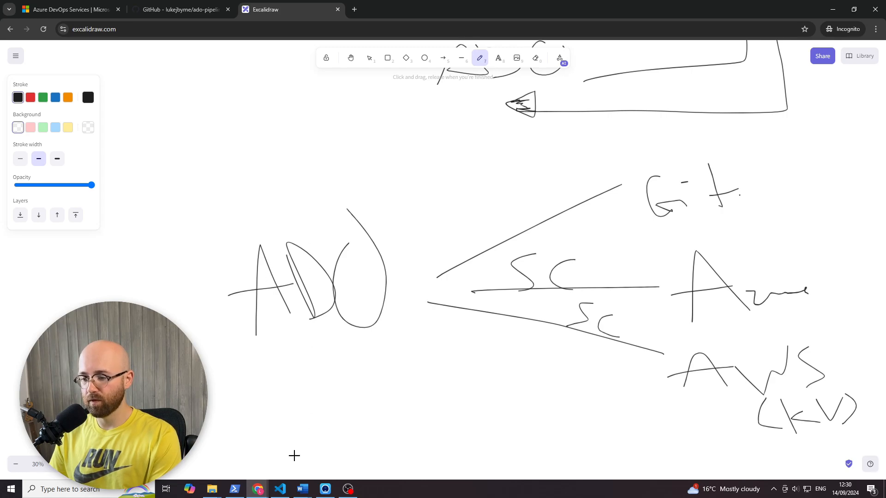
- Switch to the Azure DevOps pipeline editor and examine the init task's working directory and the Validate Terraform configuration task in basic.yml
mouse_move(257, 489)
click(235, 443)
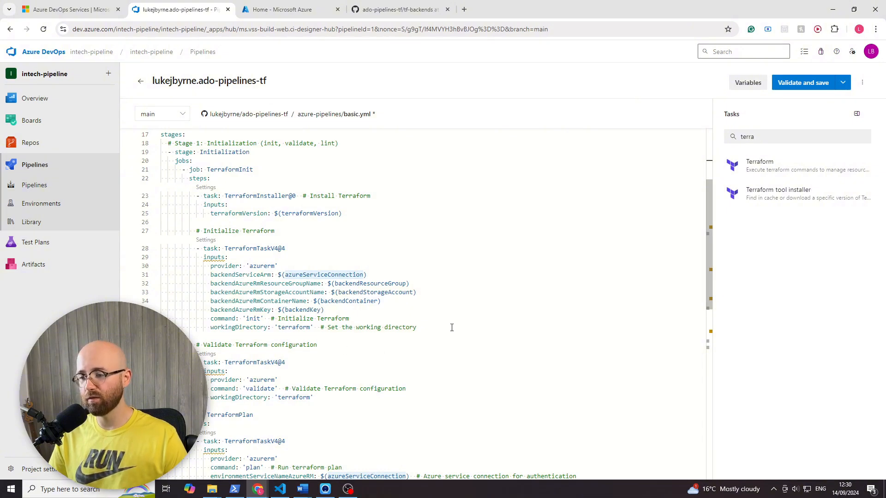
click(209, 319)
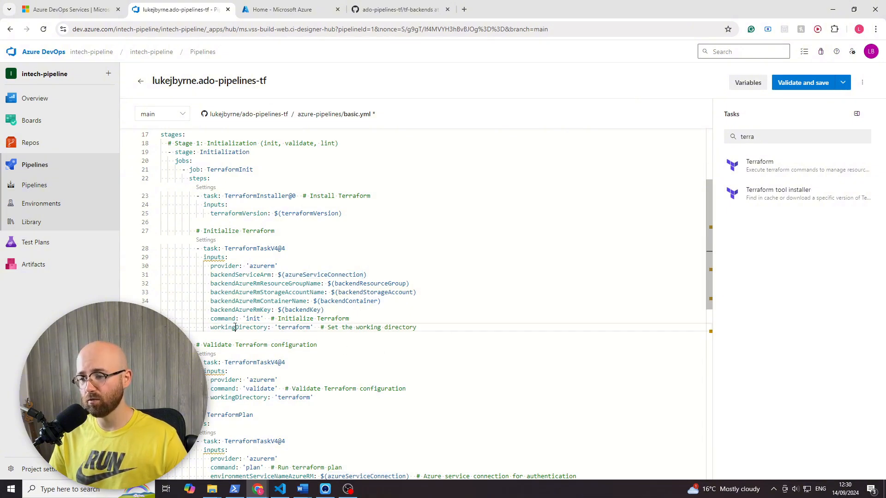
double_click(240, 327)
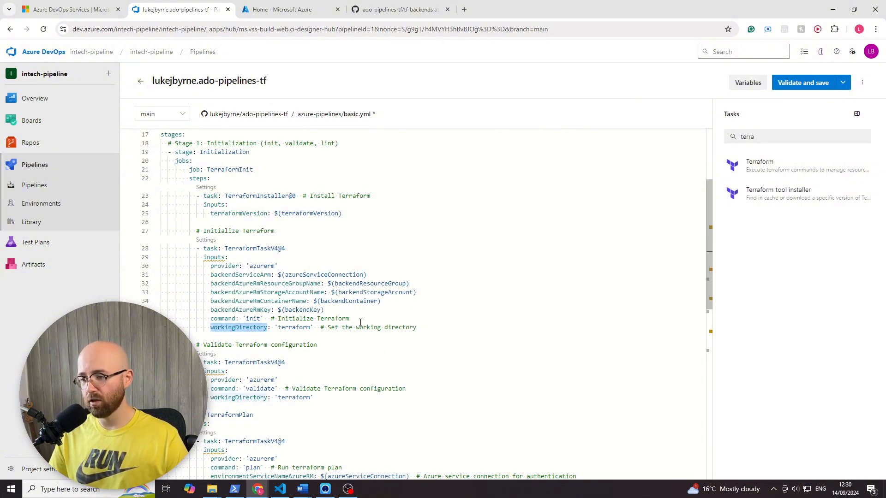
click(274, 300)
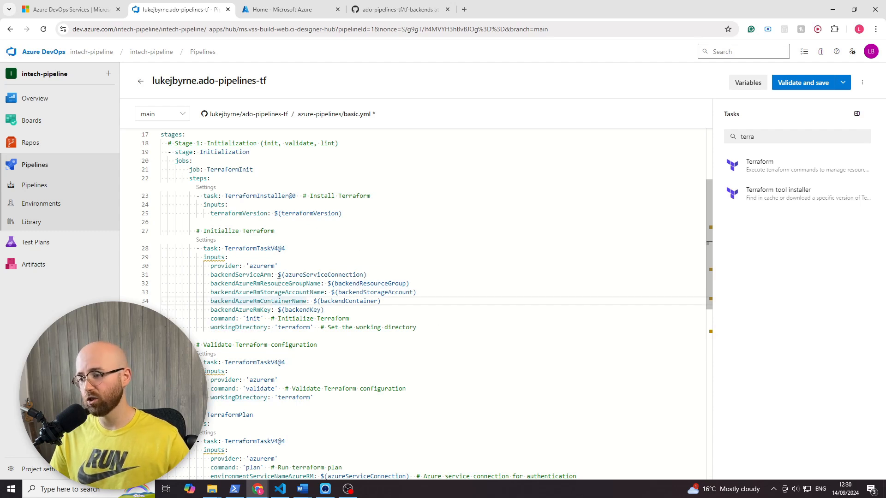
scroll(292, 354, down, 3)
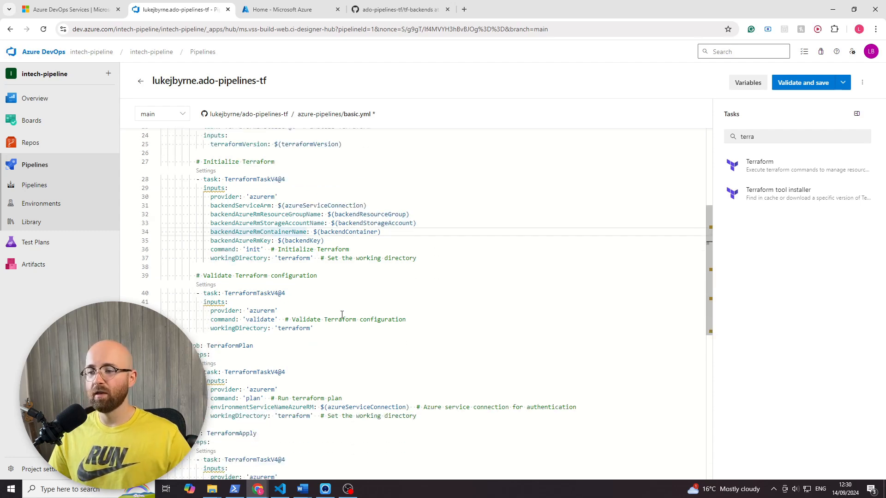
drag(318, 330, 143, 281)
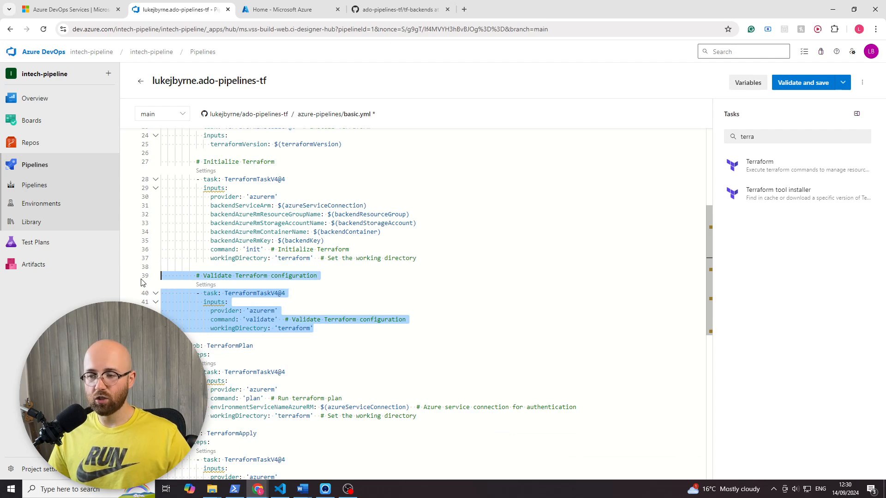
click(245, 288)
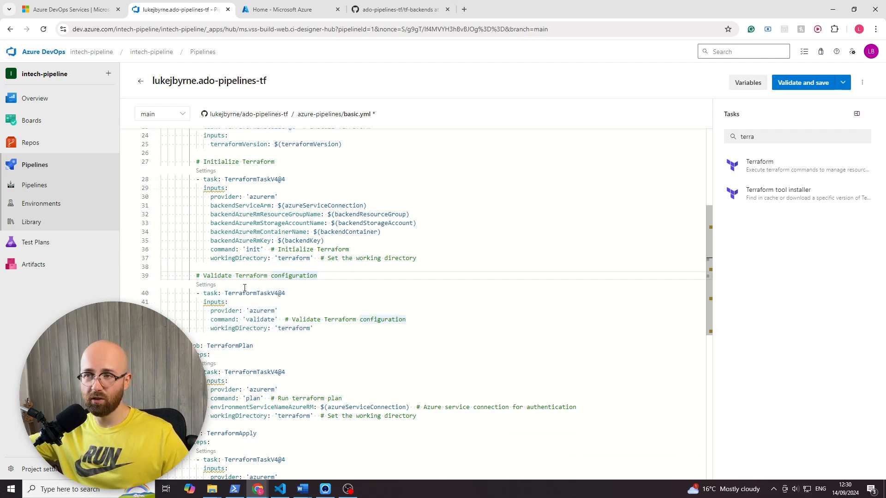
- Examine the TerraformPlan and TerraformApply jobs in basic.yml, including the apply task's --auto-approve command option
scroll(270, 352, down, 3)
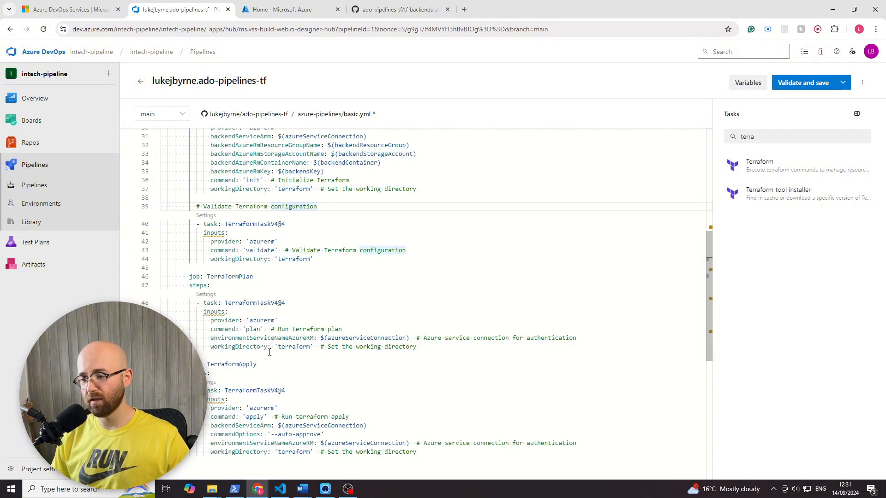
scroll(322, 340, down, 1)
drag(418, 324, 160, 258)
click(332, 300)
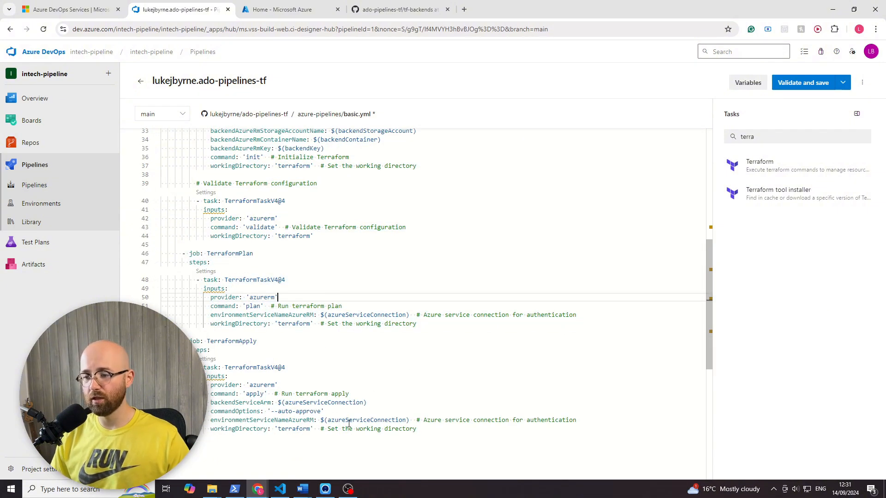
scroll(350, 424, down, 1)
drag(439, 414, 185, 327)
click(342, 379)
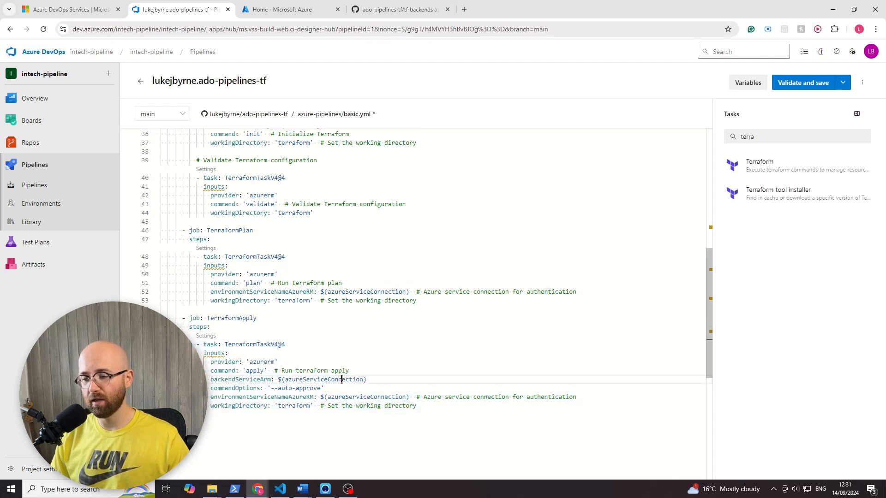
drag(324, 389, 208, 389)
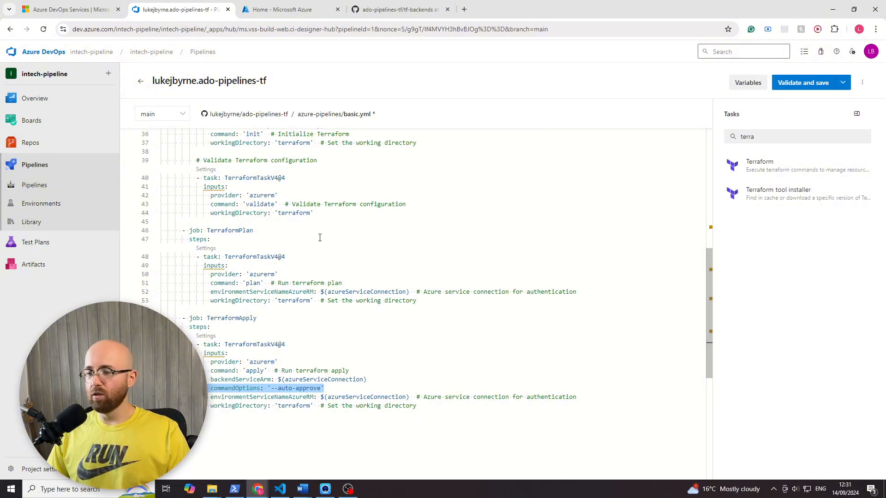
- Leave the pipeline editor, discarding the unsaved changes, and open the service connections in the project settings
scroll(319, 237, up, 10)
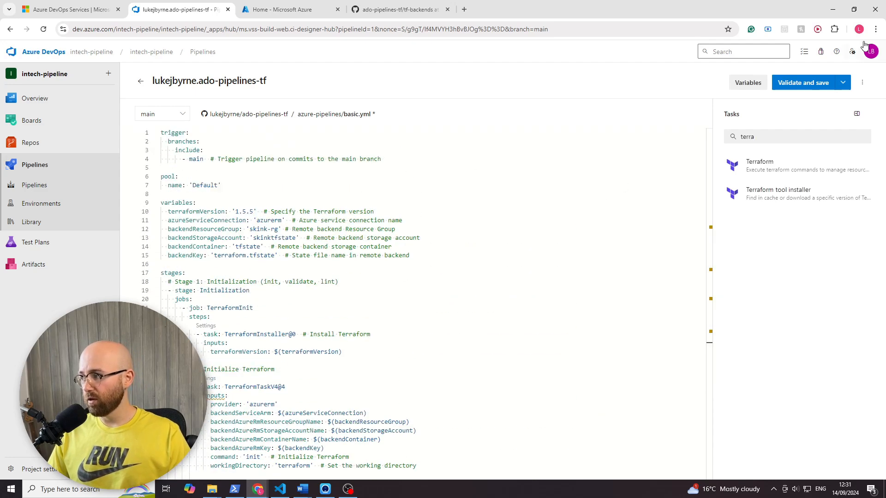
click(862, 83)
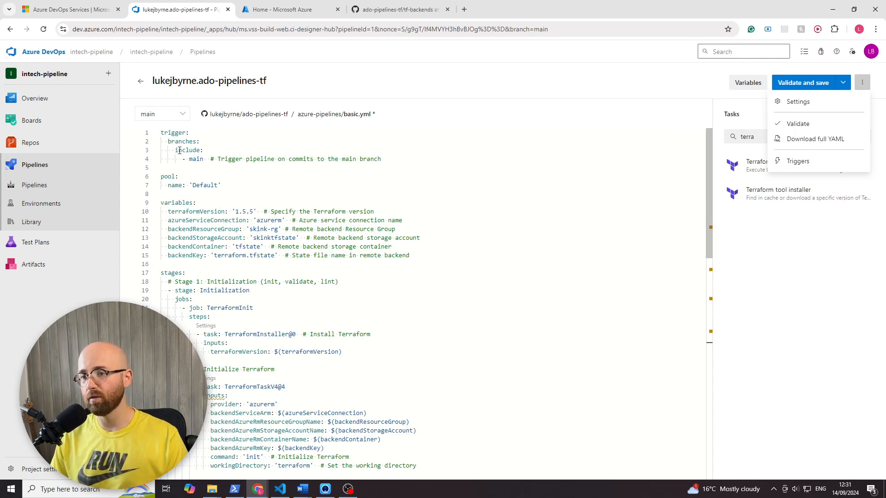
click(798, 161)
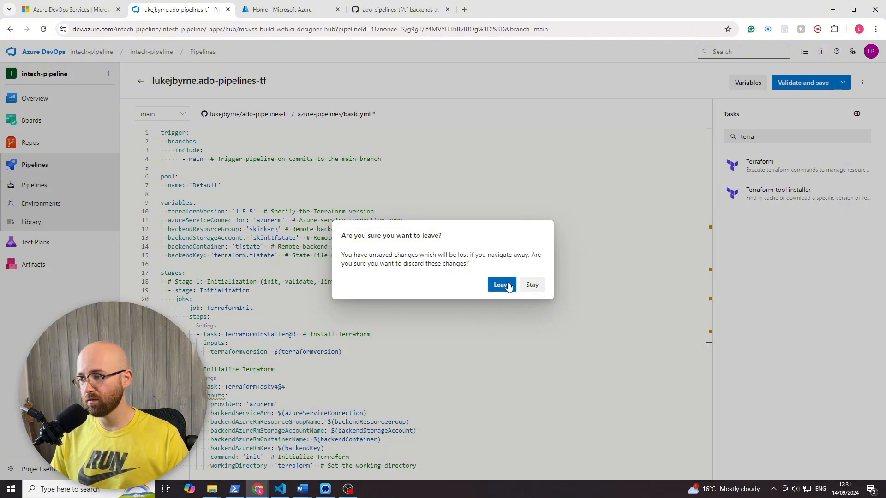
click(493, 283)
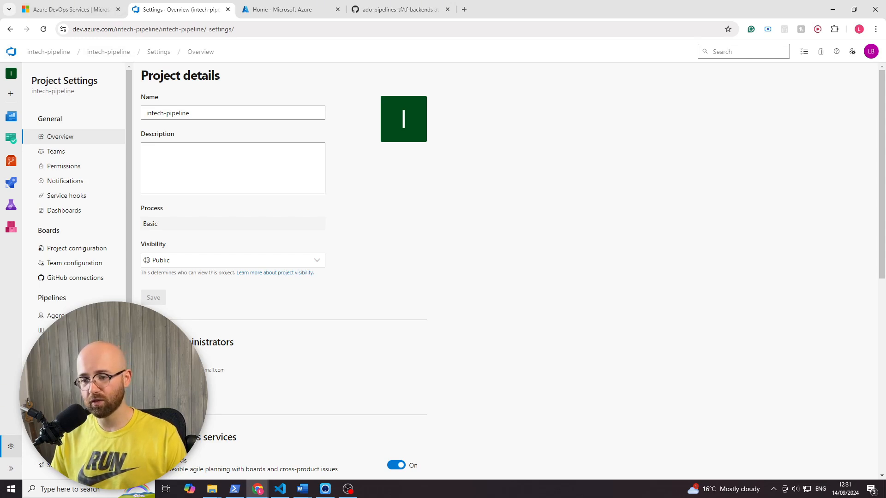
click(73, 375)
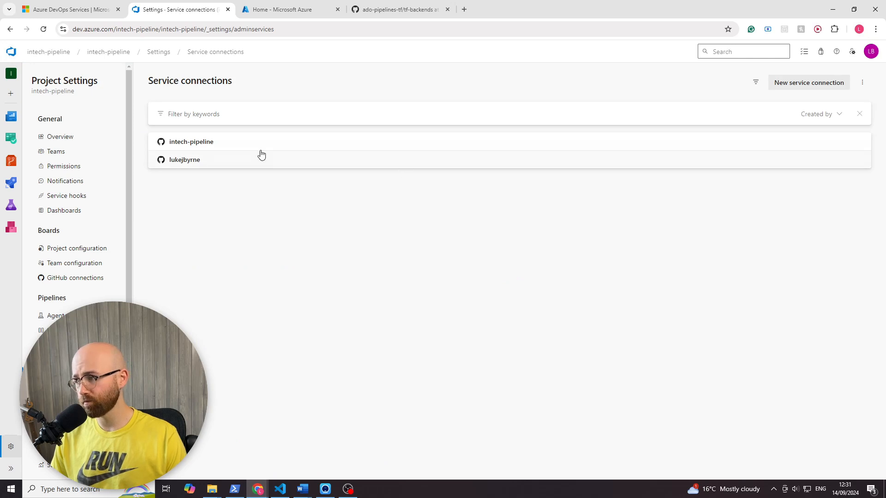
- Inspect the connection type of the second GitHub service connection, and return to the service connections list
click(163, 166)
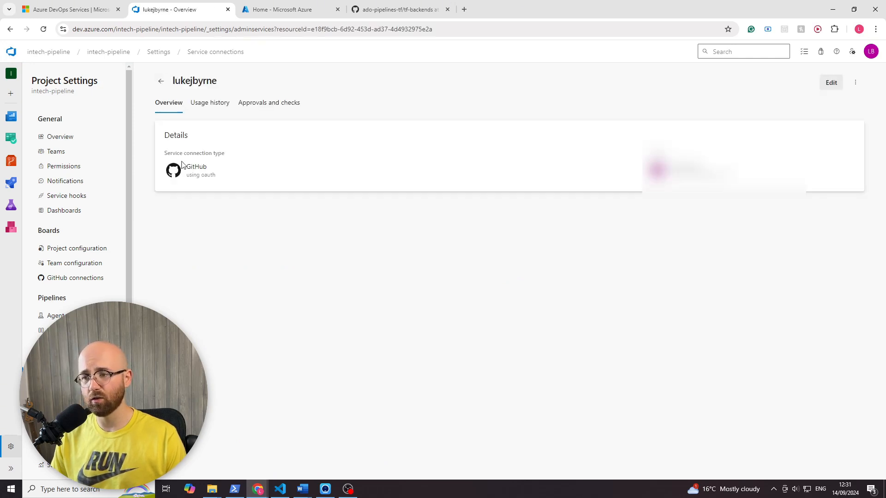
drag(219, 176, 175, 169)
click(286, 226)
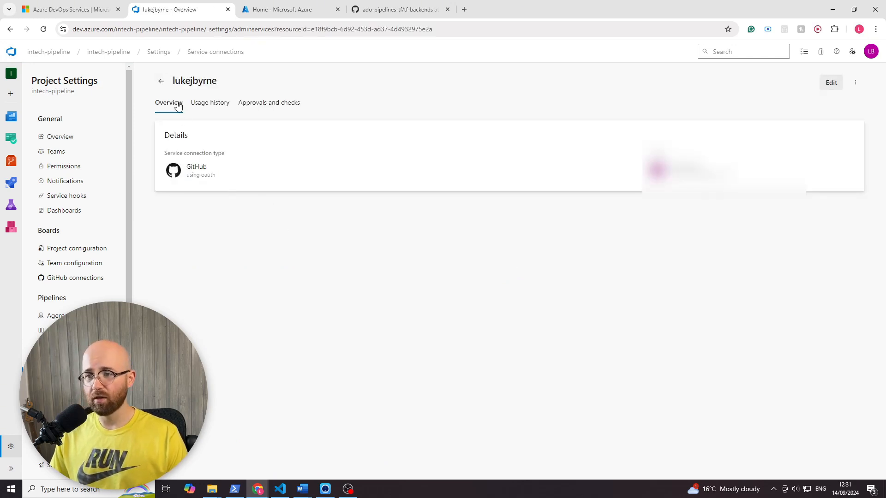
click(162, 82)
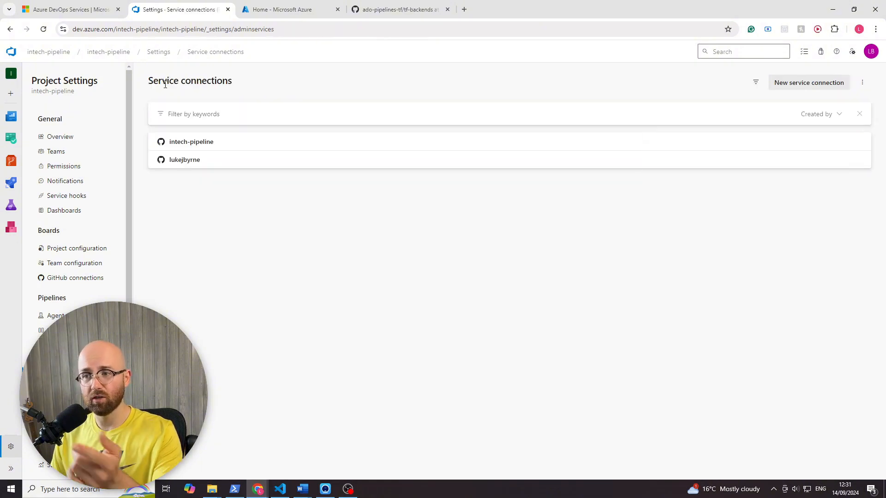
- Start a new Azure Resource Manager service connection using Workload Identity federation (automatic) as the authentication method
click(823, 83)
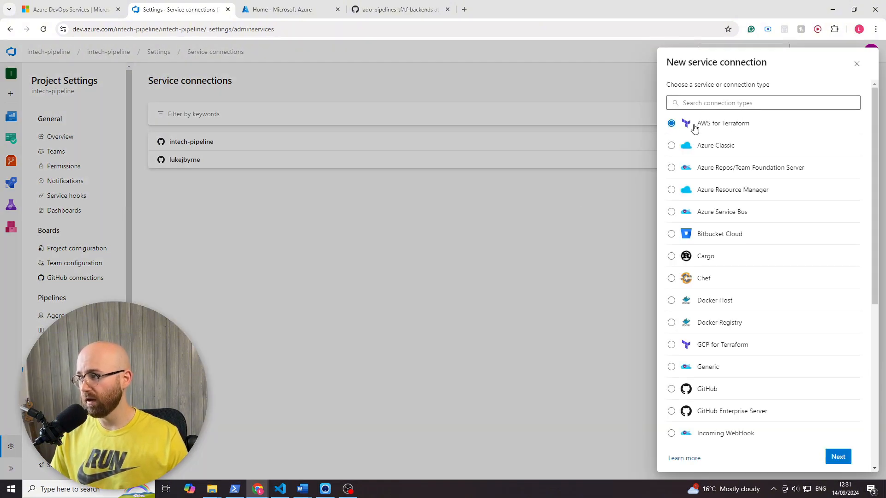
click(711, 193)
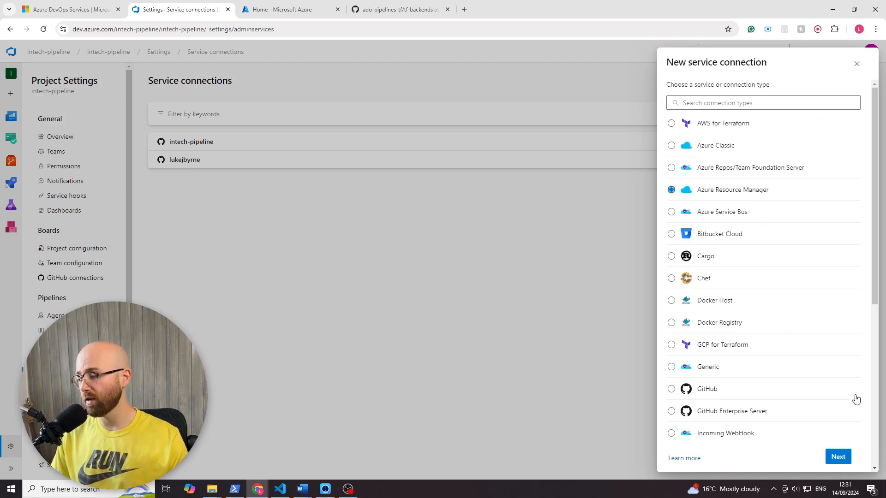
click(838, 458)
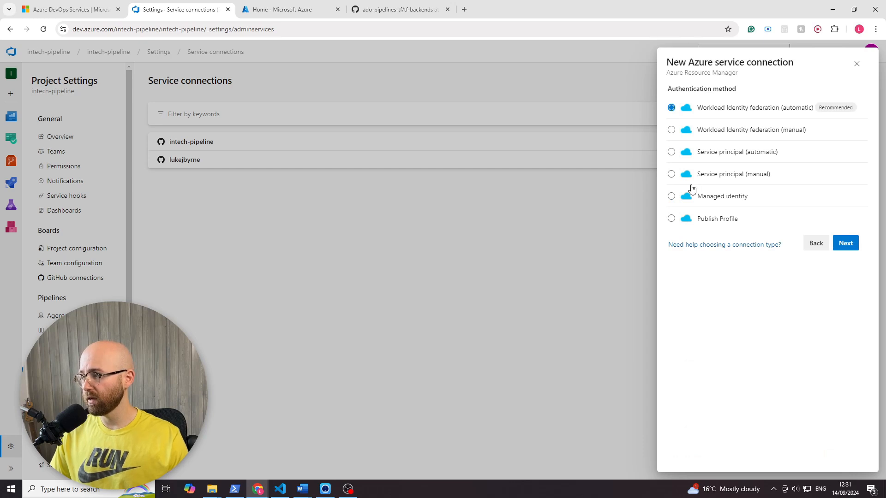
click(848, 246)
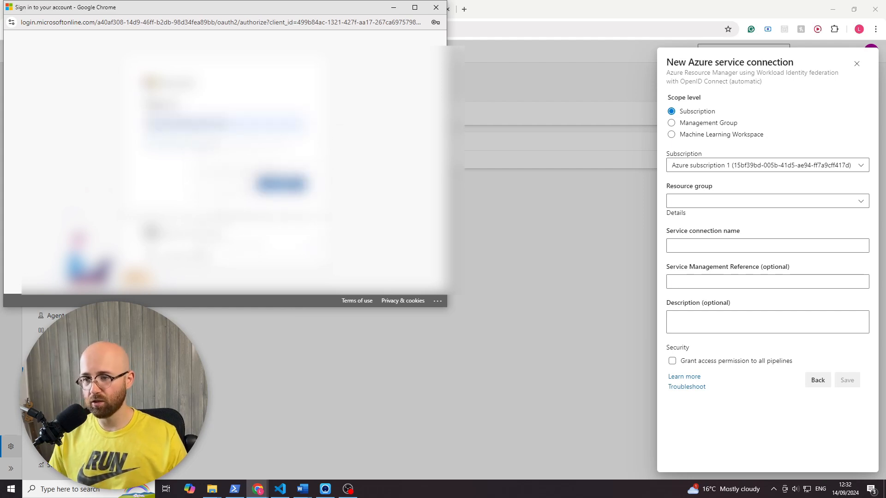
- Sign in to the Microsoft account to authorise the new Azure service connection
click(281, 184)
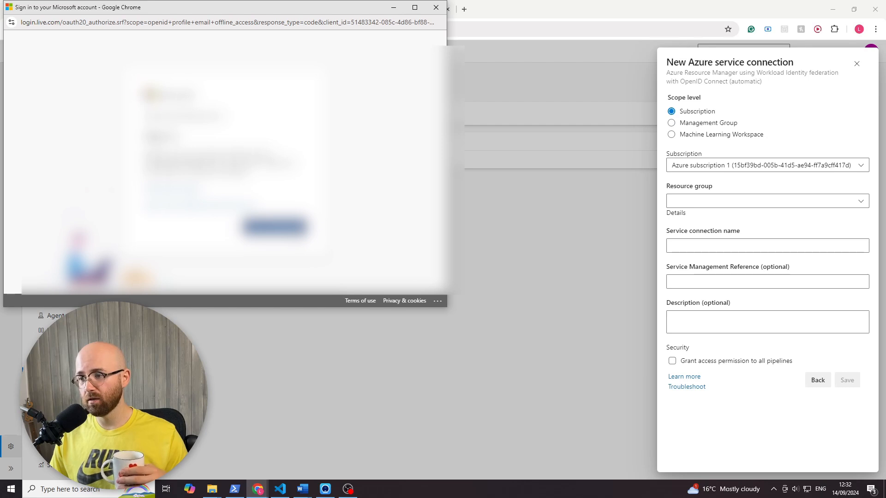
click(291, 227)
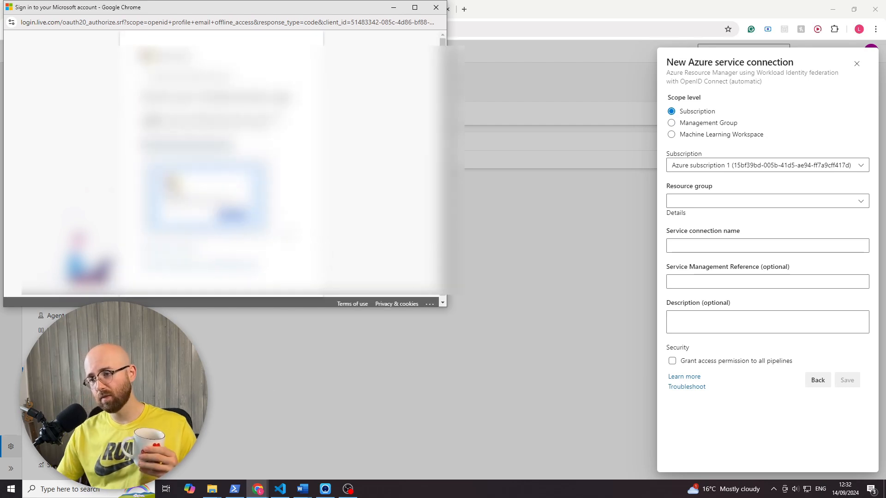
click(333, 489)
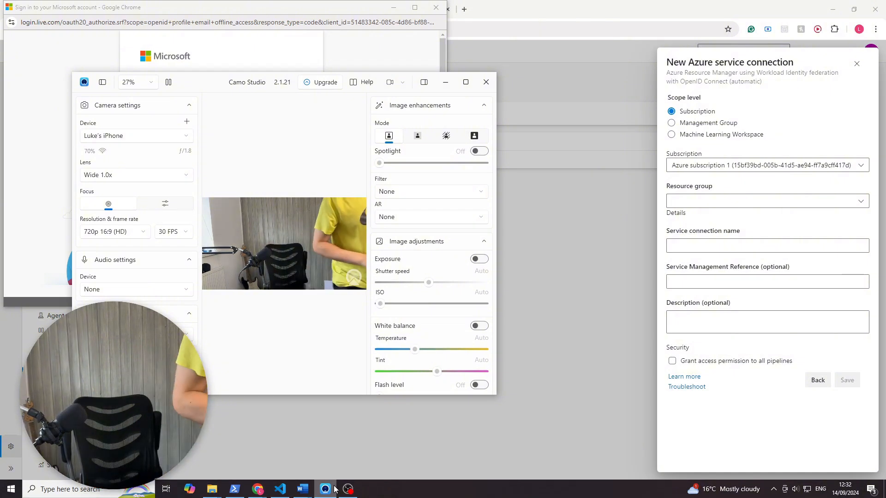
click(655, 170)
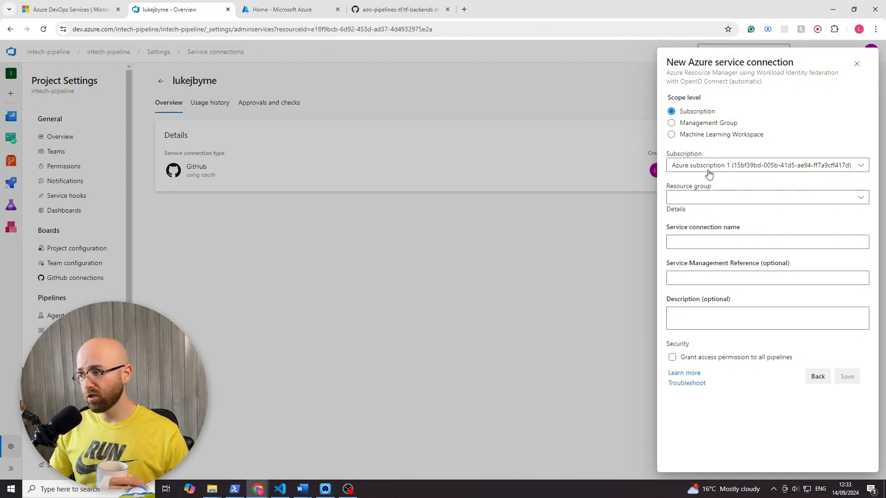
- Leave the resource group empty after viewing its choices, and name the new service connection "azurerm"
click(700, 204)
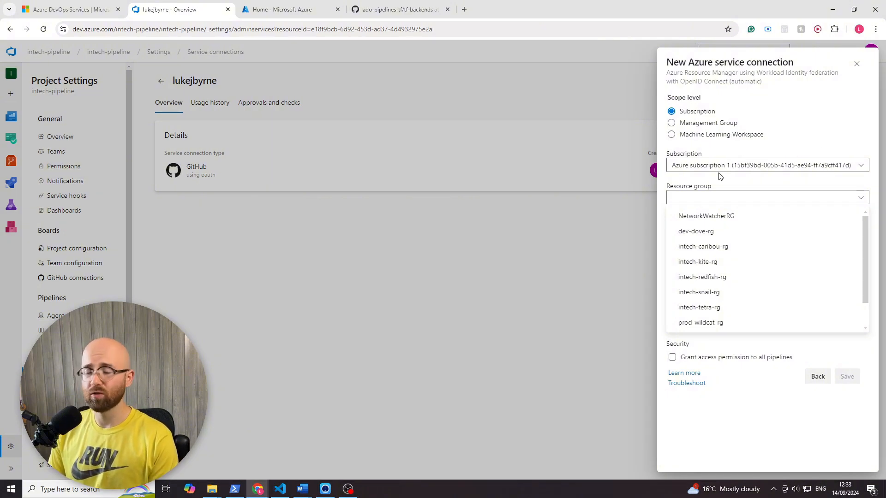
click(728, 152)
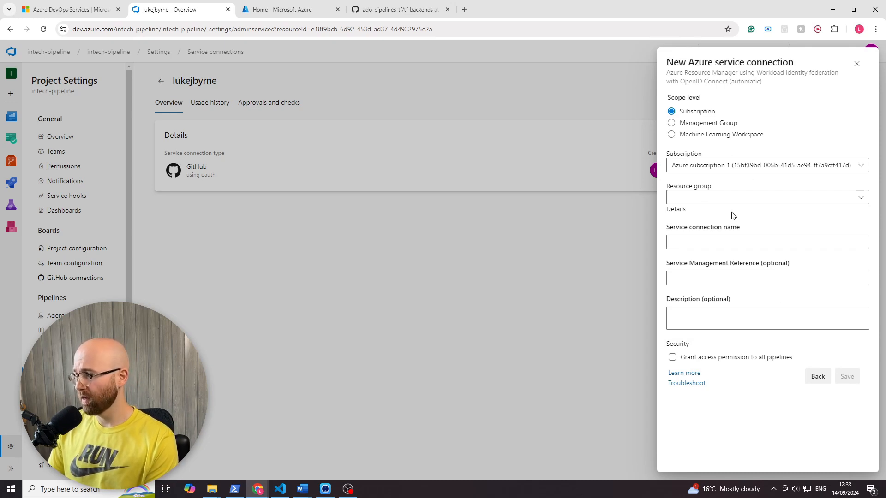
click(718, 242)
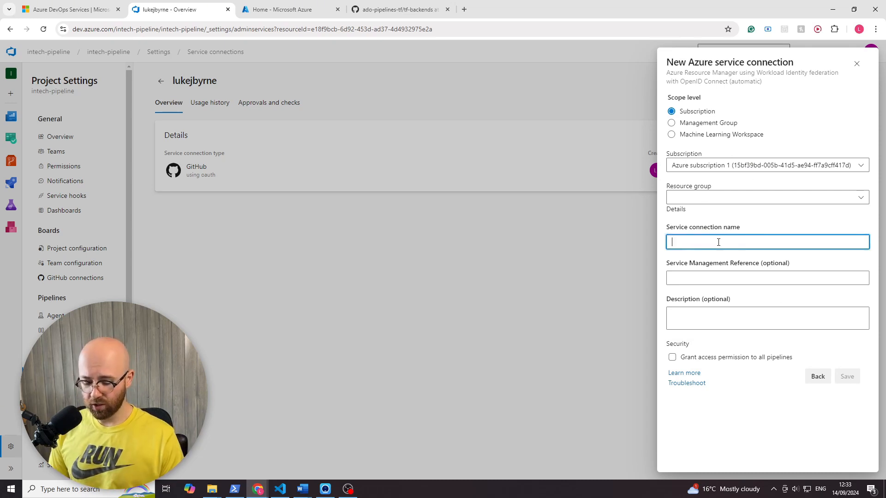
text(azurerm)
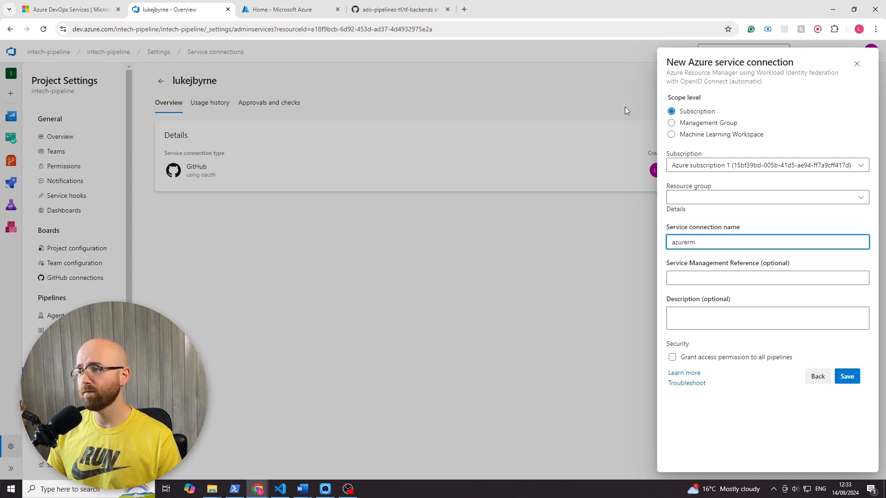
- Look up the azureServiceConnection value in GitHub's azure-pipelines/basic.yml, and return to the new Azure service connection
click(413, 10)
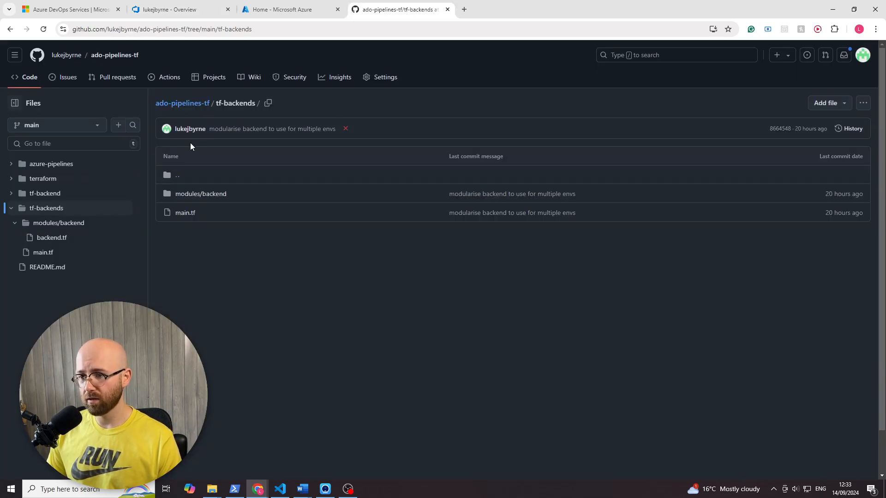
click(50, 162)
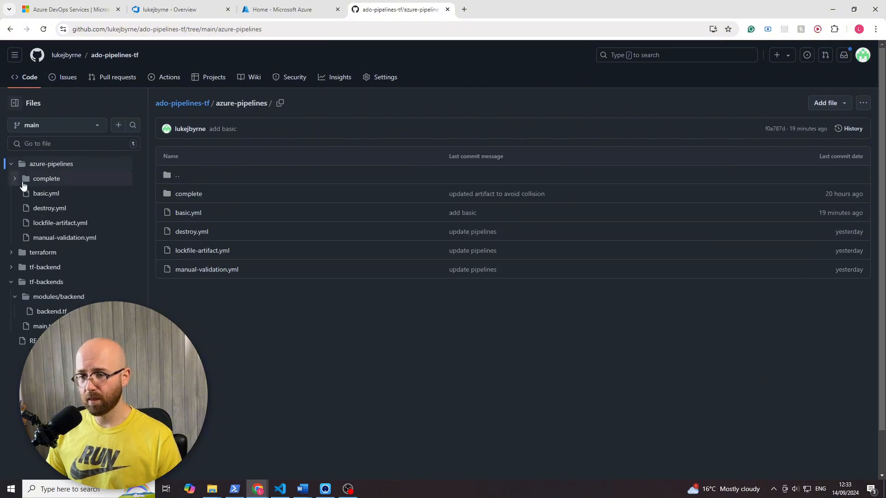
click(48, 194)
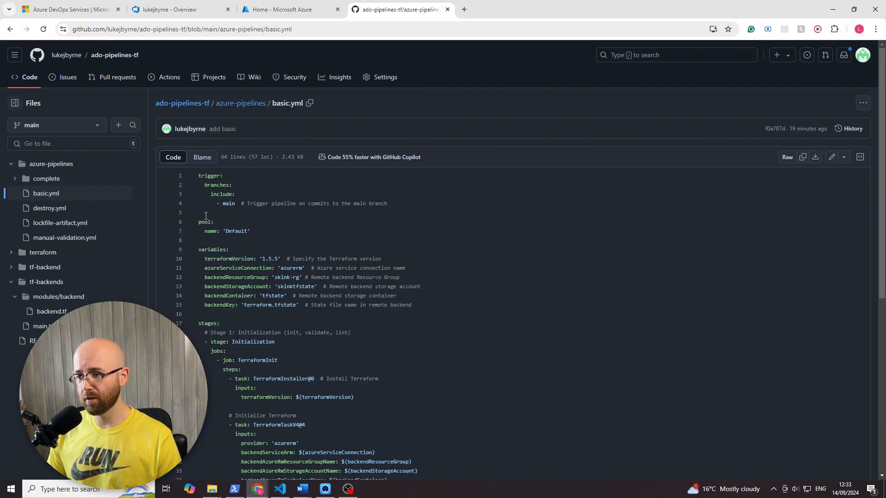
double_click(291, 268)
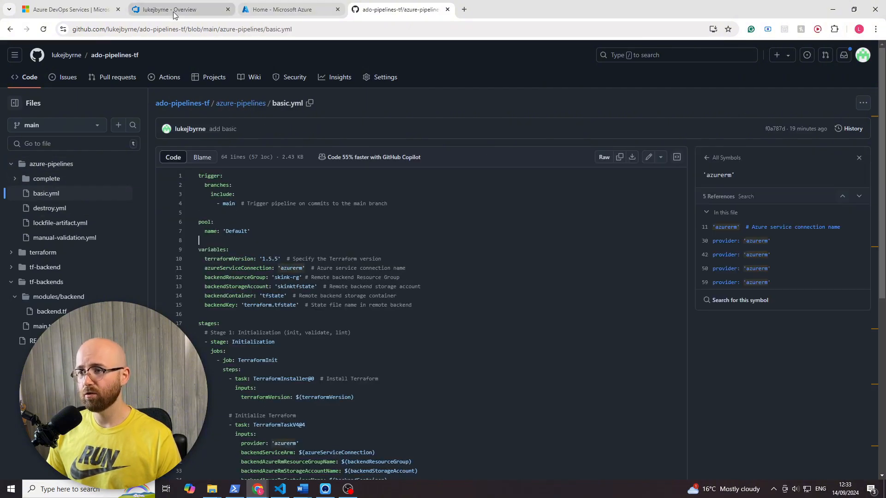
click(178, 11)
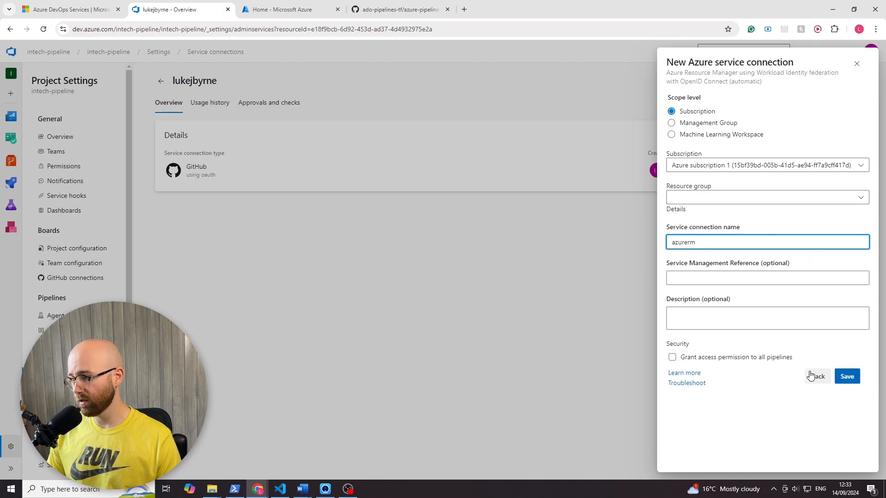
- Save the azurerm service connection with access permission granted to all pipelines, and check its connection type
click(677, 358)
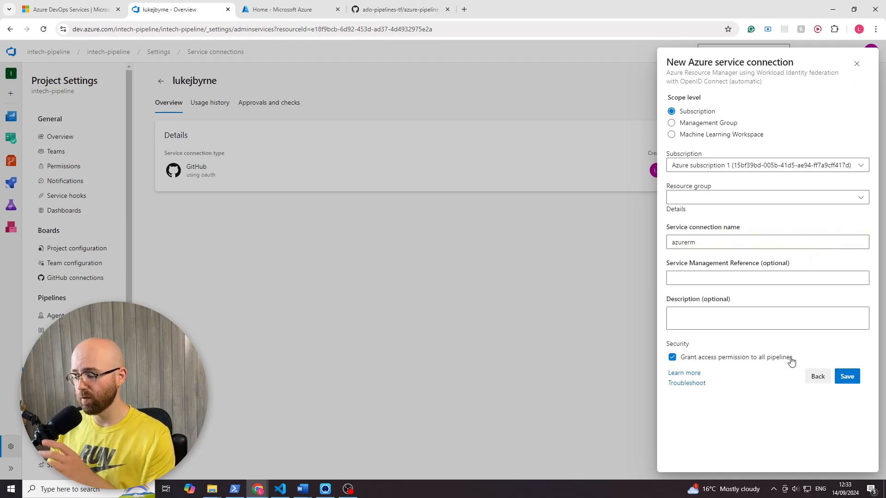
click(847, 378)
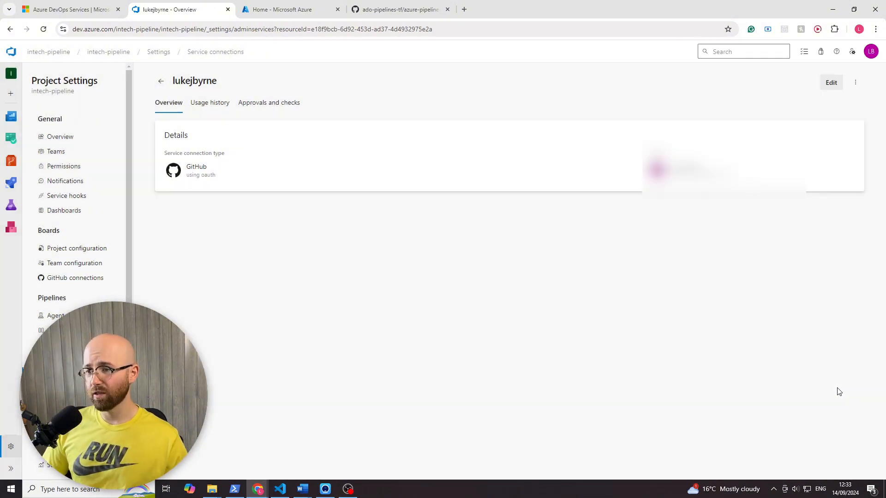
click(161, 81)
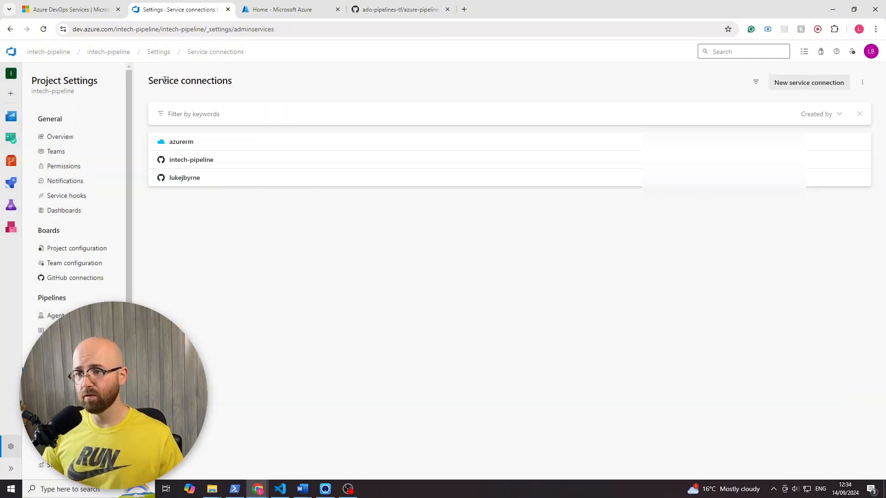
click(175, 146)
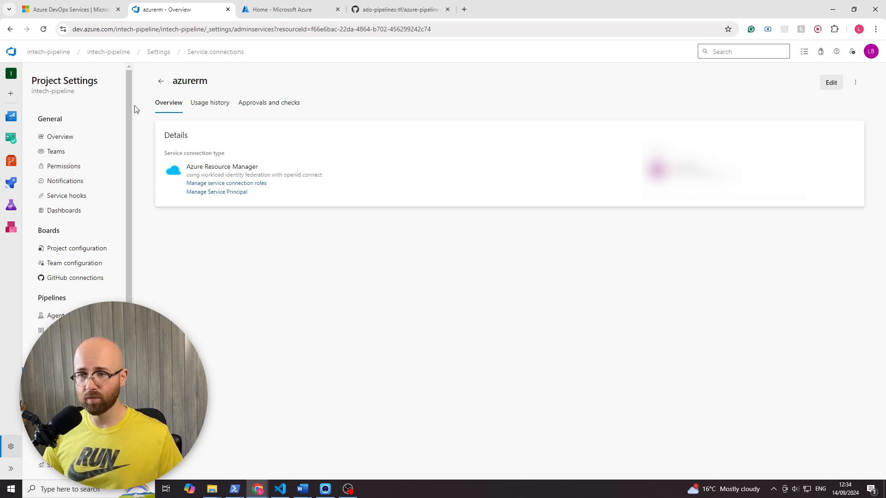
click(70, 375)
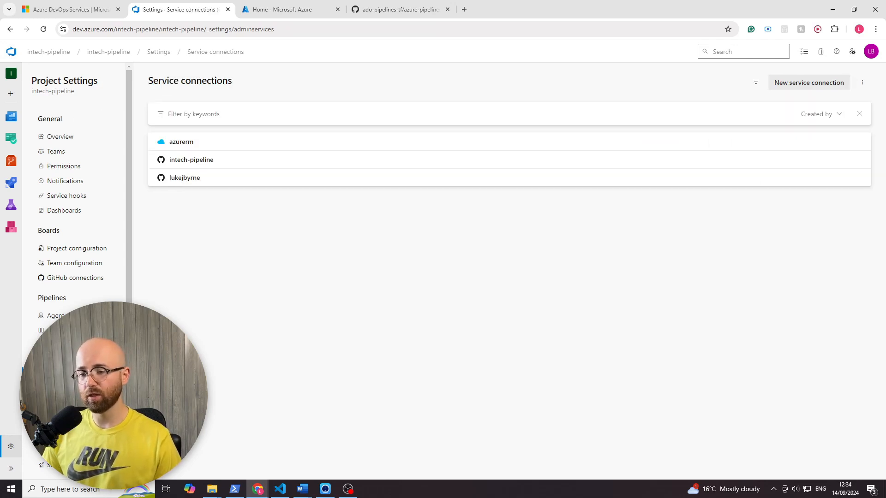
- Open the Default agent pool's agents in the project settings and start adding a new agent
click(54, 316)
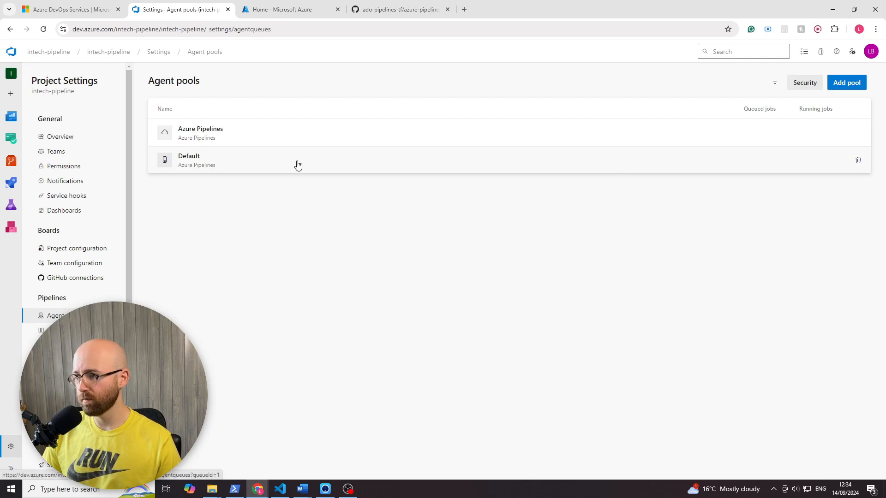
click(297, 166)
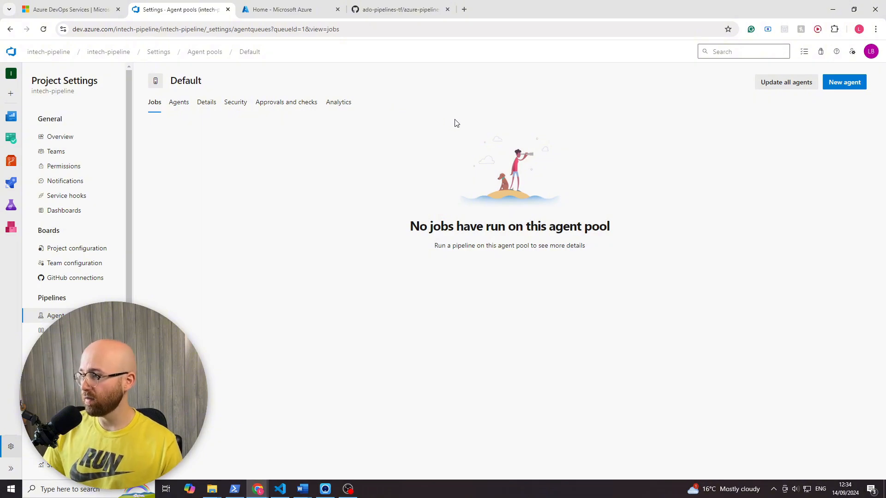
click(178, 98)
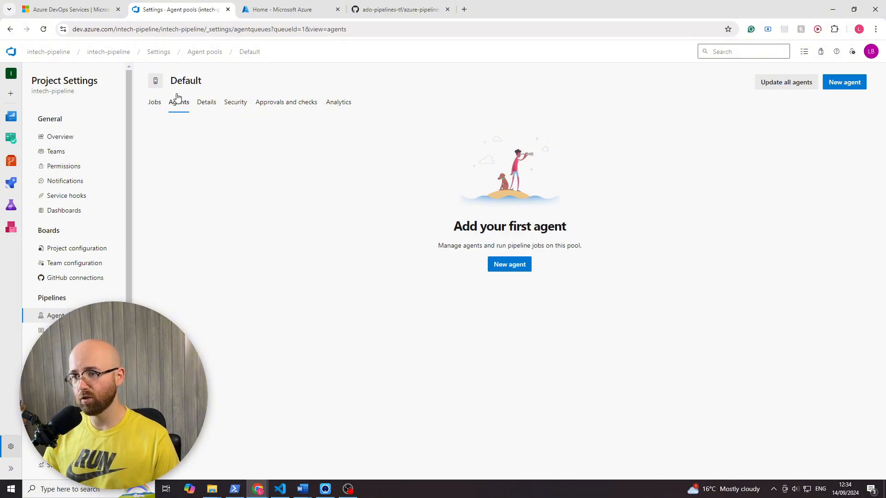
click(848, 83)
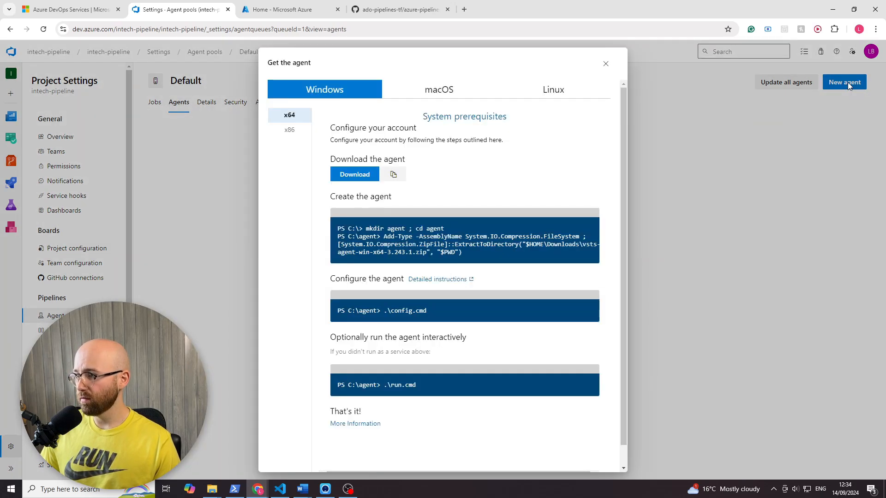
- Download the Windows x64 agent package and review the commands for creating, configuring and running the agent
click(355, 174)
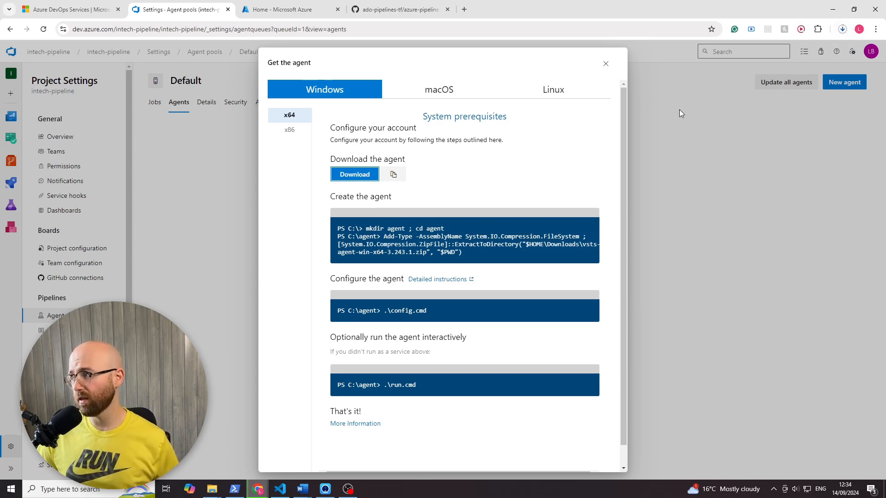
click(843, 29)
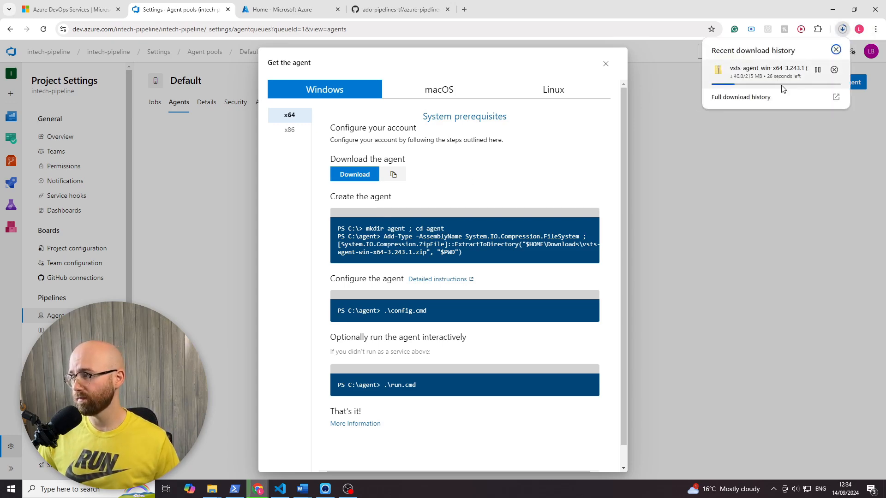
click(542, 165)
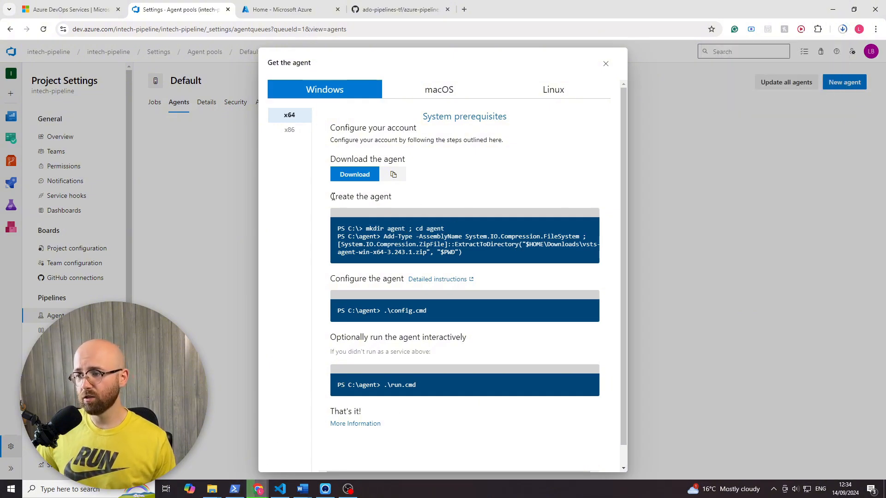
drag(332, 197, 430, 430)
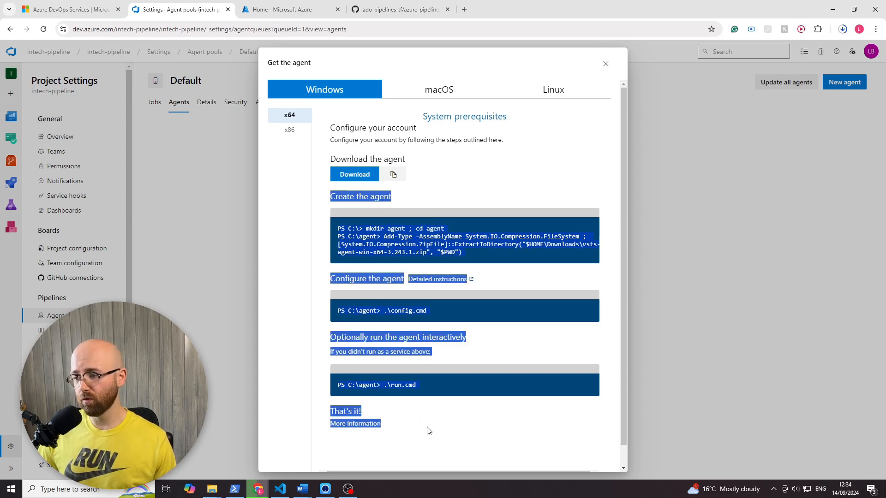
click(502, 428)
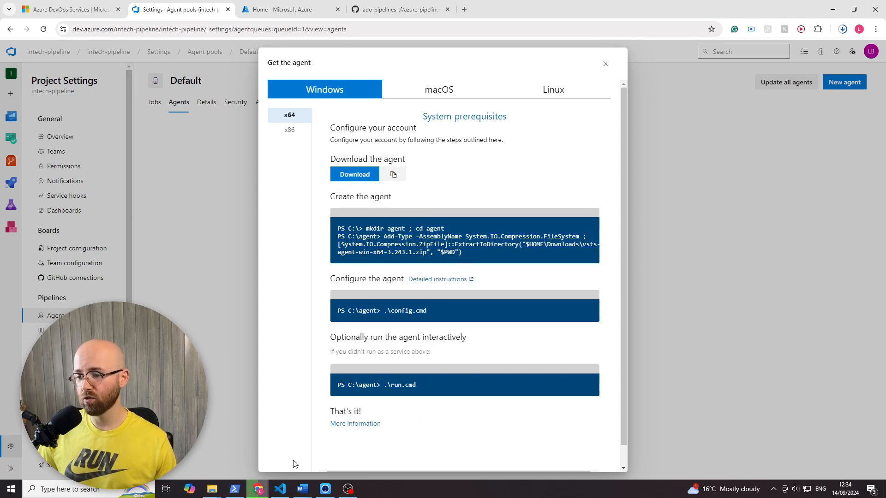
- Open Windows PowerShell as administrator and move its window off part of the agent instructions
click(234, 490)
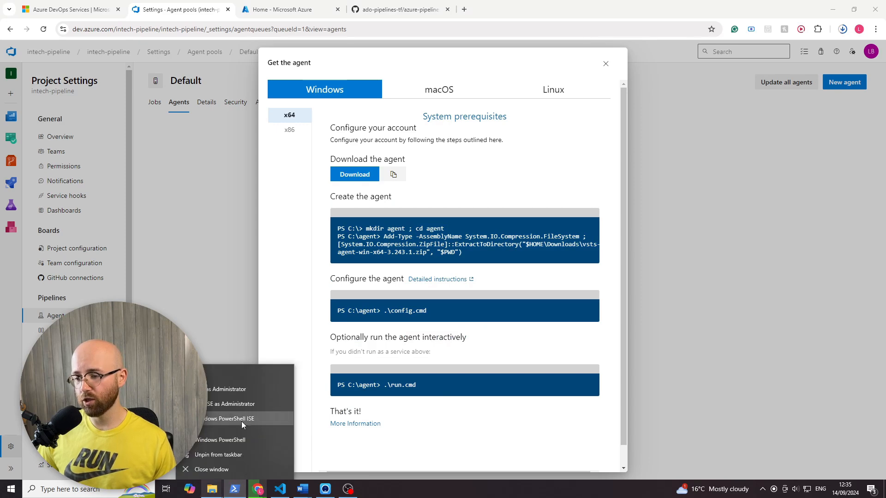
click(247, 392)
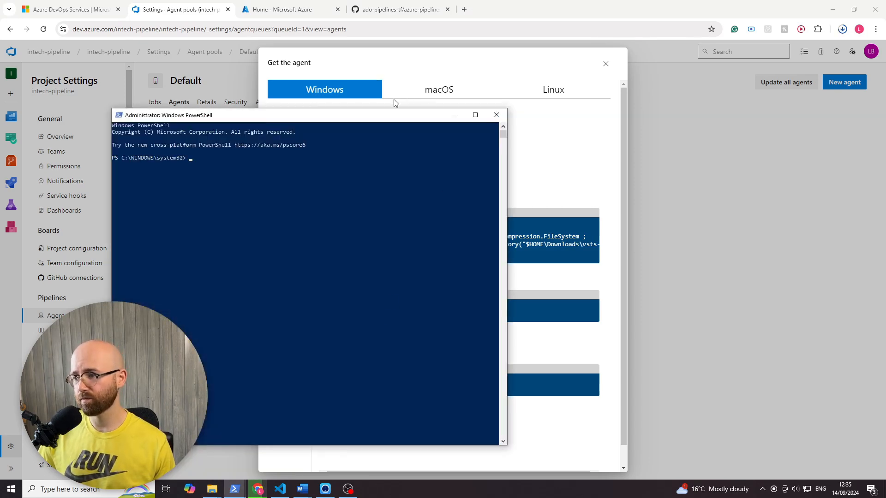
drag(383, 117, 306, 95)
- Copy the "mkdir agent ; cd agent" command from the agent instructions, and place the administrator PowerShell window beside them
click(525, 184)
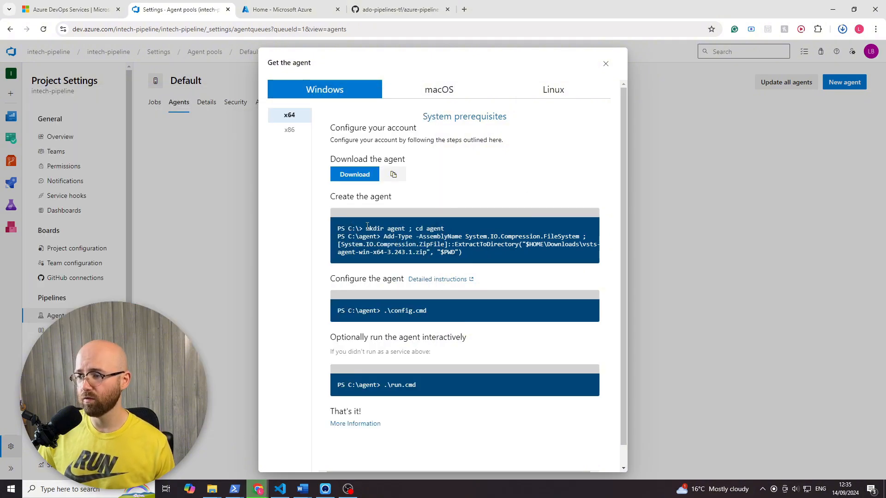
right_click(433, 228)
click(450, 236)
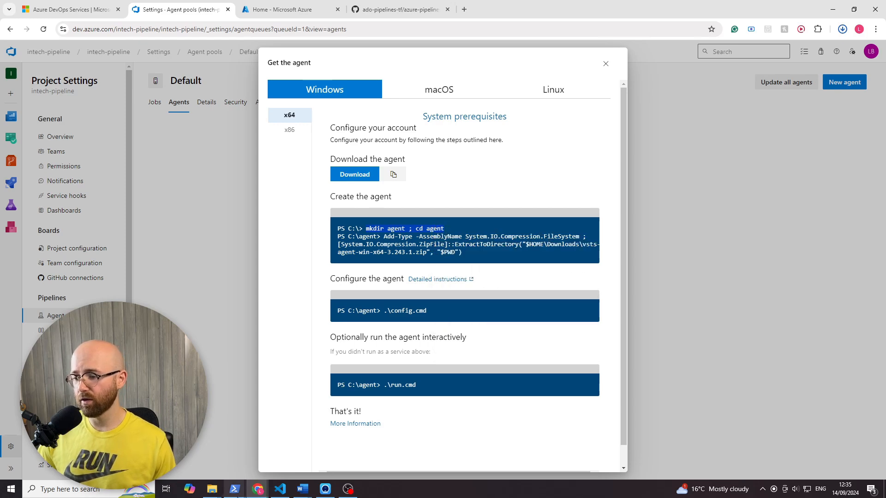
mouse_move(235, 489)
click(250, 460)
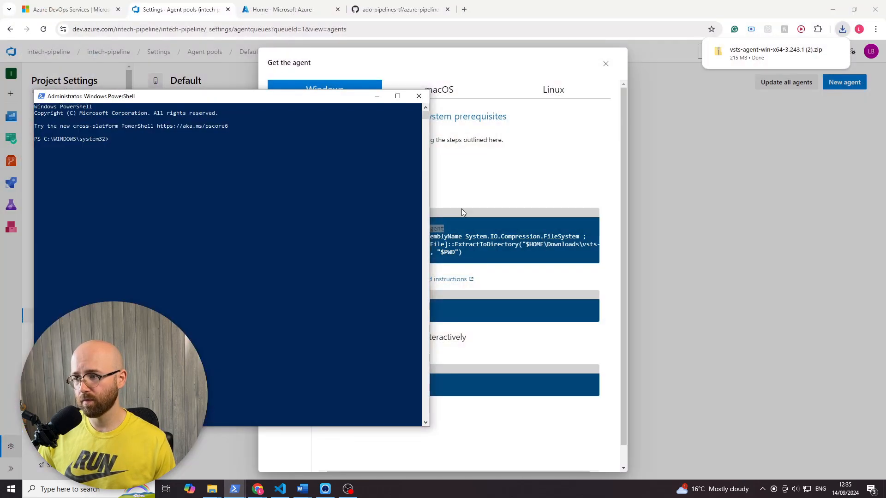
drag(355, 100, 768, 123)
- Change to the root of the C: drive with "cd ../.." and run "mkdir agent ; cd agent" in PowerShell
click(673, 240)
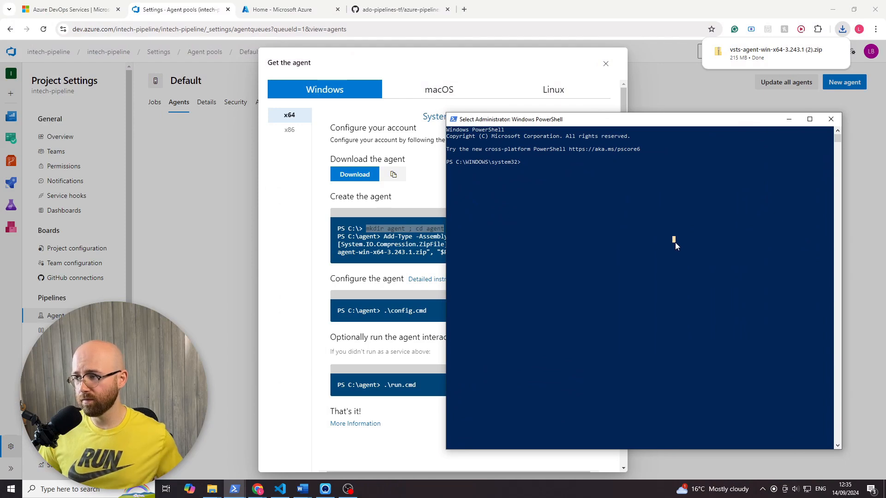
key(Escape)
text(cd )
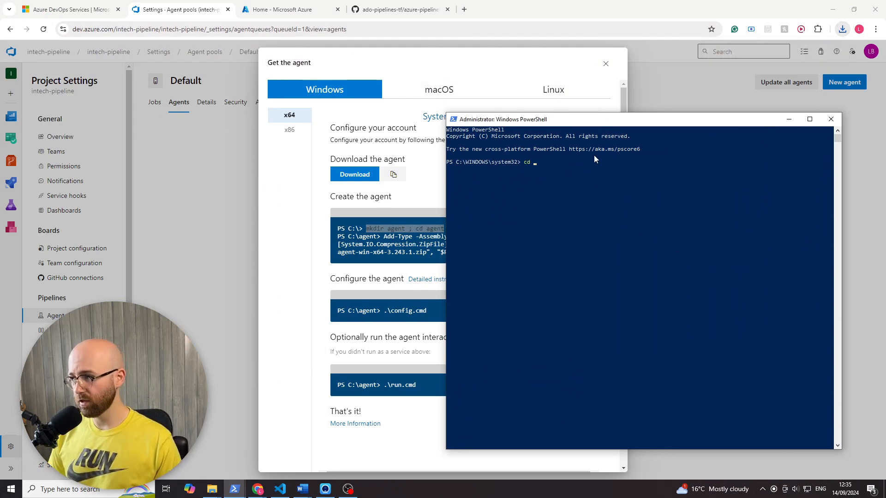
text(../..)
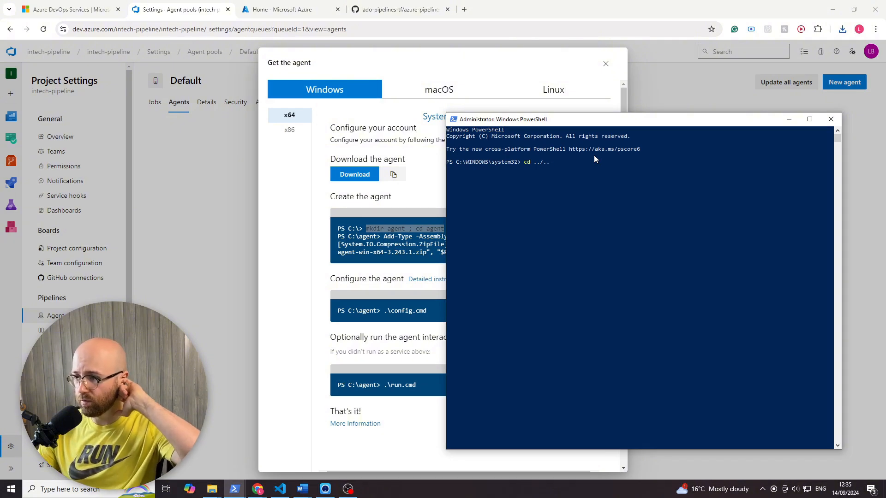
key(Return)
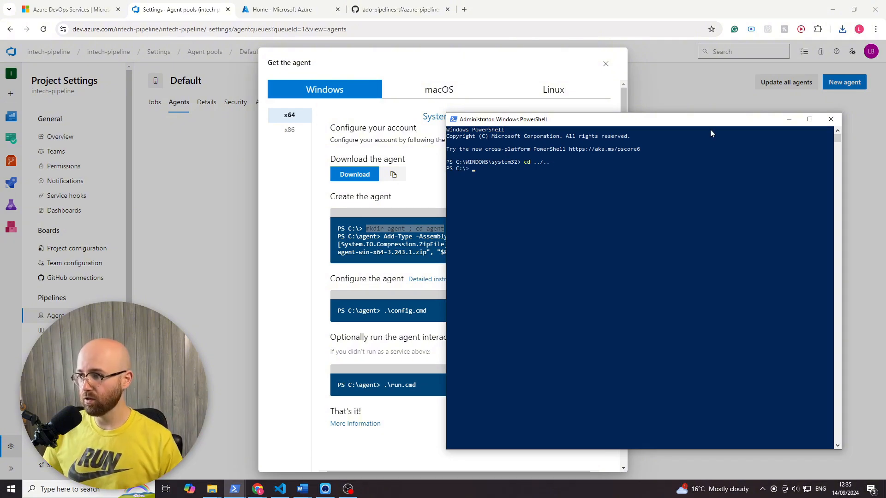
right_click(489, 192)
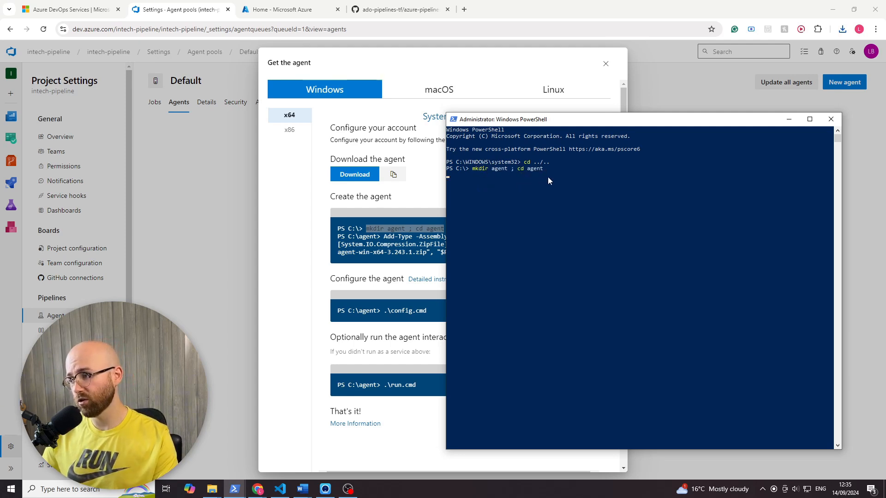
key(Return)
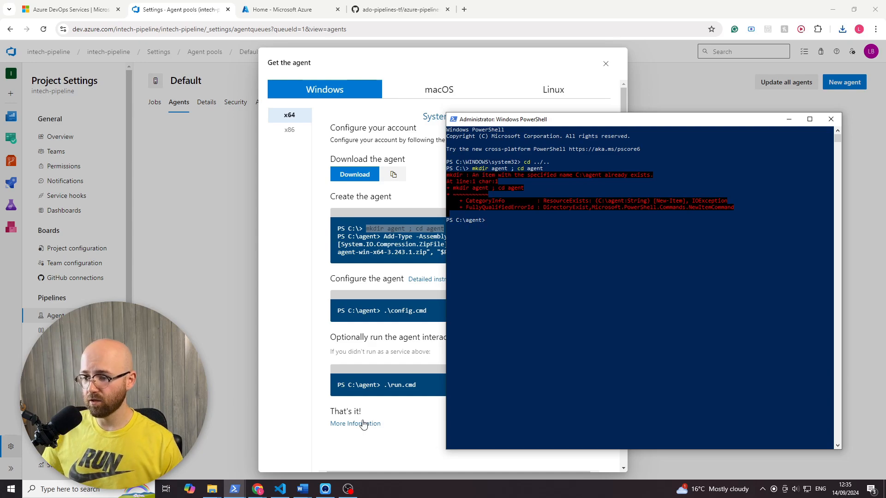
- Switch to File Explorer and try to delete the existing agent folder from the C: drive
click(211, 489)
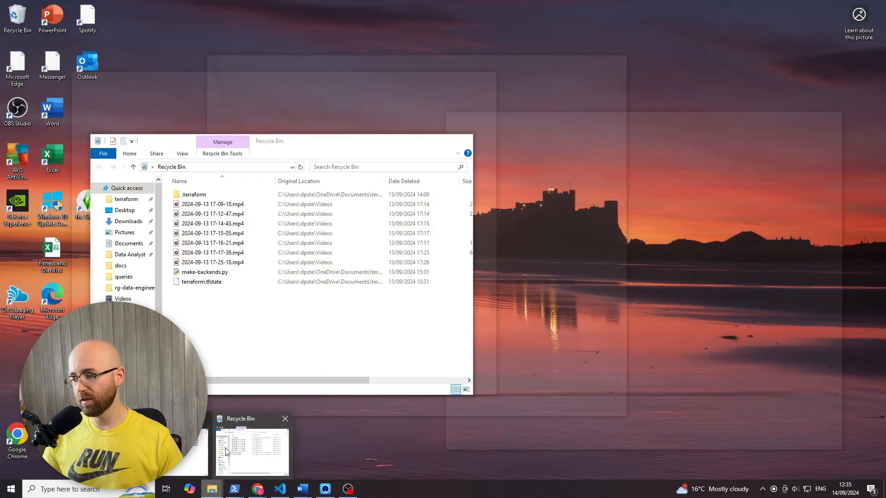
click(227, 448)
drag(311, 145, 245, 88)
click(71, 258)
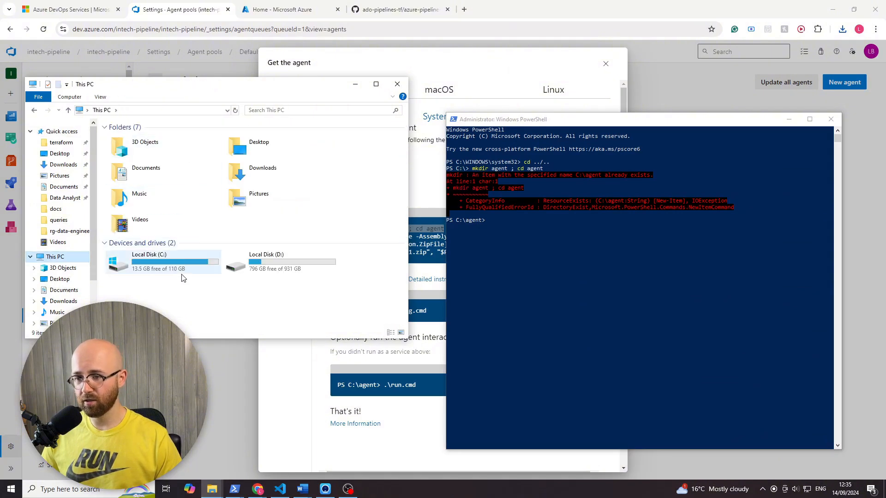
double_click(192, 259)
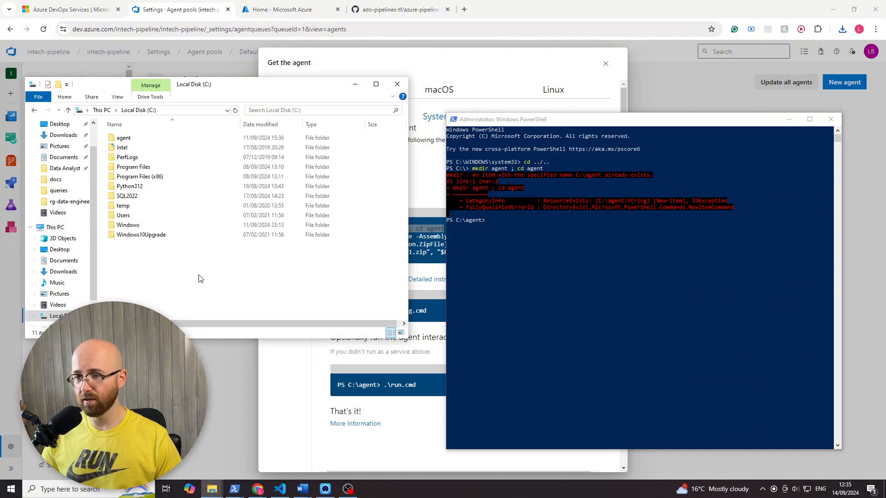
right_click(148, 138)
click(210, 311)
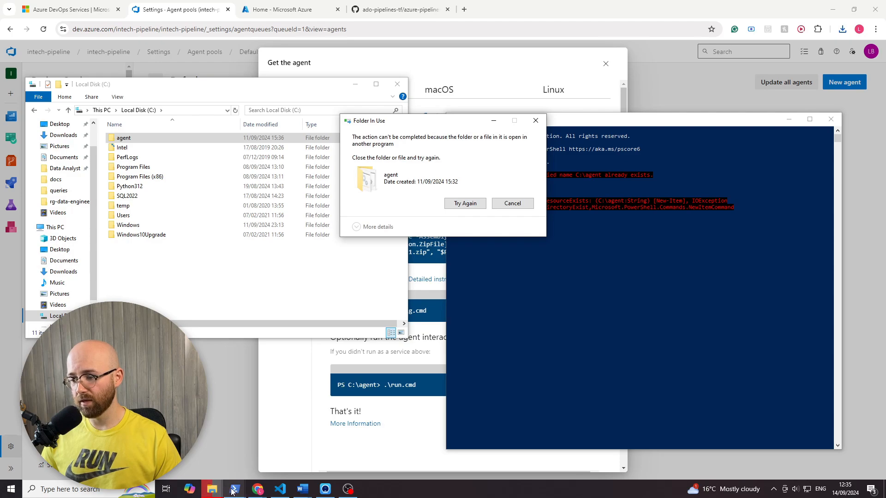
- Close the older PowerShell window that is running the agent, and retry deleting the agent folder from the C: drive
mouse_move(235, 489)
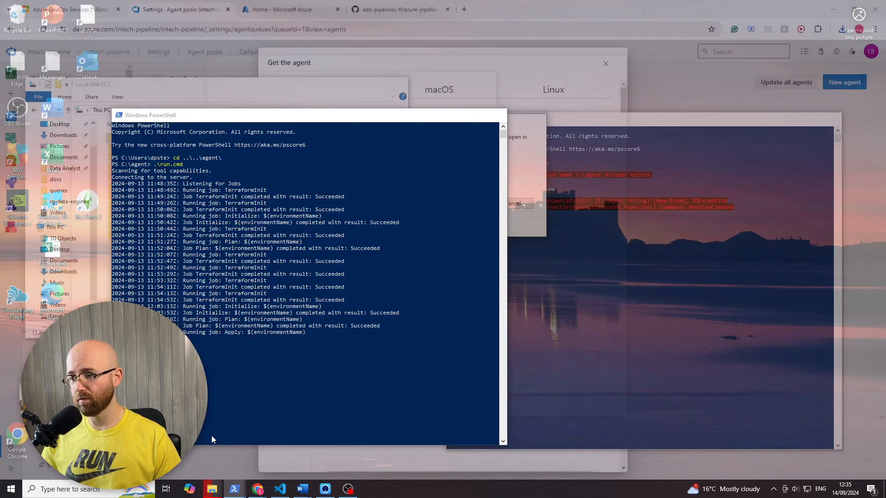
click(212, 436)
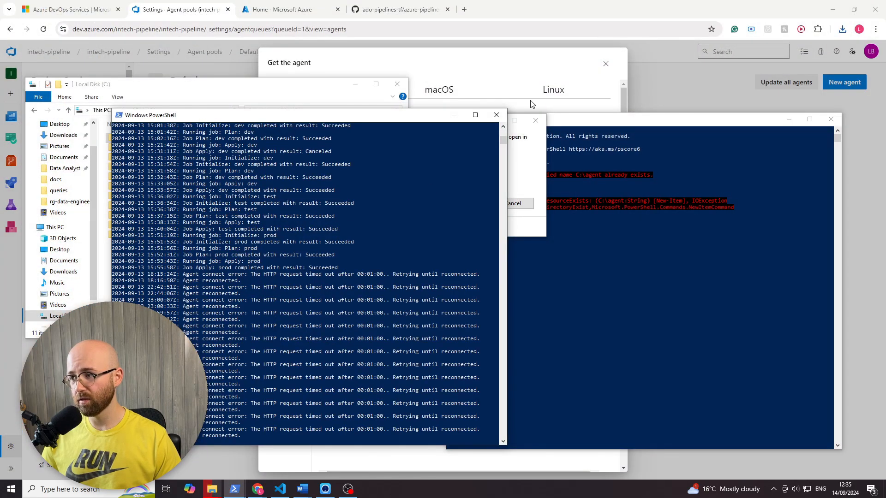
click(496, 115)
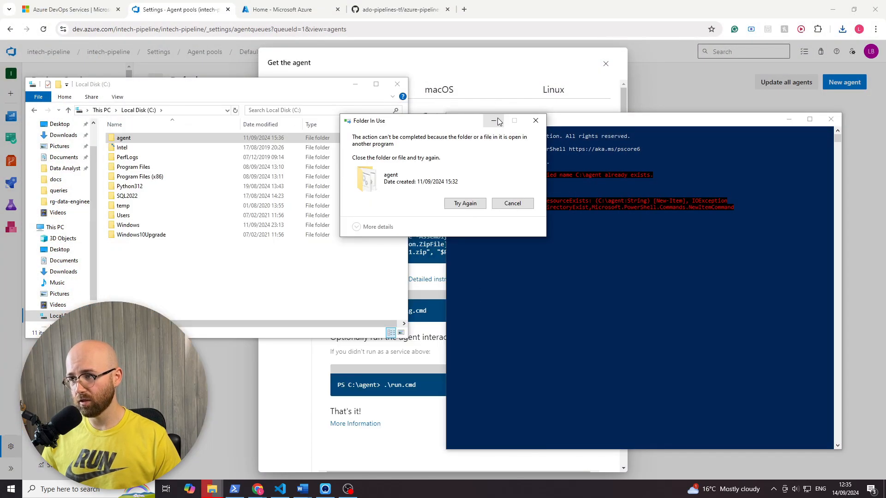
click(477, 202)
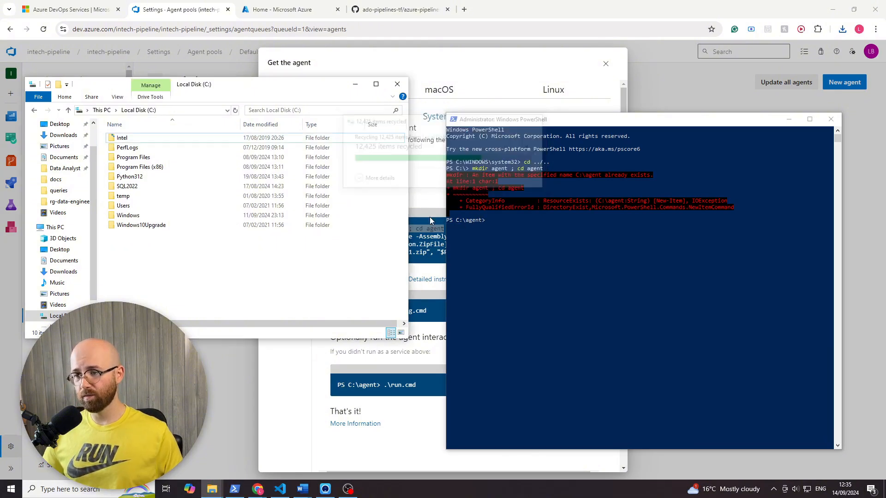
- Run "mkdir agent ; cd agent" again in the administrator PowerShell window
click(507, 256)
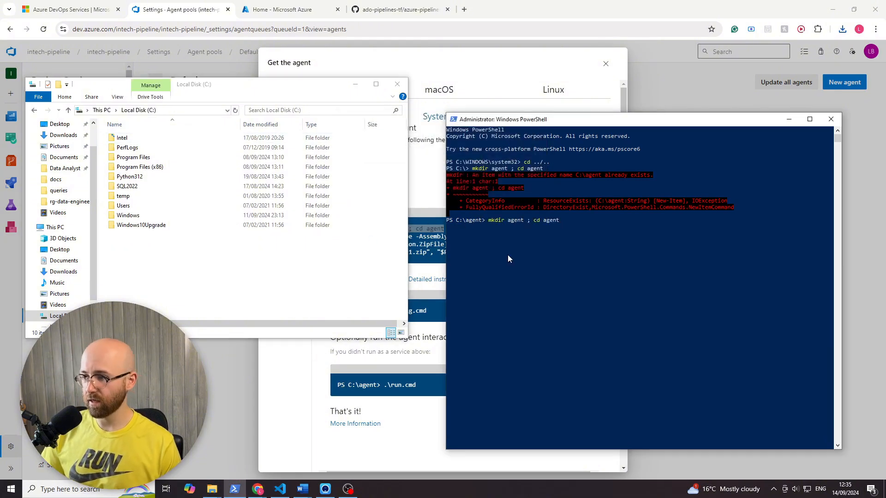
key(Return)
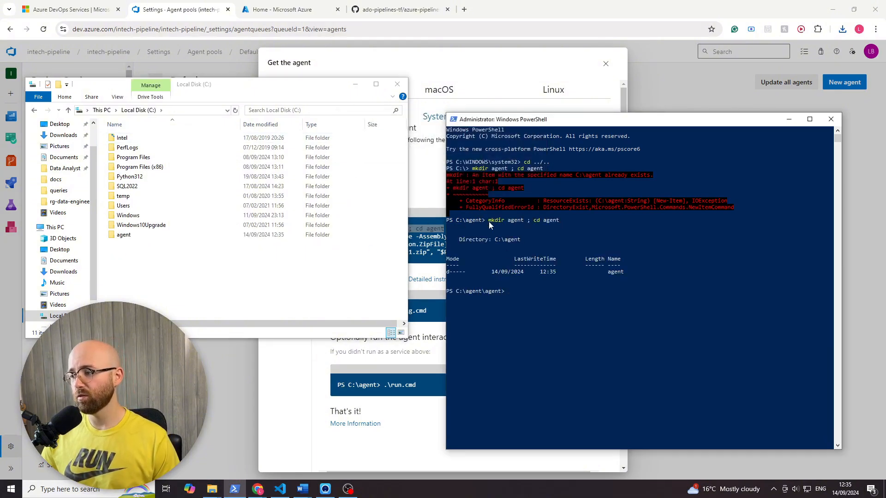
- Copy the Add-Type zip extraction command from the Create the agent section of the instructions
click(402, 60)
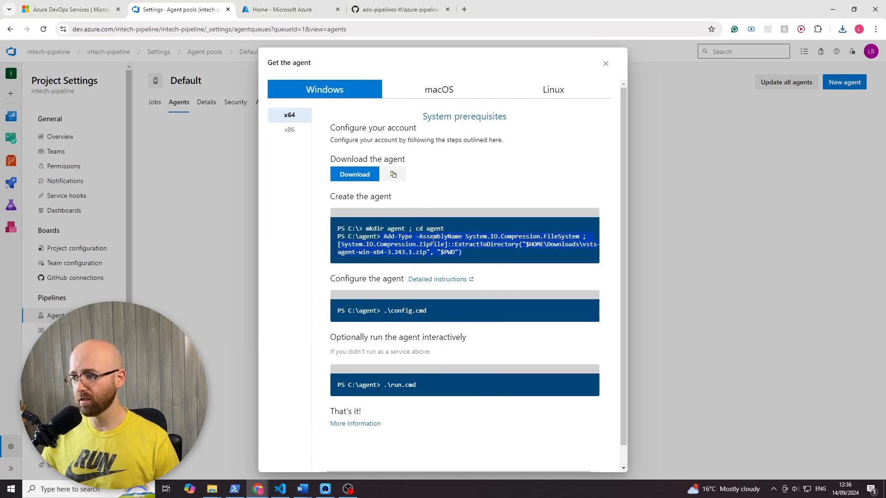
right_click(430, 239)
click(446, 249)
click(306, 252)
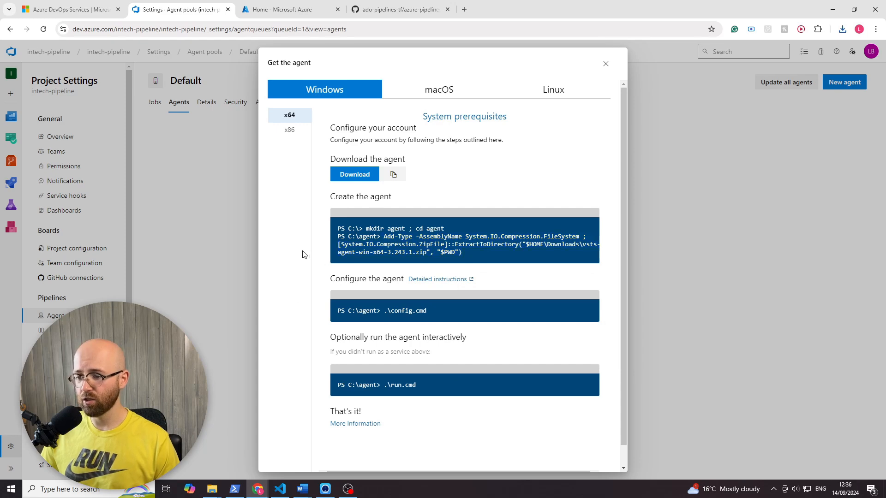
- Switch to the administrator PowerShell, list the current folder with "ls", and move up to C:\agent with "cd .."
click(234, 492)
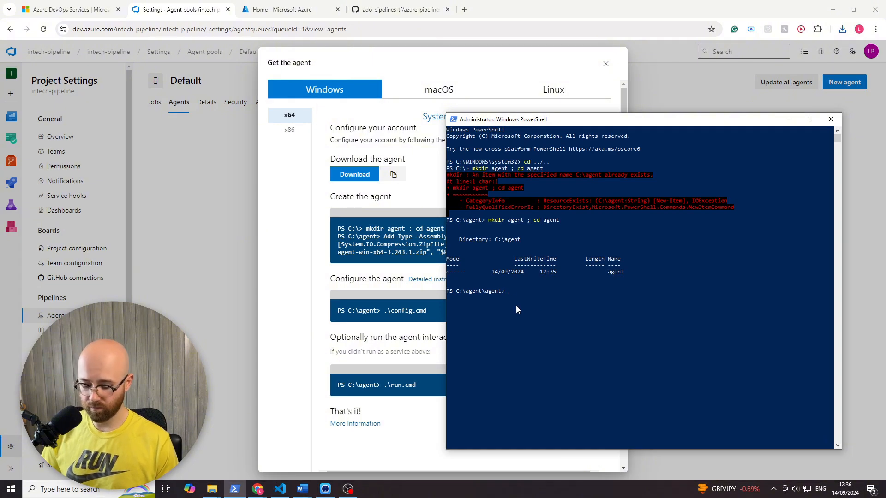
text(ls)
key(Return)
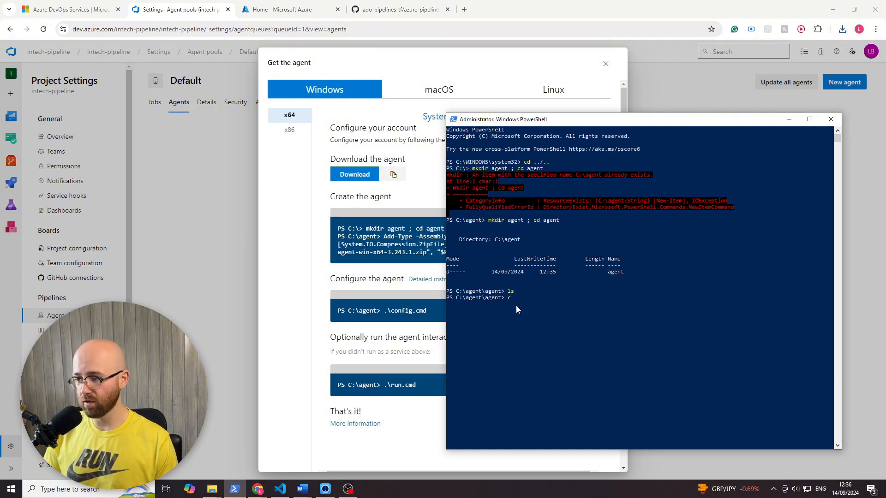
text(cd ..)
key(Return)
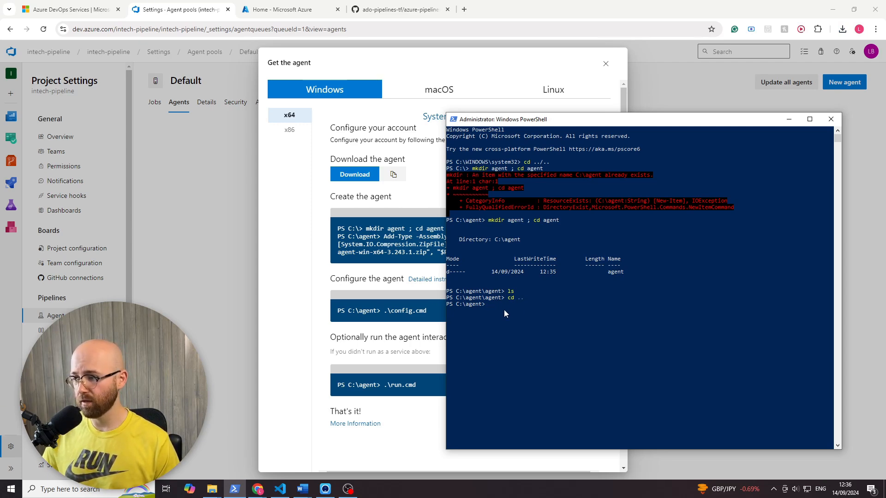
- Copy the Add-Type command that extracts vsts-agent-win-x64-3.243.1.zip from the instructions and run it in PowerShell at C:\agent
click(375, 233)
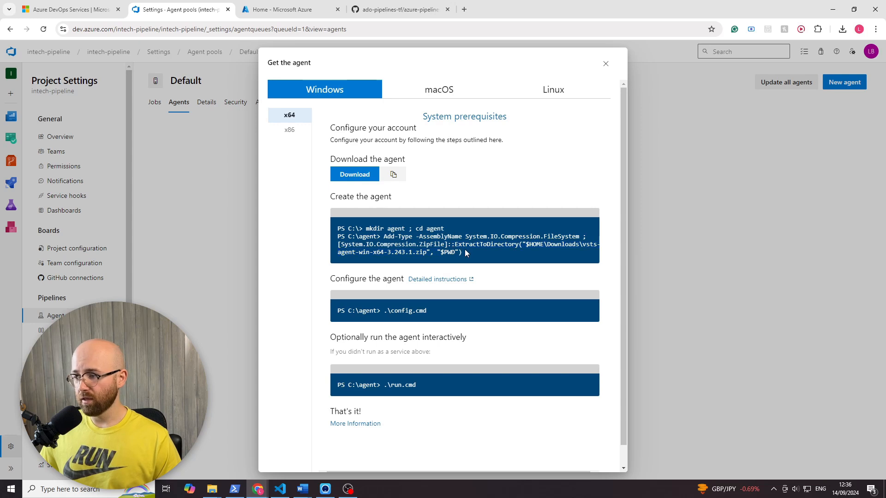
drag(439, 253, 386, 242)
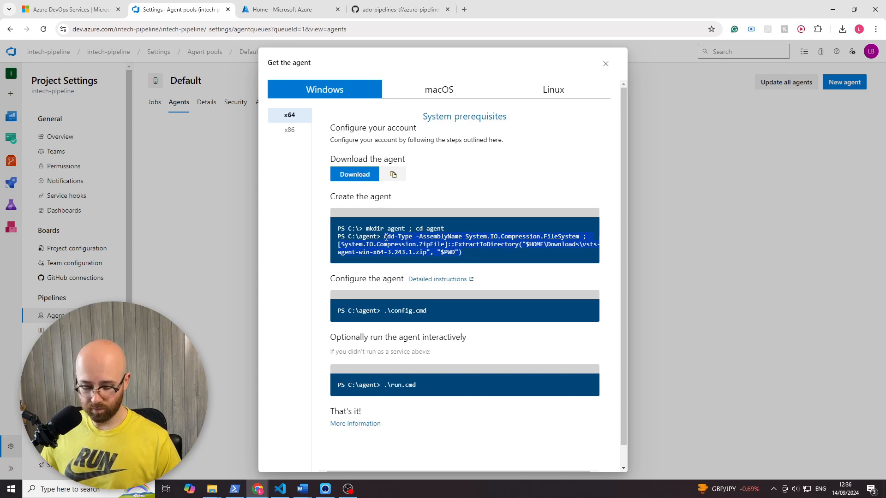
right_click(392, 240)
click(419, 245)
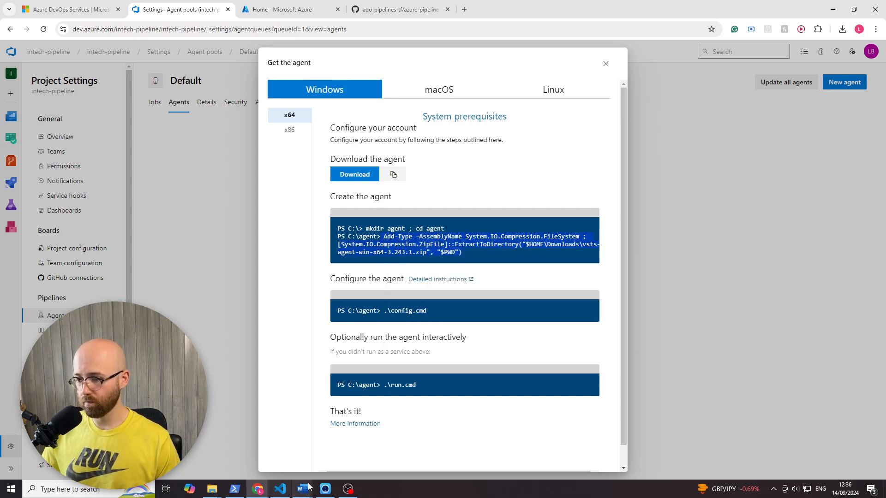
click(235, 490)
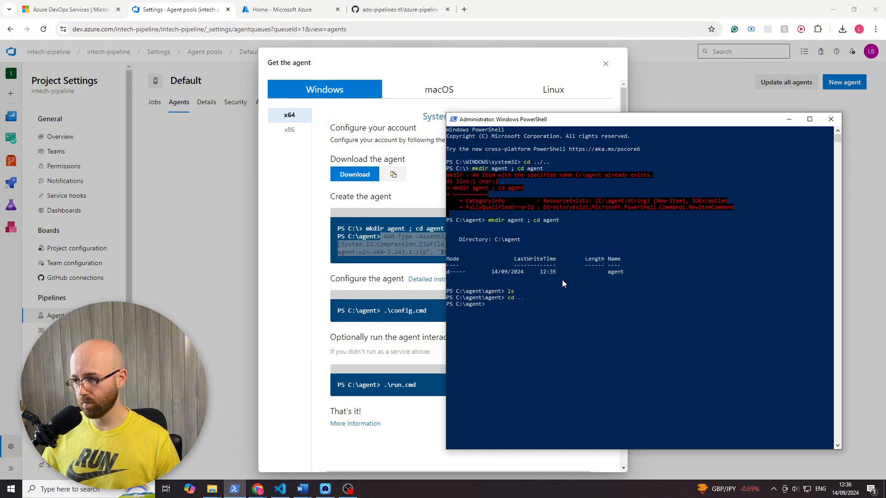
right_click(511, 334)
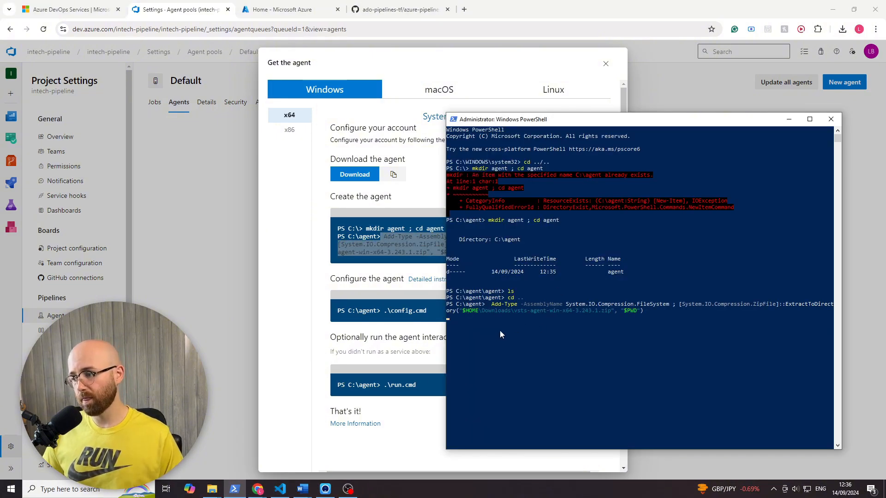
- Open C:\agent in File Explorer and delete the nested agent folder inside it
mouse_move(212, 489)
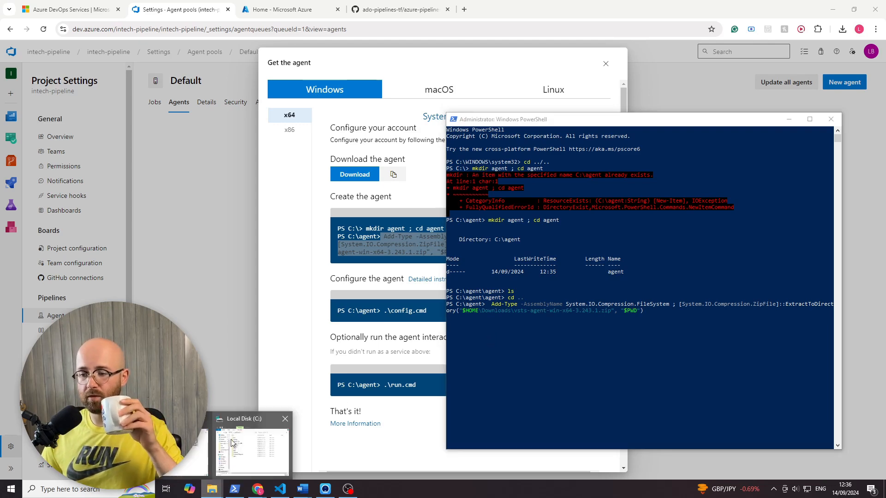
click(225, 451)
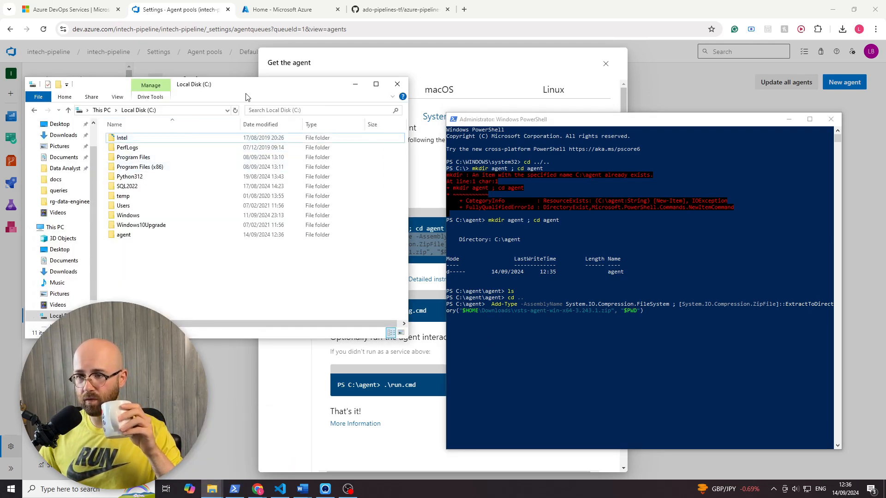
double_click(166, 234)
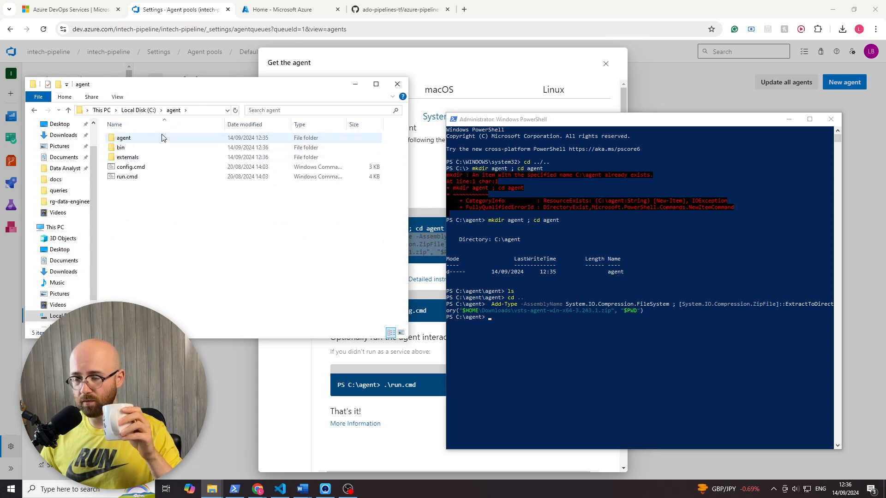
right_click(161, 134)
click(210, 308)
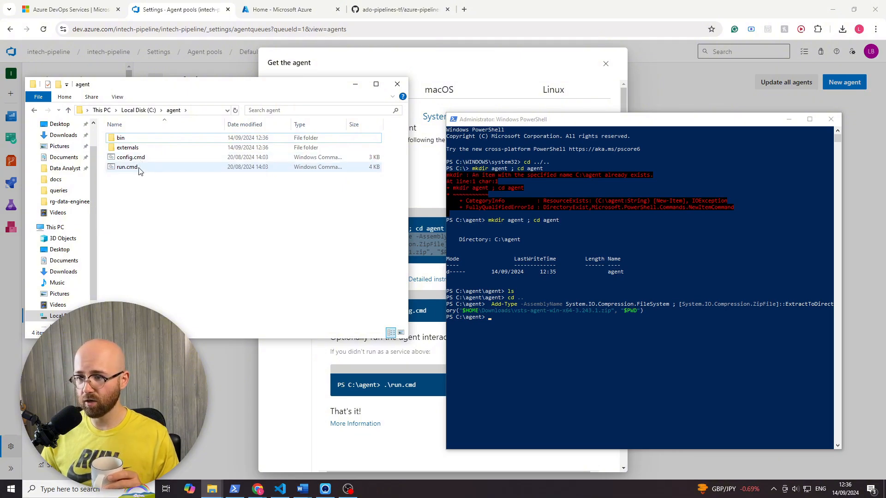
- Look inside the extracted bin folder, go back to the agent folder, and shift the File Explorer window aside
double_click(239, 139)
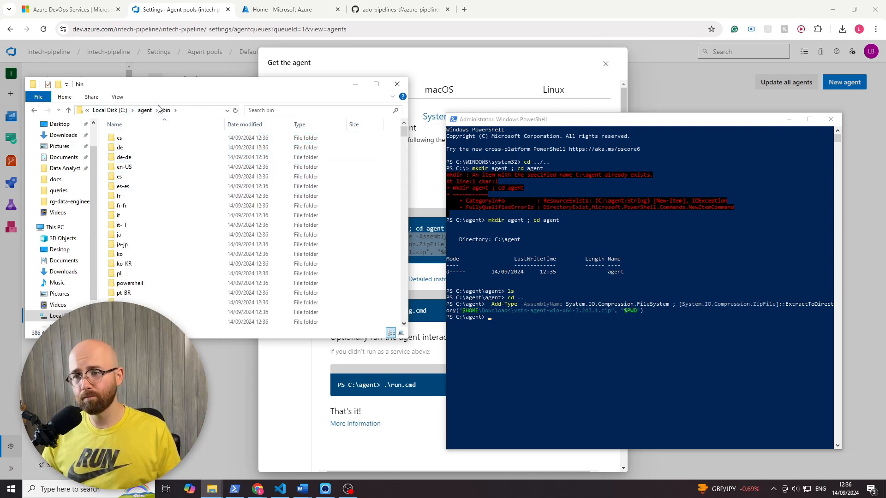
click(144, 110)
drag(198, 80, 171, 79)
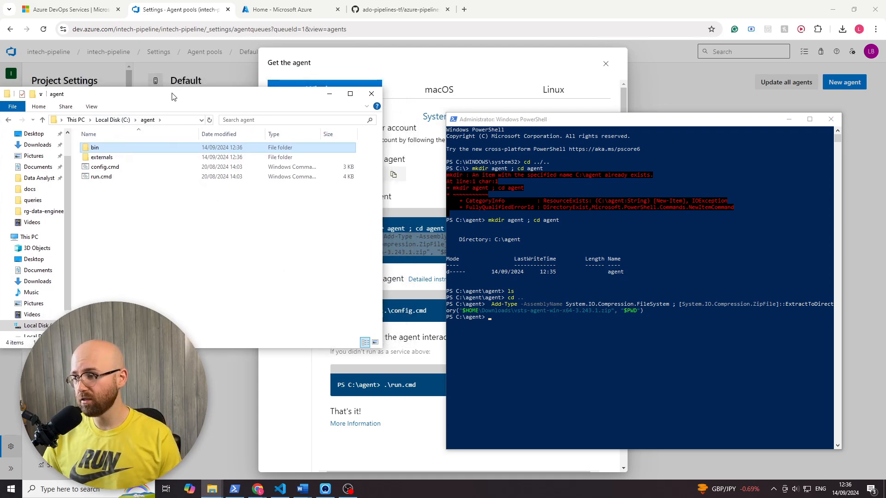
- Check the Configure the agent command in the instructions and run ".\config.cmd" in the administrator PowerShell at C:\agent
click(437, 250)
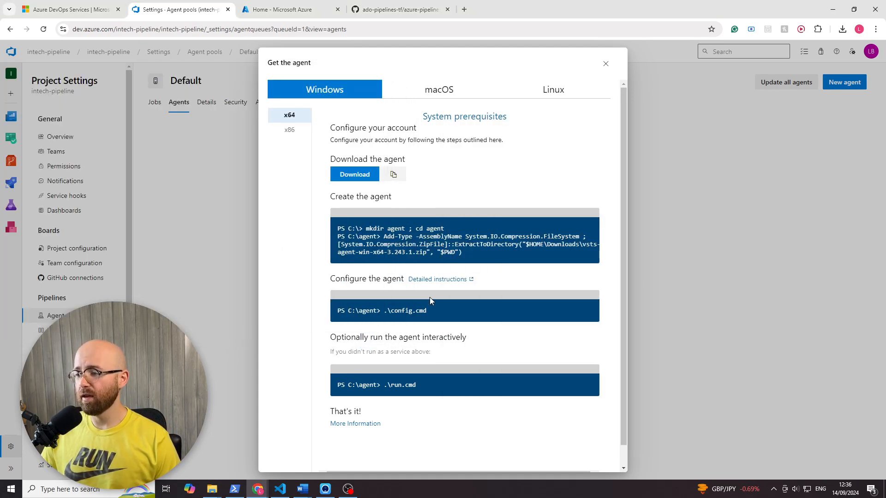
click(377, 312)
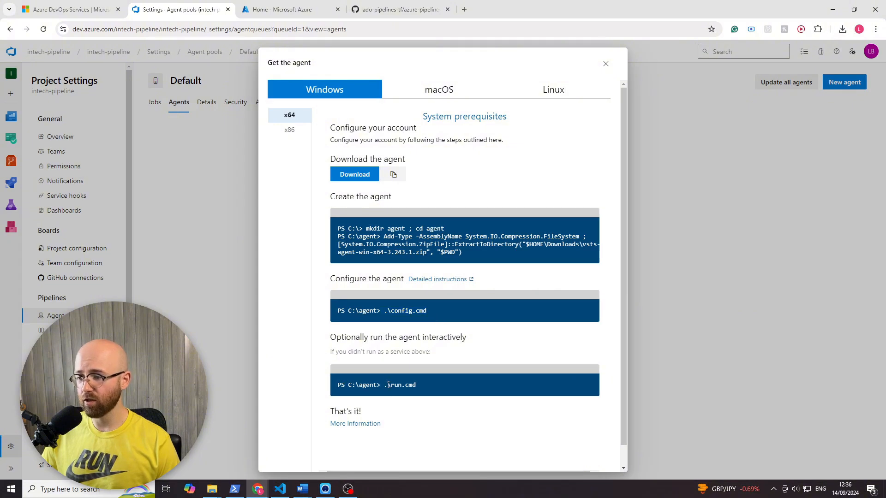
click(235, 489)
click(496, 383)
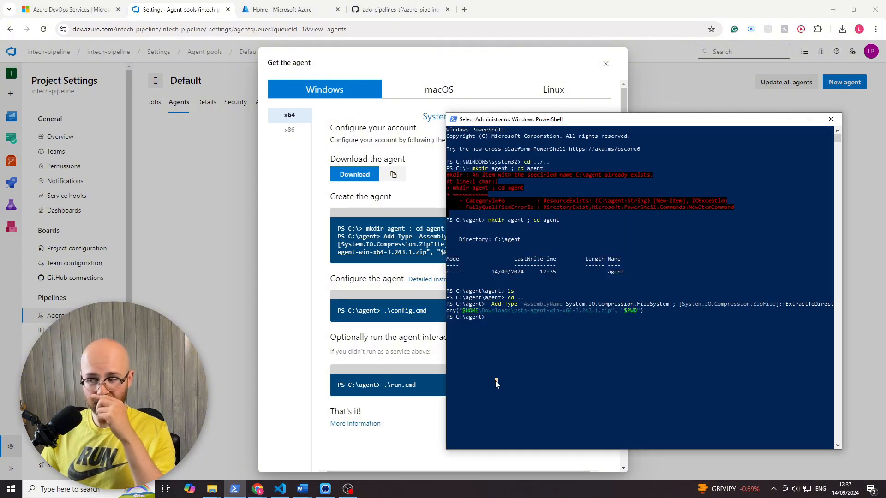
key(Escape)
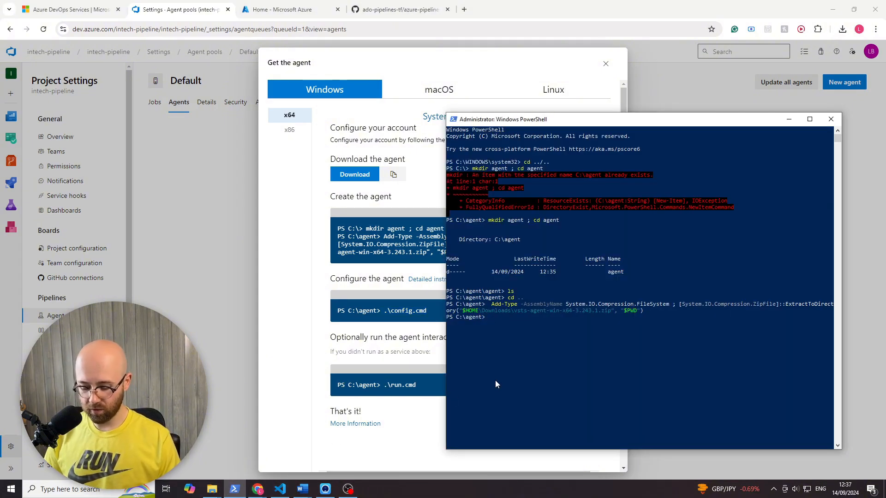
text(.\config.cmd)
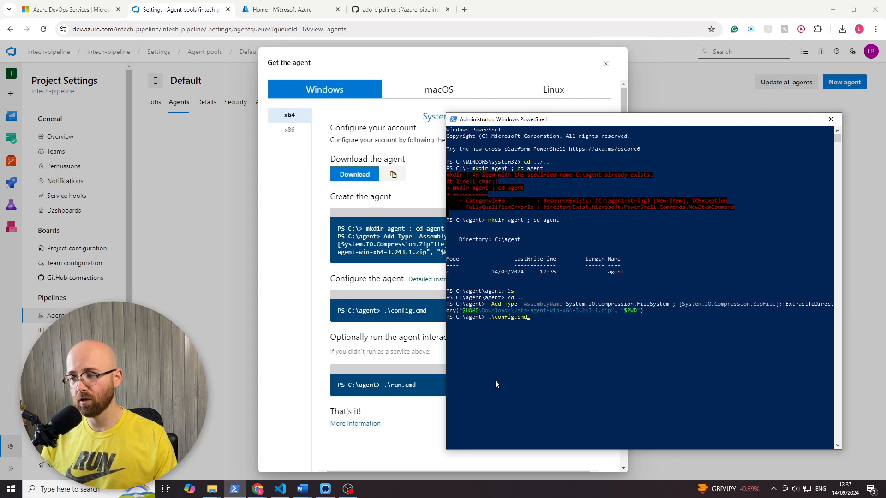
key(BackSpace)
key(BackSpace)
key(BackSpace)
key(BackSpace)
key(BackSpace)
key(BackSpace)
key(BackSpace)
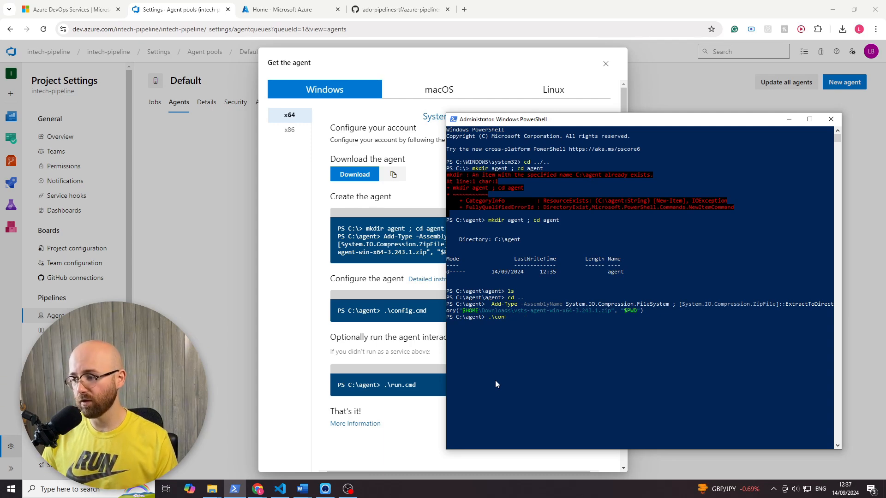
key(Tab)
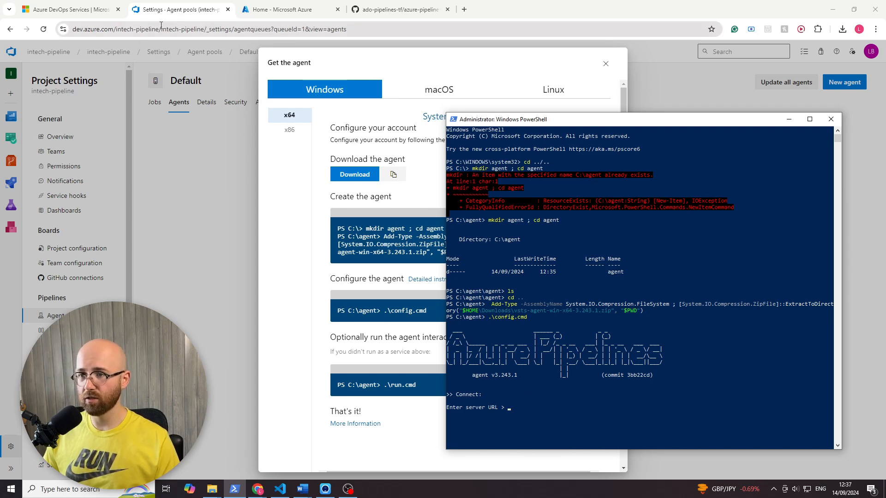
drag(158, 30, 91, 30)
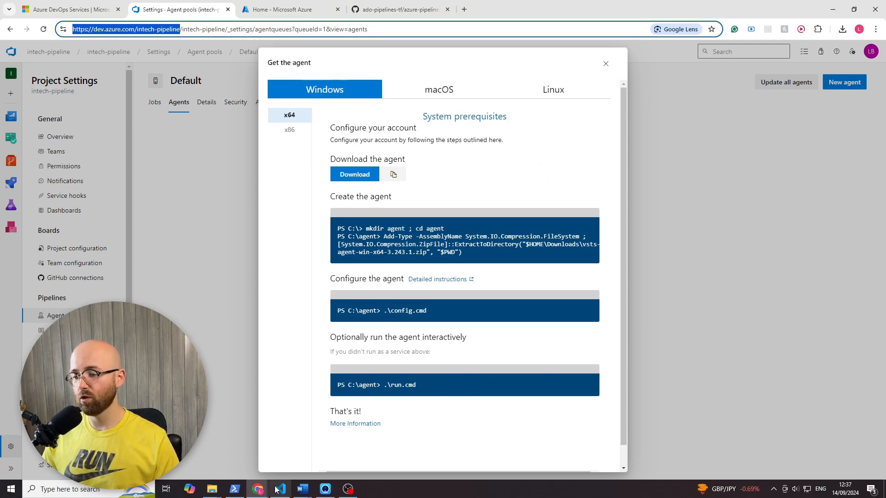
click(235, 489)
right_click(583, 390)
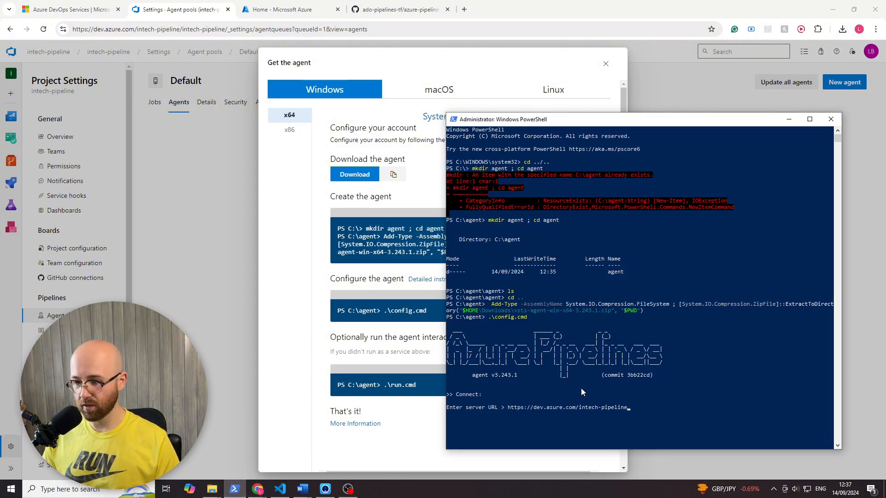
key(Return)
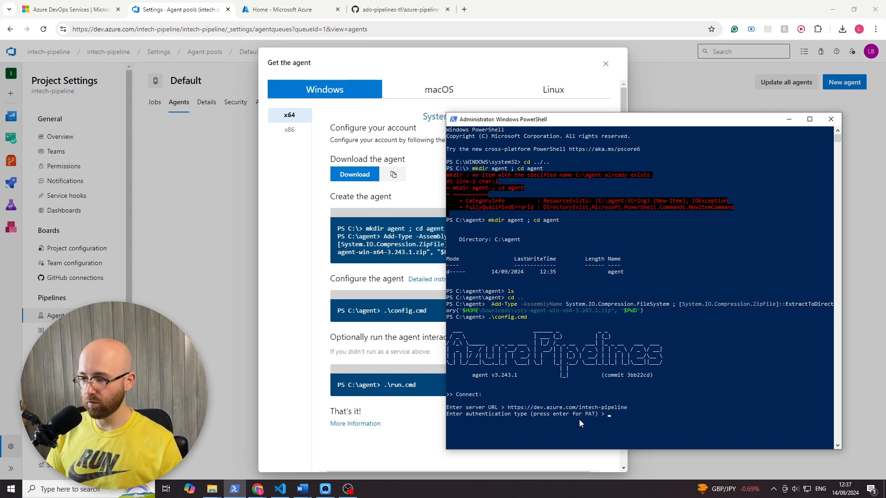
key(Return)
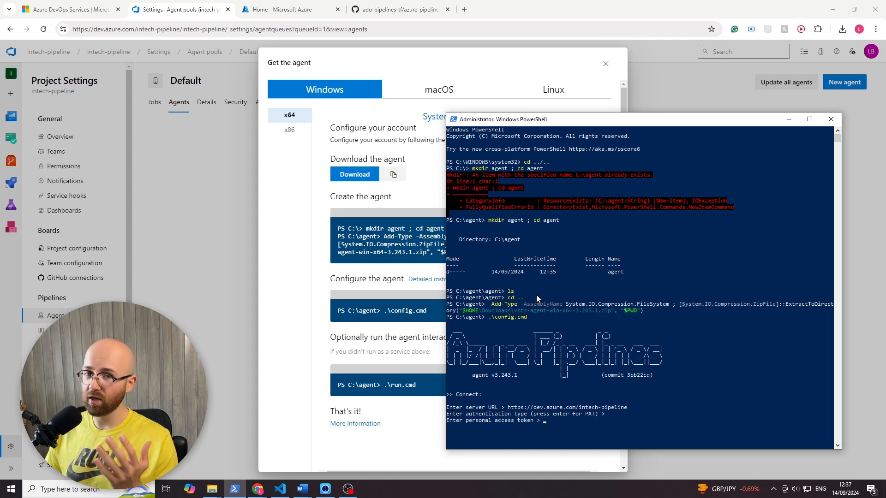
- Close the agent instructions in Azure DevOps and open the Personal access tokens page of the user settings
click(607, 75)
click(607, 67)
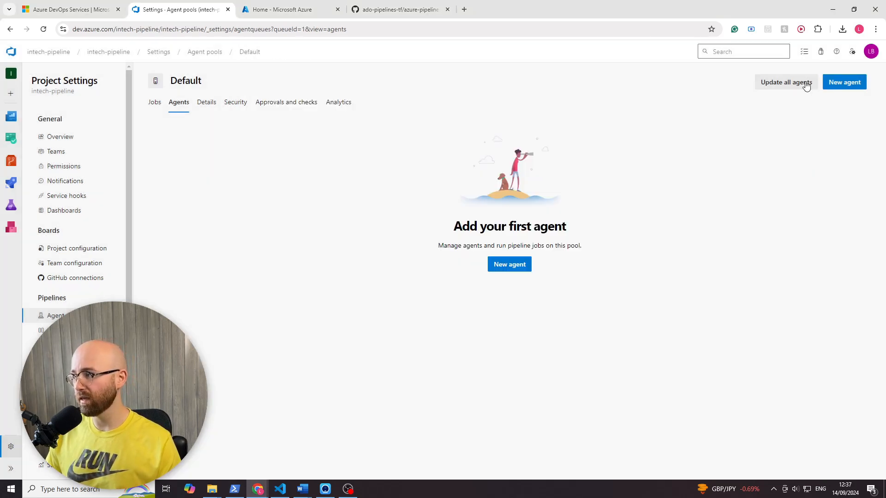
click(853, 52)
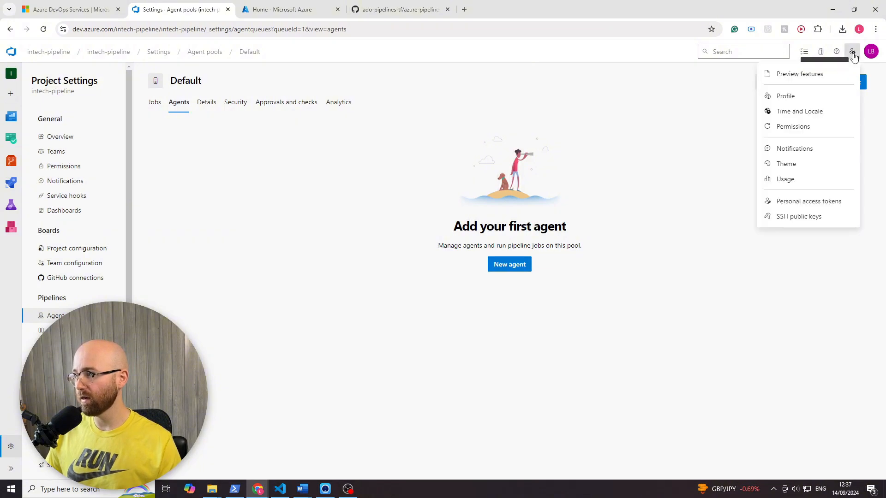
click(808, 206)
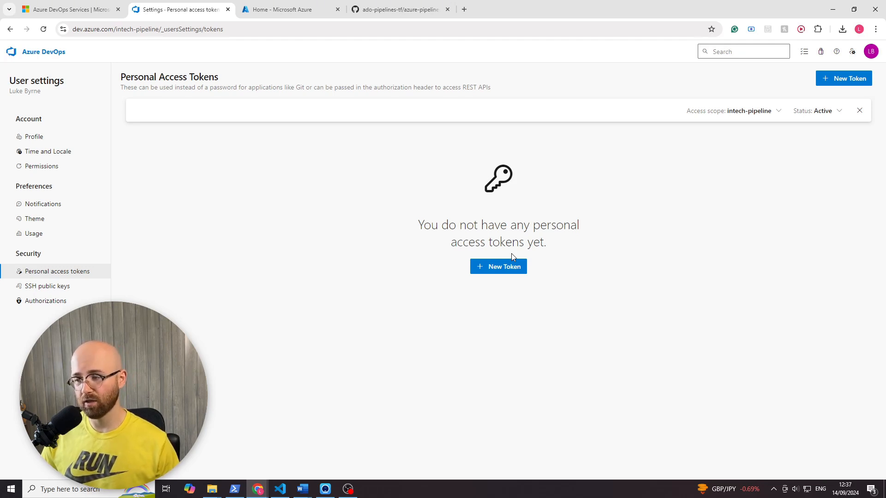
- Create a personal access token named intech-pipeline-tut for the intech-pipeline organization with 30 days expiration and full access
click(508, 265)
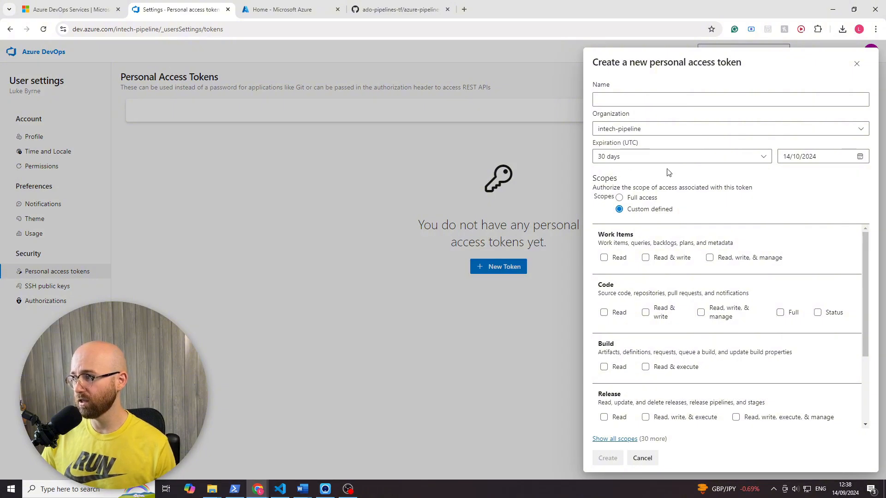
click(676, 156)
click(676, 157)
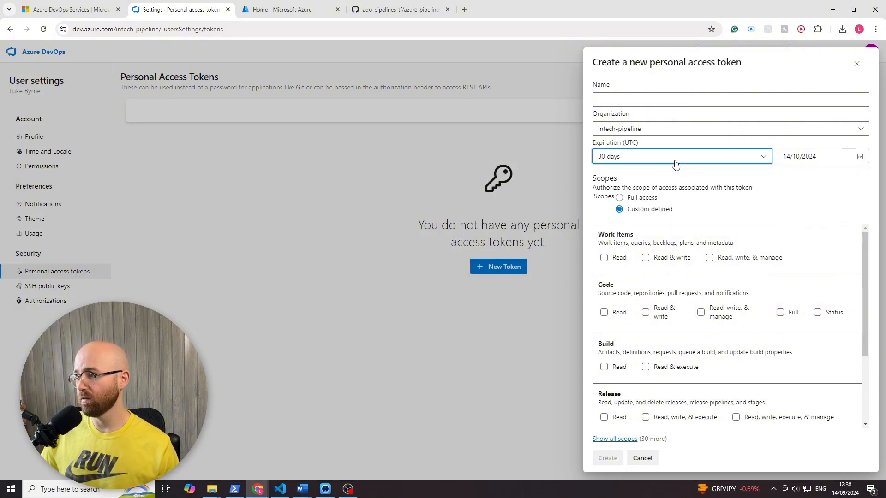
click(631, 199)
click(668, 101)
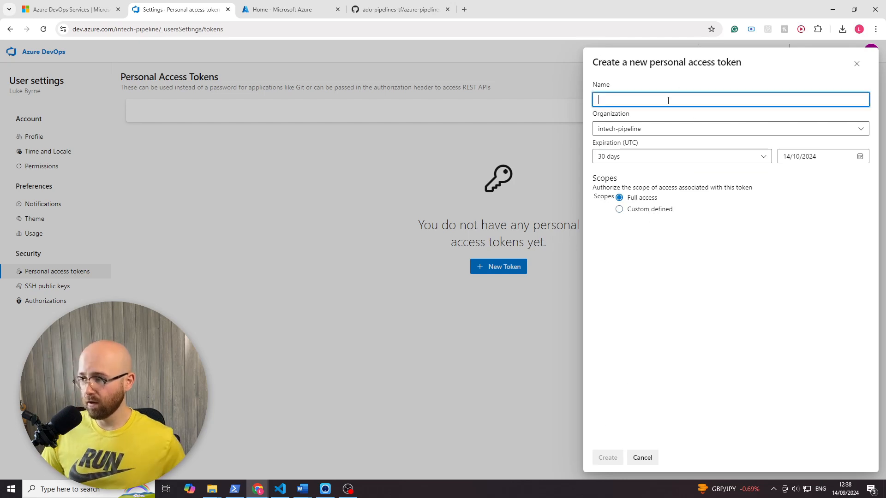
text(tech-p)
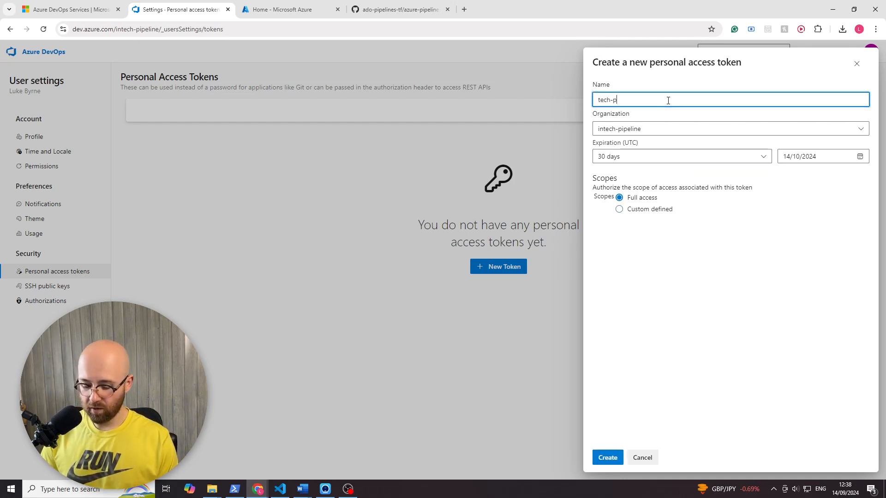
text(ipeline)
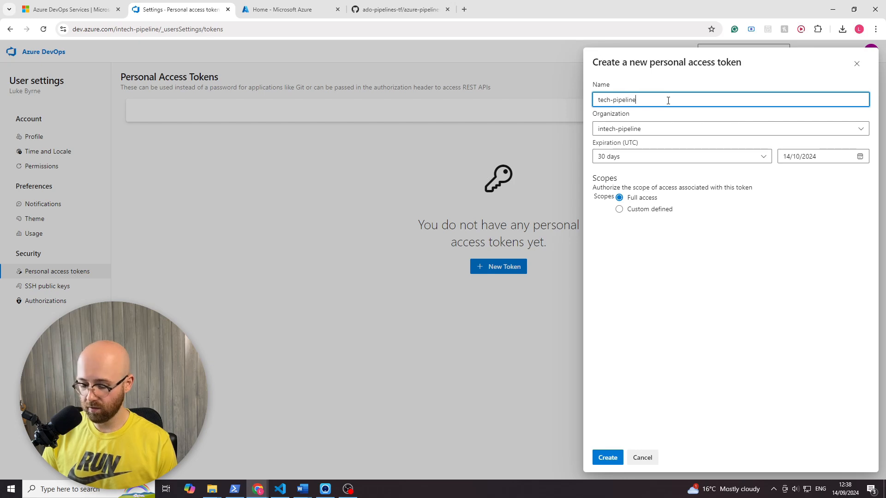
text(-tut)
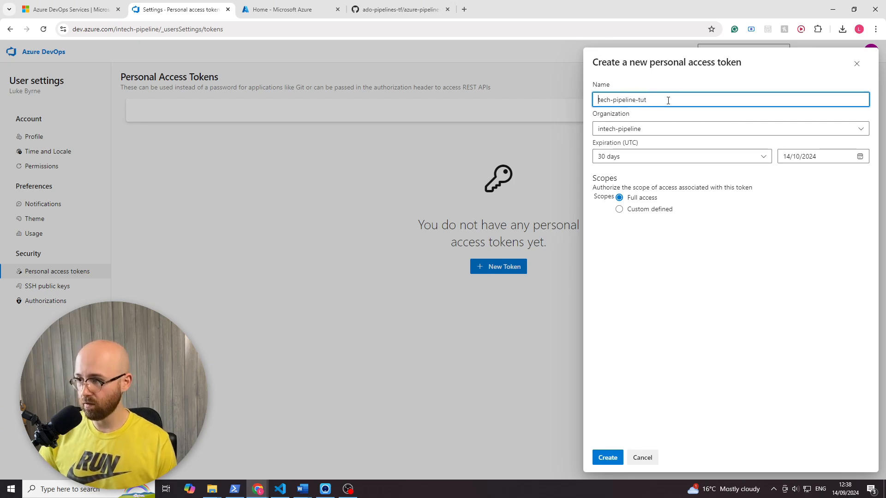
key(Home)
text(in)
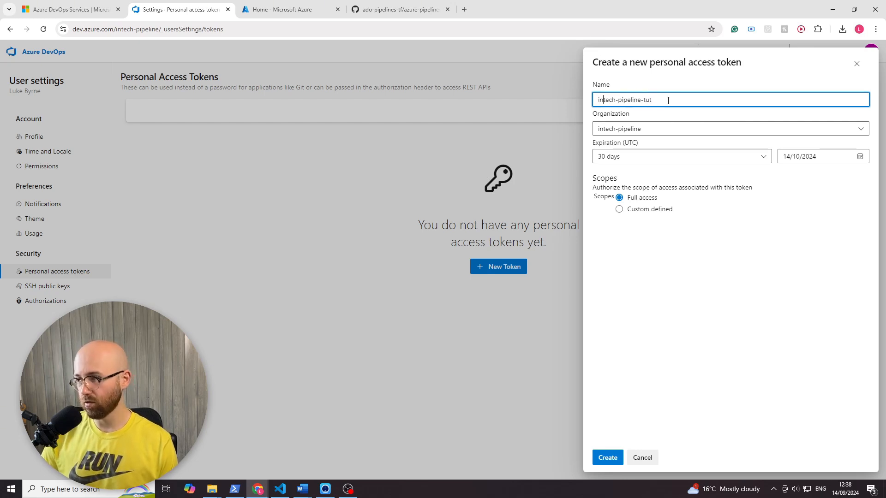
click(602, 453)
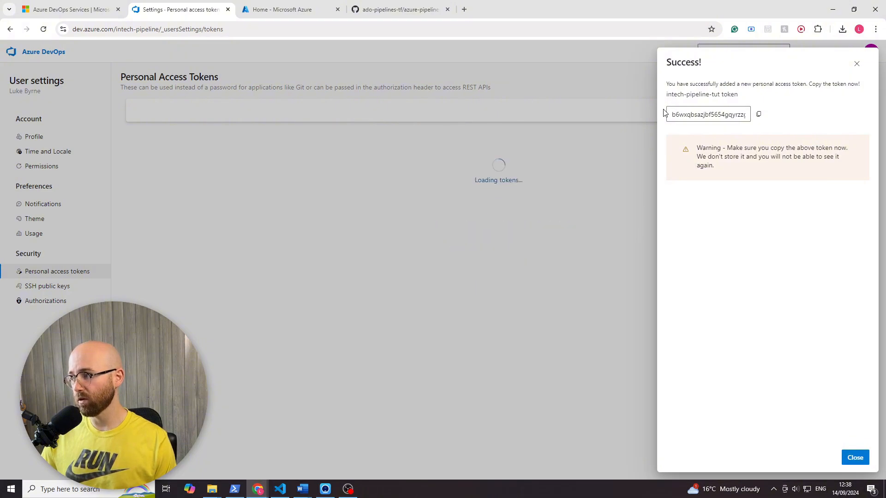
- Copy the new personal access token into the agent configuration's token prompt in PowerShell, submit it, and close the token details in the browser
click(759, 114)
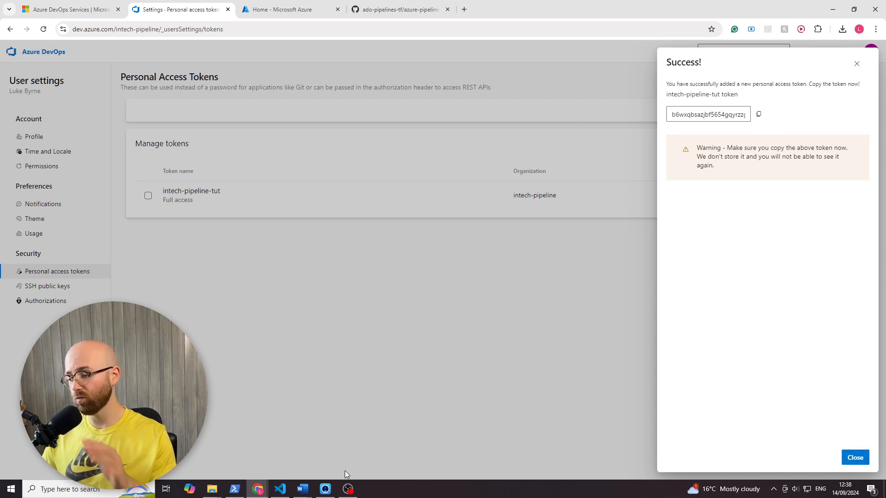
click(239, 492)
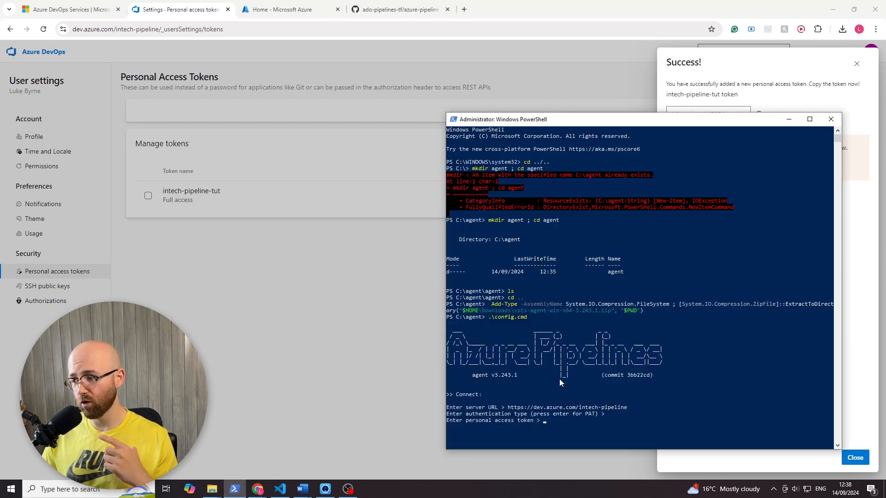
click(572, 420)
right_click(572, 421)
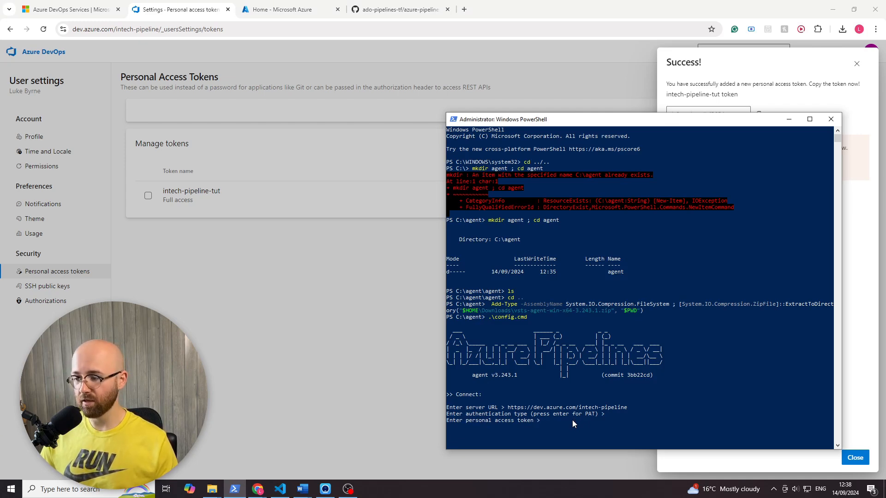
drag(683, 123, 475, 89)
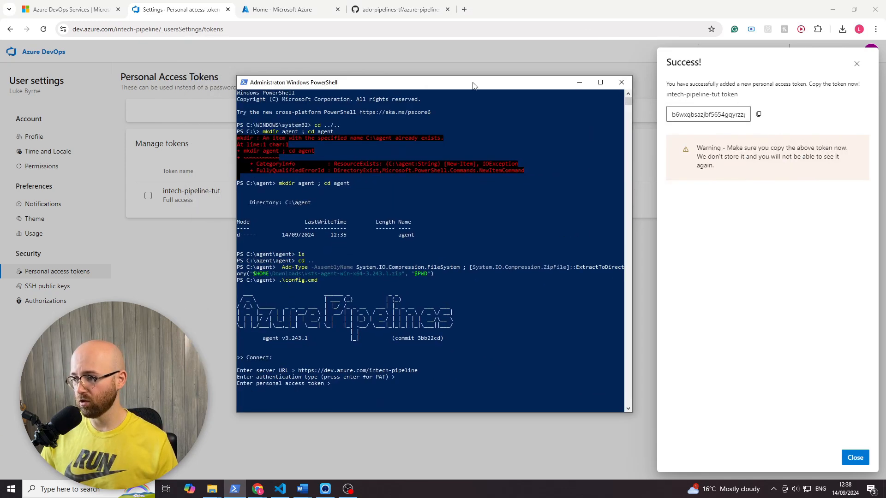
click(758, 114)
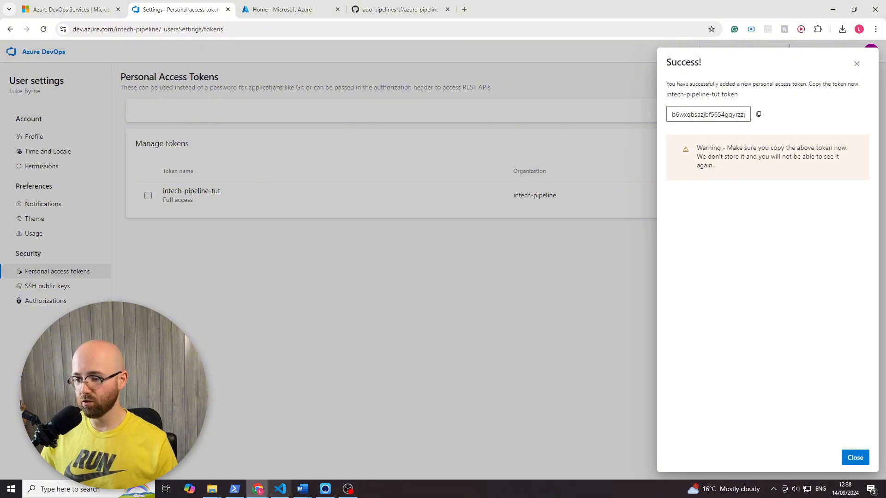
click(235, 489)
click(452, 346)
right_click(452, 347)
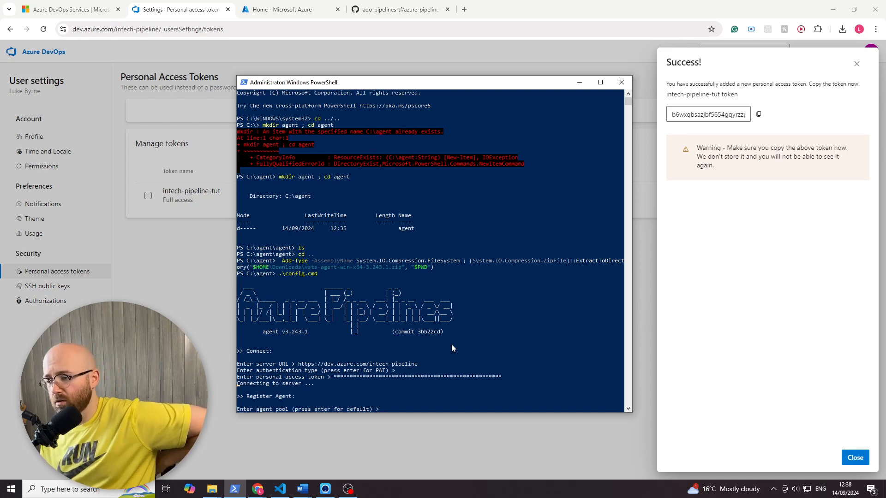
click(779, 224)
click(845, 452)
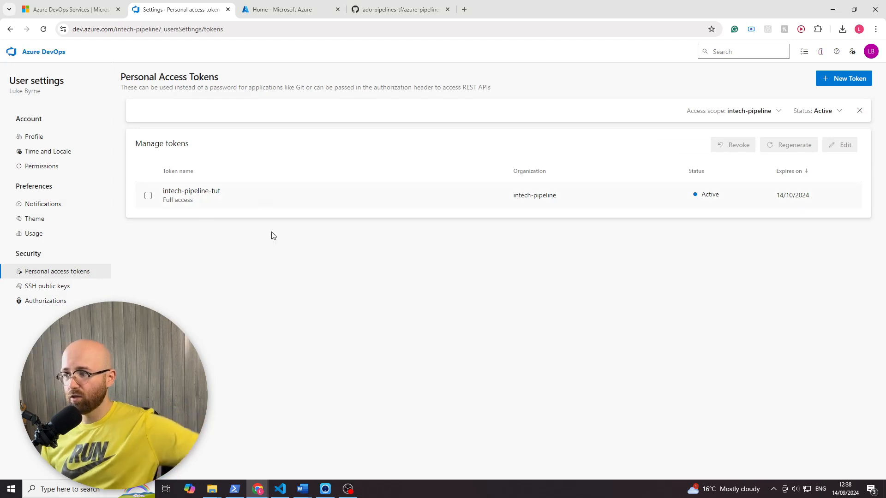
- Finish the agent configuration in PowerShell with the default pool, agent name and _work folder, declining both run as service and autologon
mouse_move(239, 493)
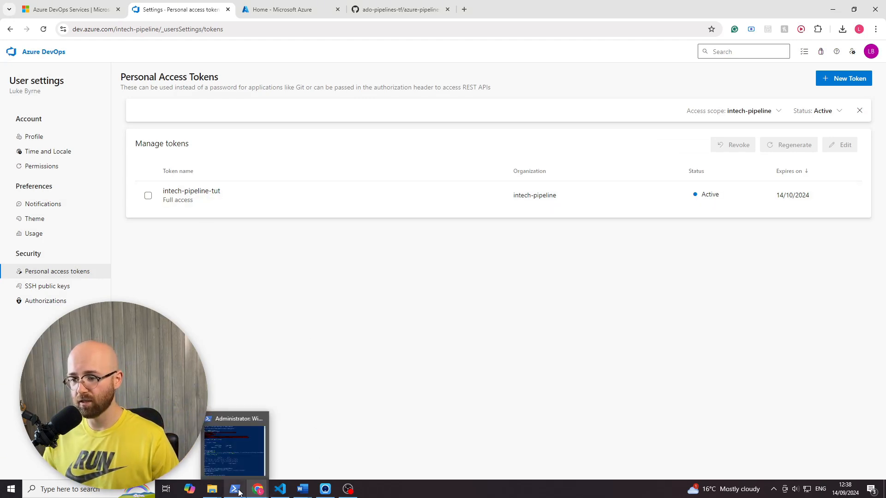
click(236, 450)
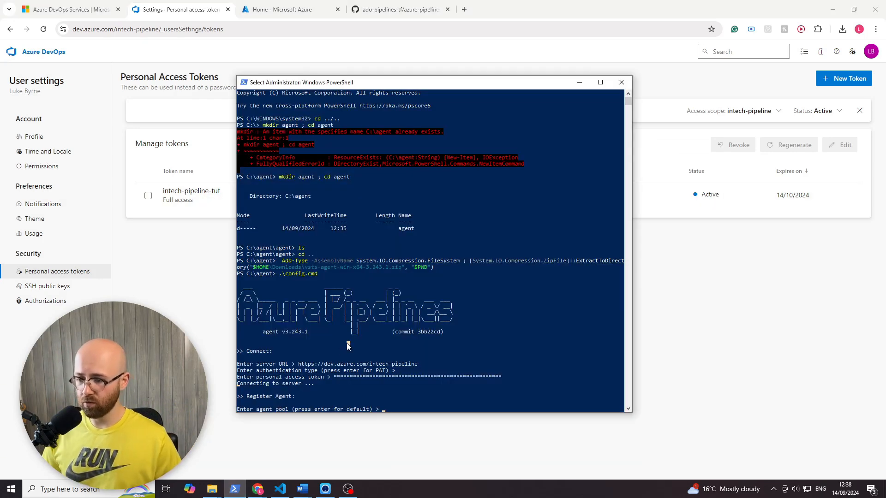
key(Return)
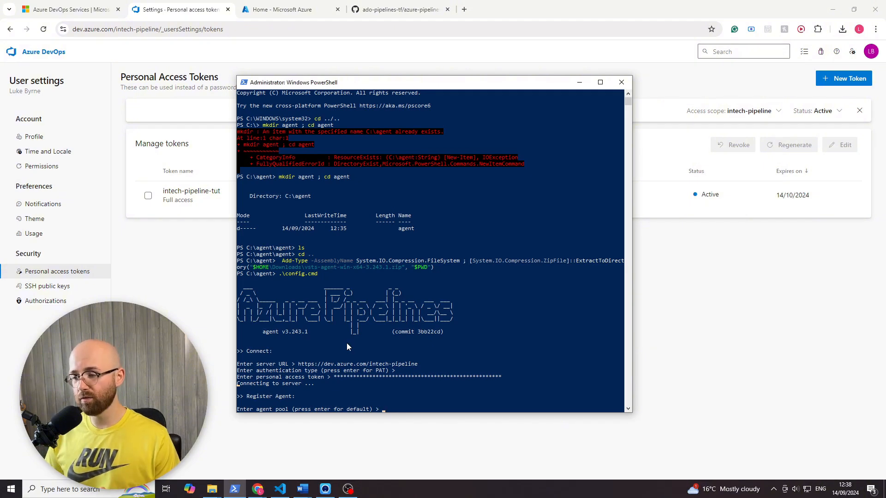
key(Return)
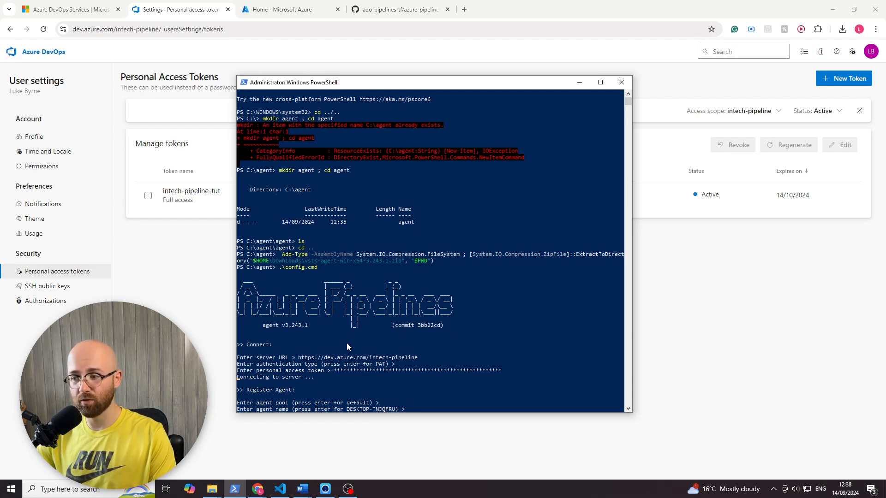
key(Return)
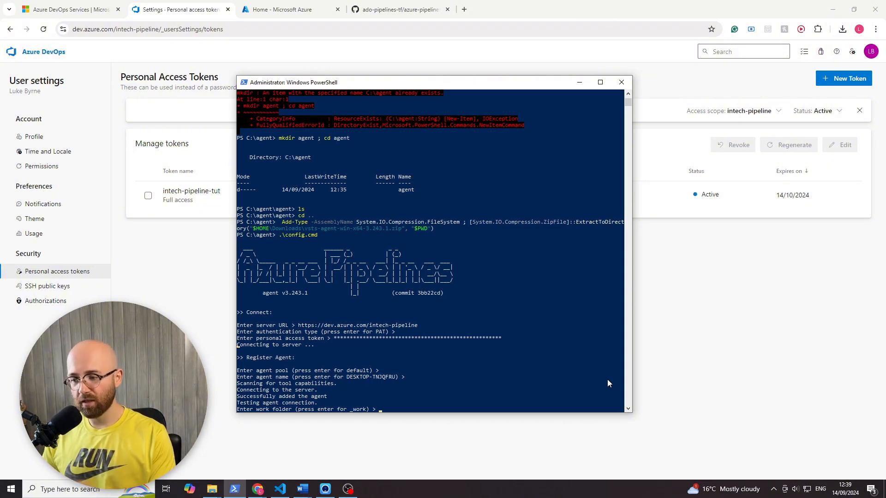
key(Return)
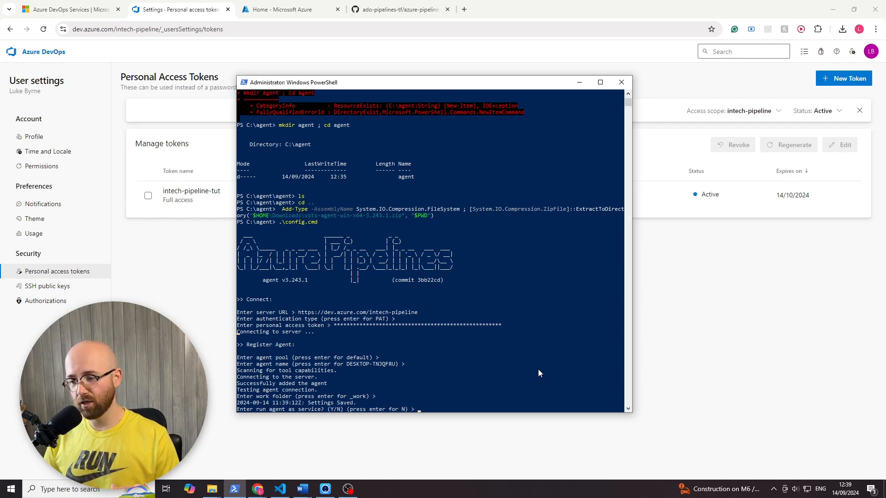
key(Return)
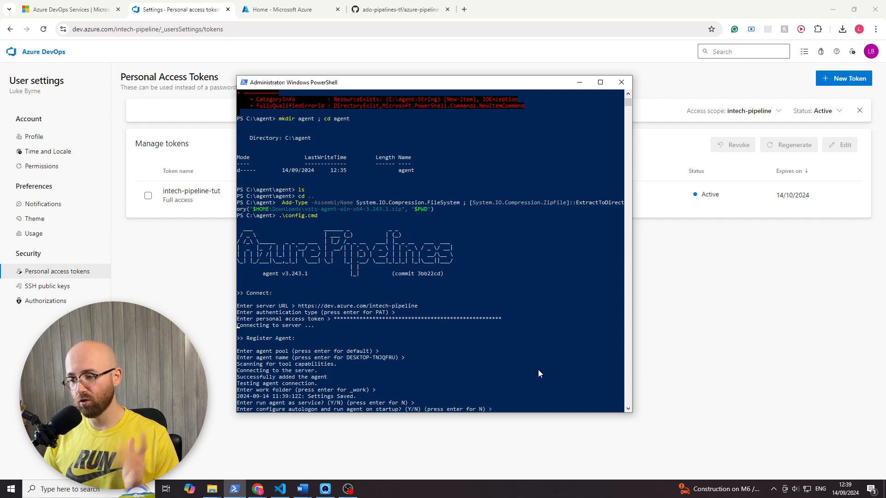
key(Return)
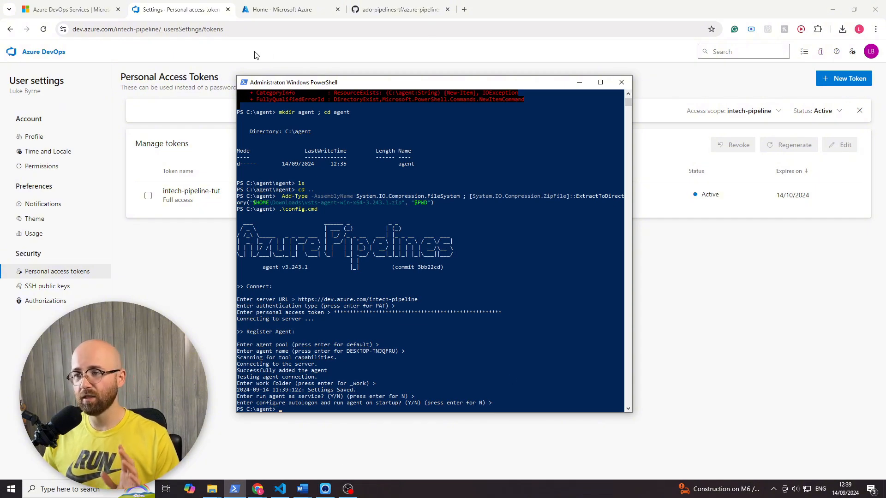
- Return to the intech-pipeline project in Azure DevOps and view the agents of the Default agent pool in the project settings
click(213, 73)
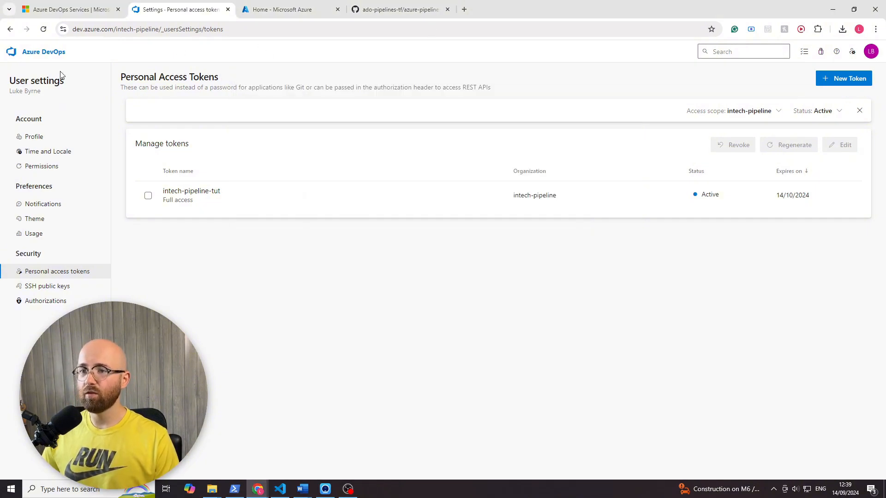
click(50, 56)
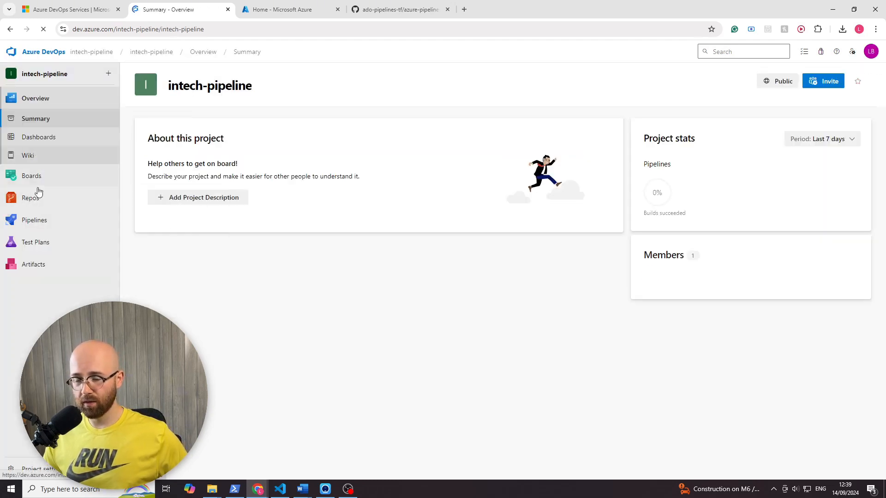
mouse_move(37, 231)
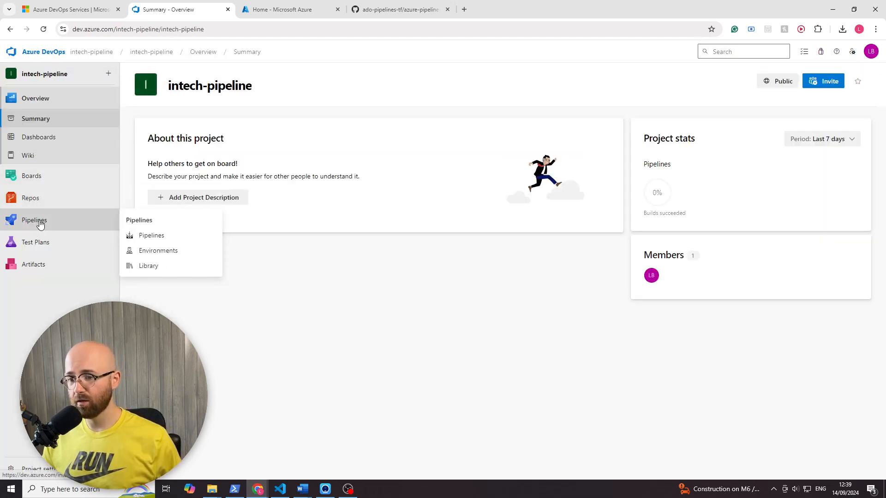
click(52, 476)
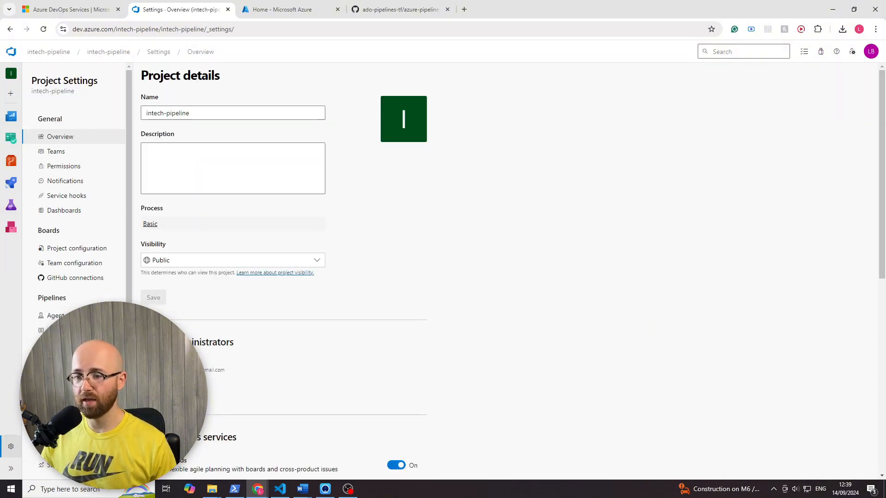
click(64, 316)
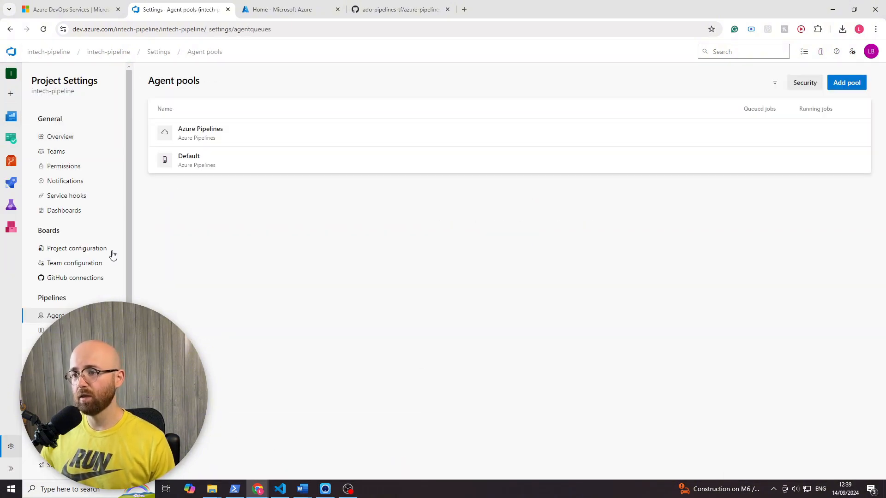
click(219, 157)
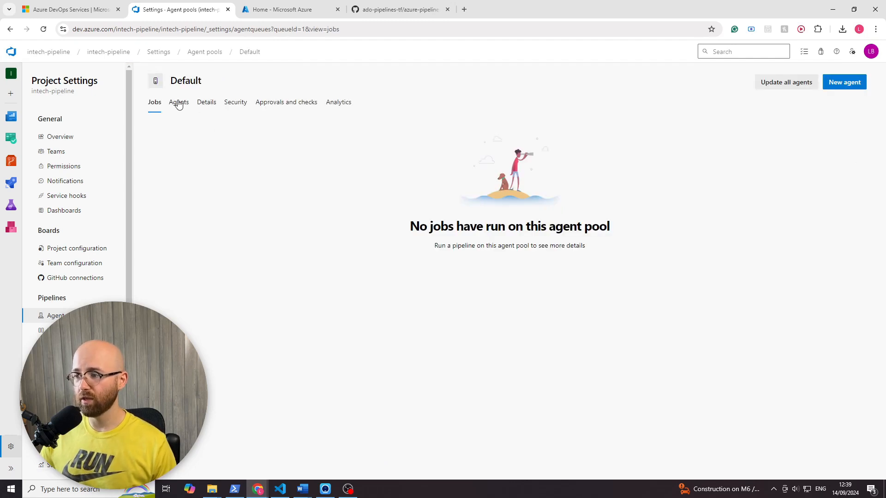
click(179, 103)
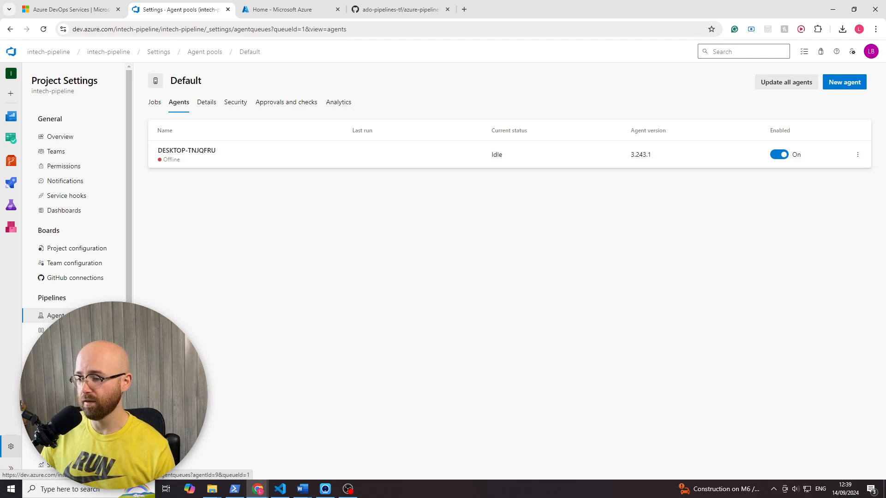
- List the contents of C:\agent in the administrator PowerShell and start the agent with ".\run.cmd"
click(235, 489)
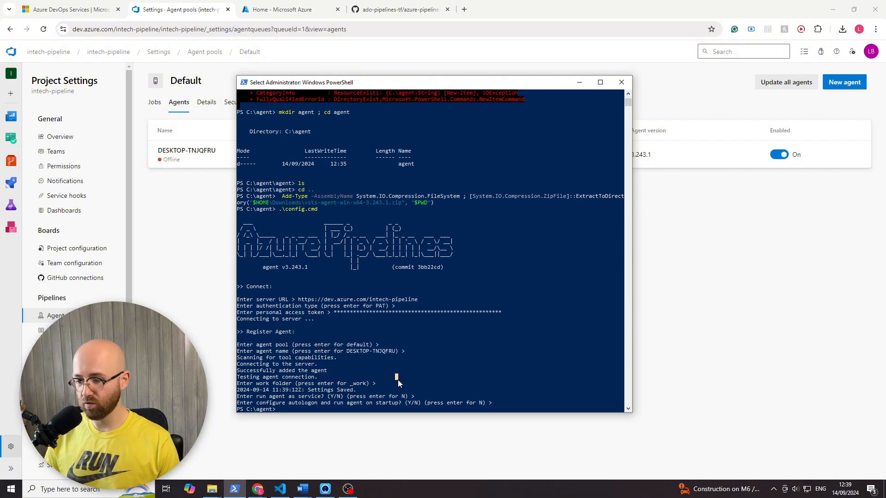
text(ls)
key(Return)
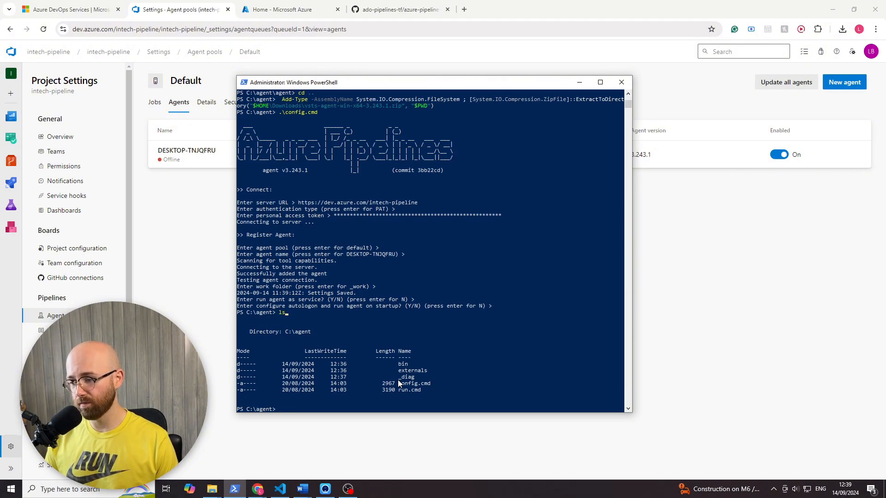
drag(402, 384, 408, 384)
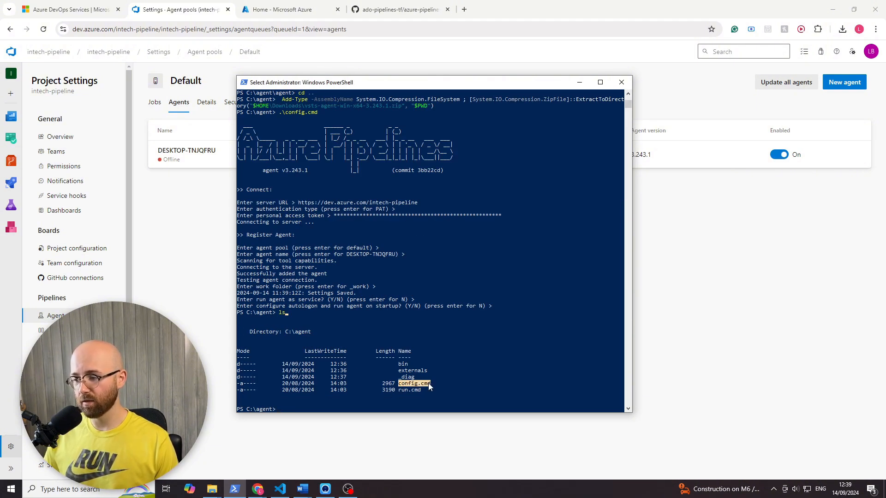
click(419, 385)
text(.\run.cmd)
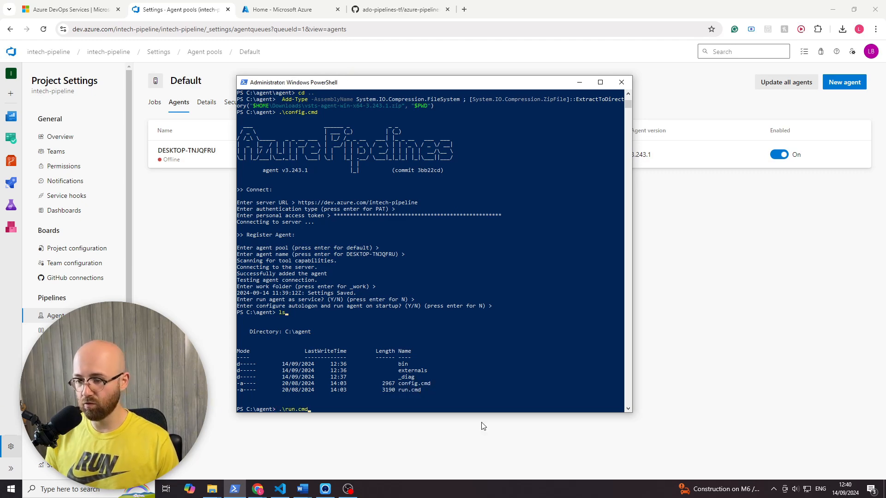
key(Return)
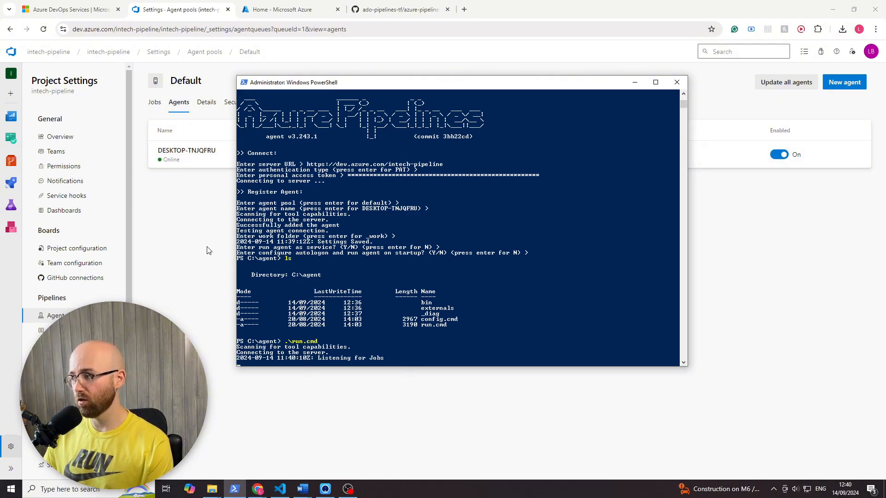
- Open the ado-pipelines-tf pipeline in the project's Pipelines area and run it on the main branch
drag(473, 87, 658, 187)
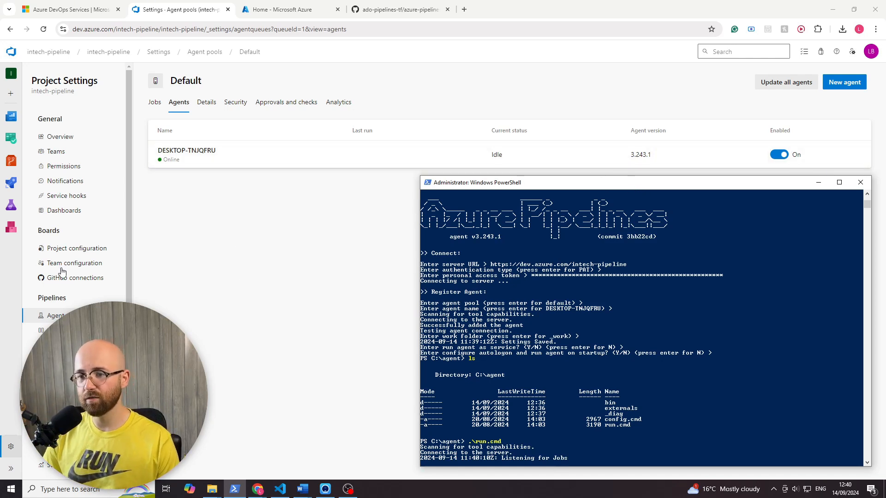
mouse_move(13, 189)
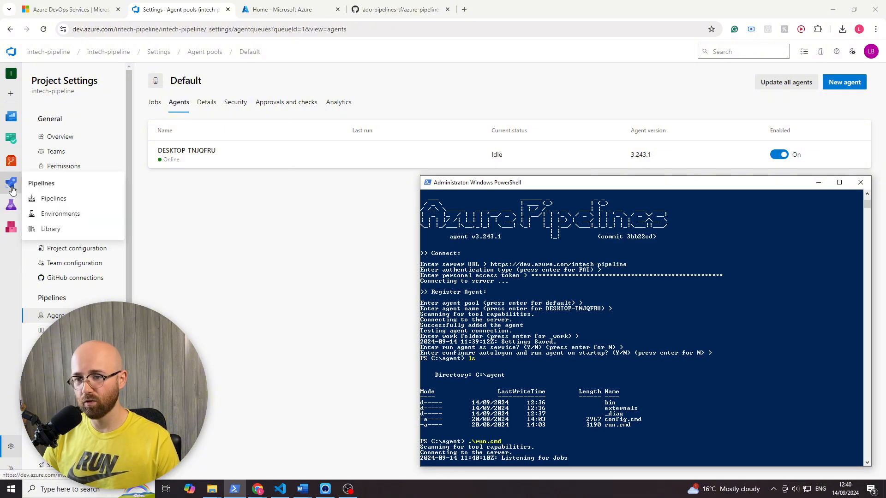
click(37, 199)
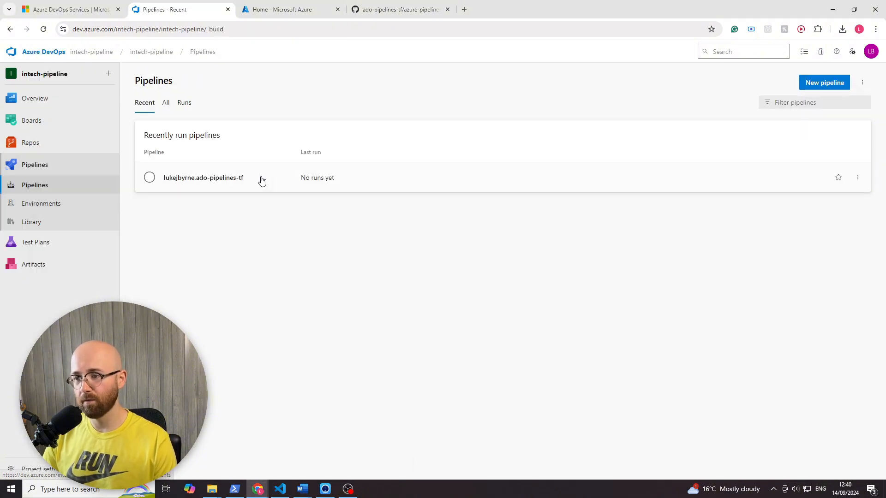
click(403, 180)
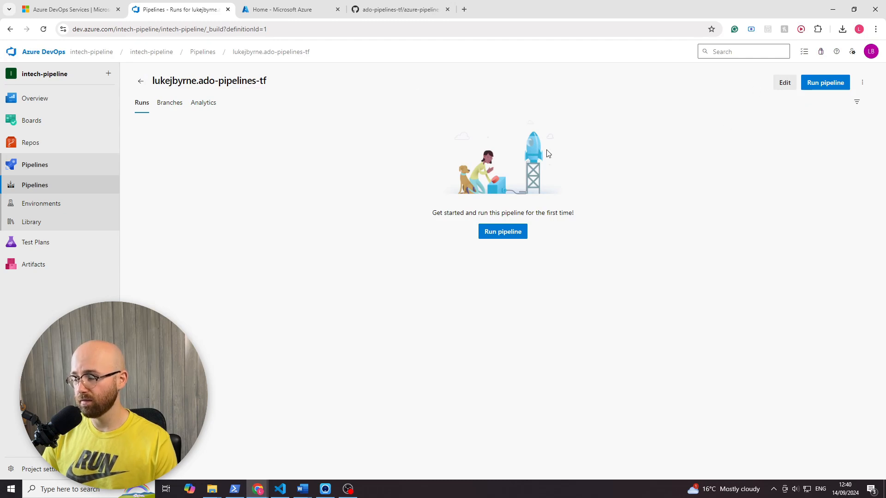
click(506, 235)
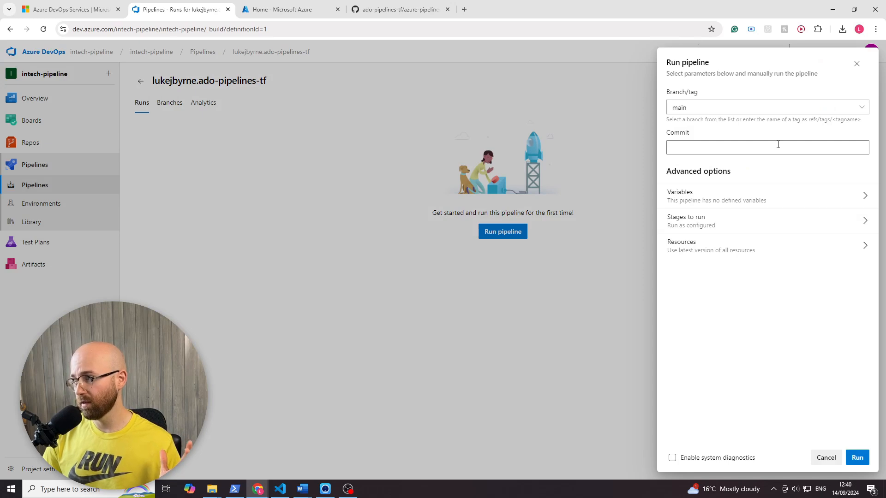
click(778, 145)
click(766, 126)
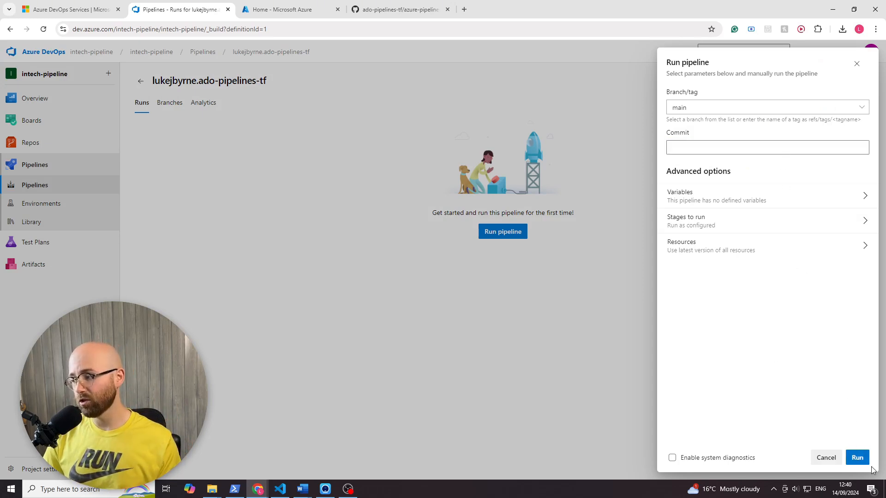
click(856, 459)
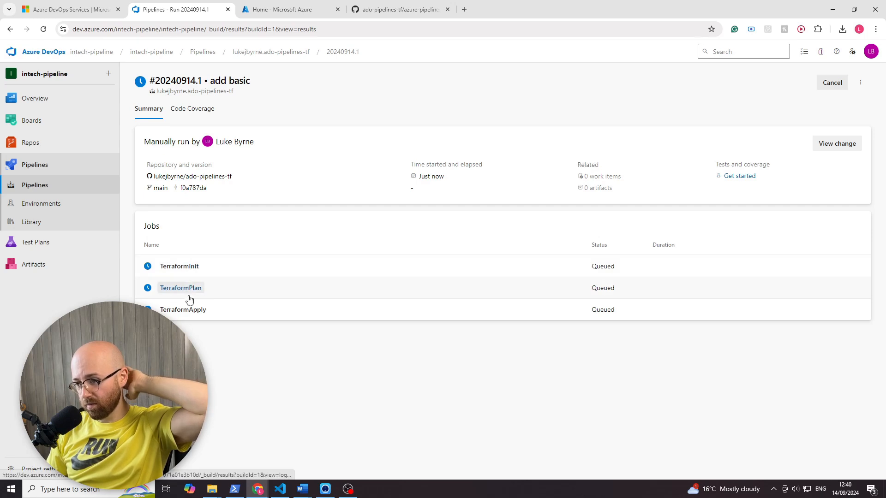
- Open the TerraformInit job of the new run and permit the pipeline to use the Default agent pool
click(252, 276)
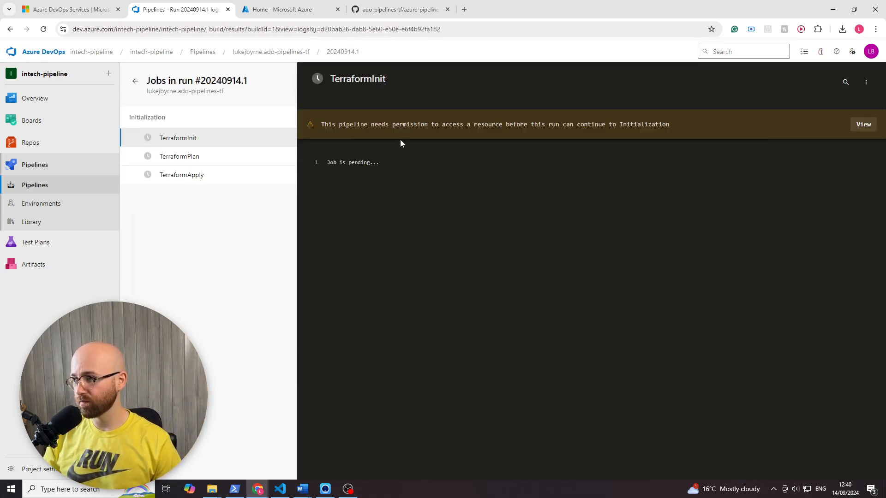
drag(318, 124, 466, 126)
click(649, 152)
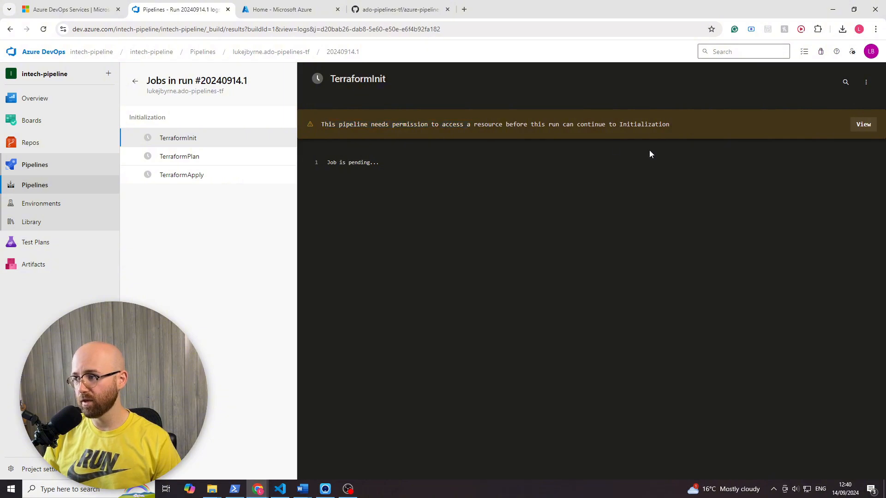
click(870, 122)
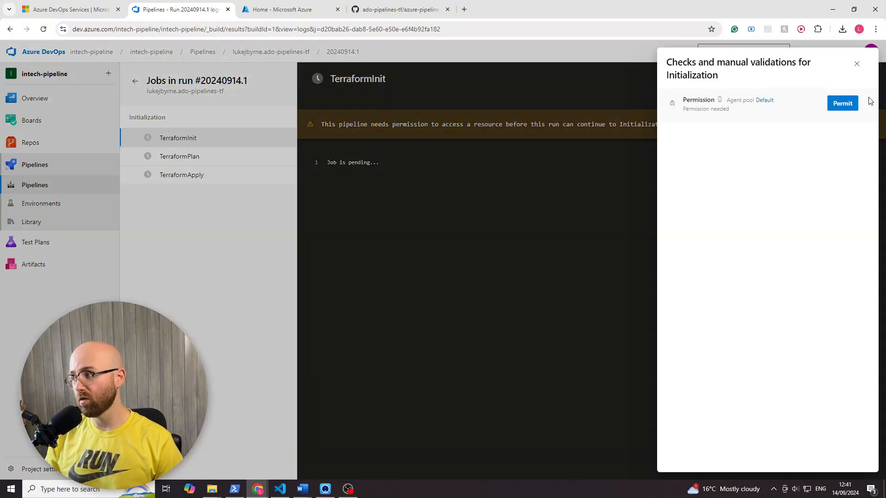
click(843, 104)
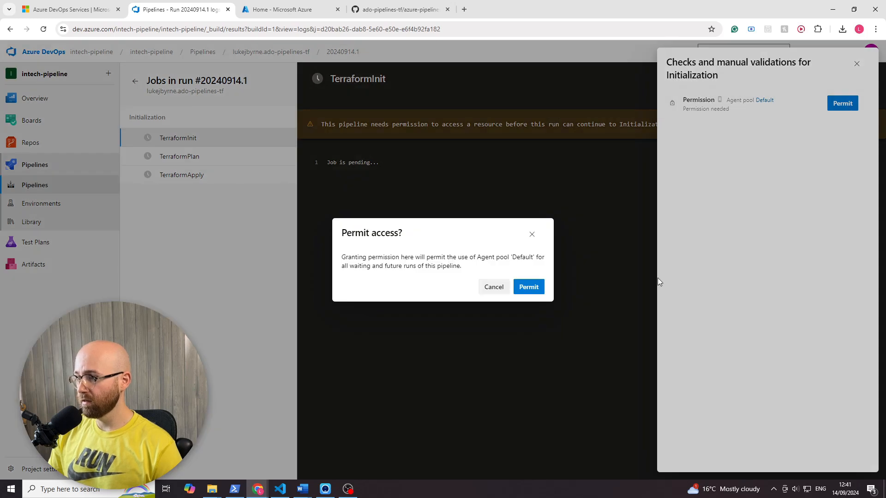
click(529, 286)
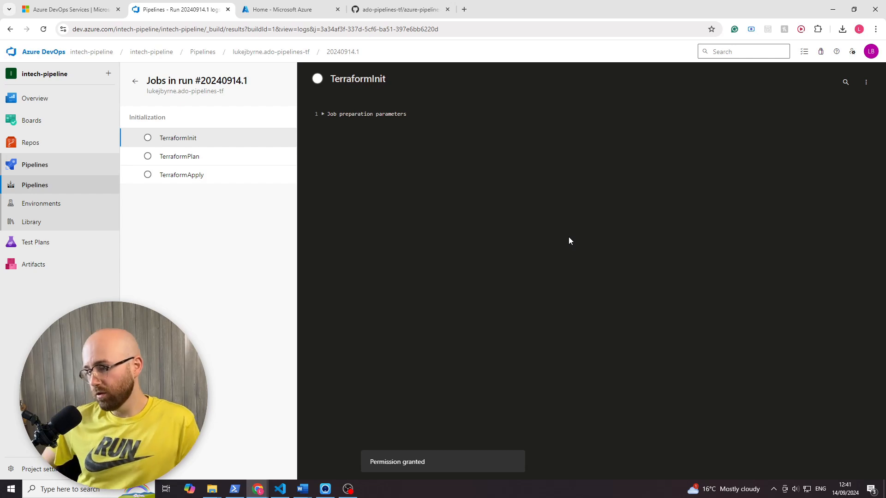
- Reload the run and examine the TerraformInit and TerraformPlan logs, including the output of the TerraformTaskV4 step under TerraformPlan
click(46, 30)
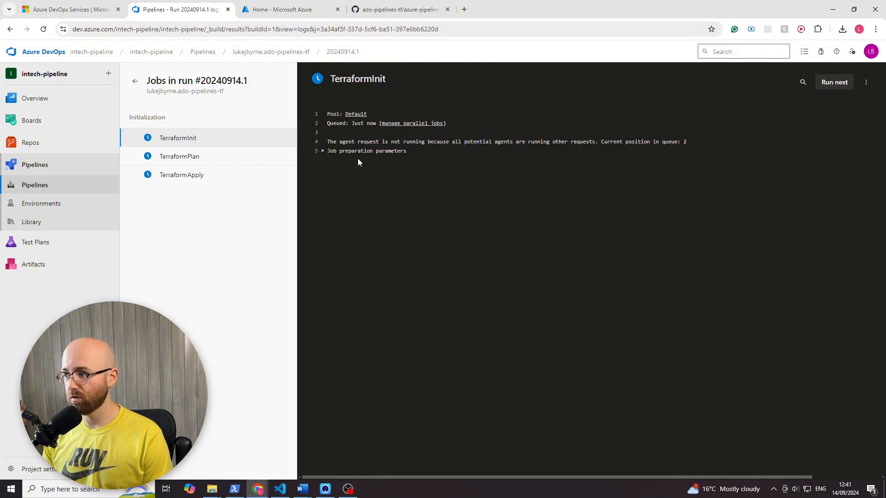
drag(687, 141, 602, 143)
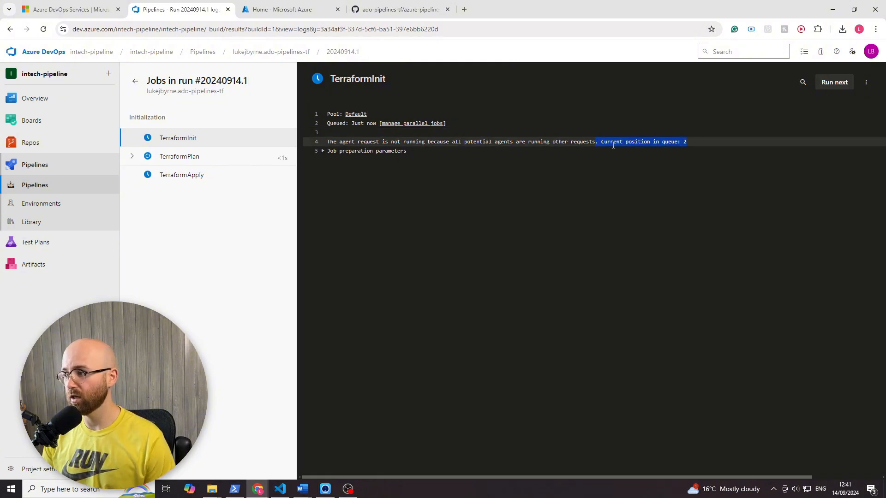
click(176, 156)
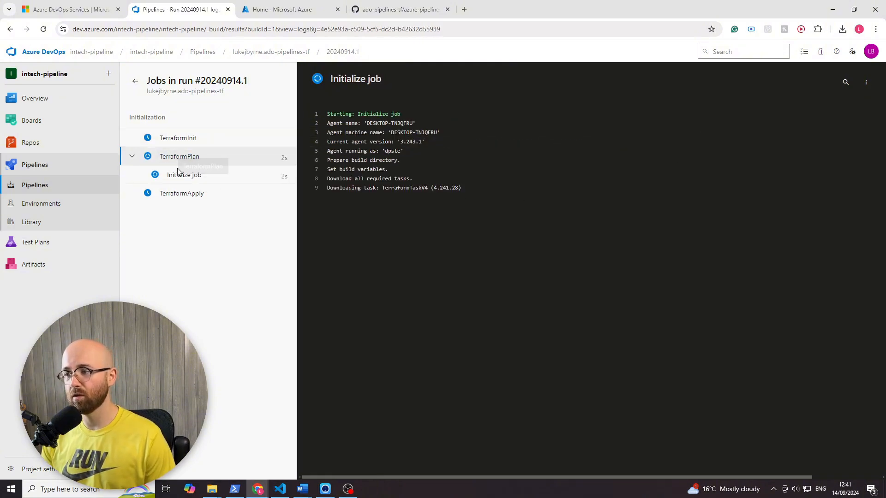
click(184, 146)
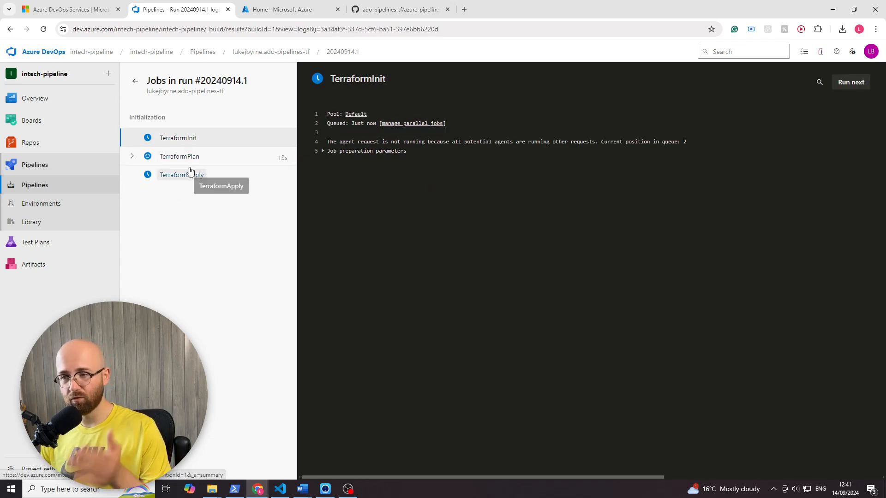
click(187, 157)
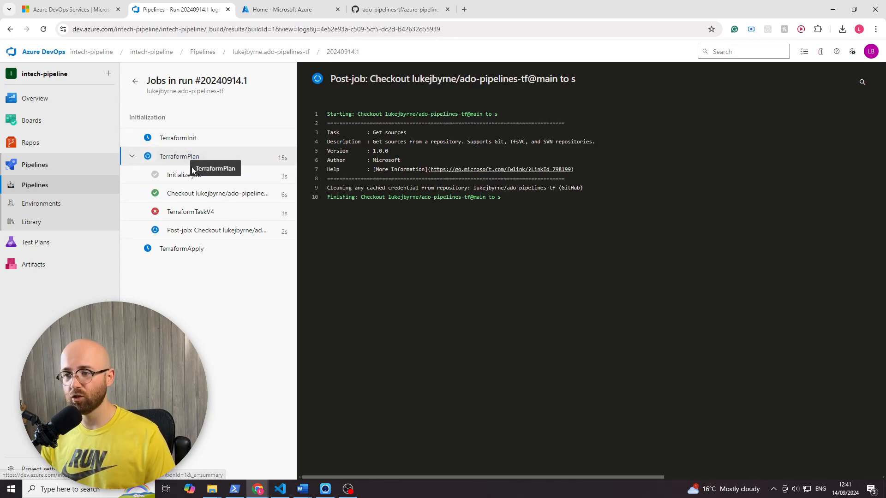
click(192, 213)
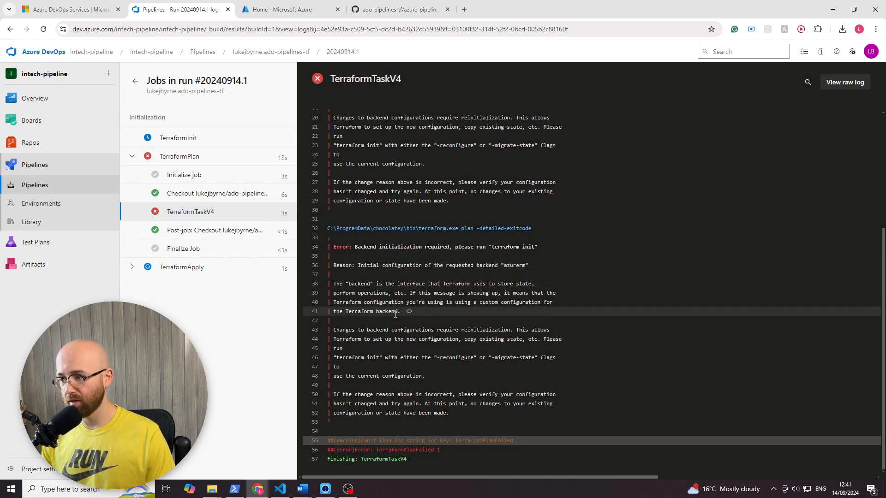
scroll(394, 314, up, 3)
scroll(421, 304, up, 1)
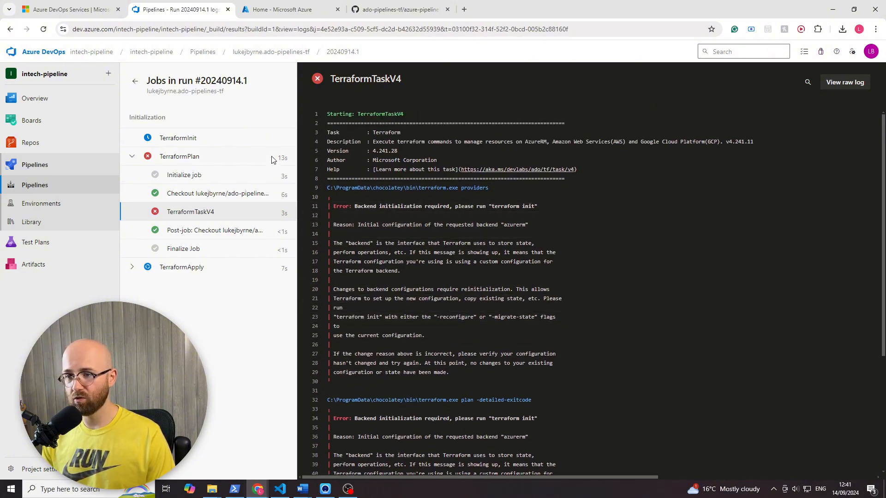
click(198, 139)
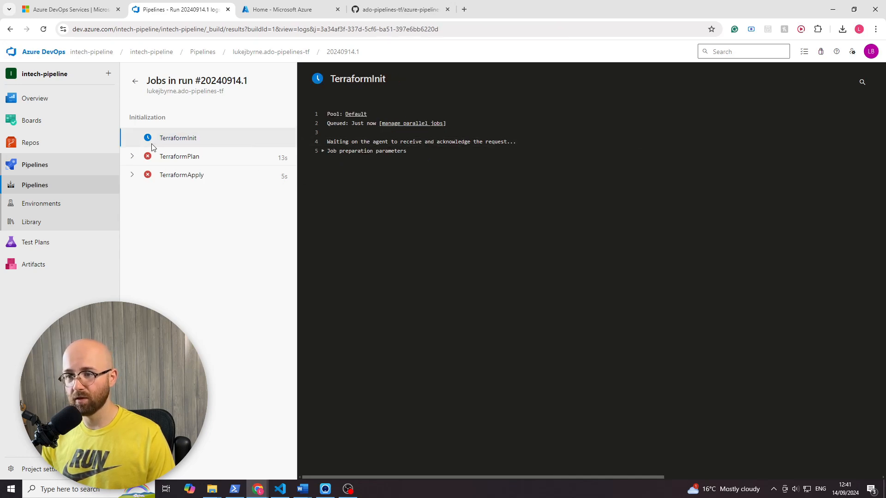
- Return to the summary of run #20240914.1 and cancel the run
click(137, 84)
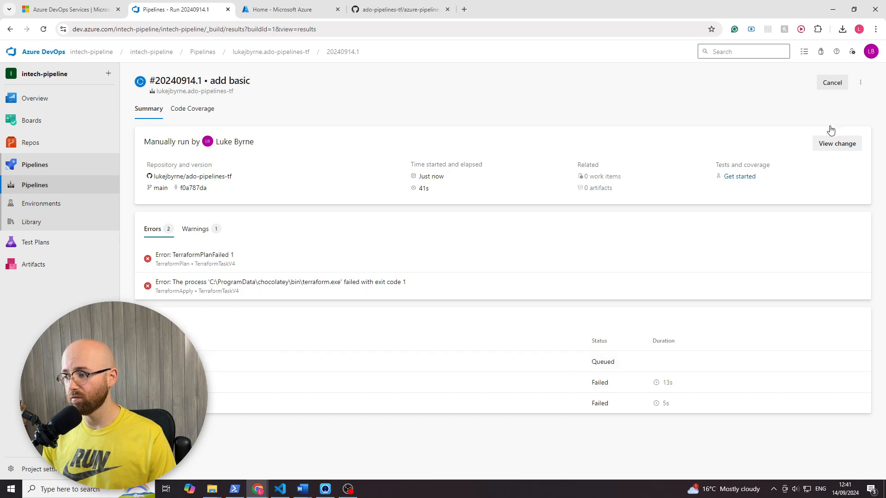
click(831, 85)
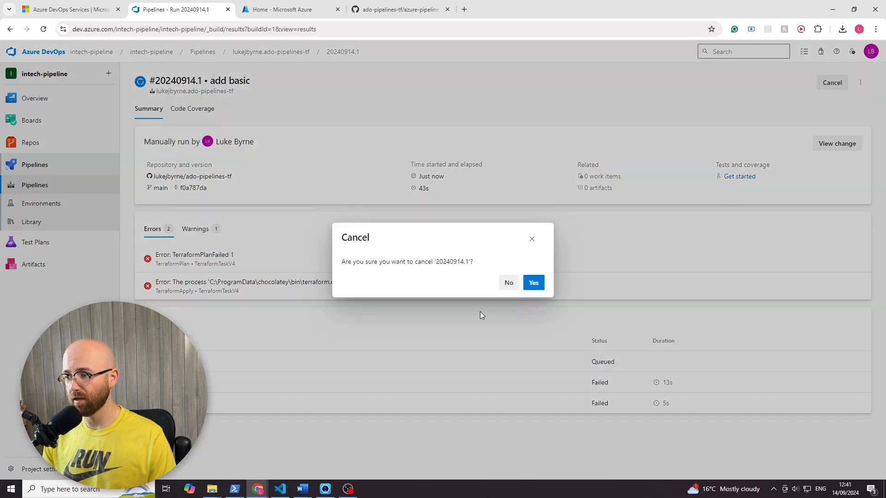
click(531, 285)
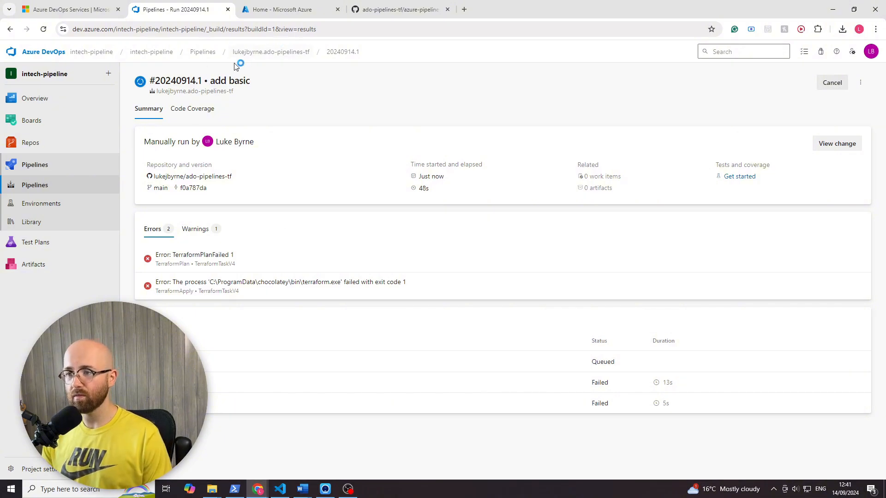
- Reopen run #20240914.1 from the pipeline's runs list and start a new run on the main branch
click(266, 52)
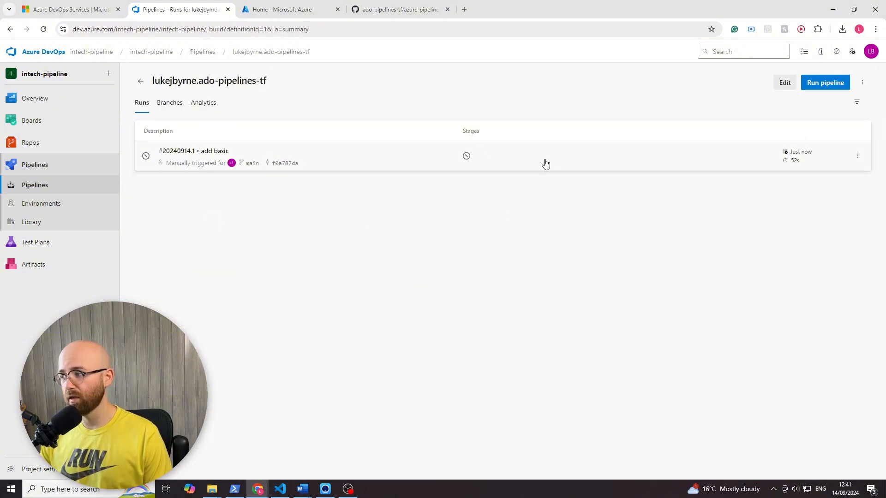
click(857, 156)
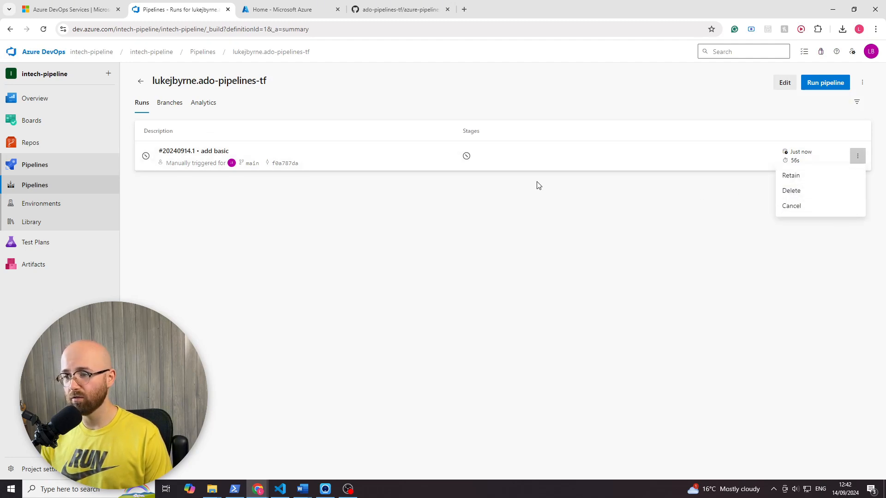
click(560, 152)
click(560, 152)
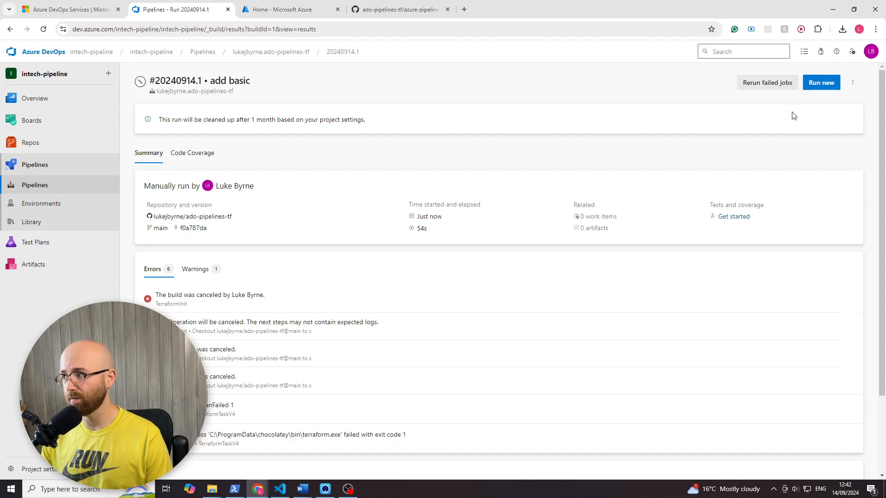
click(822, 83)
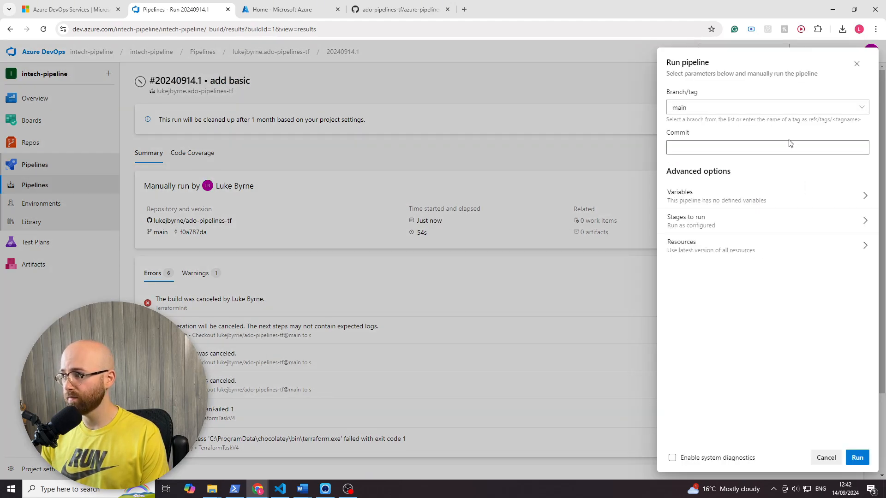
click(857, 457)
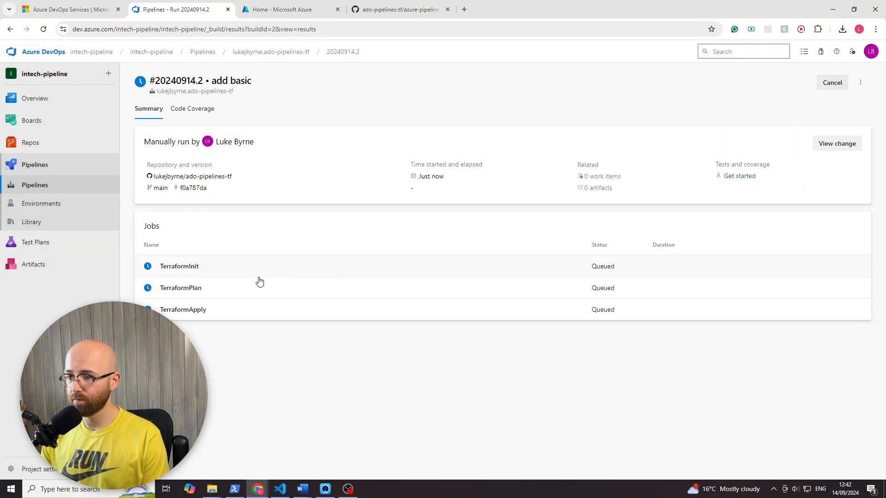
- Check the TerraformInit and TerraformPlan job logs of run #20240914.2 to see which job the agent picks up first
click(255, 273)
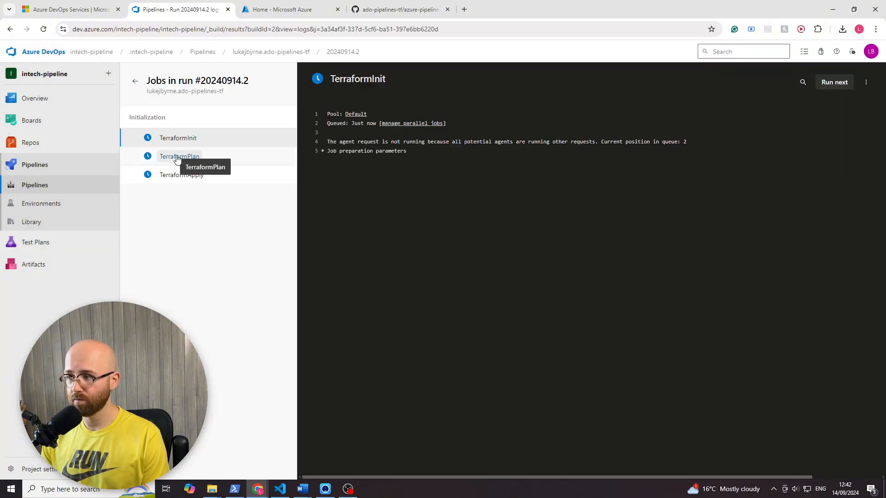
click(177, 158)
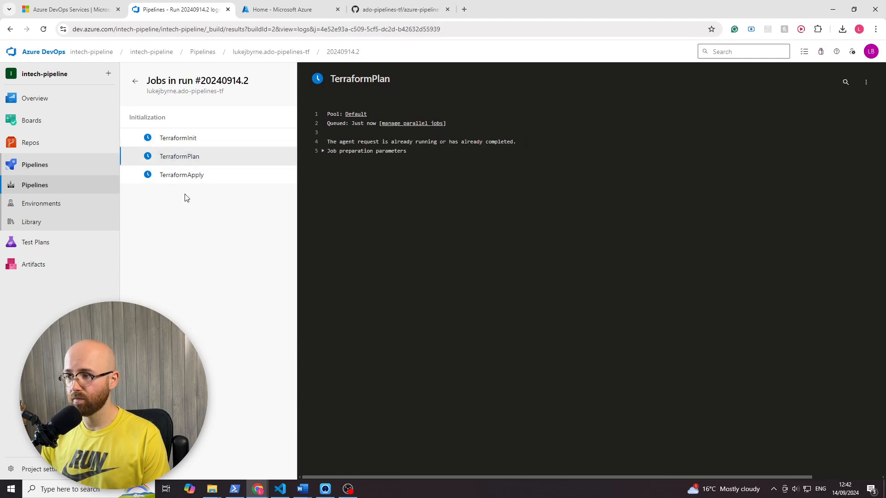
click(190, 138)
click(189, 158)
click(187, 141)
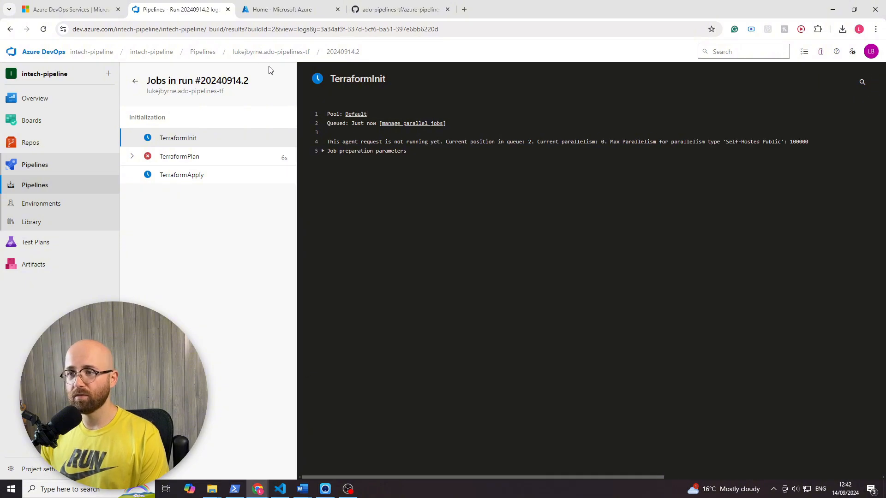
- Return to the pipeline's runs list and cancel run #20240914.2
click(290, 53)
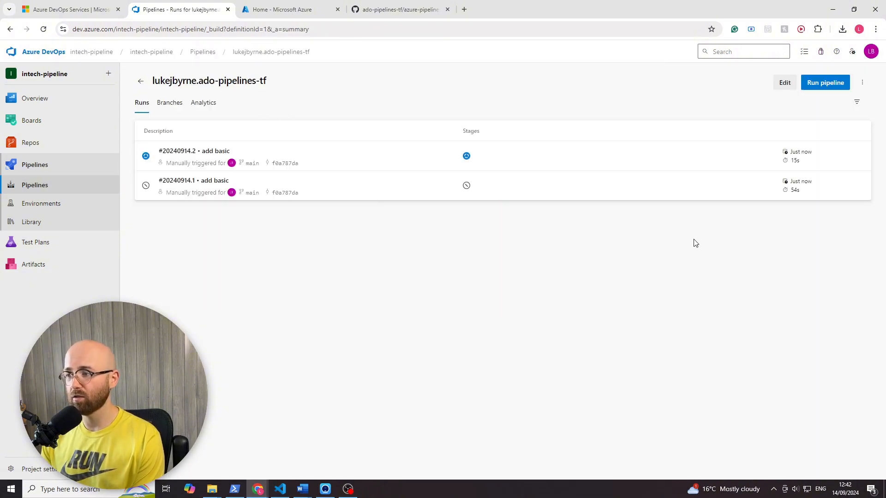
click(858, 159)
click(818, 208)
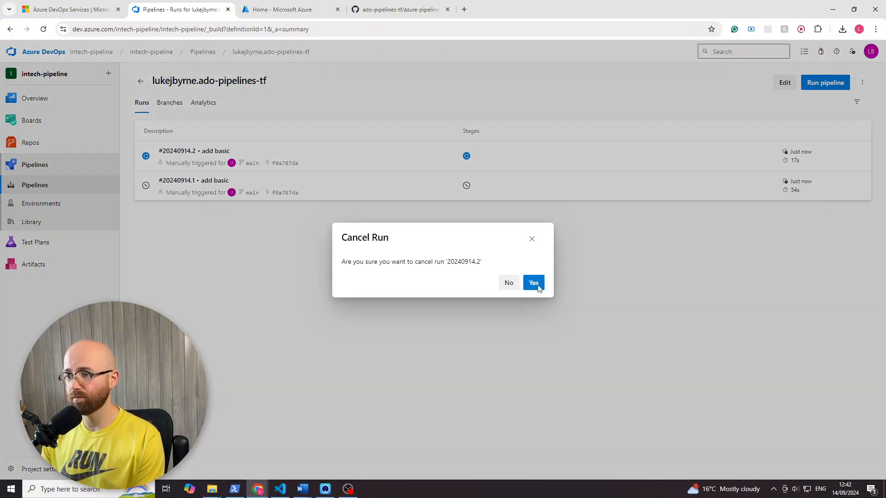
click(544, 284)
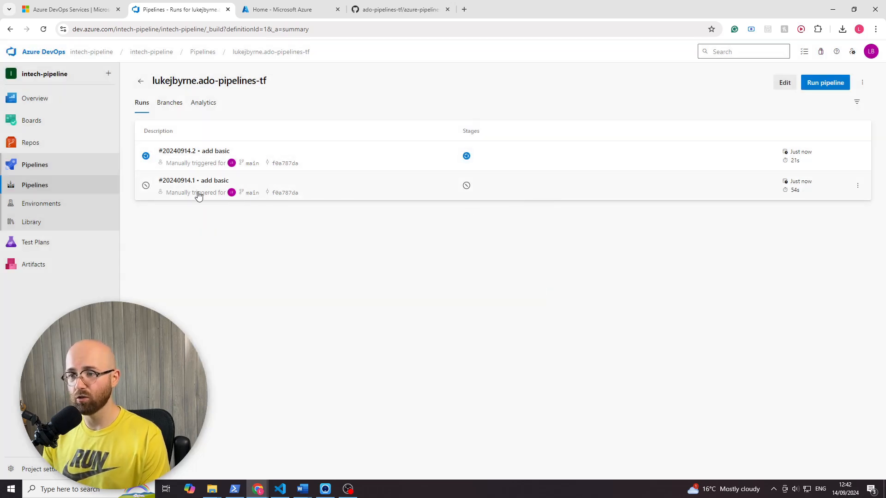
- Inspect the GitHub commit behind run #20240914.1 and return to the pipeline's runs list
click(277, 198)
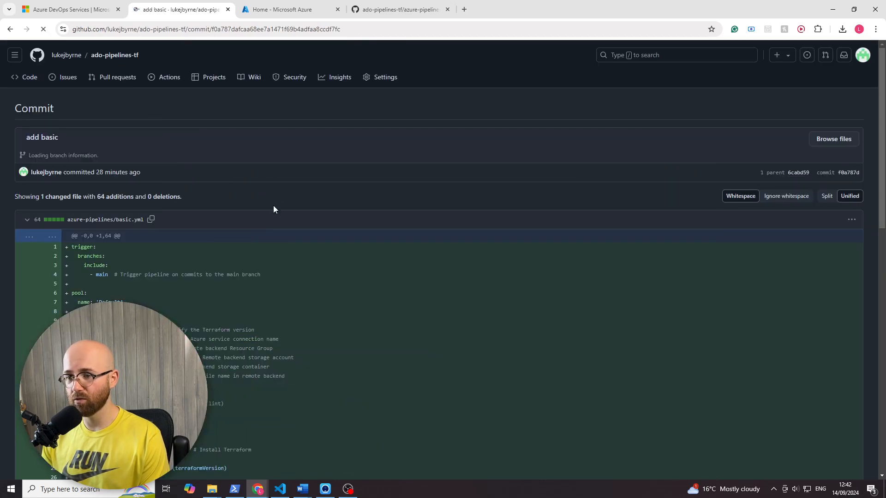
scroll(438, 259, down, 10)
scroll(439, 259, up, 7)
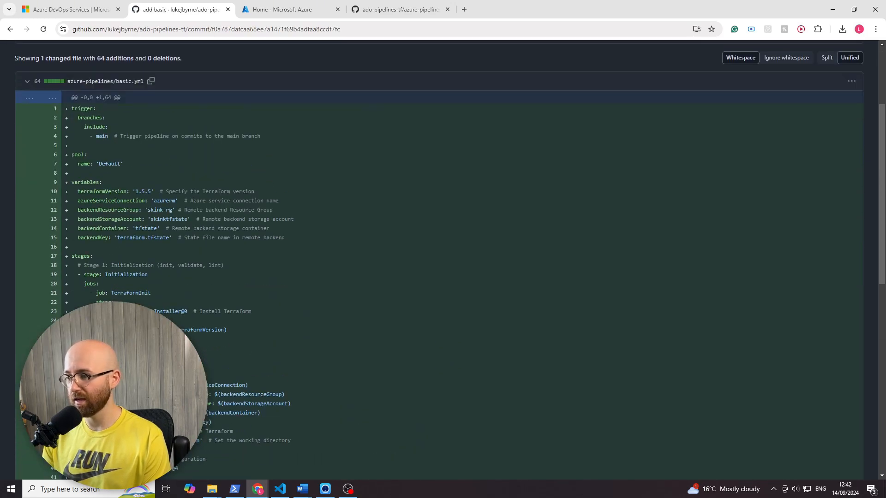
click(10, 29)
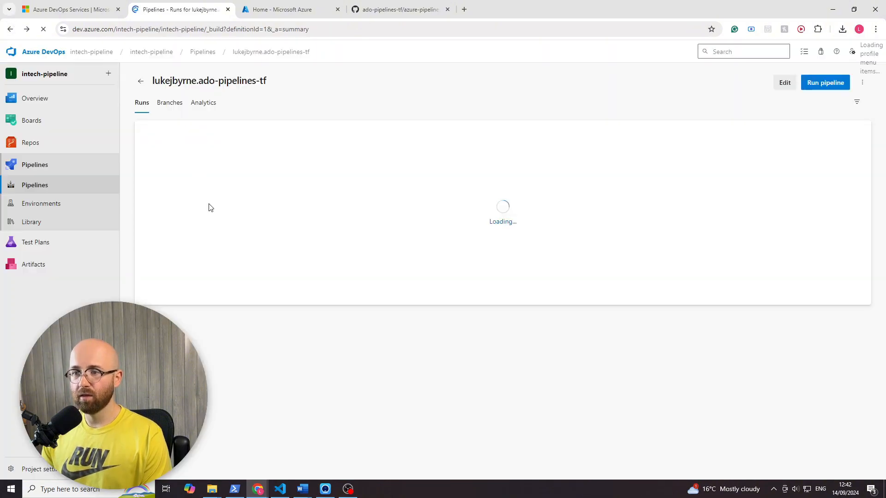
- Reopen the lukejbyrne.ado-pipelines-tf pipeline from the Pipelines list and open its basic.yml for editing
click(57, 189)
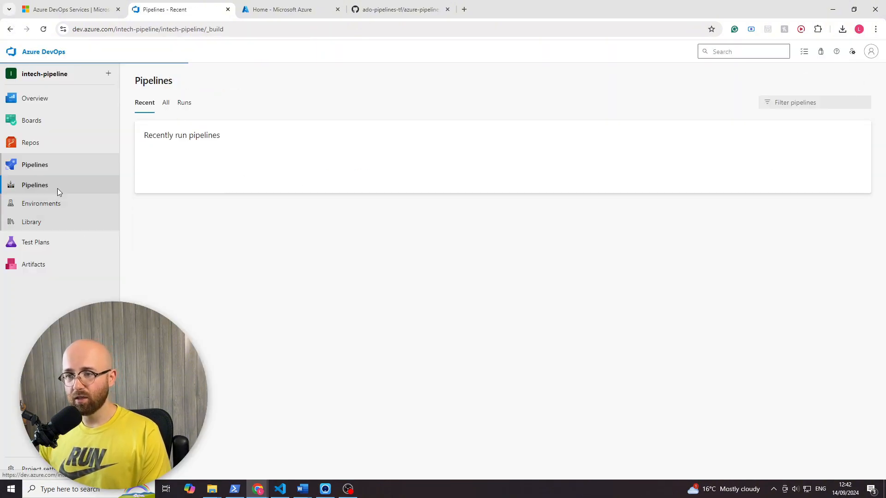
click(270, 174)
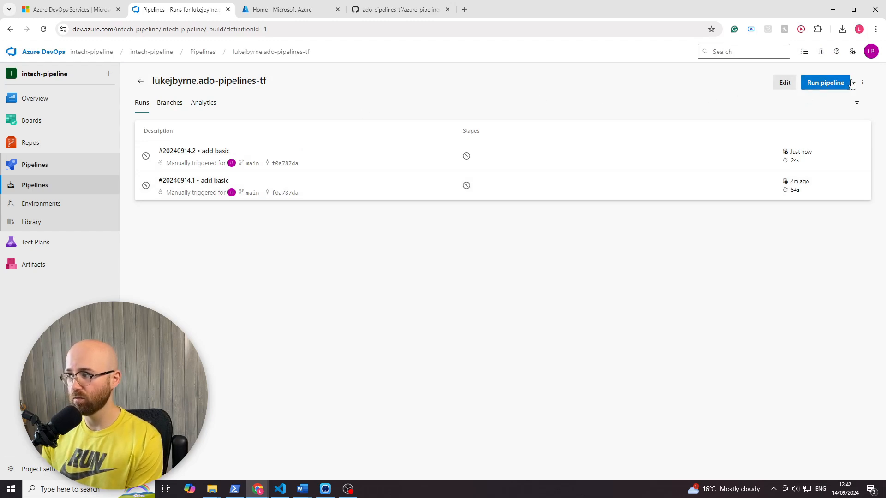
click(783, 85)
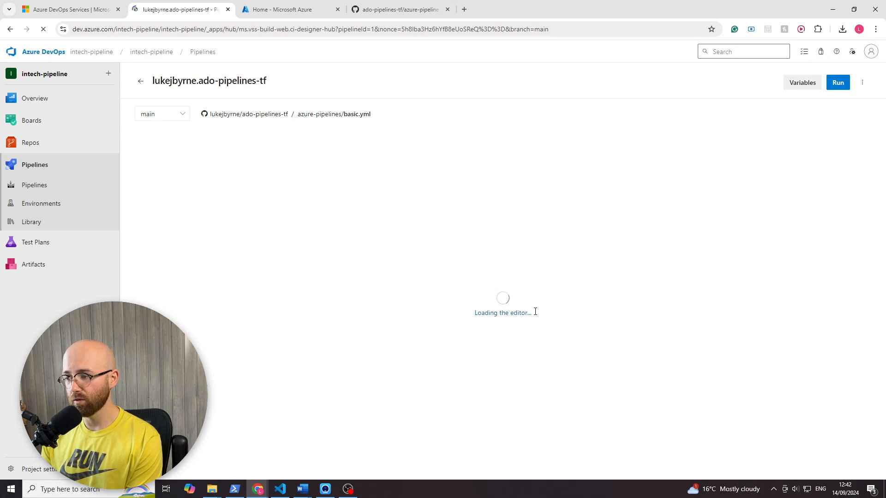
- Examine how the install, init, validate, plan and apply tasks are split across the jobs in basic.yml
scroll(286, 321, down, 1)
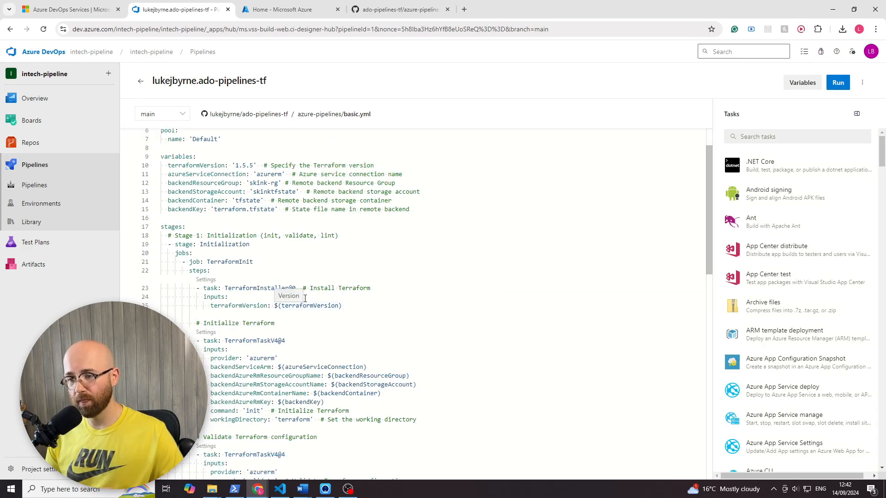
scroll(317, 310, down, 3)
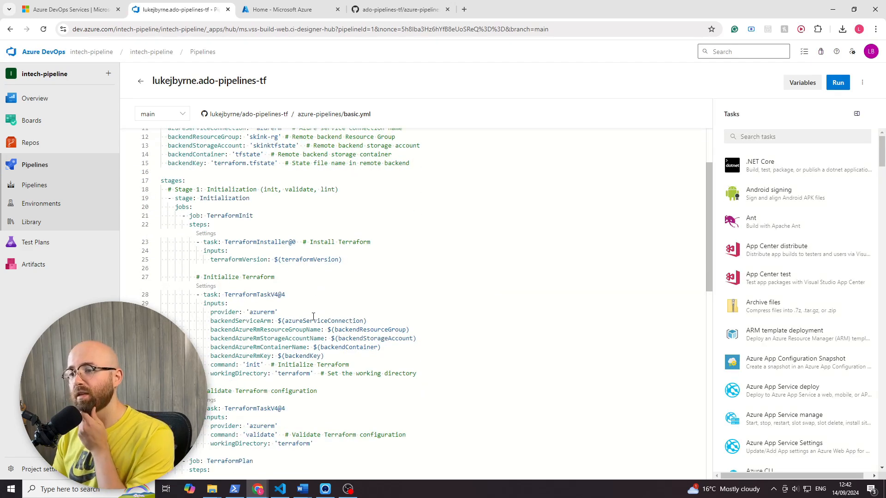
scroll(227, 468, down, 2)
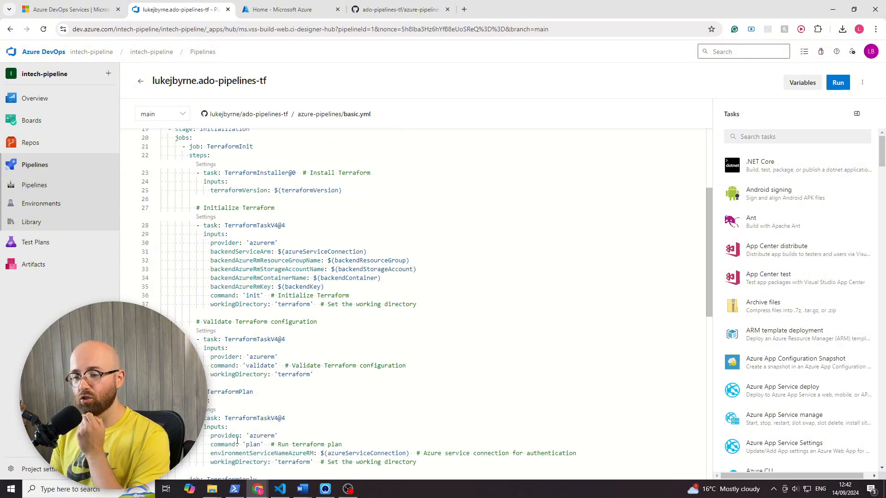
scroll(239, 418, down, 3)
scroll(240, 418, down, 3)
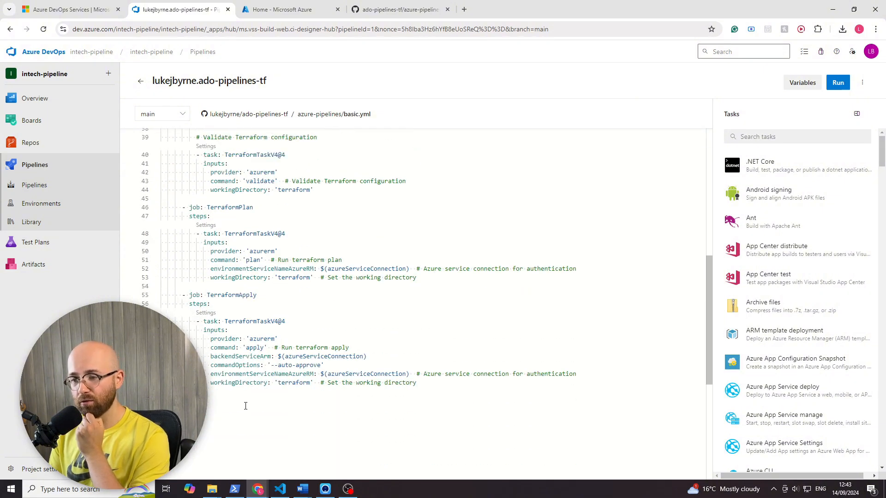
scroll(243, 402, up, 4)
scroll(242, 398, up, 3)
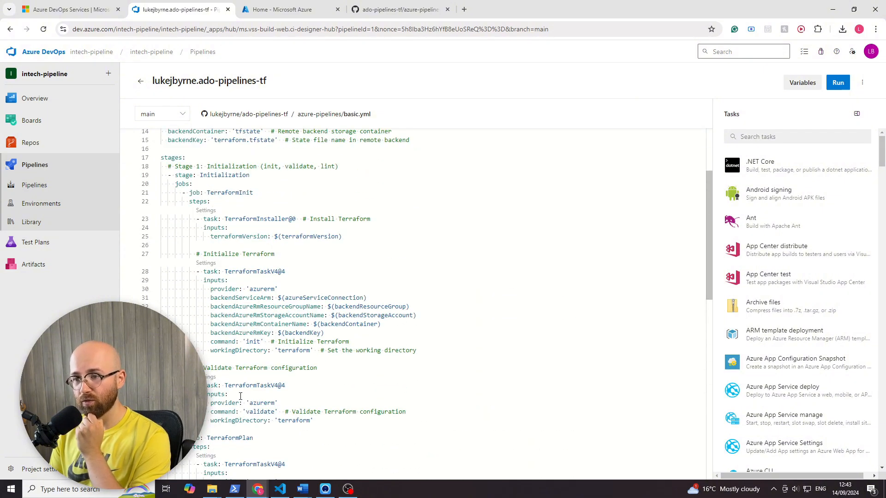
scroll(241, 397, up, 3)
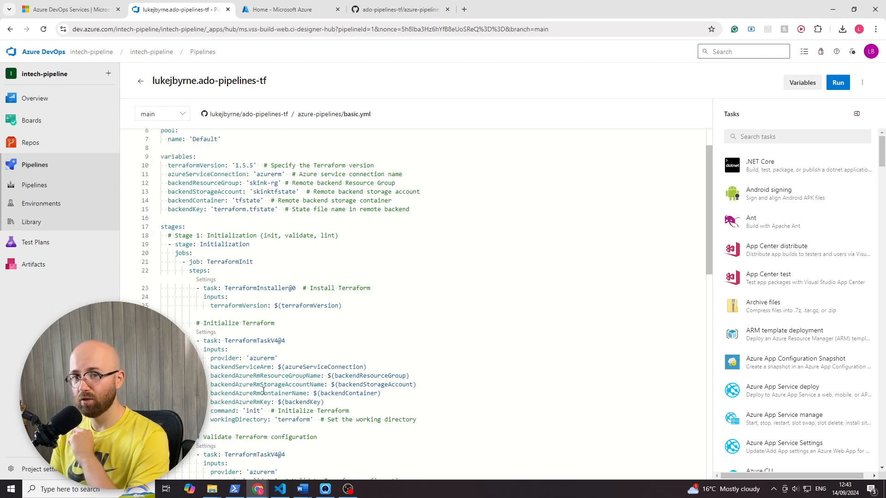
scroll(264, 385, down, 2)
scroll(264, 384, down, 6)
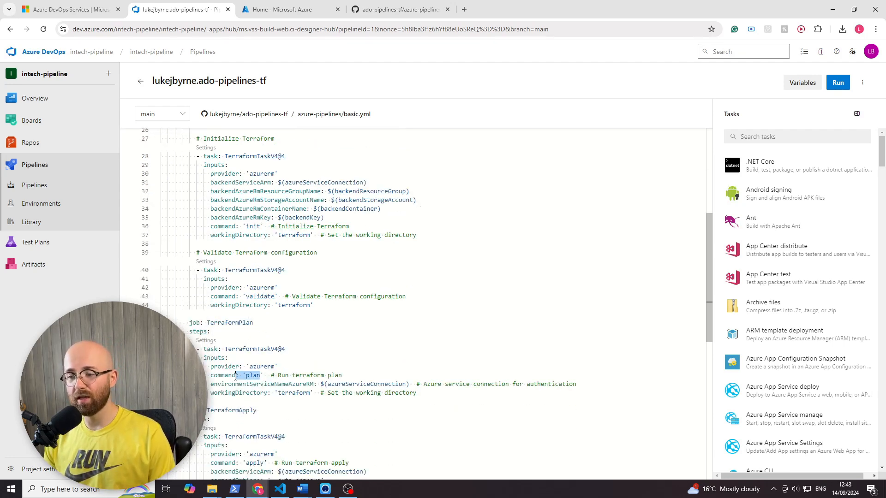
click(289, 384)
scroll(262, 233, up, 2)
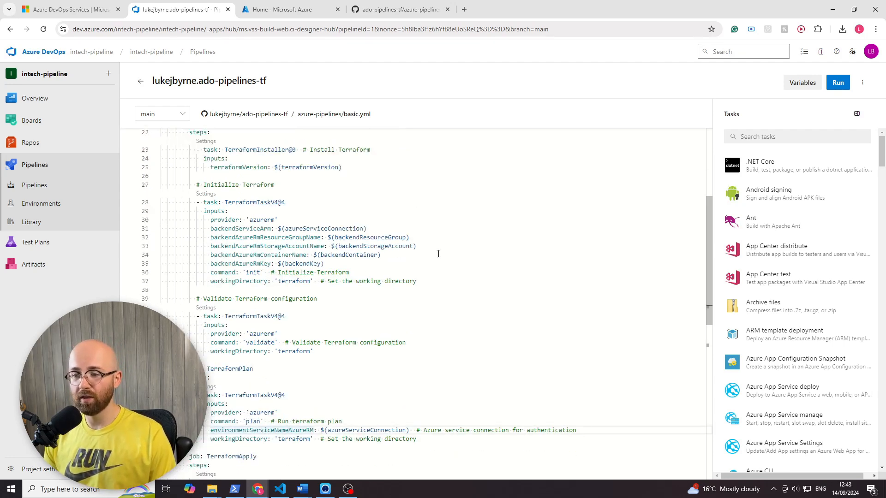
- Delete the TerraformPlan job line and its steps line so the plan task joins the TerraformInit job
click(237, 380)
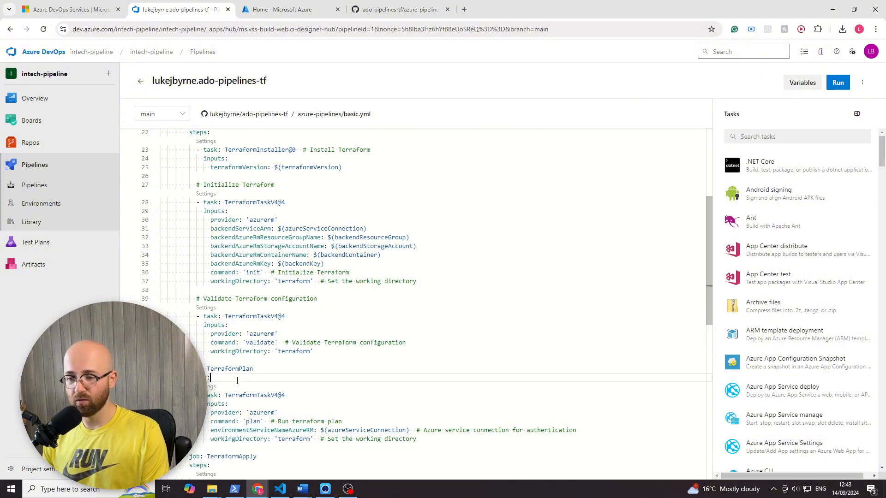
drag(231, 378, 207, 369)
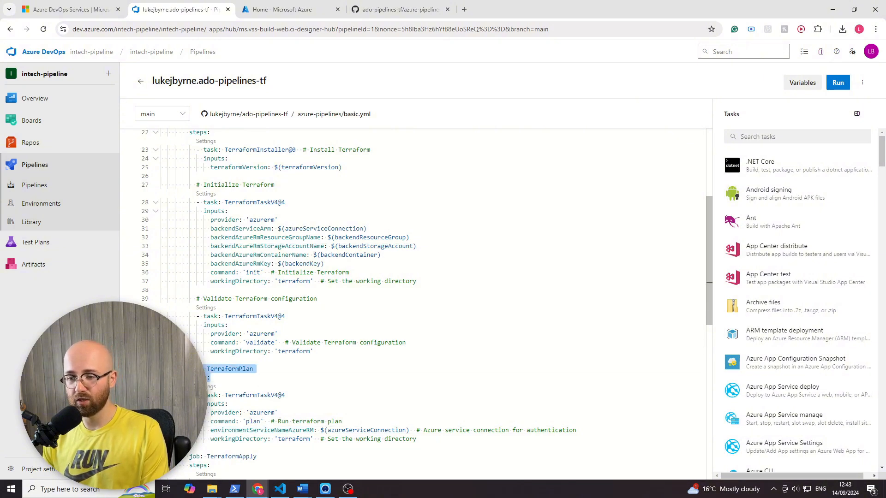
scroll(274, 357, up, 1)
key(BackSpace)
key(BackSpace)
key(BackSpace)
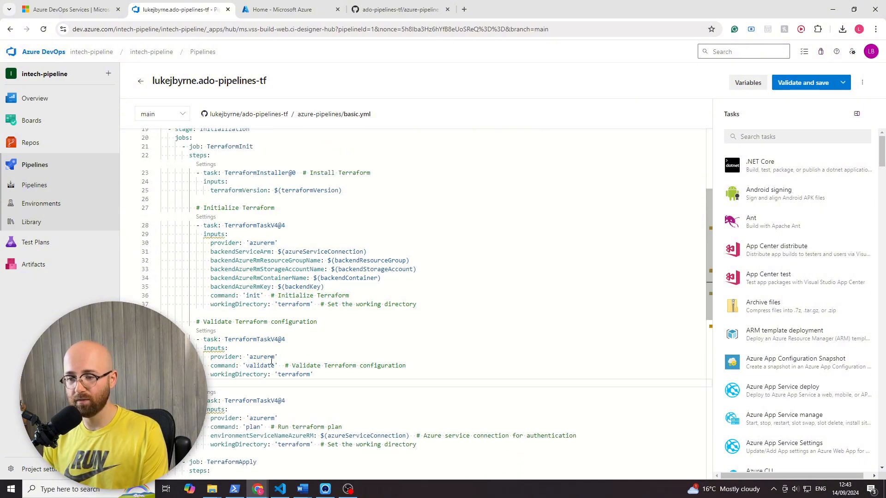
- Delete the TerraformApply job line and its steps line so the apply task follows the plan task
scroll(274, 357, down, 3)
scroll(292, 370, down, 2)
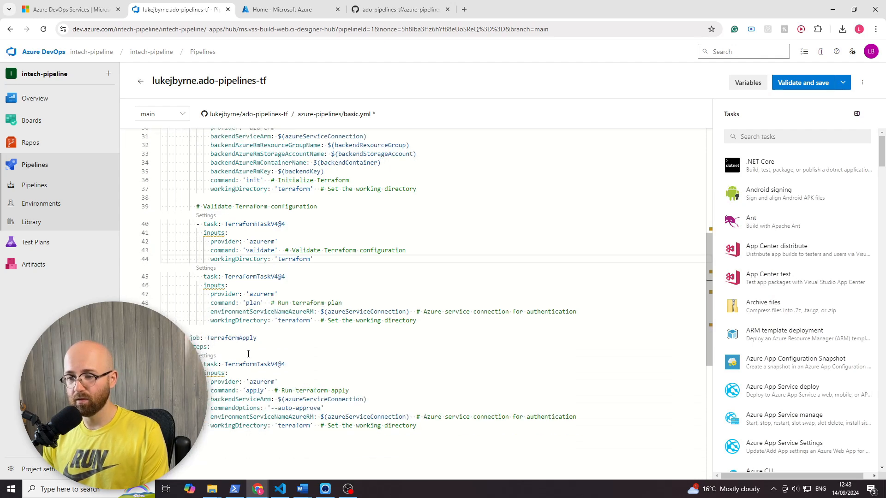
drag(211, 347, 190, 338)
key(BackSpace)
key(BackSpace)
key(BackSpace)
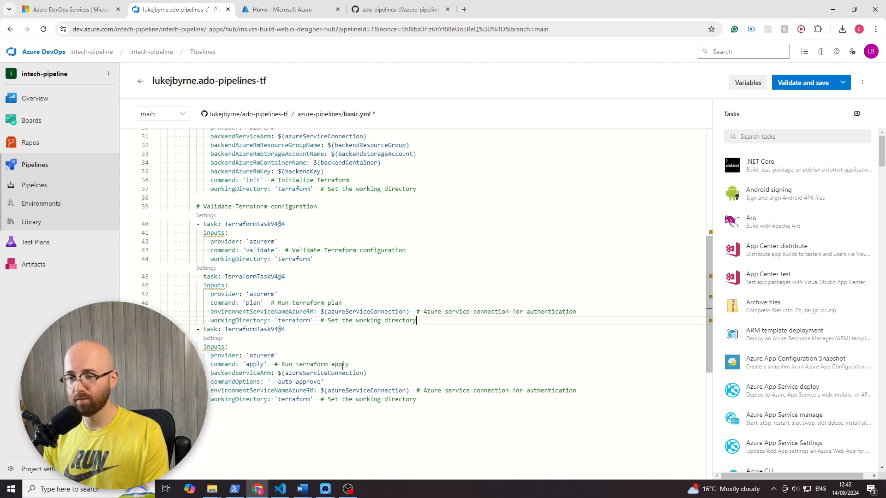
- Validate the edited basic.yml and commit it directly to the main branch with the message "Update basic.yml for Azure Pipelines"
scroll(297, 313, up, 5)
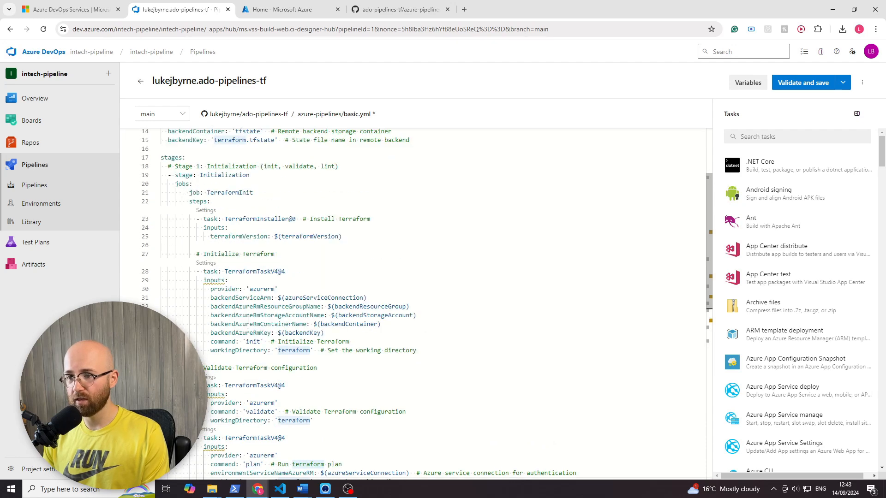
click(808, 83)
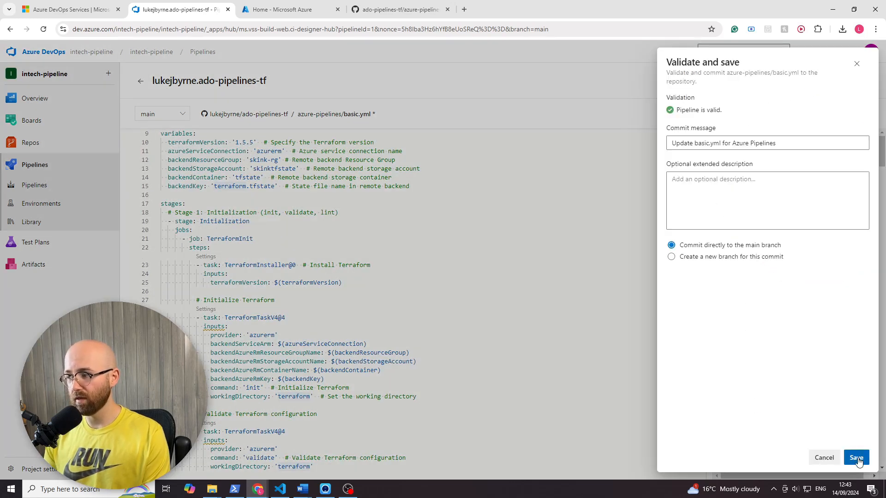
click(857, 460)
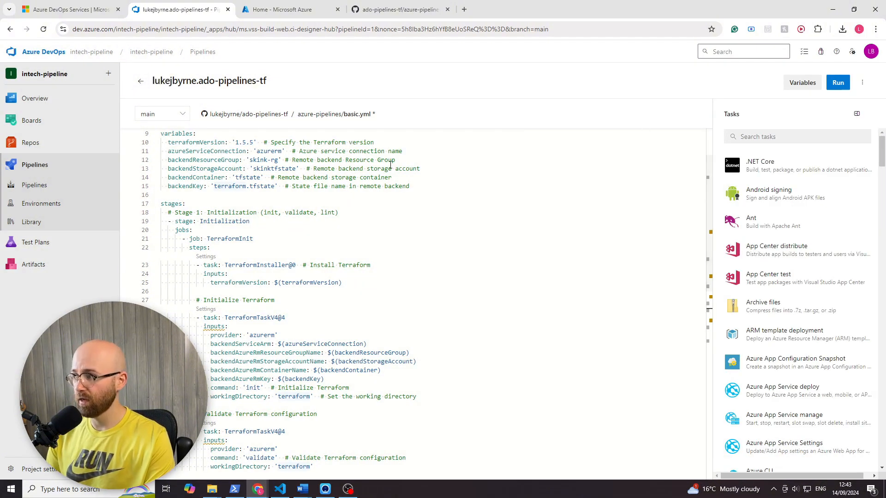
- Check the trigger section of basic.yml and open the Initialization stage of run #20240914.3 from the runs list
scroll(379, 225, up, 2)
drag(272, 159, 157, 142)
click(265, 180)
click(13, 186)
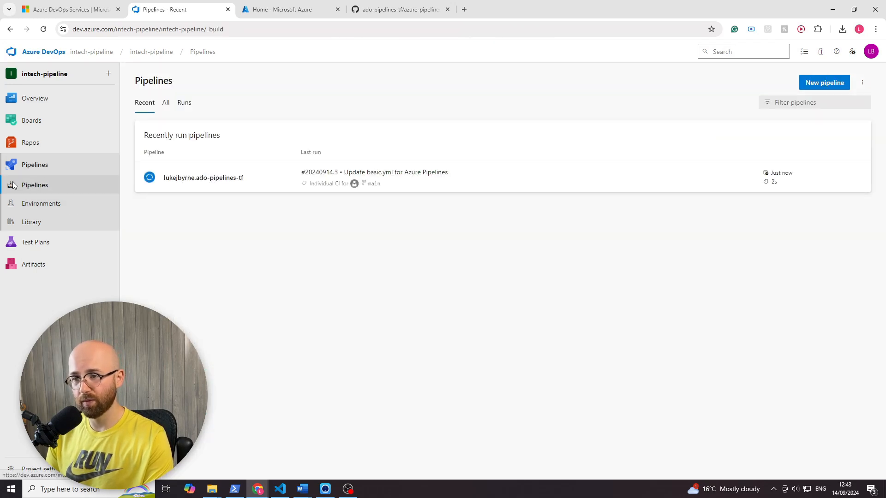
click(147, 180)
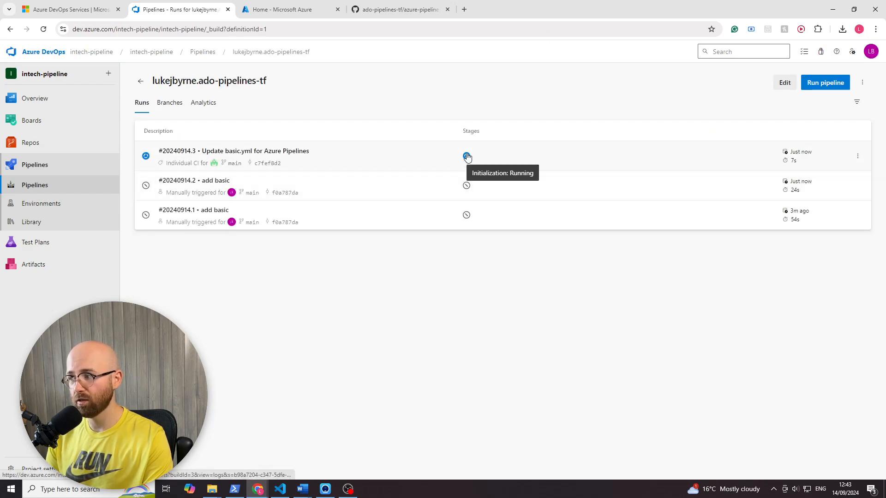
click(467, 156)
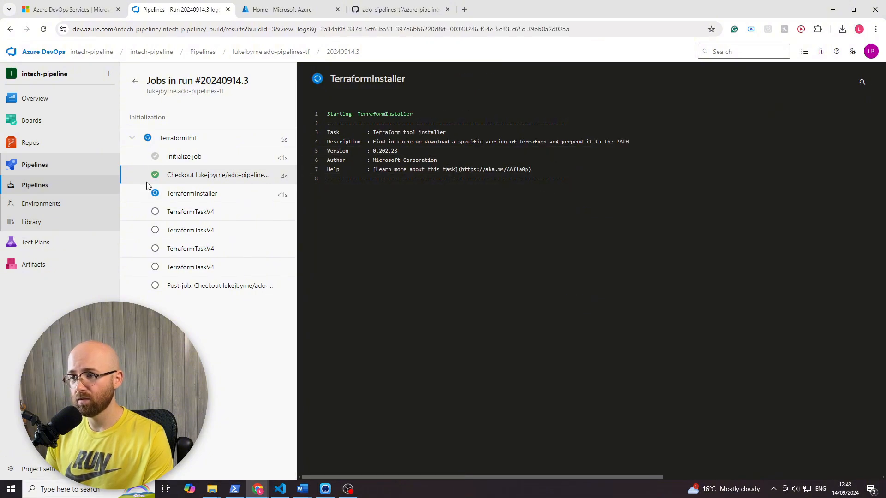
- Review the Initialize job, Checkout, TerraformInstaller and terraform init logs of run #20240914.3
click(176, 157)
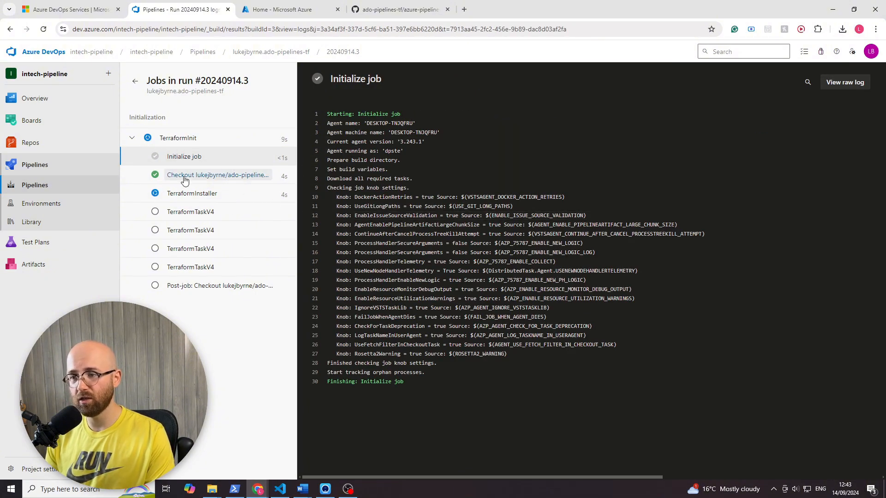
click(206, 179)
click(181, 194)
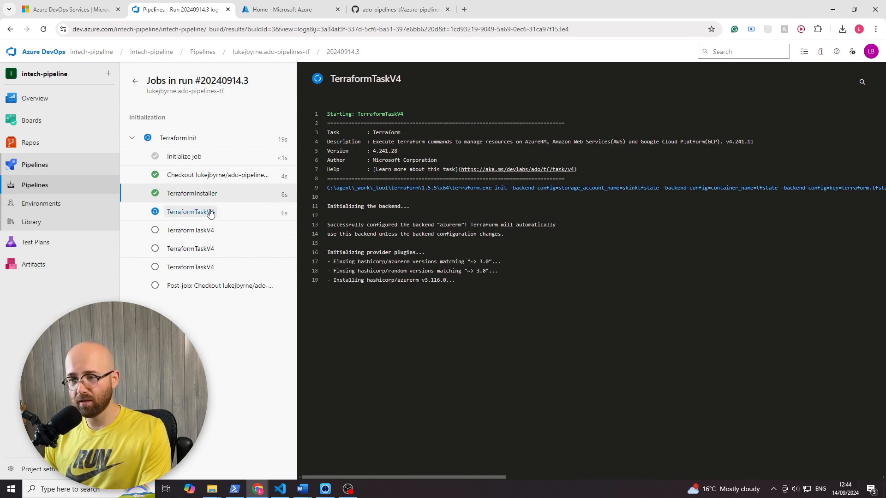
click(191, 215)
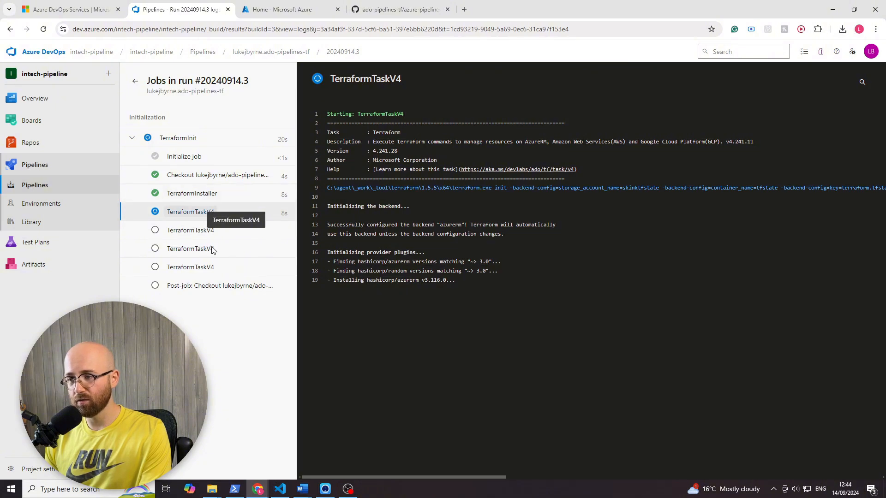
drag(446, 281, 415, 245)
click(503, 273)
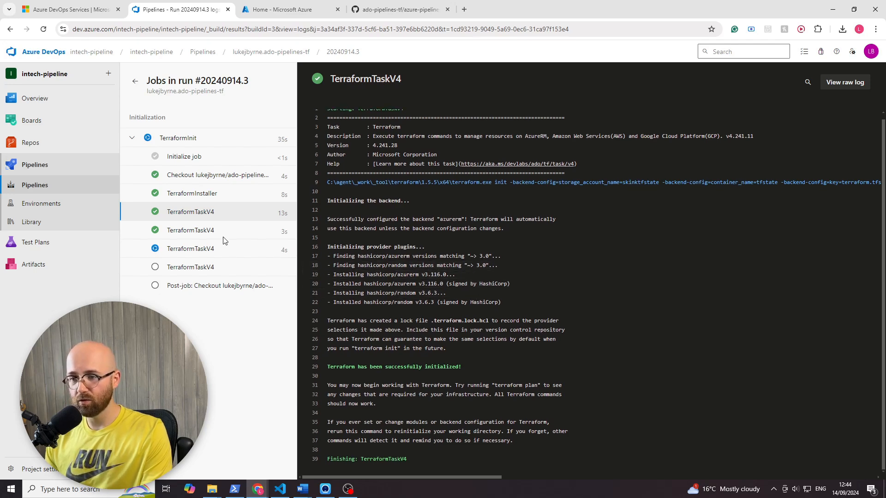
- Review the terraform validate, plan and apply task logs of run #20240914.3
click(208, 233)
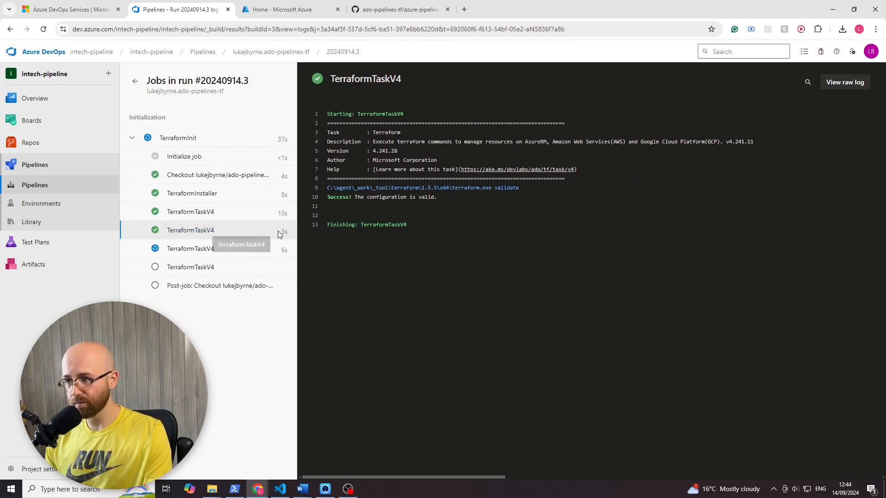
click(185, 248)
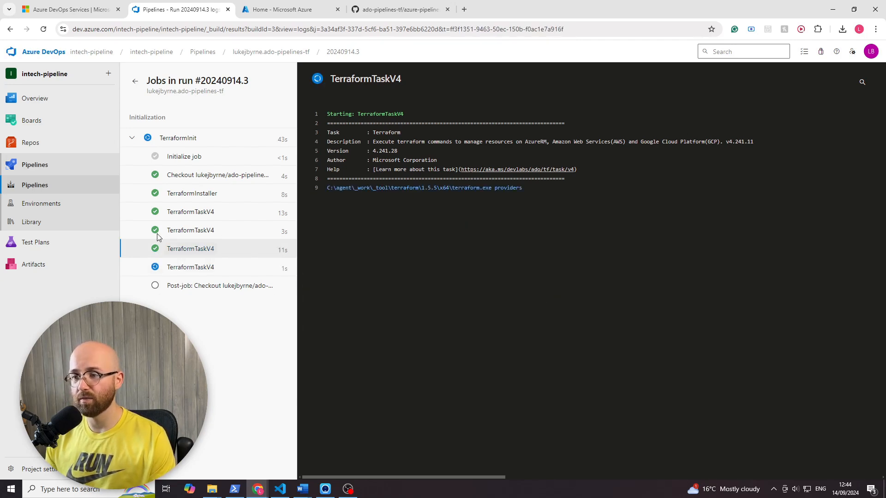
click(187, 252)
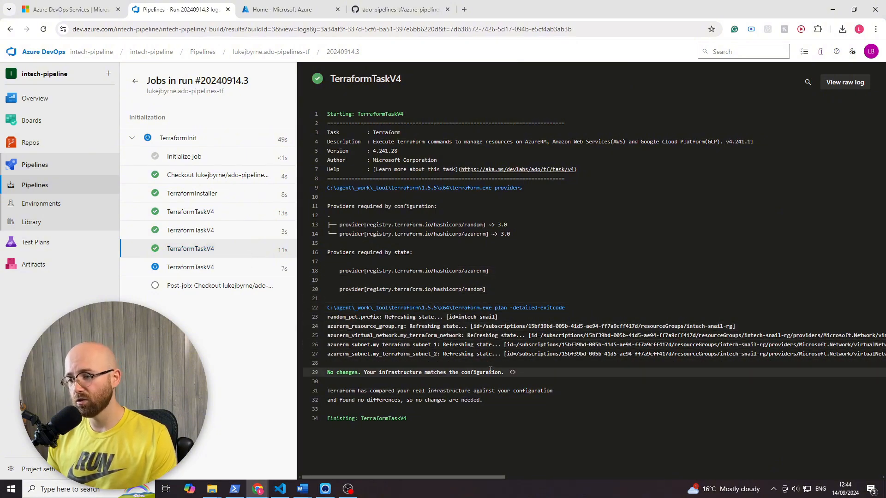
drag(370, 372, 506, 392)
click(575, 374)
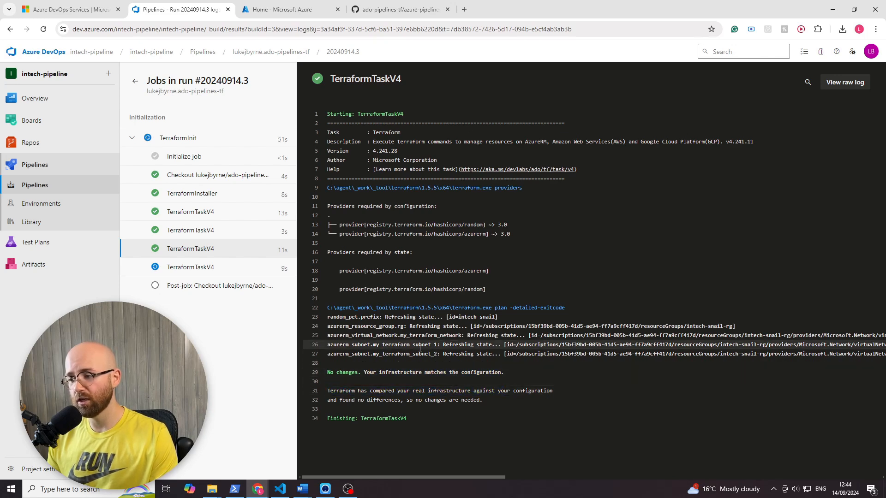
drag(328, 374, 364, 375)
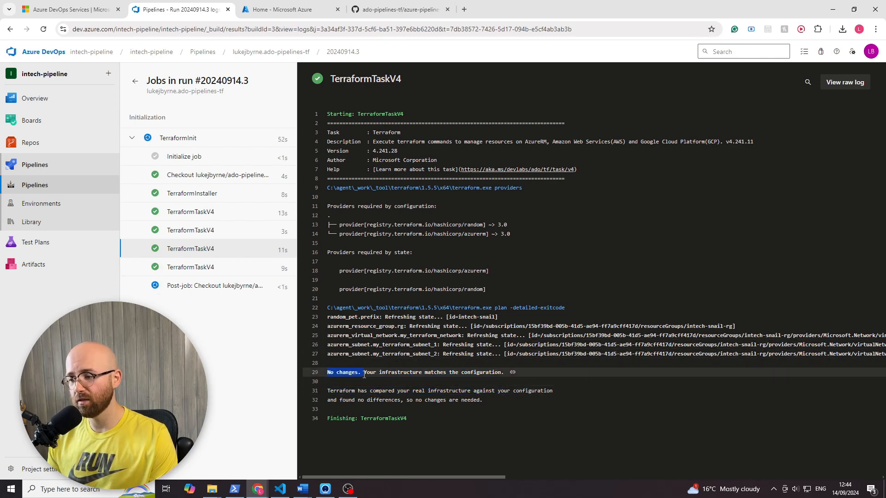
click(196, 268)
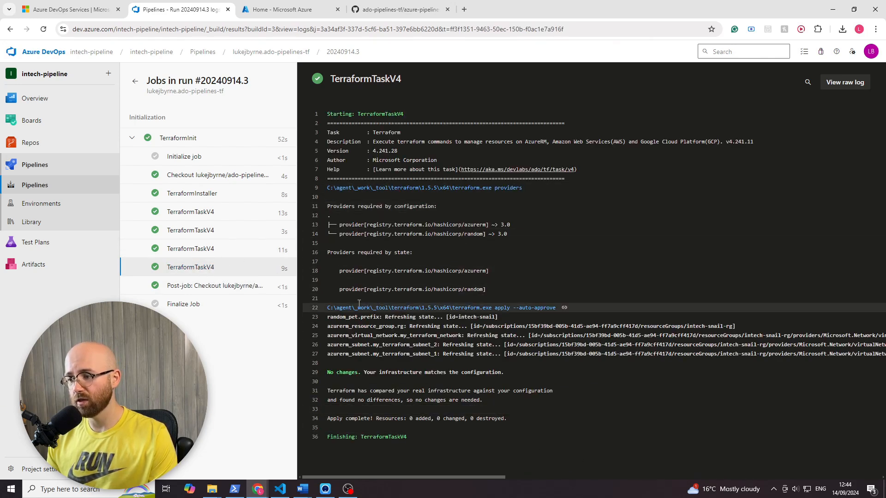
- Examine the terraform apply command with its --auto-approve option in the last task log, and review the post-job Checkout log
drag(323, 308, 496, 308)
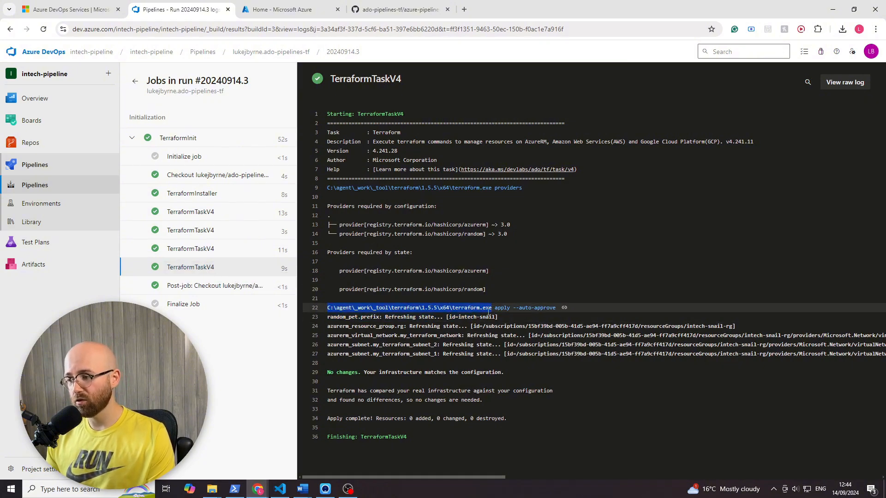
click(499, 309)
double_click(548, 311)
click(556, 307)
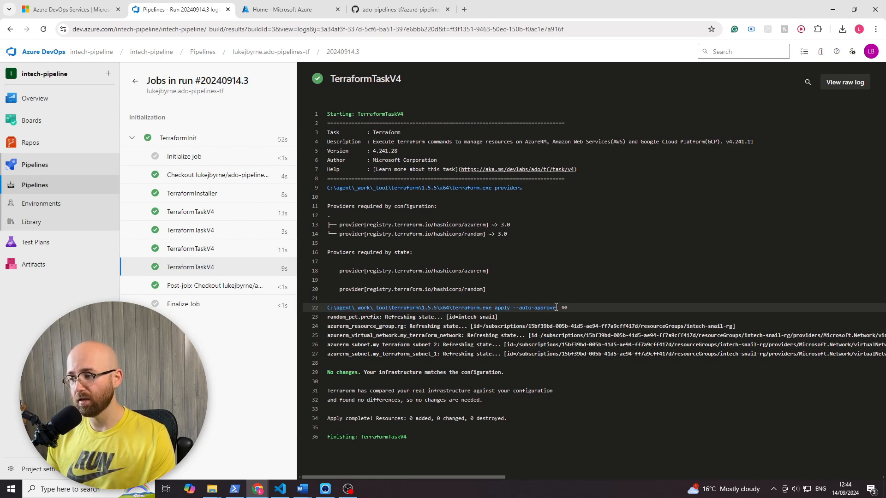
drag(538, 312, 517, 313)
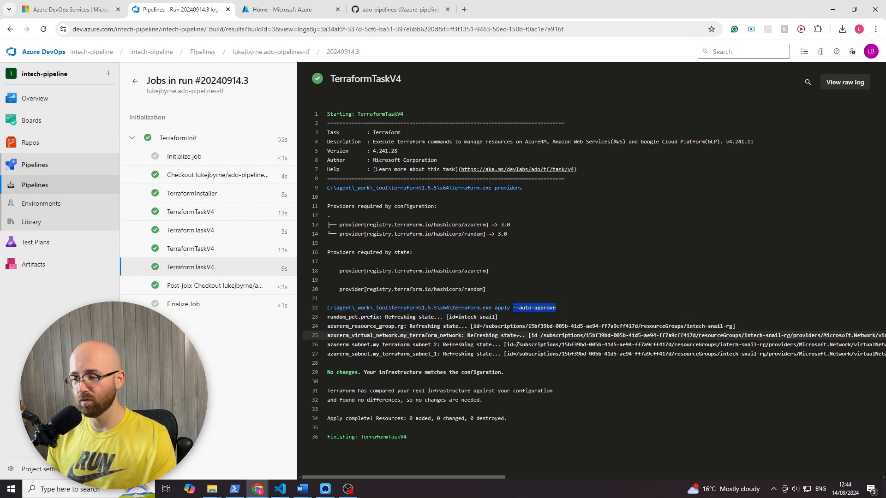
click(518, 325)
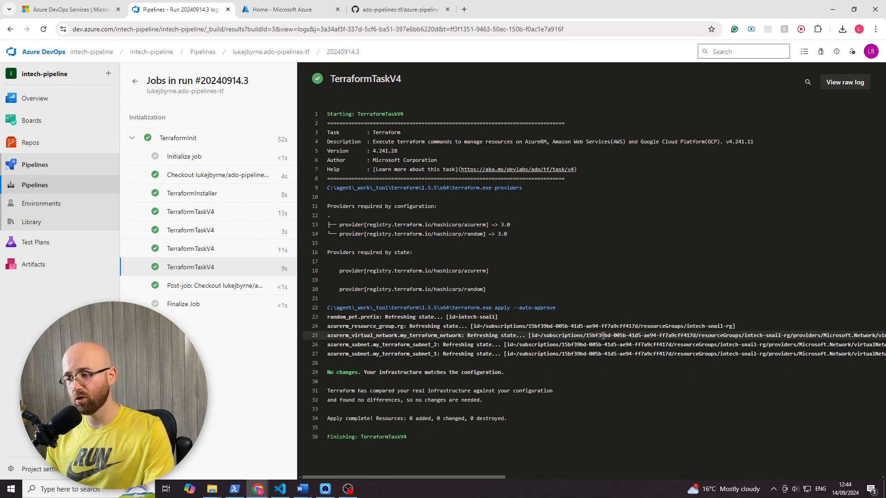
click(223, 288)
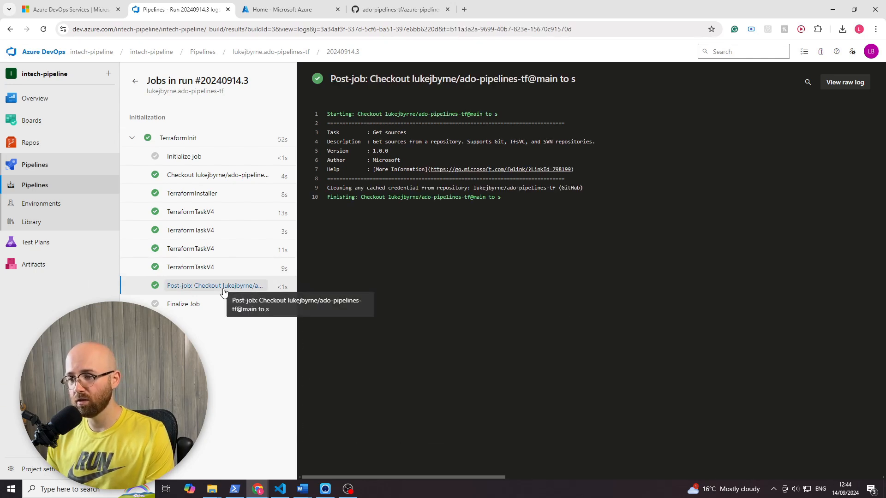
drag(503, 199, 303, 95)
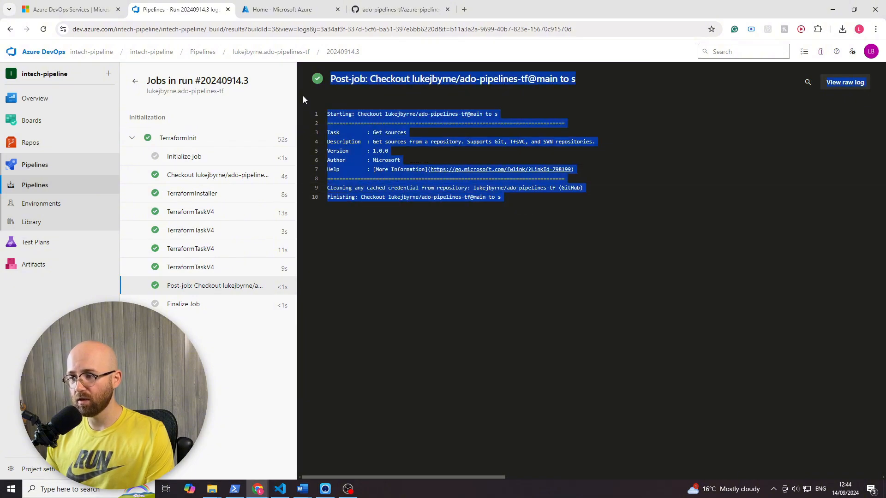
- Check the start and elapsed time in the summary of run #20240914.3 and open the ado-pipelines-tf pipeline's runs list
click(134, 82)
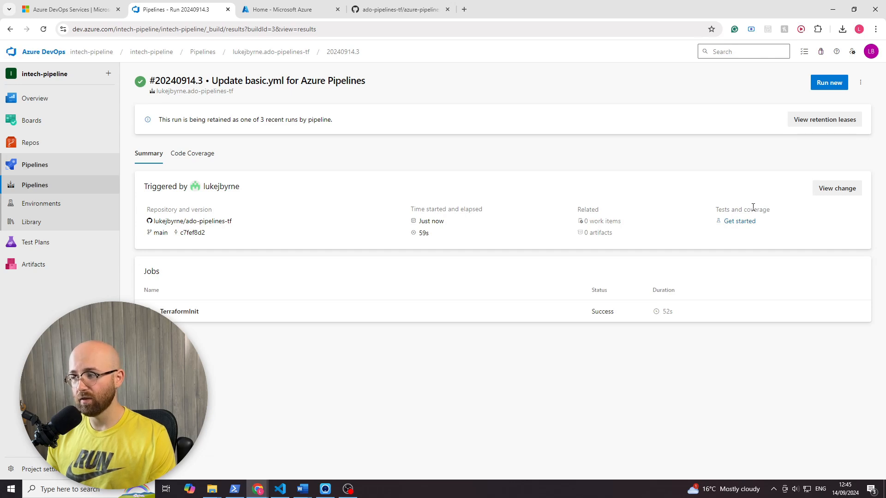
drag(451, 223, 416, 240)
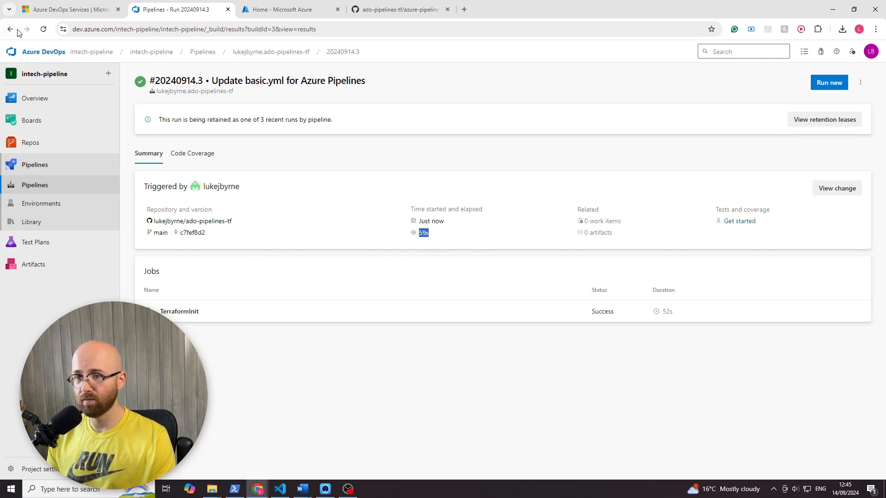
click(40, 30)
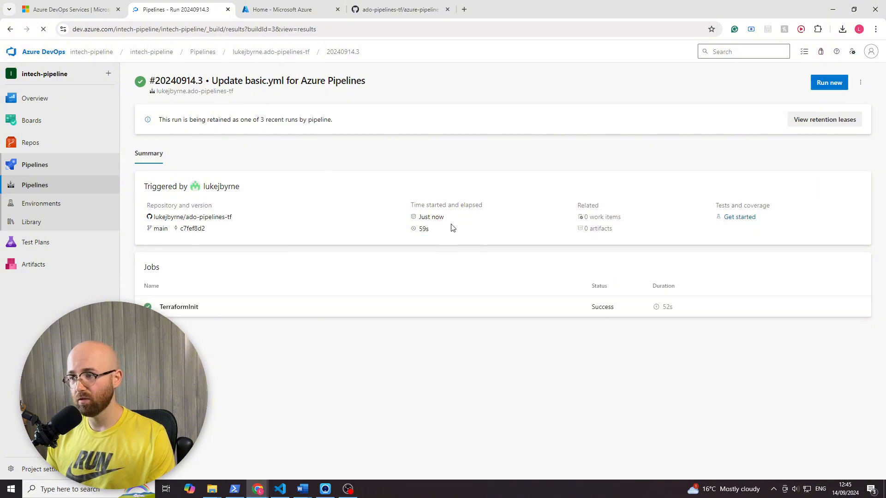
drag(450, 219, 378, 208)
click(436, 218)
drag(449, 221, 386, 217)
click(385, 217)
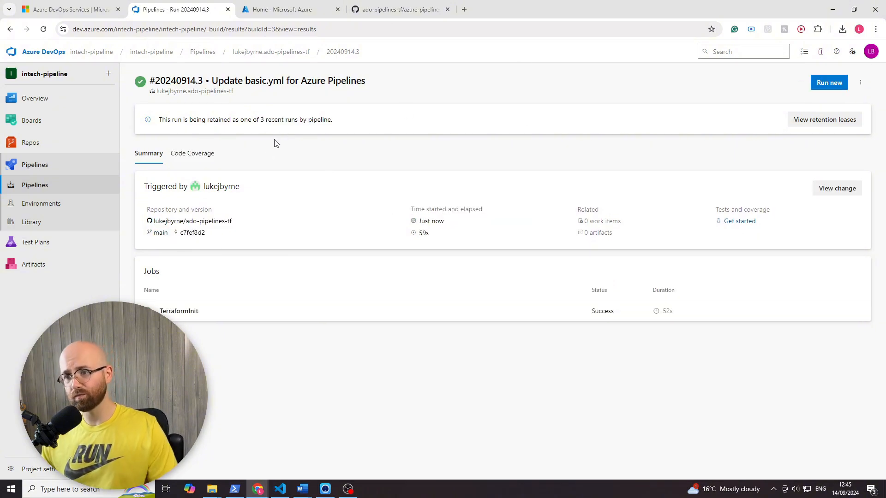
click(61, 183)
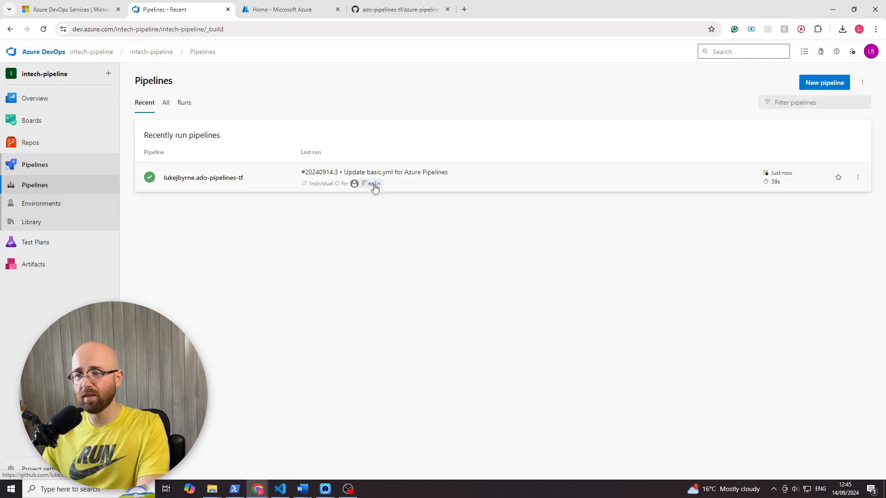
click(519, 178)
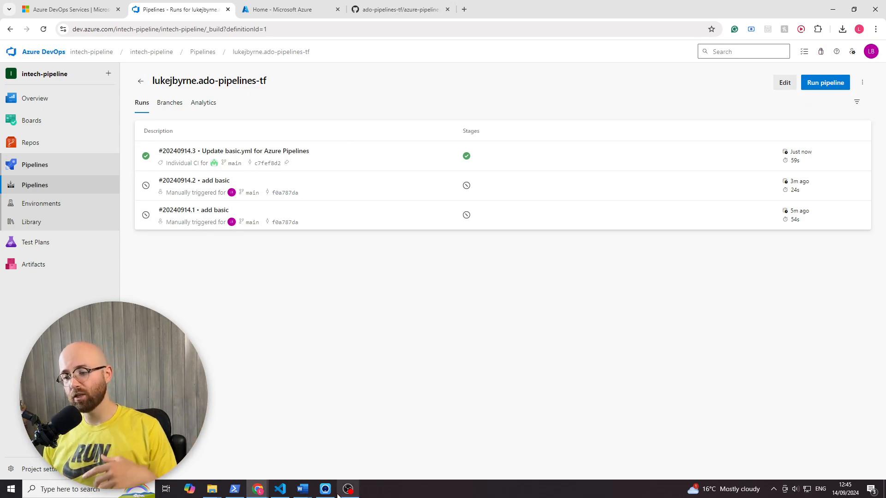
- Switch to VS Code and run git pull to bring the latest main branch changes into the local ado-pipelines-tf repository
click(286, 493)
scroll(348, 196, up, 5)
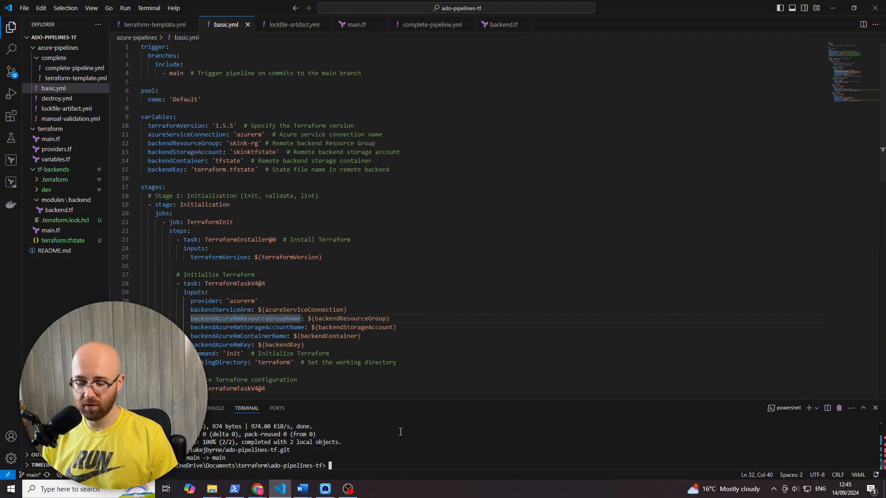
text(ll)
key(Return)
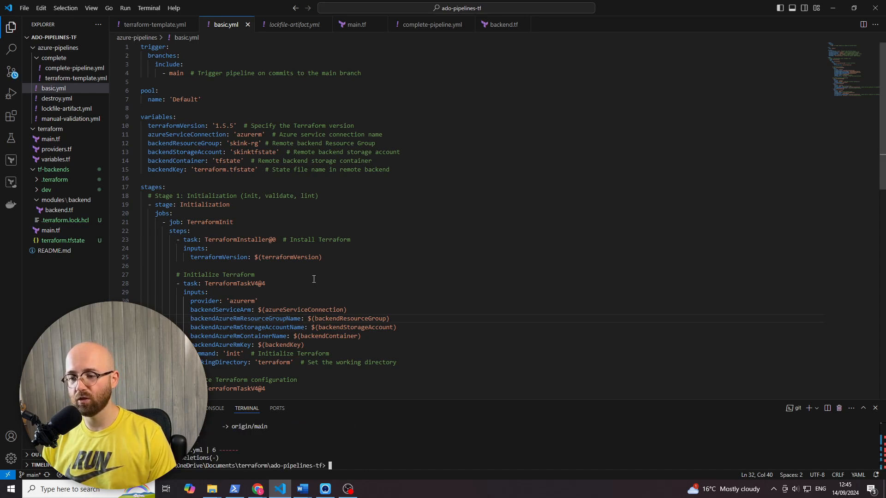
- Look through the Terraform tasks in the pulled basic.yml, close it and open main.tf from the terraform folder
scroll(277, 184, down, 8)
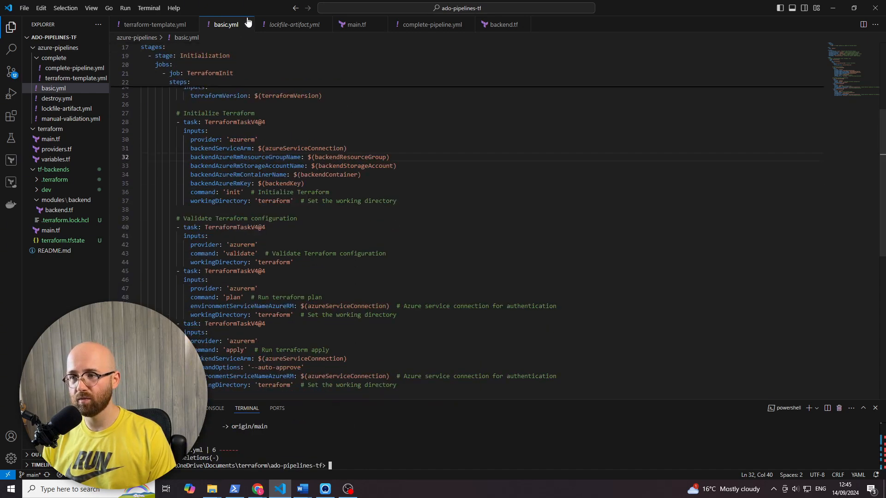
scroll(244, 78, down, 4)
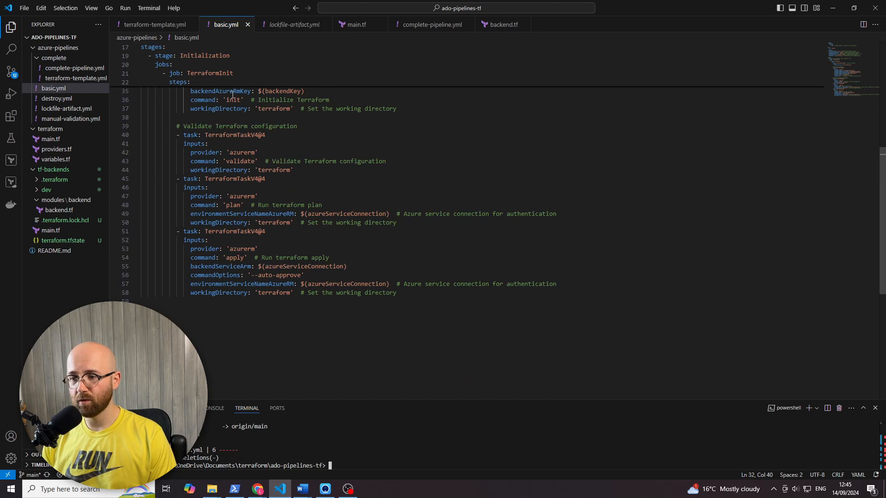
click(247, 25)
key(ctrl+a)
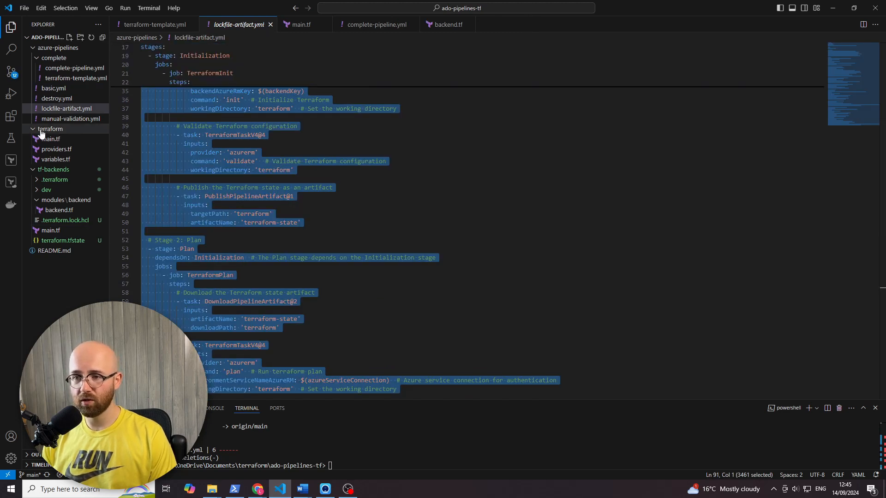
click(35, 130)
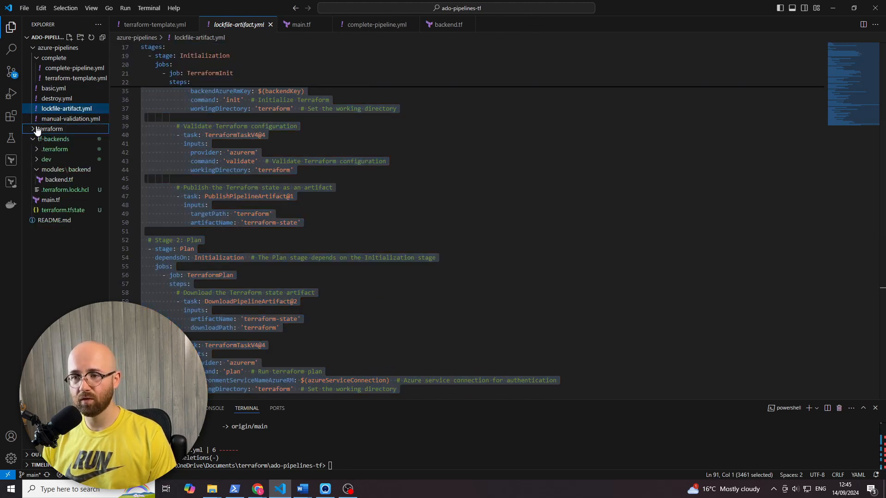
click(36, 129)
click(41, 139)
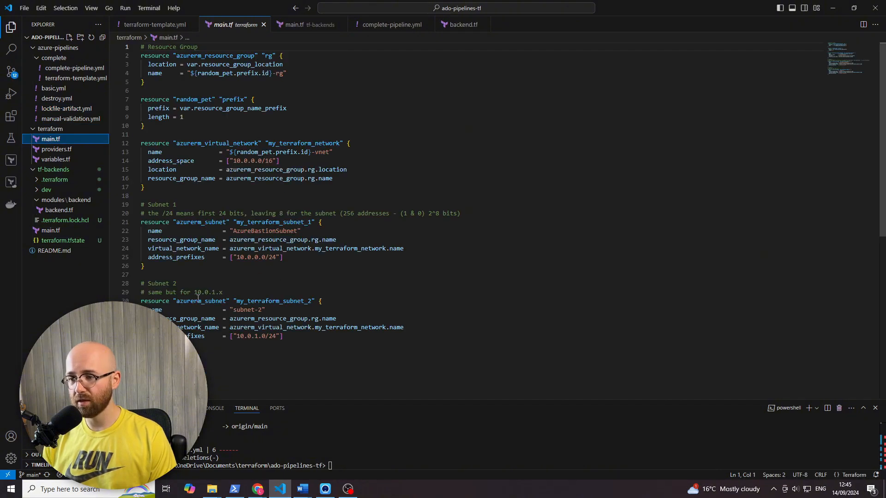
click(236, 25)
- Append a copy of the azurerm_resource_group "rg" block after the Subnet 2 resource at the end of main.tf
drag(287, 336, 116, 281)
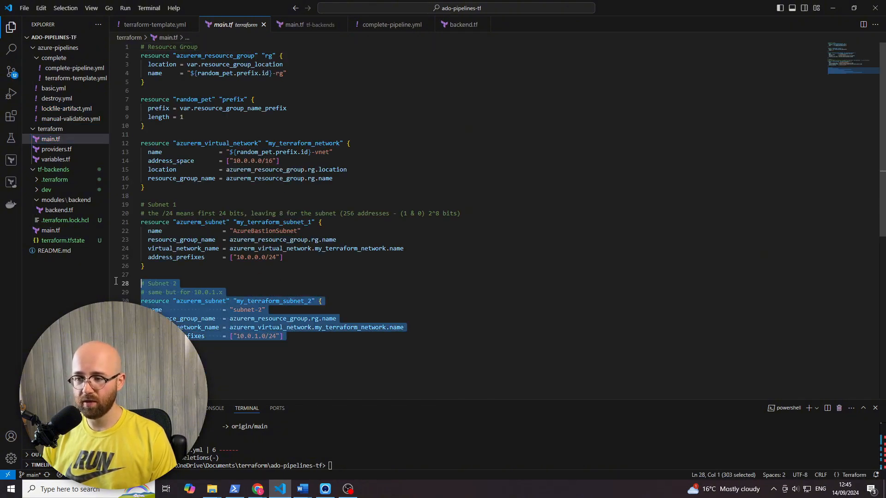
click(251, 378)
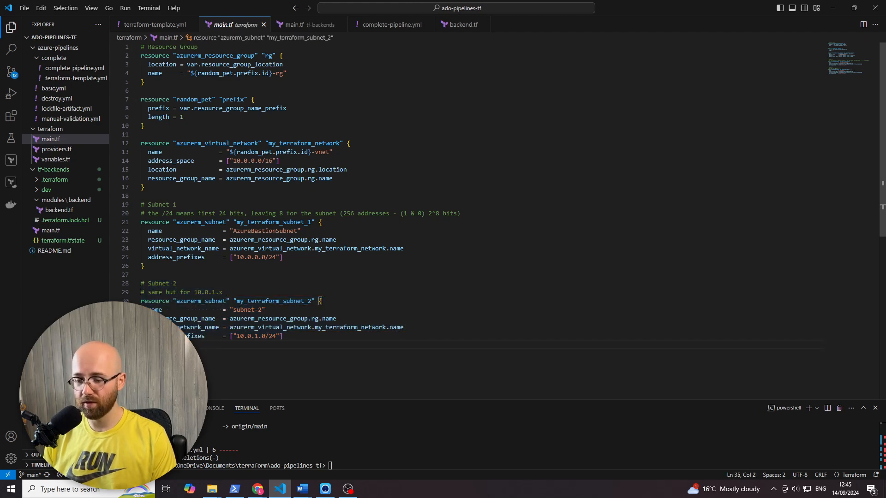
key(Return)
key(Return)
scroll(191, 134, up, 1)
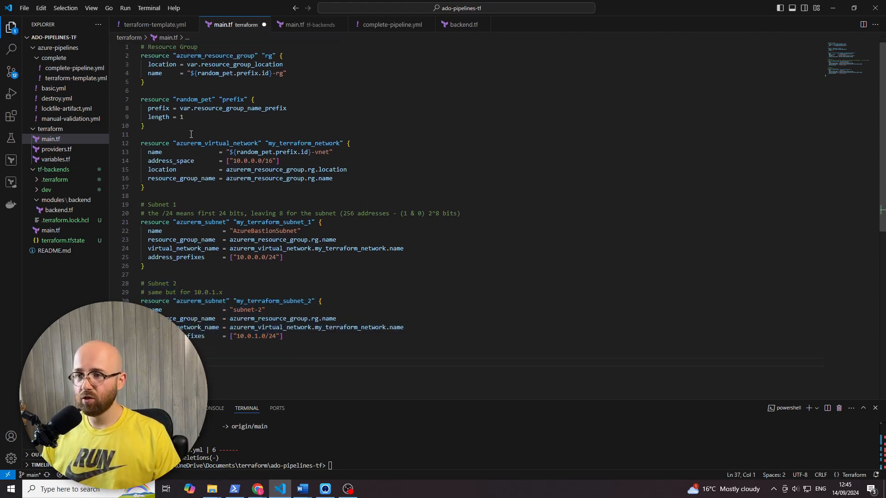
drag(164, 81, 128, 55)
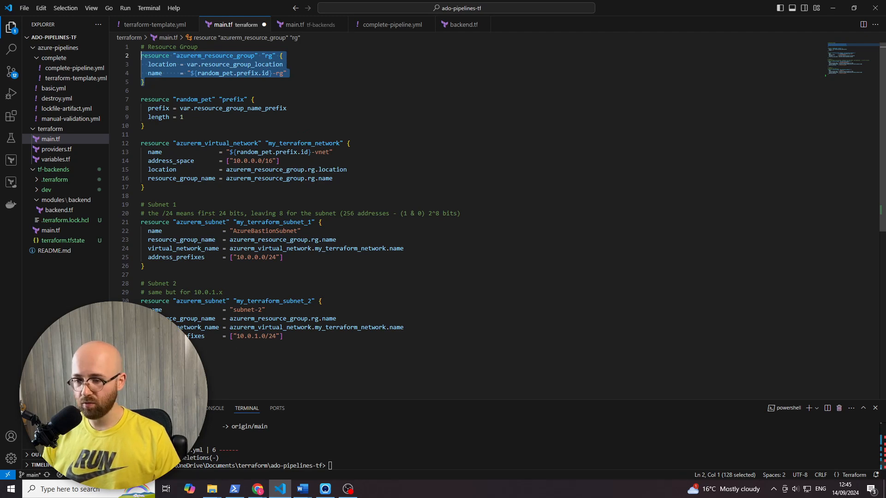
key(ctrl+c)
click(241, 360)
key(ctrl+v)
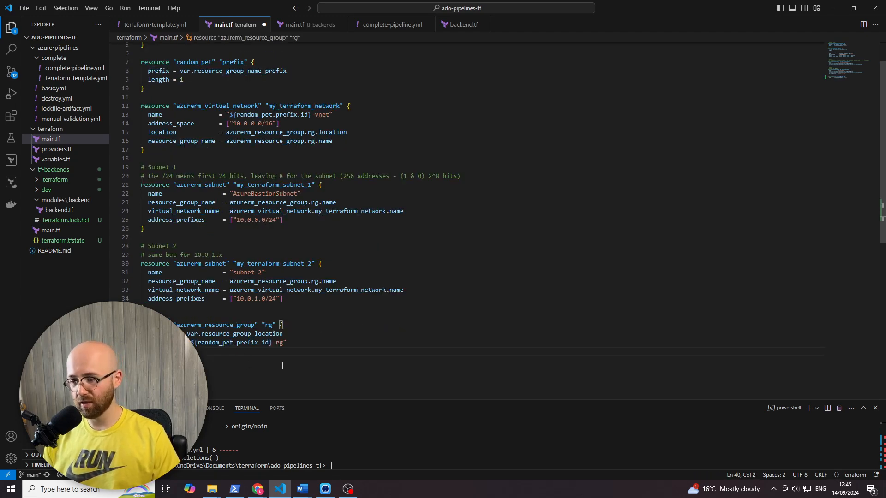
- Change the name suffix of the copied resource group to -rg2 and save main.tf
click(284, 343)
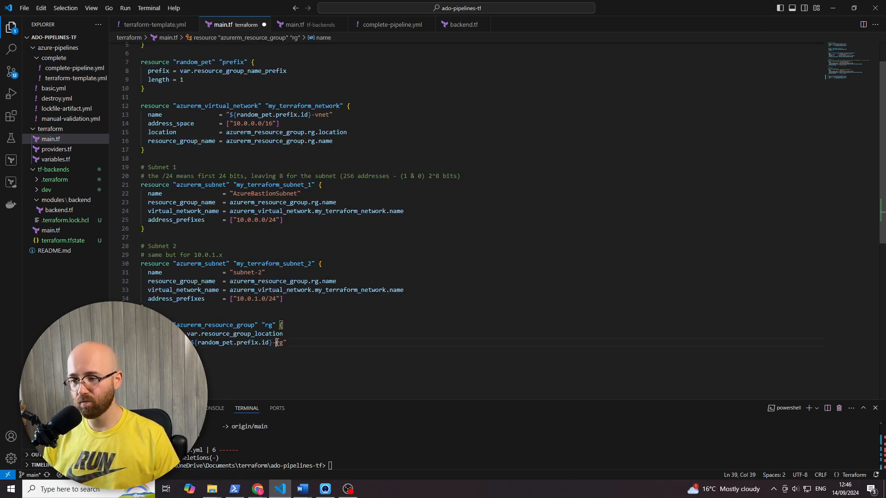
text(2)
click(410, 327)
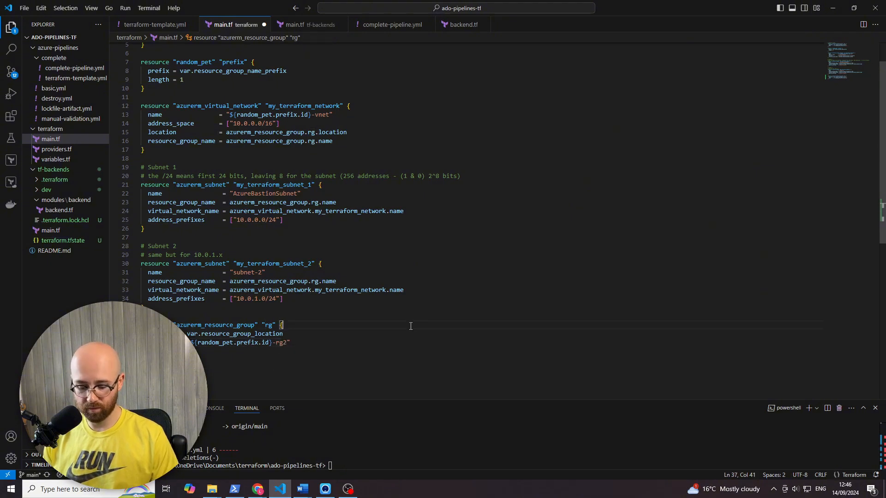
- Stage .\terraform\main.tf with git and commit it with the message "testing pipeline"
click(324, 457)
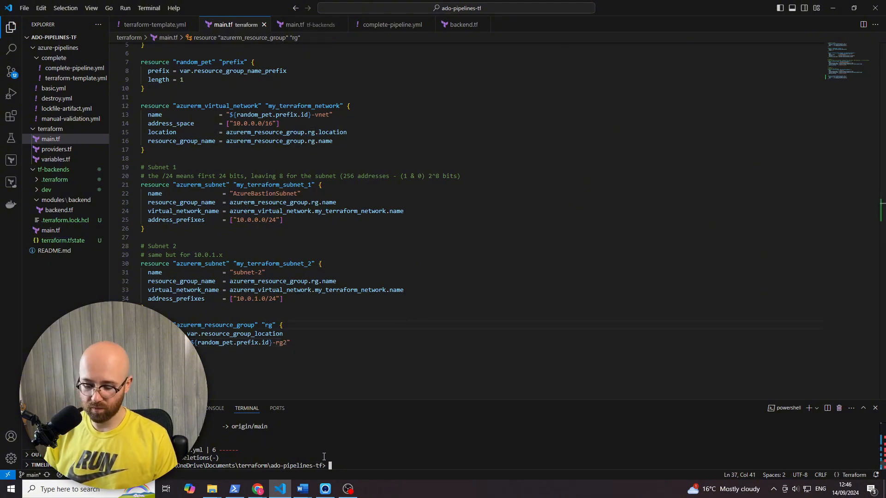
text(git add .\terraform\)
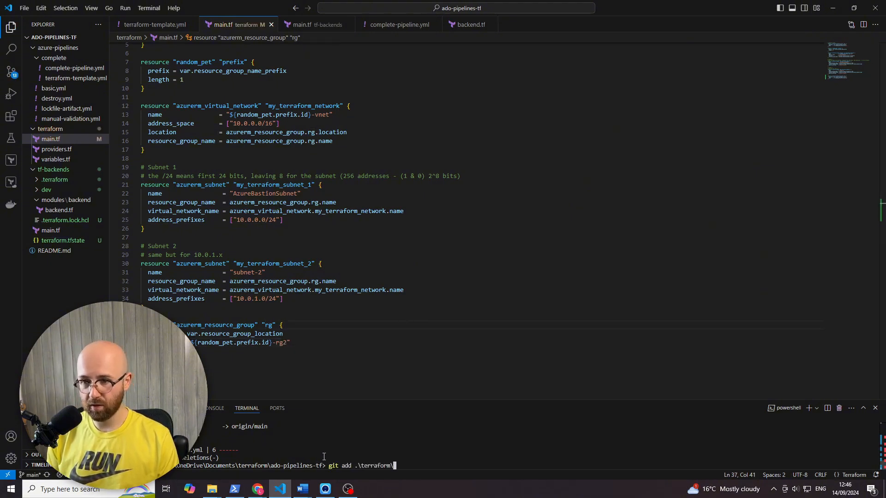
text(main.tf)
key(Return)
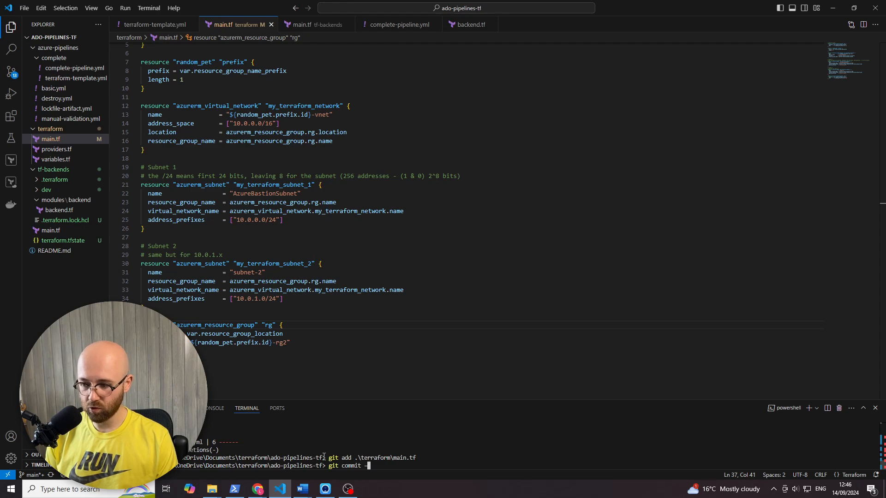
text(-m "test)
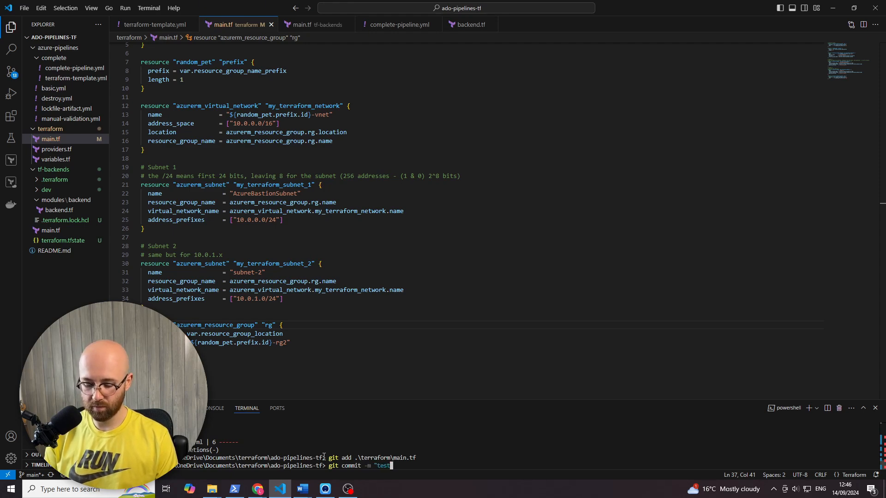
text(ing pipeline")
key(Return)
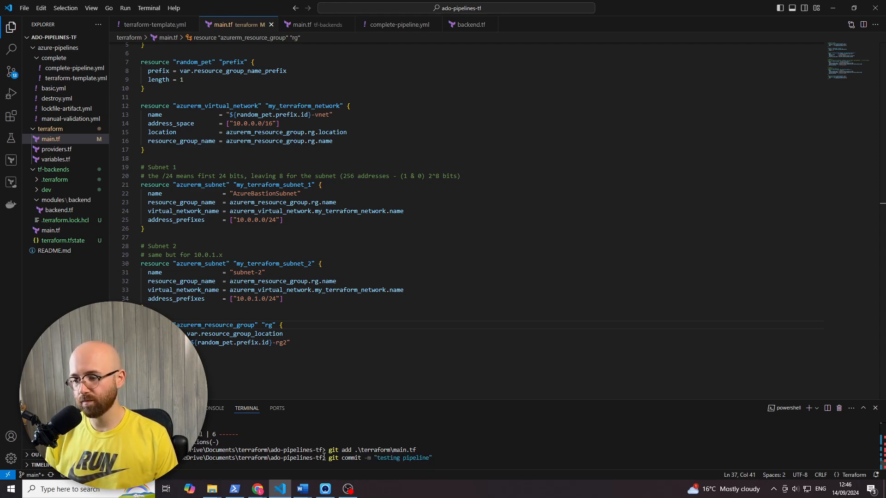
- Push the commit to the remote repository and switch back to the pipeline's runs list in Chrome
text(git )
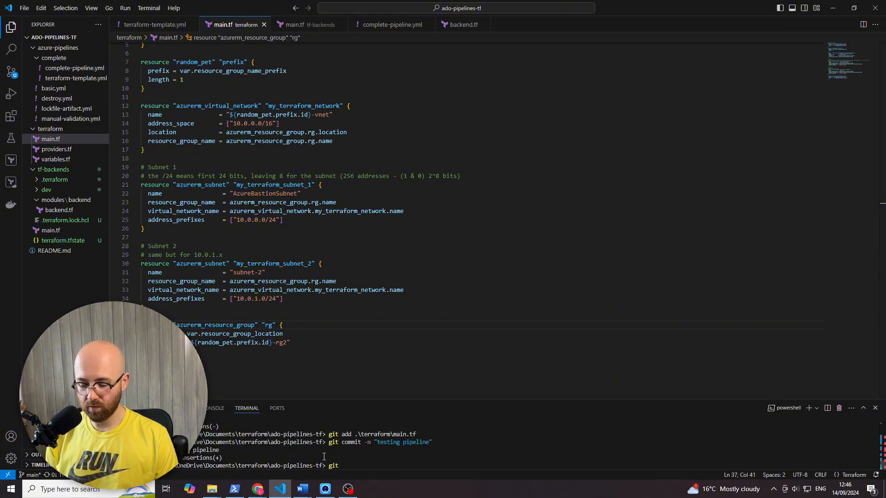
text(push)
key(Return)
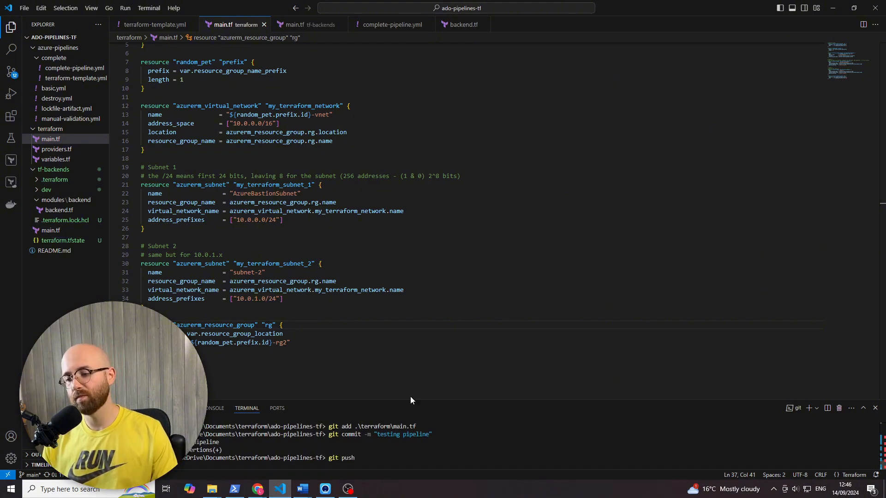
mouse_move(260, 490)
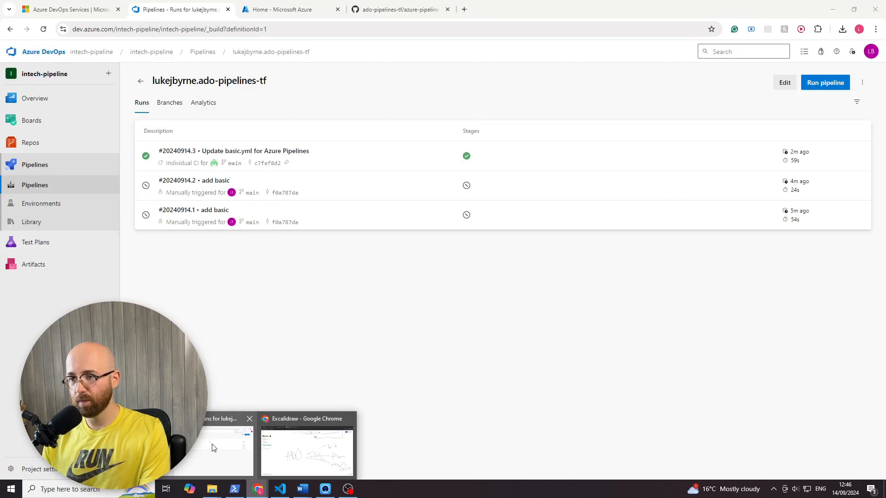
click(213, 448)
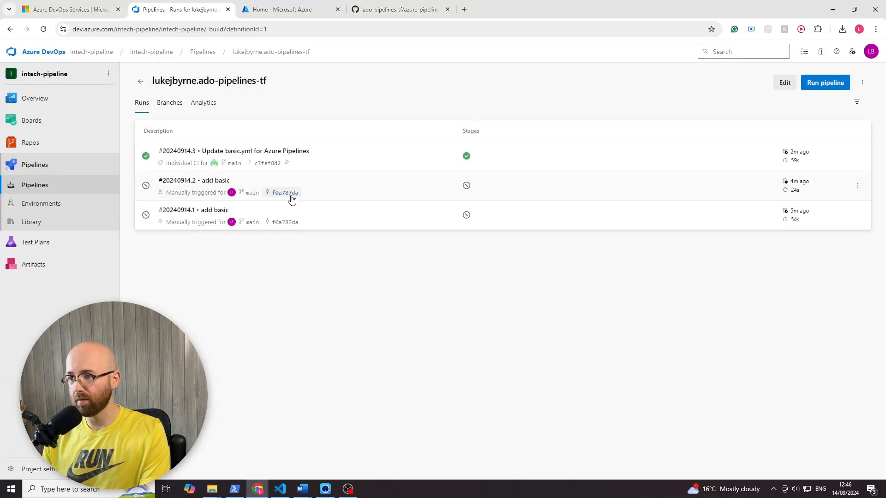
- Refresh the runs list, open the new "testing pipeline" run and view the first TerraformTaskV4 log in its TerraformInit job
click(43, 29)
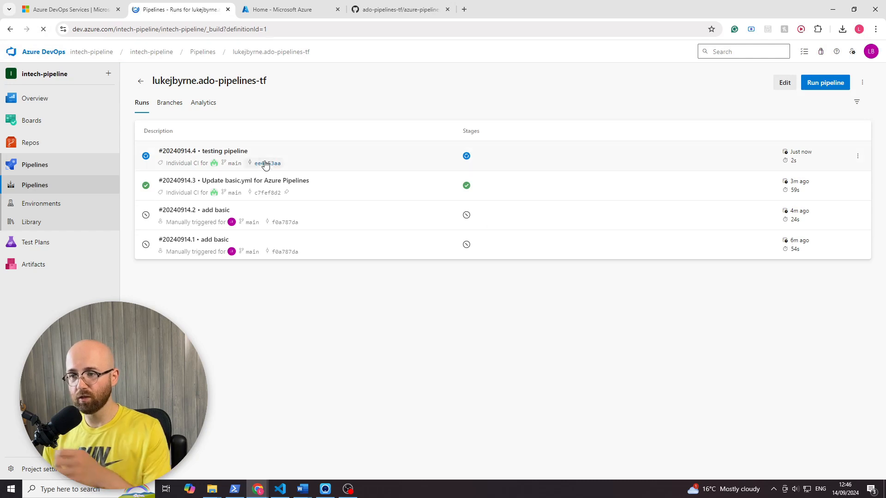
click(312, 149)
click(179, 267)
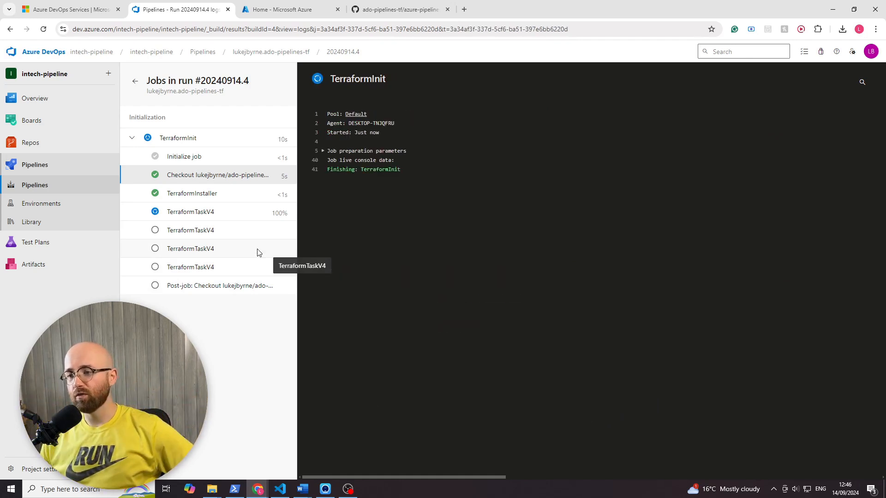
click(190, 214)
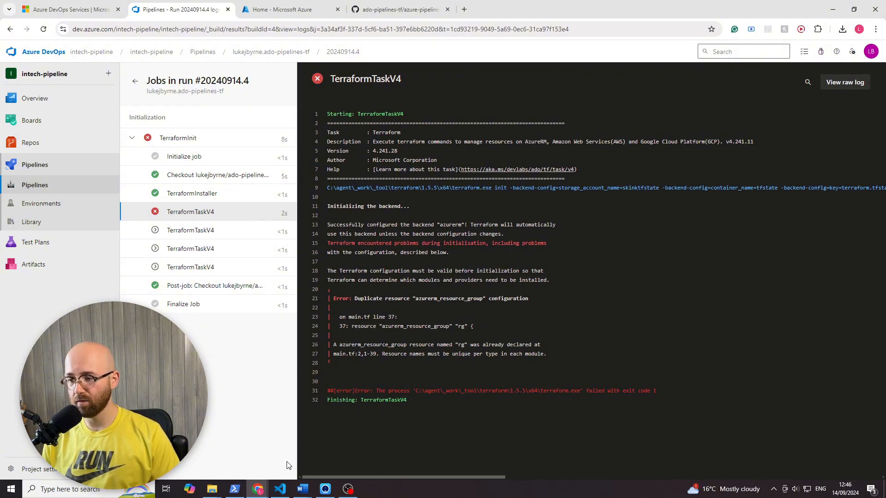
- Switch to VS Code and rename the copied azurerm_resource_group resource's label to "rg2" in main.tf, saving the file
mouse_move(281, 489)
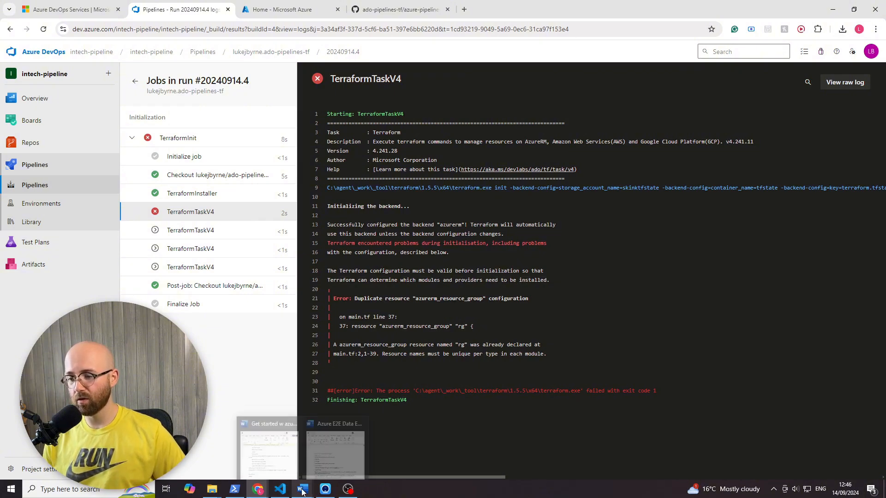
click(269, 451)
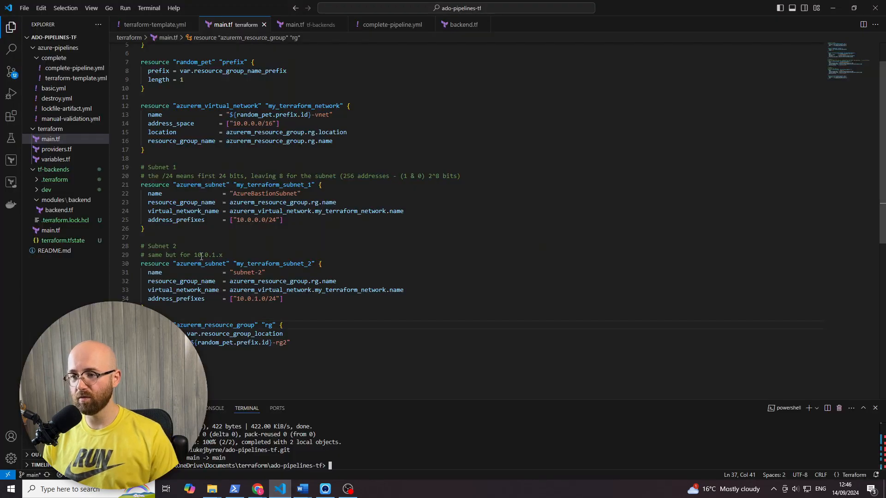
click(273, 325)
text(2)
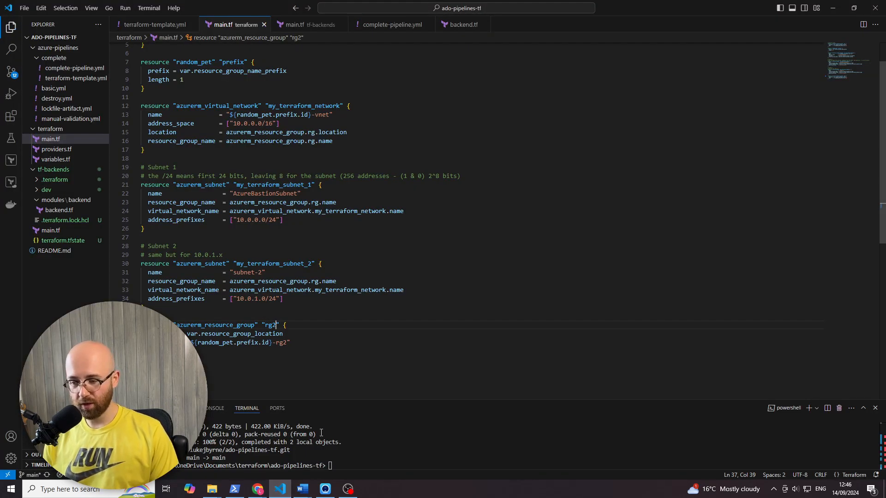
- Stage .\terraform\main.tf with git and commit the label fix with the message "testing pipeline"
click(328, 453)
text(git add .\terraform\main.tf)
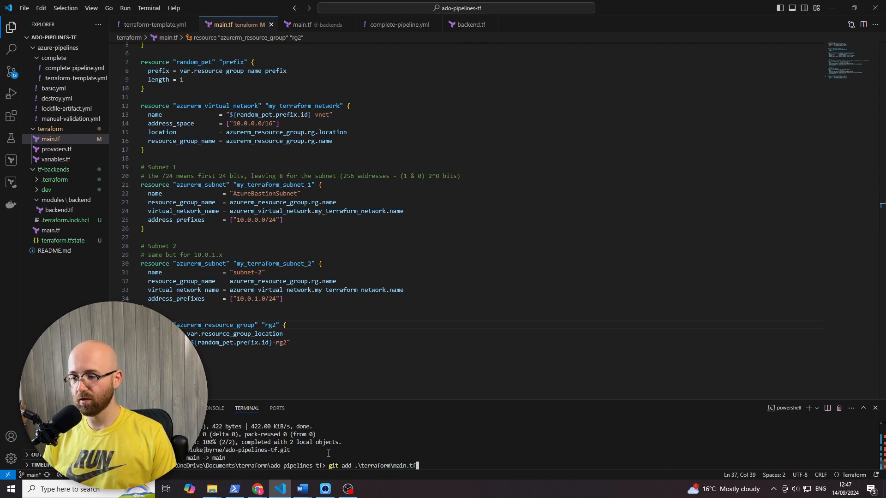
key(Return)
key(Up)
key(Up)
key(Up)
key(Return)
- Push the label fix to the remote repository and return to the Azure DevOps run page in Chrome
key(Up)
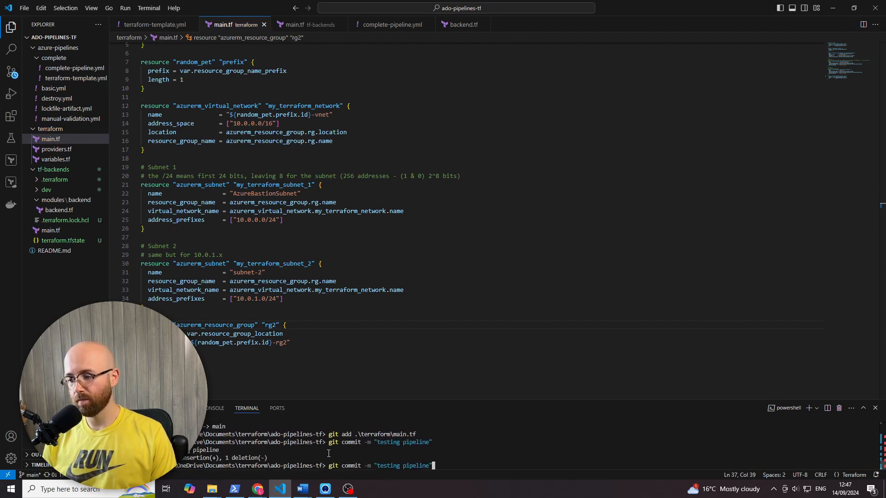
key(Up)
key(Up)
key(Return)
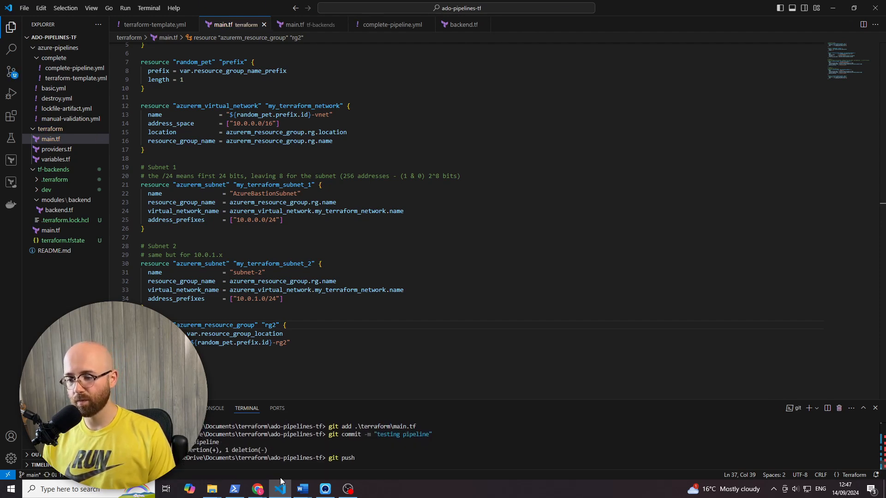
click(259, 487)
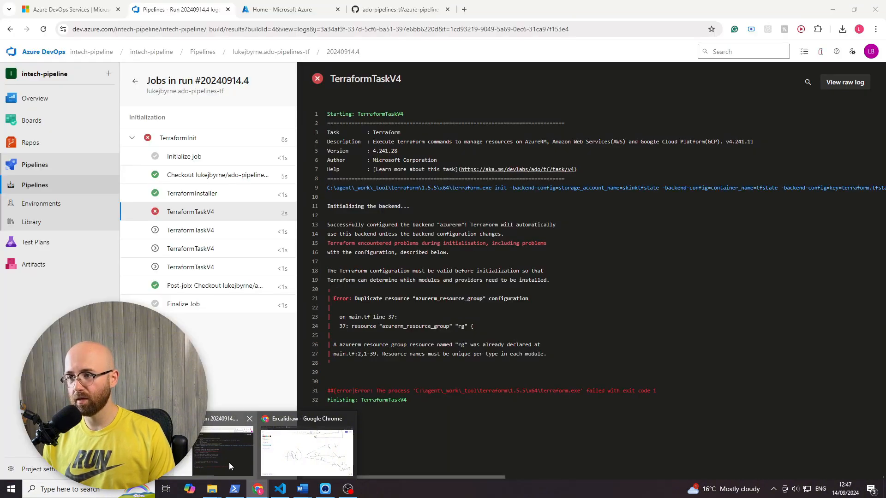
click(229, 463)
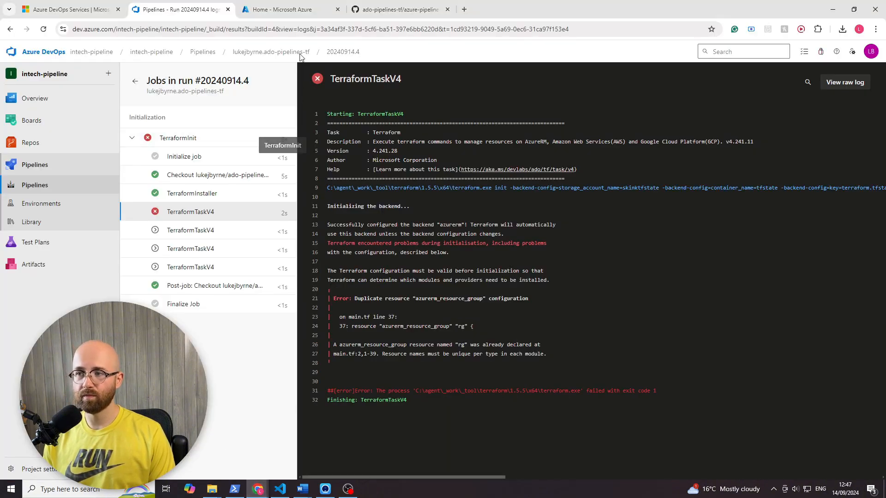
- From the pipeline's runs list, open the latest "testing pipeline" run, #20240914.5, and view its TerraformInit job log
click(281, 56)
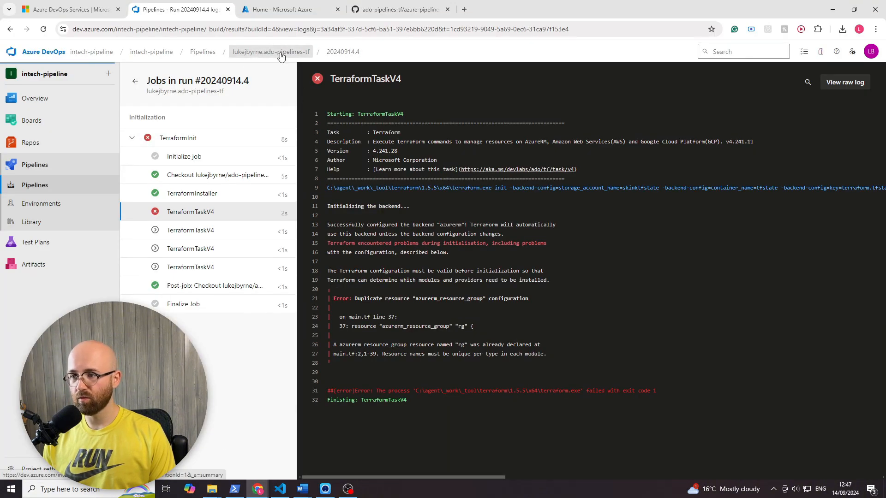
click(508, 154)
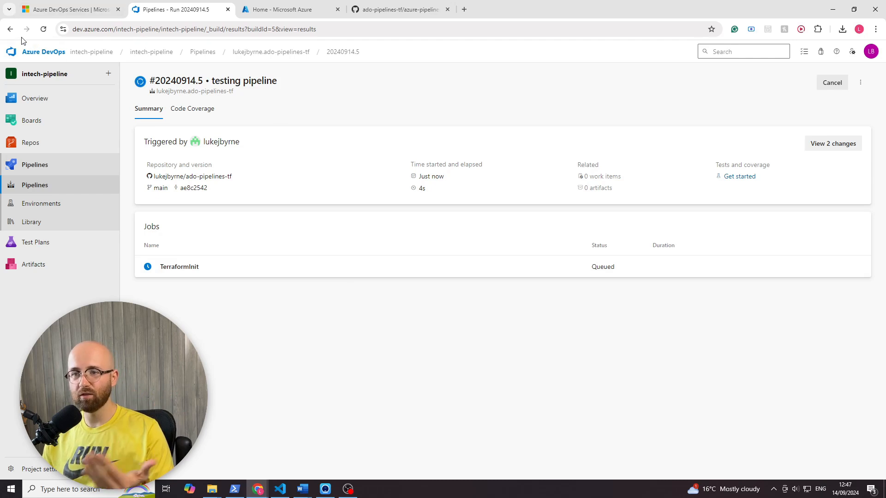
click(11, 29)
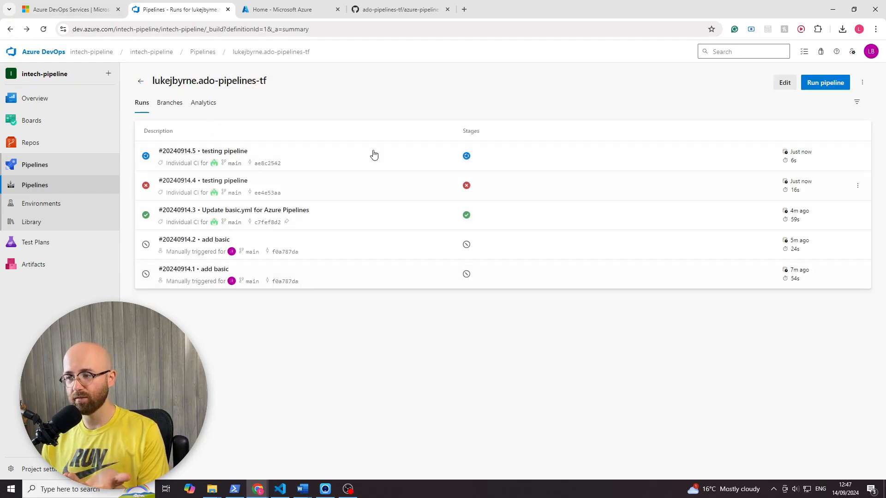
click(541, 169)
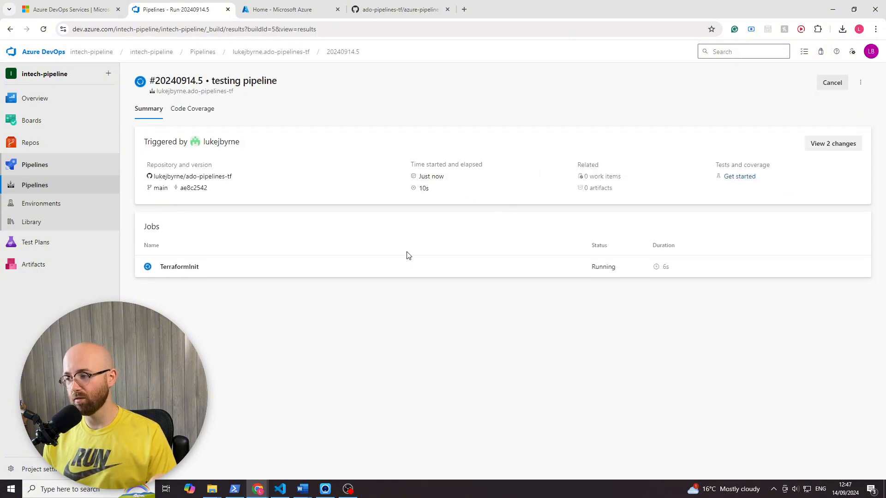
click(243, 264)
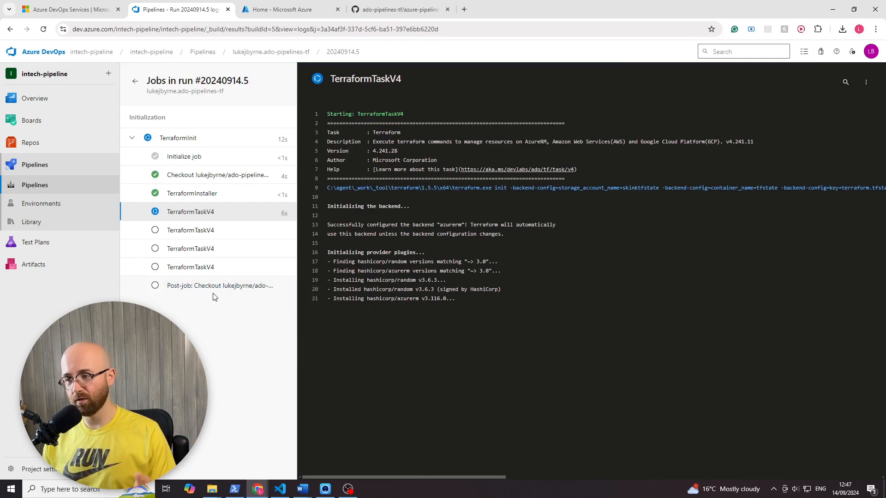
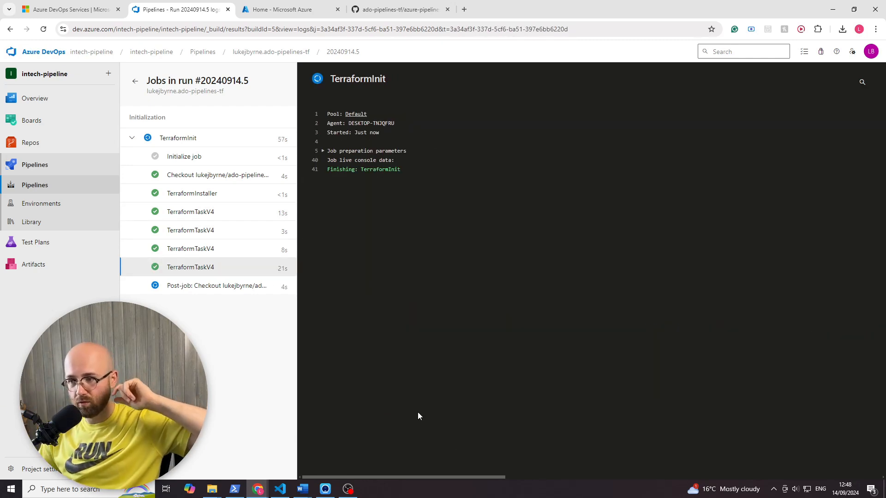
- Review the post-job checkout log and the final TerraformTaskV4 apply log of the run, checking the created rg2 resource group
click(225, 286)
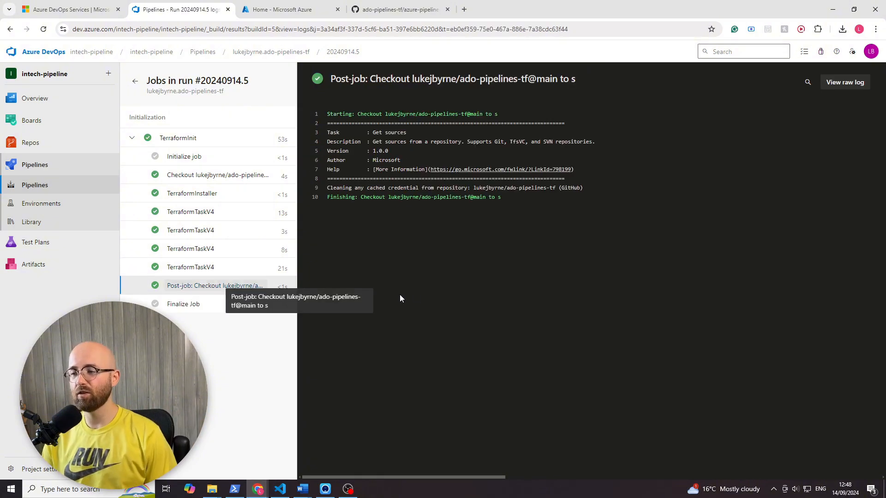
click(191, 266)
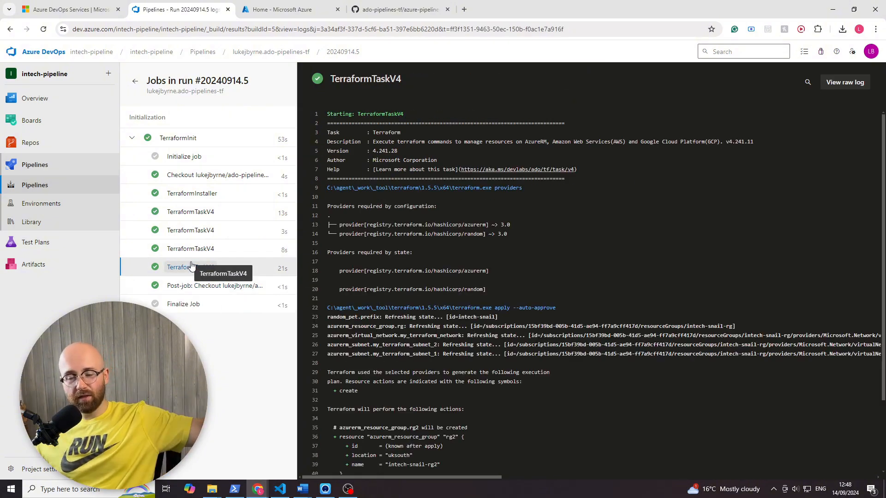
scroll(550, 277, down, 2)
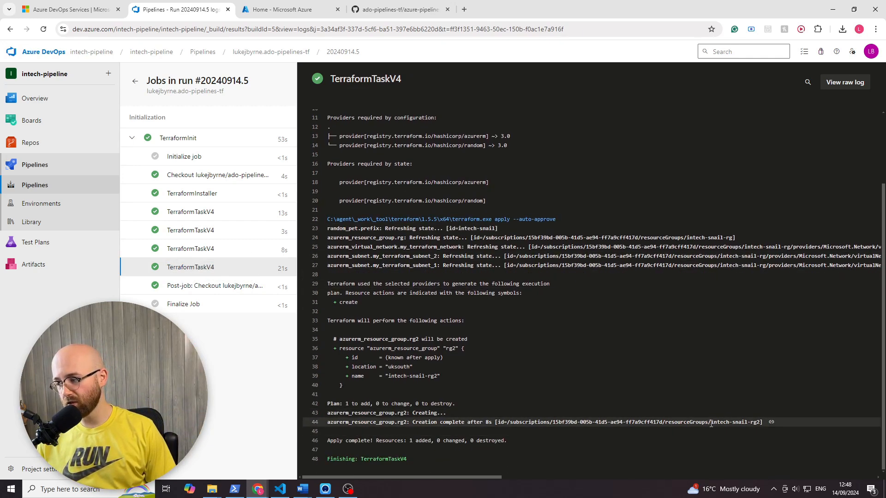
drag(711, 423, 752, 419)
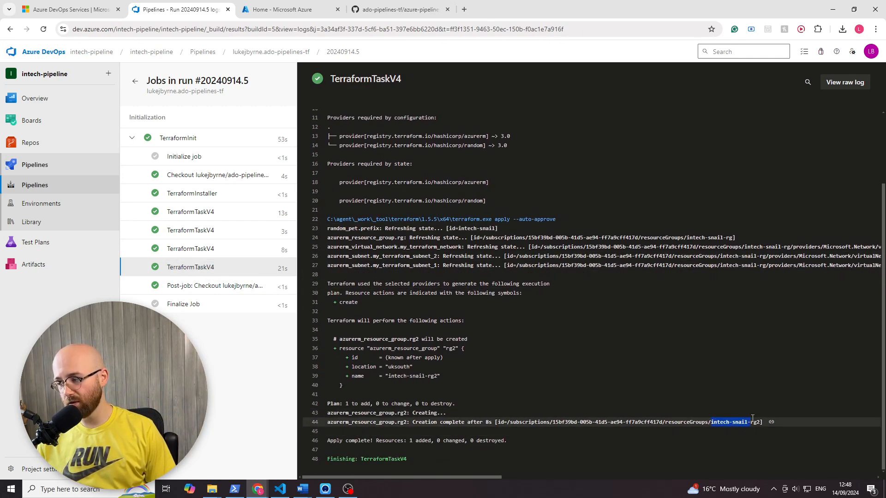
click(748, 290)
- Return to the Pipelines overview and start a new pipeline with GitHub as the code source and the ado-pipelines-tf repository
click(263, 52)
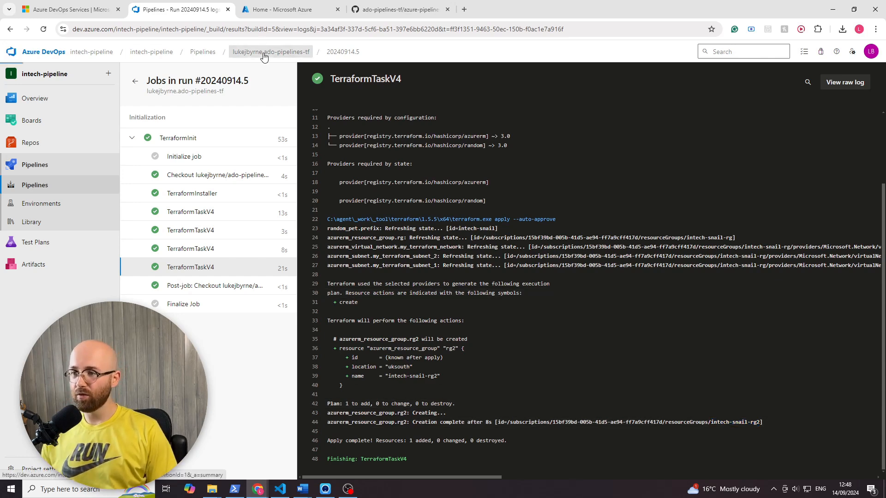
click(202, 52)
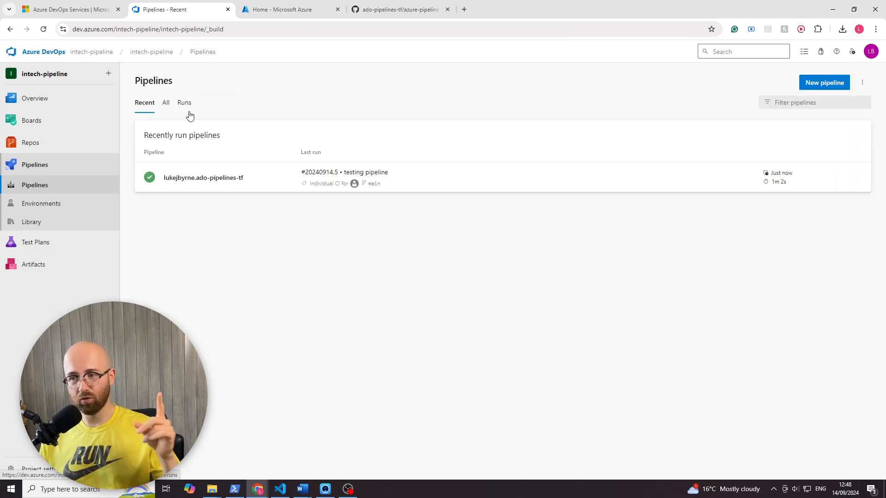
click(823, 84)
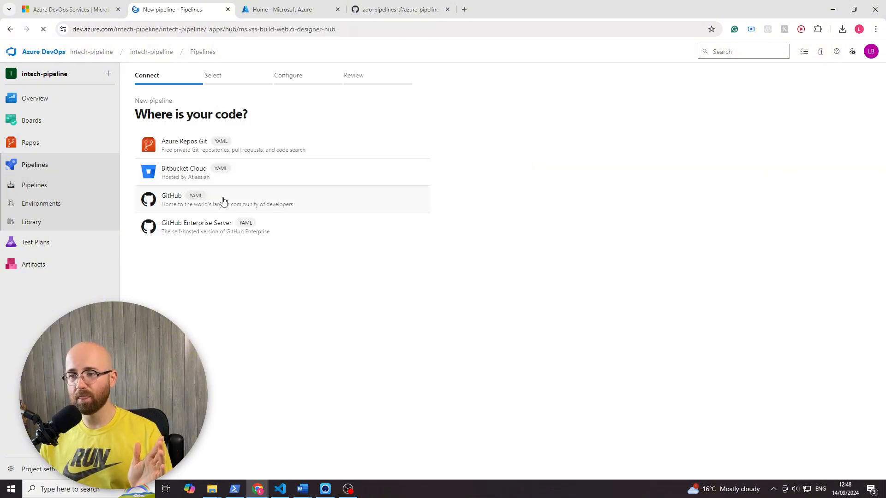
click(224, 199)
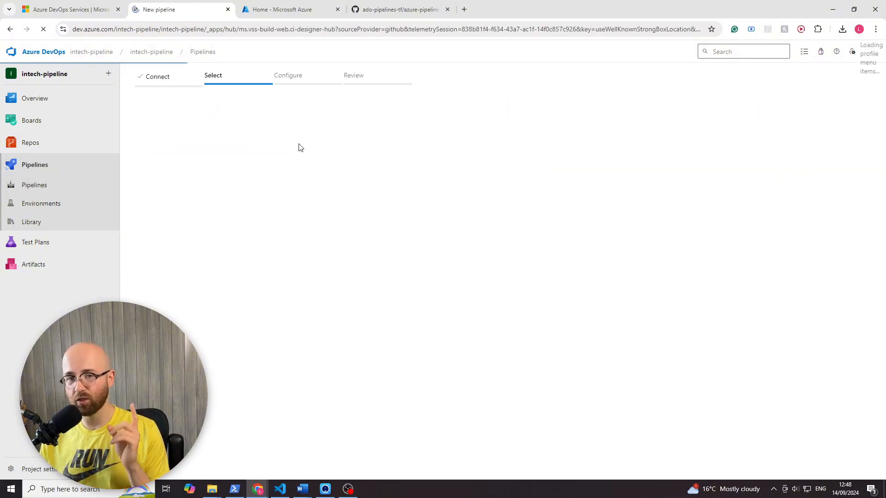
click(262, 176)
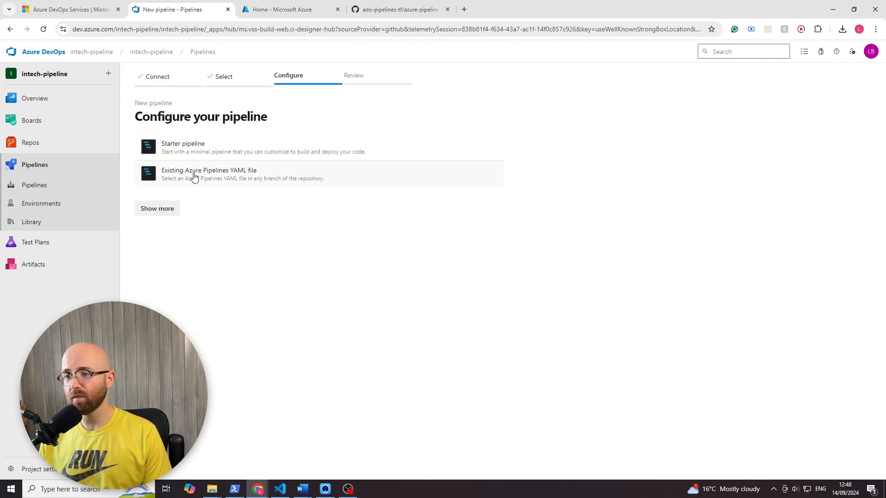
- Configure the new pipeline from the existing YAML file /azure-pipelines/destroy.yml on the main branch
click(194, 176)
click(860, 147)
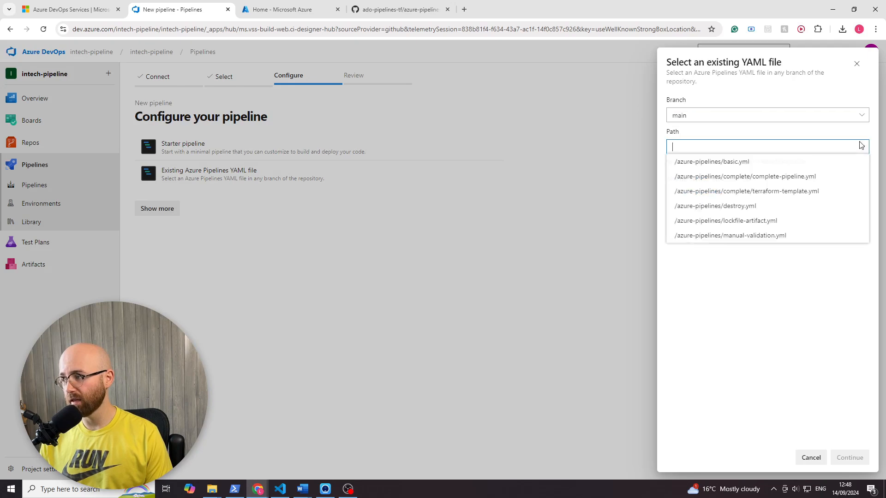
click(754, 207)
click(850, 458)
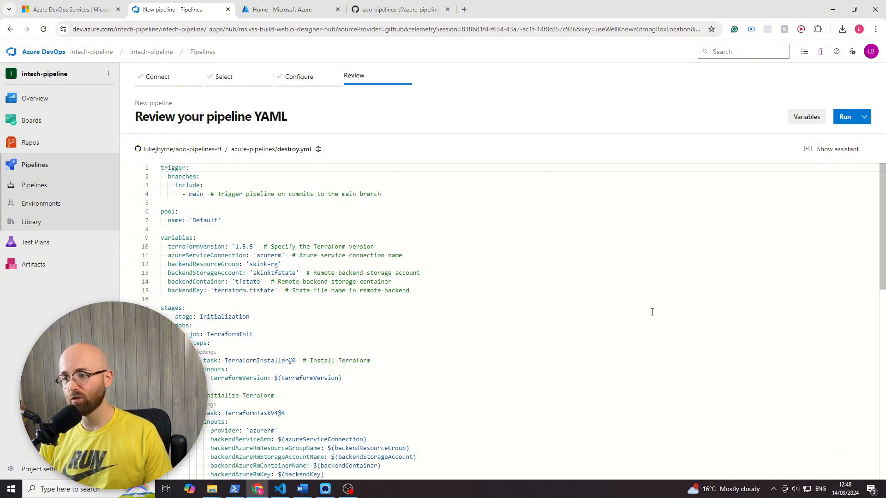
- Delete the main-branch trigger block from destroy.yml and look through the remaining Terraform tasks
click(455, 204)
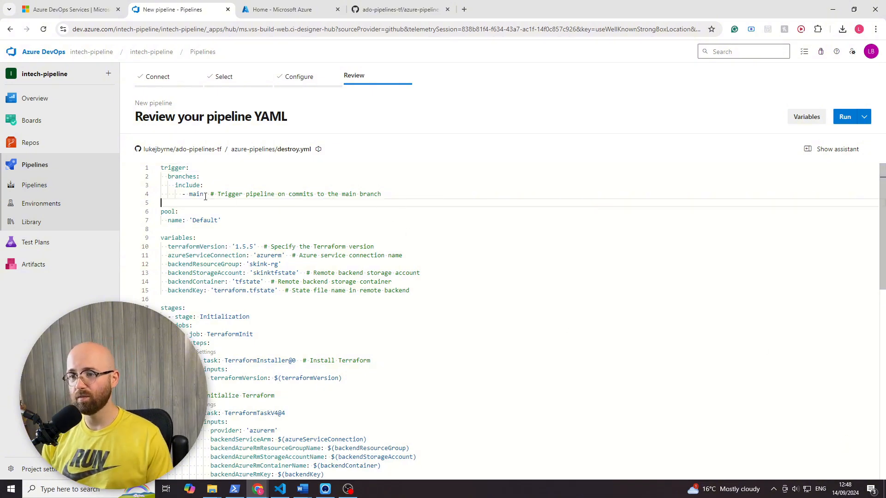
shift+click(161, 168)
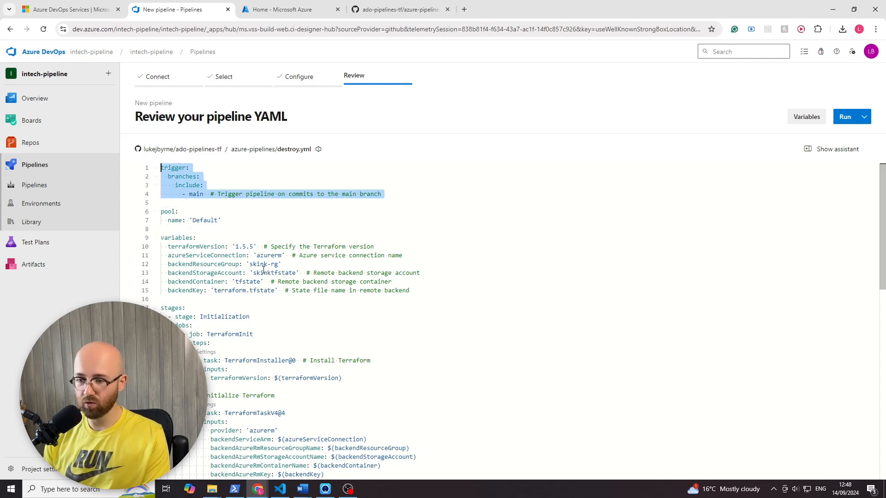
key(Delete)
key(Delete)
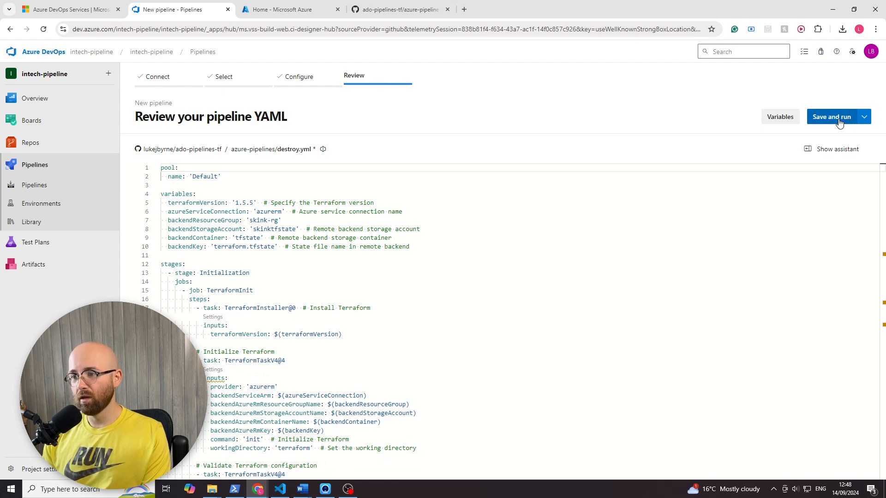
scroll(806, 293, down, 4)
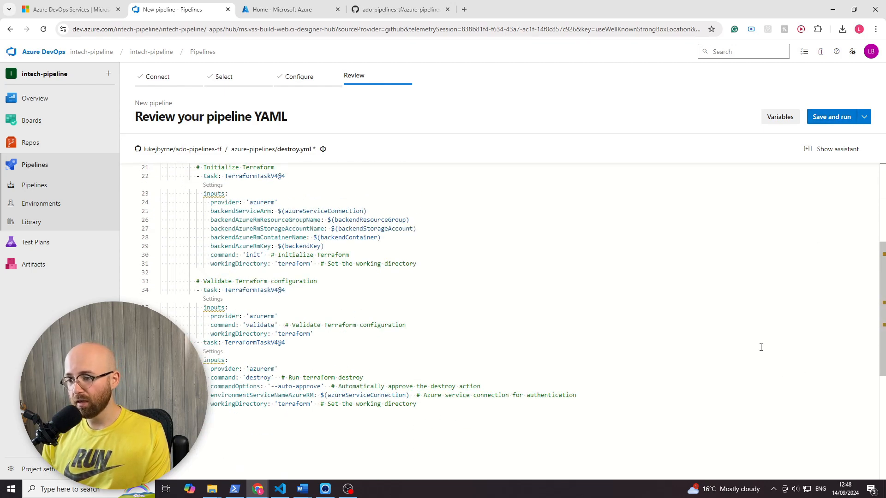
scroll(711, 366, up, 3)
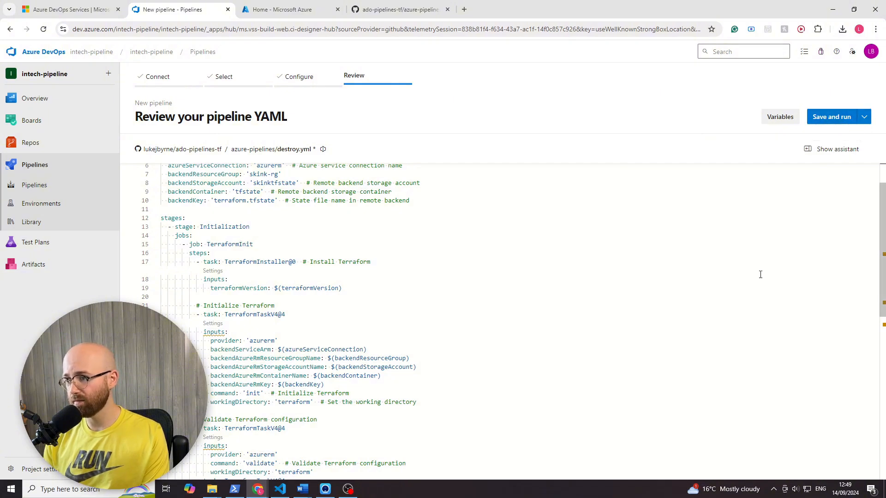
scroll(840, 194, up, 2)
- Save the pipeline without running it, committing directly to main with the message "Set up Destroy CI with Azure Pipelines"
click(864, 117)
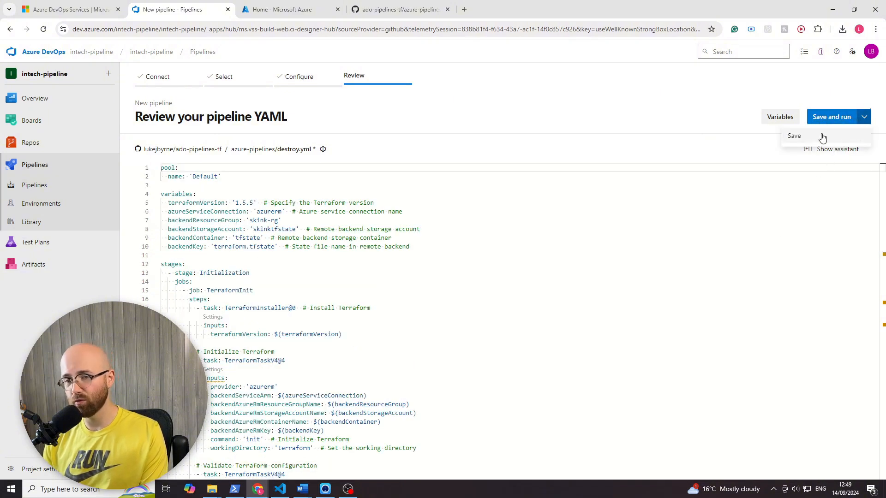
click(833, 137)
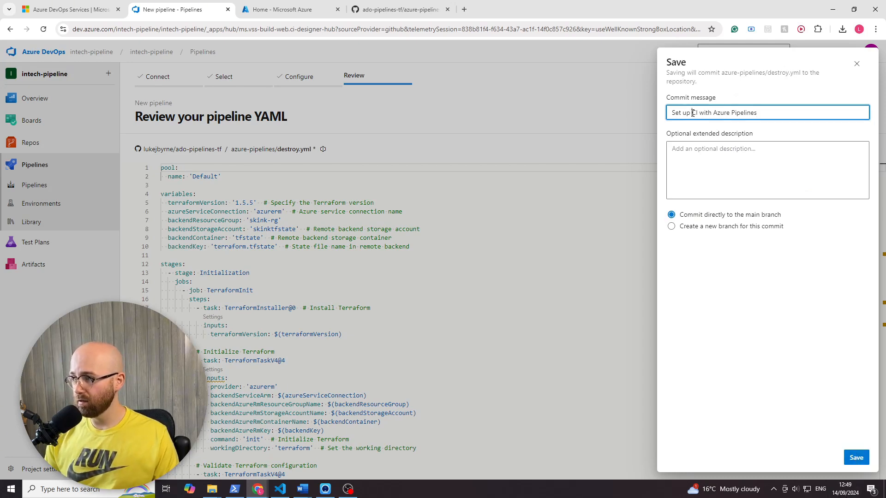
text(Destroy)
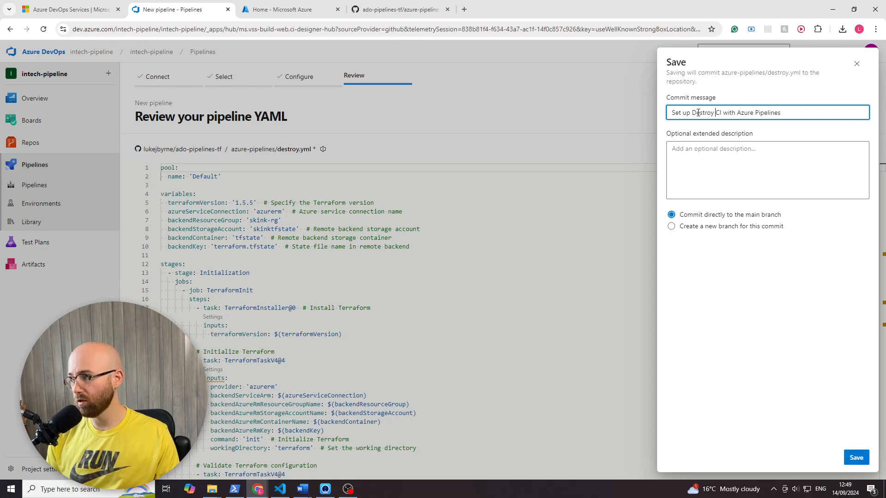
click(854, 457)
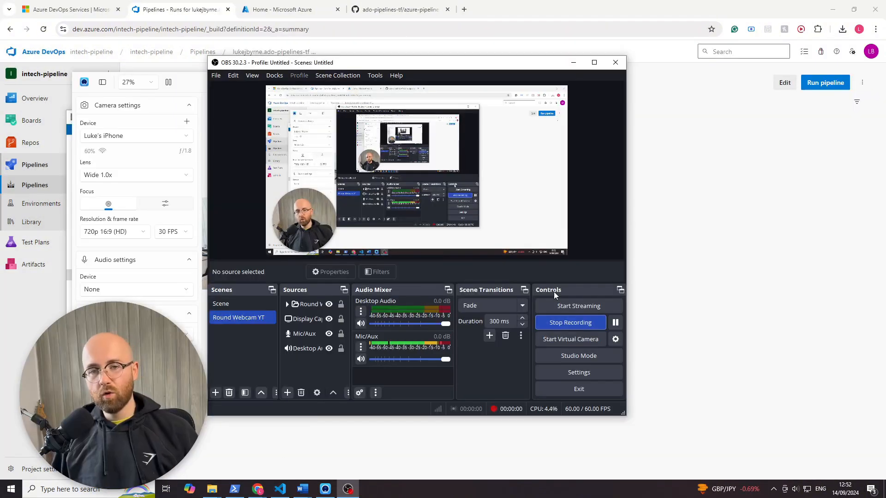
- Switch to basic.yml on GitHub and review its variables and its init, validate, plan and apply tasks
click(421, 12)
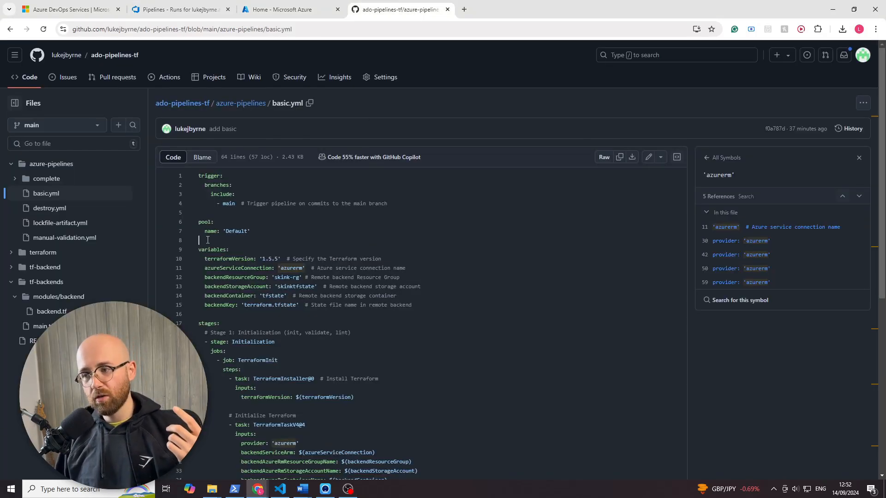
scroll(208, 240, down, 5)
scroll(336, 324, down, 2)
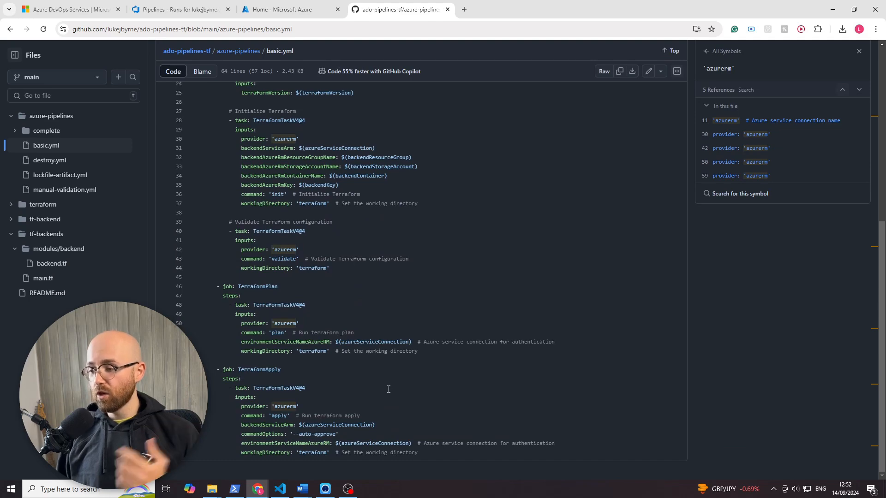
drag(422, 452, 233, 76)
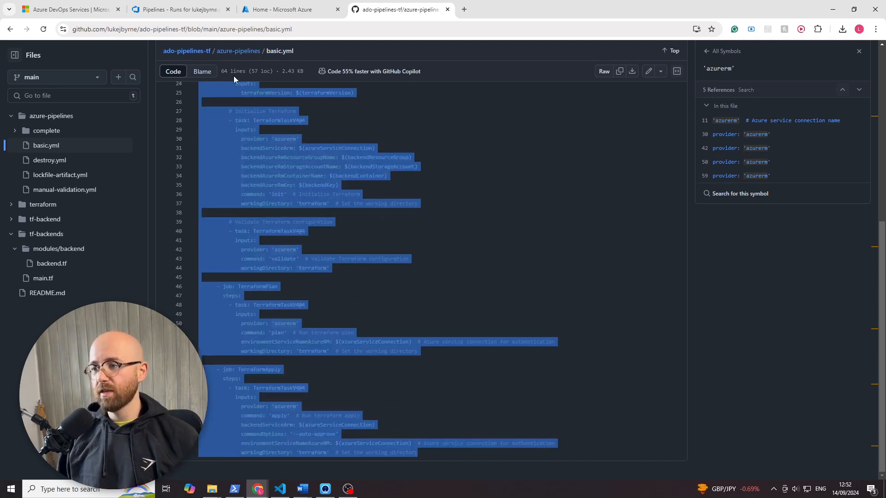
click(281, 194)
scroll(238, 326, up, 5)
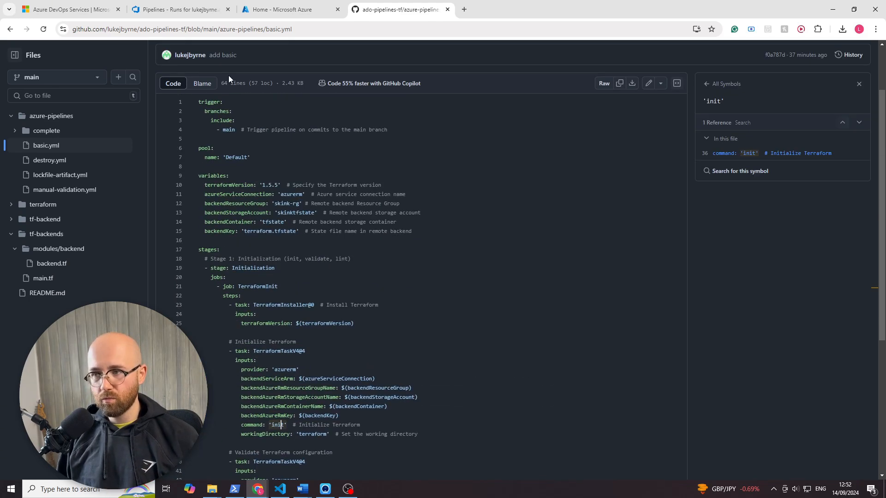
- Open backend.tf under tf-backends/modules/backend in the GitHub repository and review its resource group, storage account and container definitions
click(169, 10)
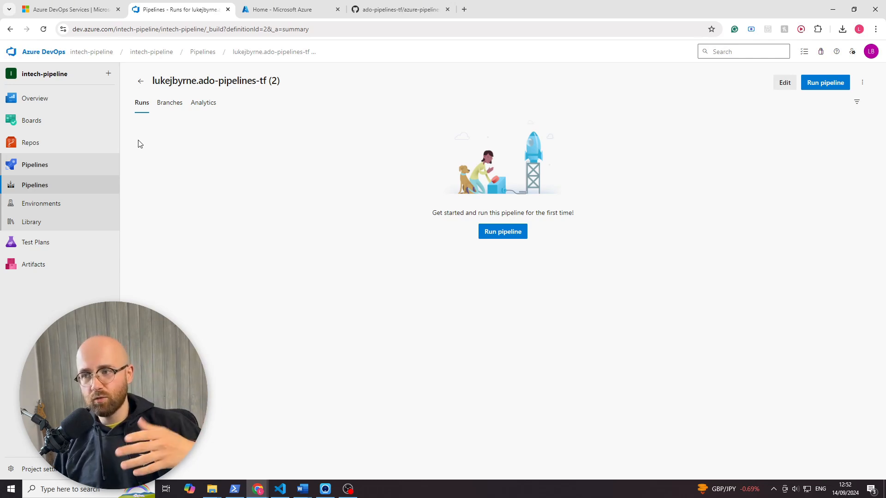
click(393, 10)
click(69, 266)
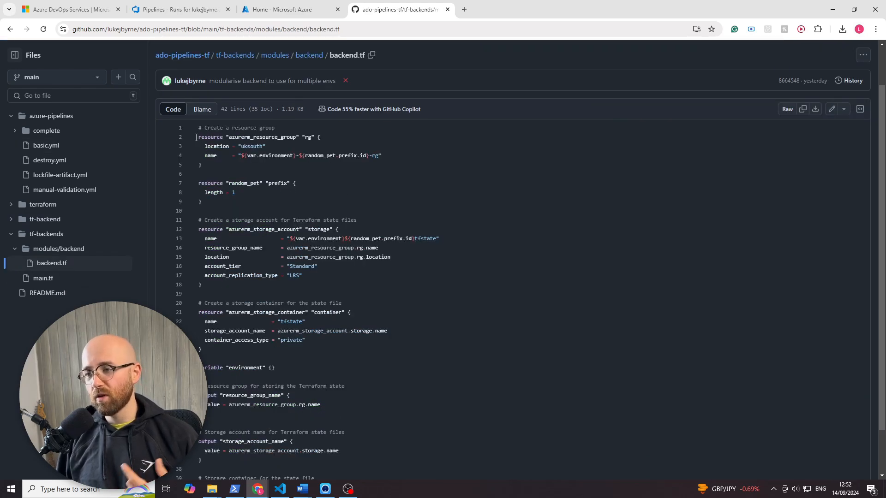
drag(197, 138, 353, 466)
click(284, 307)
scroll(296, 286, up, 3)
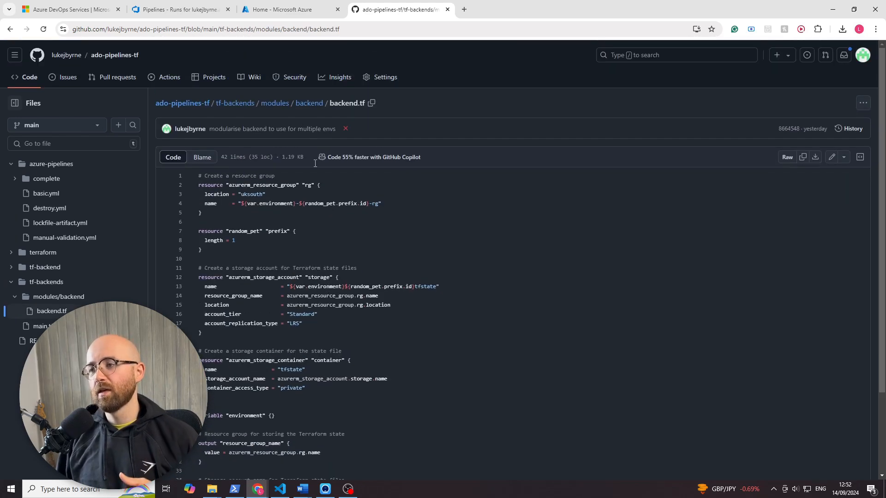
- Look at the Azure portal home page and the Excalidraw sketch, returning to the new pipeline's runs page in Azure DevOps
click(292, 10)
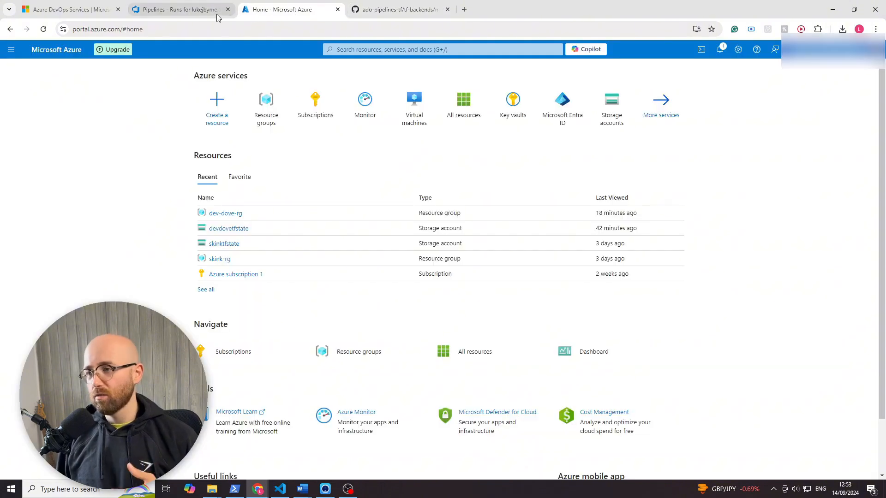
click(181, 12)
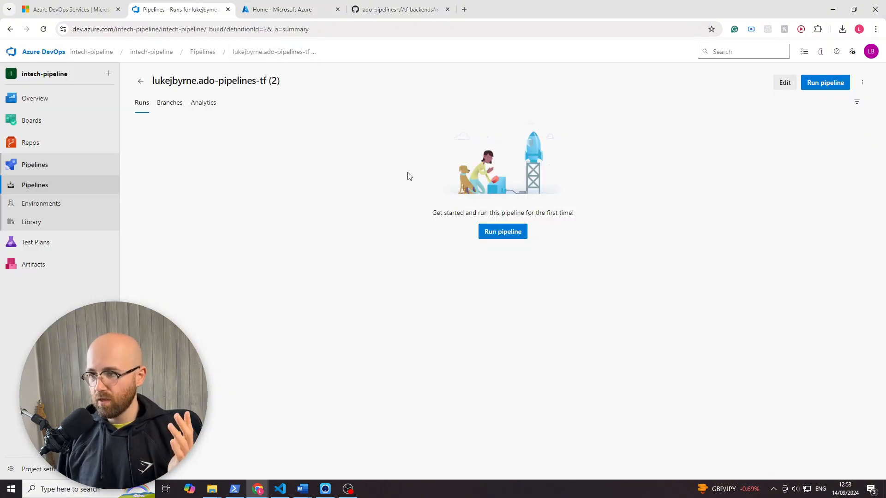
mouse_move(266, 487)
click(290, 457)
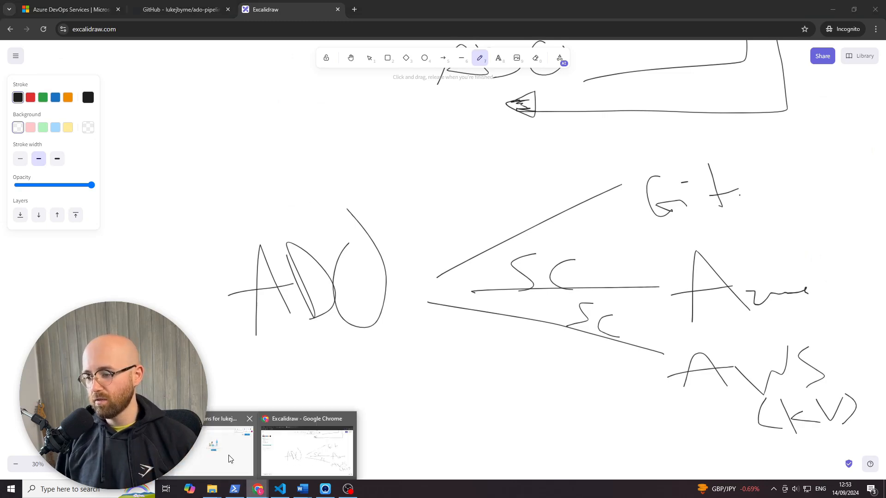
click(244, 438)
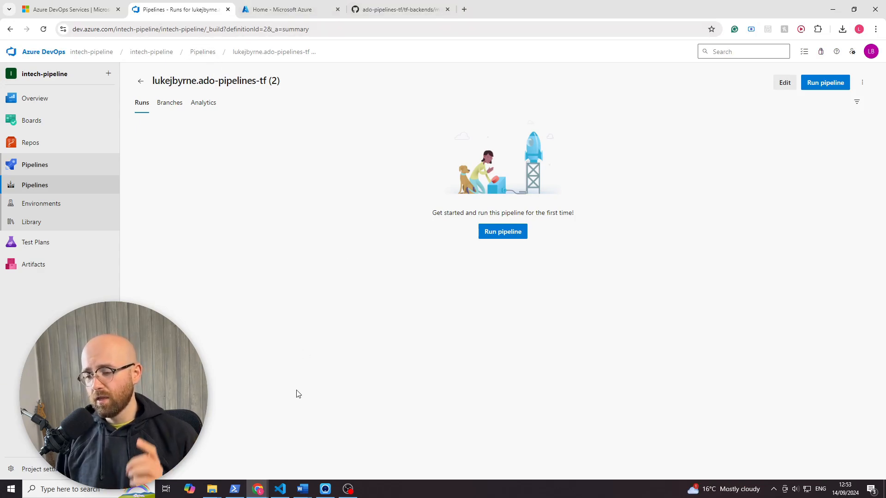
- Switch to the Excalidraw sketch and circle the "2) state" item in the handwritten numbered list with freehand loops
mouse_move(257, 489)
click(282, 437)
scroll(425, 331, up, 20)
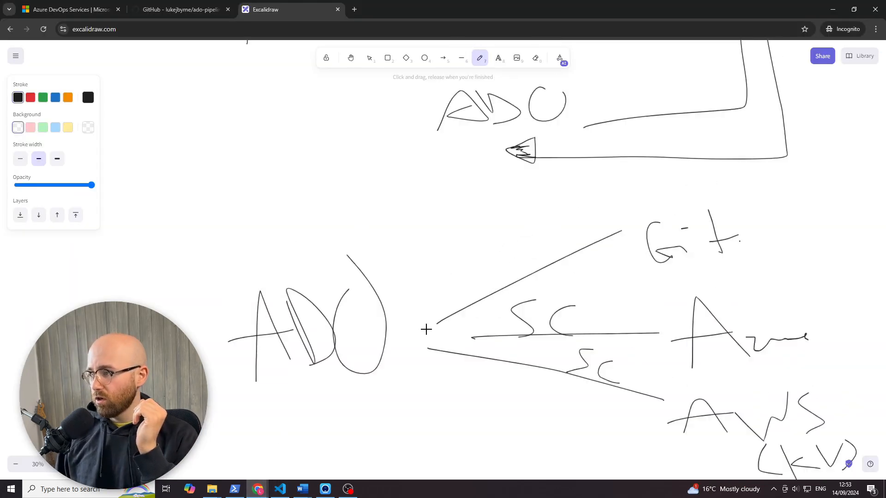
scroll(426, 318, up, 20)
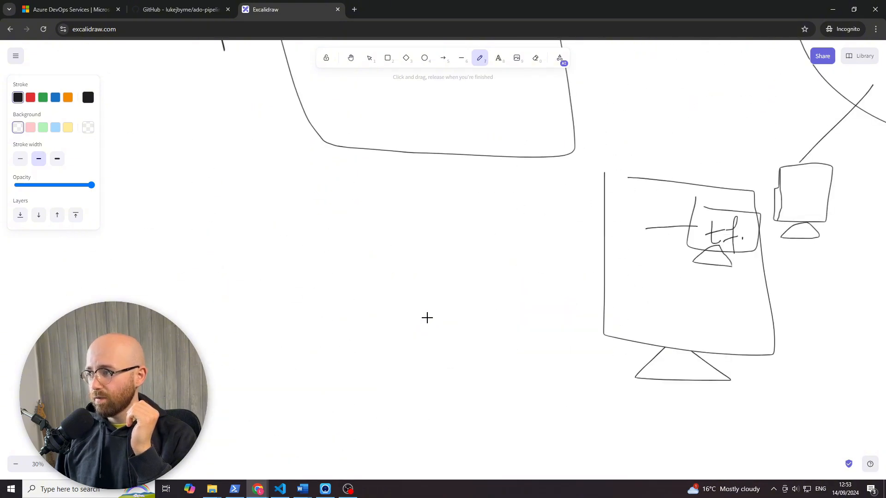
scroll(427, 318, down, 5)
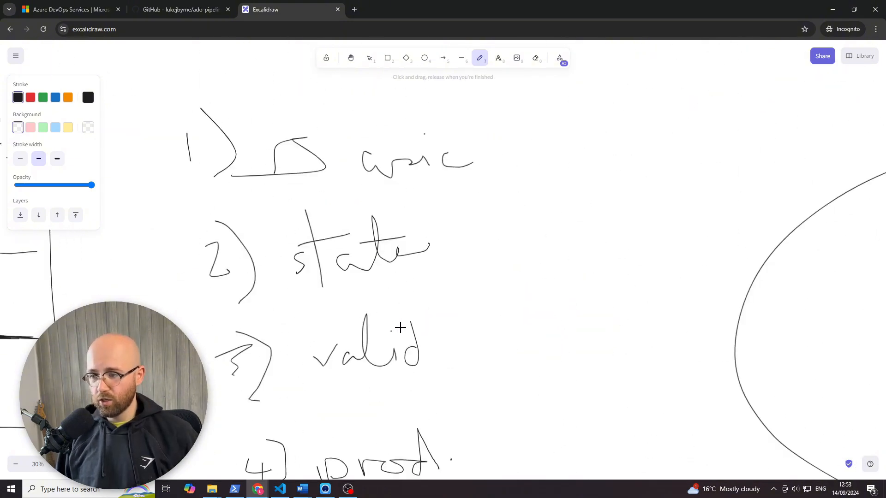
mouse_move(427, 165)
mouse_down()
mouse_move(154, 234)
mouse_move(206, 164)
mouse_move(524, 277)
mouse_move(92, 195)
mouse_move(429, 142)
mouse_move(252, 174)
mouse_up()
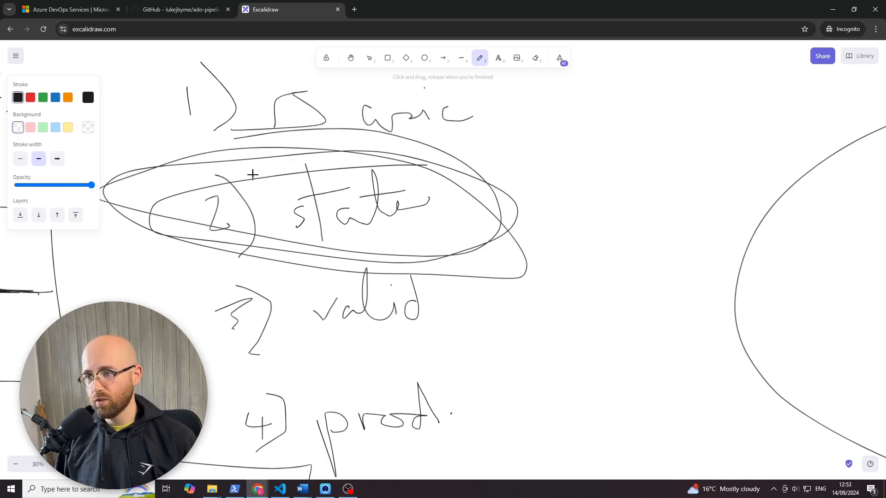
- Return to the Azure DevOps browser window and open the settings of the original ado-pipelines-tf pipeline from the pipelines list
mouse_move(258, 489)
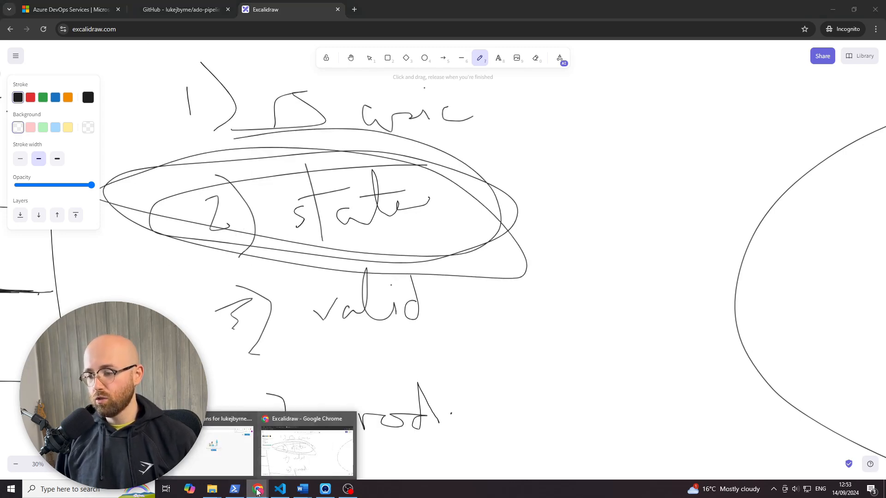
click(234, 459)
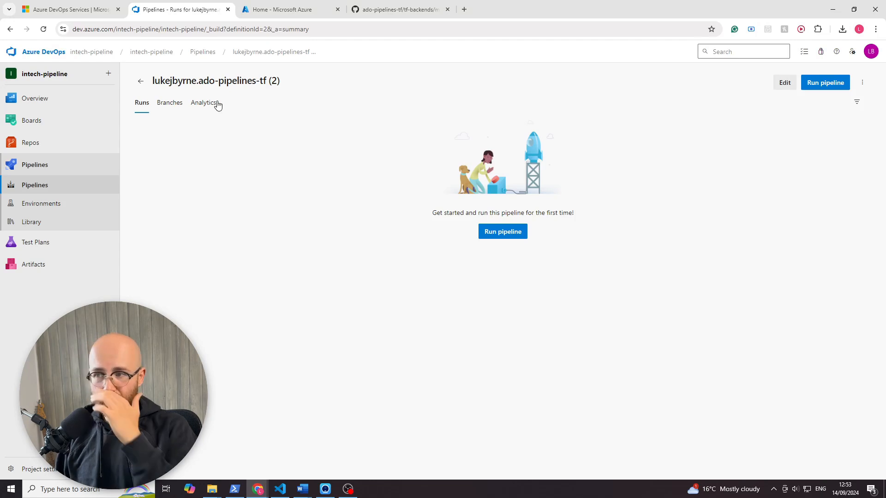
click(203, 52)
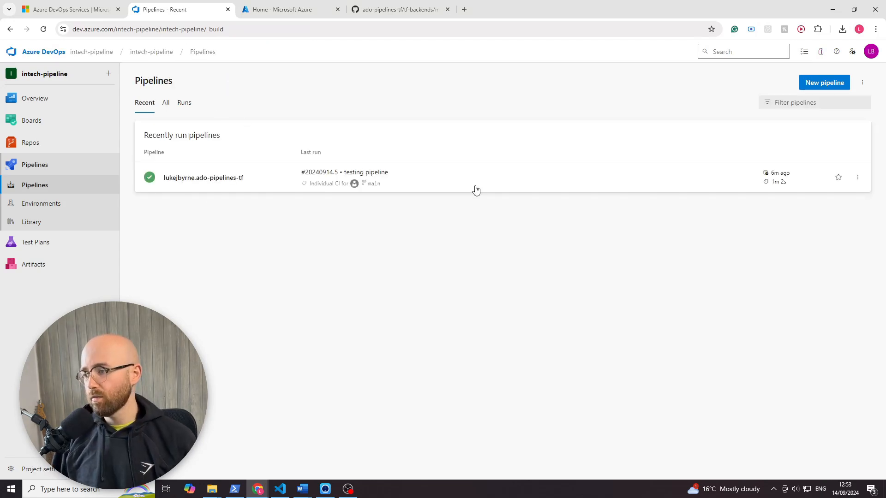
click(633, 184)
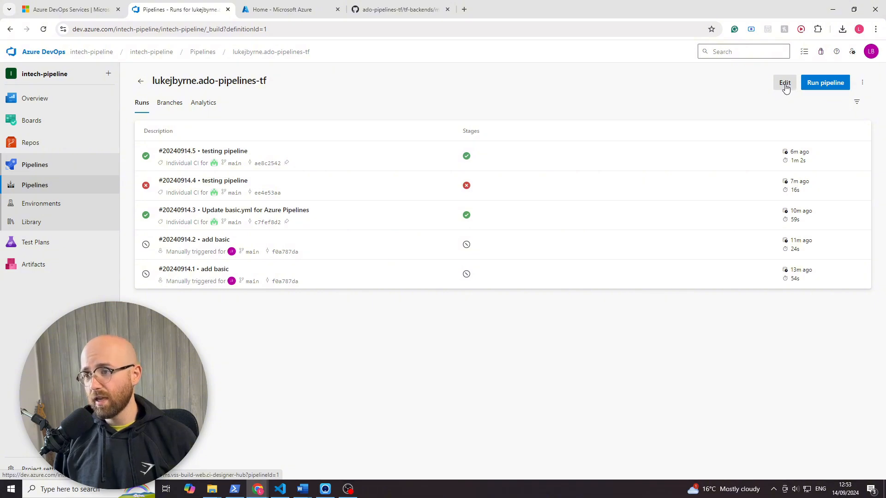
click(863, 83)
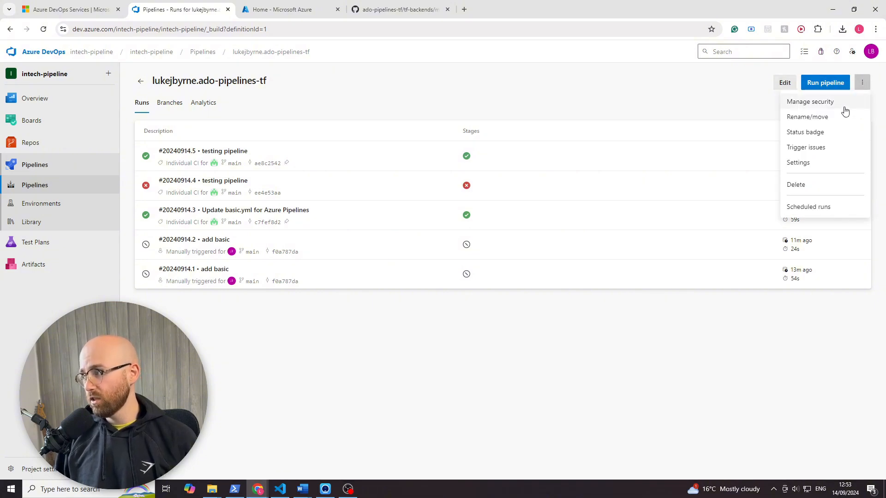
click(820, 164)
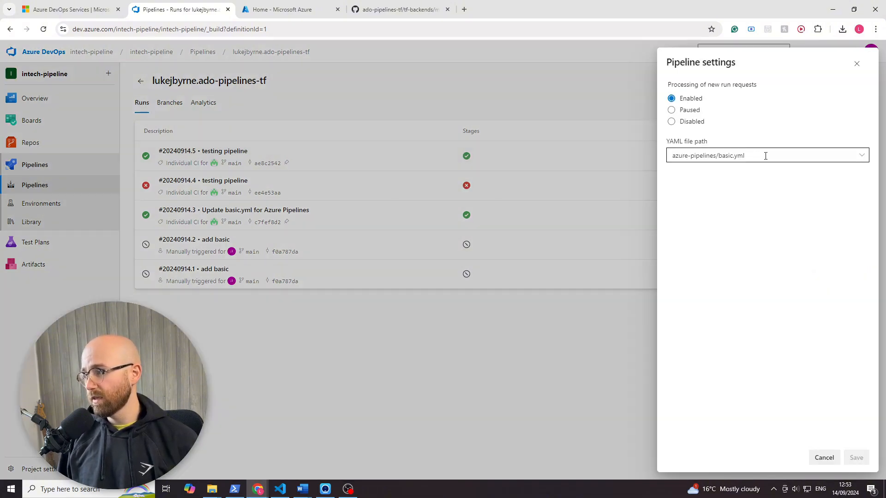
- Change the pipeline's YAML file path to /azure-pipelines/lockfile-artifact.yml and save the setting
drag(710, 143, 649, 137)
click(715, 189)
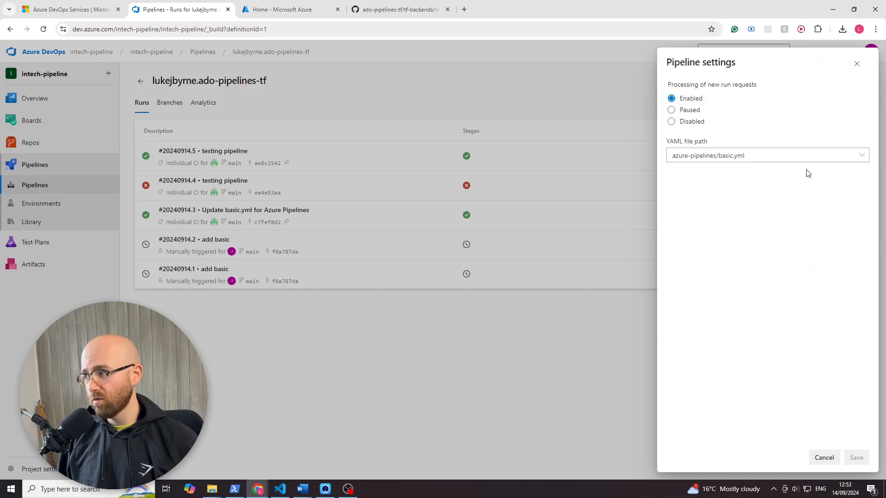
click(859, 156)
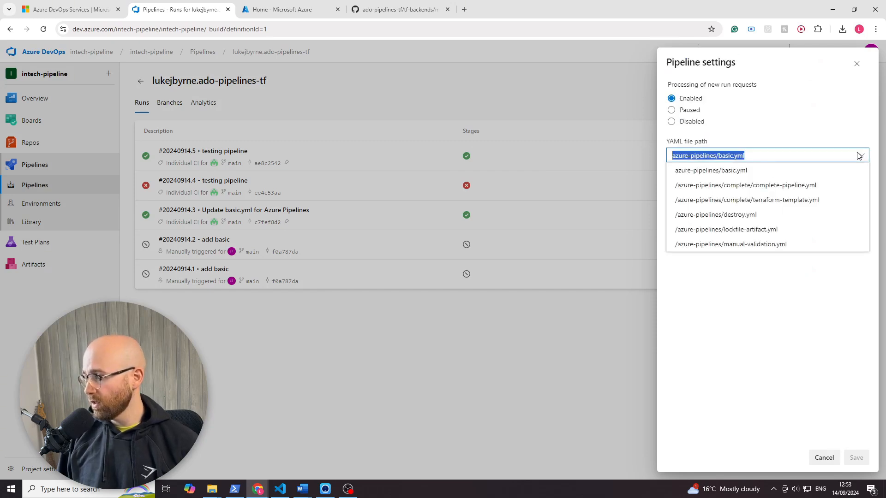
click(746, 250)
click(861, 157)
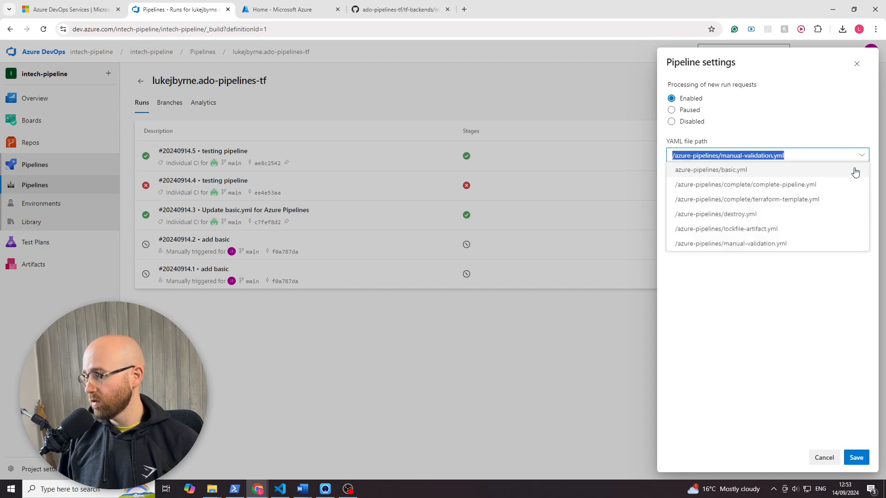
click(792, 236)
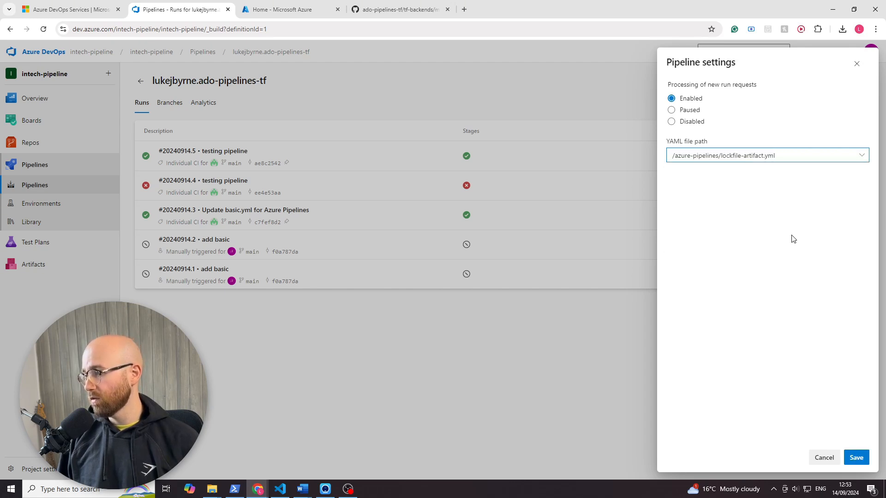
click(859, 460)
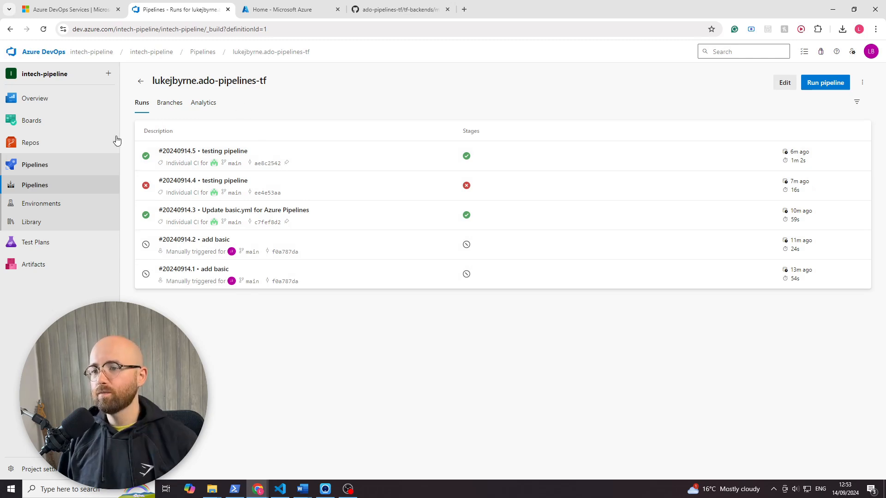
- Open the pipeline for editing and review the trigger, pool, variables, Initialization stage and Plan stage in lockfile-artifact.yml
click(784, 85)
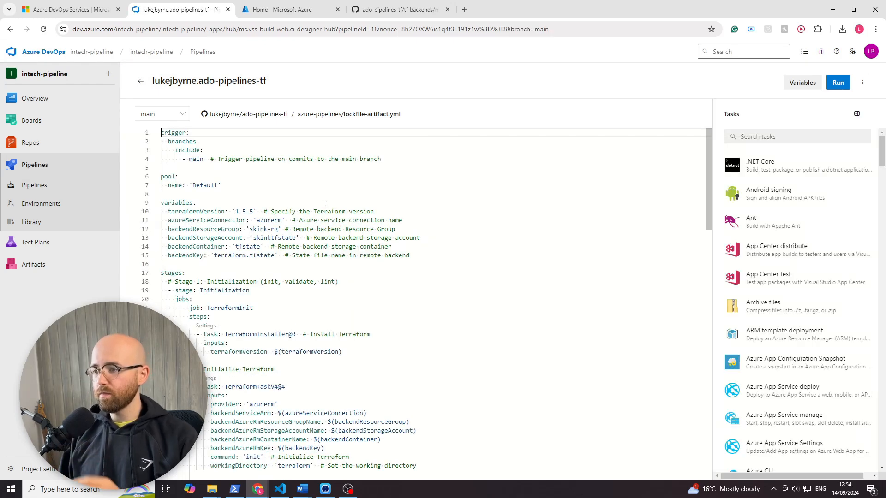
drag(401, 164, 162, 130)
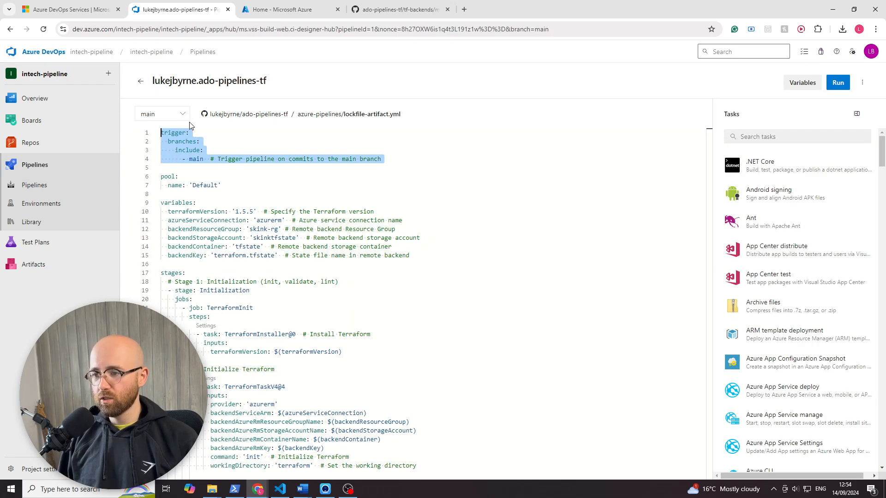
drag(222, 185, 154, 180)
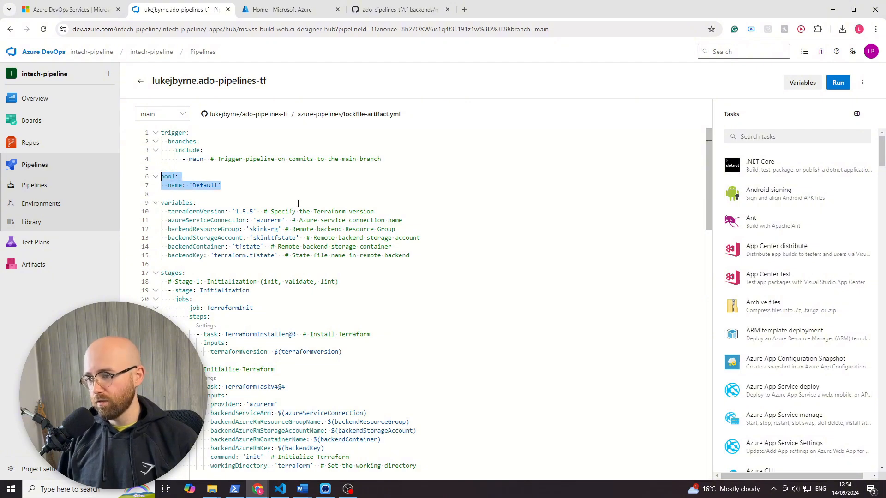
click(323, 203)
drag(423, 249, 162, 203)
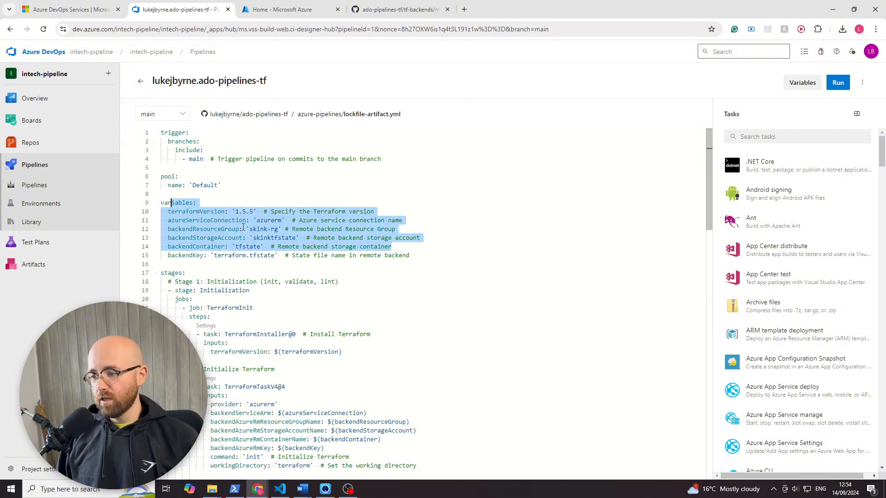
click(242, 230)
scroll(308, 236, down, 2)
scroll(330, 237, down, 6)
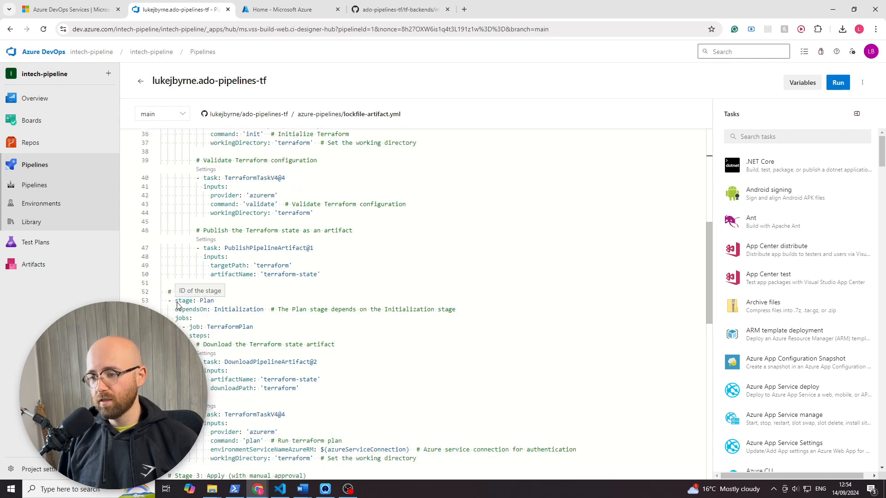
drag(216, 301, 166, 302)
click(216, 292)
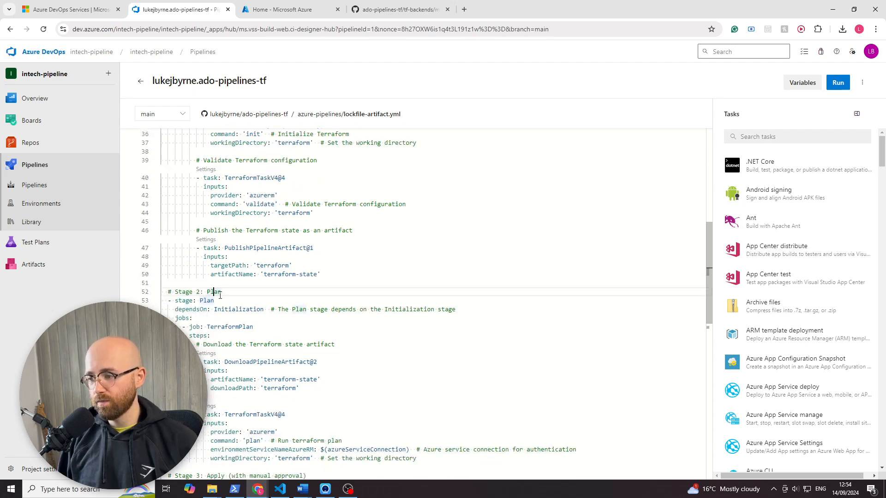
scroll(220, 295, up, 4)
scroll(233, 295, down, 2)
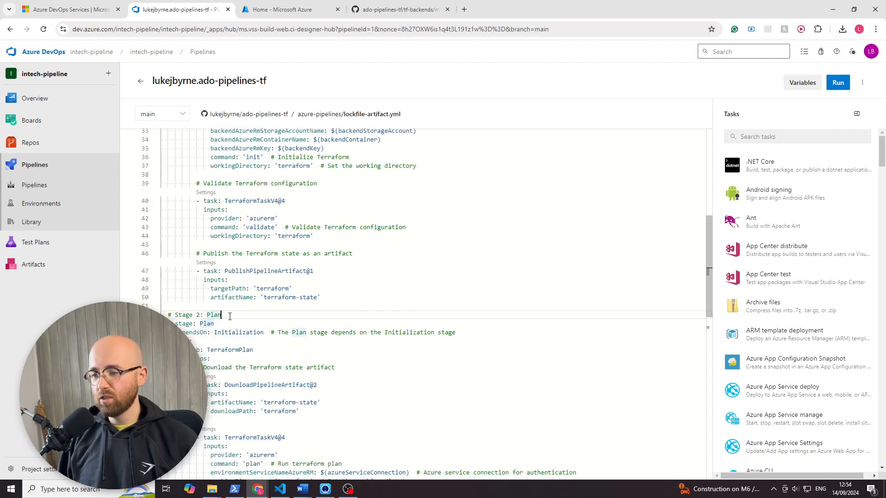
- Delete the PublishPipelineArtifact@1 task and its comment from the end of the Initialization stage
click(299, 291)
click(293, 271)
click(318, 289)
click(336, 297)
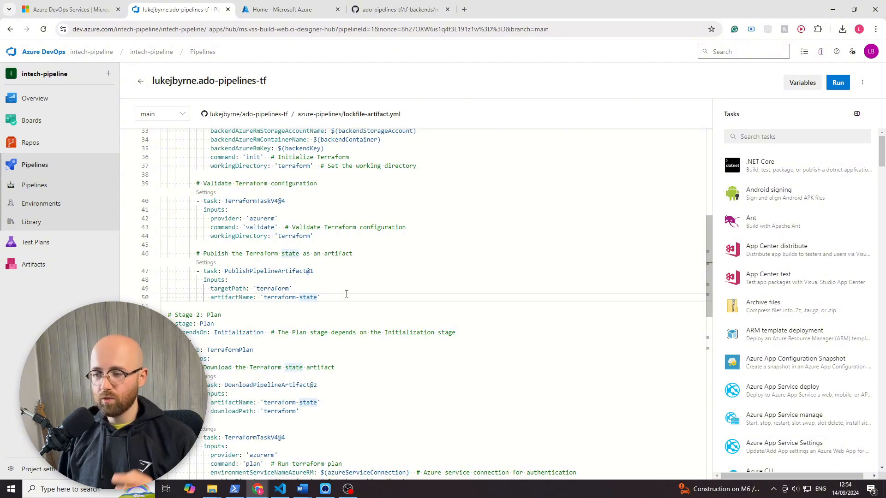
drag(347, 294, 149, 257)
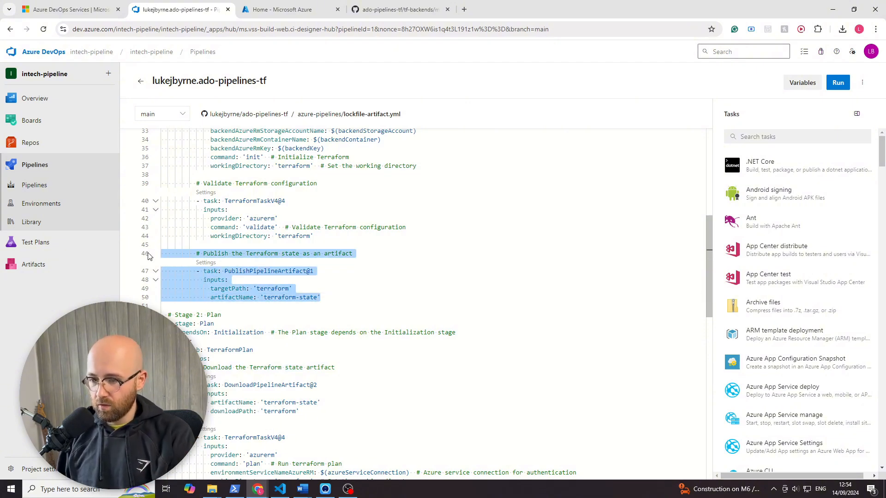
key(BackSpace)
key(BackSpace)
key(BackSpace)
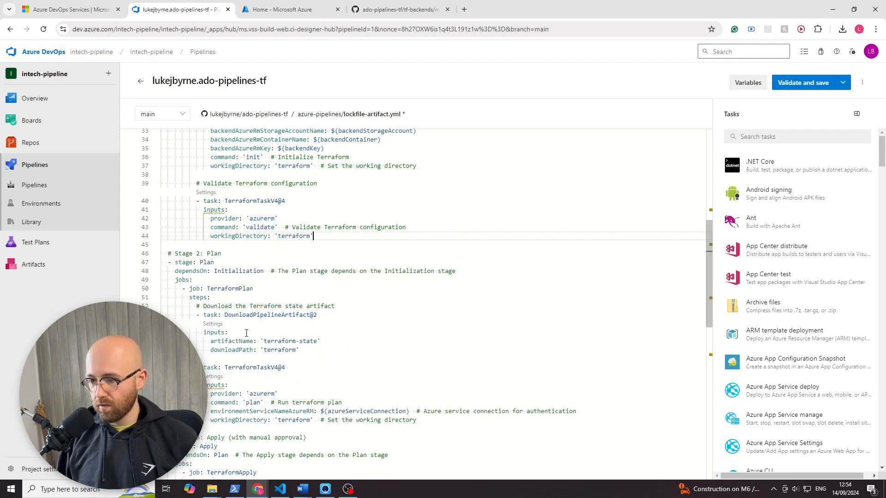
- Remove the DownloadPipelineArtifact@2 task and its comment from the Plan stage's steps
drag(333, 354, 161, 306)
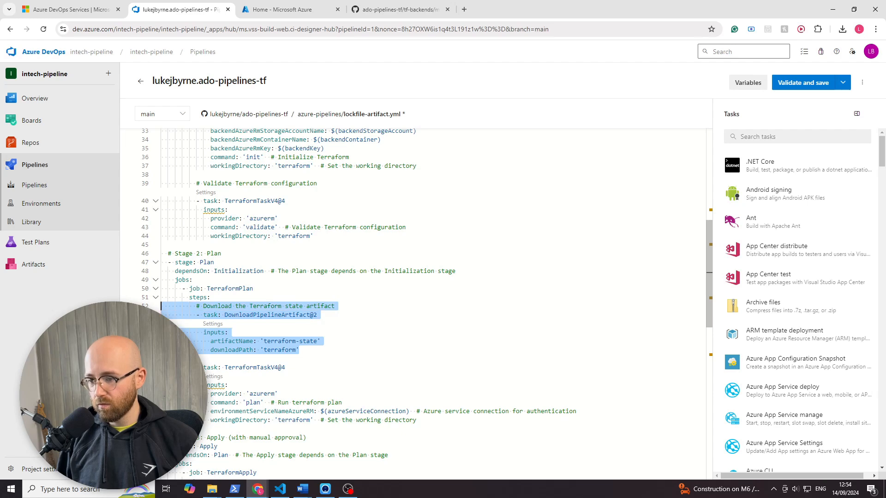
key(ctrl+x)
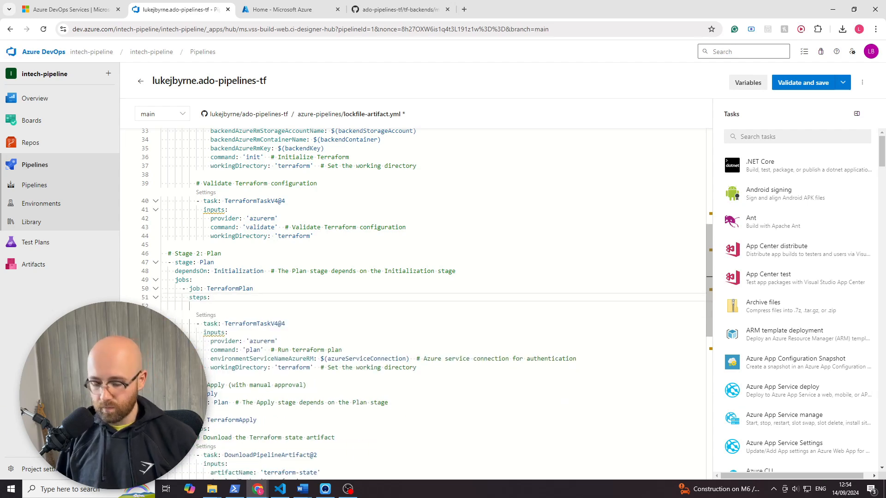
click(336, 279)
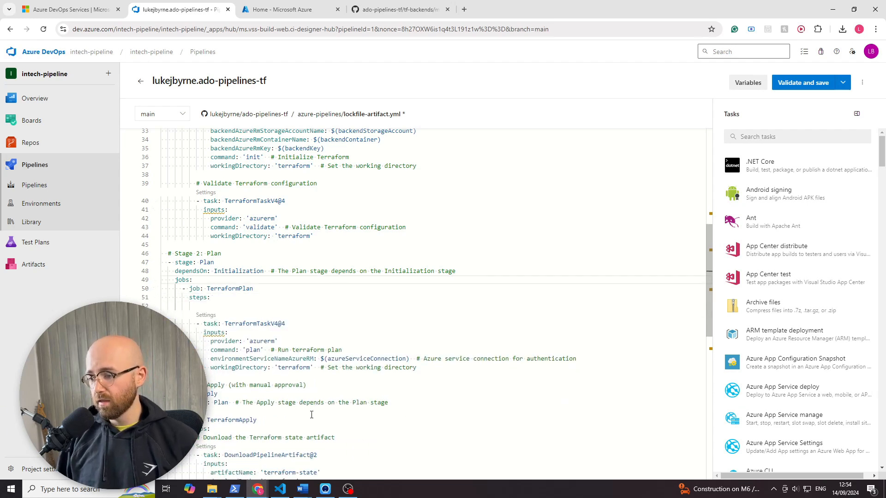
- Remove the DownloadPipelineArtifact@2 task from the Apply stage, then validate and save lockfile-artifact.yml to the main branch
scroll(312, 414, down, 2)
drag(299, 389, 204, 363)
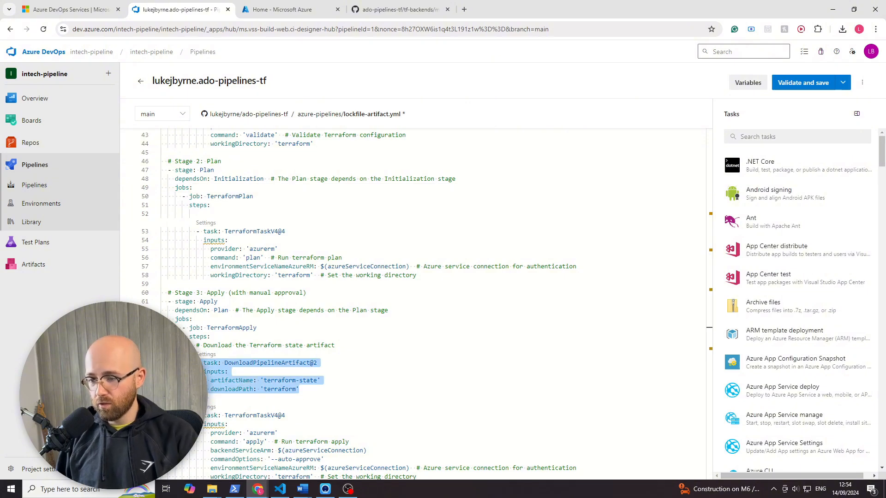
key(ctrl+x)
key(BackSpace)
scroll(280, 343, up, 2)
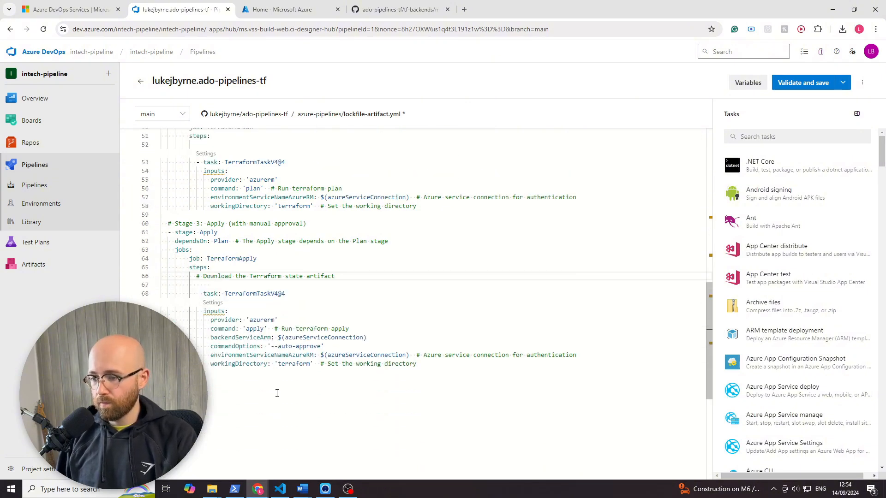
click(824, 86)
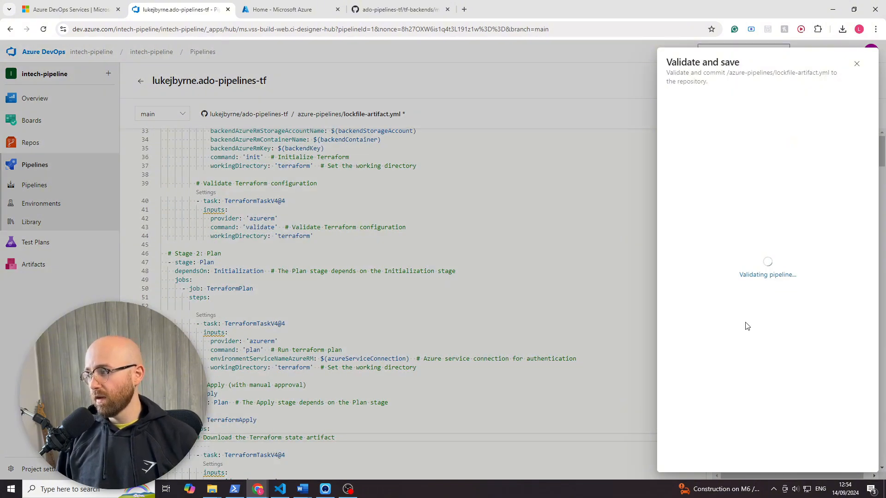
click(855, 459)
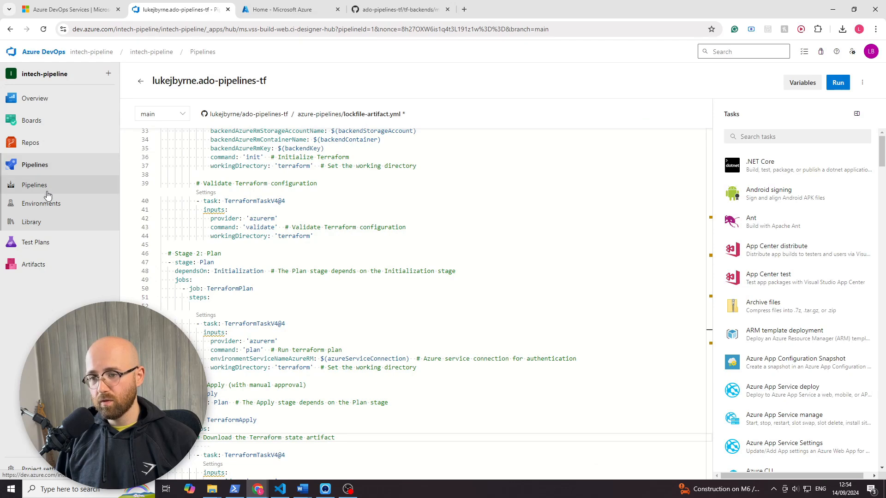
- Open the pipelines list in a duplicate browser tab and check the original pipeline's runs
right_click(189, 12)
click(223, 94)
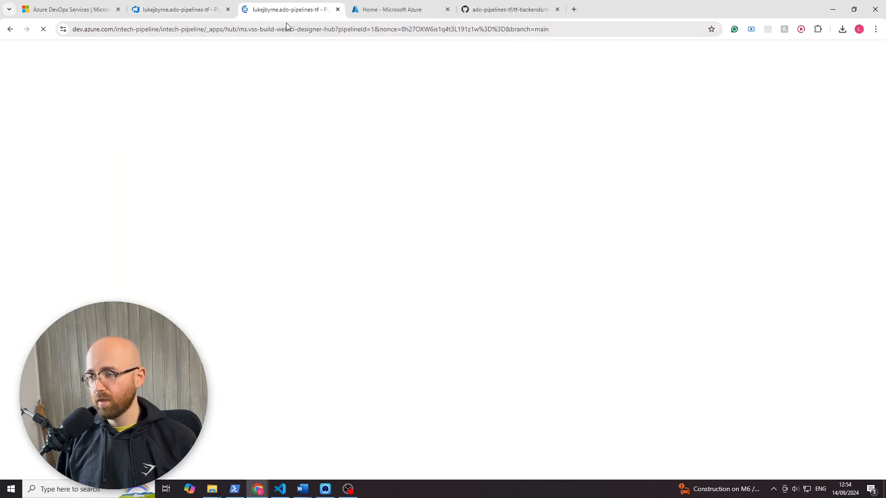
click(63, 190)
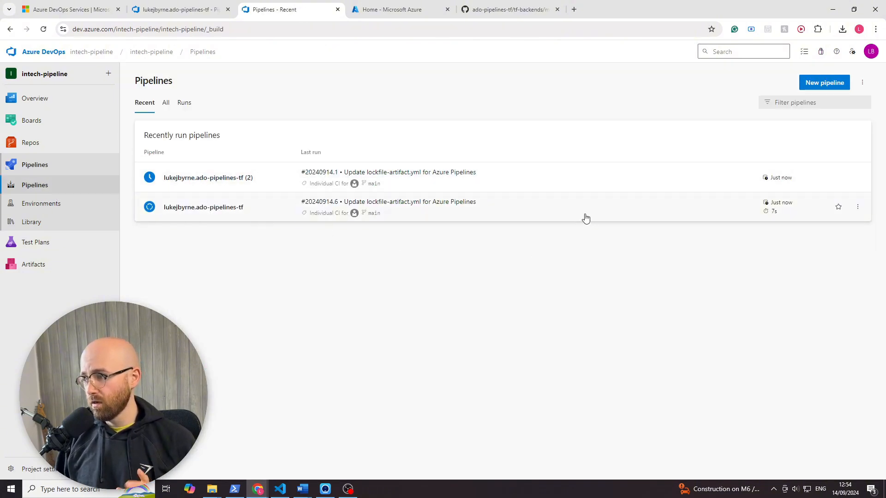
click(548, 215)
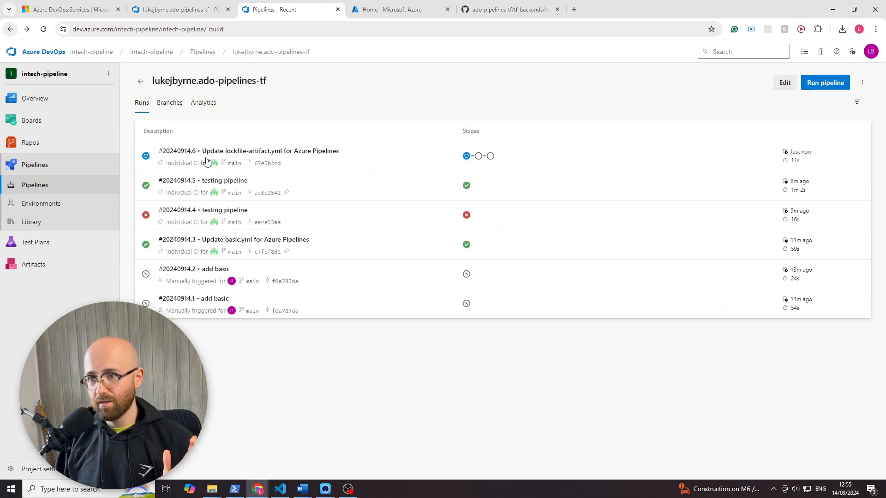
- Cancel run #20240914.1 of the second ado-pipelines-tf pipeline and open that run's summary
click(527, 187)
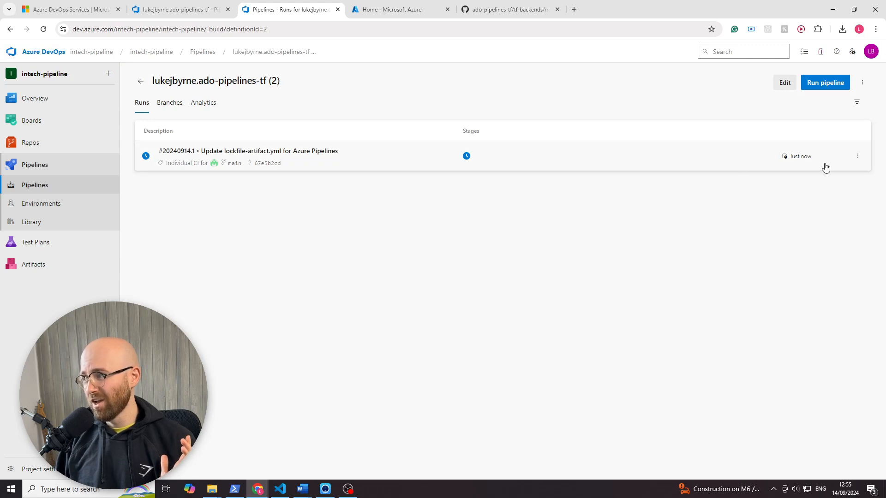
click(858, 156)
click(807, 205)
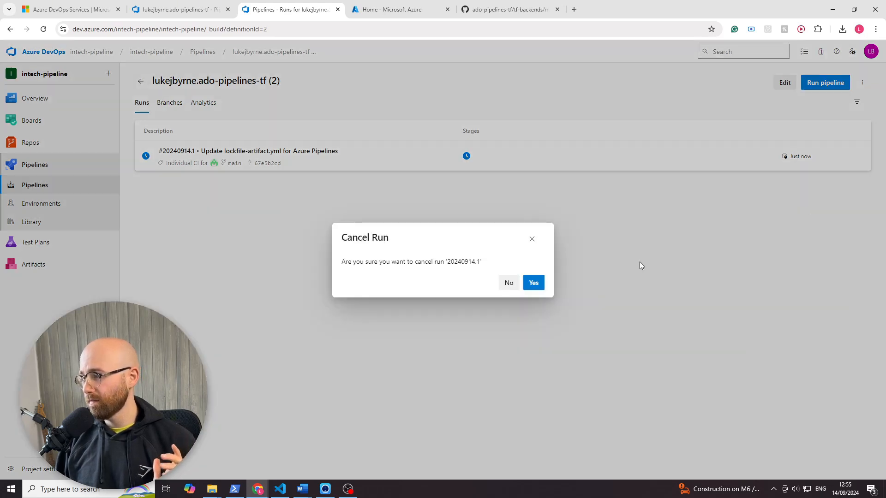
click(533, 284)
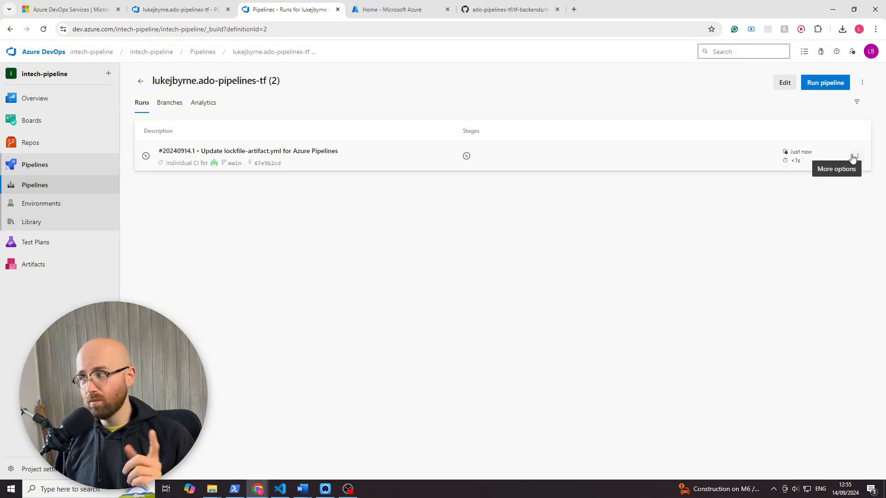
click(856, 153)
click(715, 153)
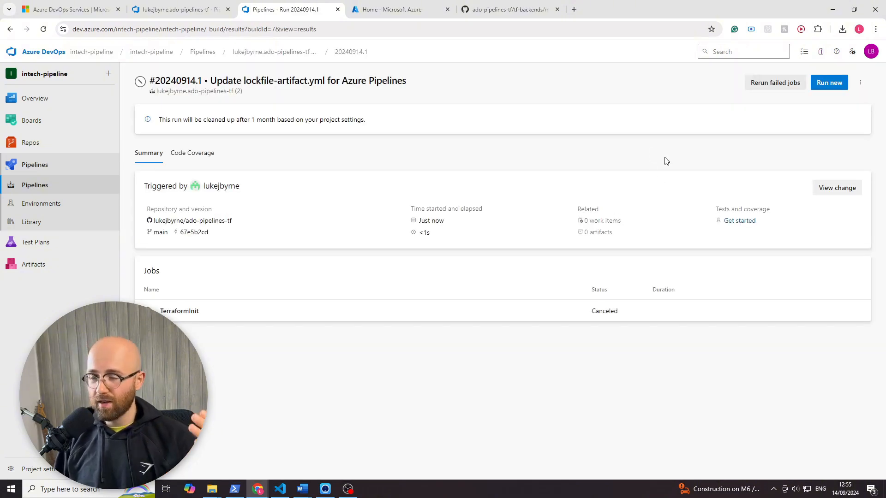
- Set the second ado-pipelines-tf pipeline's processing of new run requests to Disabled and save its settings
click(861, 82)
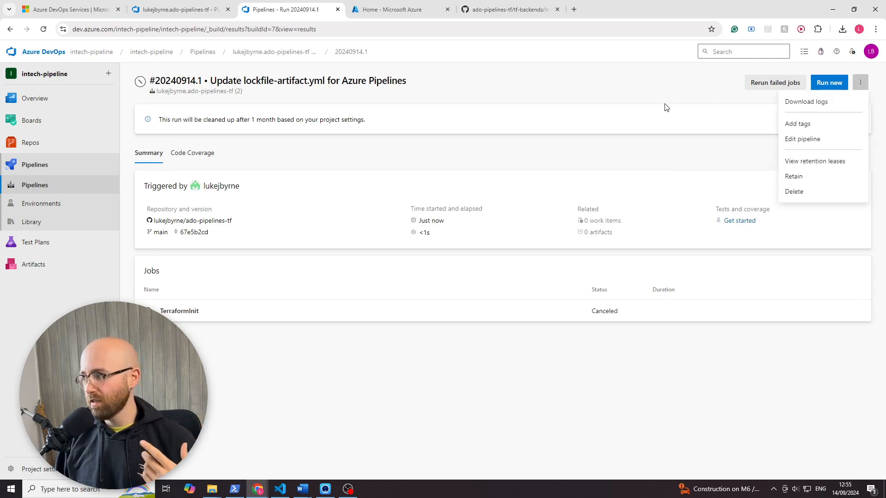
click(799, 139)
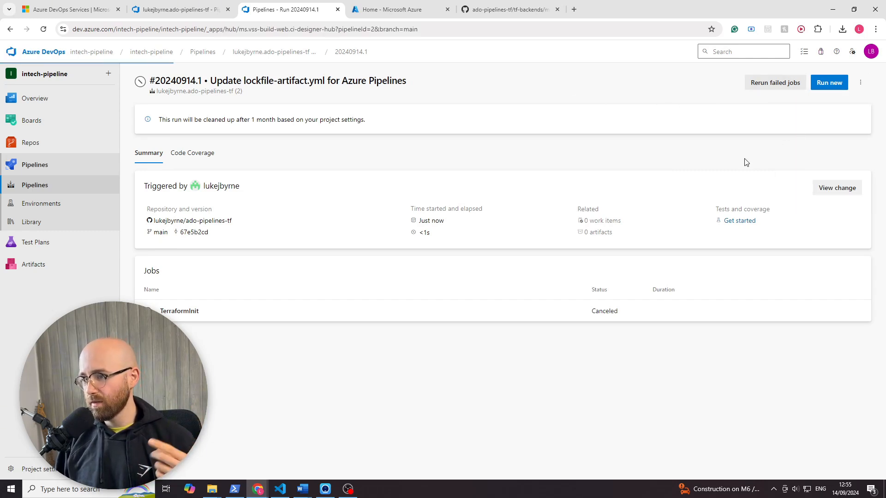
click(861, 85)
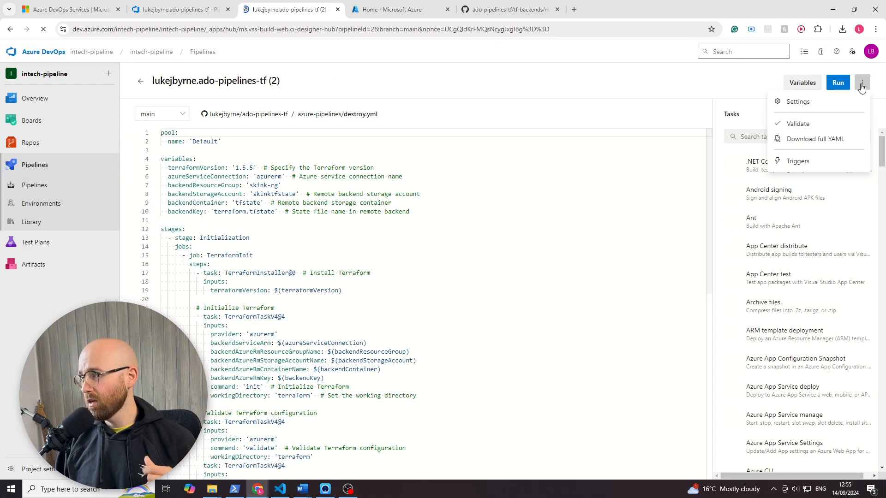
click(820, 103)
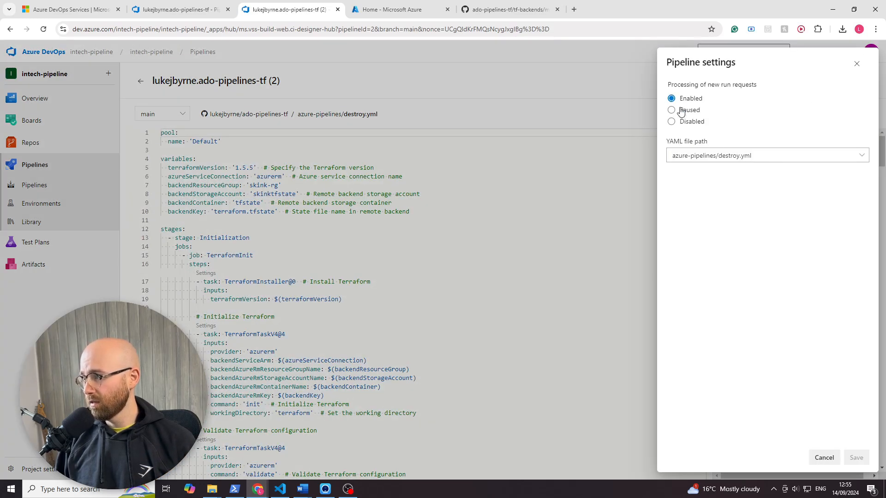
click(675, 124)
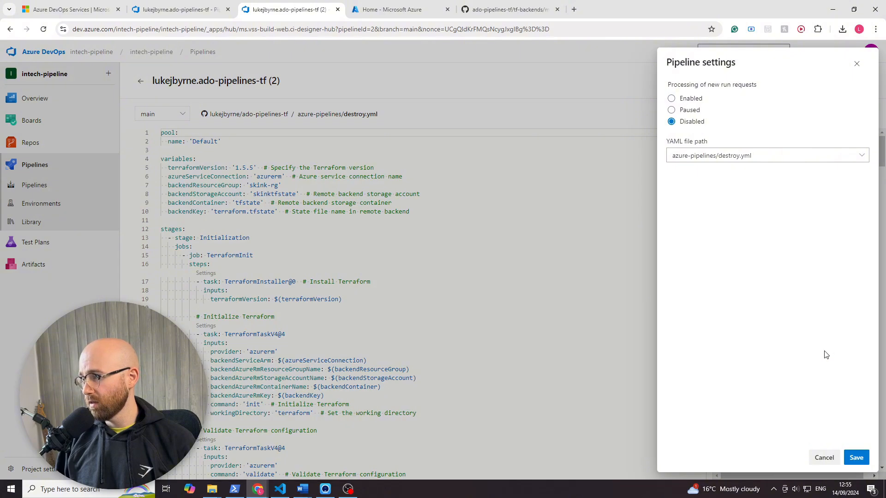
click(860, 459)
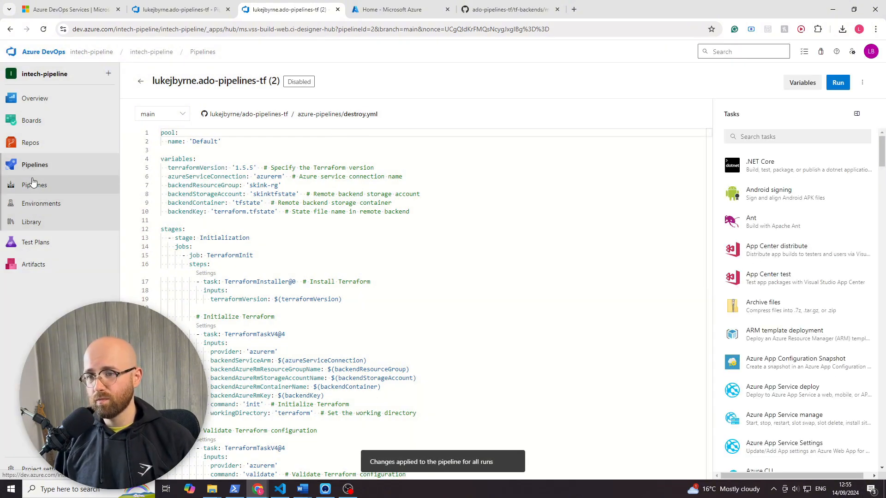
- Open run #20240914.6 of the original ado-pipelines-tf pipeline and load the TerraformTaskV4 log of its TerraformPlan job
click(35, 185)
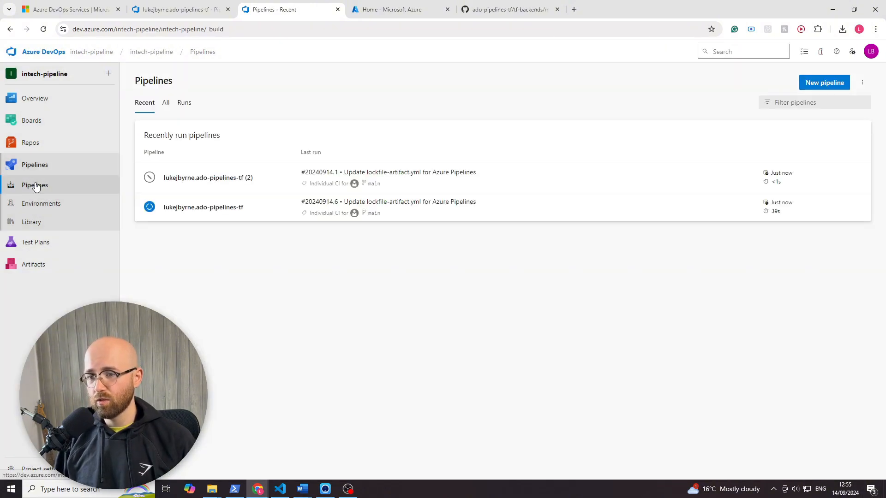
click(149, 208)
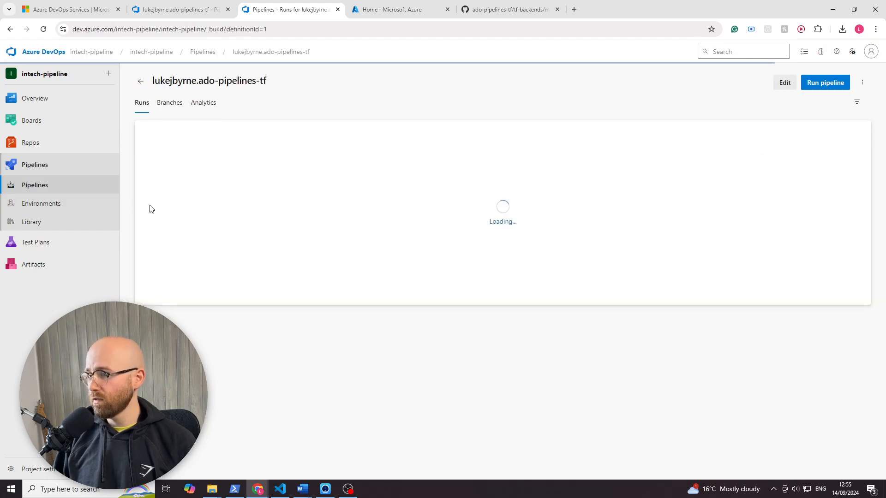
click(479, 156)
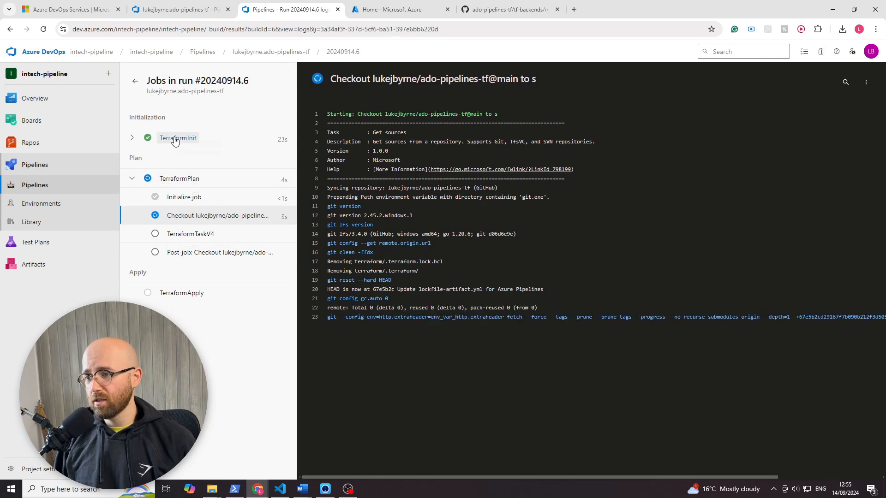
click(175, 138)
click(201, 231)
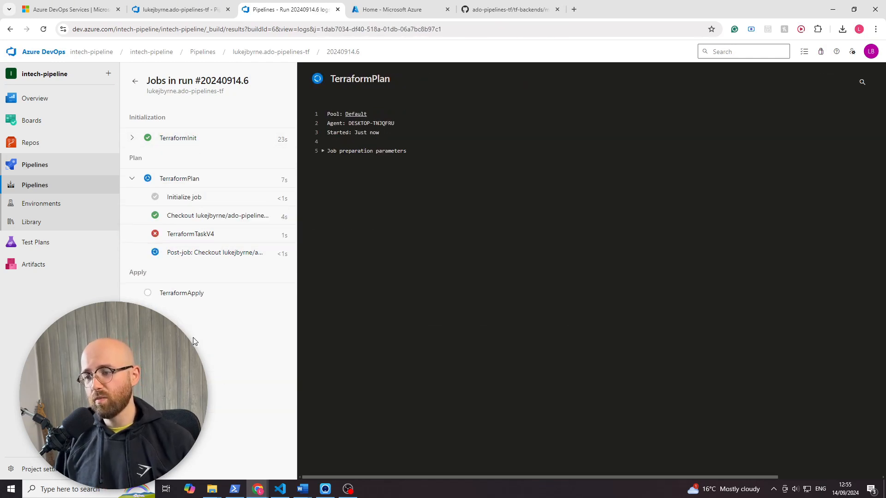
click(191, 239)
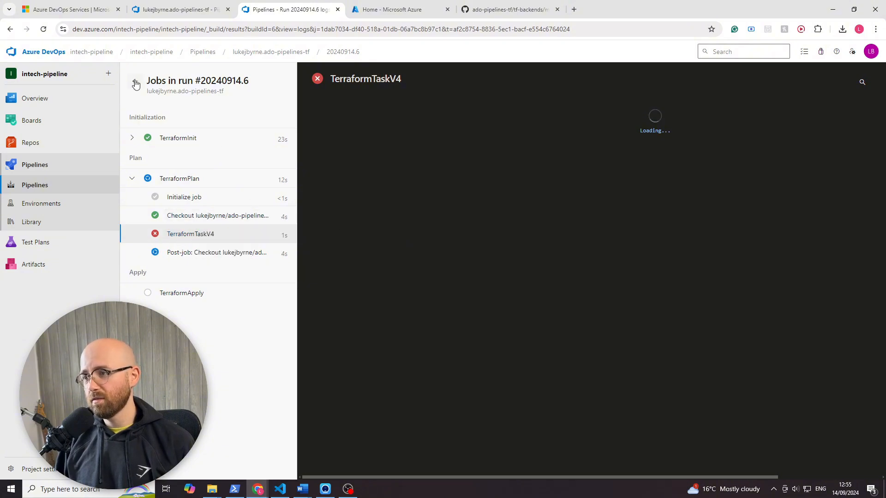
click(43, 29)
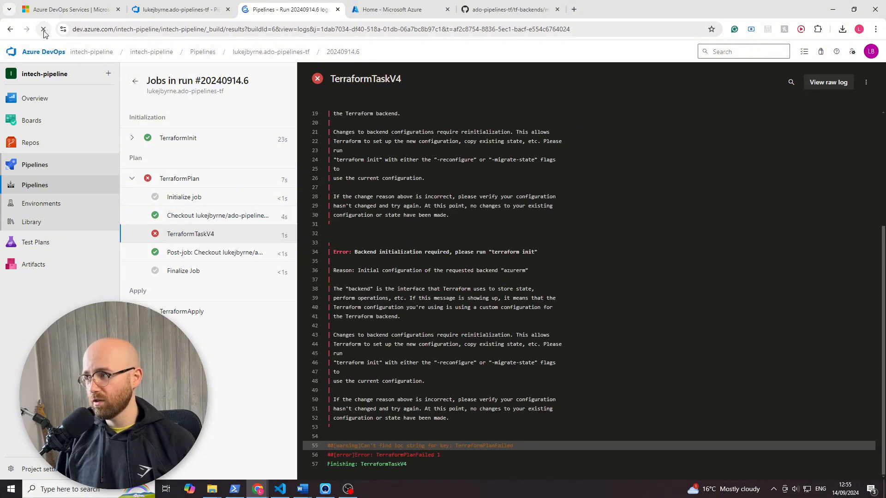
- Read the TerraformTaskV4 log from its beginning, then expand the TerraformInit job to review its tasks
scroll(383, 290, up, 4)
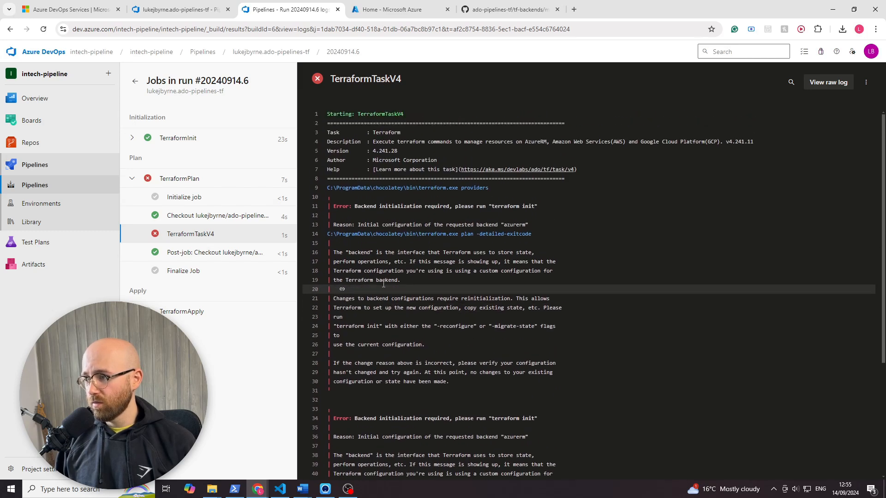
drag(356, 206, 569, 294)
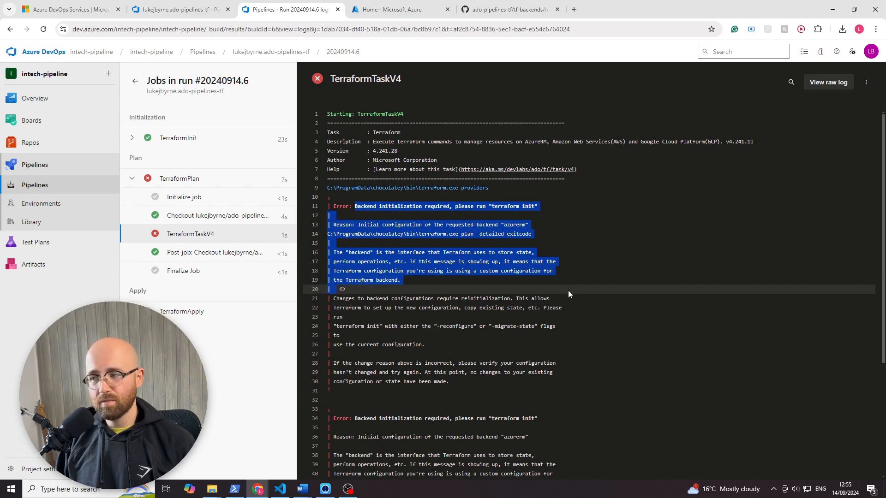
click(540, 309)
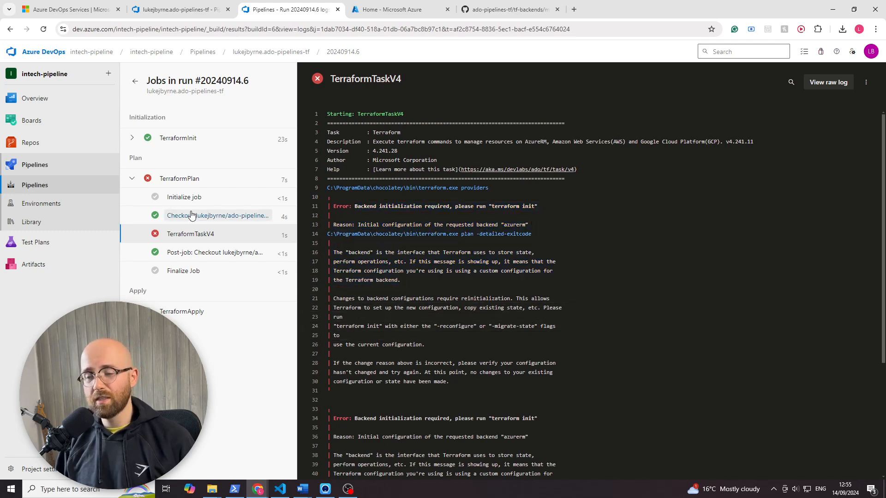
click(134, 140)
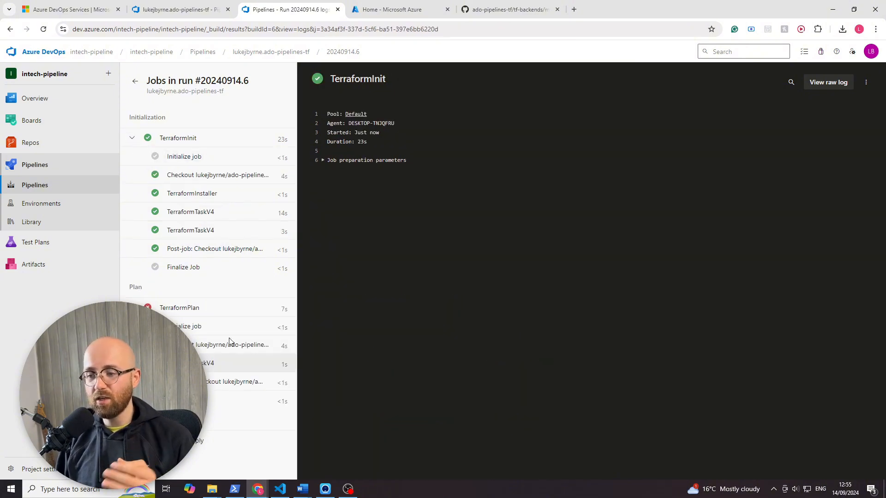
- In lockfile-artifact.yml, undo the removals of the PublishPipelineArtifact@1 task and the DownloadPipelineArtifact@2 tasks in the Plan and Apply stages
click(177, 10)
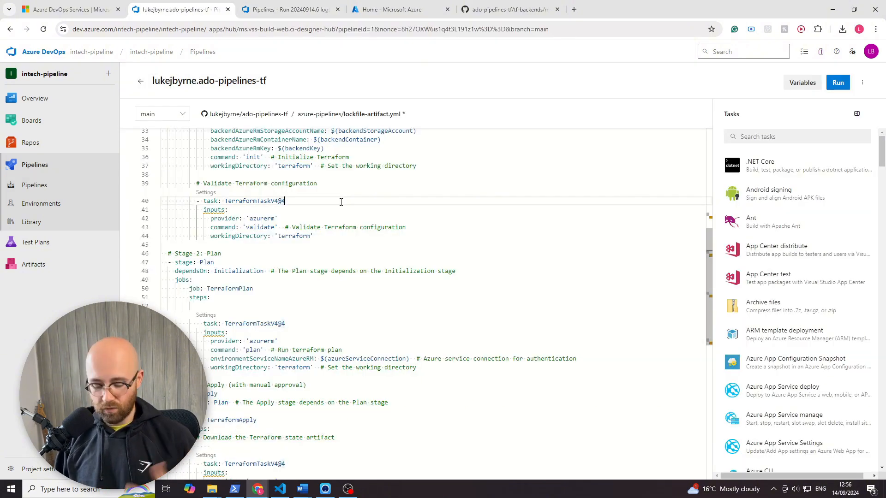
key(ctrl+z)
key(ctrl+z)
key(ctrl+z)
key(ctrl+z)
key(ctrl+z)
key(ctrl+z)
key(ctrl+z)
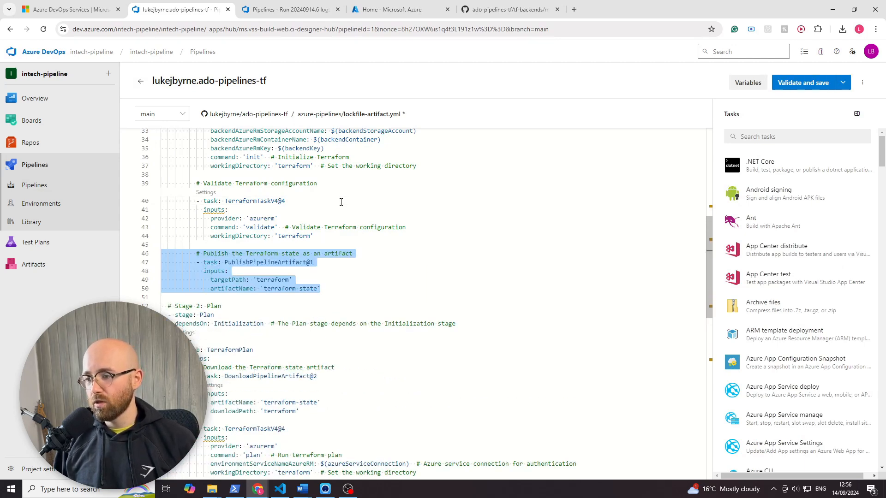
key(BackSpace)
key(BackSpace)
key(ctrl+y)
key(ctrl+y)
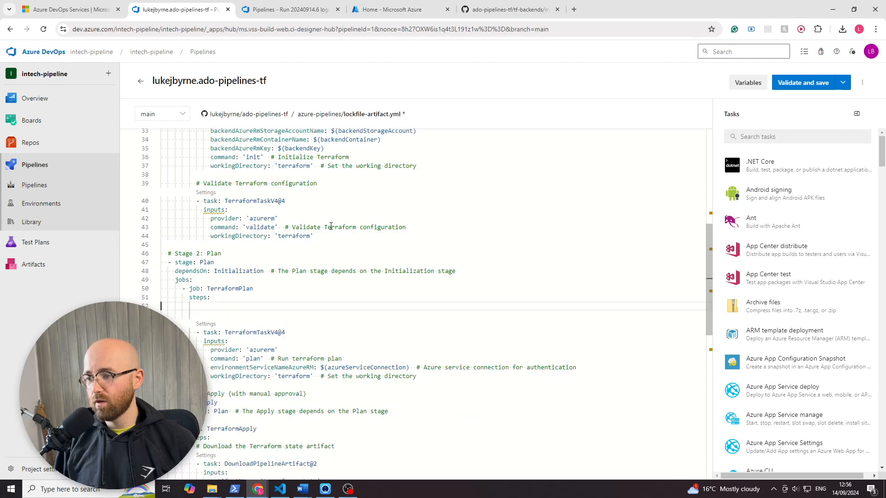
key(ctrl+z)
key(ctrl+z)
key(ctrl+z)
key(ctrl+z)
key(ctrl+z)
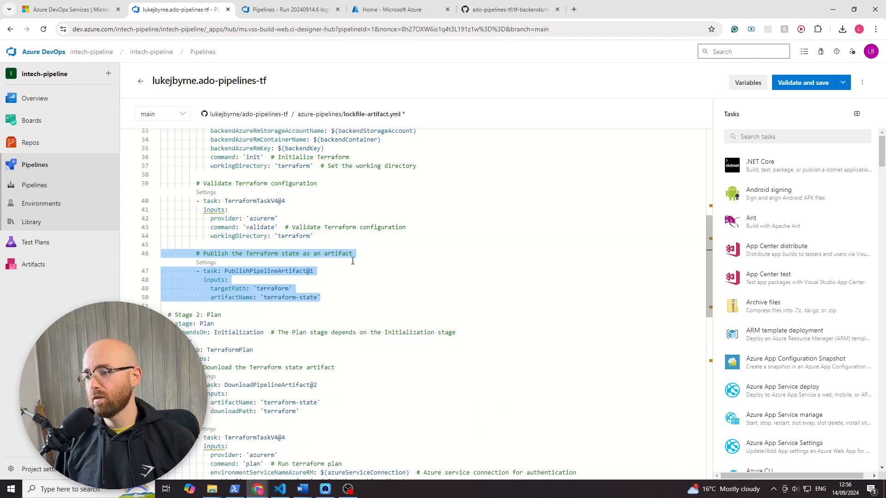
click(383, 280)
scroll(362, 294, down, 1)
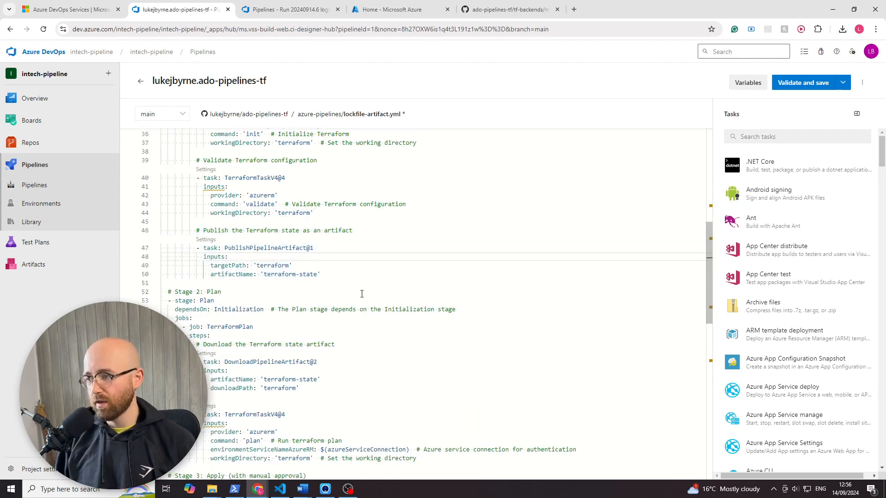
- View the project's Artifacts feed in a separate browser tab, then return to the lockfile-artifact.yml editor
right_click(28, 267)
click(60, 272)
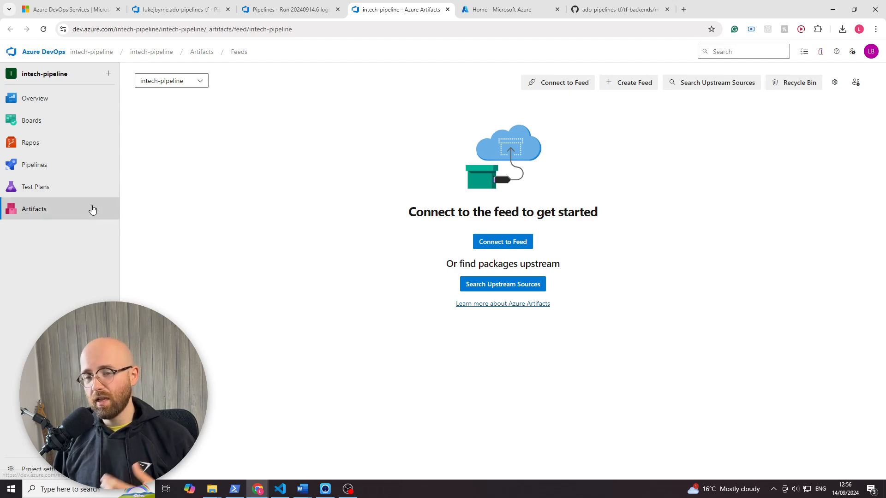
mouse_move(92, 195)
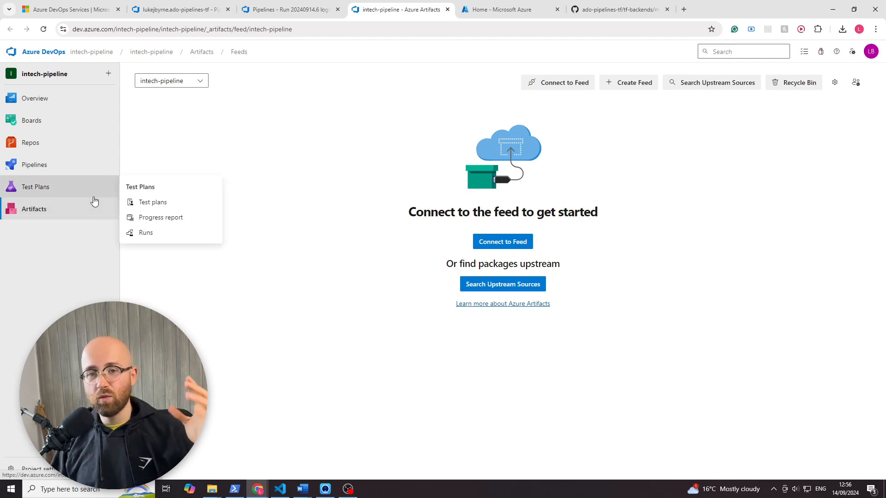
click(291, 14)
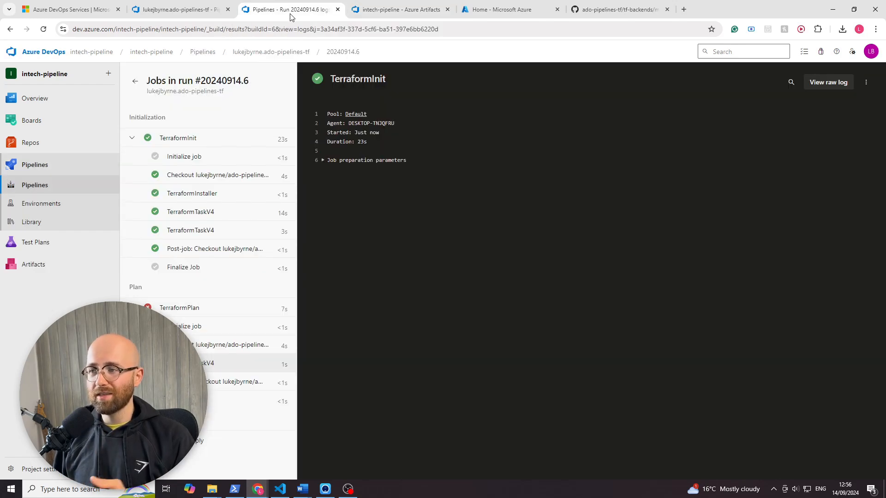
click(180, 14)
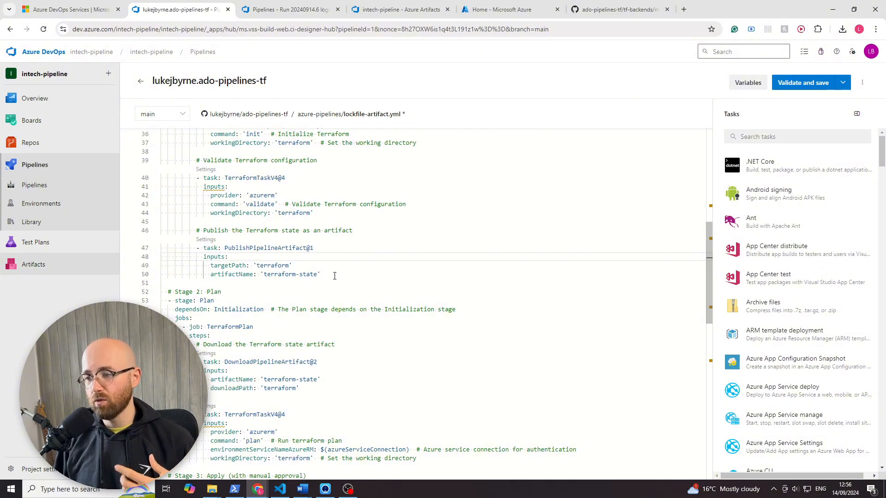
- Examine the target path and artifact name of the PublishPipelineArtifact@1 task and the Plan stage's matching DownloadPipelineArtifact@2 inputs
drag(335, 276, 136, 238)
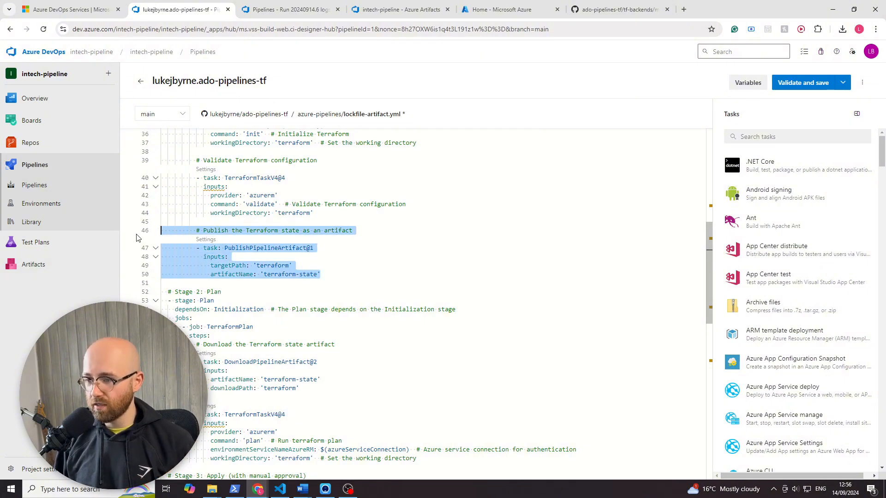
click(370, 262)
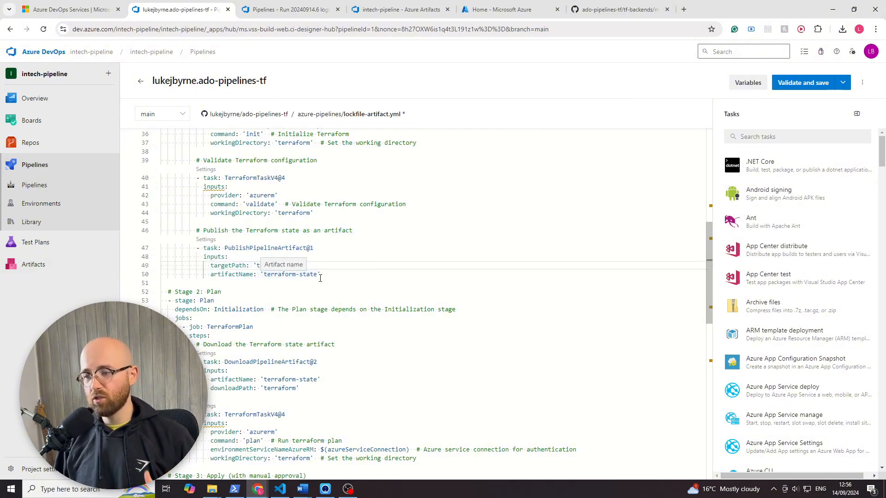
scroll(313, 296, down, 2)
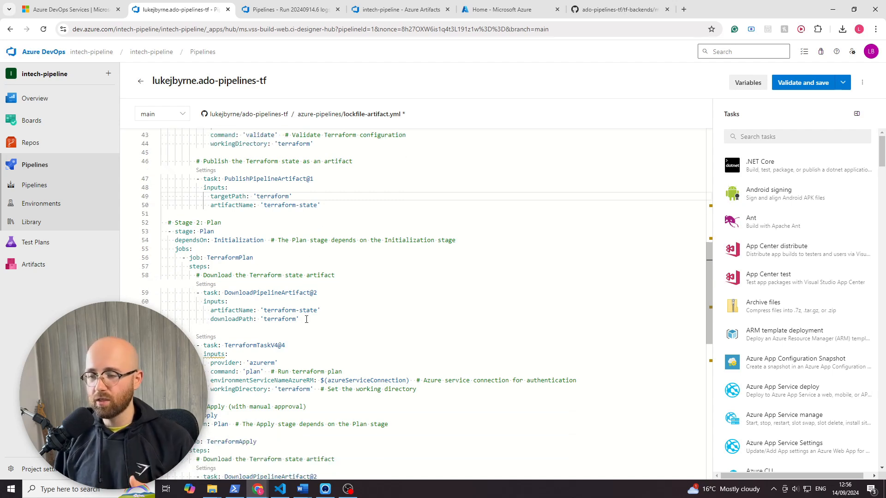
scroll(203, 180, up, 1)
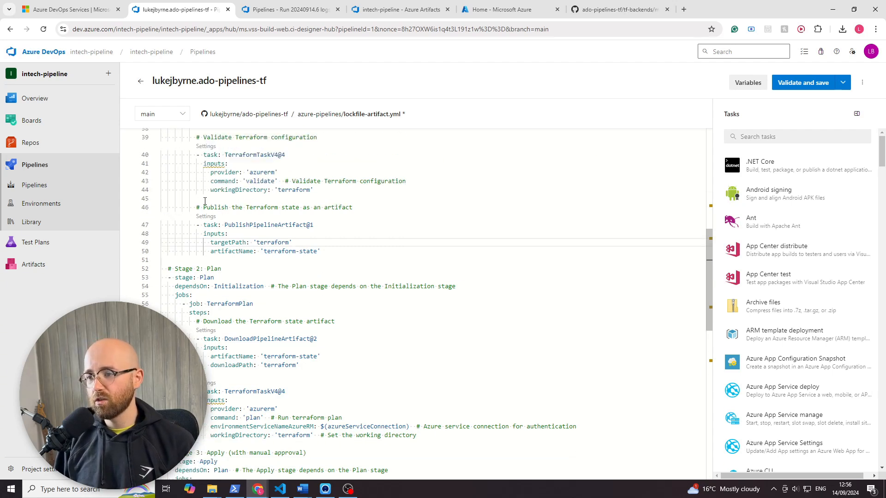
scroll(252, 220, up, 1)
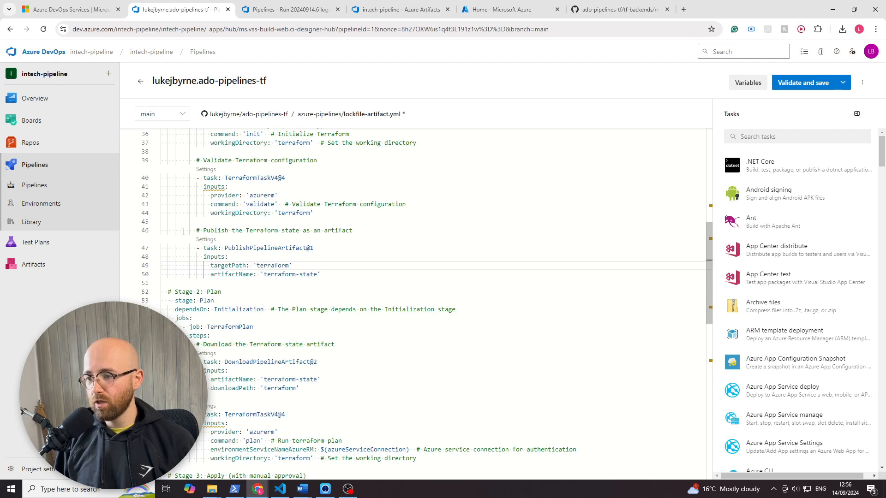
drag(182, 230, 148, 226)
click(316, 259)
click(296, 267)
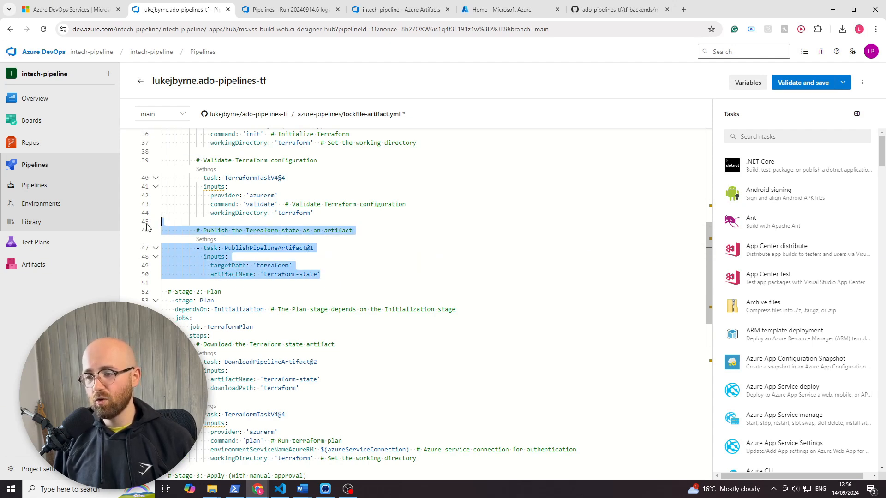
double_click(281, 265)
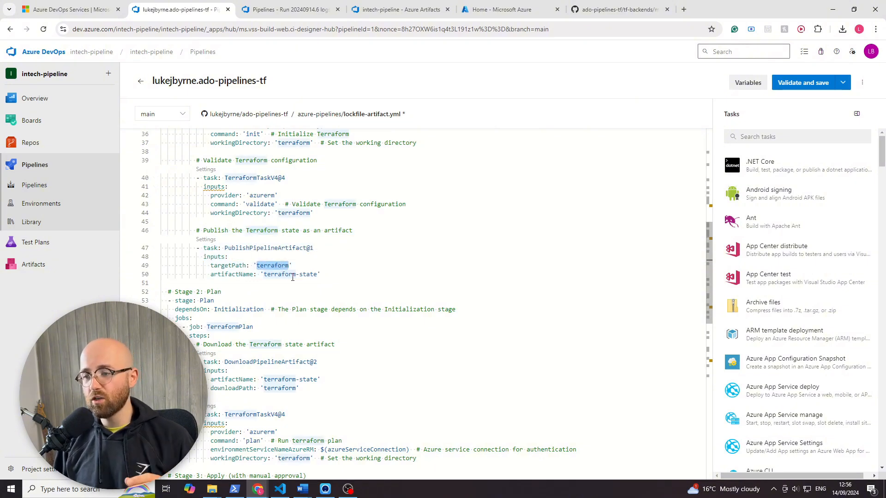
drag(264, 274, 322, 274)
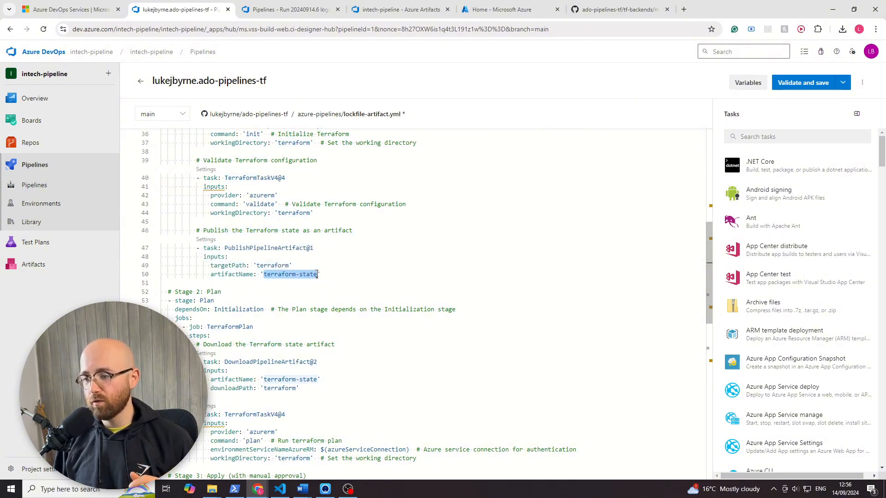
click(318, 275)
scroll(315, 283, down, 1)
scroll(301, 284, up, 1)
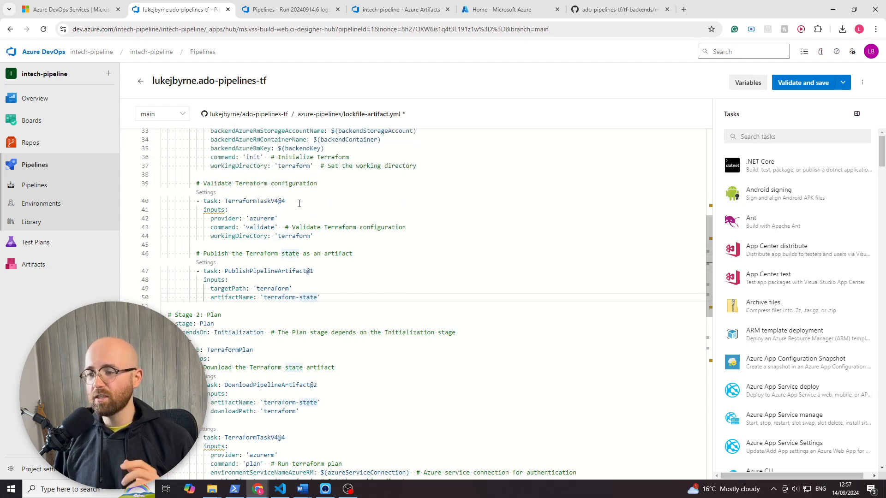
scroll(277, 238, down, 3)
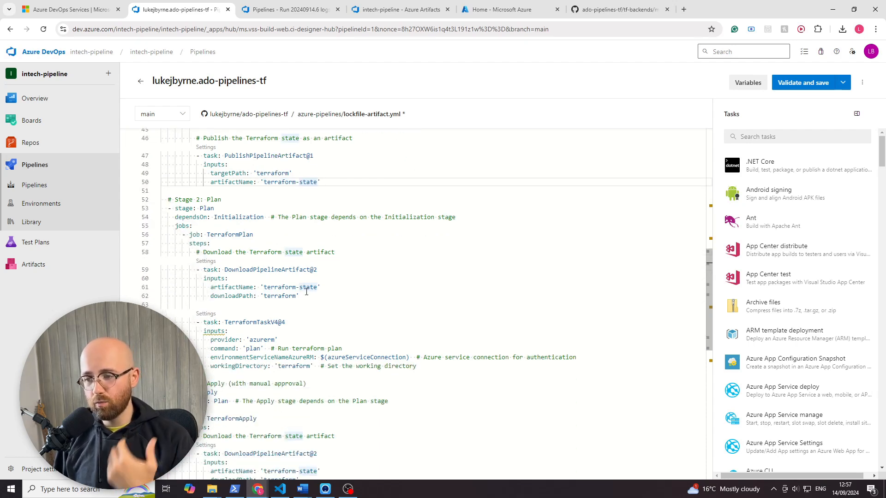
- Inspect the Plan stage's DownloadPipelineArtifact@2 task, then search the task catalogue for "artifact" and browse the matching tasks
drag(307, 294, 141, 274)
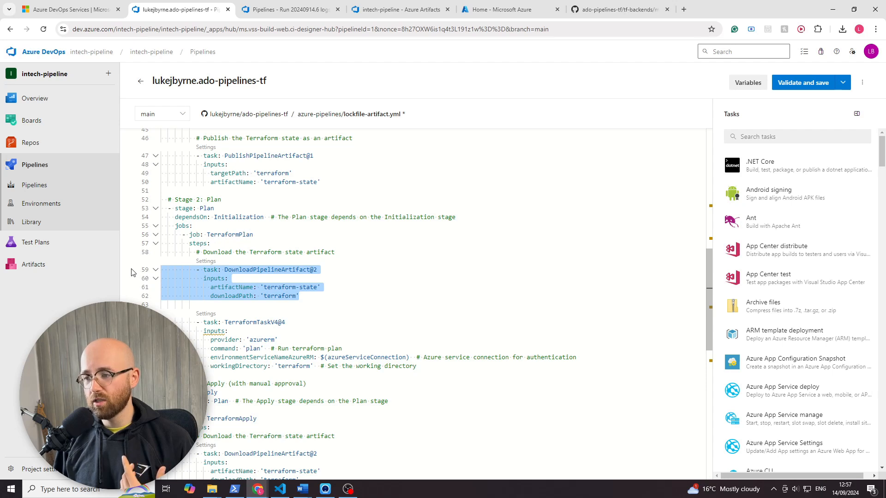
double_click(291, 273)
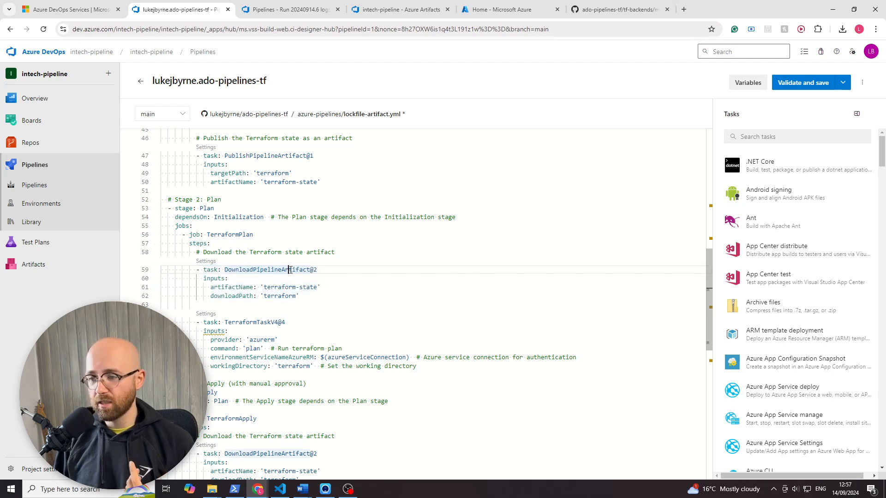
click(740, 138)
text(artifact)
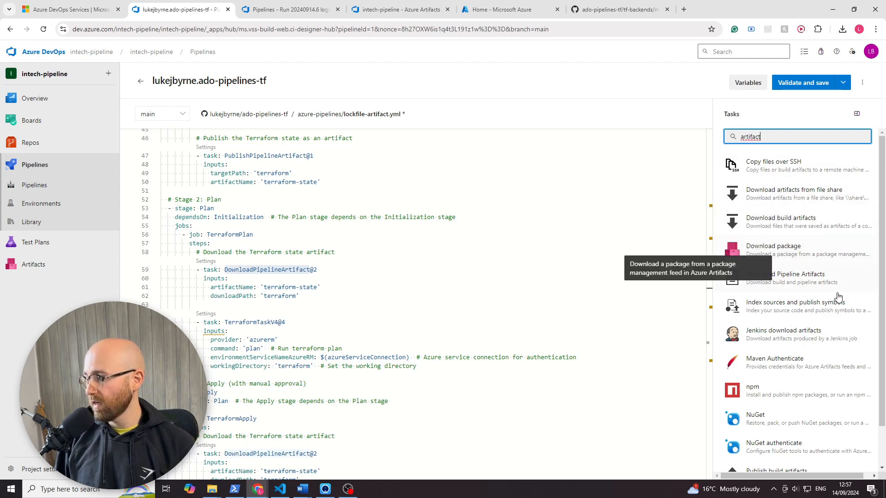
scroll(805, 367, down, 1)
scroll(829, 201, up, 1)
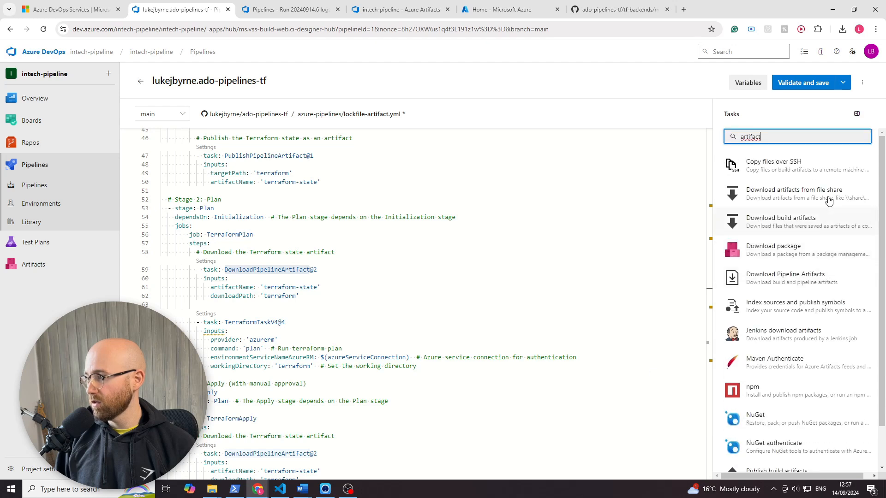
click(600, 172)
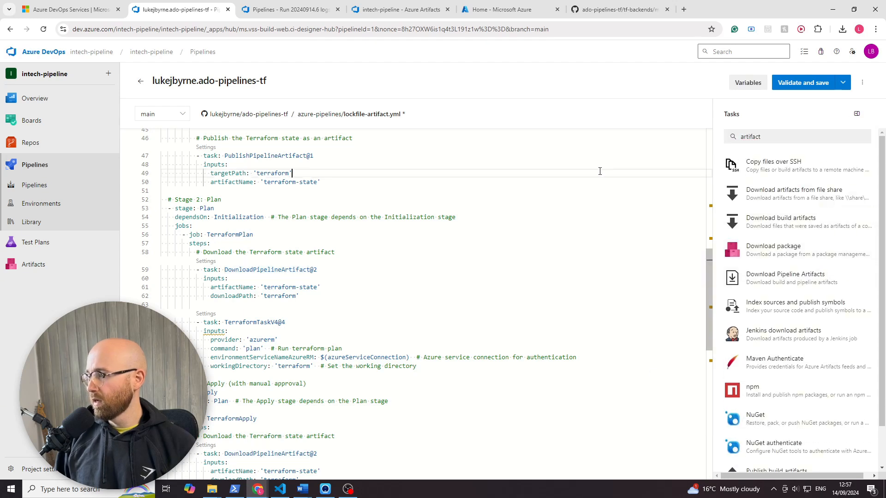
- Review the Plan stage's artifact download path and Terraform task, then the artifact download and Terraform task in the Apply stage
click(317, 263)
double_click(288, 269)
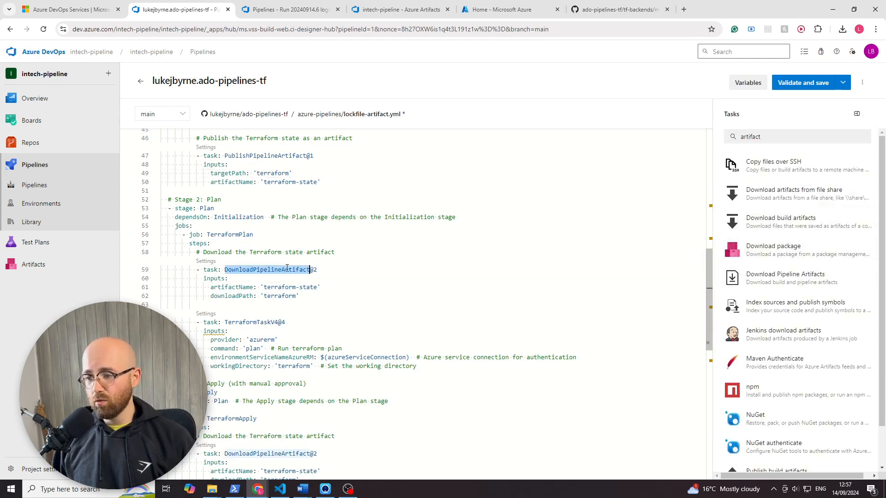
double_click(276, 296)
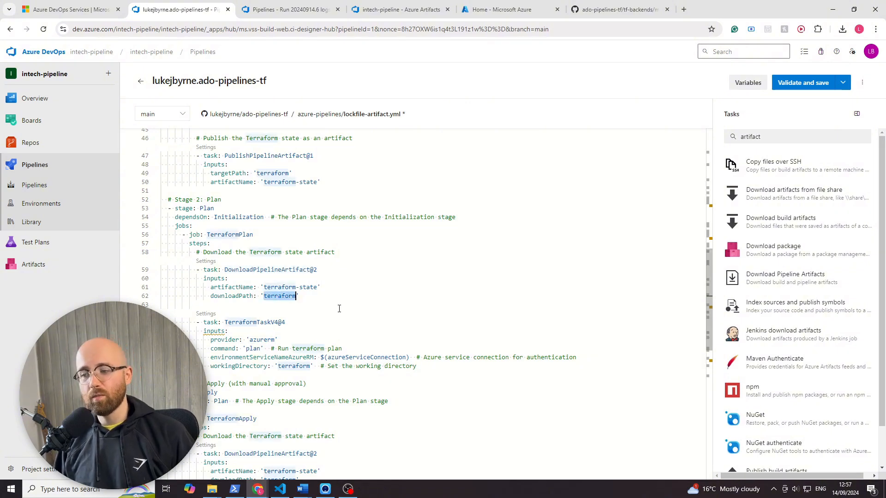
click(273, 320)
scroll(273, 353, down, 1)
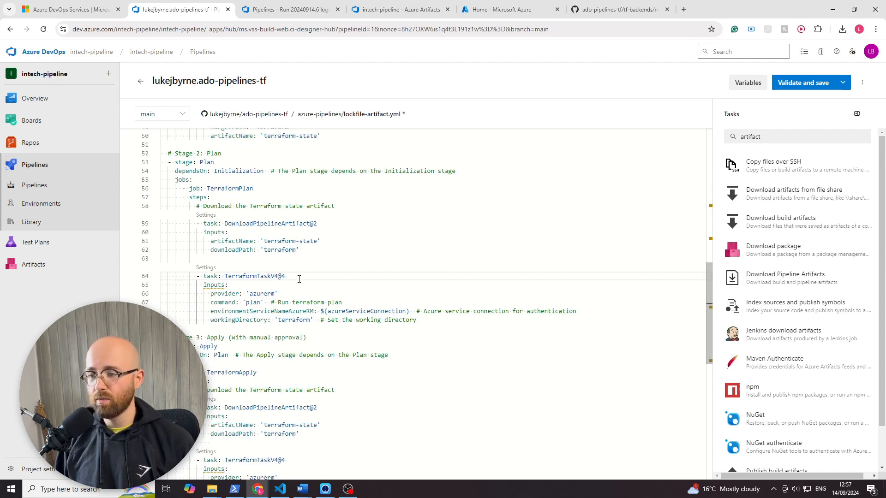
scroll(236, 286, down, 2)
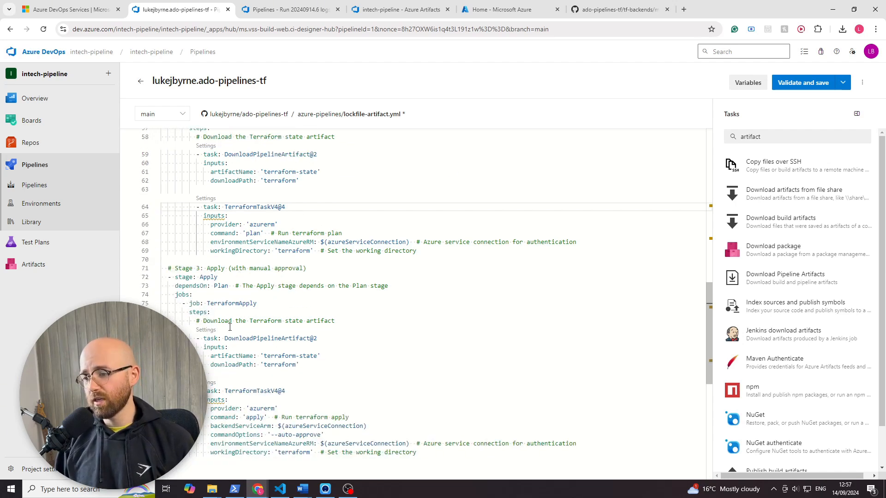
- Validate and commit lockfile-artifact.yml directly to the main branch, then open the run list of the most recently triggered pipeline
click(815, 83)
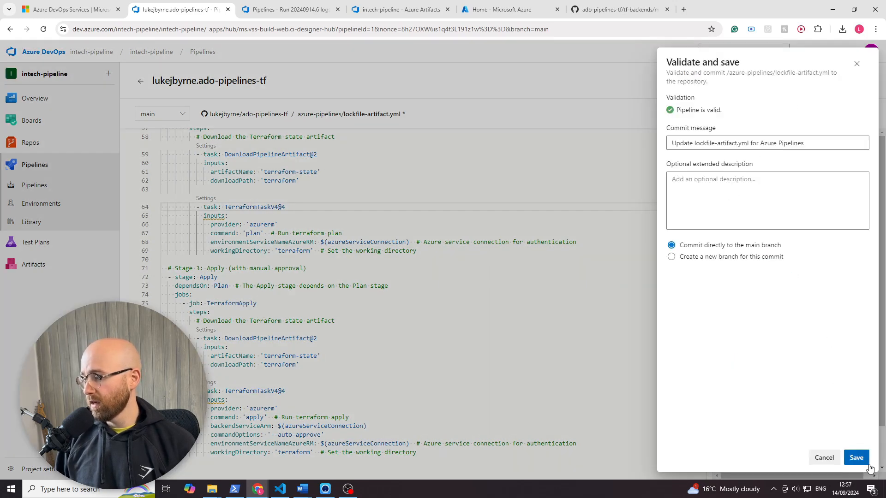
click(857, 457)
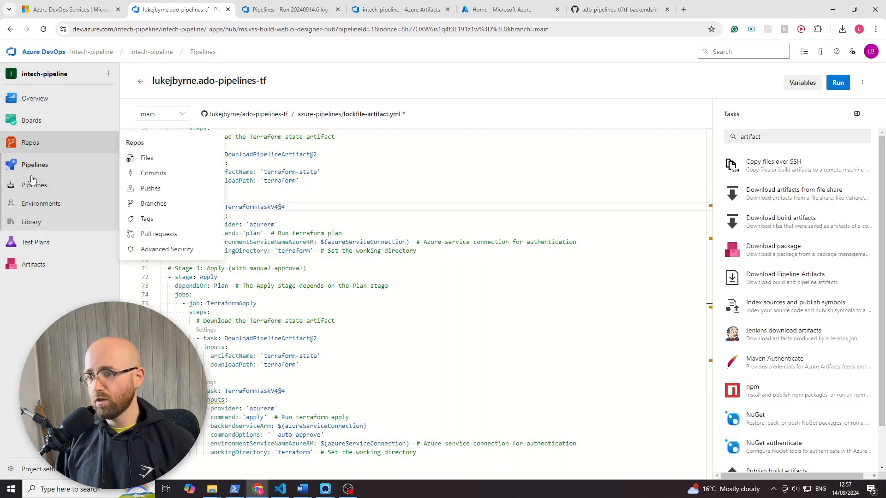
click(287, 11)
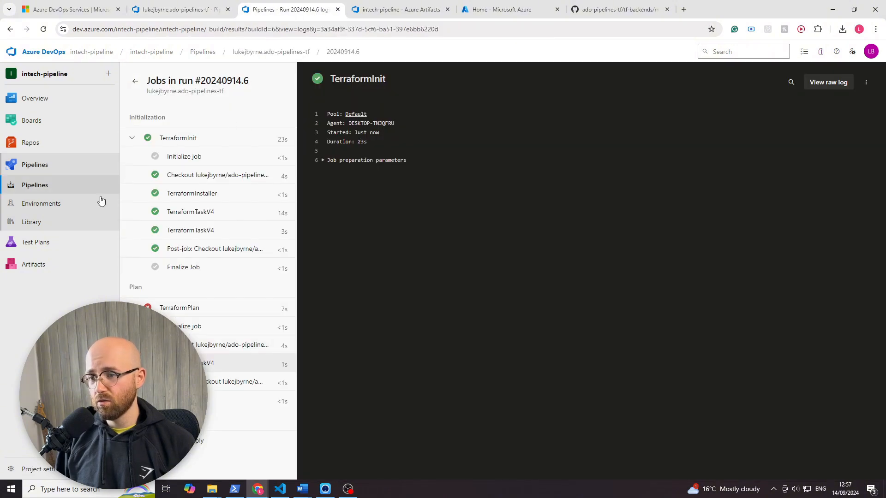
click(39, 184)
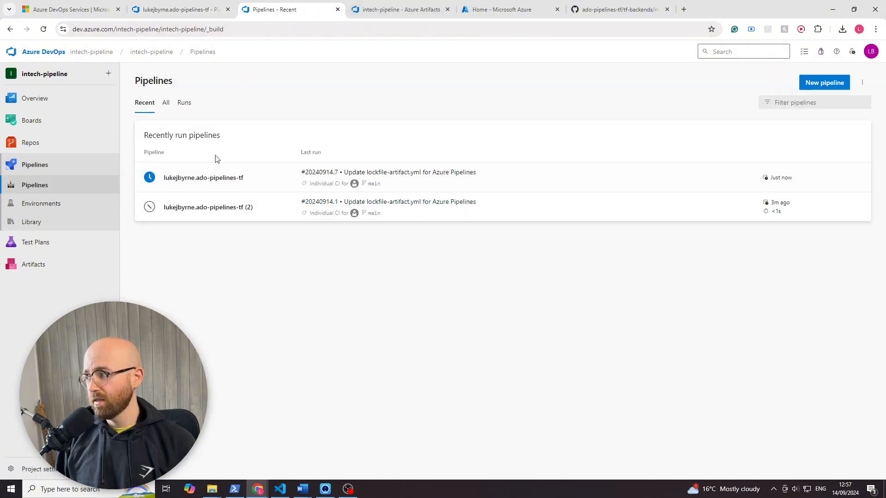
click(151, 180)
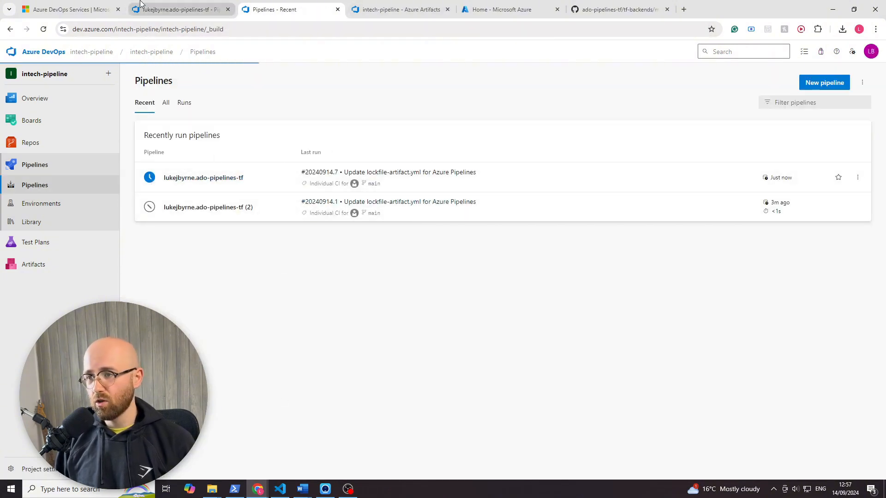
- Review the Initialization stage's tasks in lockfile-artifact.yml, then return to the pipeline's run list
click(141, 6)
scroll(351, 244, up, 10)
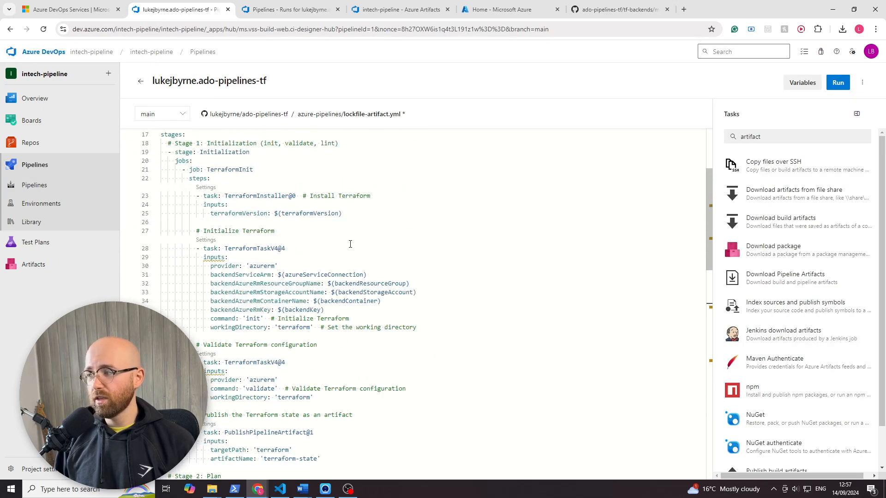
scroll(350, 244, up, 5)
click(267, 10)
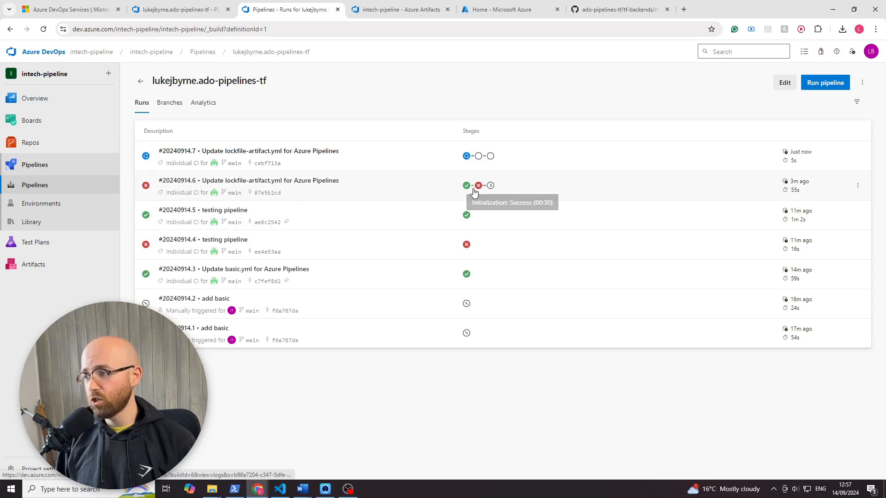
- Read the second TerraformTaskV4 log of the TerraformInit job in run #20240914.5, then return to the run list
click(466, 214)
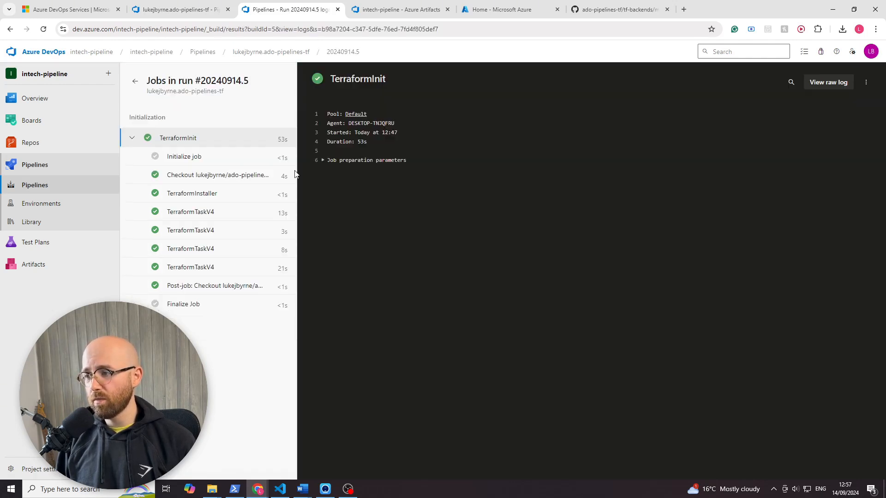
click(132, 139)
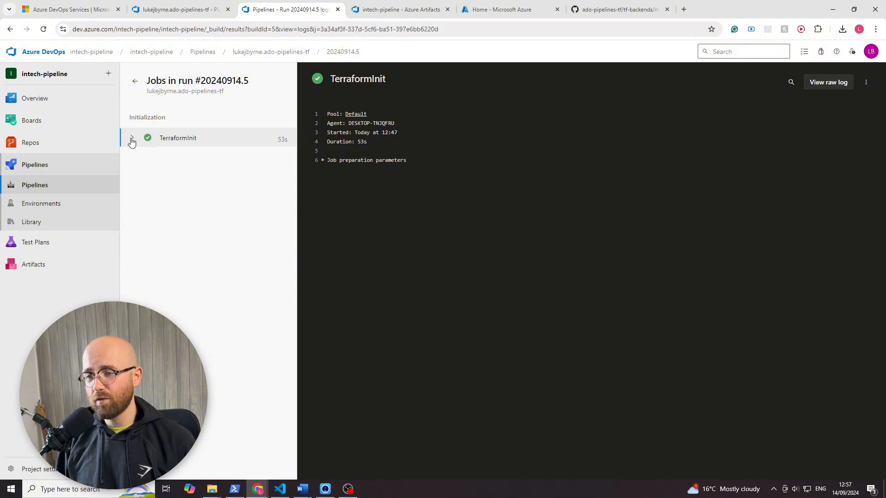
click(132, 140)
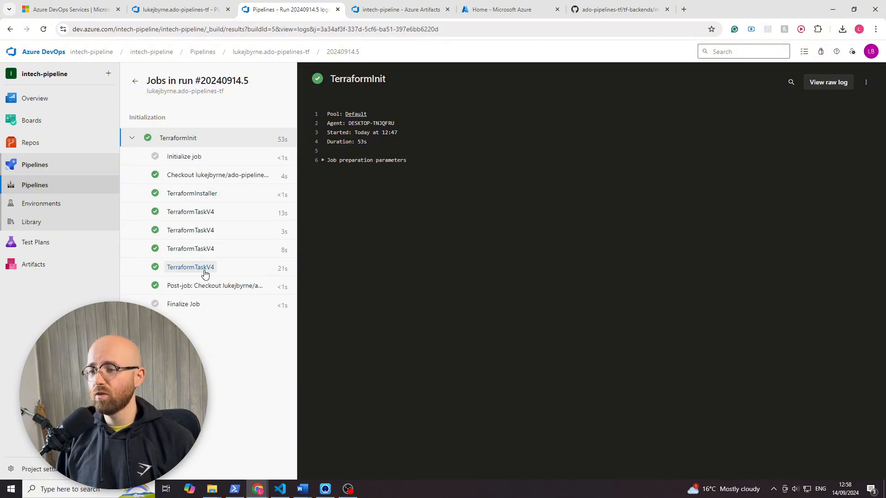
click(184, 230)
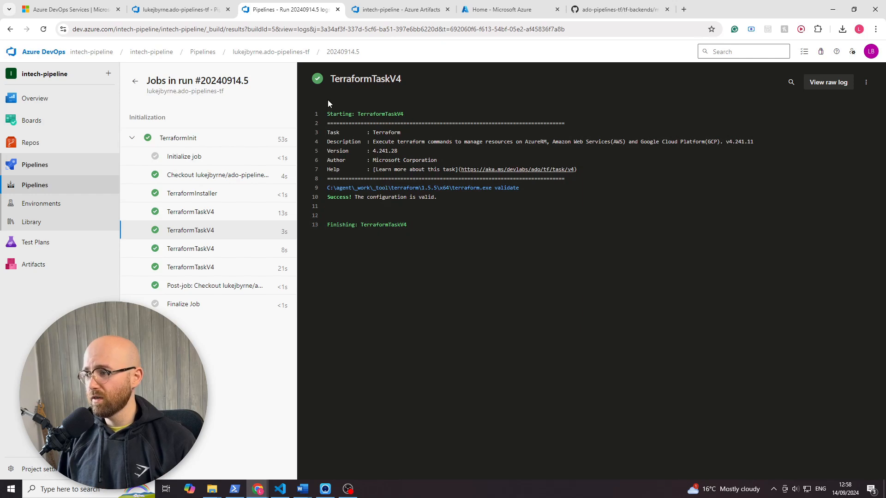
drag(397, 225, 419, 252)
click(420, 252)
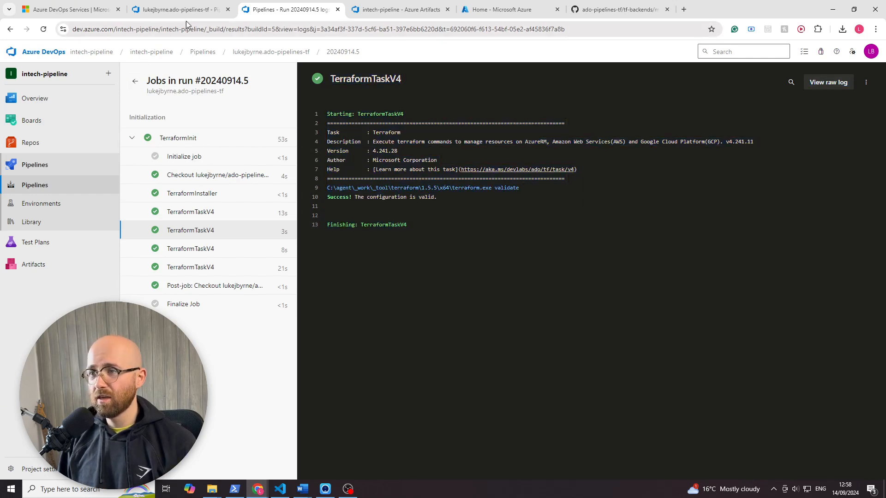
click(10, 29)
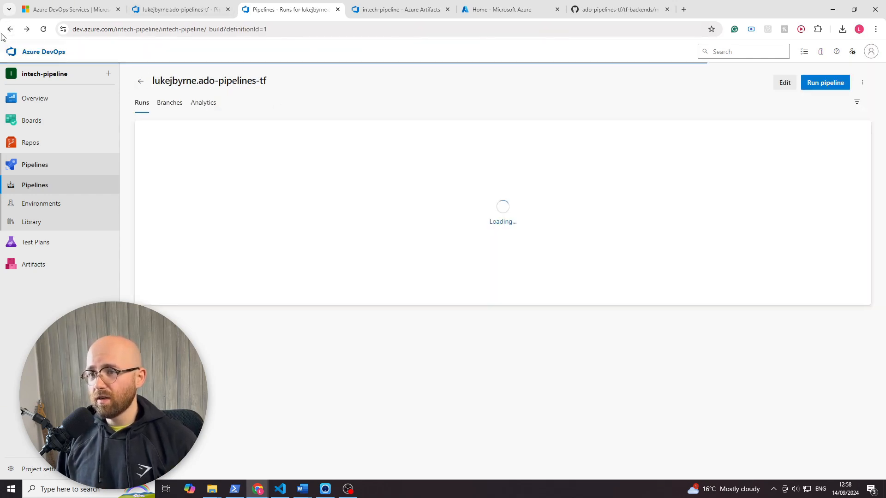
- Open the Initialization stage of run #20240914.7 and read the live log of its PublishPipelineArtifact task
click(463, 158)
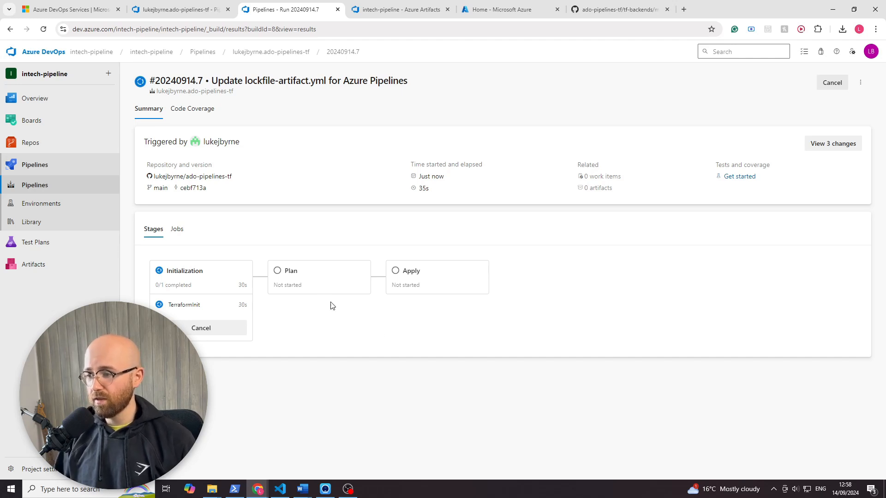
click(216, 277)
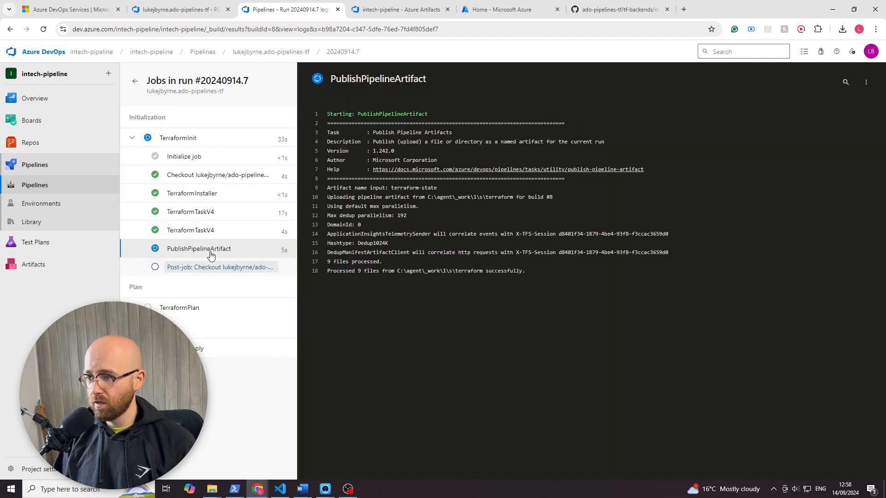
click(132, 139)
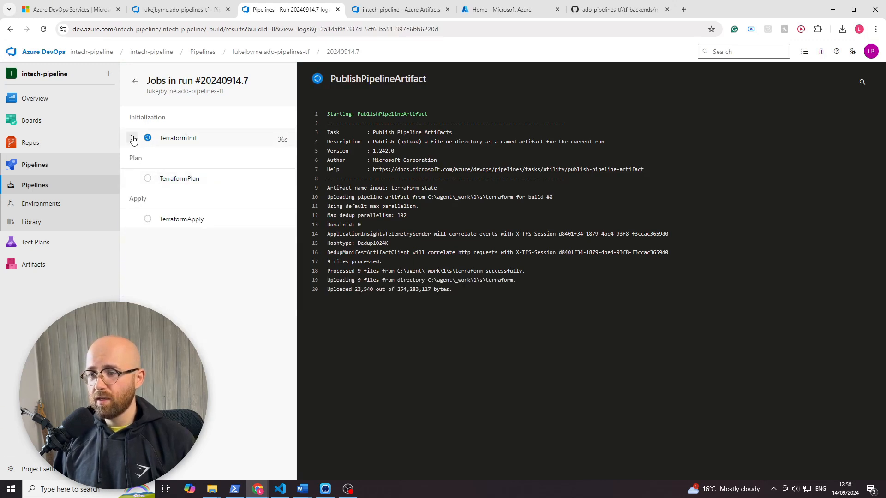
click(132, 138)
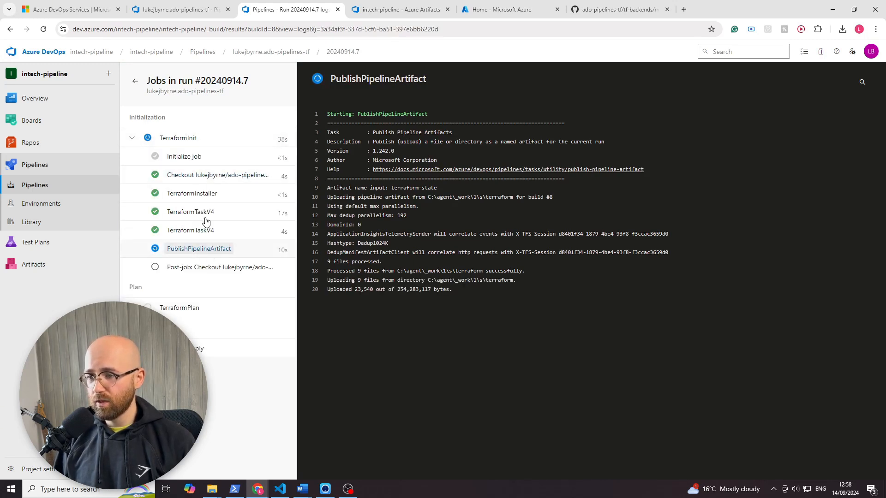
click(197, 252)
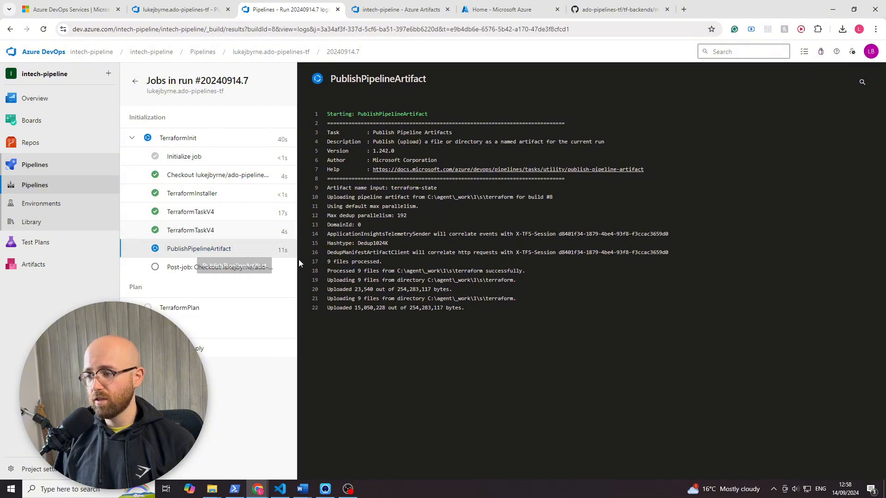
drag(483, 317, 452, 160)
click(573, 378)
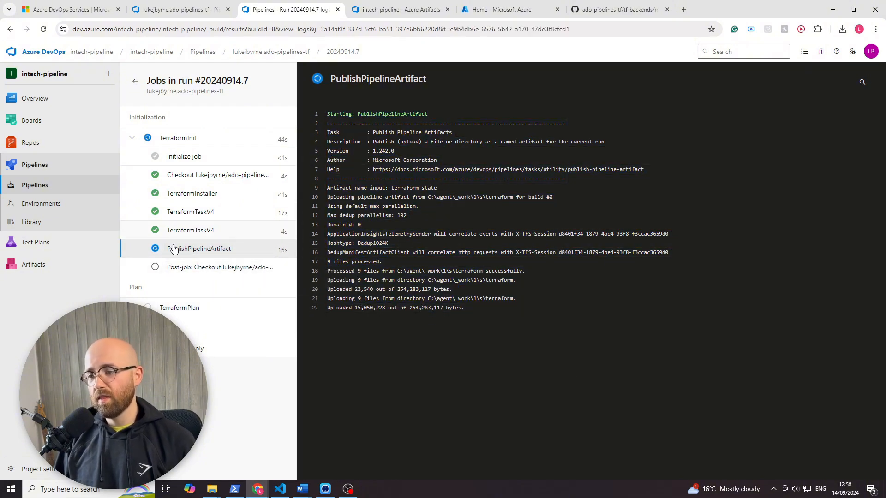
- Monitor the TerraformInit and TerraformPlan job logs, reload the run page, and expand TerraformInit's task list
click(194, 308)
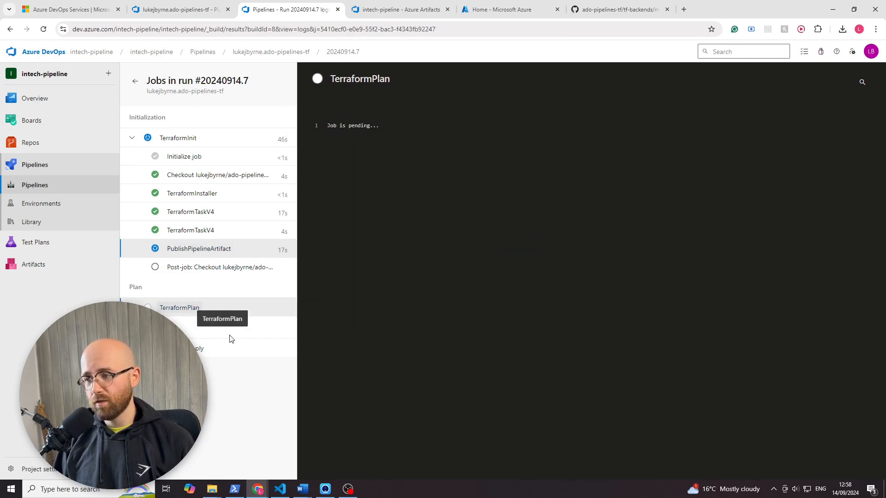
click(187, 247)
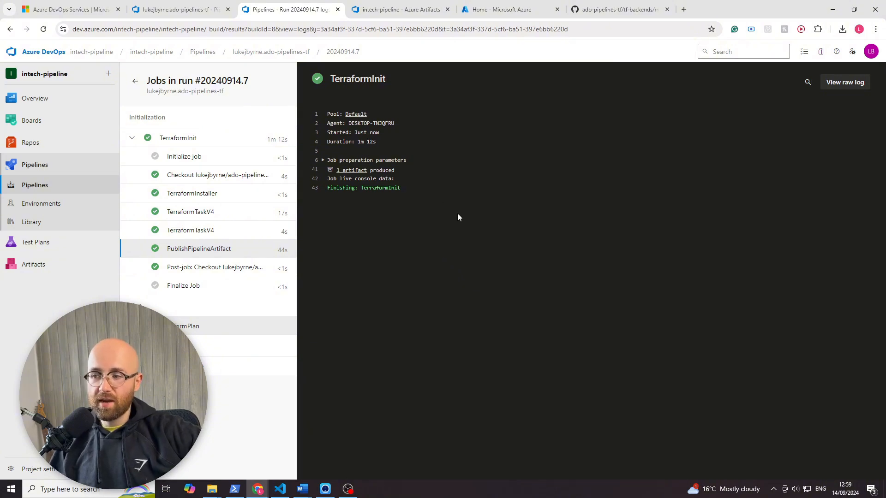
click(185, 326)
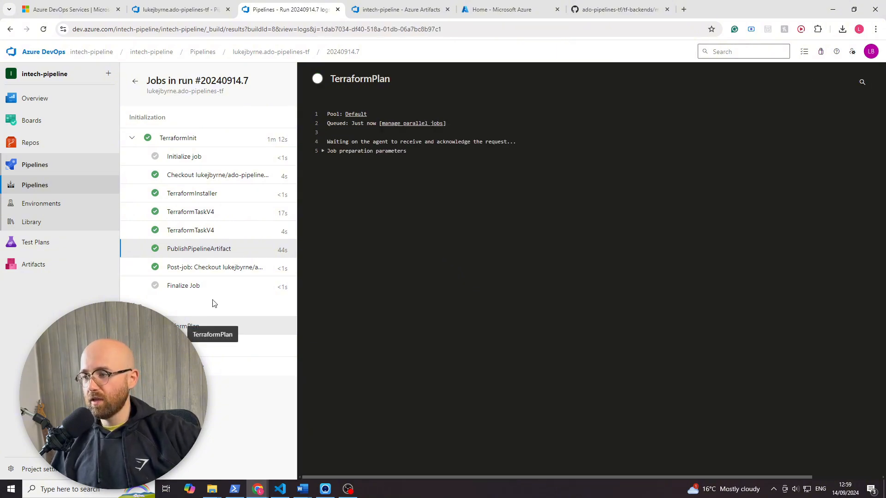
click(336, 154)
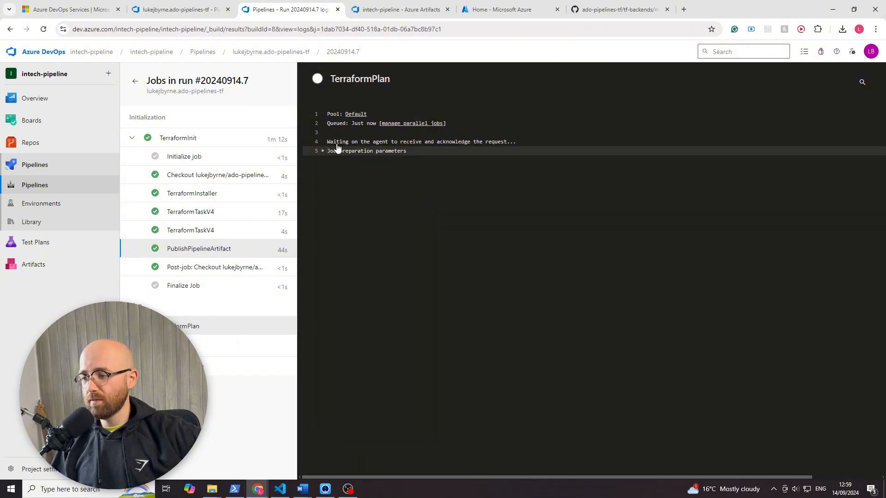
click(41, 30)
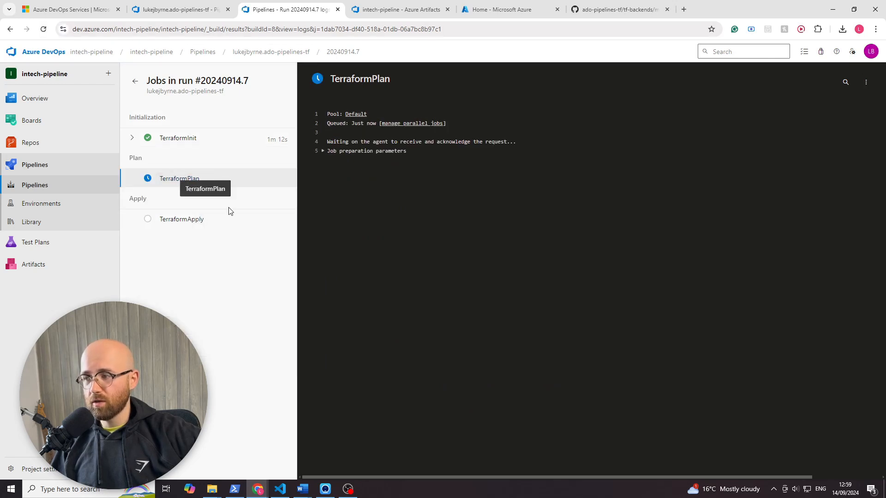
click(133, 138)
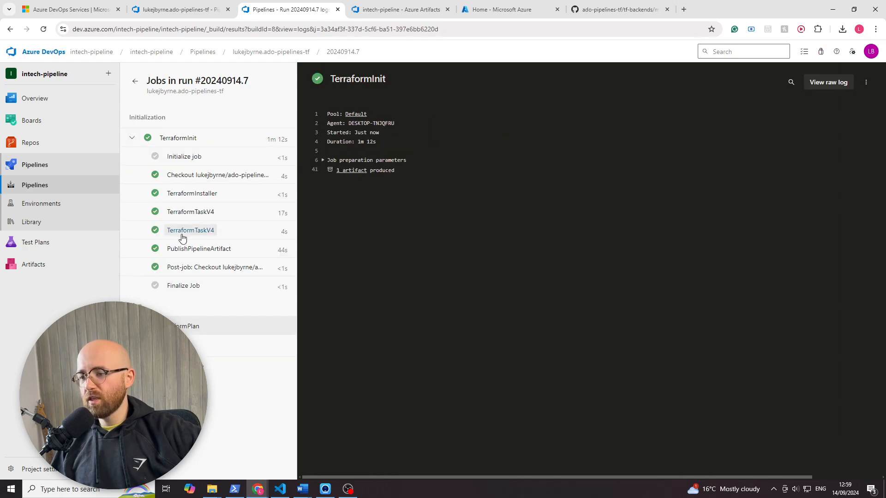
- Switch to the Administrator PowerShell window, reposition it over the browser, and check the self-hosted agent's job output
click(235, 489)
drag(670, 181, 655, 124)
click(688, 295)
key(Escape)
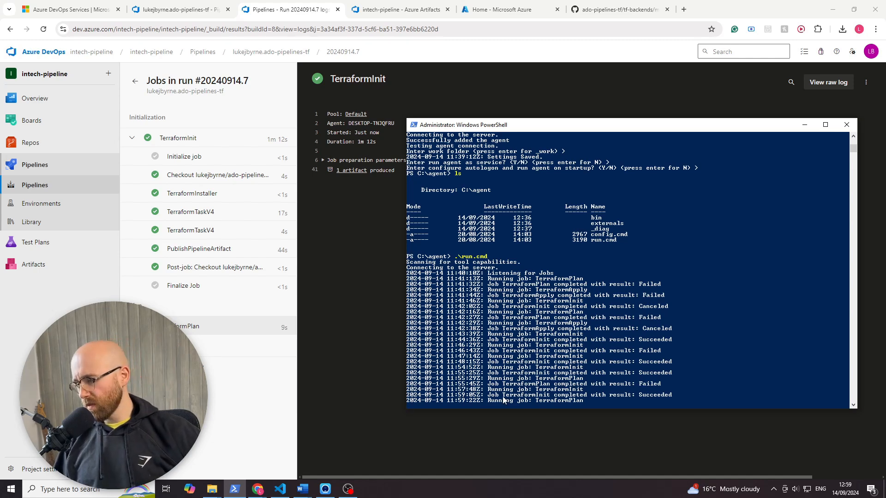
- Highlight the latest TerraformInit and TerraformPlan job lines in the self-hosted agent's output, then clear the selection
drag(487, 399, 562, 398)
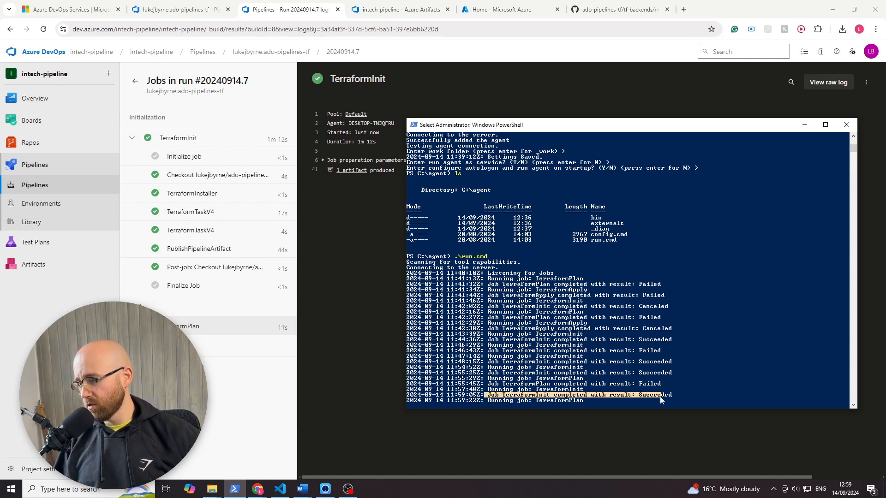
click(593, 406)
drag(483, 401, 586, 400)
click(586, 400)
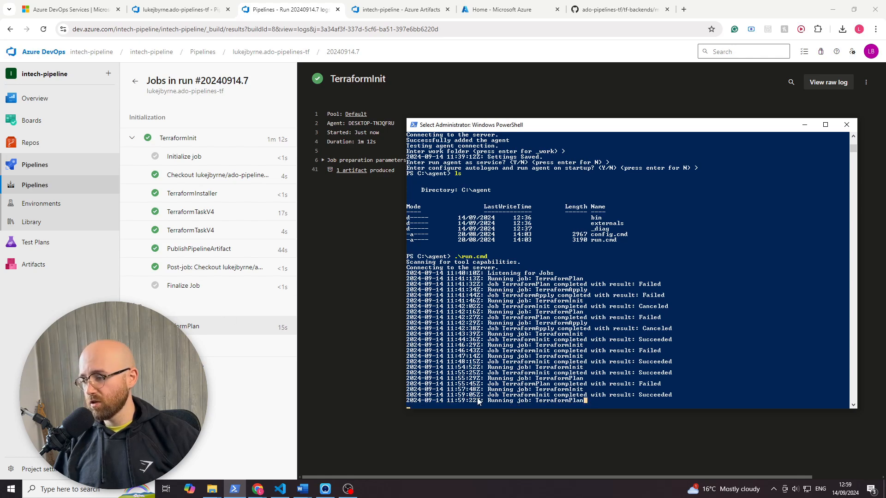
key(Escape)
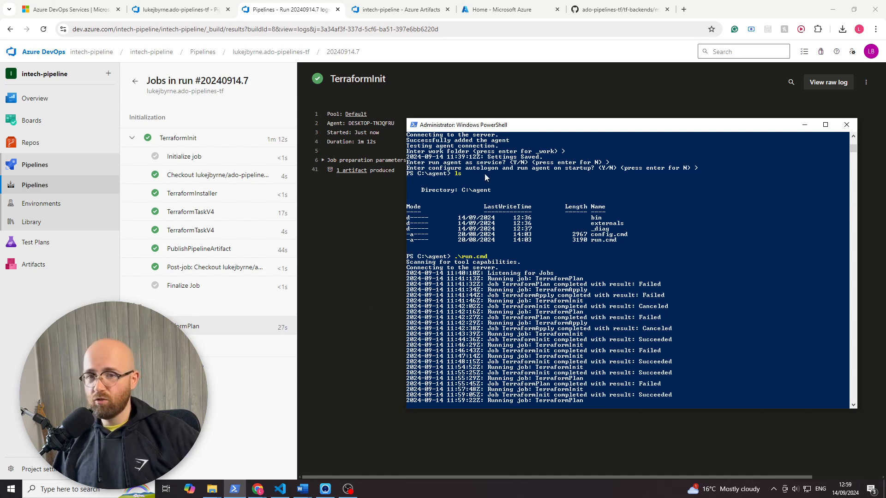
- Return to the browser and read the TerraformPlan job's task logs from Initialize job through DownloadPipelineArtifact and TerraformTaskV4 to Finalize Job
click(192, 456)
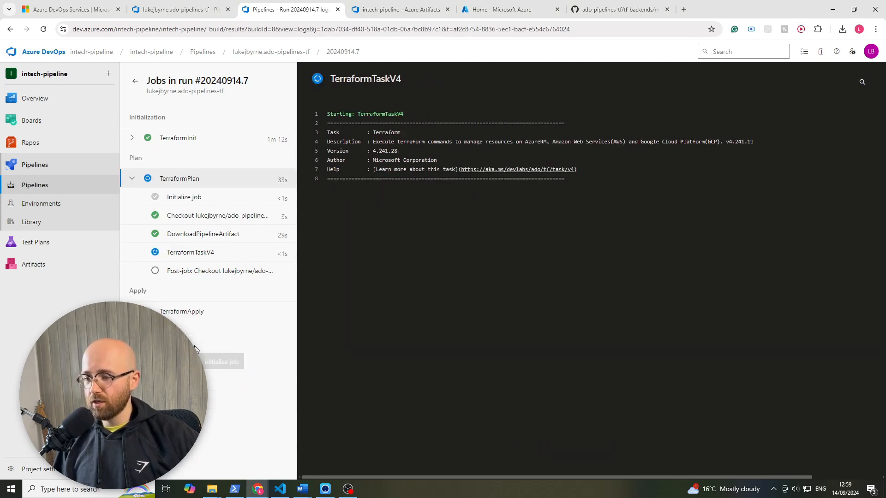
click(187, 199)
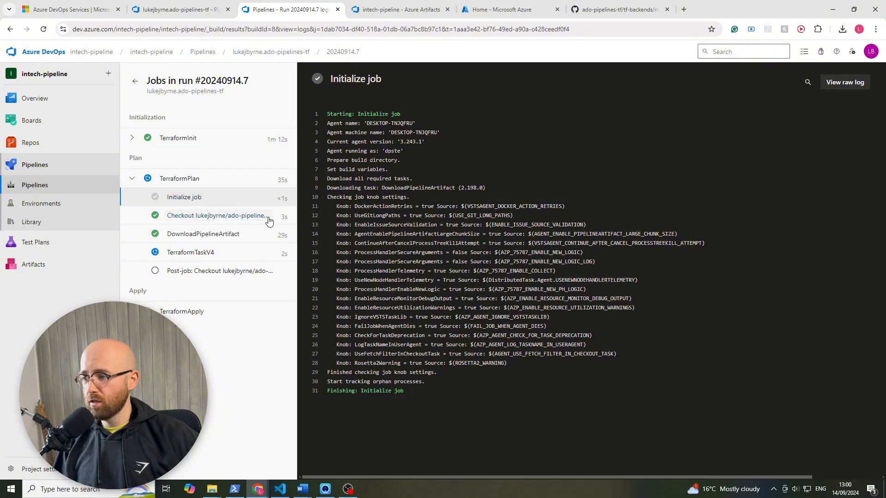
click(226, 216)
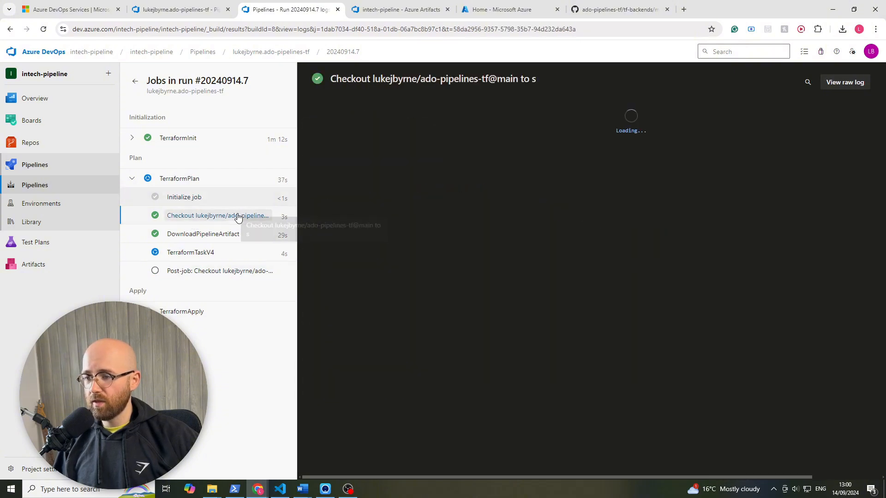
click(203, 235)
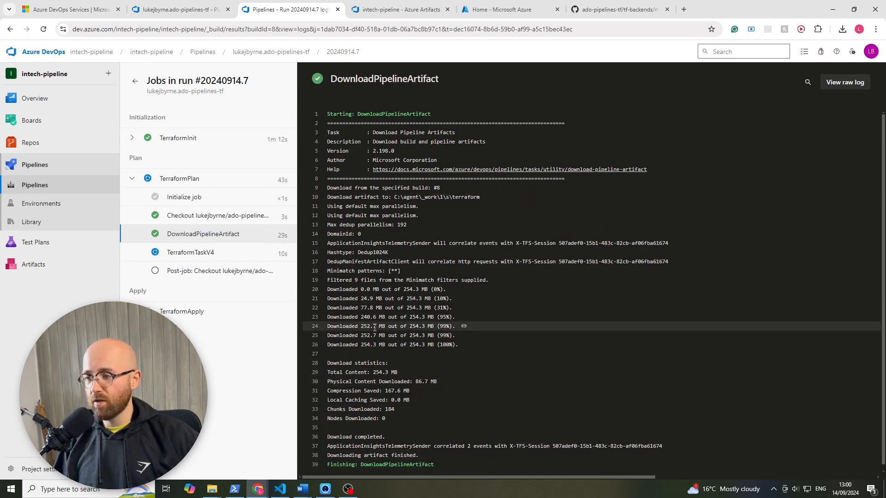
click(199, 253)
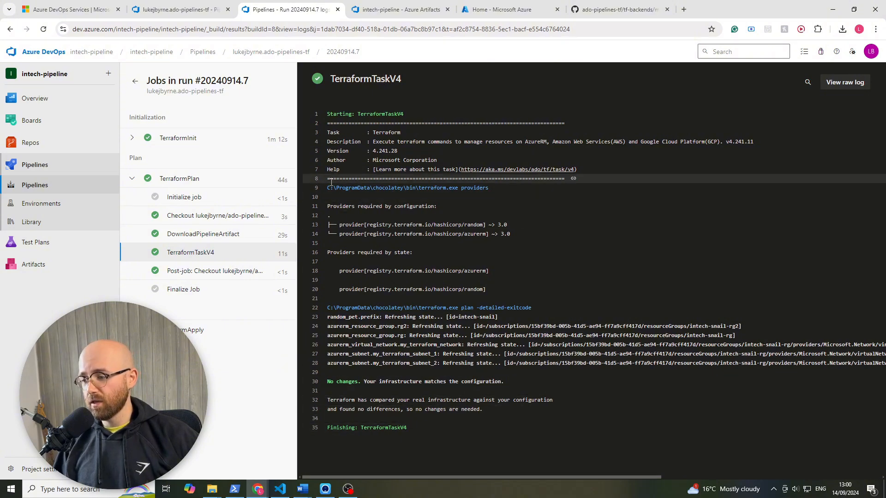
click(185, 276)
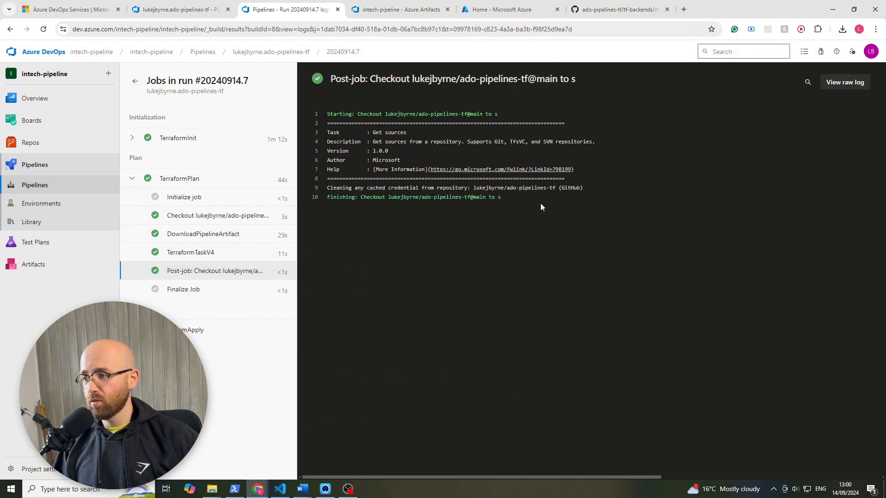
click(178, 290)
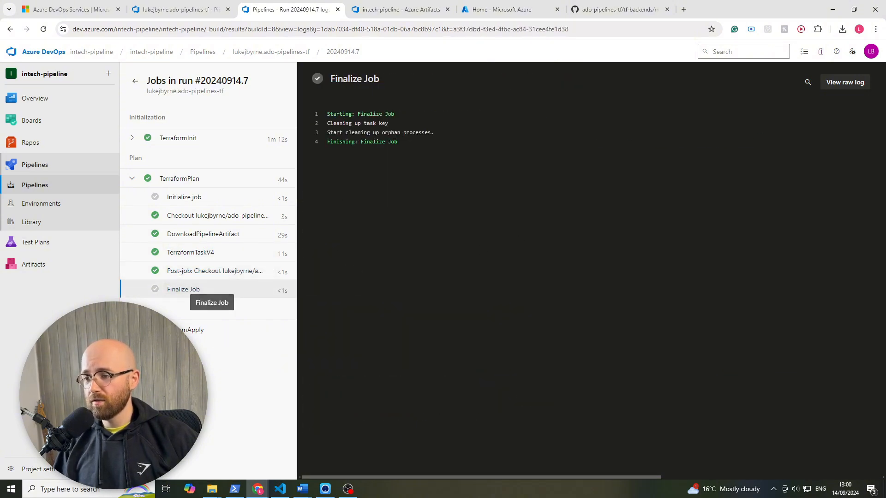
- Open the TerraformApply job, reload the run page, and read its checkout, DownloadPipelineArtifact and TerraformTaskV4 logs
click(187, 331)
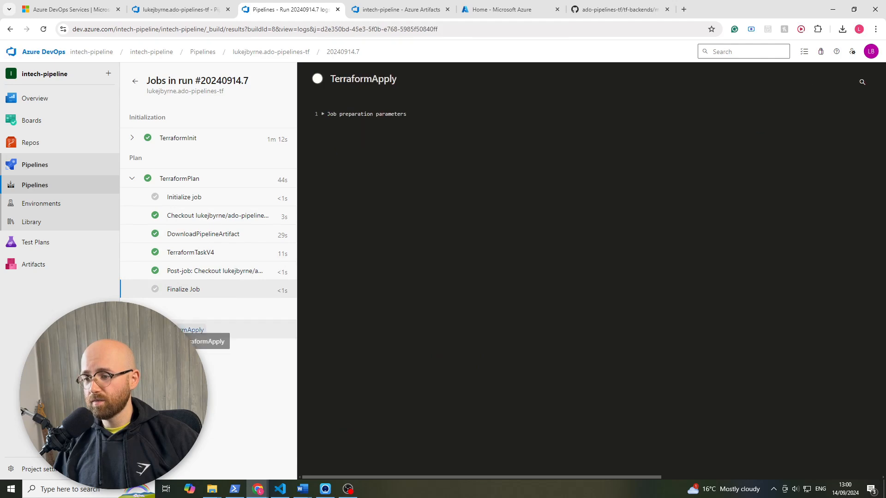
click(40, 30)
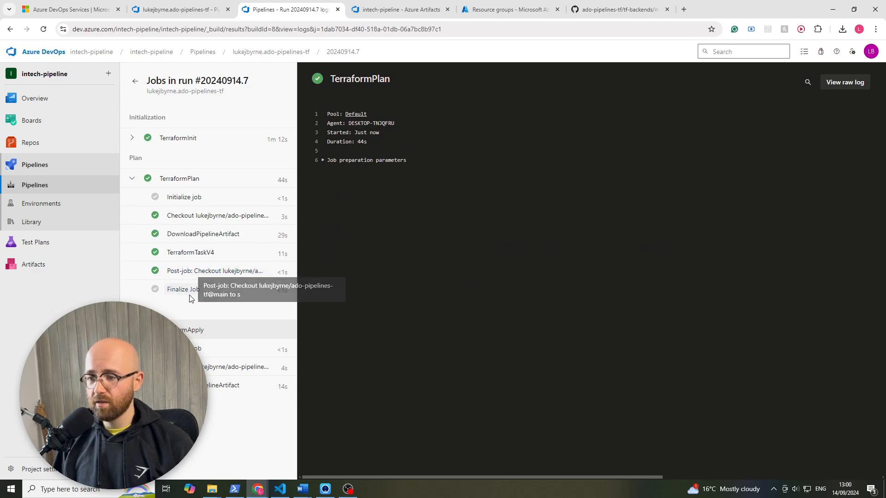
click(194, 367)
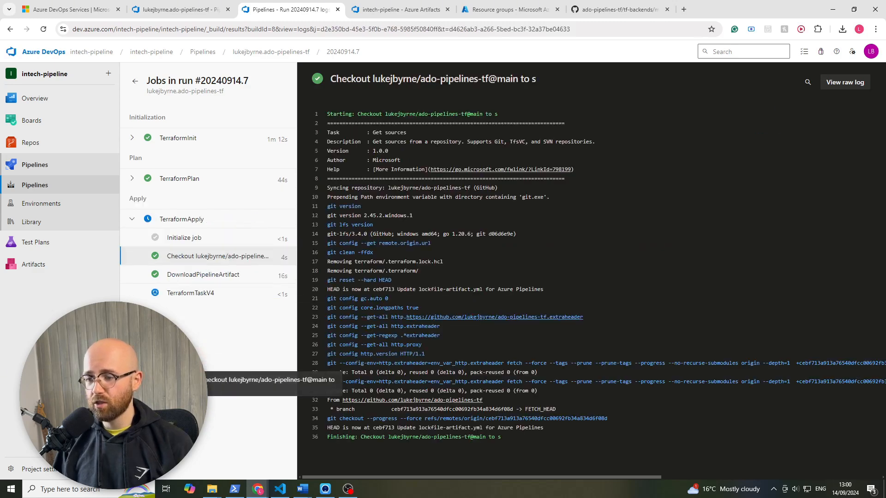
click(198, 275)
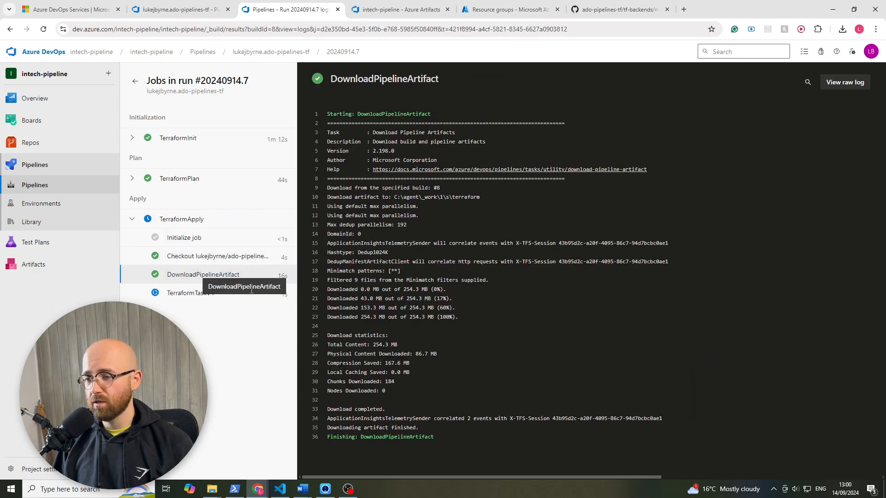
click(187, 294)
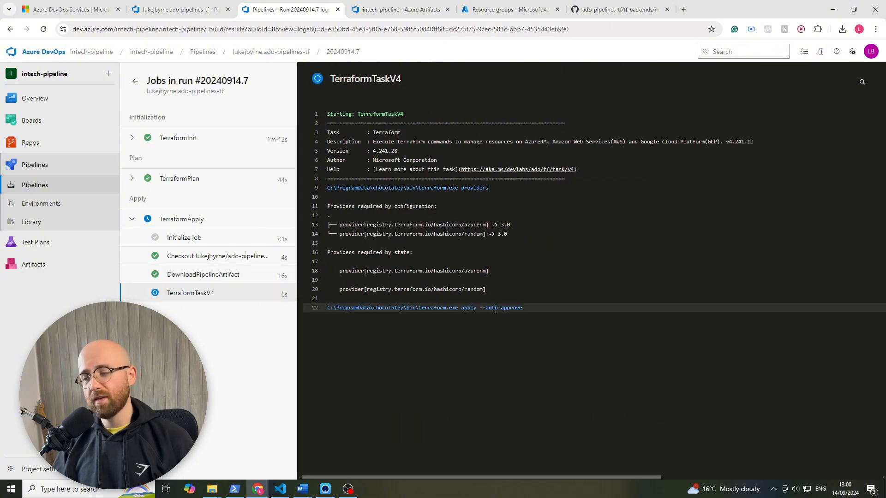
click(131, 180)
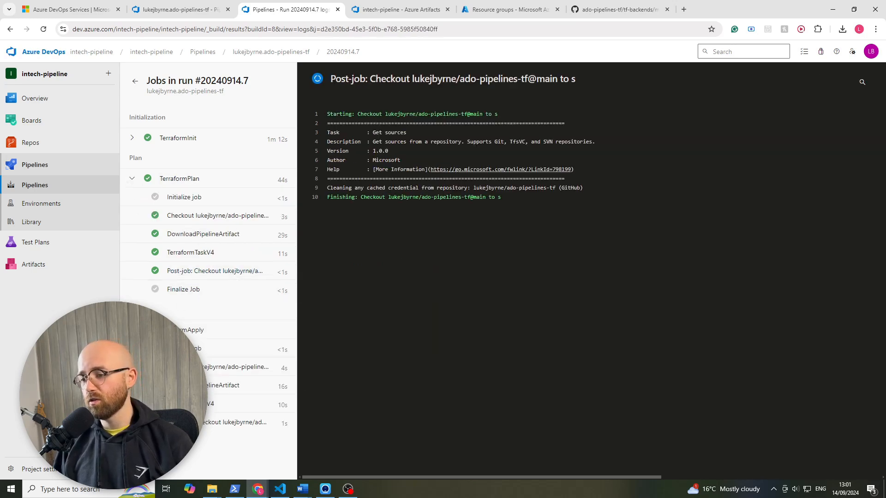
click(131, 219)
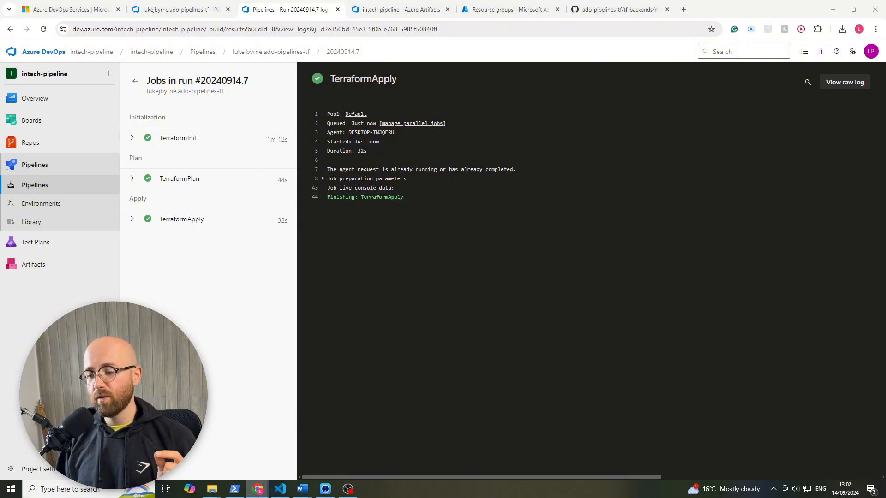
- Switch to the Excalidraw sketch, circle the middle dividing line of the tf column, and draw arcs bridging its upper two dividers
mouse_move(257, 489)
click(286, 458)
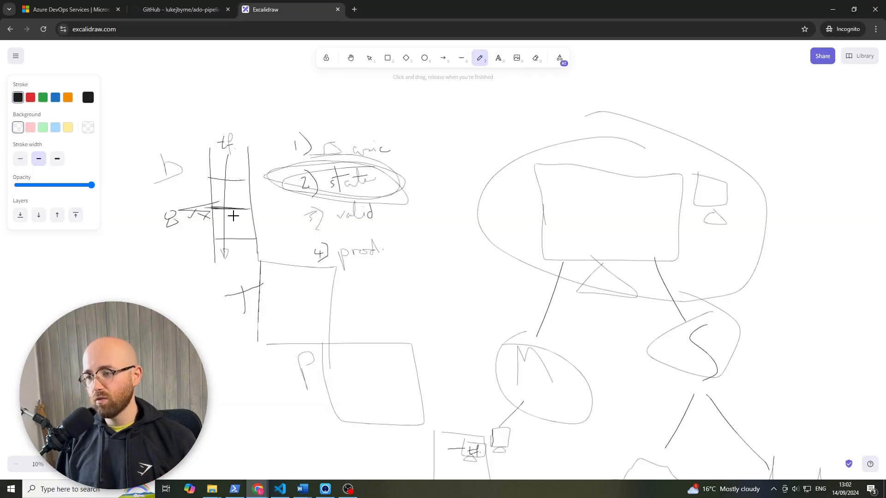
drag(220, 205, 213, 214)
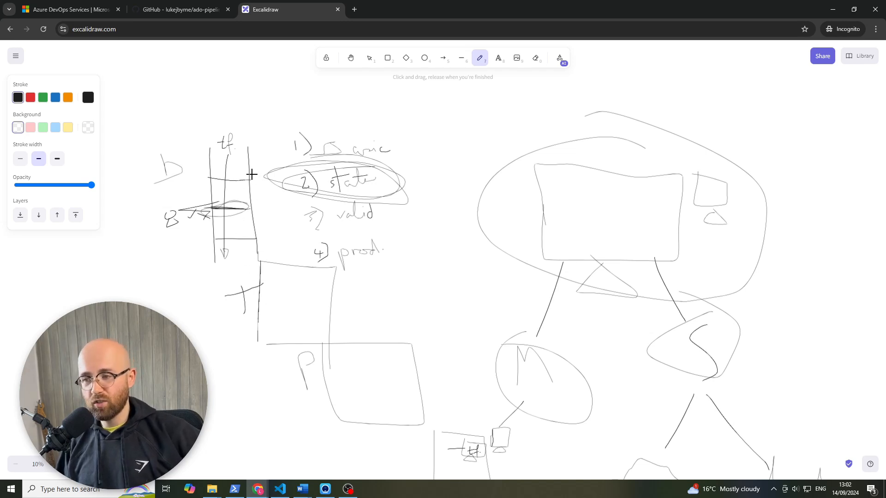
drag(248, 170, 252, 210)
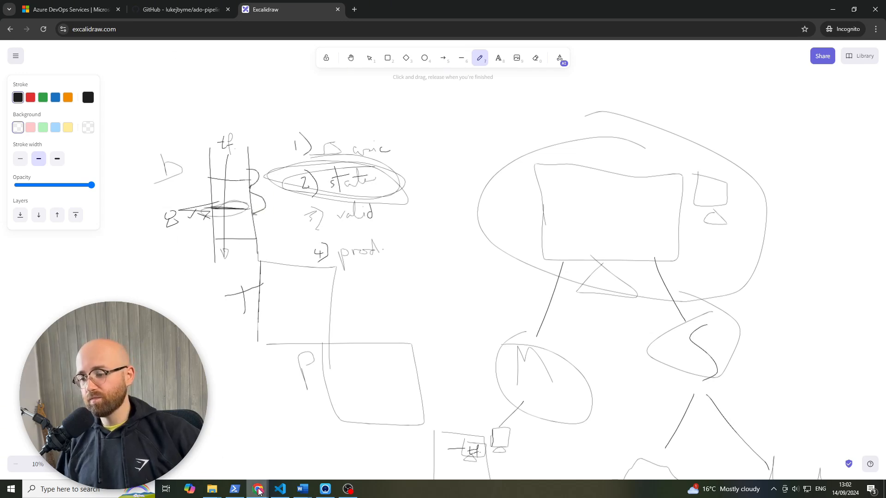
- Switch back to the Azure DevOps run #20240914.7 and expand the task lists of TerraformApply and TerraformPlan
mouse_move(258, 488)
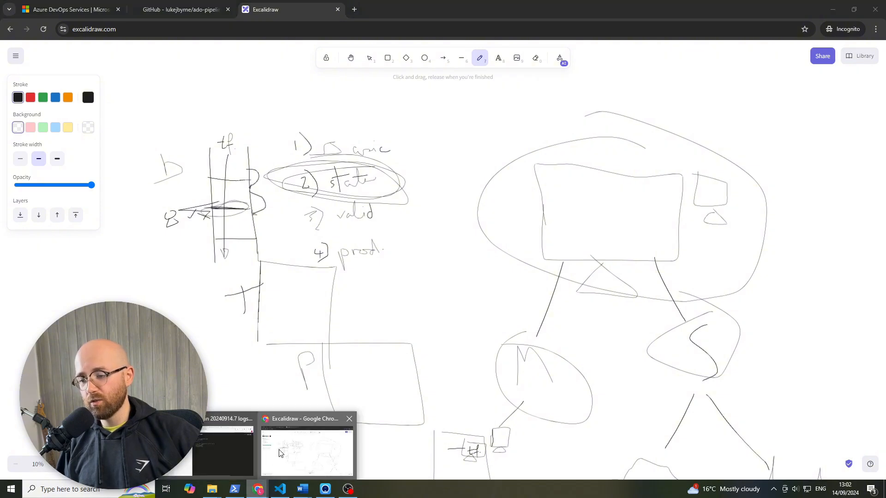
click(222, 446)
click(133, 219)
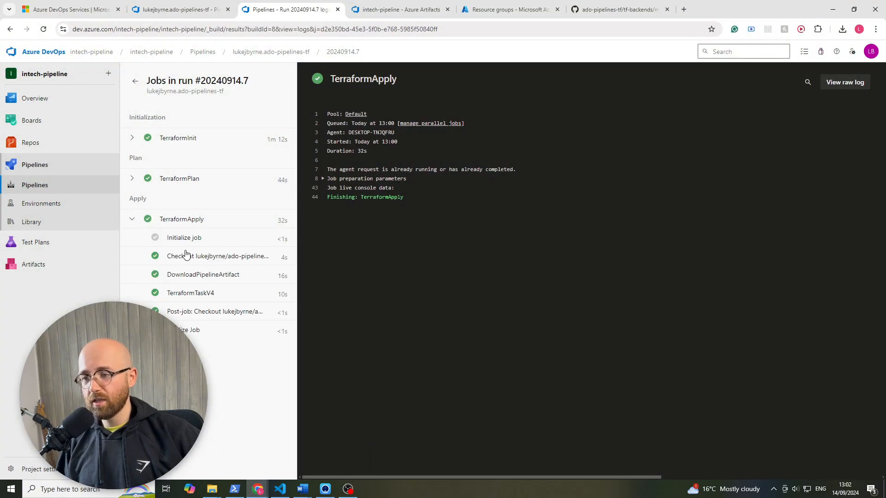
click(134, 178)
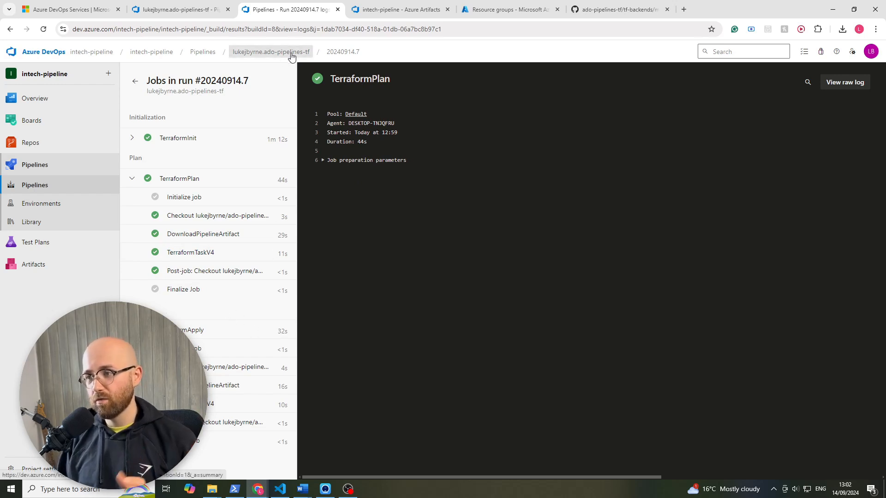
- In the pipeline editor's settings, set the YAML file path to /azure-pipelines/manual-validation.yml
click(189, 16)
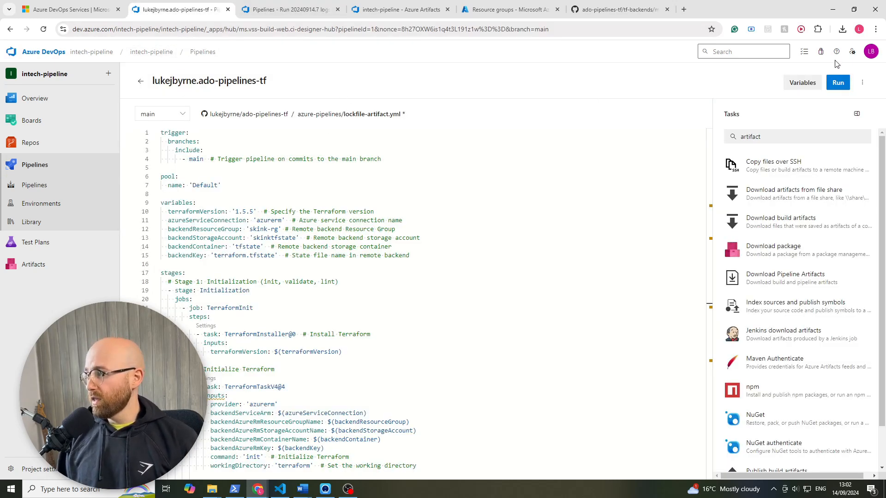
click(862, 83)
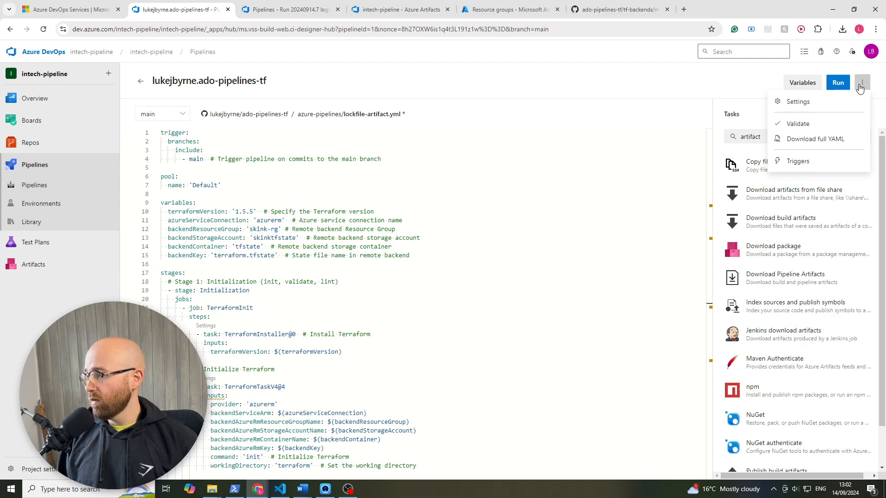
click(803, 102)
click(733, 155)
drag(734, 155, 863, 170)
click(862, 155)
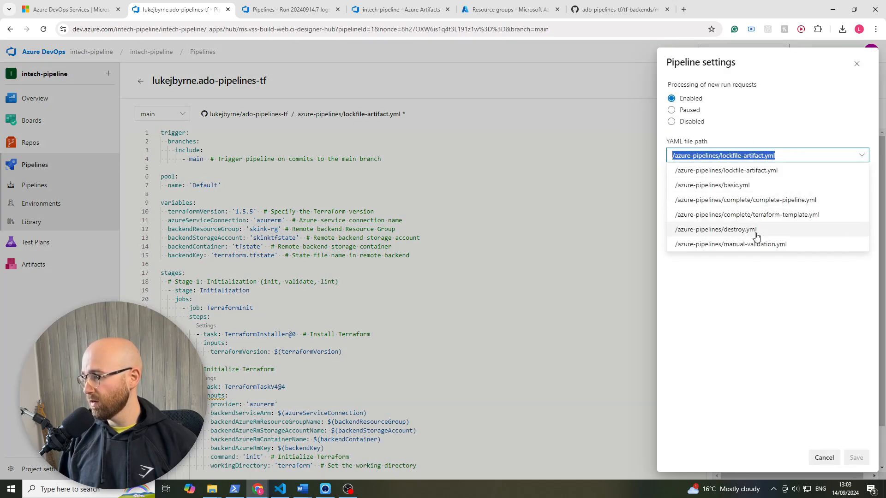
click(741, 244)
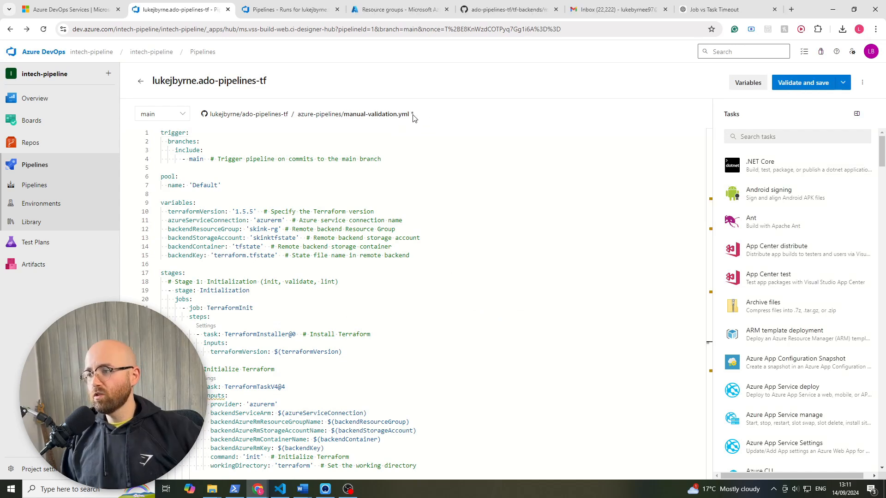
- Review manual-validation.yml from the trigger and Initialization stage to the Apply stage's ManualValidation task and TerraformApply job
drag(414, 118, 344, 119)
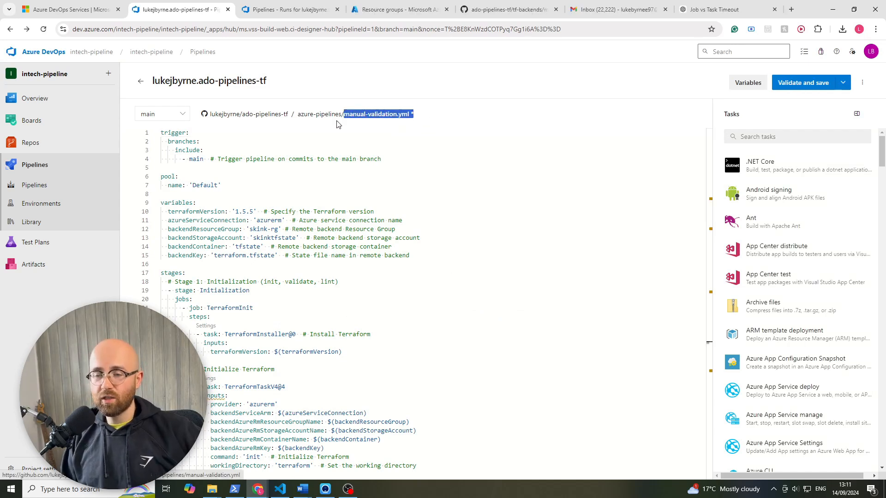
click(487, 110)
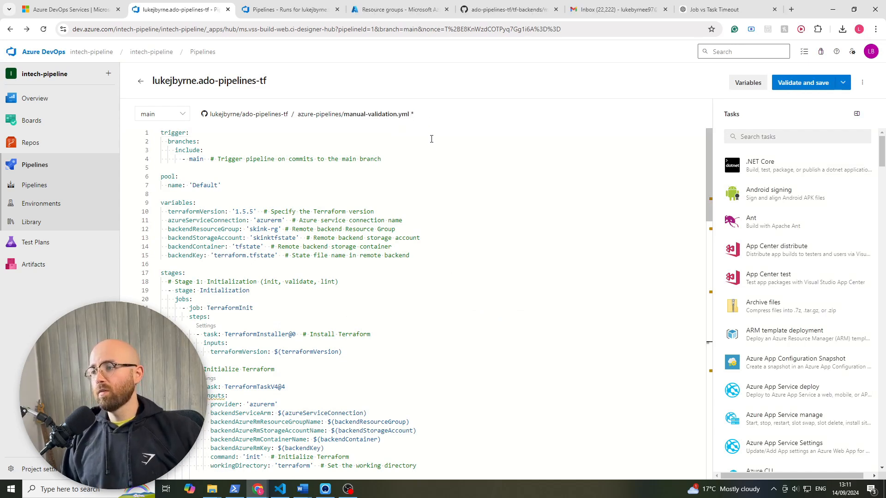
drag(270, 84, 153, 83)
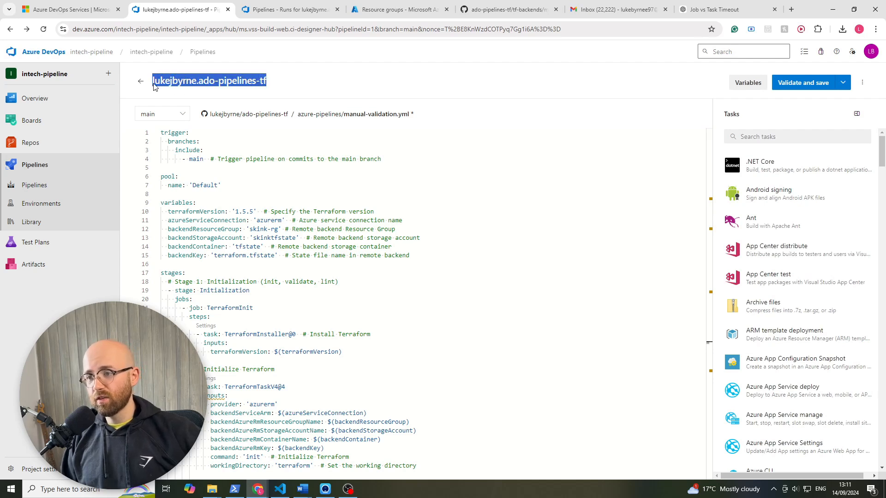
click(386, 194)
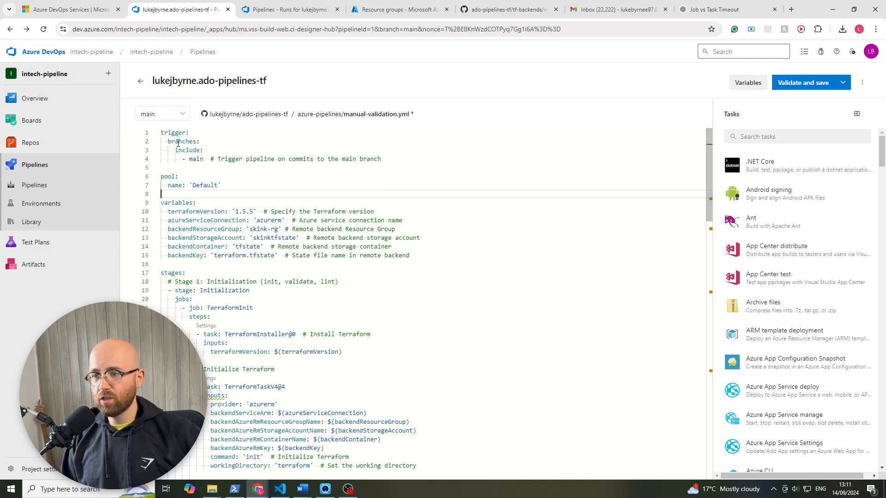
drag(167, 133, 175, 169)
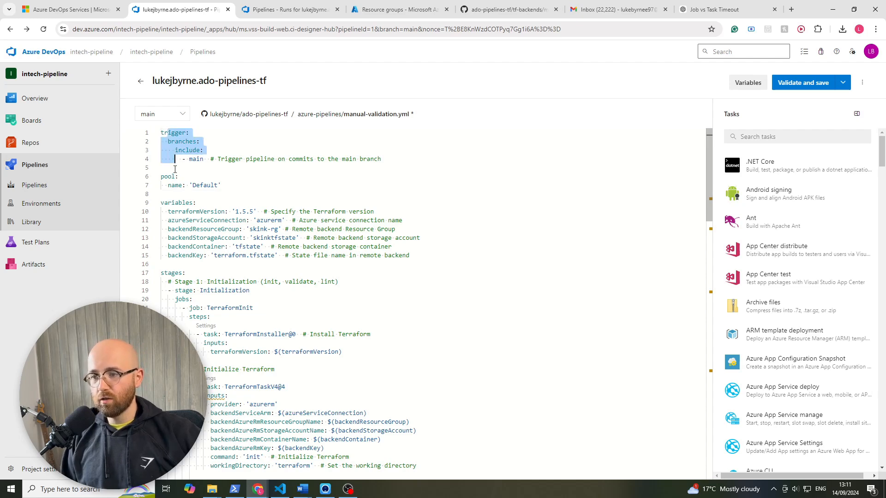
click(217, 280)
scroll(217, 280, down, 5)
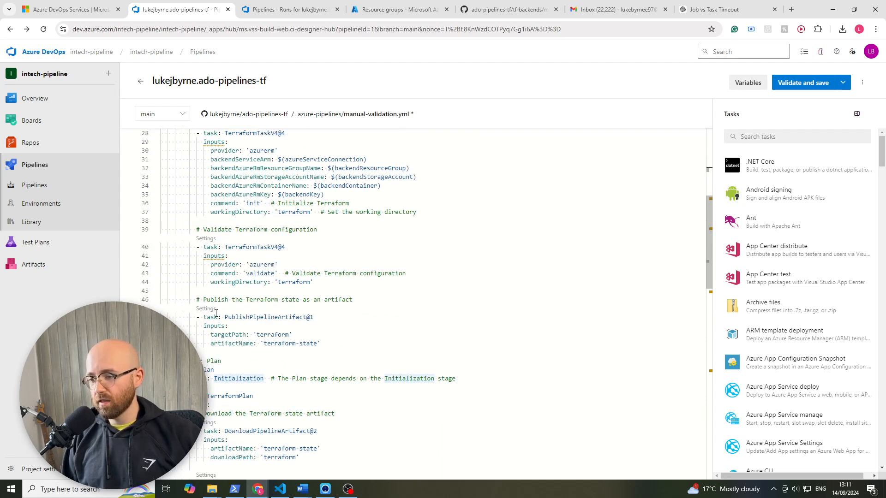
scroll(216, 313, down, 3)
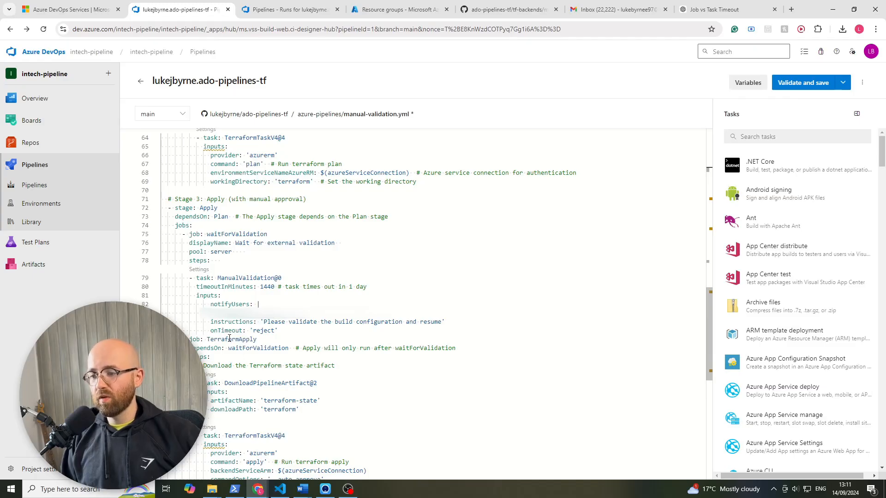
double_click(229, 339)
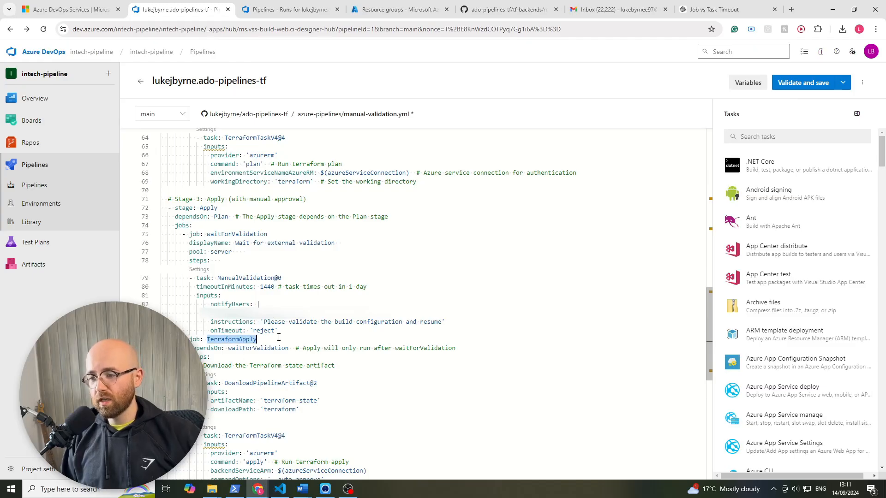
- Examine the Apply stage's waitForValidation job in manual-validation.yml: timeout, notified users, instructions, onTimeout, and TerraformApply's dependsOn reference
drag(288, 331, 152, 239)
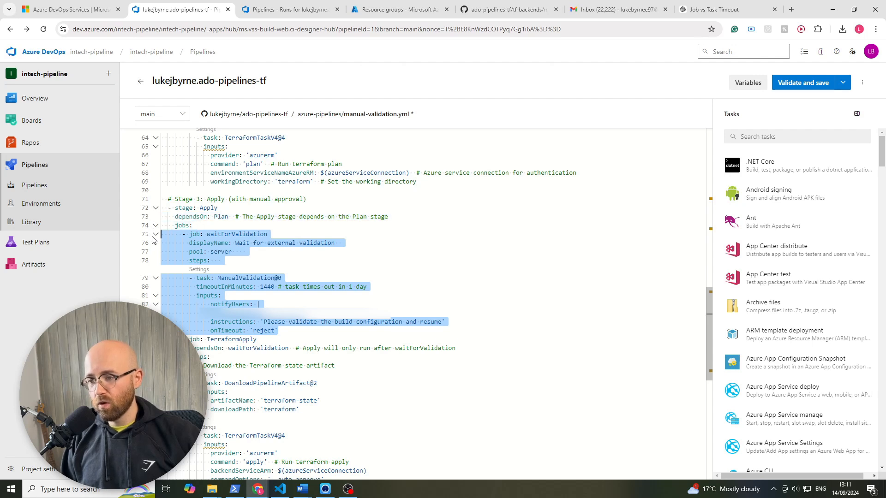
double_click(239, 235)
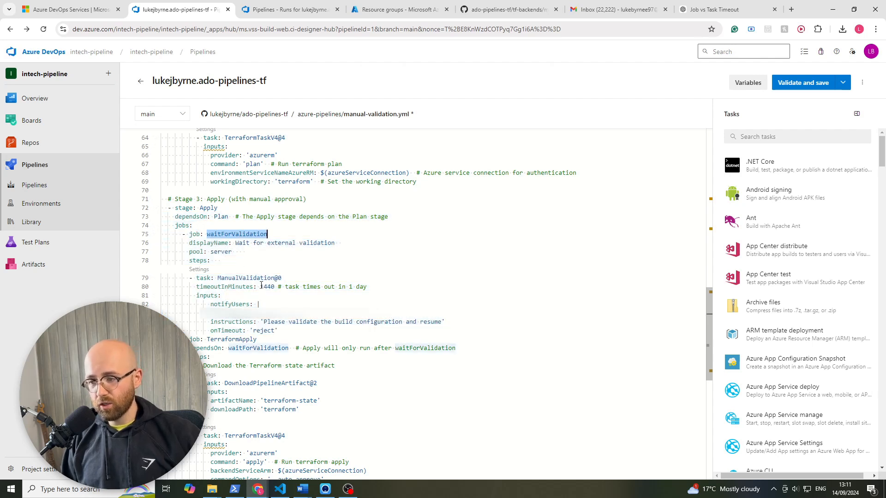
drag(261, 286, 277, 287)
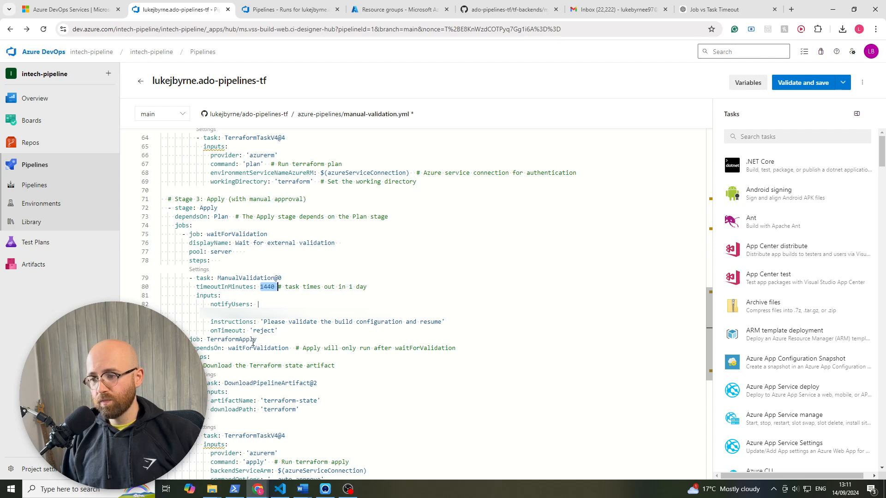
click(258, 305)
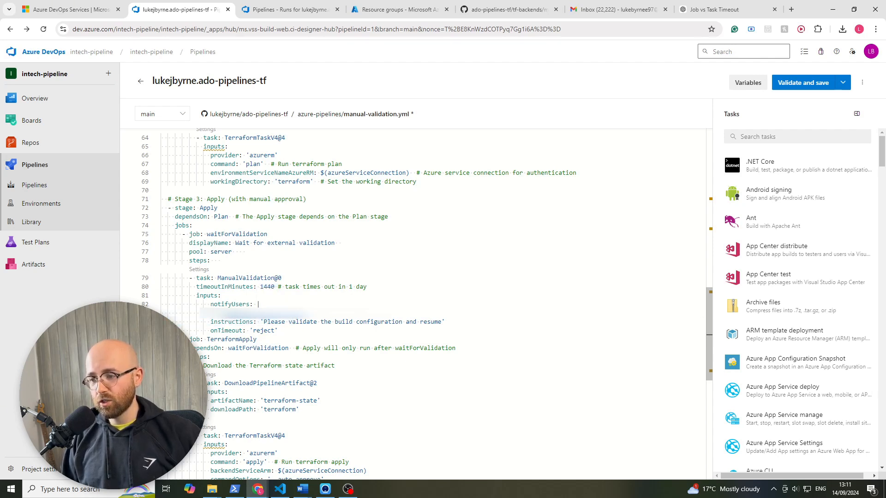
drag(261, 322, 442, 322)
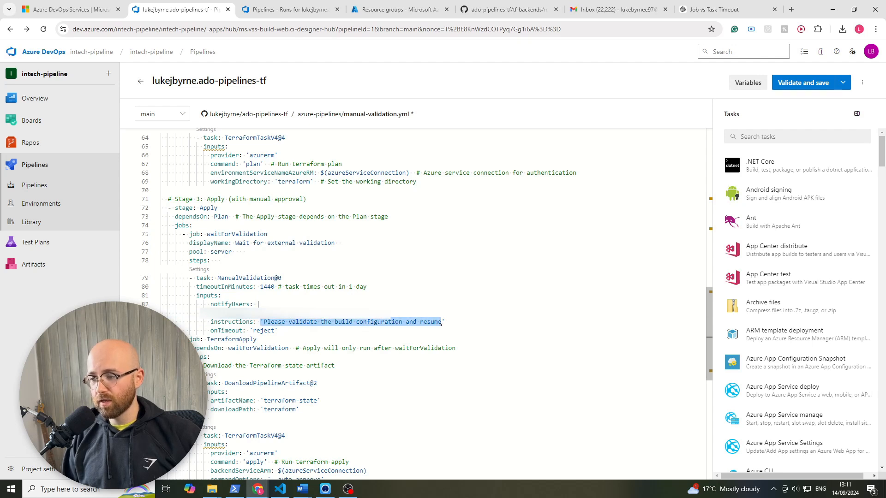
click(230, 332)
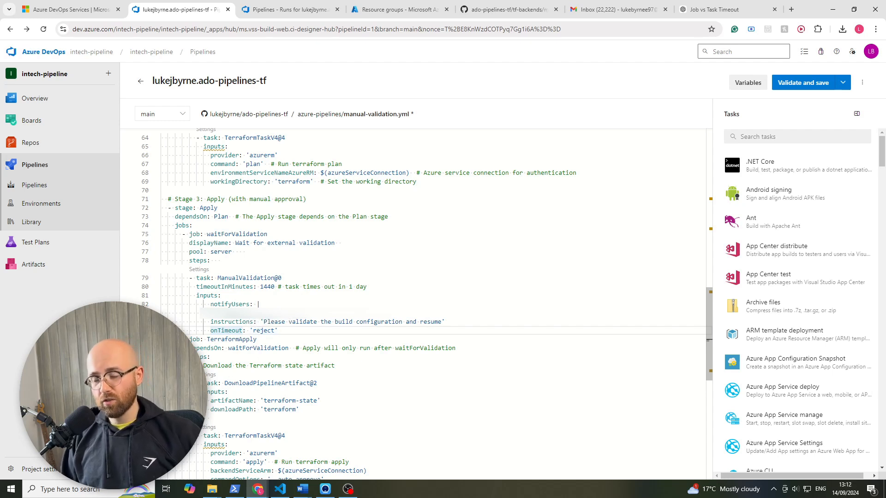
drag(191, 348, 288, 349)
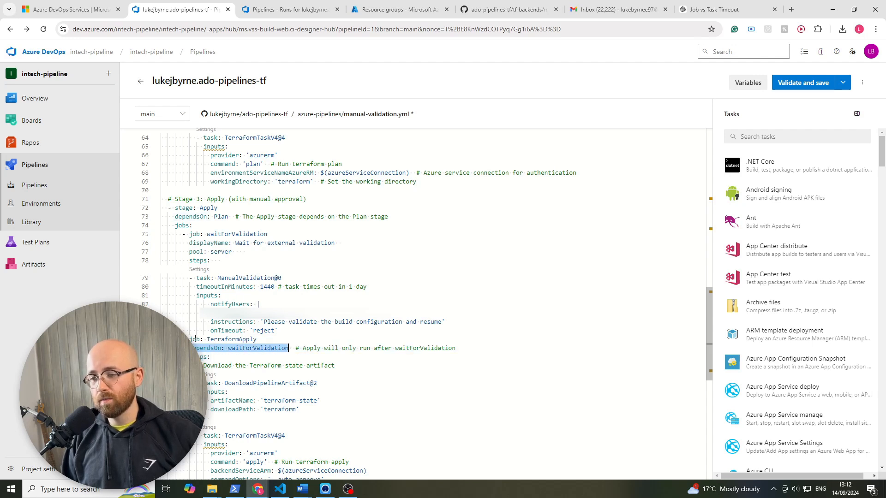
click(249, 349)
double_click(257, 349)
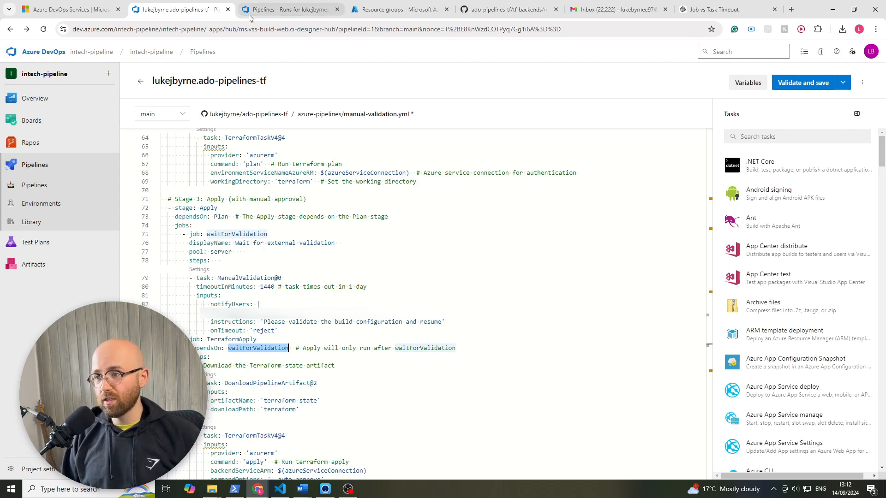
- Open the Apply stage of run #20240914.8 and inspect its TerraformApply and Wait for external validation jobs
click(288, 9)
click(589, 166)
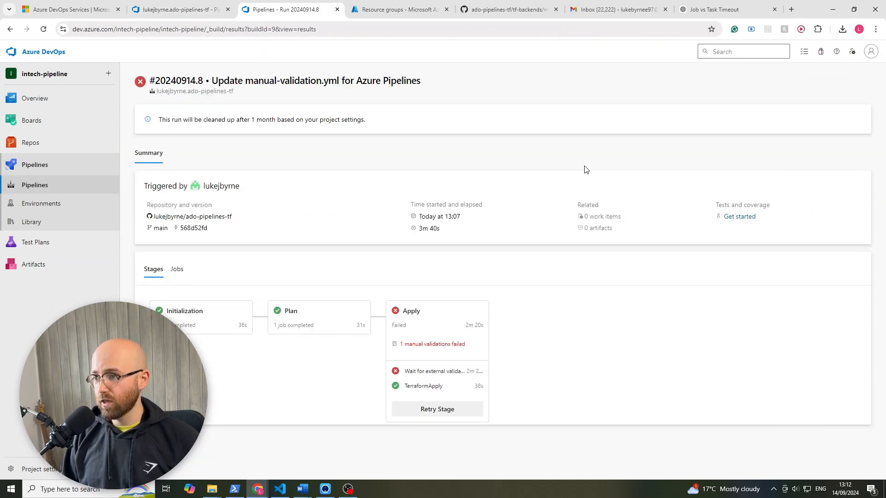
click(434, 316)
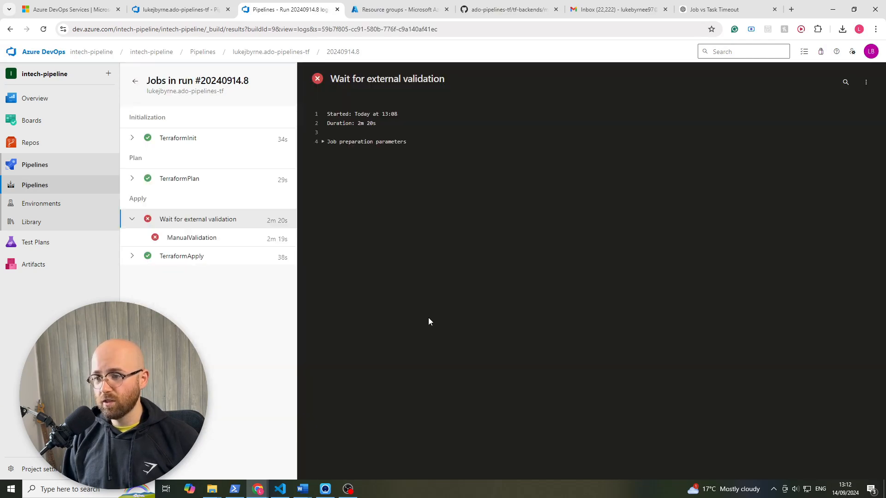
click(179, 262)
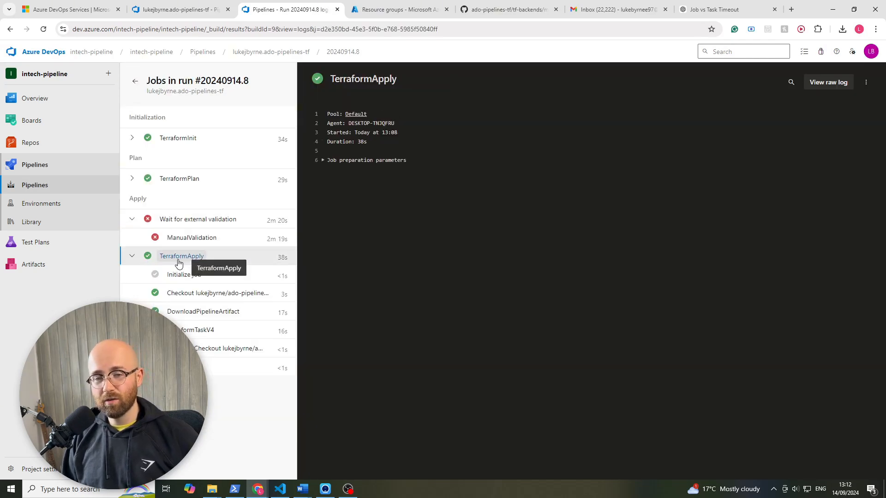
click(212, 220)
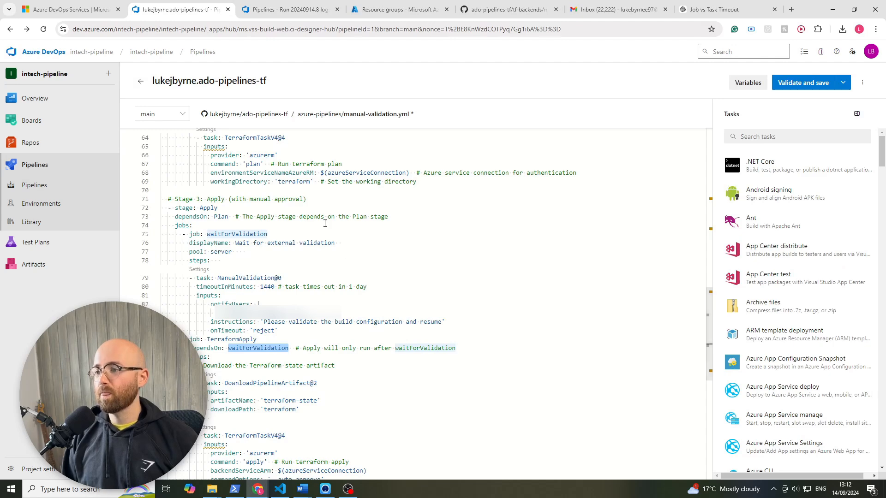
- Validate manual-validation.yml and commit it directly to the main branch with the default commit message
click(323, 268)
scroll(323, 268, up, 5)
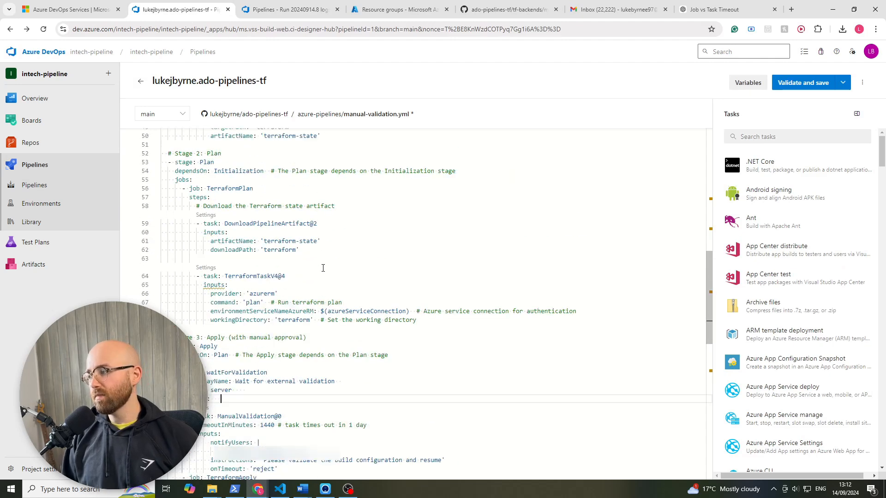
click(805, 84)
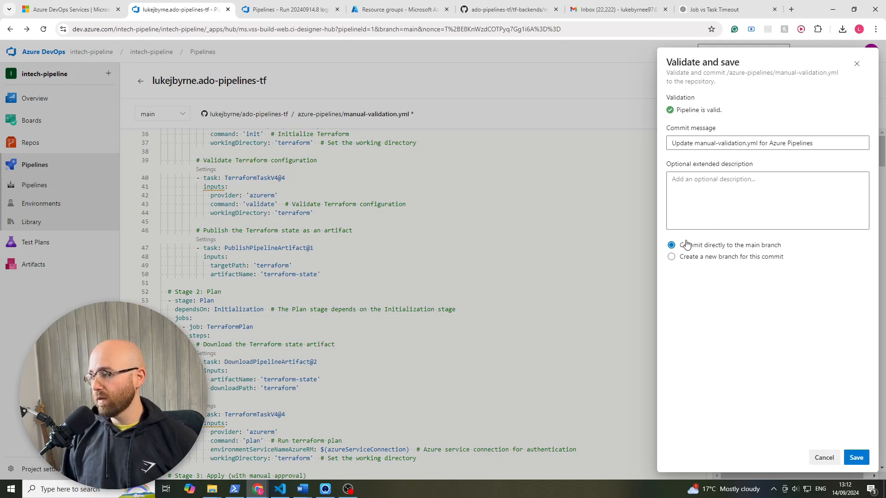
click(855, 457)
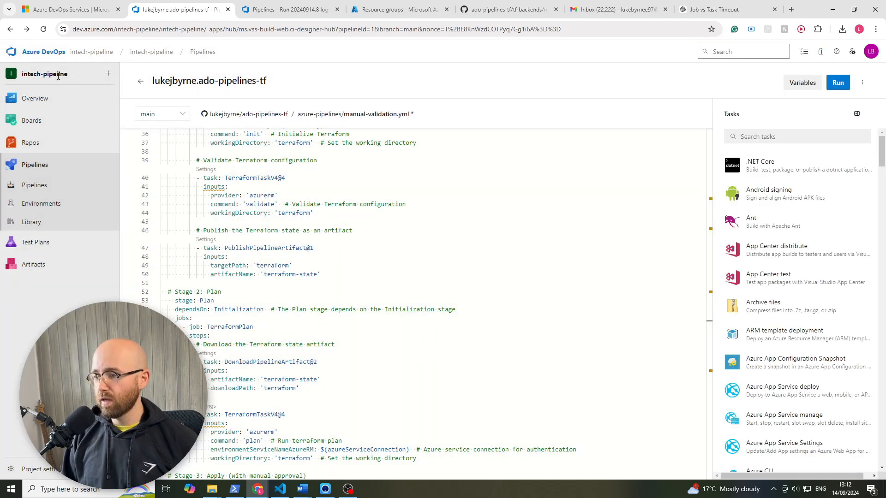
scroll(311, 254, down, 3)
scroll(307, 260, up, 8)
scroll(308, 260, up, 3)
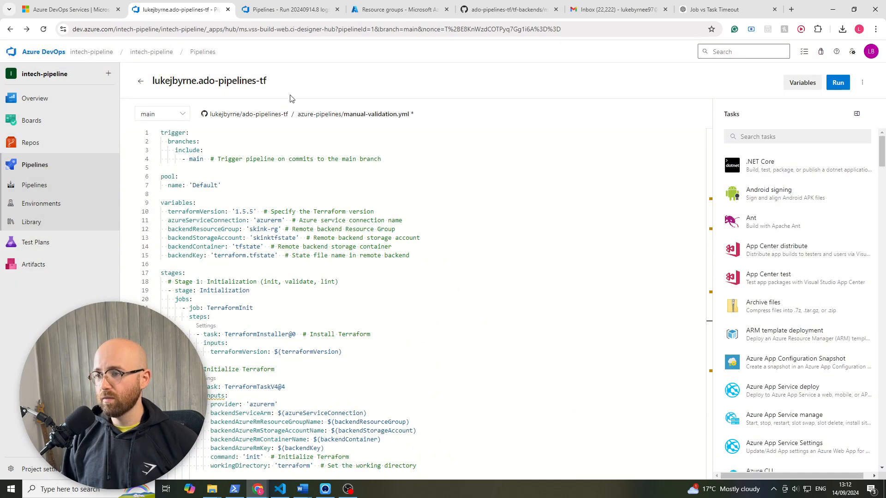
- From the pipeline's run list, open run #20240914.9 at its Initialization stage and refresh the job progress
click(292, 14)
click(135, 82)
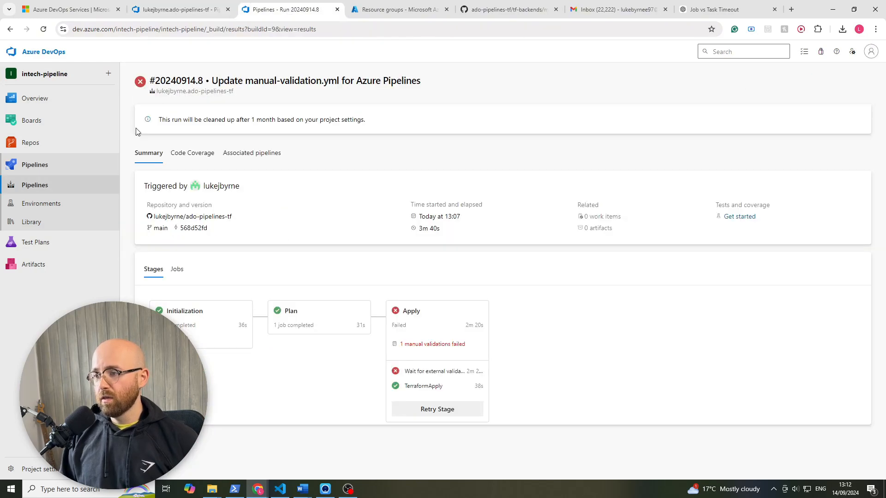
click(263, 52)
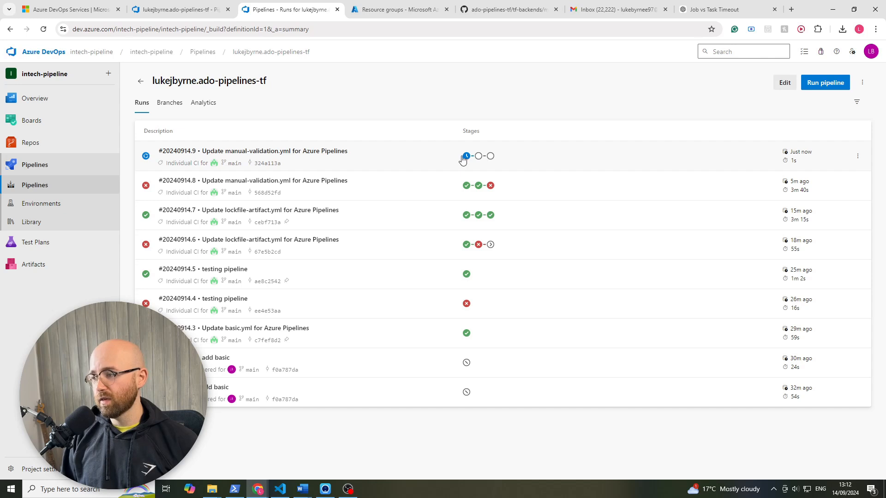
click(465, 156)
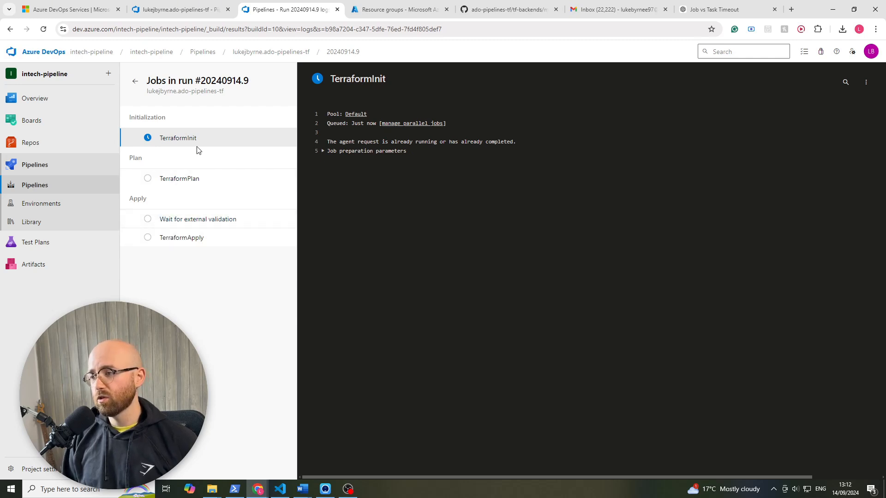
click(43, 29)
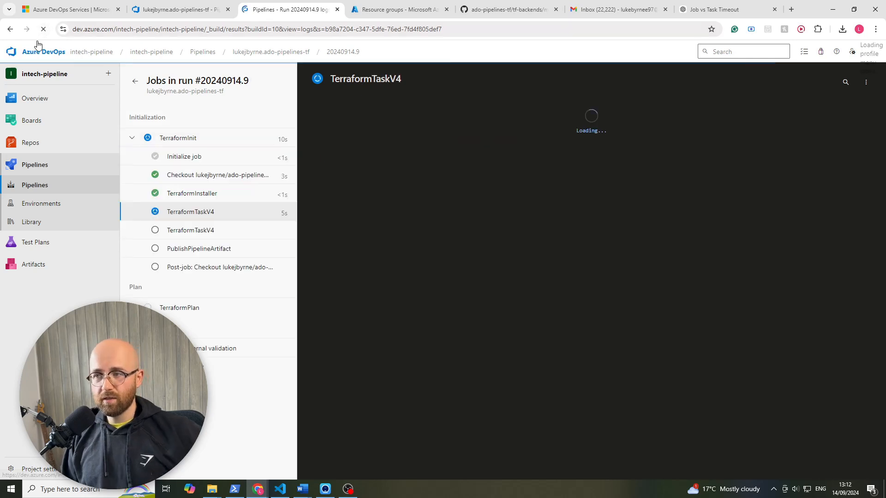
mouse_move(64, 95)
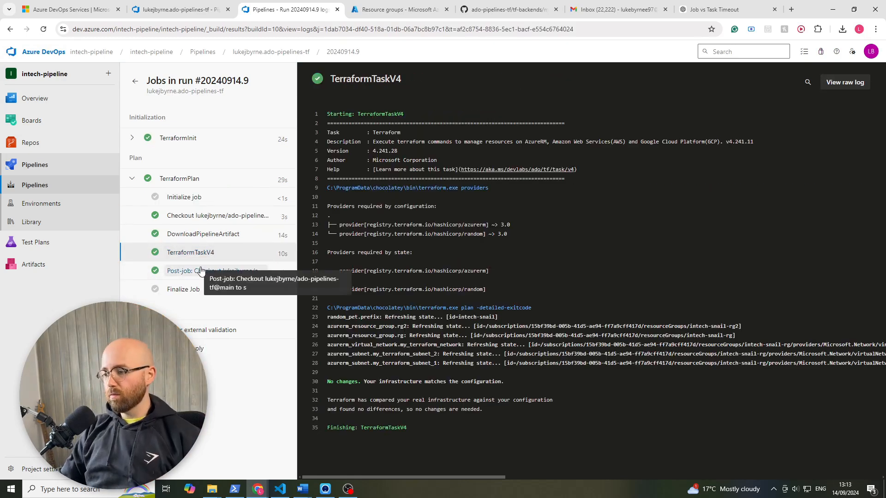
- Review the pending ManualValidation, resume the run with the comment "looks goood - no changes", and open the TerraformApply job
click(215, 334)
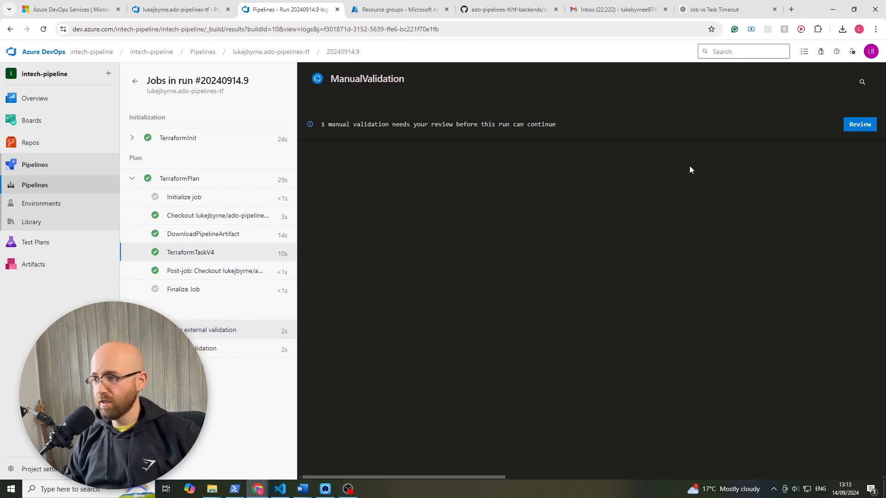
drag(324, 123, 524, 122)
click(588, 167)
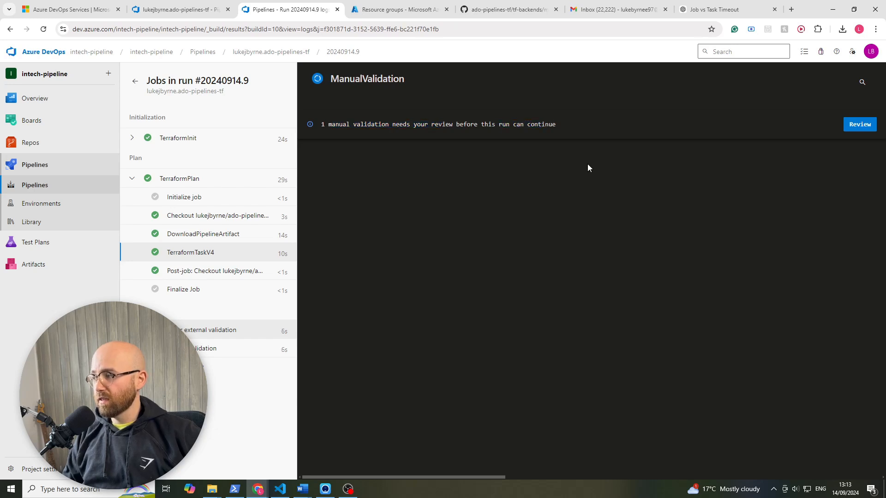
click(859, 128)
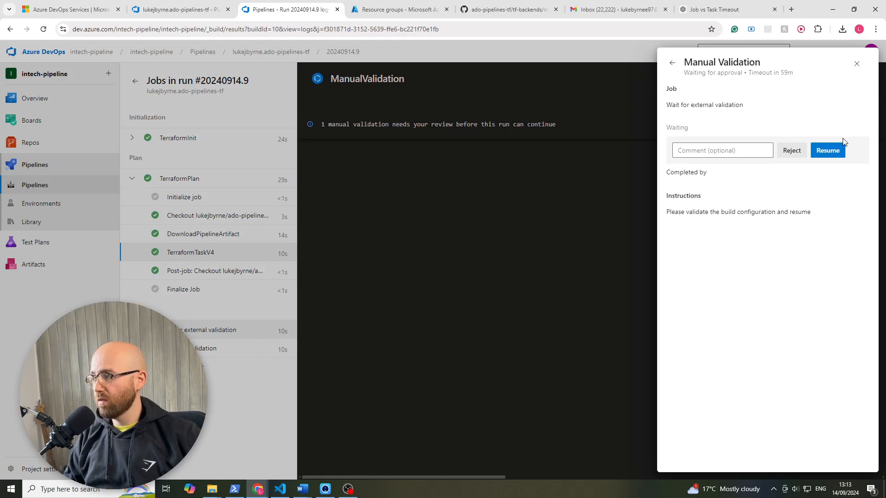
click(690, 148)
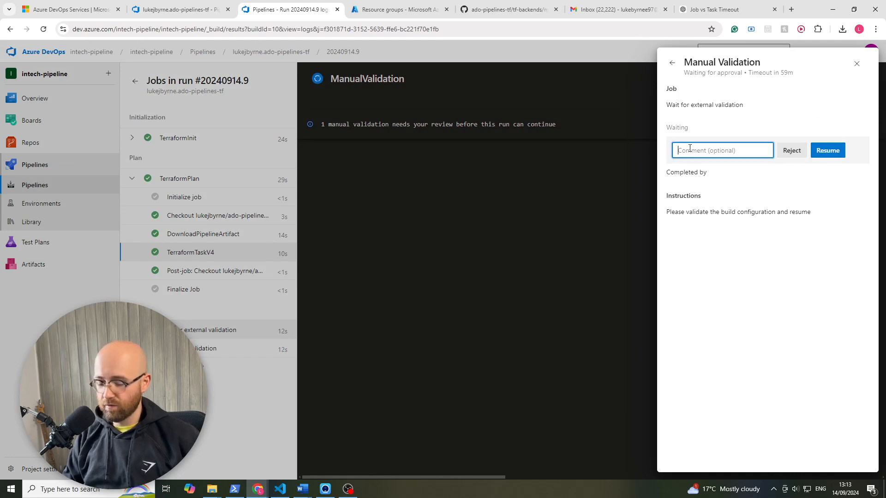
text(lo)
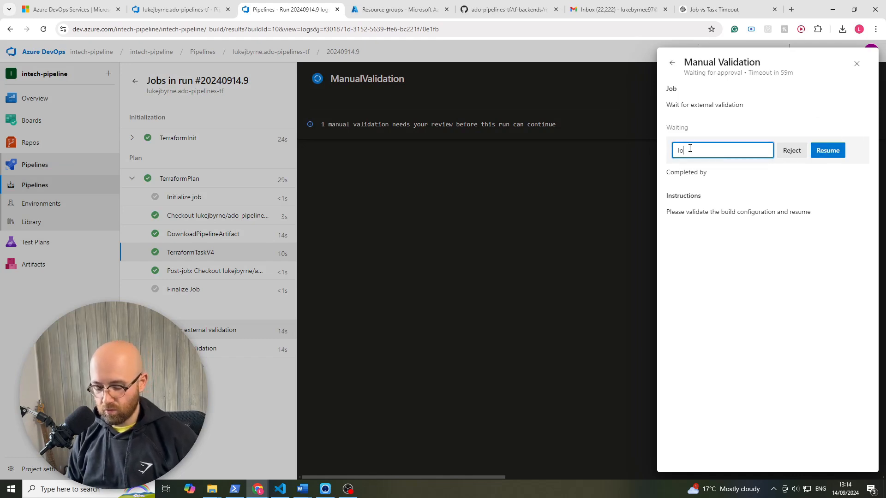
text(oks goood - no cha)
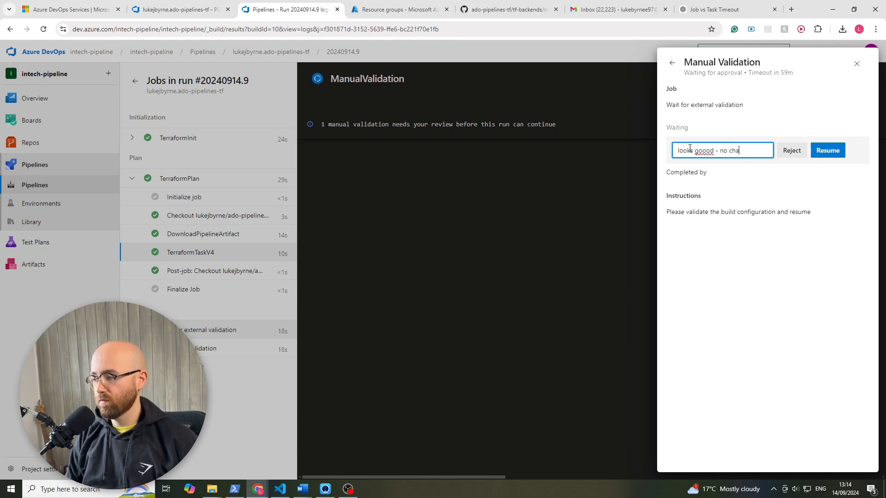
text(nges)
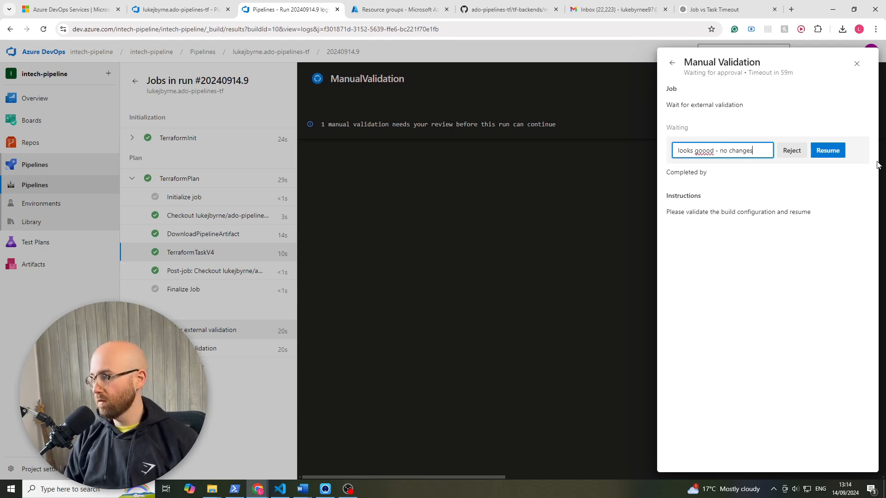
click(828, 151)
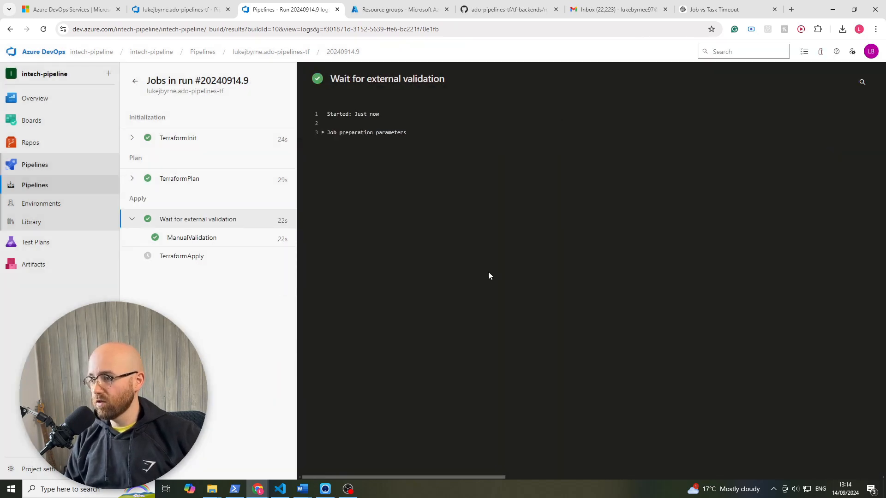
click(172, 254)
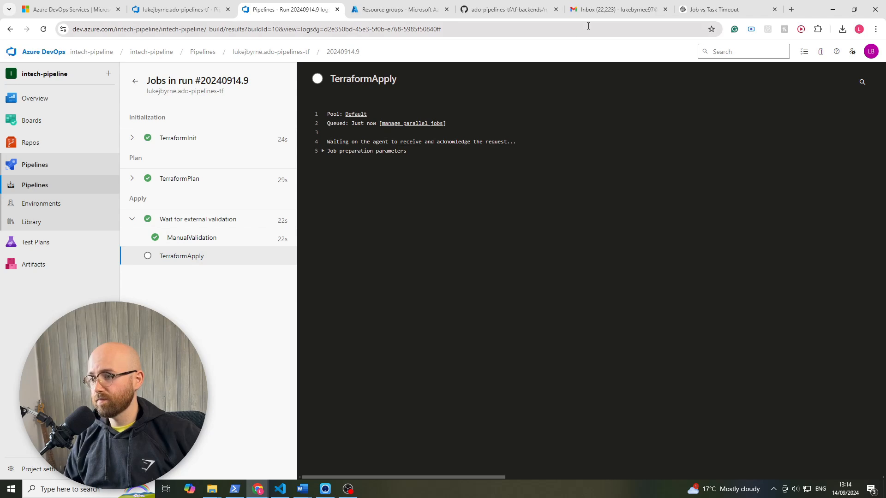
- Switch to Gmail, read the [Manual Validation pending] message about the Apply stage, and follow its review link
click(614, 12)
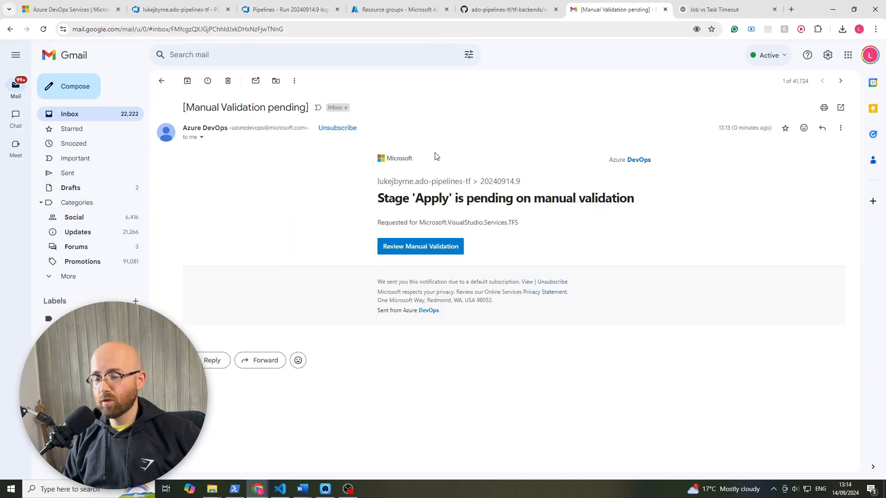
drag(374, 199, 556, 199)
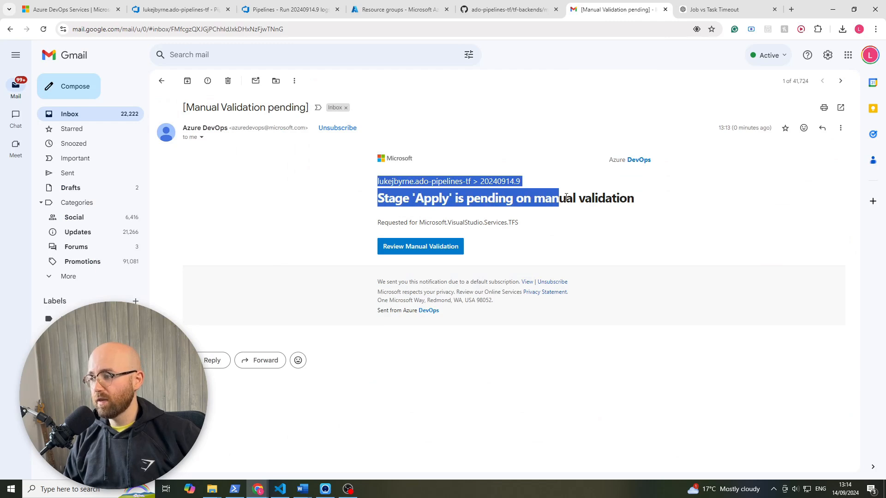
drag(635, 199, 526, 202)
click(527, 202)
click(437, 248)
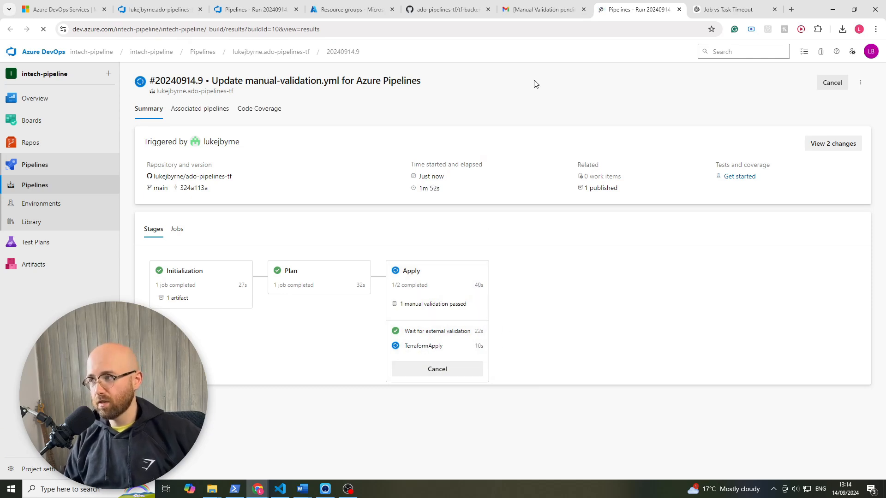
- Return to the job logs of run #20240914.9, check TerraformApply, and collapse its task list
click(285, 5)
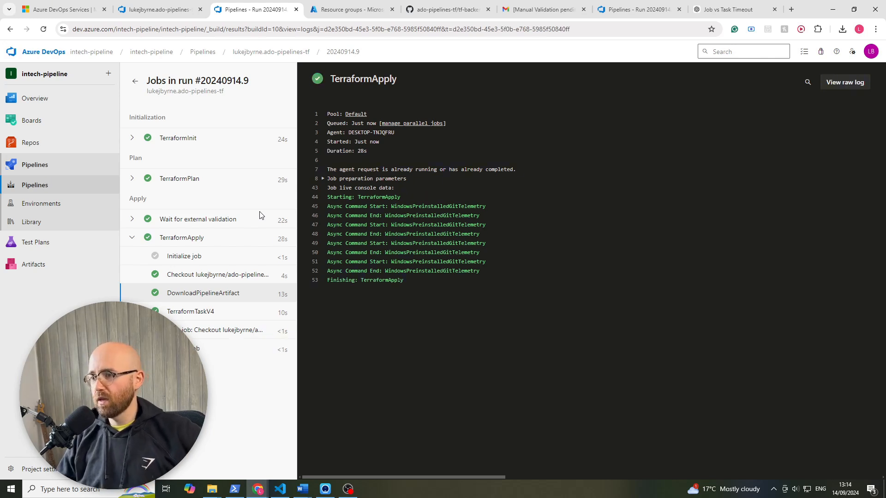
click(131, 237)
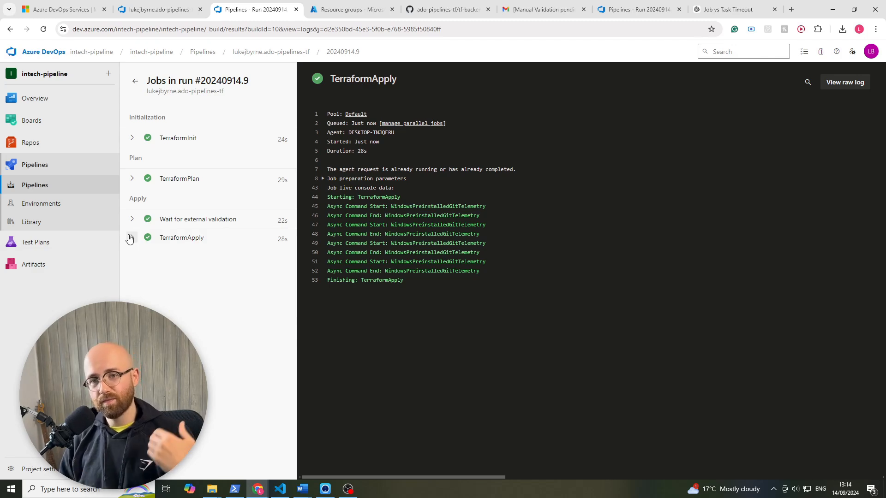
- Switch to Excalidraw and sketch three stacked stage boxes with a scribbled approval bar above the lowest one on empty canvas
click(264, 493)
click(311, 446)
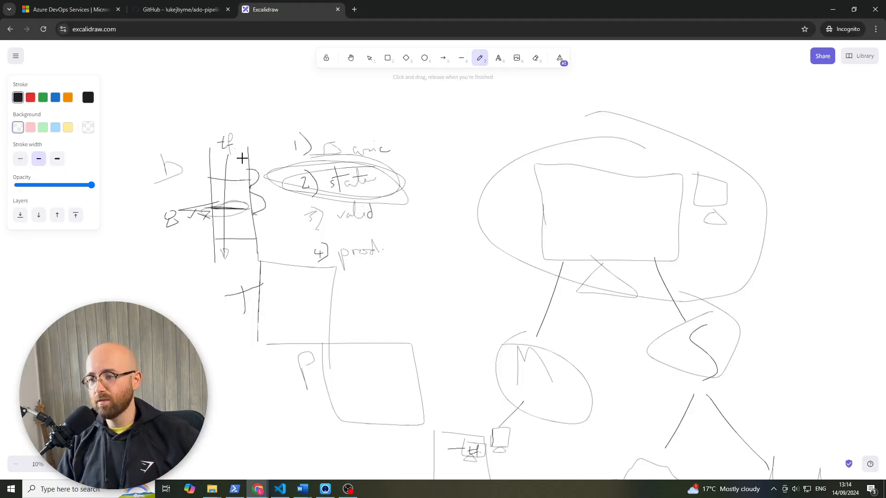
scroll(284, 287, down, 10)
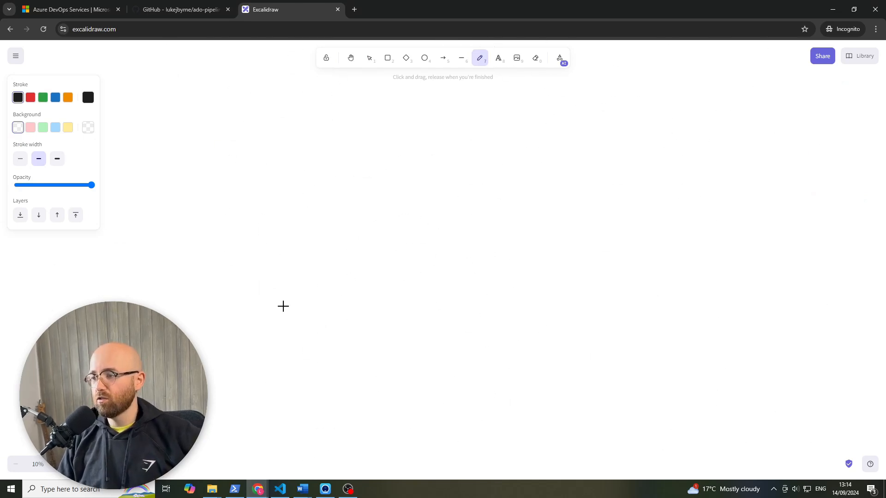
mouse_move(334, 136)
mouse_down()
mouse_move(427, 184)
mouse_move(328, 134)
mouse_up()
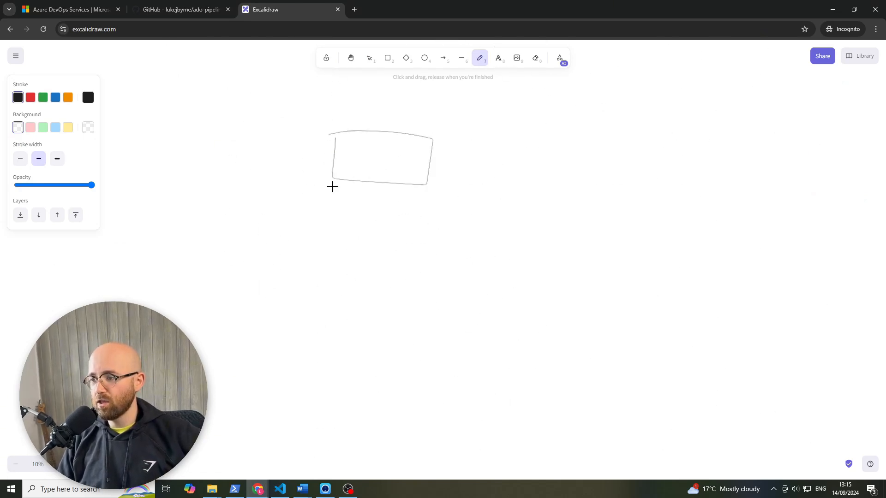
mouse_move(332, 187)
mouse_down()
mouse_move(368, 228)
mouse_move(416, 177)
mouse_up()
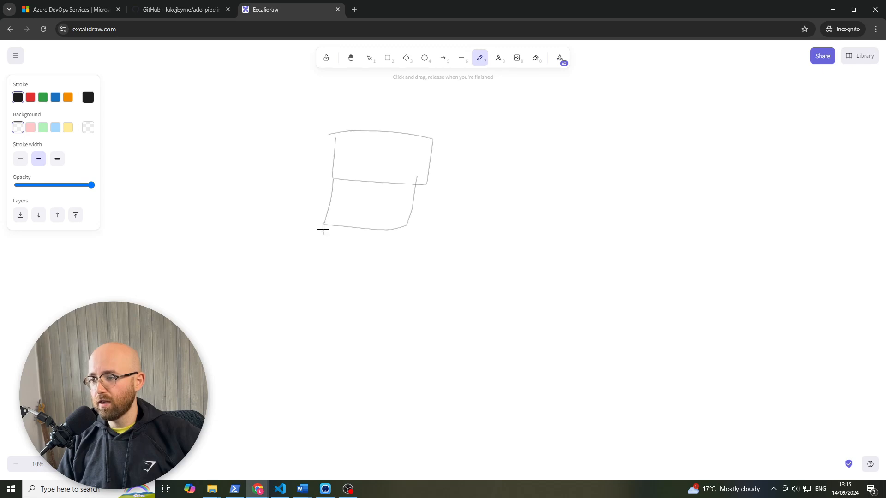
mouse_move(323, 229)
mouse_down()
mouse_move(409, 243)
mouse_move(298, 226)
mouse_move(364, 245)
mouse_move(381, 237)
mouse_up()
mouse_move(314, 243)
mouse_down()
mouse_move(316, 275)
mouse_move(421, 242)
mouse_move(312, 237)
mouse_up()
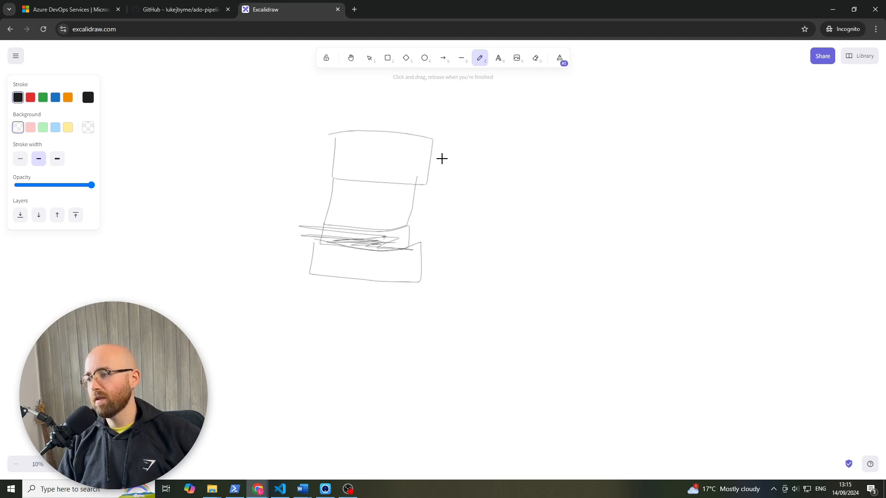
- Draw curved links down one side of the stack and hand-letter A beside them and D on the opposite side
mouse_move(440, 167)
mouse_down()
mouse_move(404, 237)
mouse_move(418, 261)
mouse_up()
mouse_move(433, 227)
mouse_down()
mouse_move(447, 202)
mouse_move(471, 227)
mouse_move(472, 215)
mouse_up()
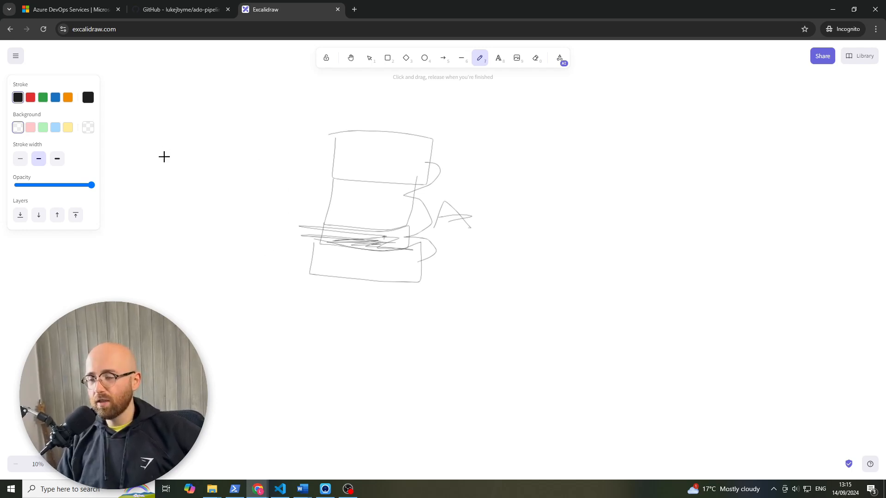
mouse_move(235, 204)
mouse_down()
mouse_move(220, 150)
mouse_move(244, 218)
mouse_up()
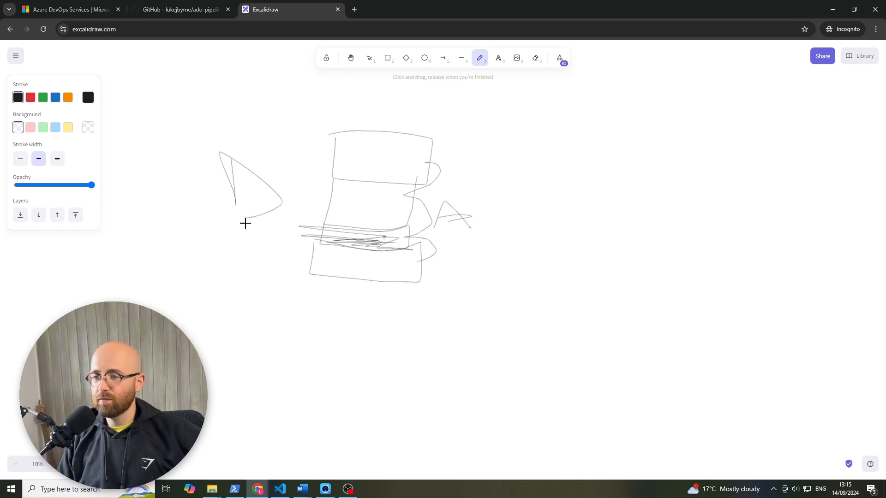
- Copy the stack with its links and A label, and paste two duplicates in a descending diagonal, excluding the D
click(369, 58)
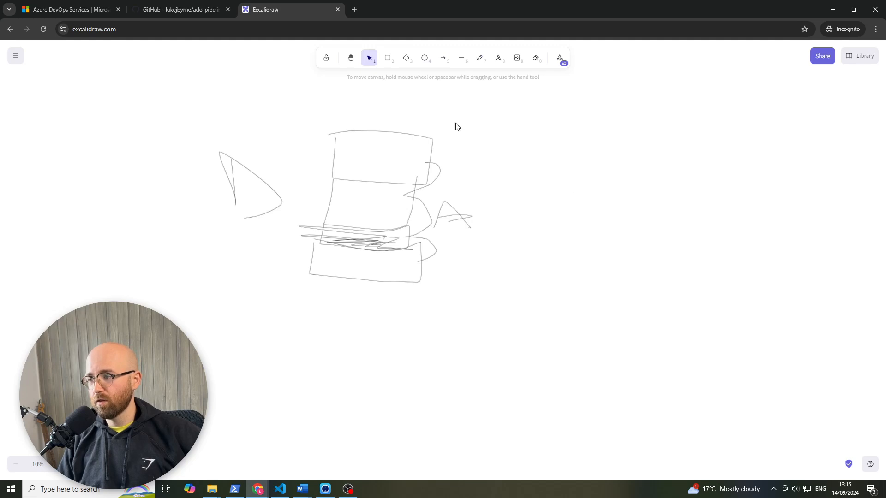
mouse_move(295, 110)
mouse_down()
mouse_move(585, 341)
mouse_move(479, 370)
mouse_move(482, 364)
mouse_up()
key(ctrl+c)
key(ctrl+v)
scroll(538, 320, down, 4)
key(ctrl+v)
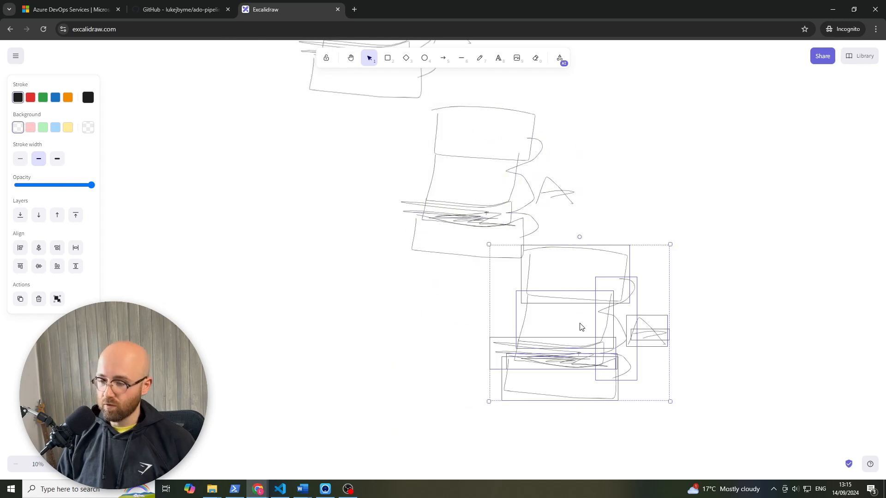
drag(593, 307, 623, 331)
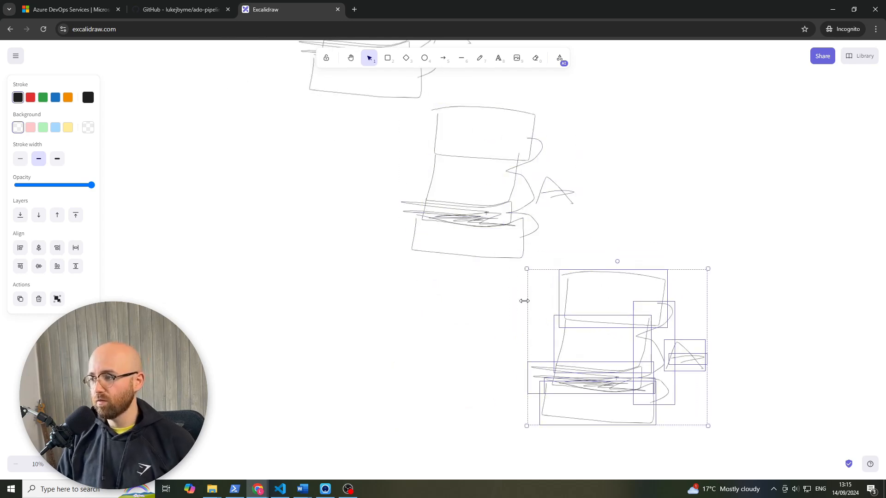
- Hand-letter T beside the second stack and P beside the third stack
scroll(489, 277, up, 3)
click(480, 59)
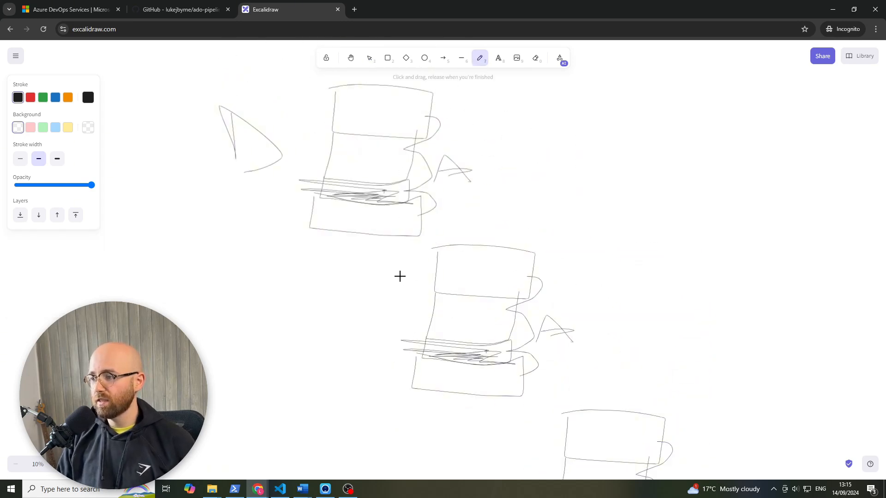
drag(399, 278, 386, 319)
drag(378, 288, 410, 284)
scroll(534, 342, down, 3)
mouse_move(531, 344)
mouse_down()
mouse_move(518, 312)
mouse_move(523, 333)
mouse_up()
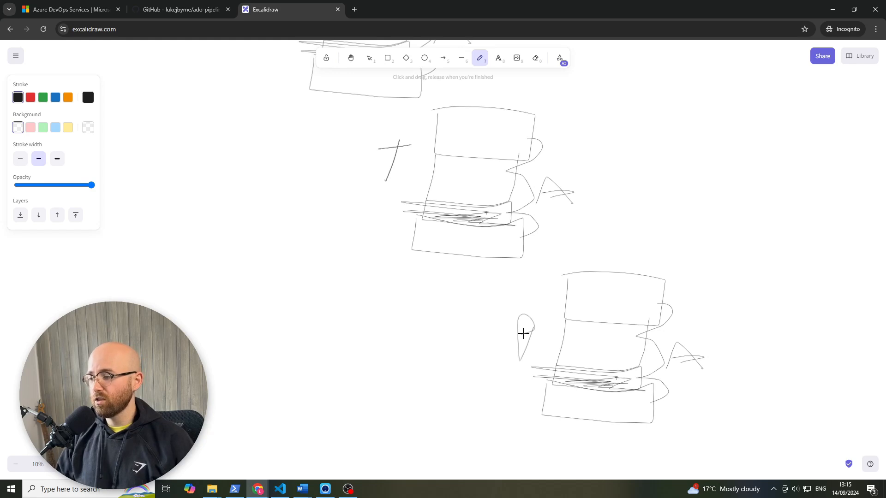
- Draw long diagonal lines along both sides of the D, T and P stacks to enclose them as one flow
scroll(524, 333, up, 3)
drag(412, 70, 470, 156)
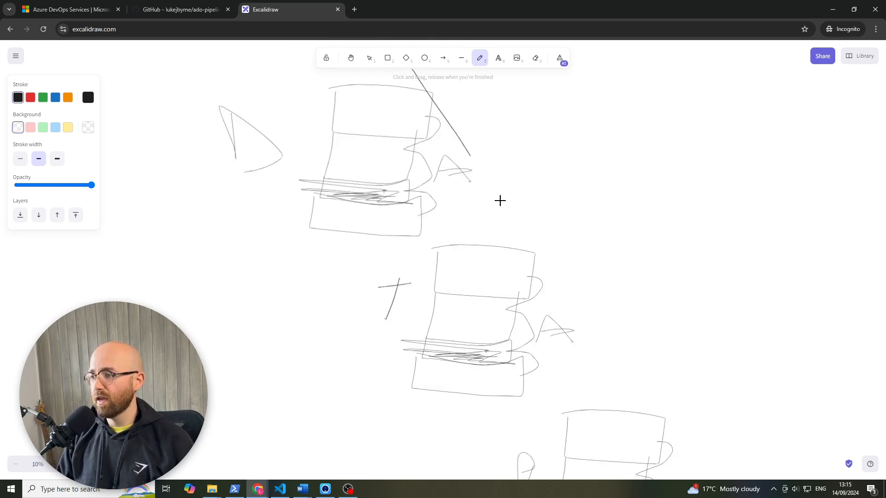
drag(500, 200, 704, 461)
scroll(492, 288, down, 2)
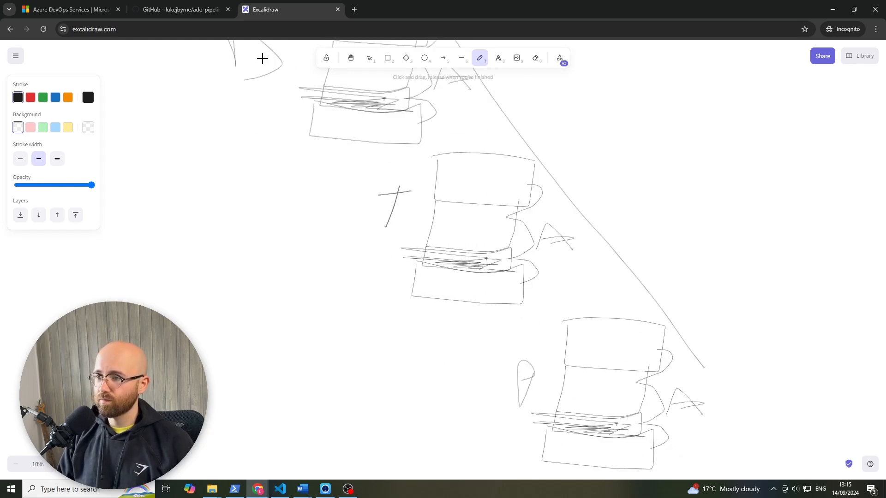
mouse_move(263, 58)
mouse_down()
mouse_move(392, 290)
mouse_move(522, 479)
mouse_up()
scroll(514, 423, up, 2)
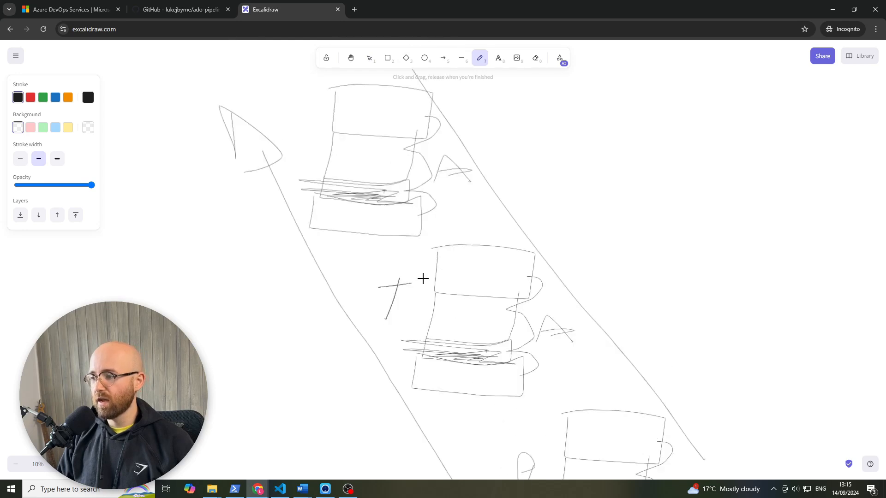
scroll(518, 410, down, 1)
mouse_move(520, 448)
mouse_down()
mouse_move(540, 415)
mouse_move(526, 431)
mouse_move(528, 417)
mouse_move(520, 451)
mouse_up()
- Sketch a B with an arrow leading to a P in the empty area above the diagonal stacks
scroll(502, 371, up, 2)
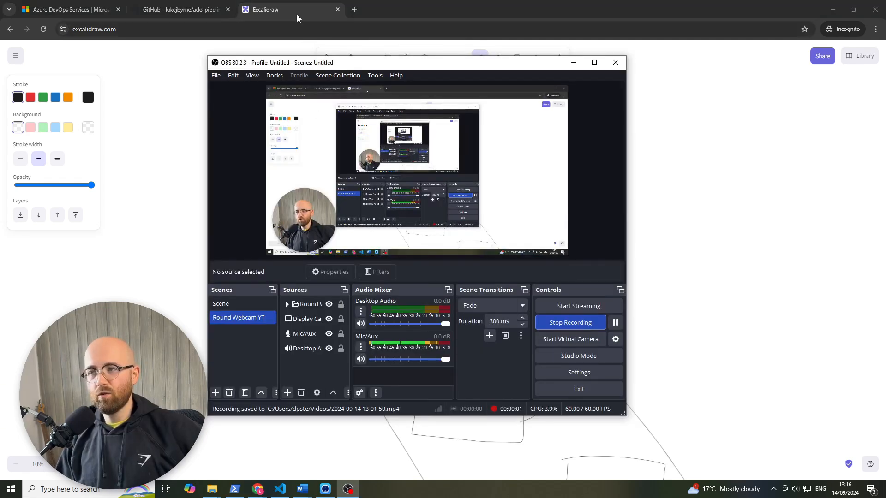
click(297, 15)
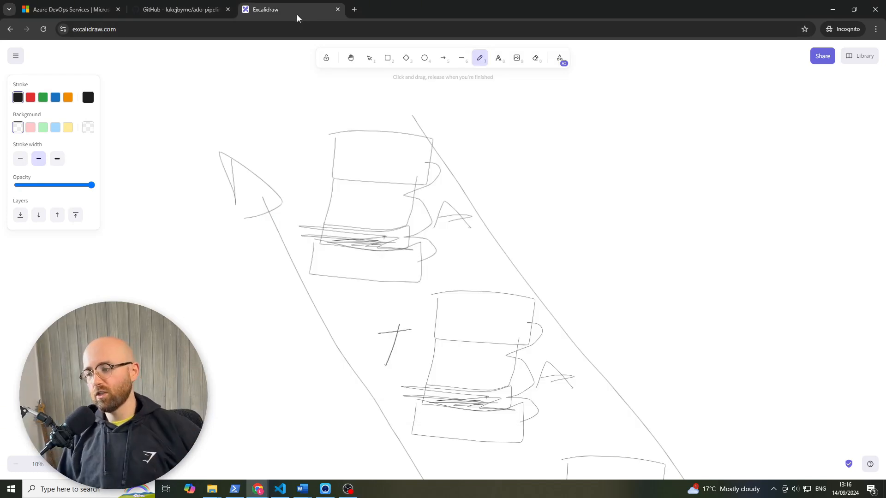
mouse_move(555, 143)
mouse_down()
mouse_move(562, 115)
mouse_move(572, 138)
mouse_move(710, 125)
mouse_move(706, 137)
mouse_move(752, 102)
mouse_up()
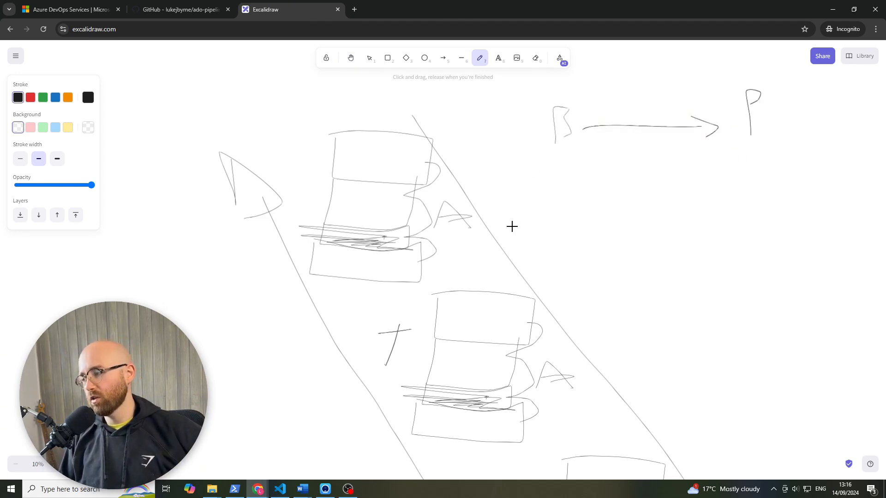
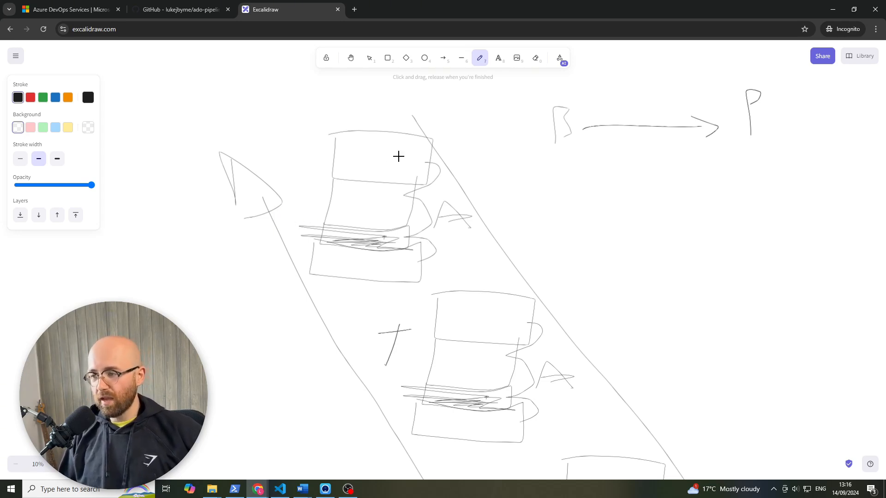
- Look into the terraform folder of the ado-pipelines-tf repository on GitHub, and return to the Excalidraw drawing
click(180, 9)
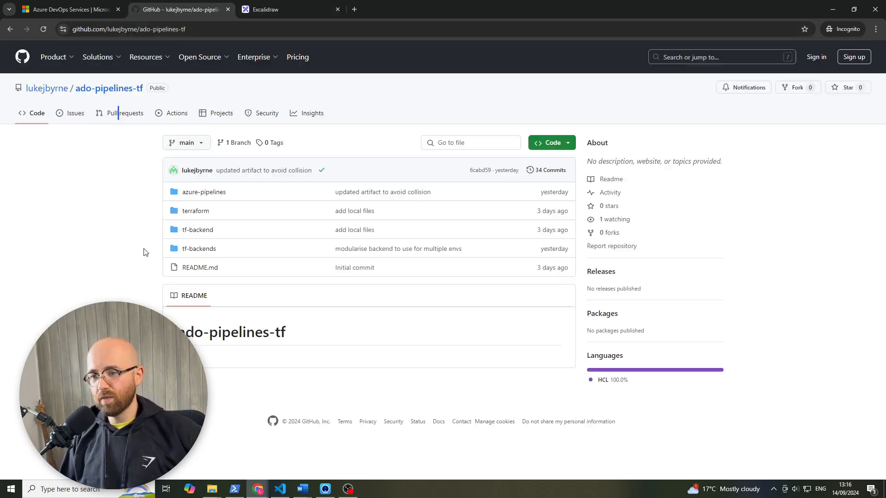
click(199, 211)
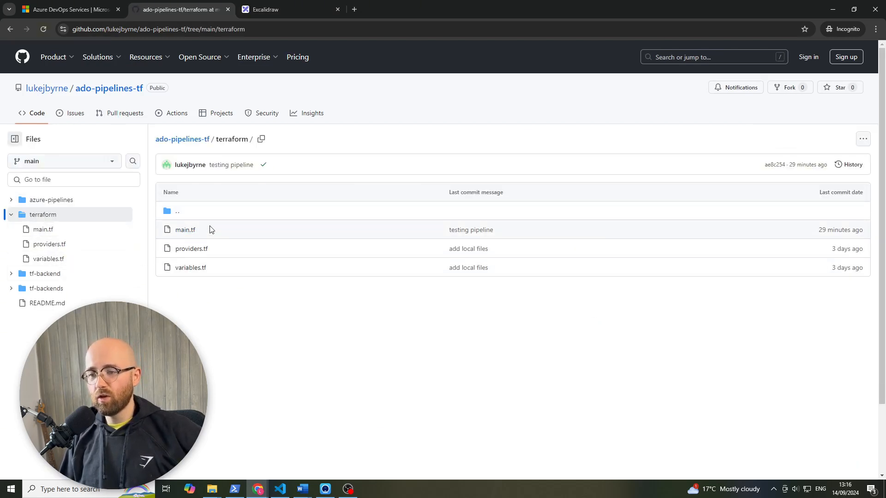
click(288, 12)
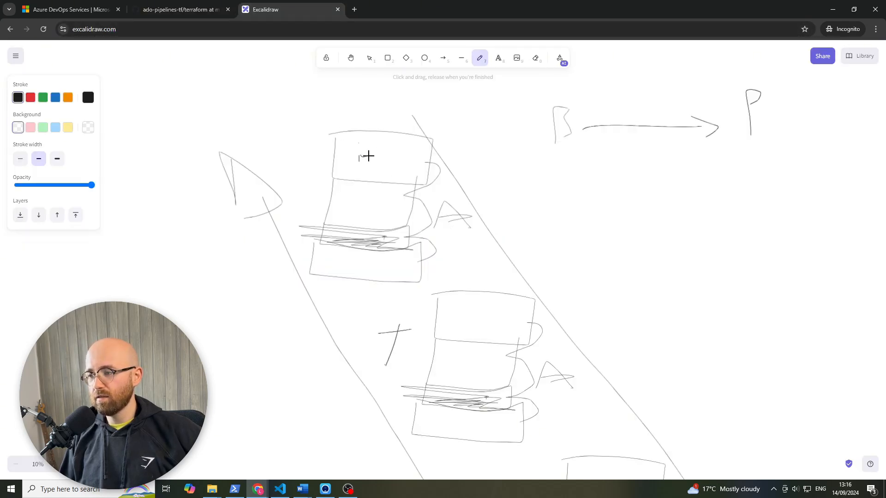
- Hand-letter init, plan and apply inside the three boxes of the first stack, from top to bottom
mouse_move(369, 156)
mouse_down()
mouse_move(395, 161)
mouse_move(387, 149)
mouse_up()
mouse_move(350, 201)
mouse_down()
mouse_move(349, 219)
mouse_move(350, 207)
mouse_move(386, 204)
mouse_up()
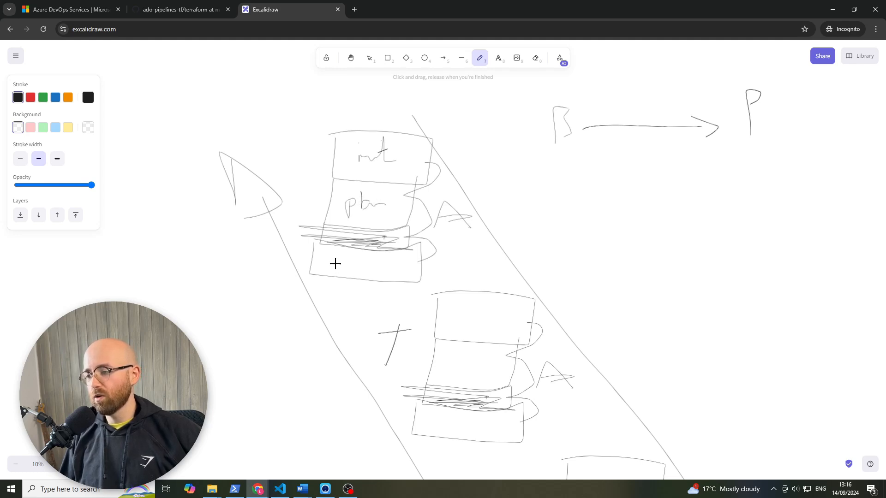
drag(335, 264, 387, 258)
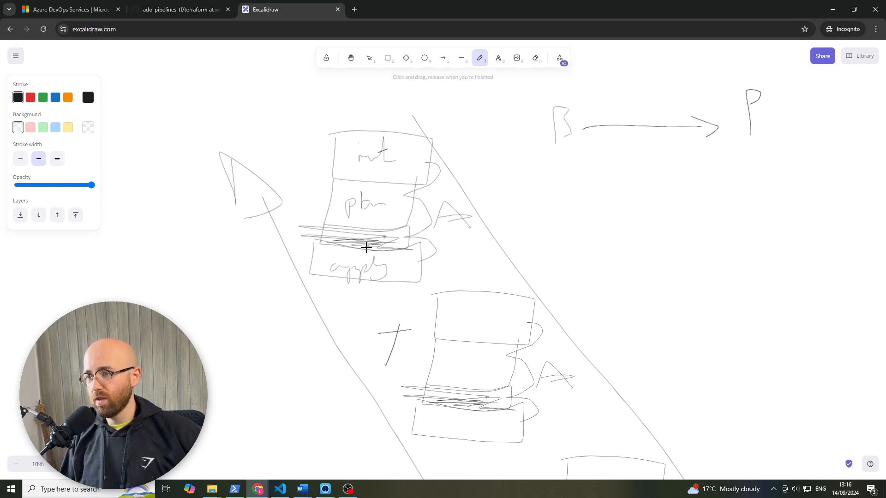
- Hand-letter DRY in the empty area between the diagonal stacks and the P of the arrow sketch
scroll(382, 249, down, 2)
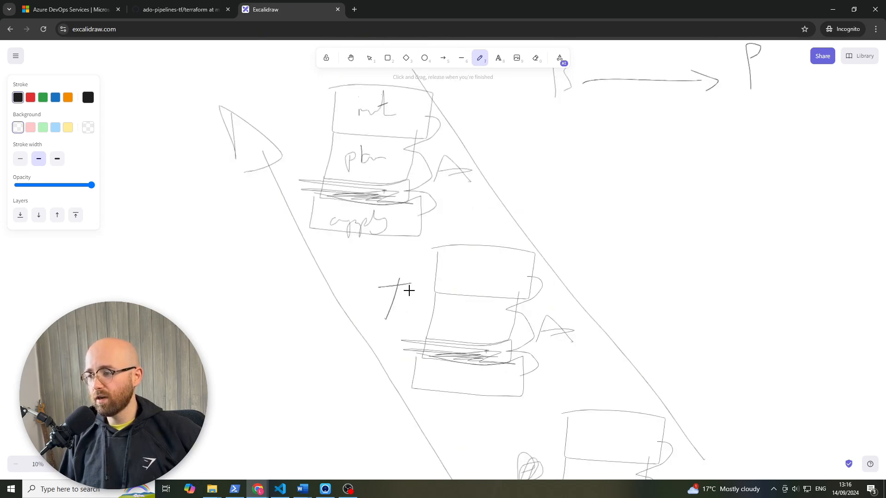
scroll(469, 311, down, 2)
scroll(530, 392, up, 2)
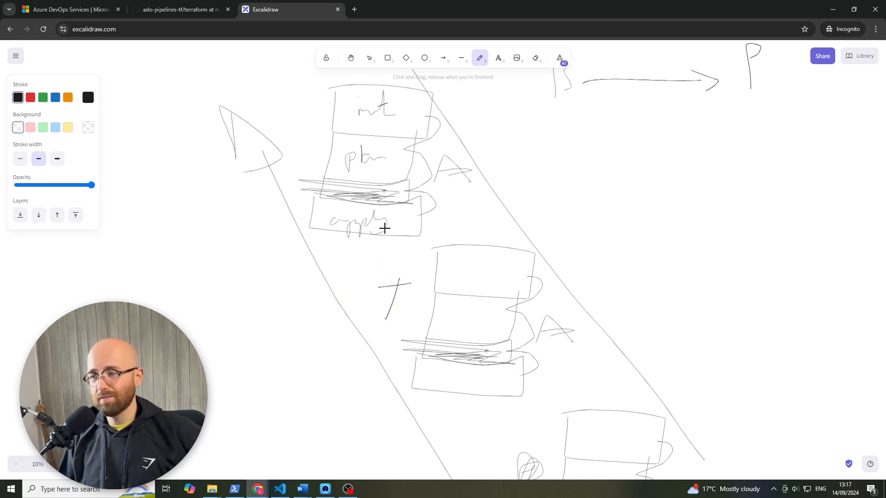
scroll(404, 137, down, 2)
scroll(364, 154, up, 2)
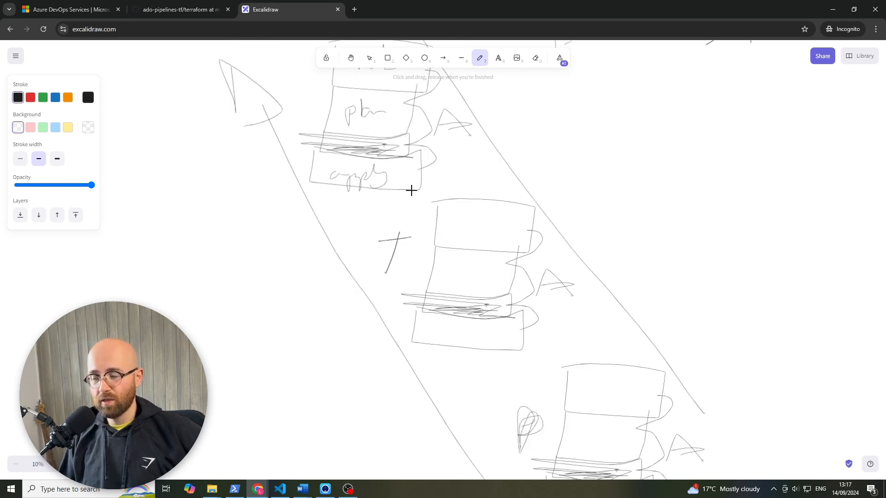
drag(628, 172, 646, 205)
drag(639, 174, 630, 214)
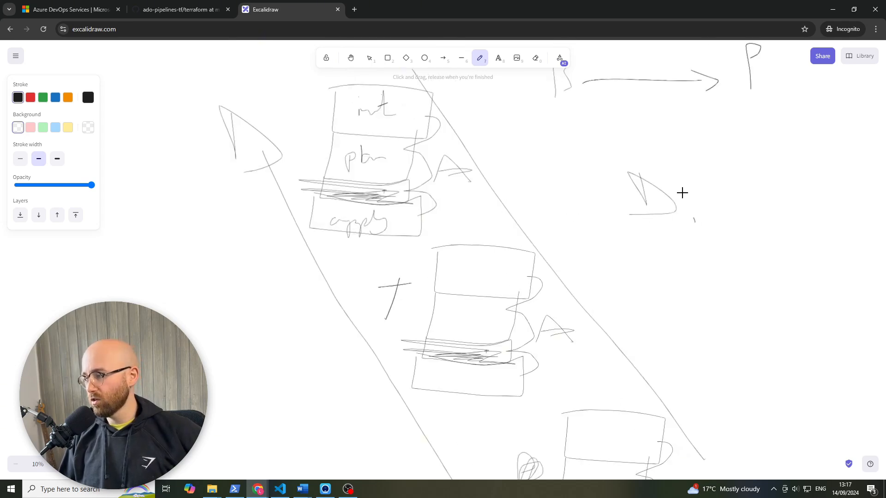
drag(683, 182, 695, 222)
mouse_move(682, 185)
mouse_down()
mouse_move(734, 222)
mouse_move(772, 219)
mouse_up()
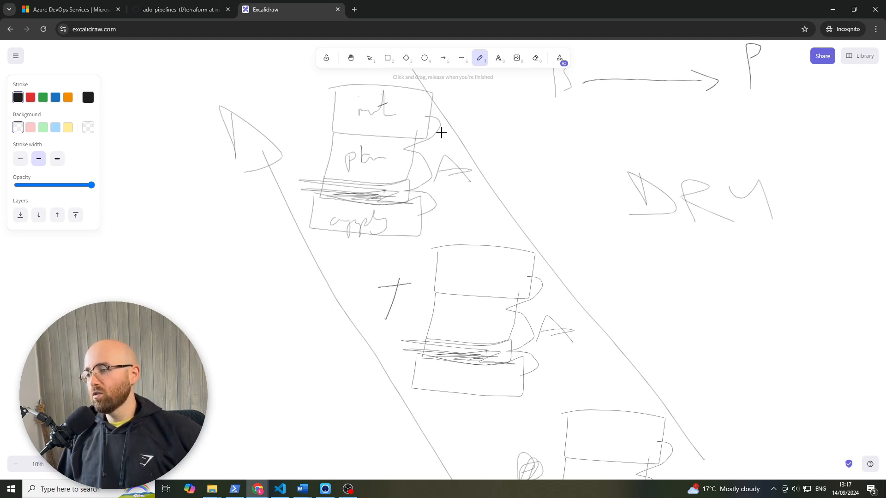
- Undo the DRY lettering
key(ctrl+z)
key(ctrl+z)
key(ctrl+z)
key(ctrl+z)
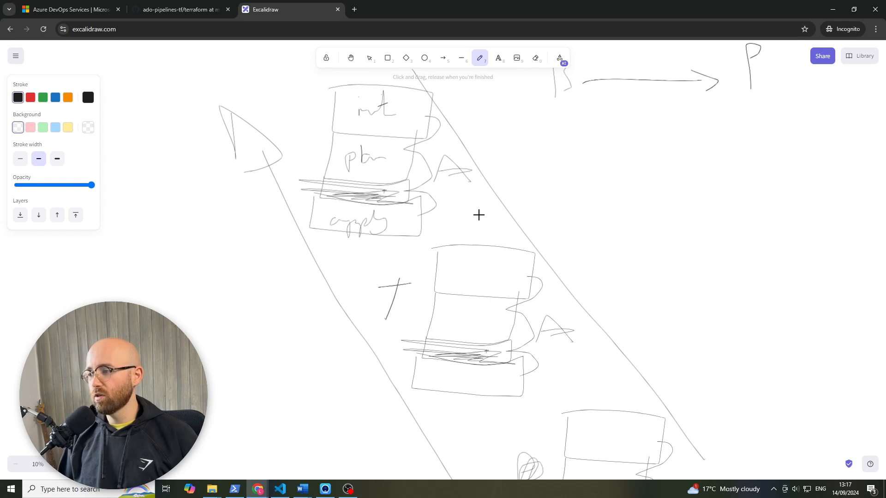
- Hand-letter the word Template in the empty area below the B-to-P arrow
drag(607, 166, 610, 185)
drag(618, 145, 586, 149)
mouse_move(617, 179)
mouse_down()
mouse_move(661, 178)
mouse_move(682, 157)
mouse_move(702, 172)
mouse_move(736, 166)
mouse_up()
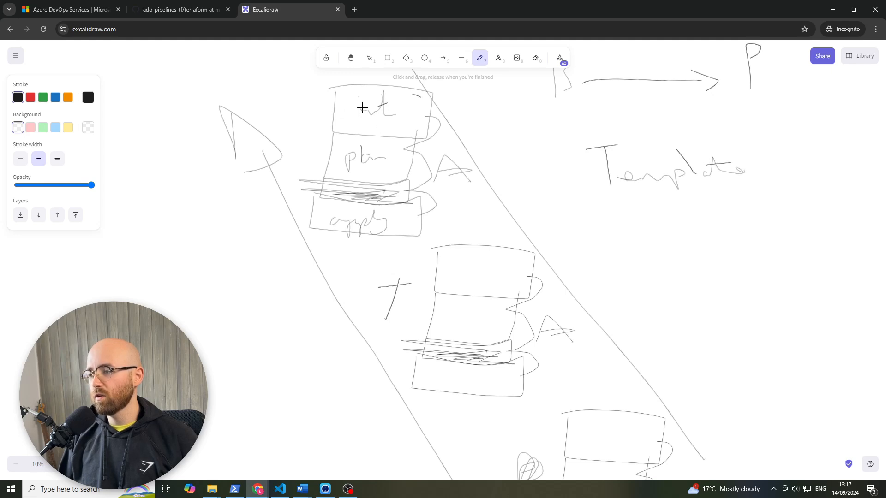
- Circle the first stack and link all three stacks to the word Template, with a sketched file box containing squiggles beneath the word
drag(362, 108, 418, 107)
mouse_move(459, 164)
mouse_down()
mouse_move(605, 194)
mouse_move(547, 274)
mouse_move(613, 202)
mouse_move(650, 425)
mouse_up()
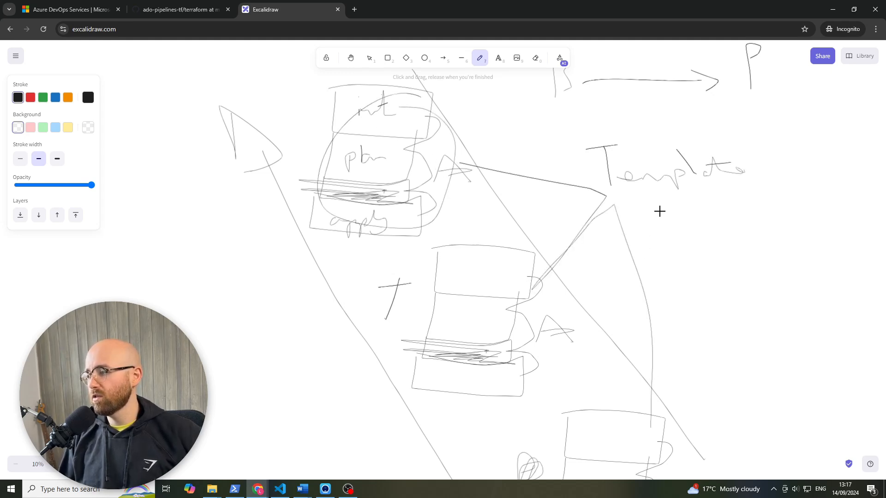
mouse_move(641, 197)
mouse_down()
mouse_move(668, 257)
mouse_move(744, 196)
mouse_move(649, 196)
mouse_move(696, 190)
mouse_move(720, 223)
mouse_up()
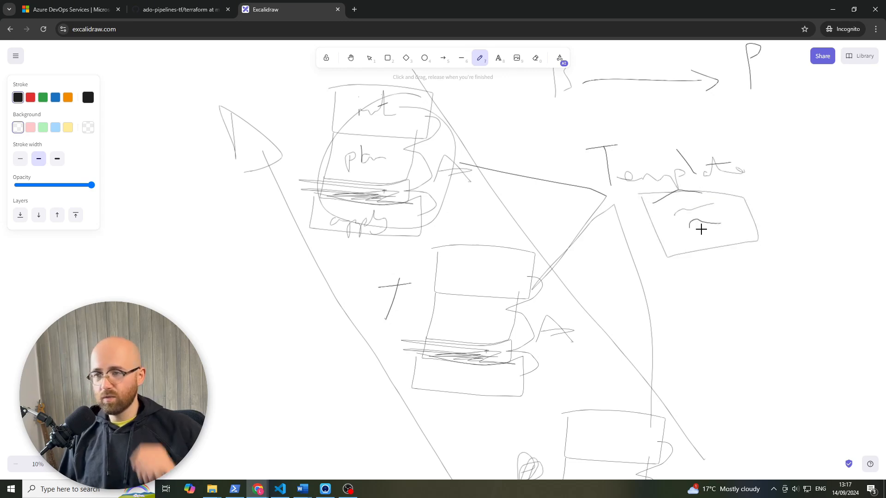
- Switch to the Azure DevOps pipeline editor and set the pipeline's YAML file path to /azure-pipelines/complete/complete-pipeline.yml, saving the settings
click(248, 493)
click(231, 461)
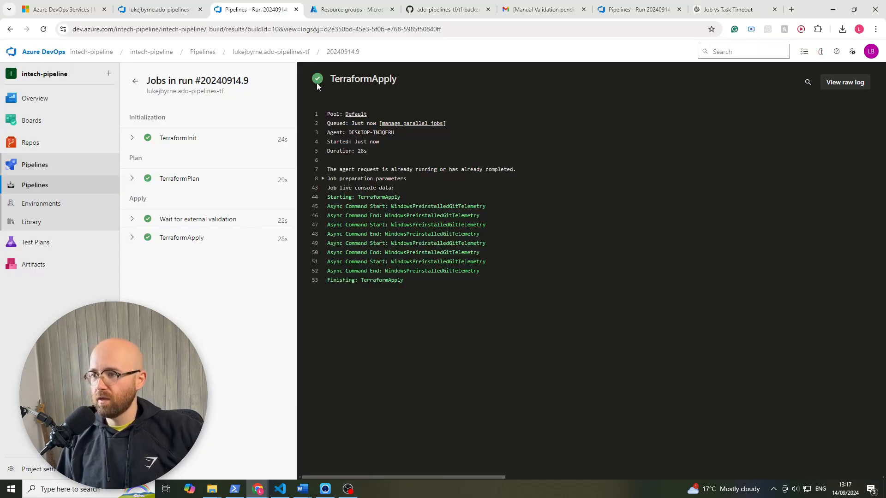
click(148, 11)
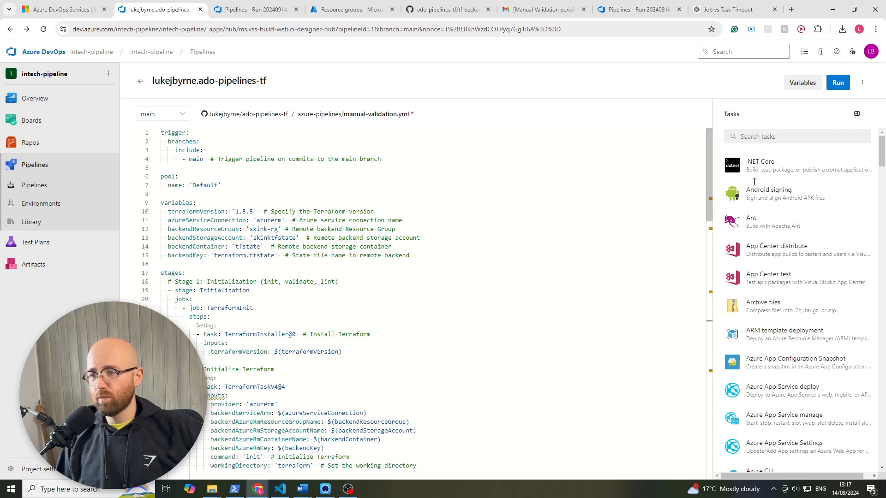
click(862, 82)
click(829, 100)
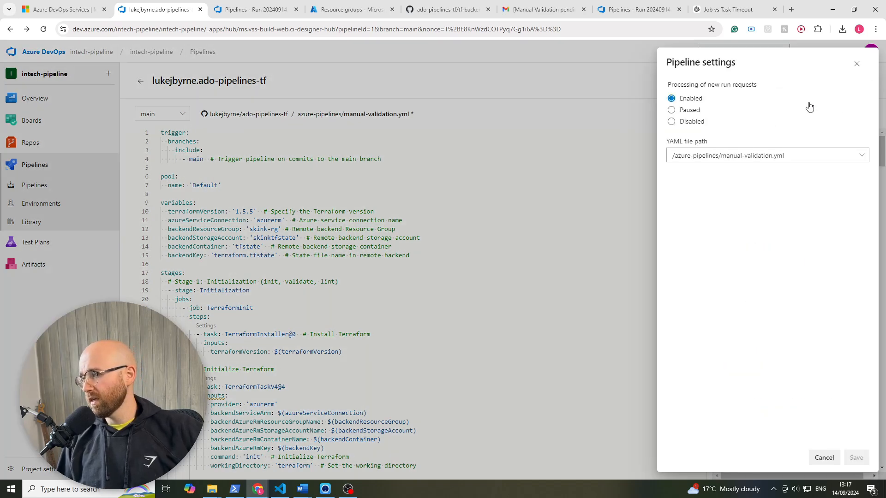
click(864, 155)
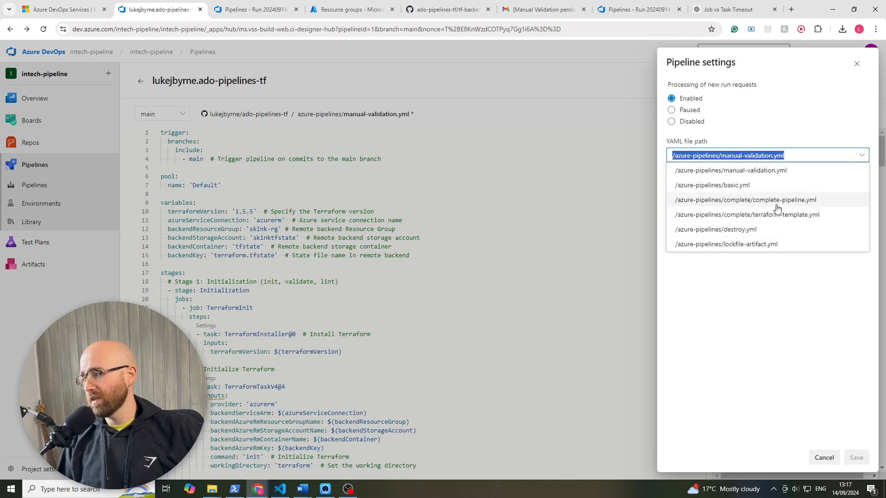
click(796, 201)
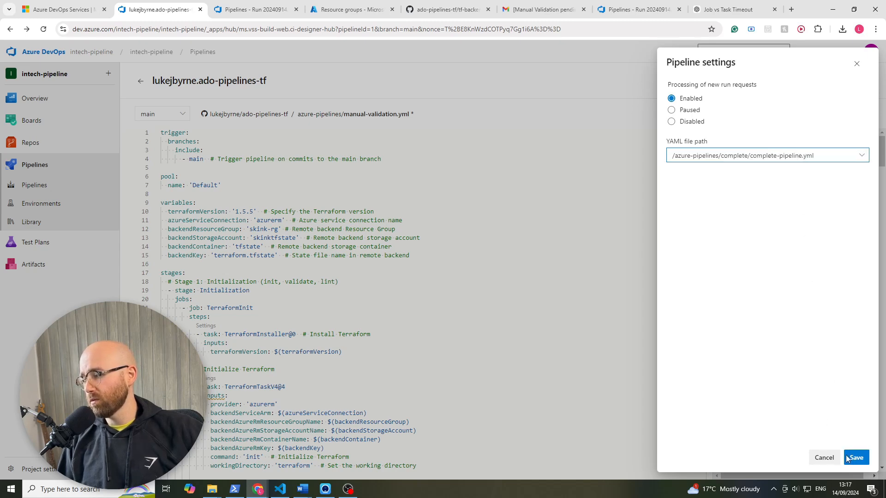
click(854, 458)
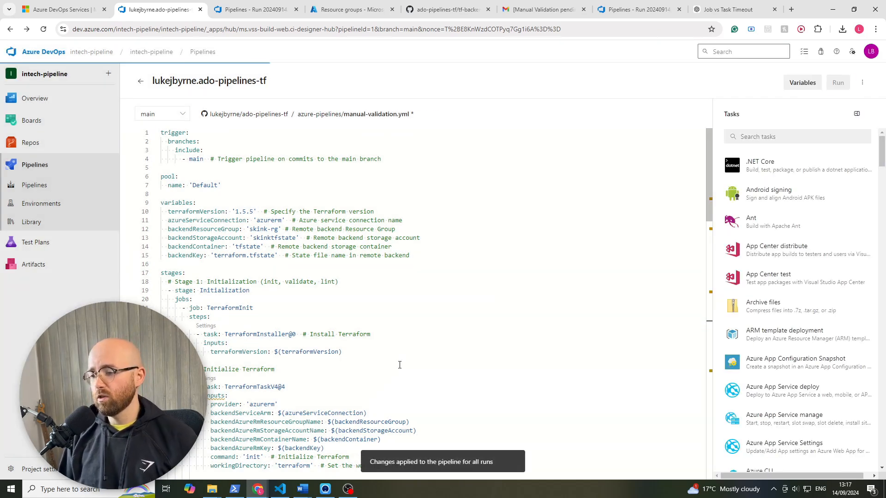
- Skim the complete-pipeline.yml file and examine its trigger and agent pool definitions
scroll(444, 361, down, 4)
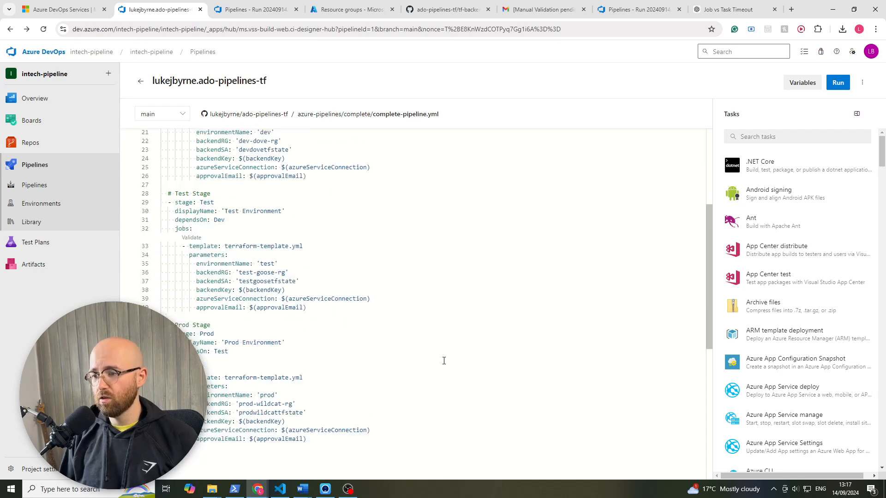
scroll(444, 360, up, 4)
scroll(443, 356, down, 3)
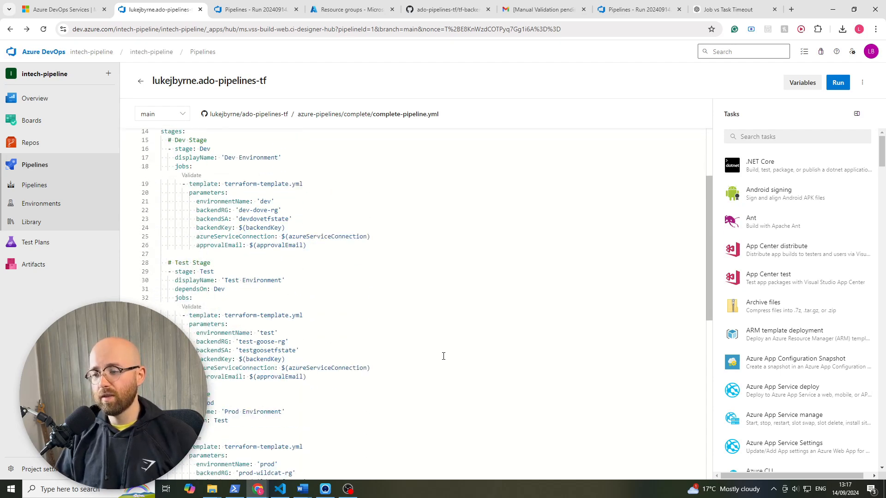
scroll(444, 357, up, 3)
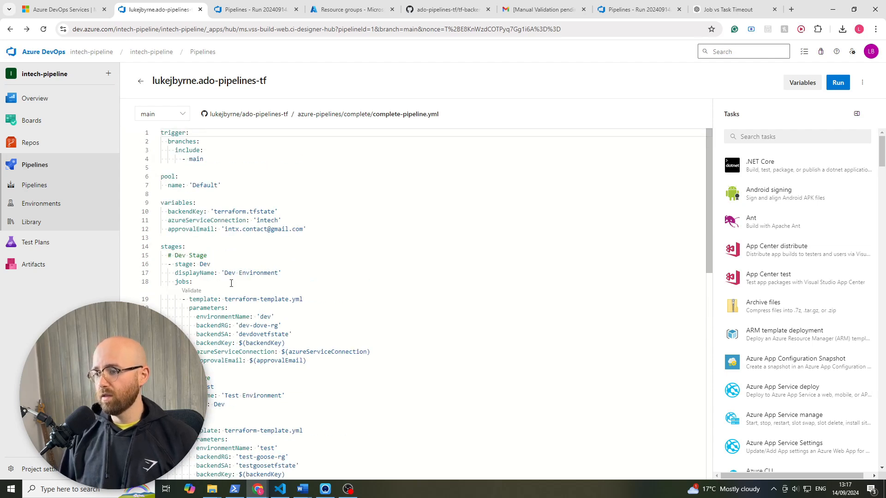
drag(222, 162, 149, 131)
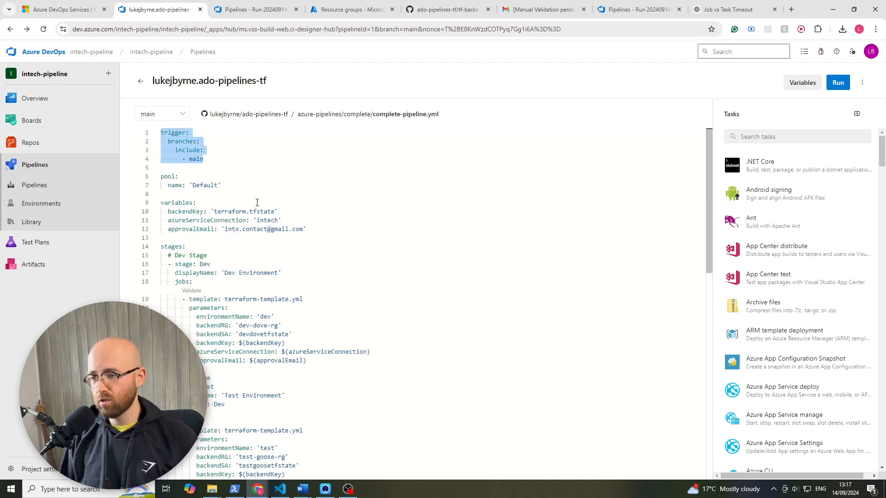
drag(220, 185, 148, 184)
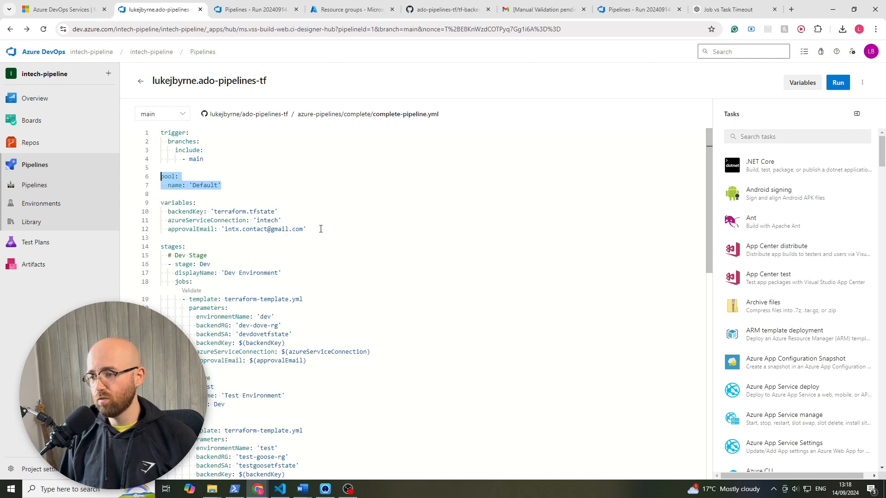
- Try to highlight the approvalEmail value in the pipeline variables, and undo the accidental text change
click(305, 230)
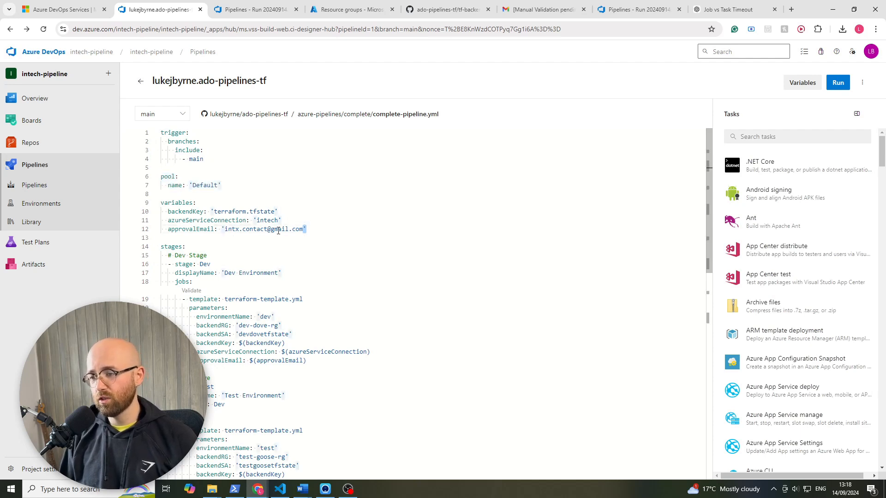
drag(283, 231, 239, 230)
click(286, 229)
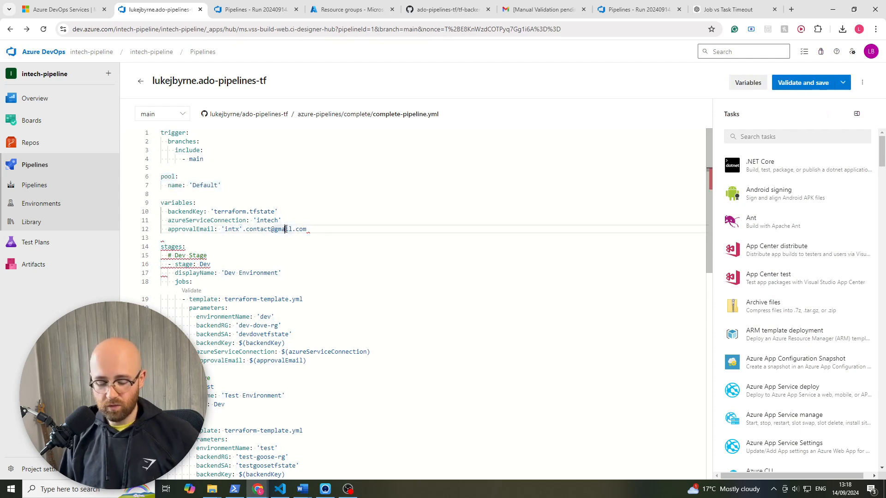
key(ctrl+z)
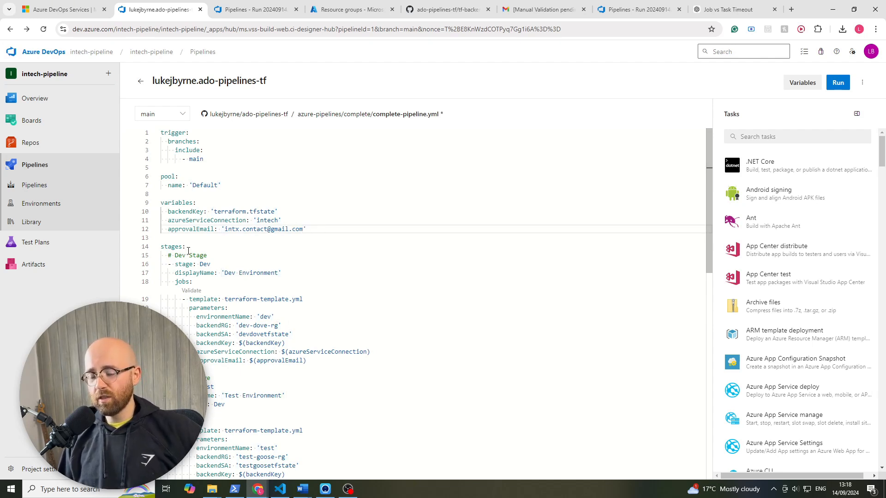
- Examine the Dev, Test and Prod stage definitions in the pipeline file
drag(175, 256, 207, 256)
scroll(190, 335, down, 3)
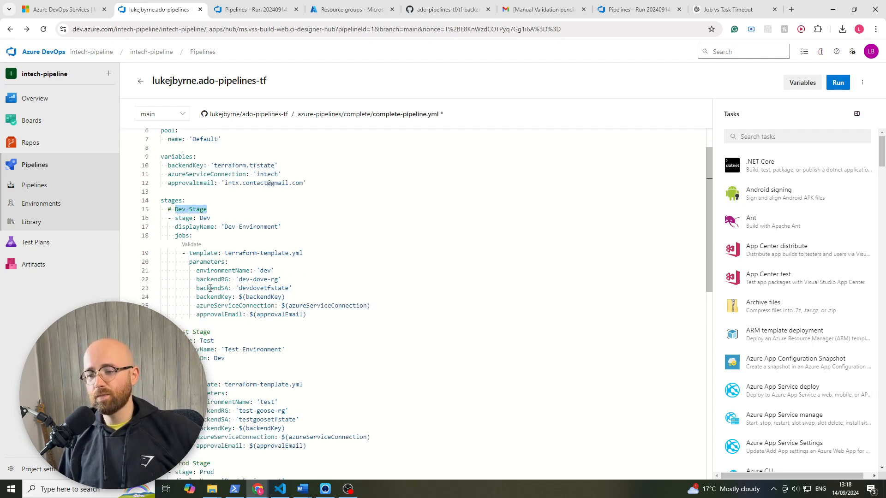
drag(176, 318, 246, 326)
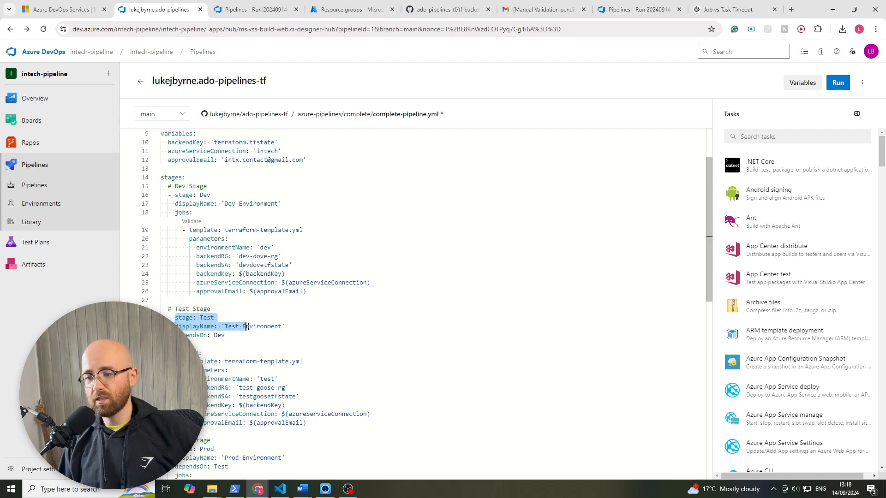
scroll(231, 335, down, 5)
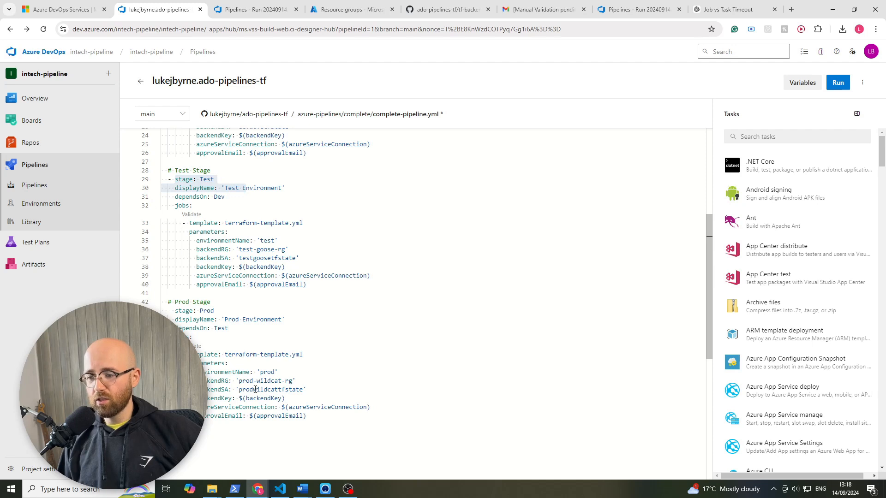
scroll(221, 350, up, 8)
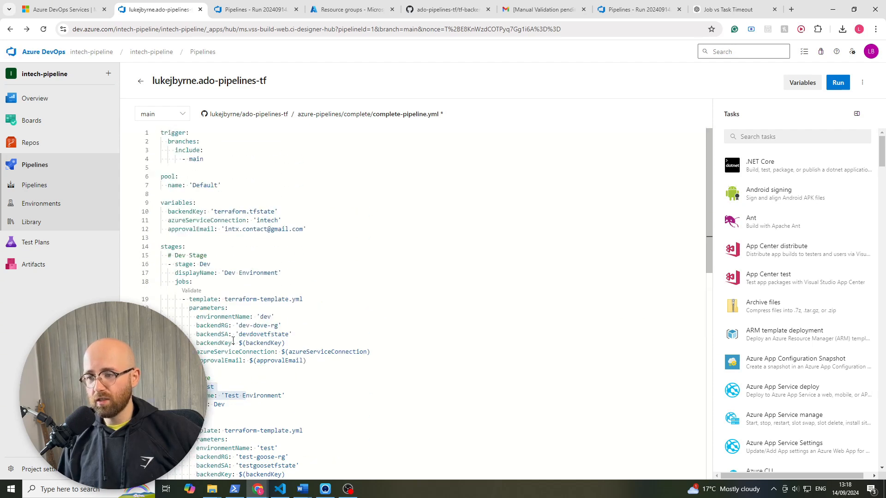
- Examine the Dev stage's reference to terraform-template.yml and the parameters it passes, including backendRG and backendSA
drag(223, 300, 303, 305)
click(317, 306)
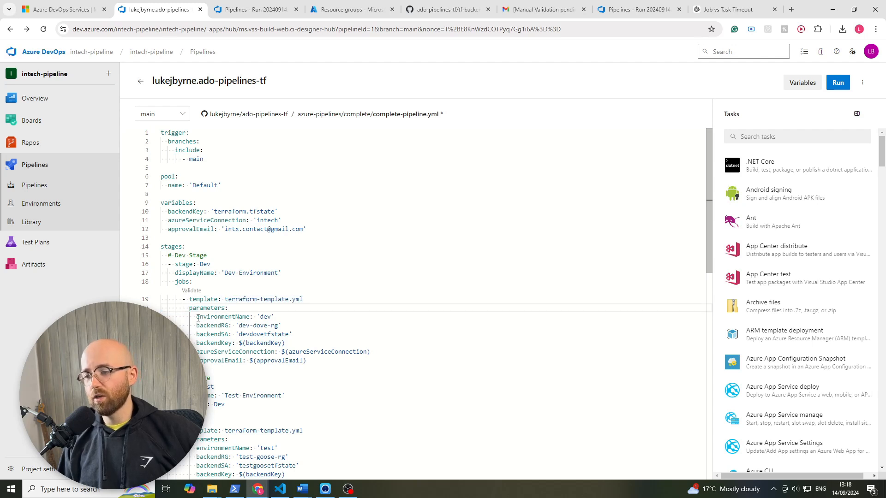
drag(195, 318, 308, 365)
scroll(309, 367, down, 2)
scroll(309, 367, up, 1)
click(282, 328)
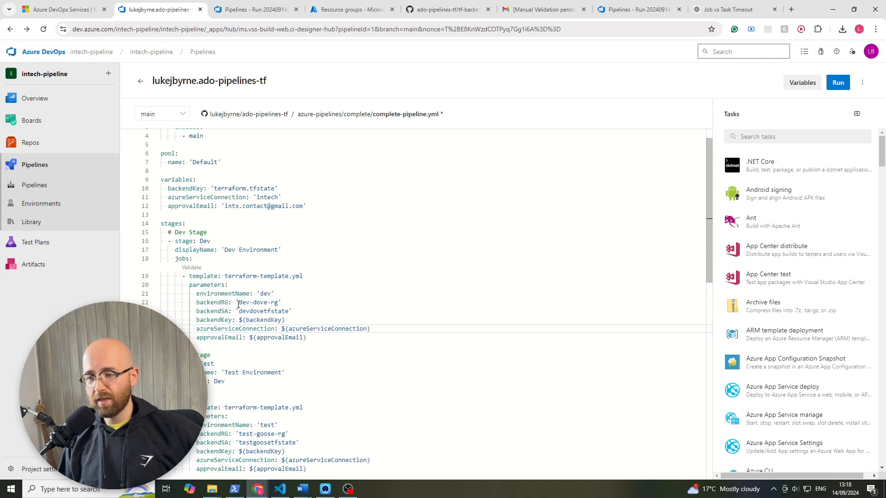
drag(238, 304, 279, 304)
double_click(254, 311)
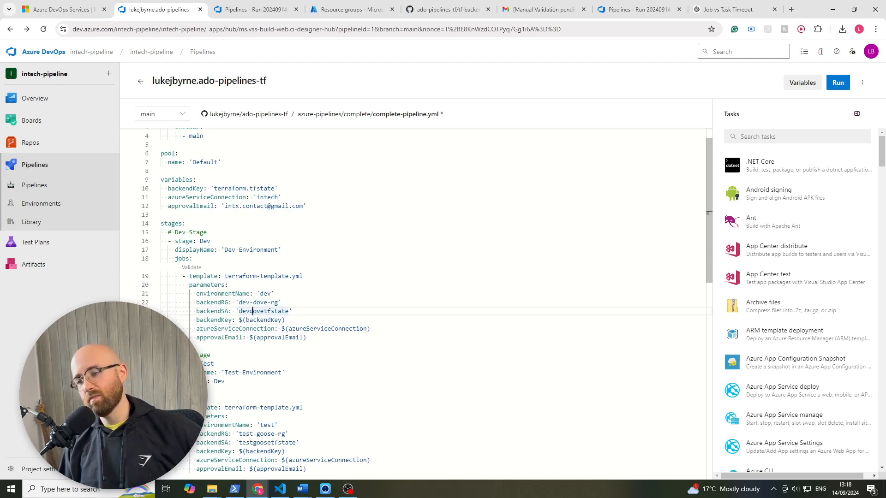
- Examine the backendKey, azureServiceConnection and approvalEmail parameters that the Dev stage passes to terraform-template.yml
scroll(250, 369, down, 3)
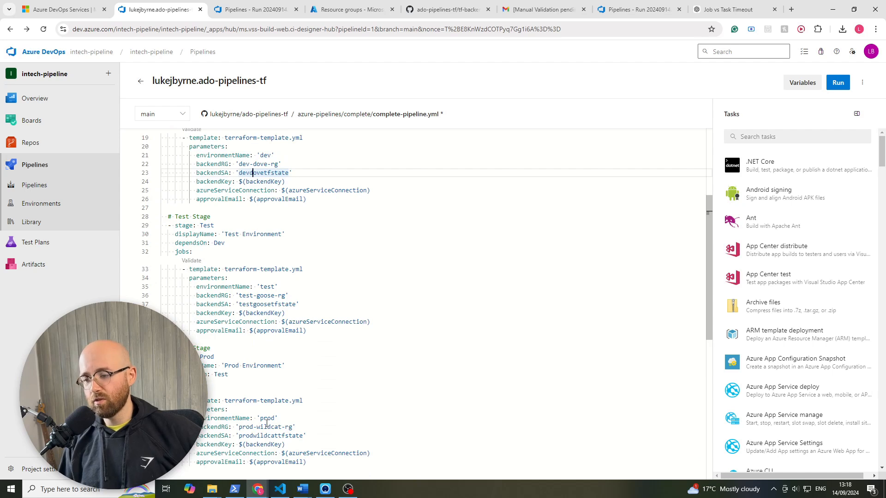
scroll(239, 318, up, 1)
click(248, 228)
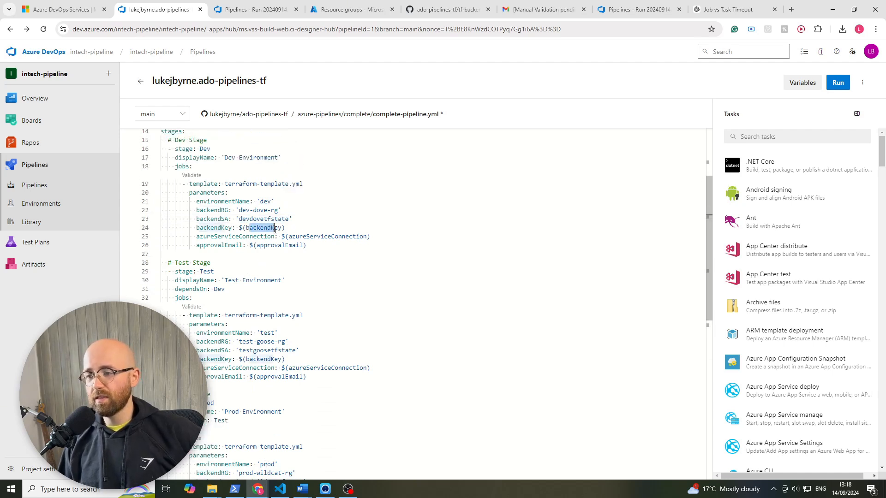
drag(288, 236, 356, 243)
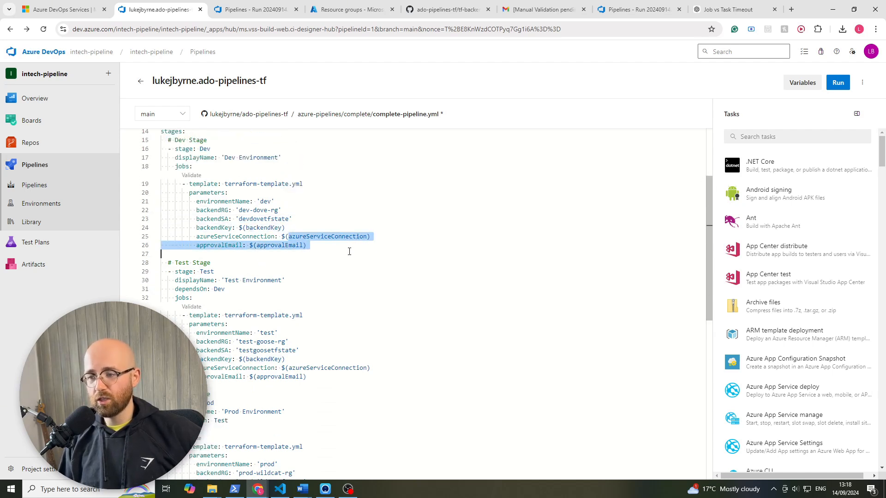
click(313, 258)
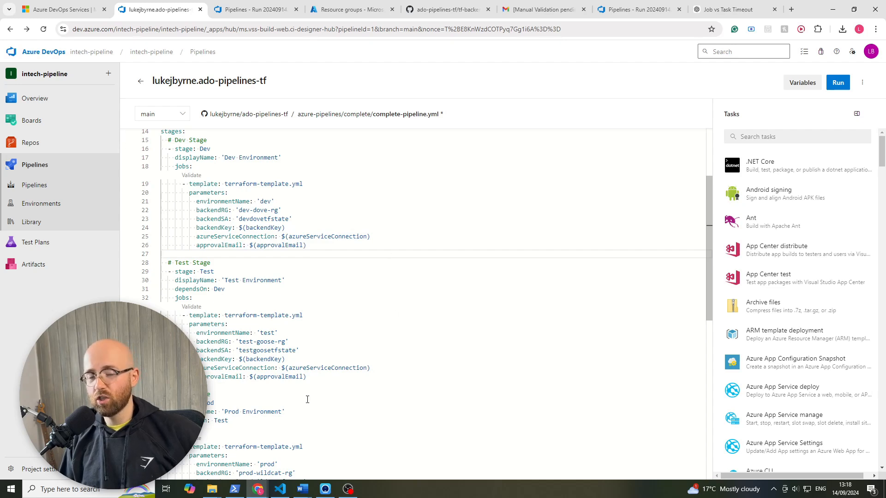
scroll(255, 385, up, 3)
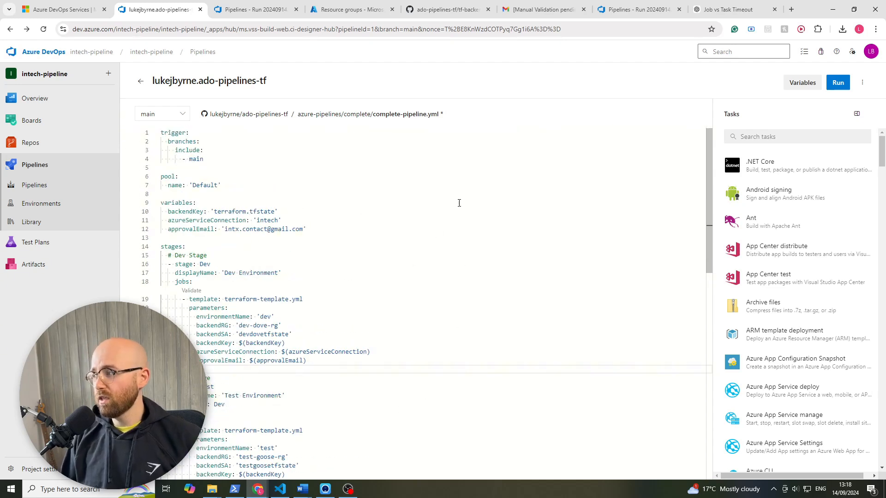
drag(289, 300, 243, 301)
click(300, 308)
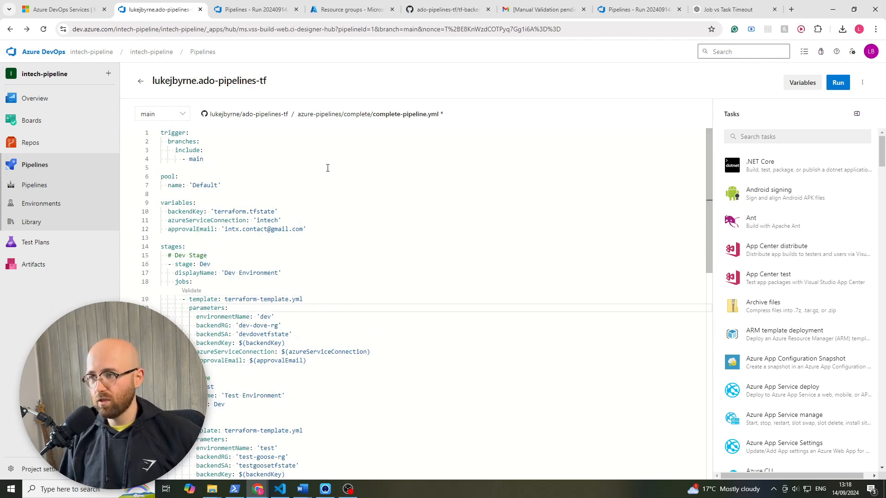
- Switch to the GitHub repository and open terraform-template.yml in the azure-pipelines/complete folder
drag(447, 9, 290, 22)
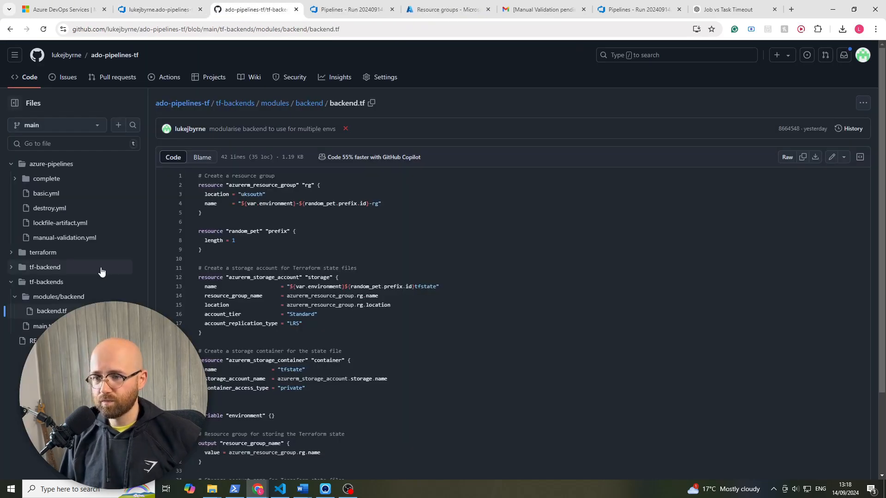
click(15, 178)
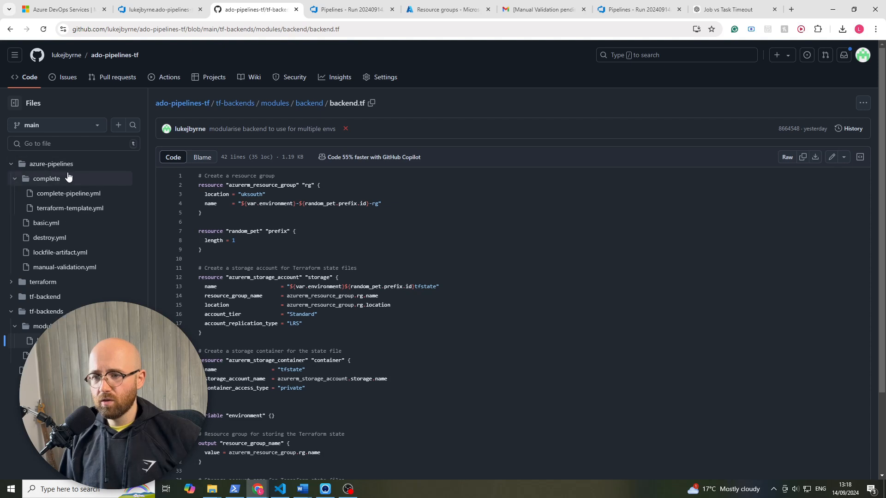
click(84, 209)
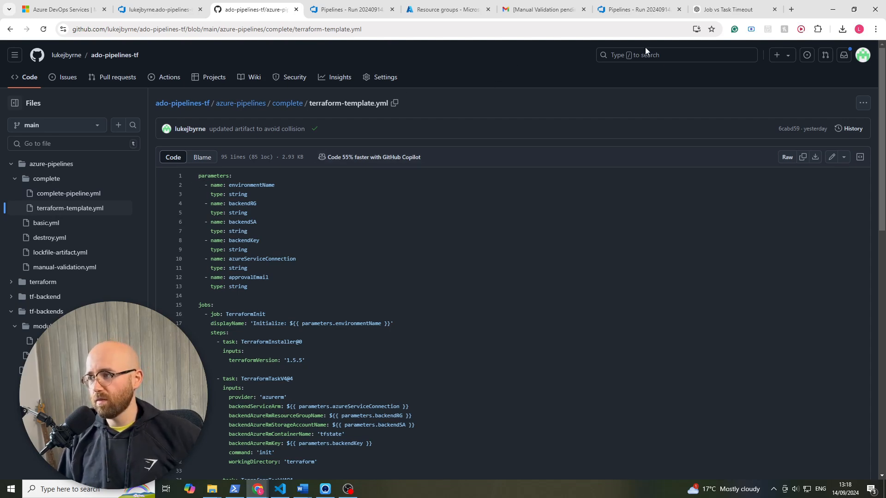
- Tile the browser window beside the Excalidraw window and widen it to cover most of the screen
drag(817, 7, 885, 90)
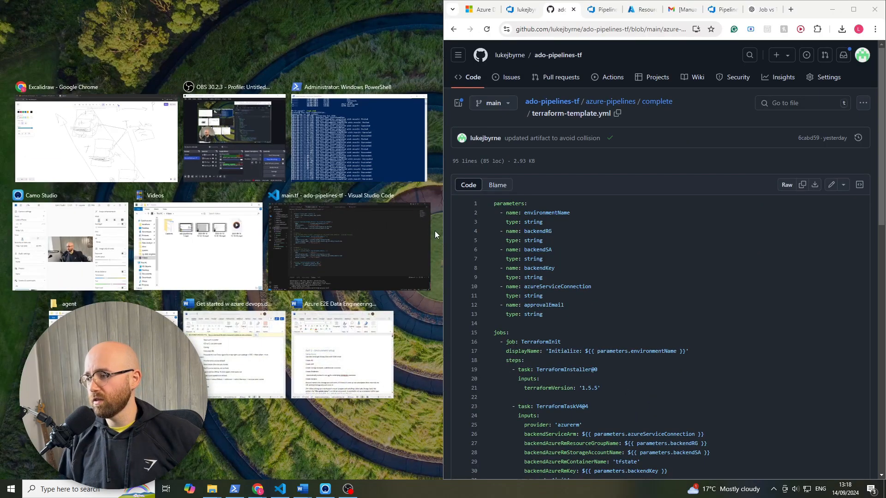
click(444, 225)
drag(439, 227, 204, 231)
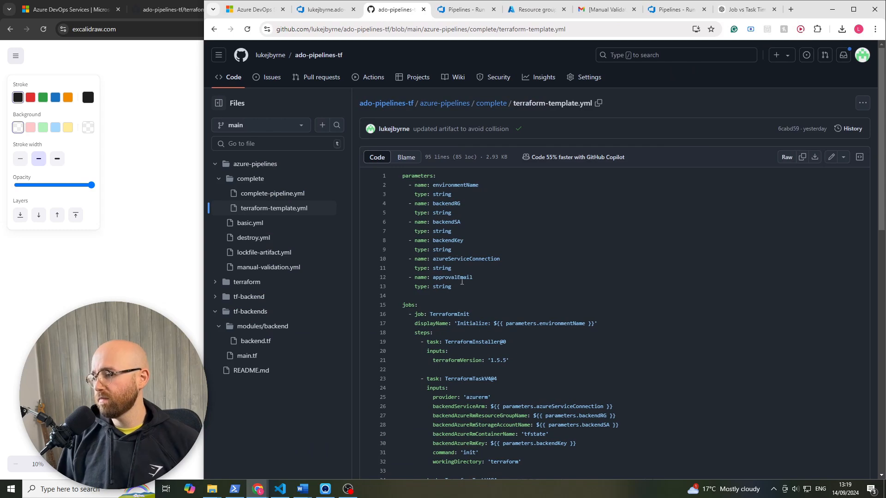
- Examine the TerraformInit display name expression ${{ parameters.environmentName }} and trace it to the environmentName parameter declaration
scroll(468, 284, down, 1)
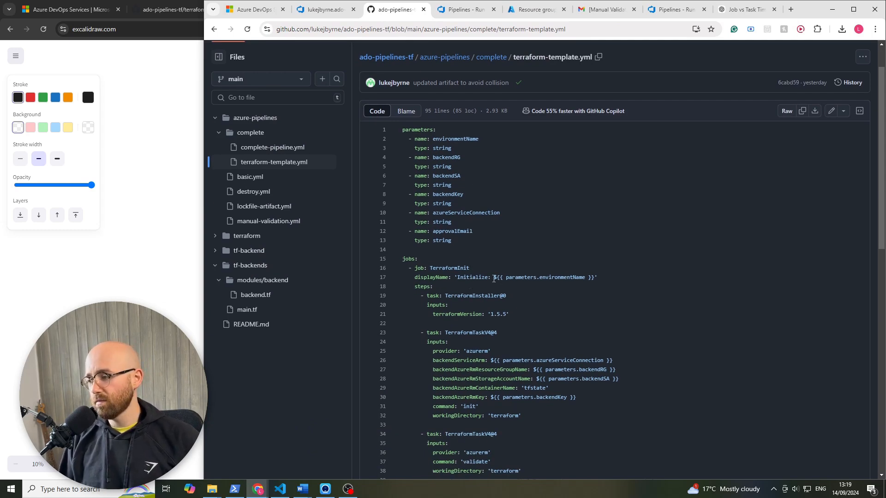
drag(494, 278, 592, 280)
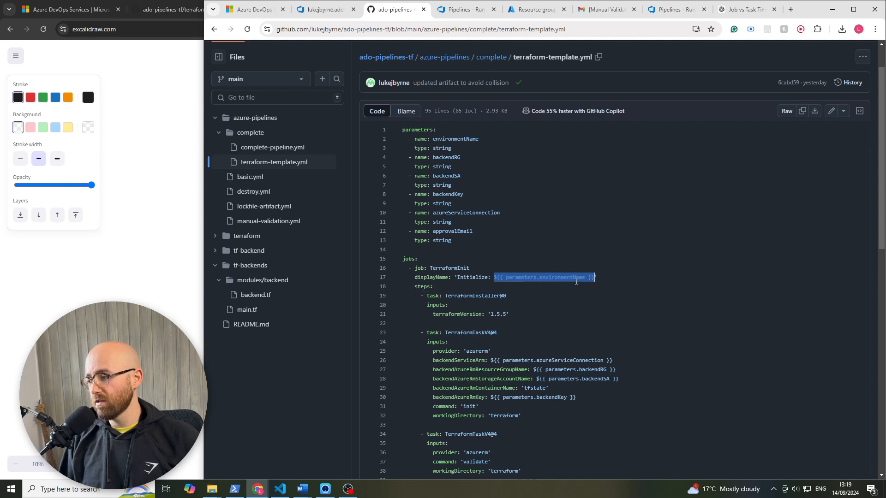
click(495, 277)
drag(498, 277, 506, 277)
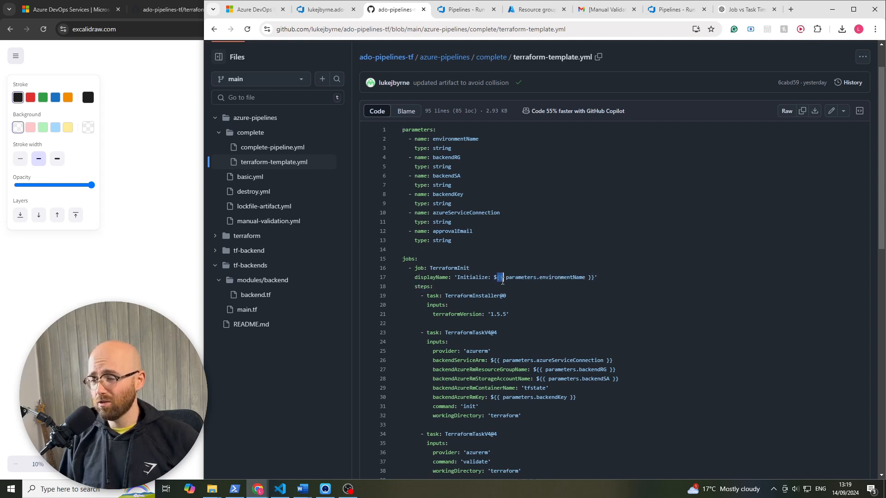
click(520, 283)
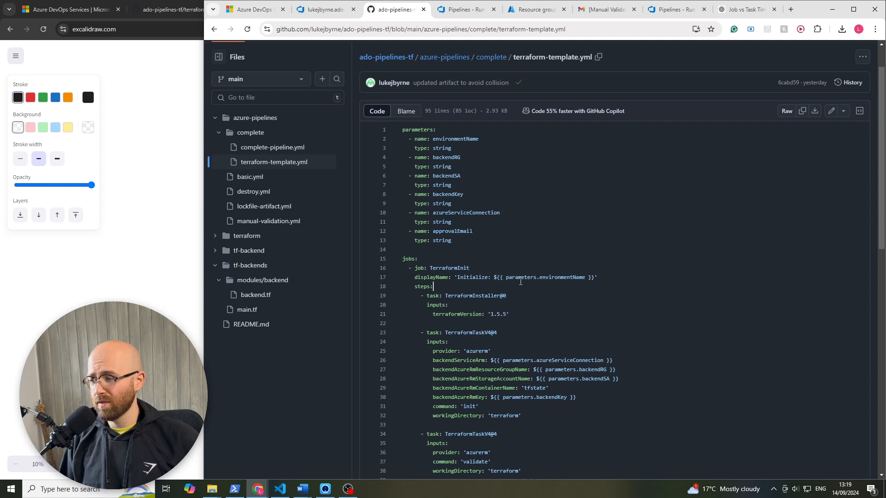
double_click(561, 277)
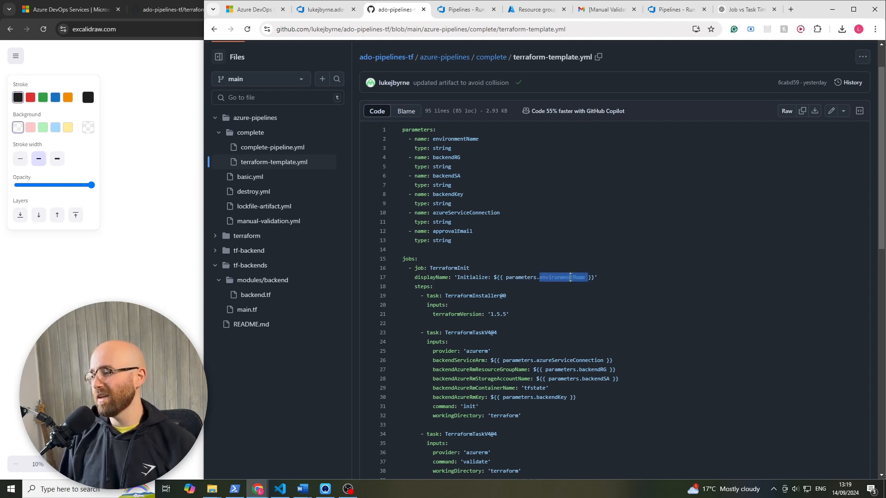
double_click(448, 139)
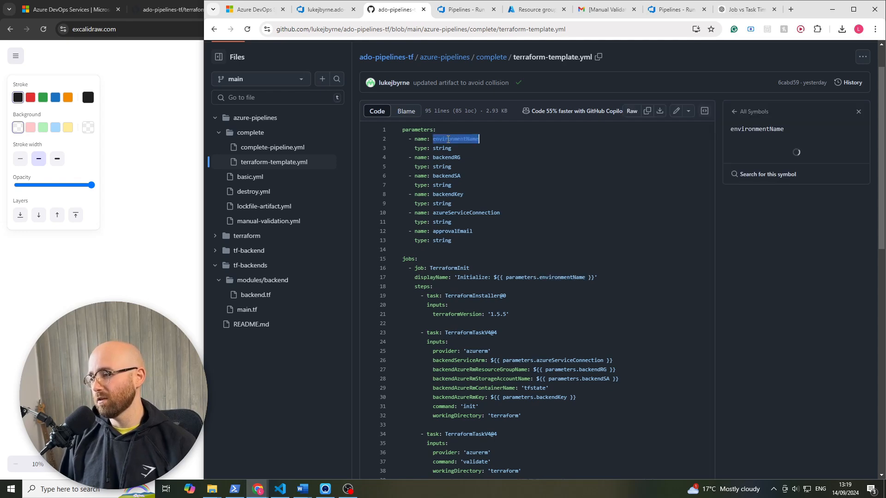
click(519, 277)
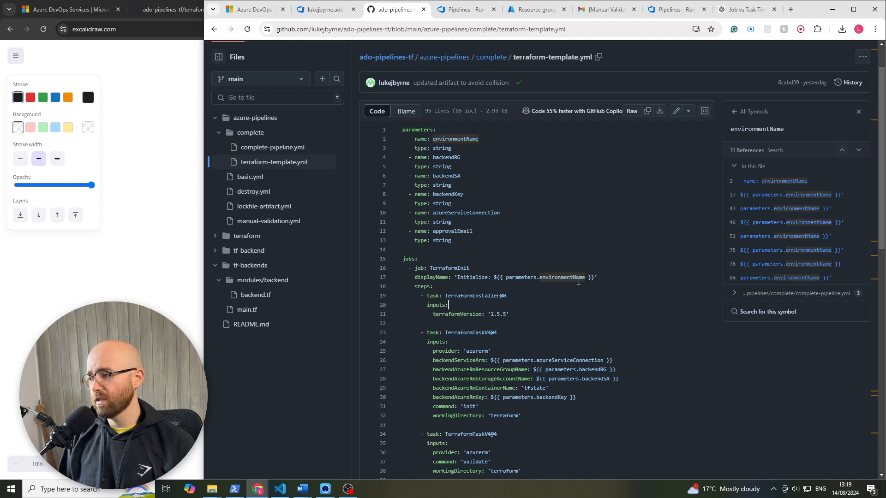
- Examine the template's TerraformInit, TerraformPlan, waitForValidation and TerraformApply job definitions and how they use the parameters
scroll(563, 303, down, 1)
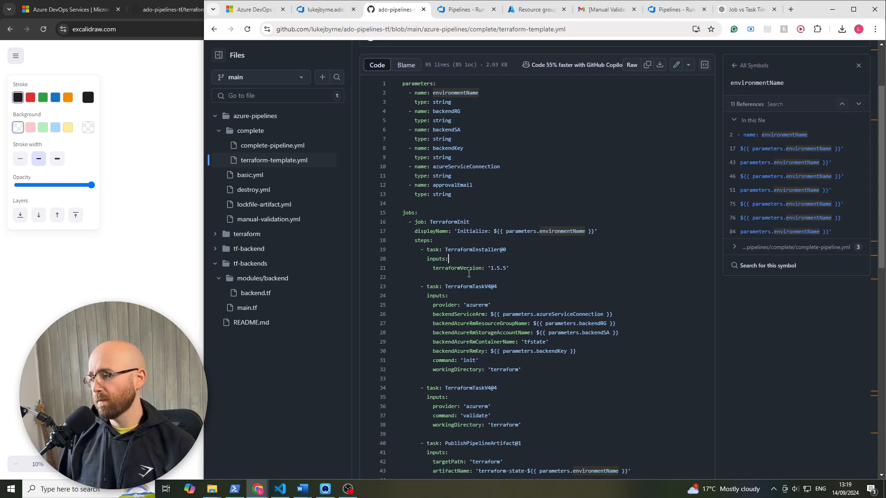
scroll(510, 280, down, 10)
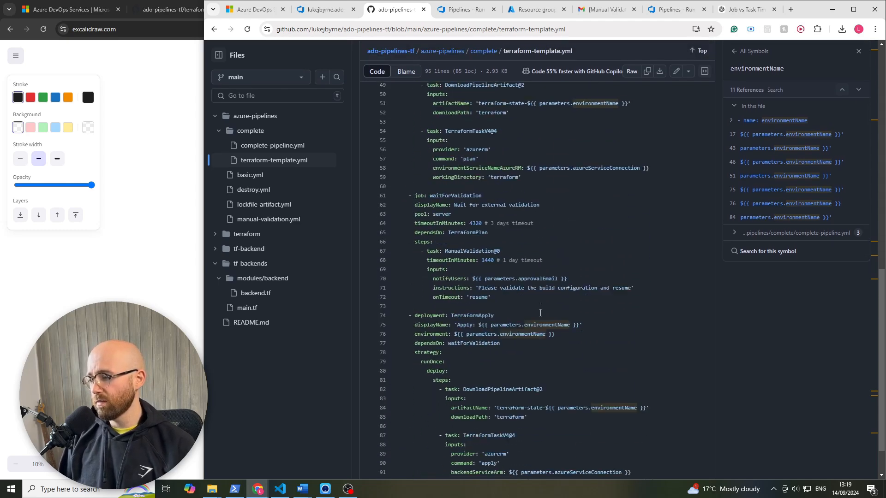
scroll(460, 292, up, 10)
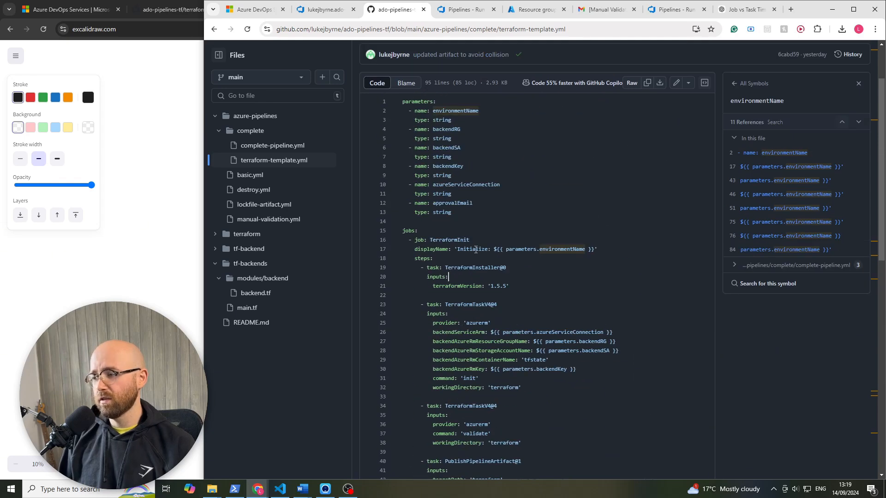
scroll(466, 314, down, 6)
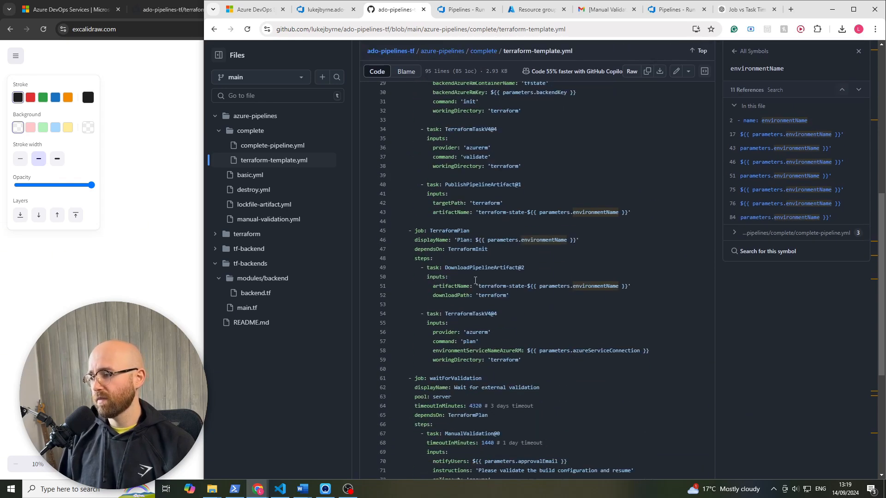
scroll(467, 282, down, 3)
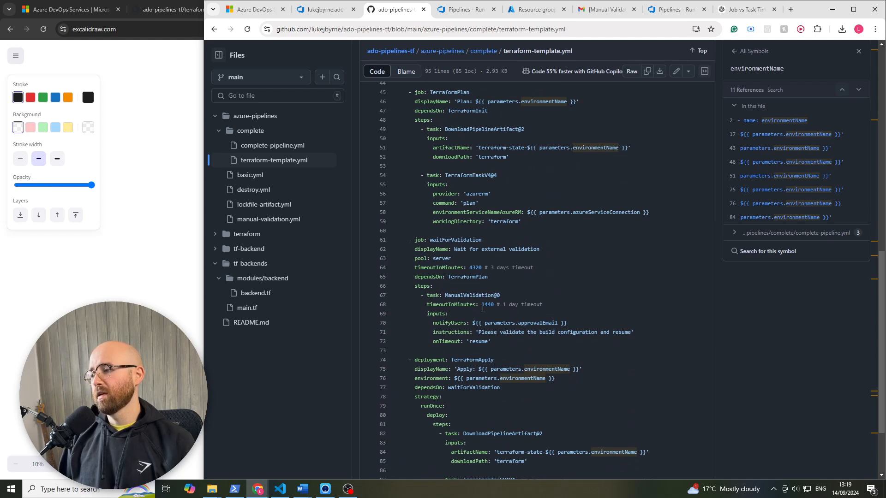
scroll(523, 309, down, 2)
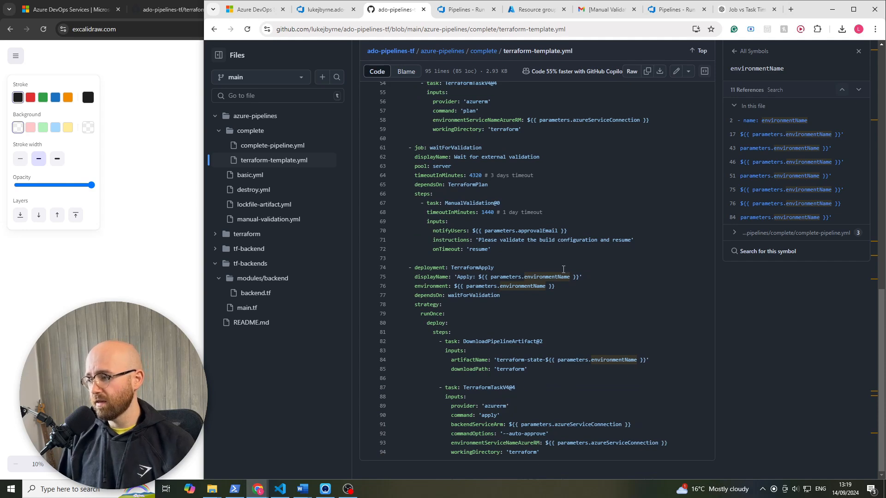
- Highlight the approvalEmail parameter in the ManualValidation task's notifyUsers input and return to the template's parameter declarations
drag(567, 231, 474, 232)
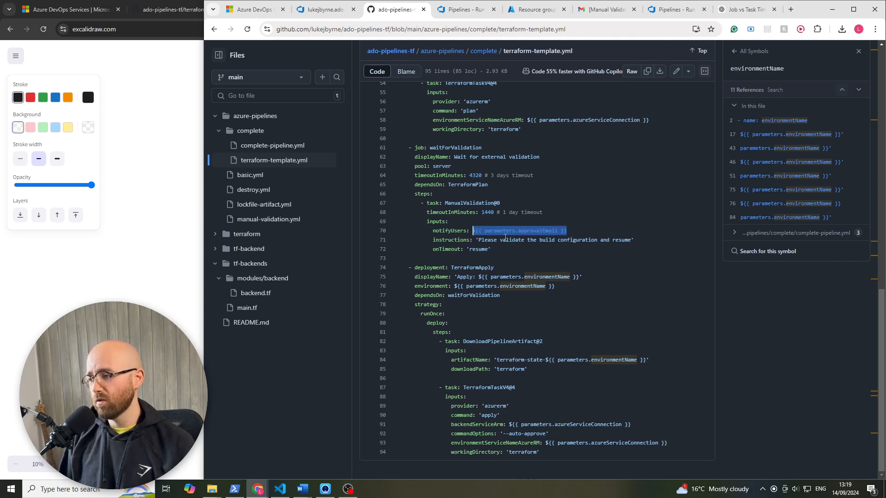
scroll(506, 237, up, 4)
scroll(505, 237, up, 5)
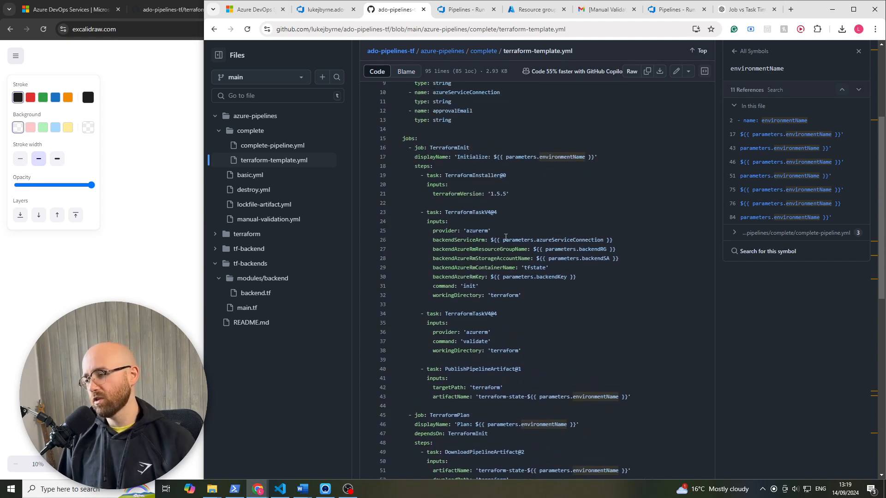
scroll(505, 237, up, 2)
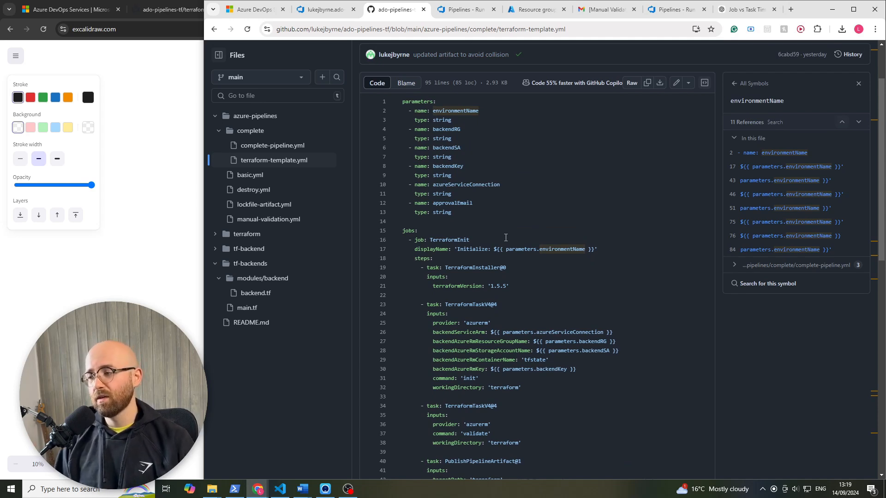
- Open main.tf in the repository's tf-backends folder to view the dev, test and prod backend modules
click(546, 222)
scroll(508, 231, up, 2)
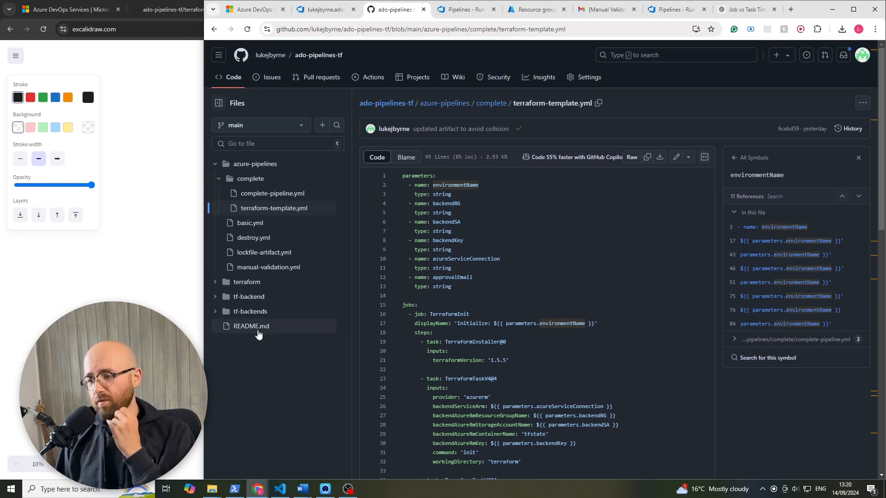
click(219, 326)
click(267, 341)
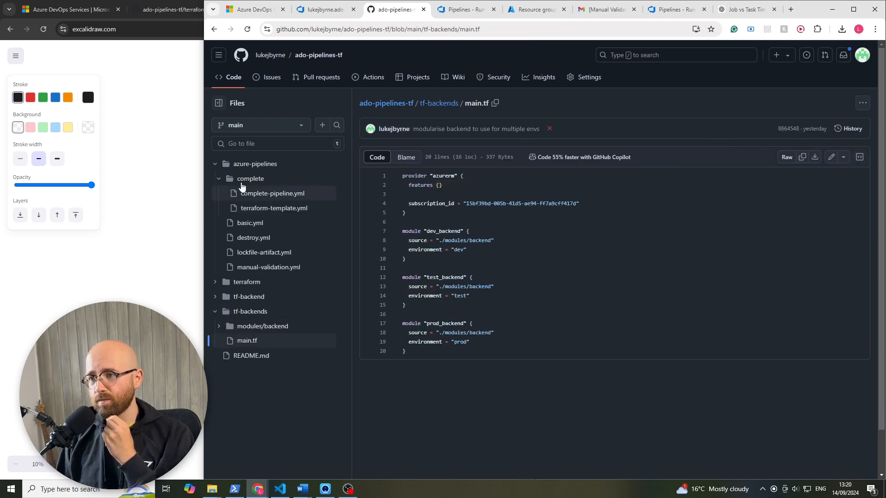
- Return to the complete-pipeline.yml editor in Azure DevOps, maximized, and run the pipeline
click(169, 92)
mouse_move(265, 491)
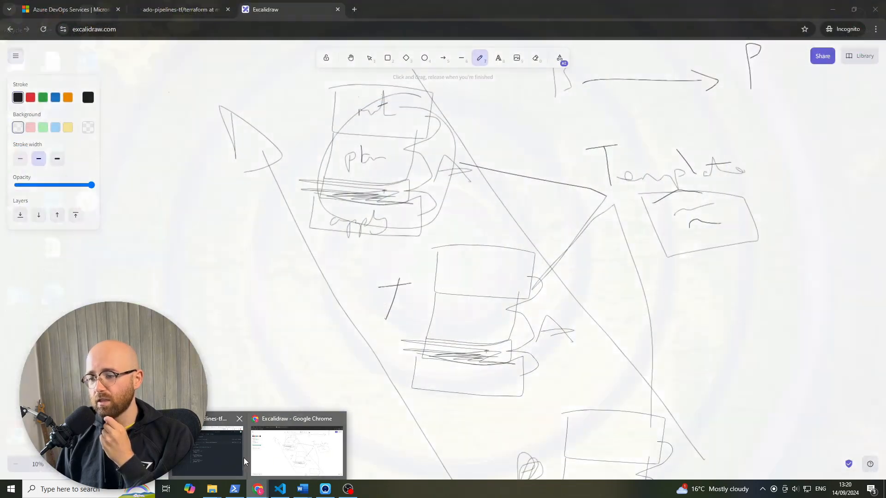
click(231, 457)
key(ctrl+shift+Tab)
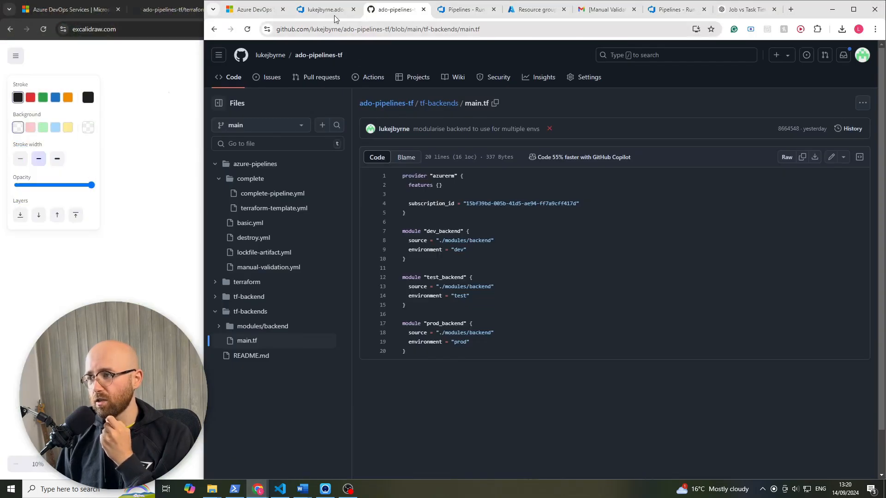
click(853, 9)
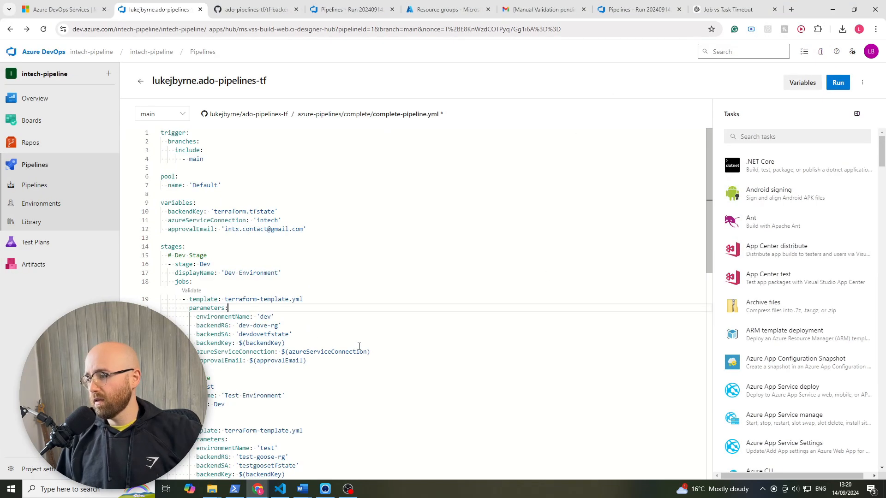
click(838, 83)
click(854, 458)
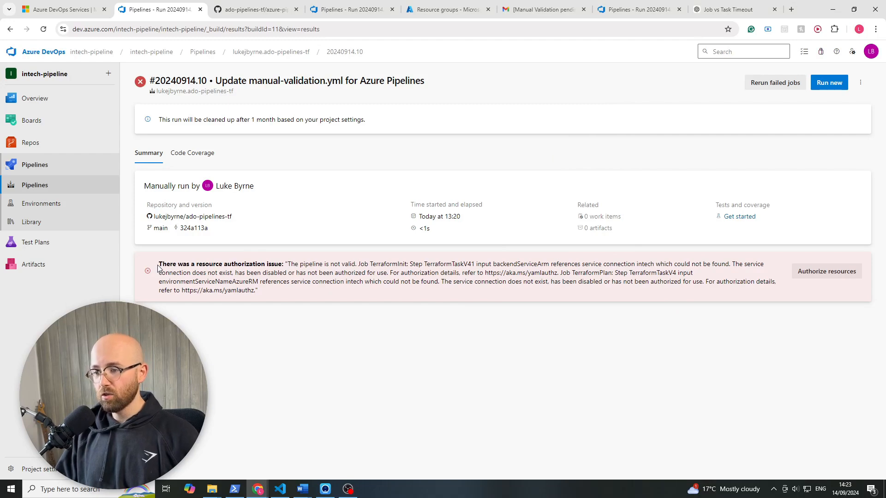
- Read the run's resource authorization issue and switch to complete-pipeline.yml in the GitHub repository
drag(159, 265, 283, 281)
triple_click(263, 292)
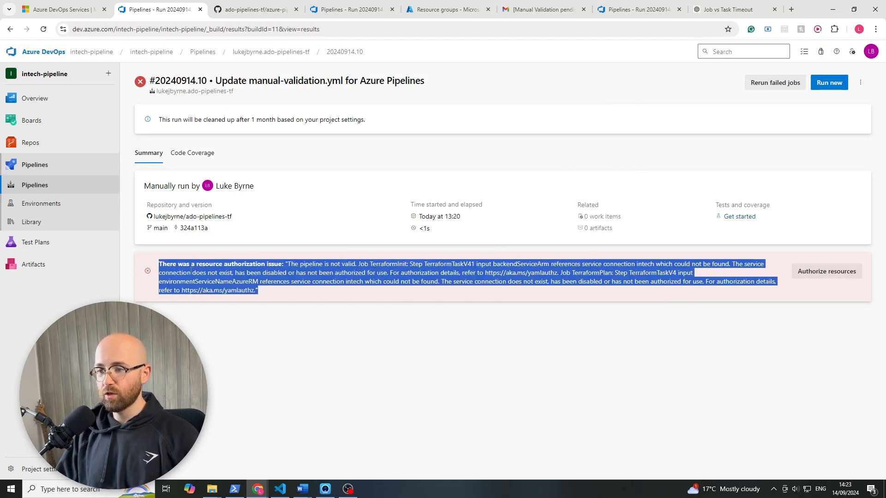
click(266, 13)
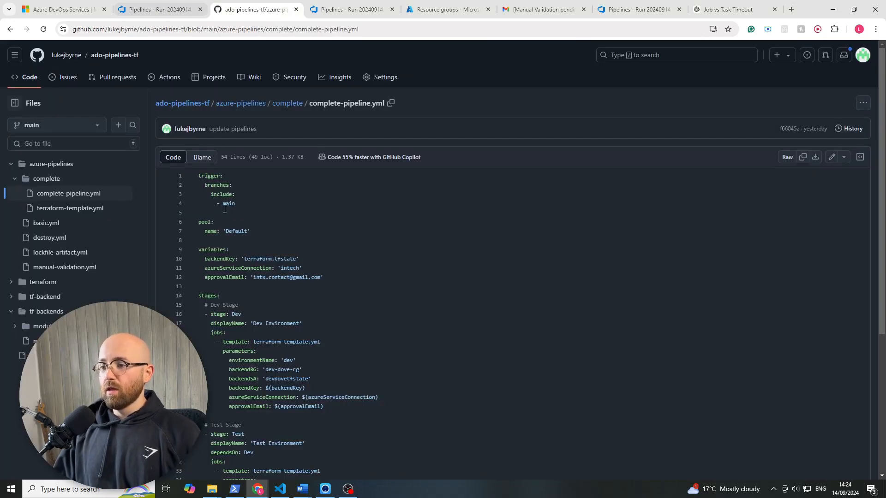
- Inspect the Dev stage's azureServiceConnection parameter in complete-pipeline.yml and trace it to the 'intech' variable value
scroll(246, 302, down, 2)
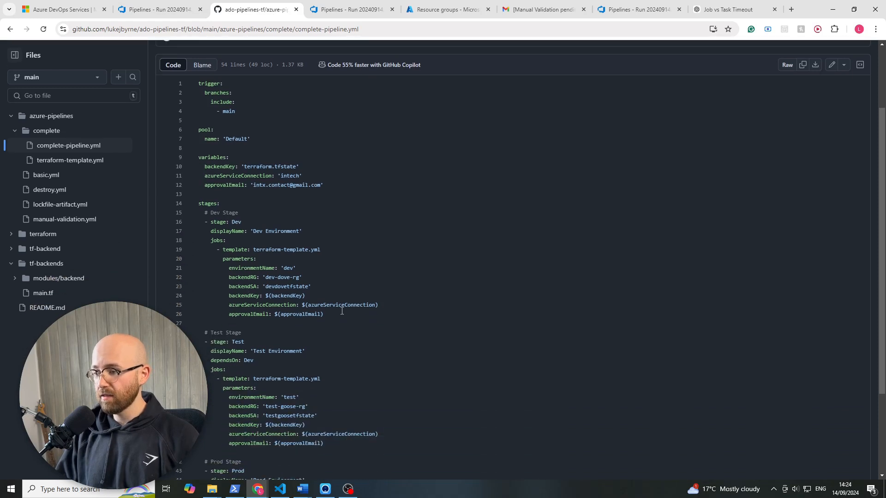
drag(263, 309, 300, 305)
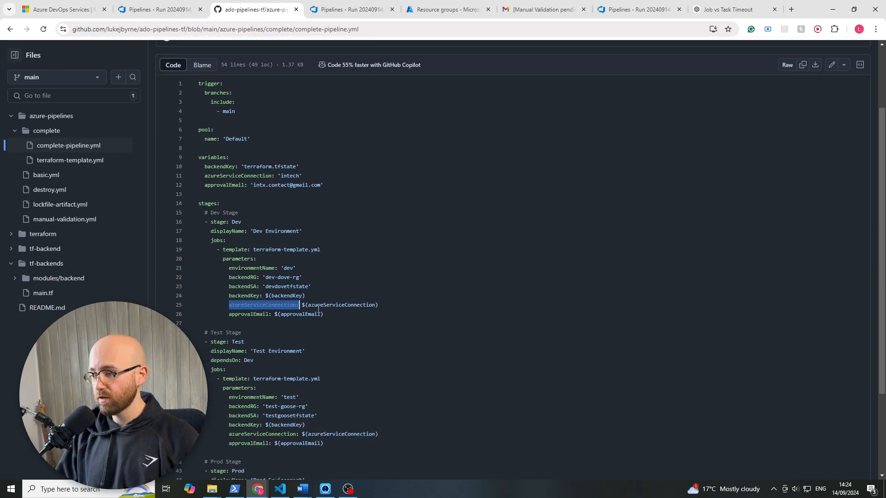
double_click(330, 305)
click(285, 175)
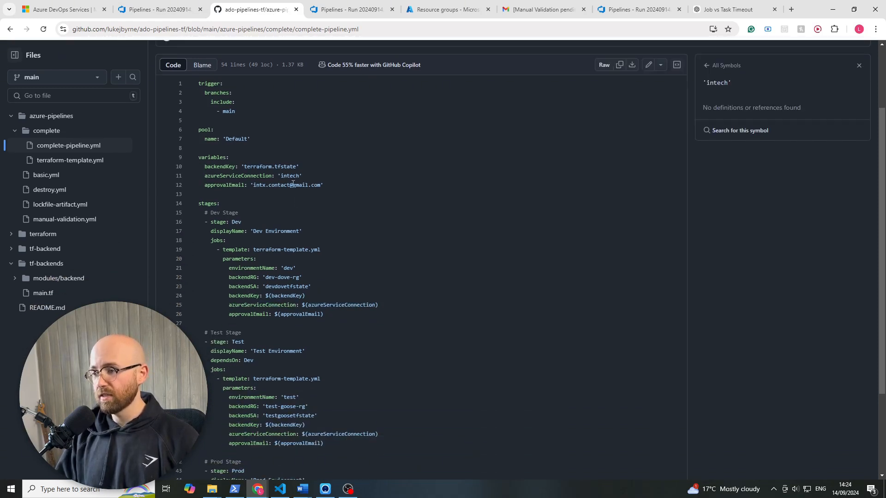
double_click(290, 175)
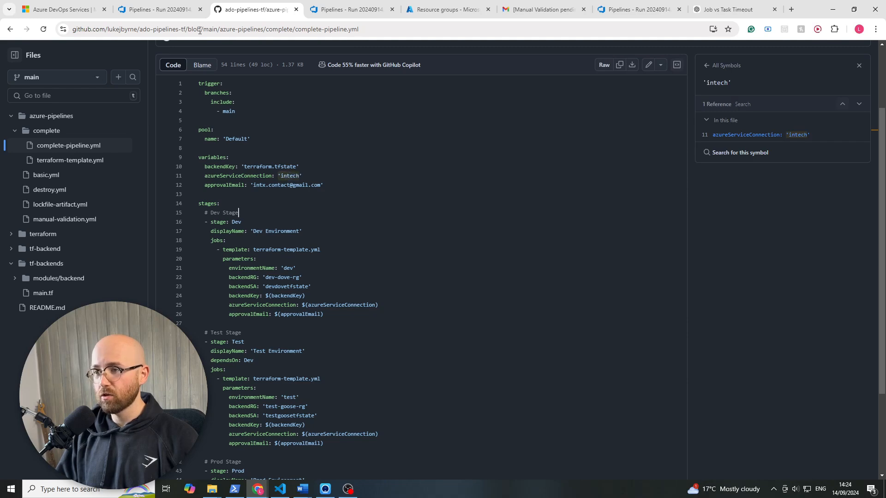
- Open the azurerm service connection in the Azure DevOps project's settings to check its name and details
click(180, 12)
click(601, 353)
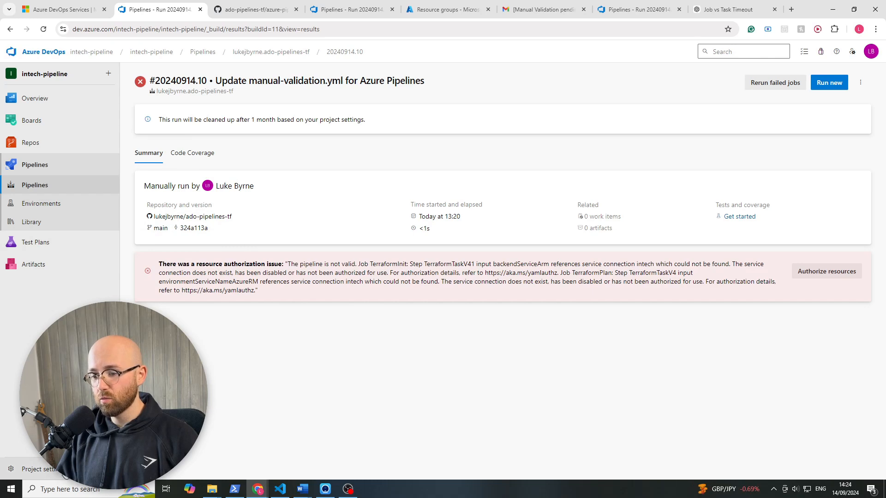
click(29, 470)
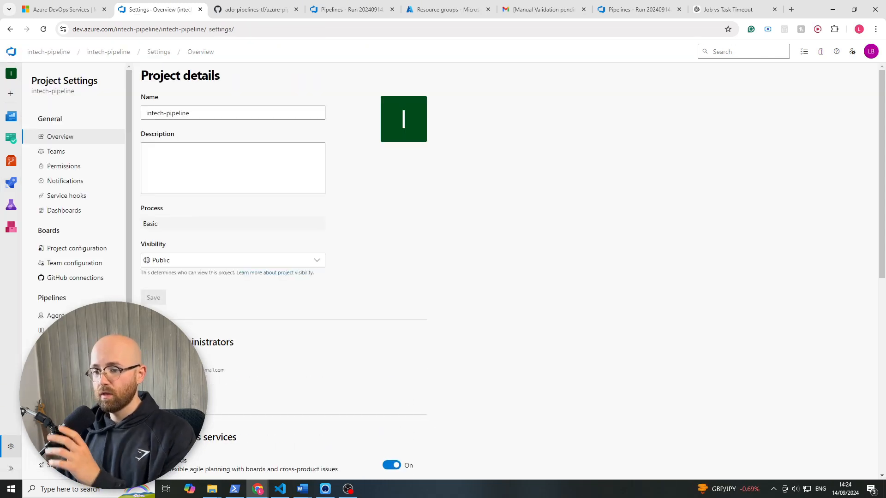
click(74, 375)
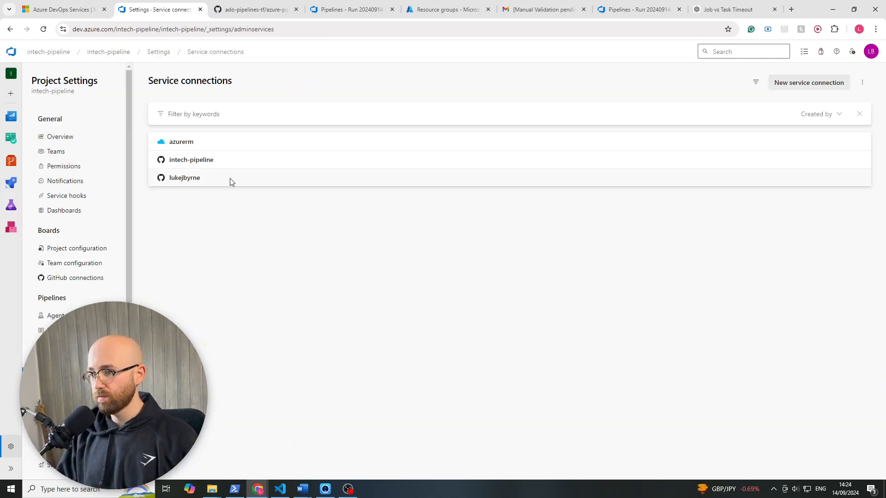
click(155, 147)
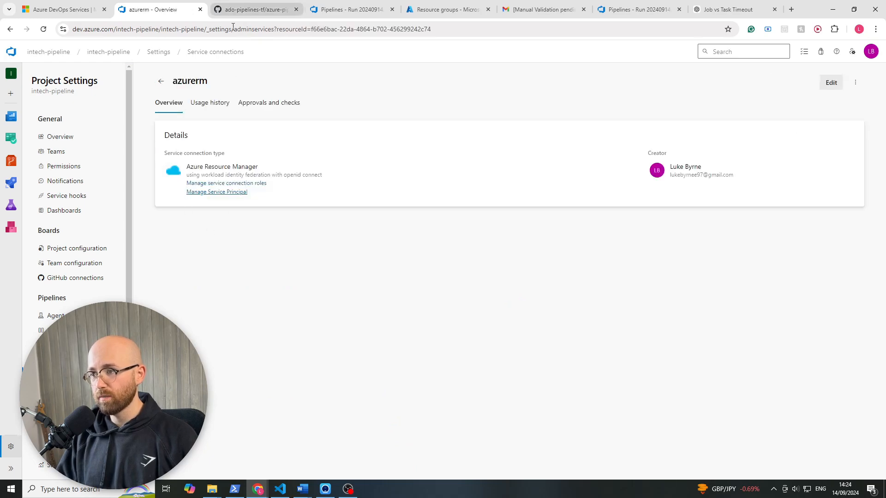
click(347, 8)
click(153, 9)
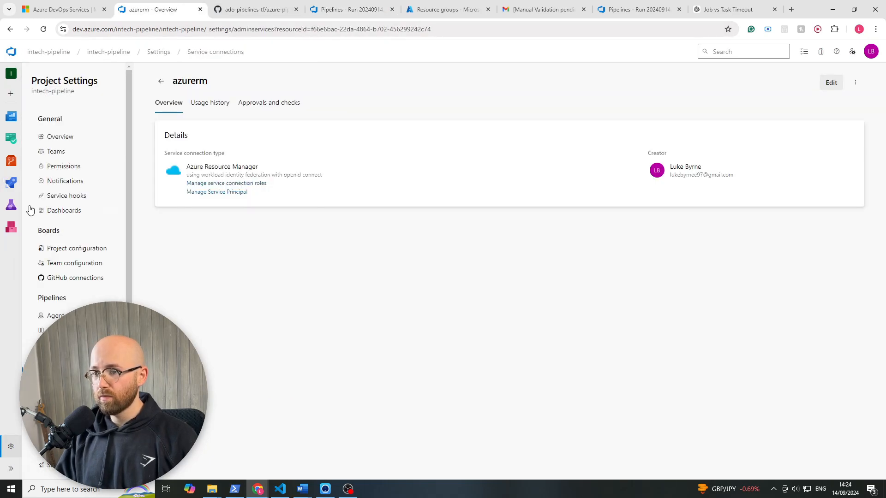
- Edit the ado-pipelines-tf pipeline, set azureServiceConnection to 'azurerm' in complete-pipeline.yml, and validate and commit the change directly to main
mouse_move(14, 189)
click(44, 203)
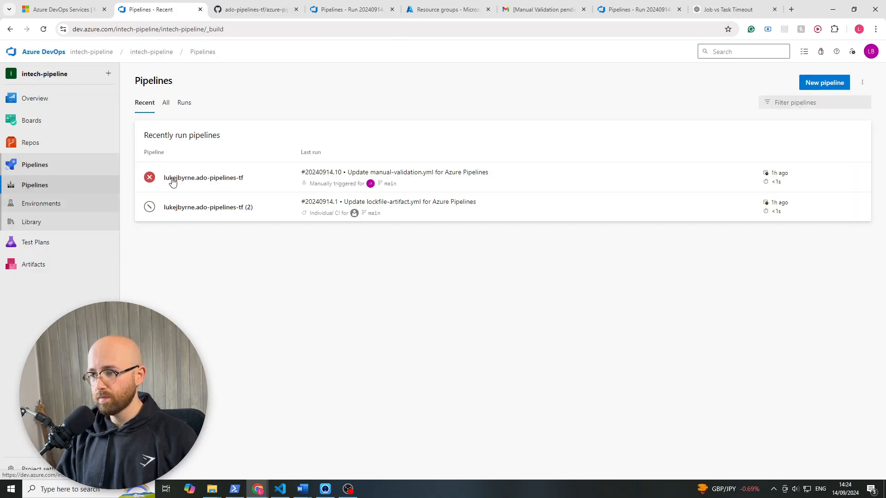
click(590, 190)
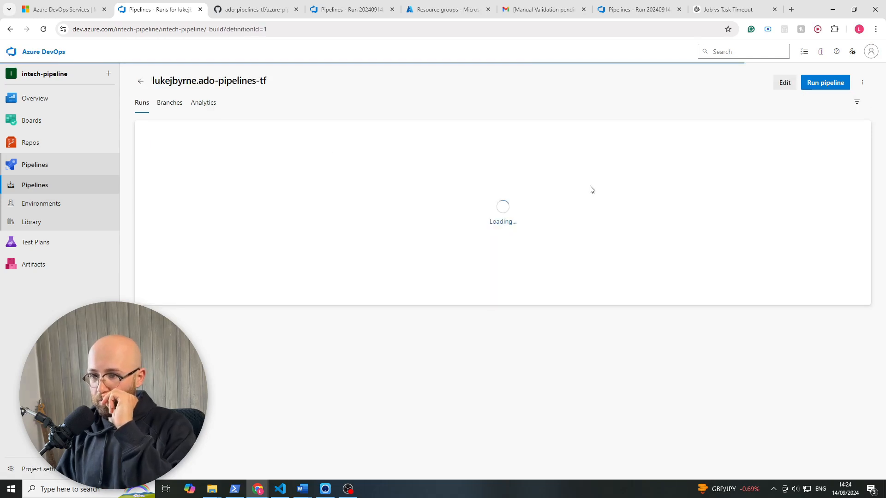
click(788, 84)
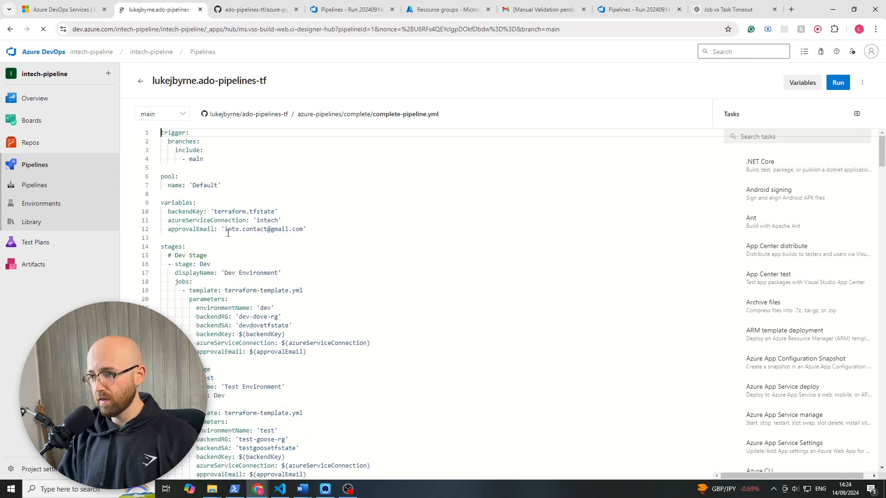
double_click(262, 221)
text(azurerm)
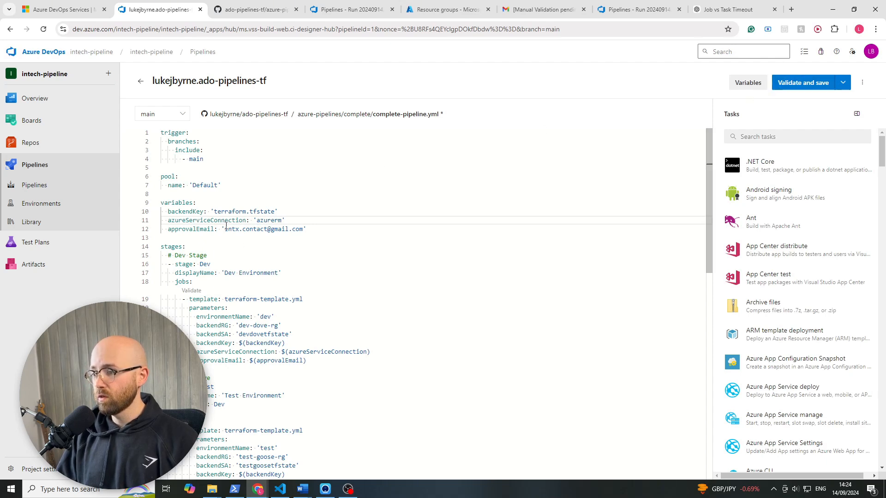
click(814, 79)
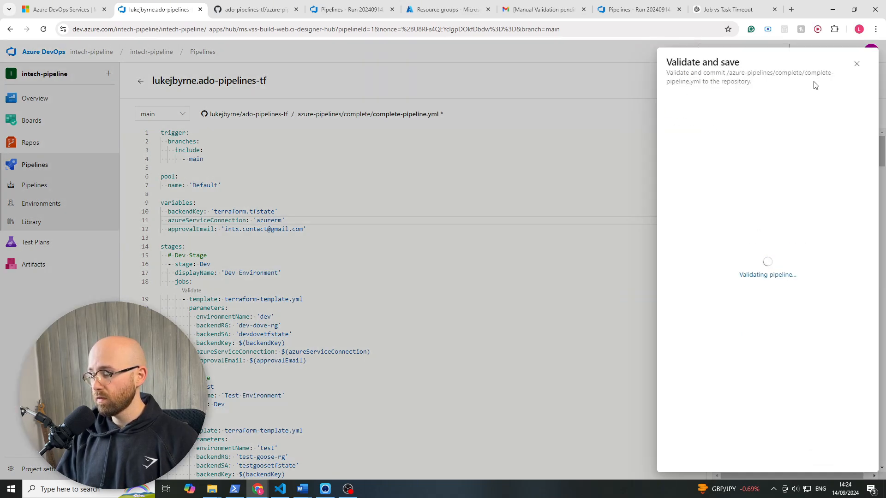
click(855, 457)
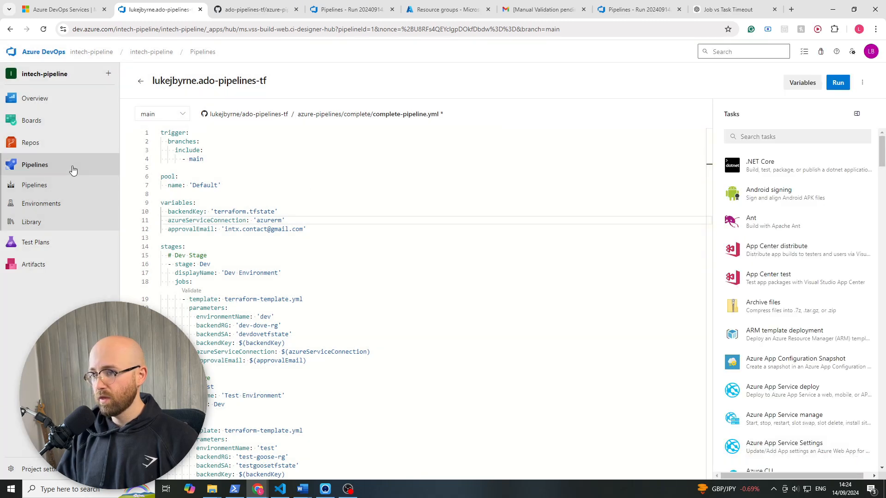
- Refresh the ado-pipelines-tf runs list and open the Dev Environment jobs of the newly triggered complete-pipeline.yml run
click(61, 186)
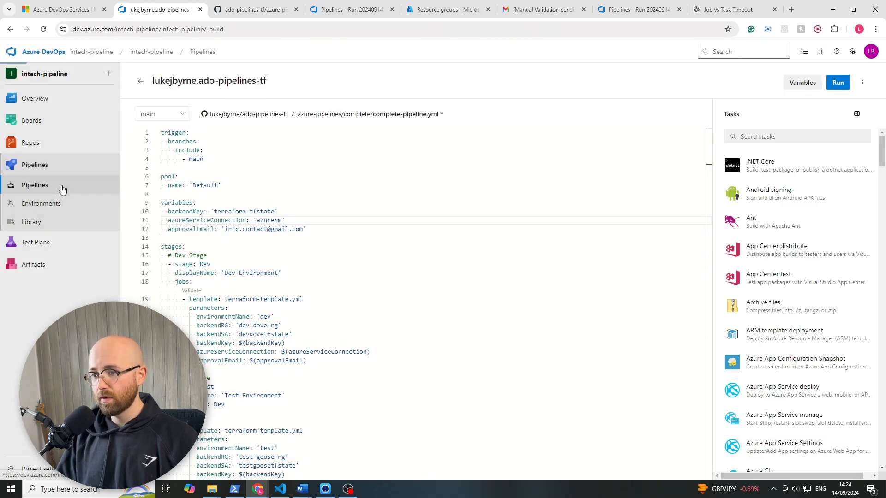
click(541, 167)
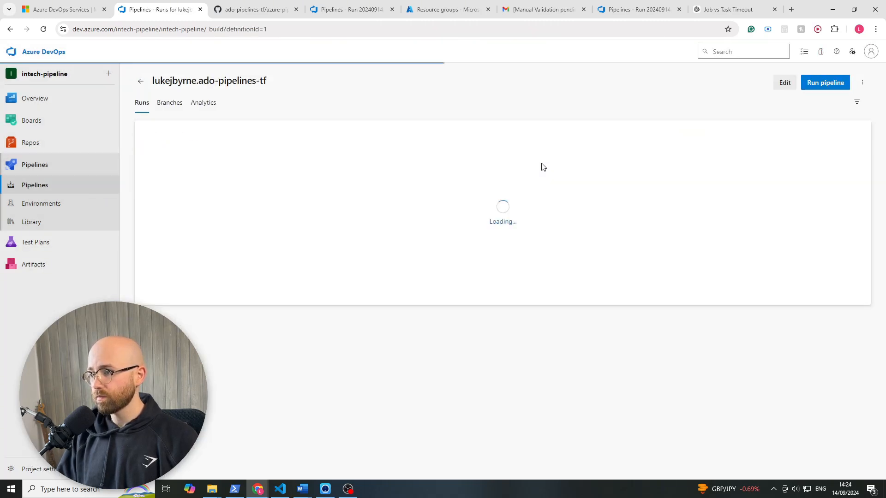
click(43, 29)
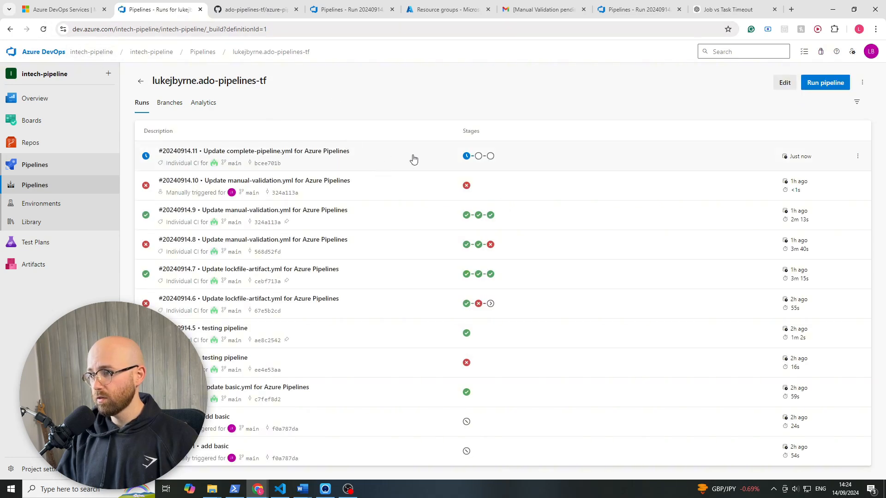
click(413, 160)
click(215, 329)
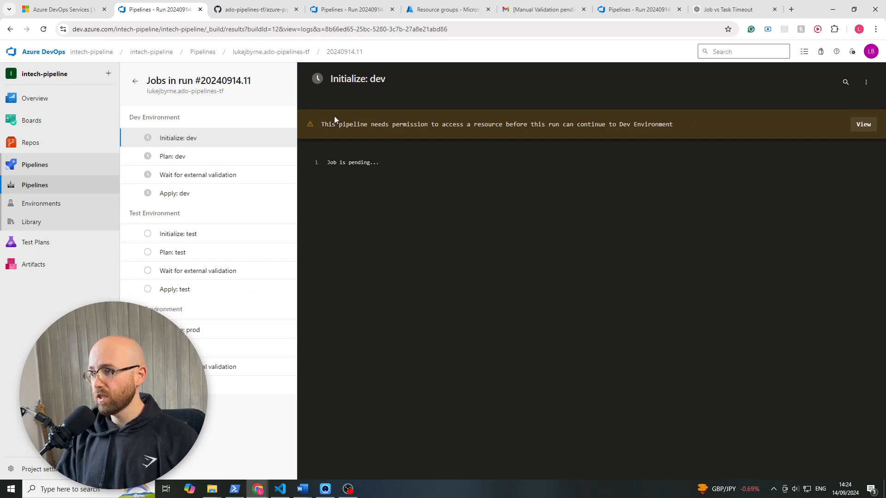
- Review the run's pending permission request and permit the pipeline to access the dev environment
drag(367, 125, 532, 135)
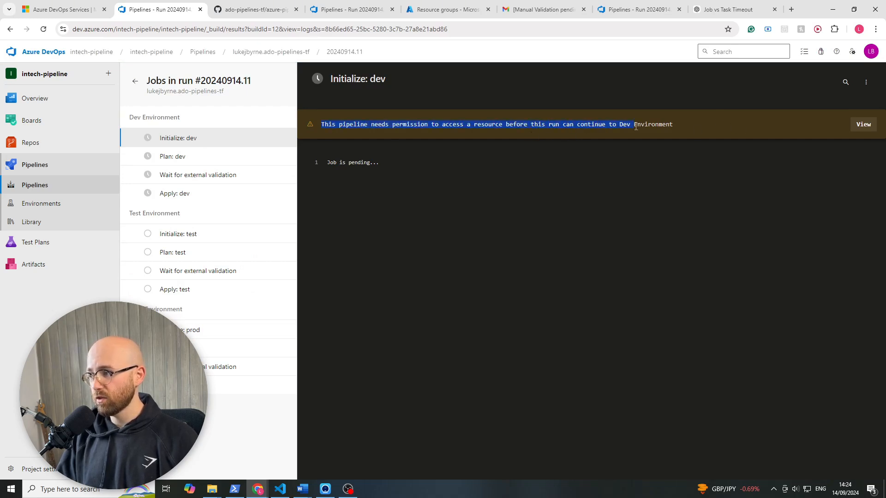
click(863, 125)
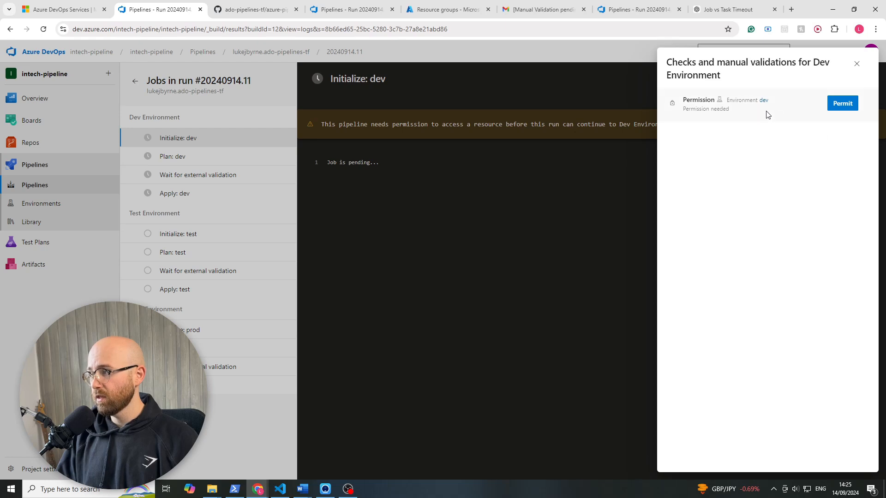
click(844, 106)
click(529, 288)
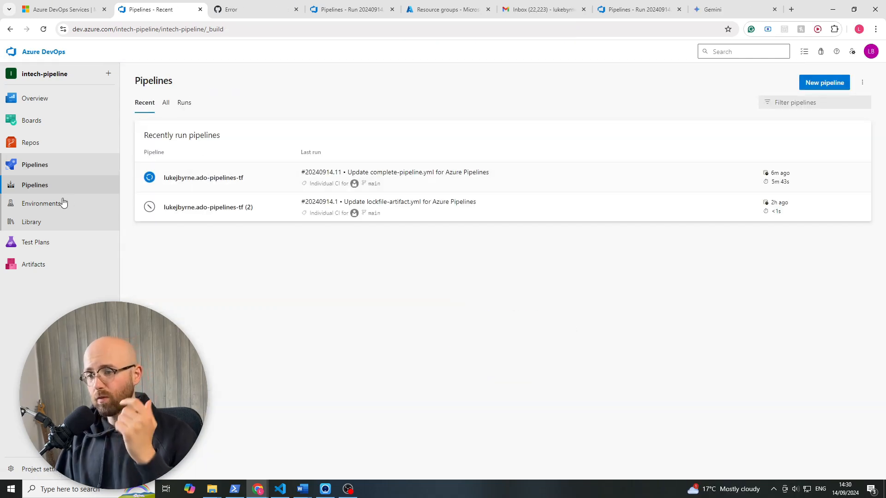
- Open the project's Environments page and check the run's Apply: dev Terraform log before returning to the environments list
click(52, 208)
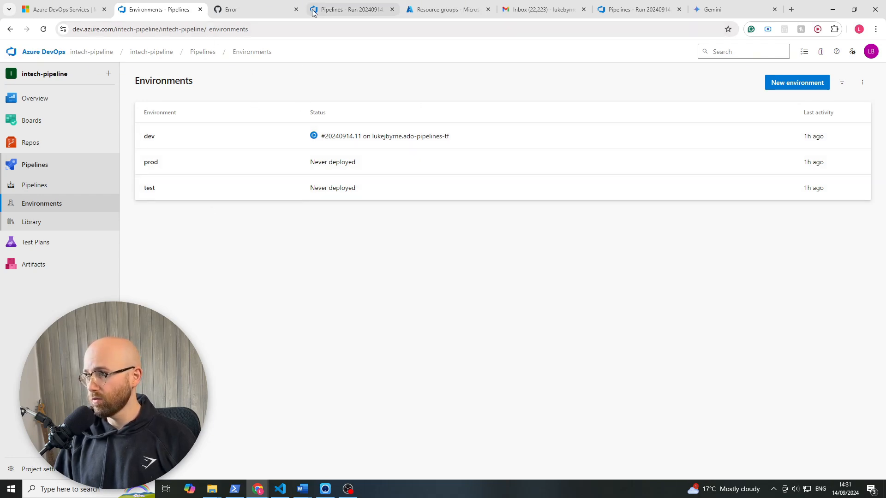
click(351, 10)
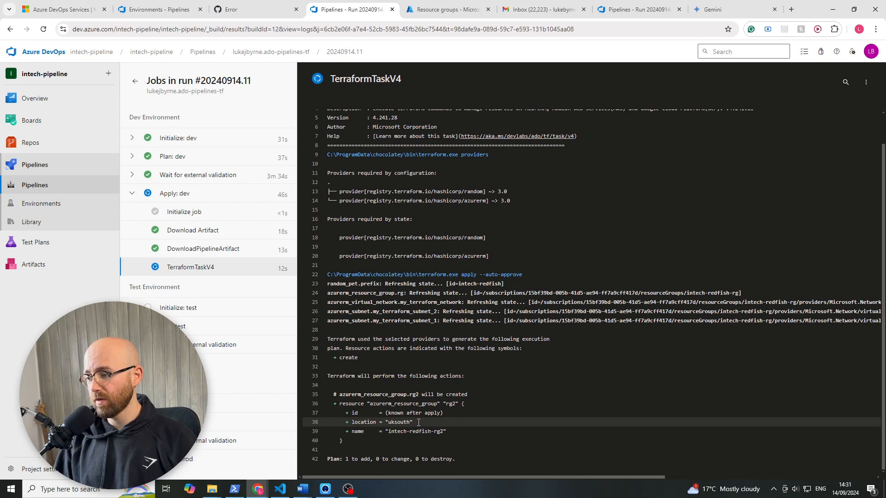
click(245, 18)
click(139, 11)
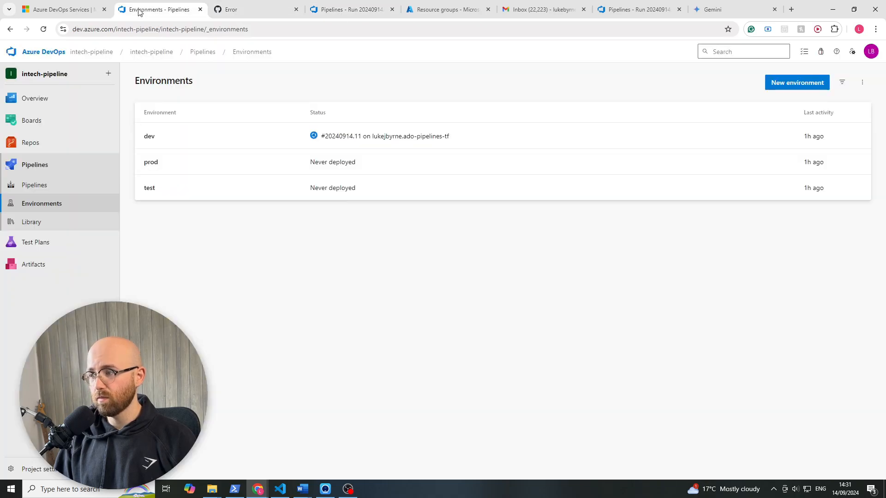
- Add an Approvals check to the test environment, with the account owner as approver
click(240, 187)
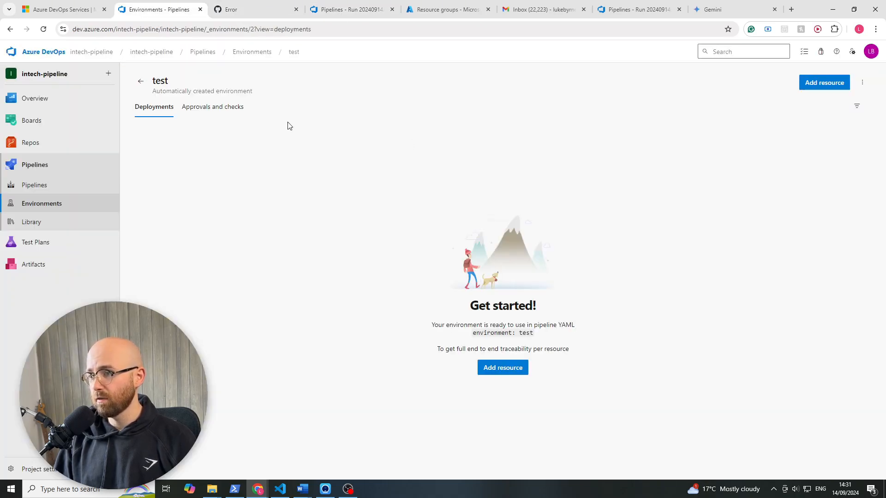
click(208, 111)
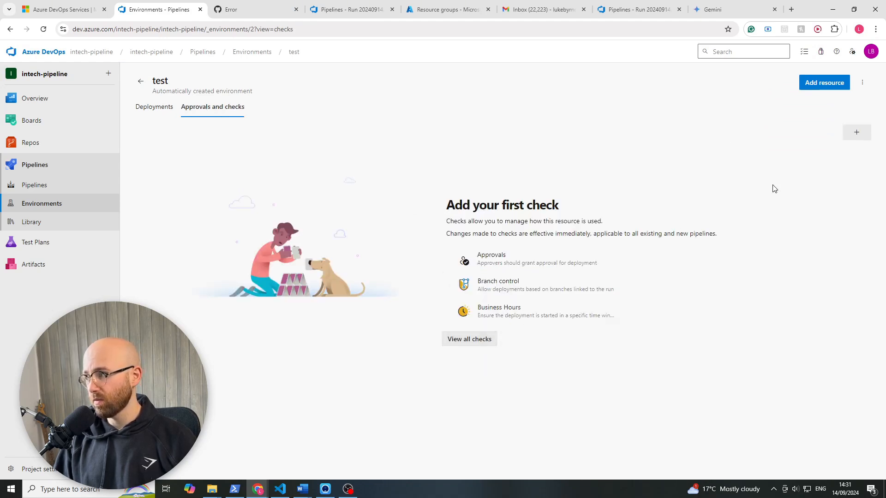
click(856, 134)
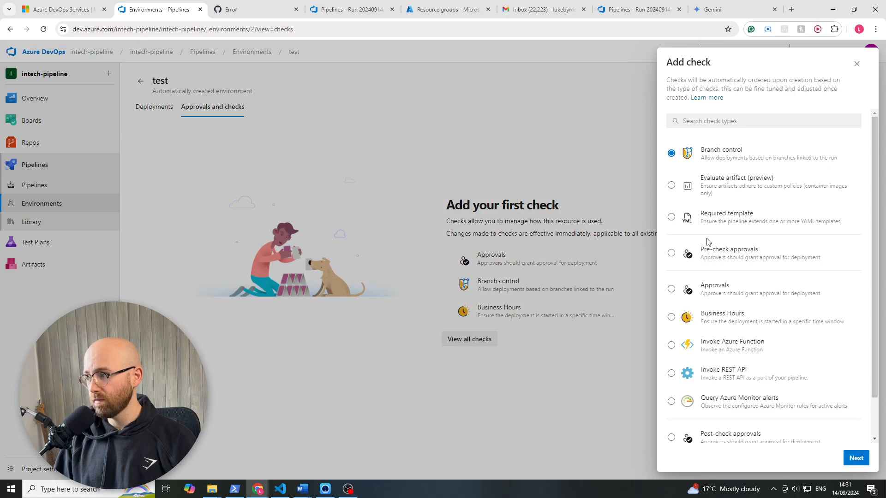
click(732, 293)
click(856, 458)
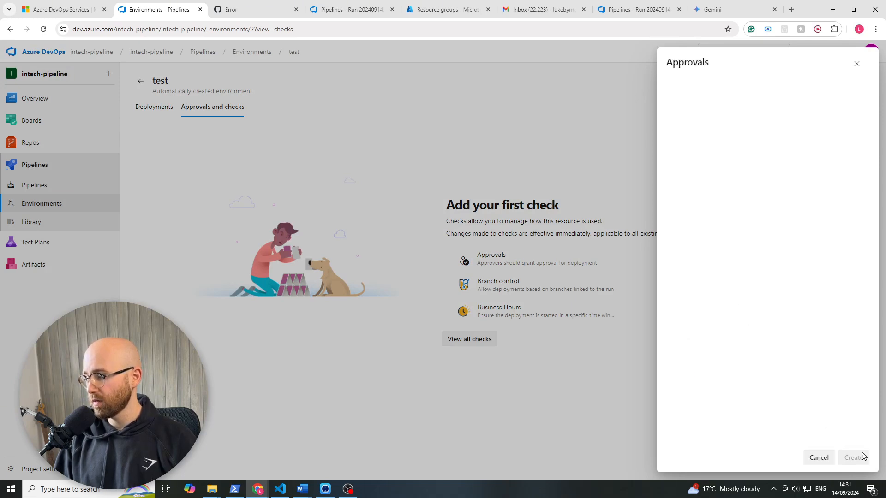
click(730, 99)
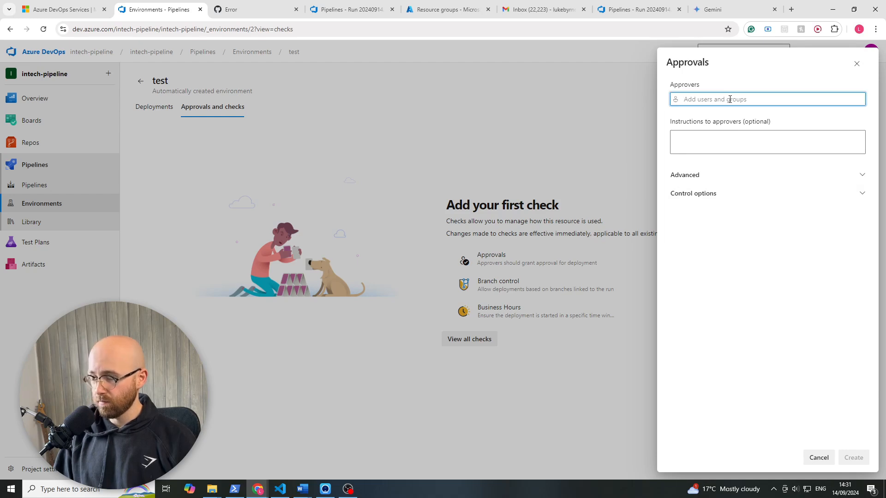
text(luke)
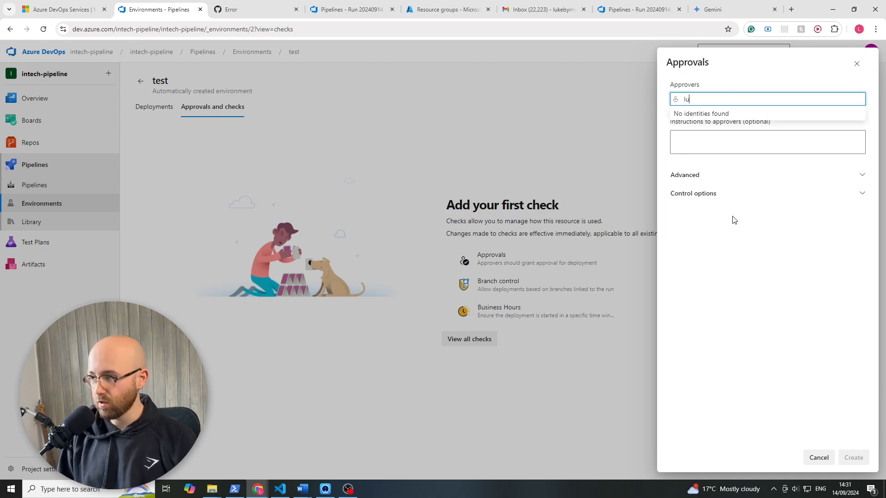
click(738, 121)
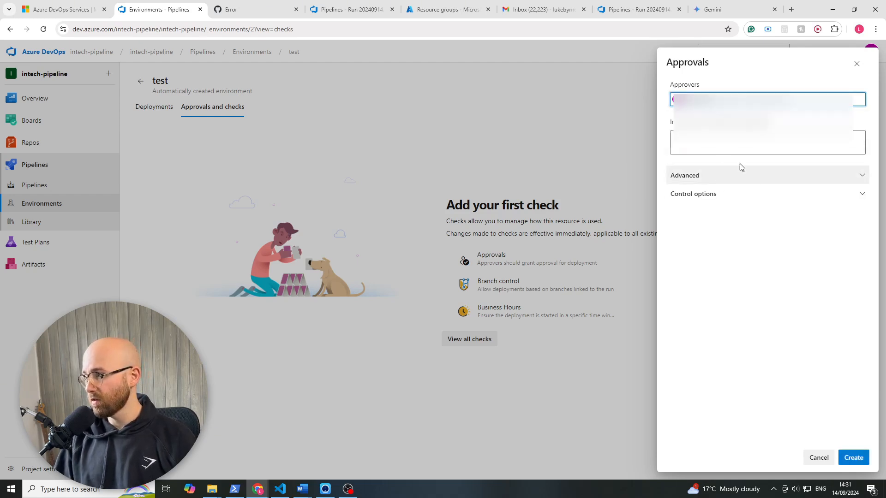
click(853, 458)
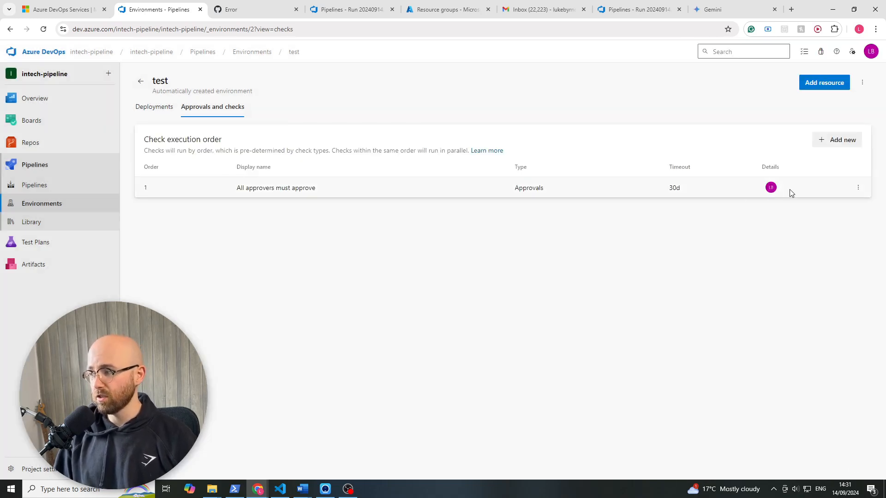
- Return to the environments list, then bring up the run's Apply: dev job with its browser tab placed beside the Environments tab
click(141, 81)
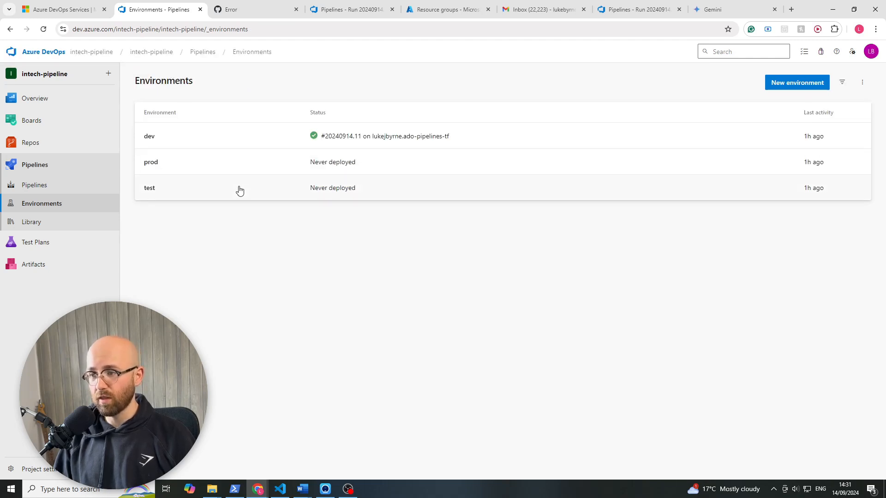
click(244, 10)
drag(339, 13, 245, 13)
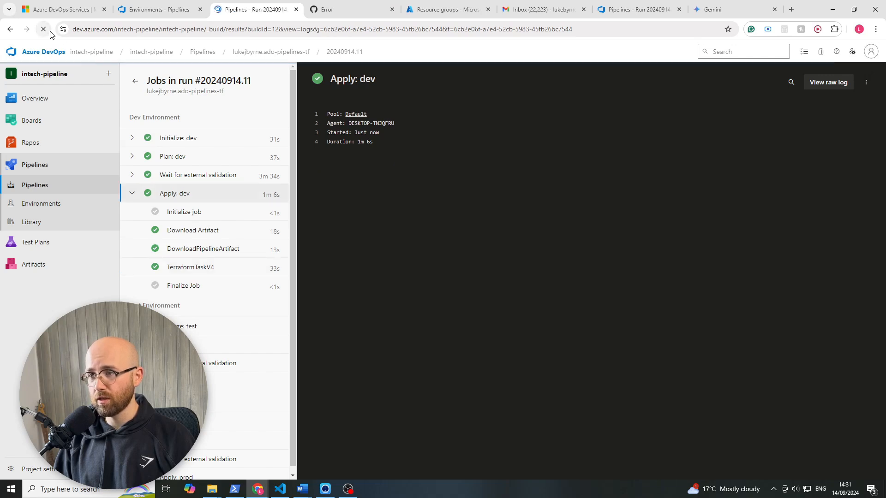
- Open the run's Initialize: test job and permit the pipeline to use the test environment, then dismiss the checks pane
click(186, 326)
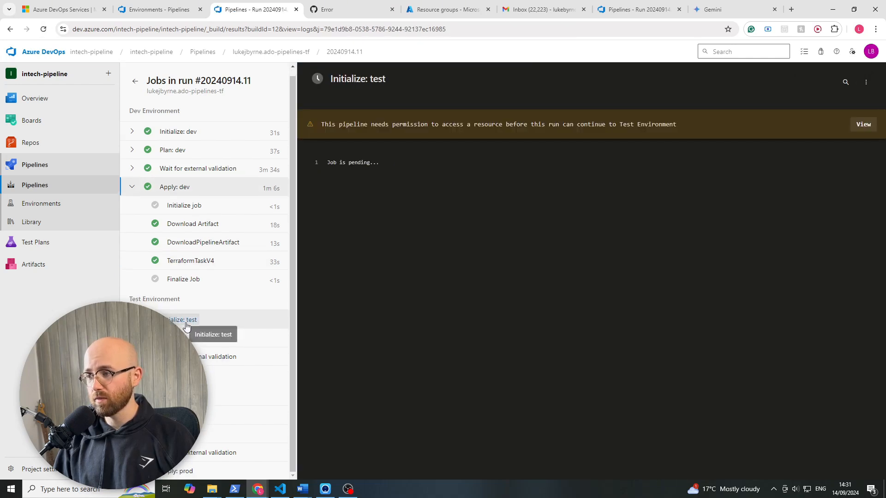
click(863, 125)
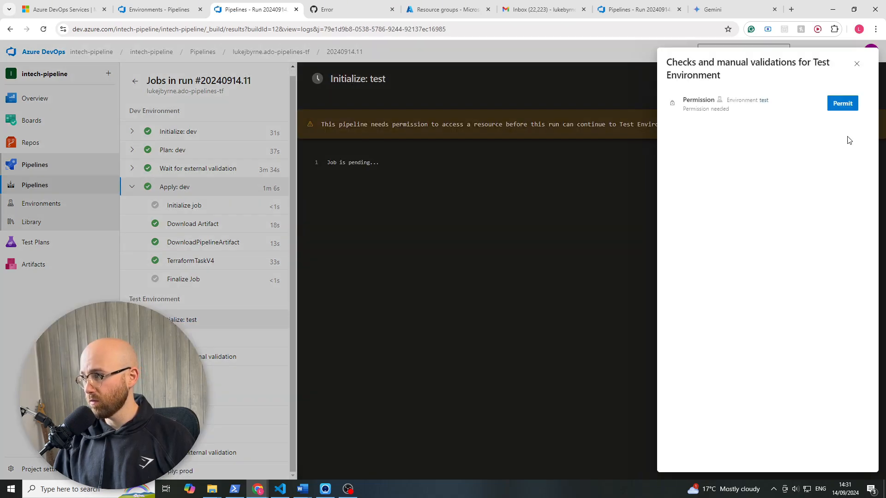
click(833, 103)
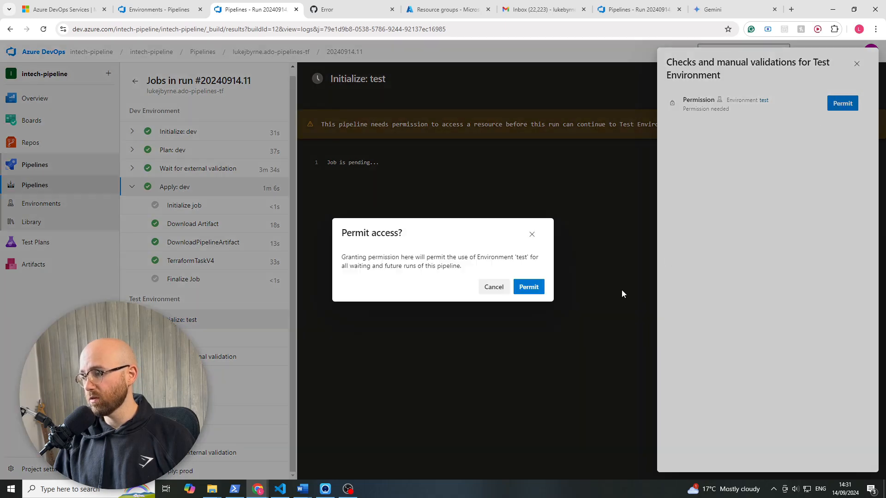
click(528, 288)
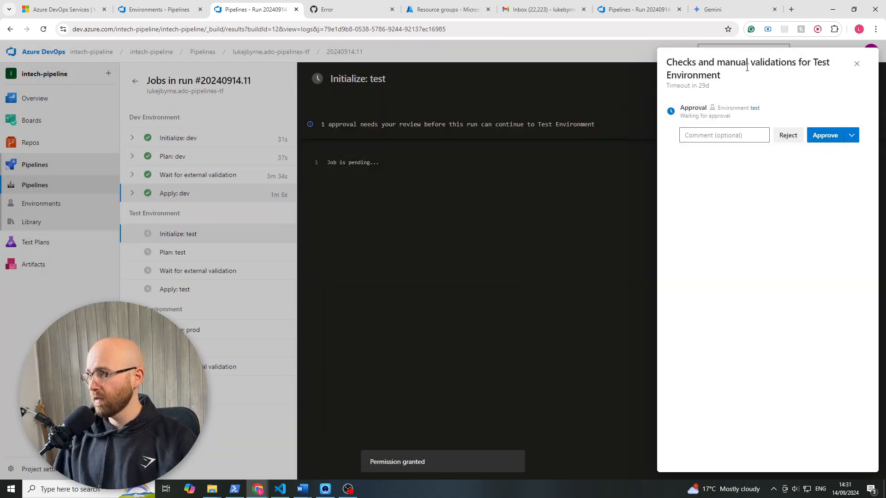
click(857, 64)
drag(623, 130, 275, 107)
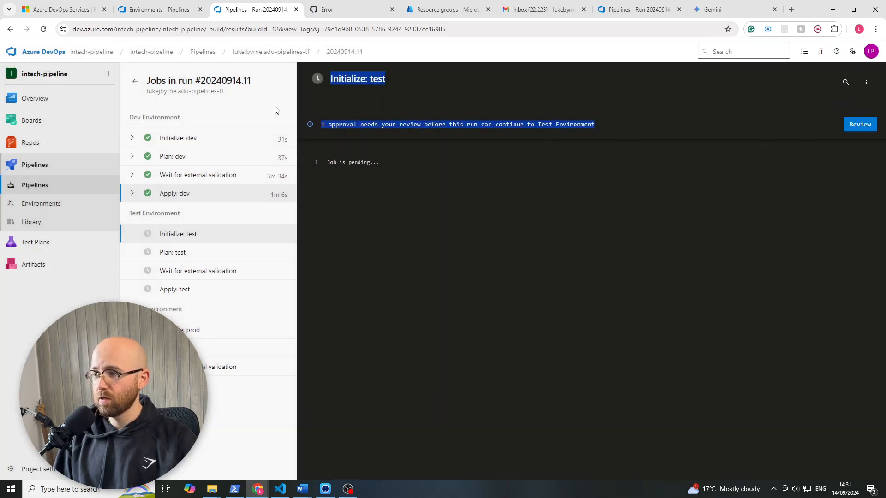
click(275, 108)
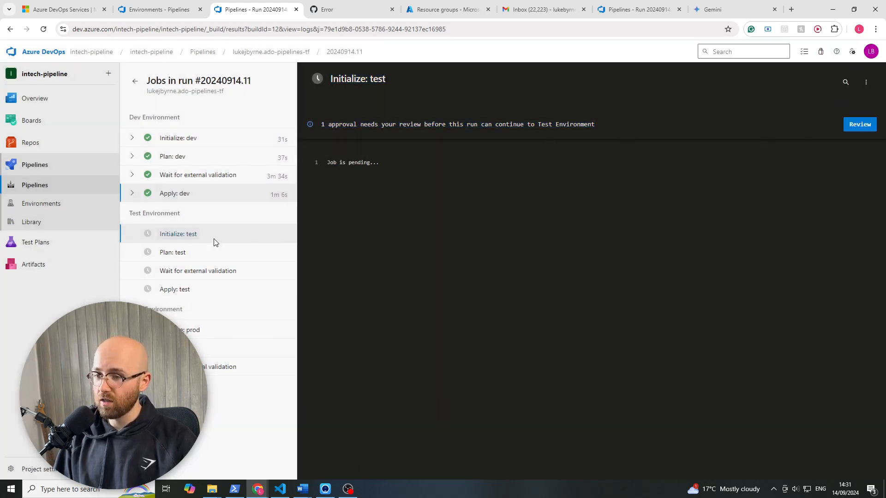
- Reopen run #20240914.11 from the pipeline's run list and approve its Test Environment stage without a comment
click(266, 52)
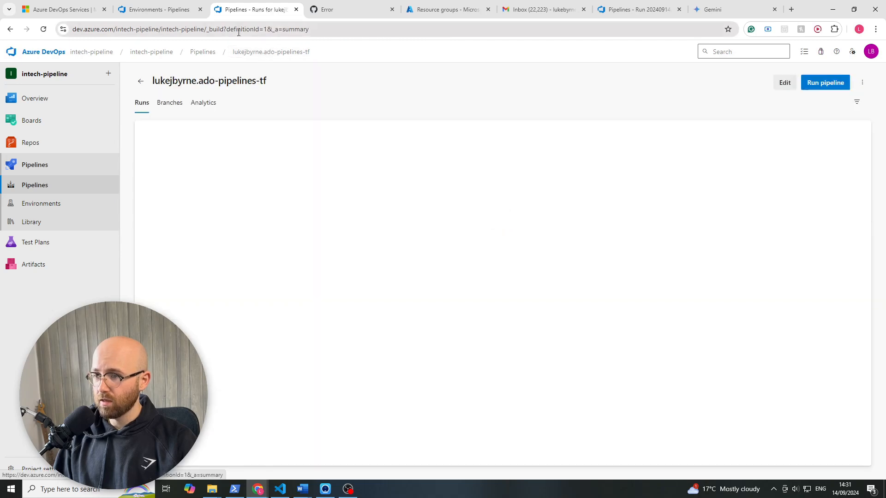
click(577, 167)
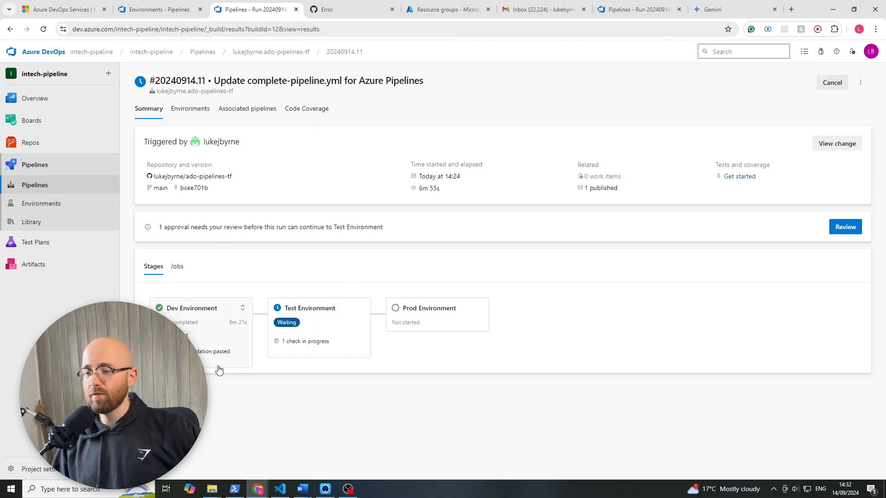
click(349, 314)
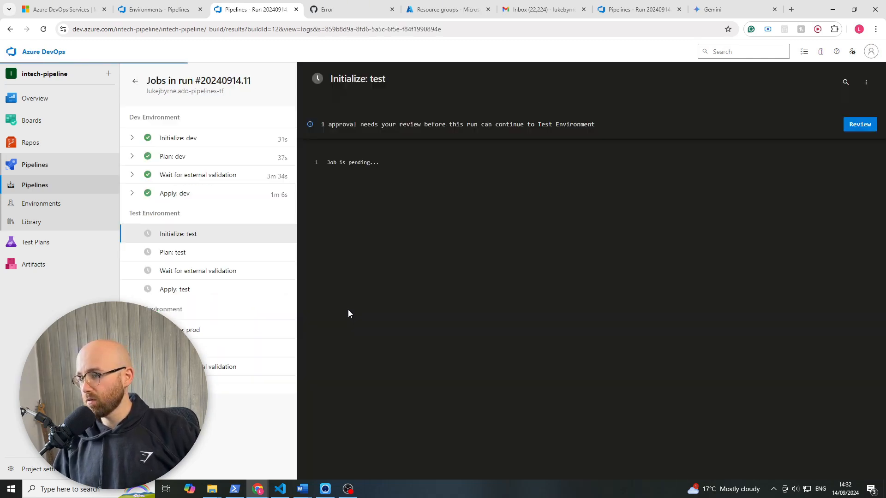
click(847, 124)
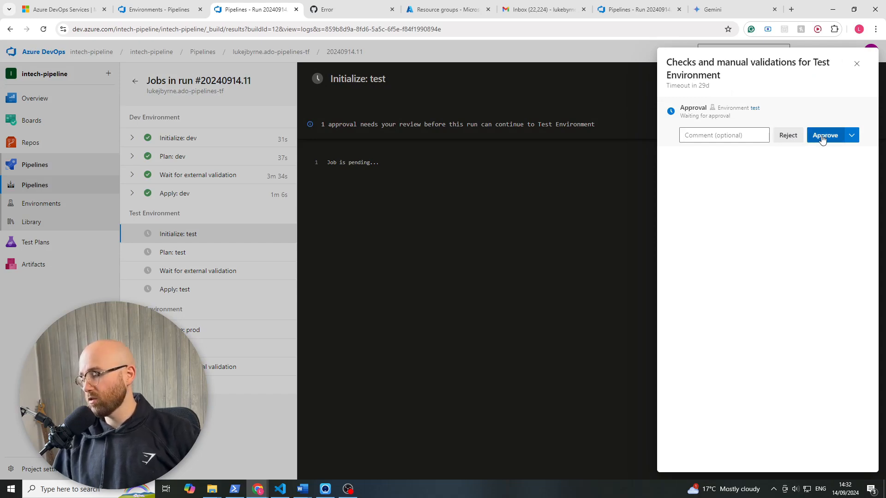
click(851, 136)
click(805, 94)
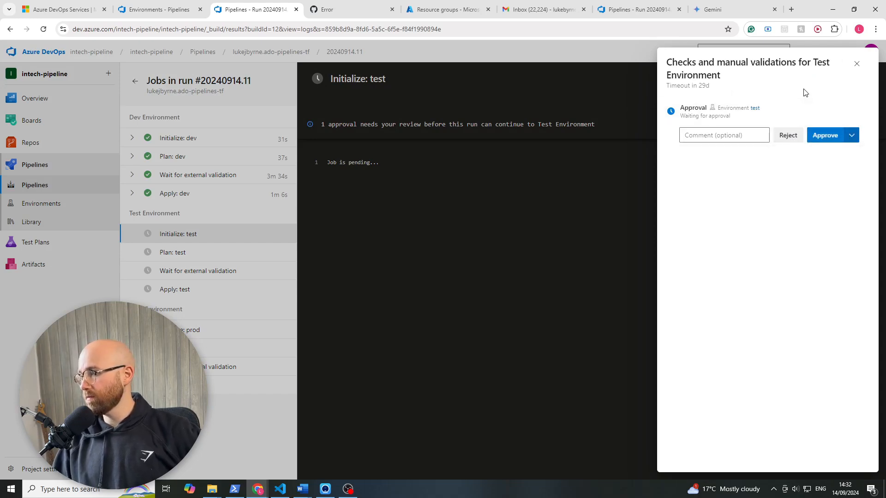
click(817, 135)
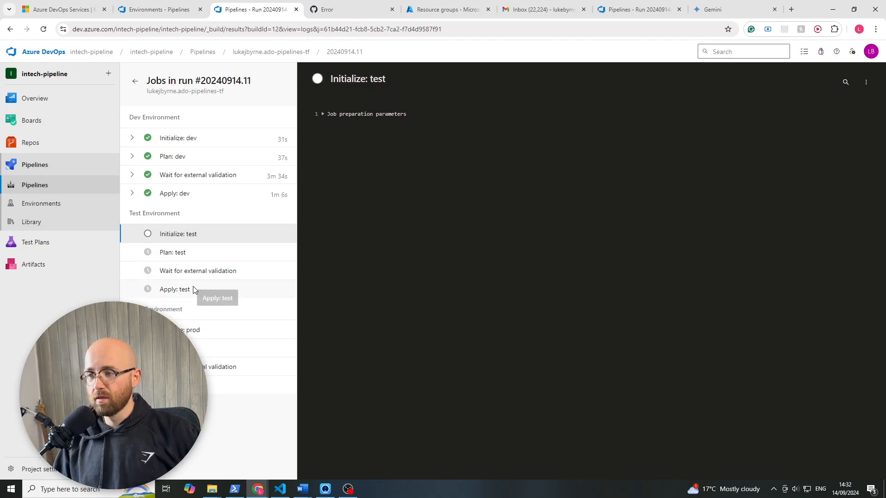
- Open the prod environment's approvals and checks from the project's environments list
click(146, 12)
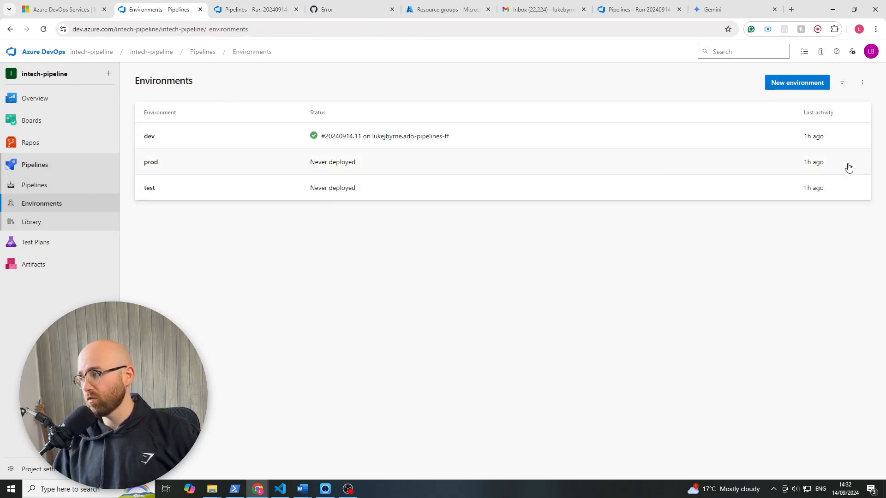
click(189, 160)
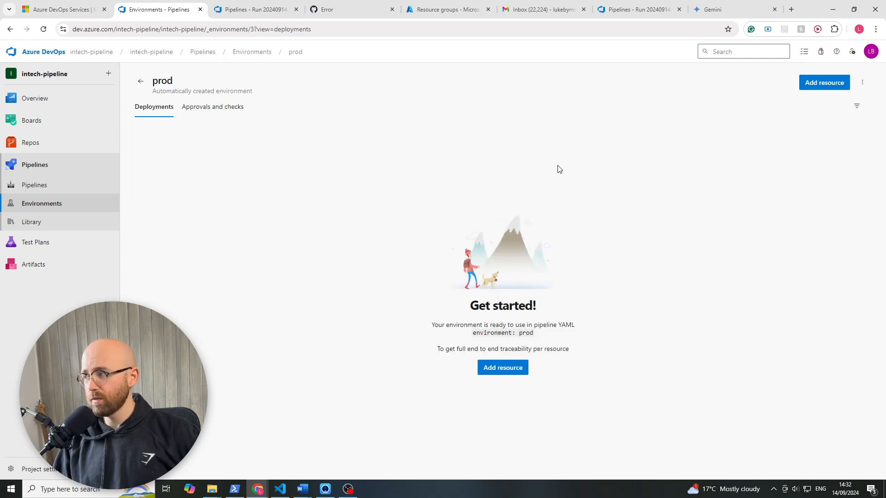
click(863, 82)
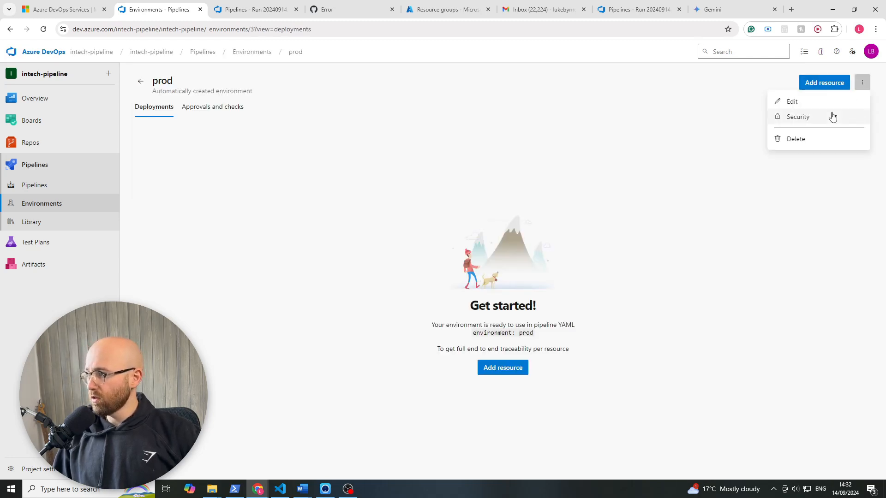
click(757, 133)
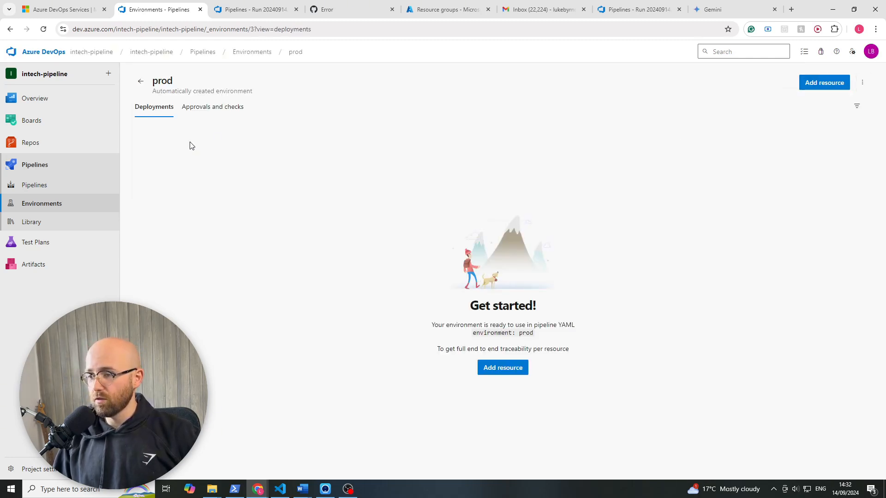
click(189, 113)
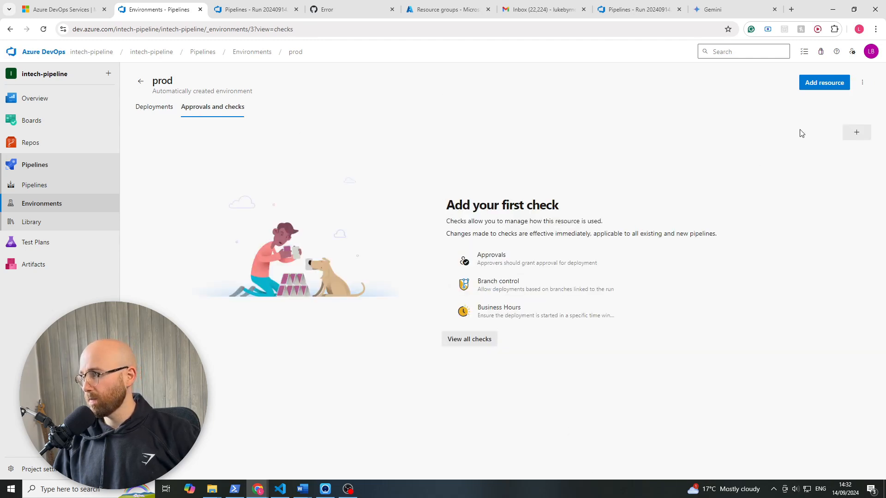
- Add an Approvals check to the prod environment, with the account owner as approver
click(857, 134)
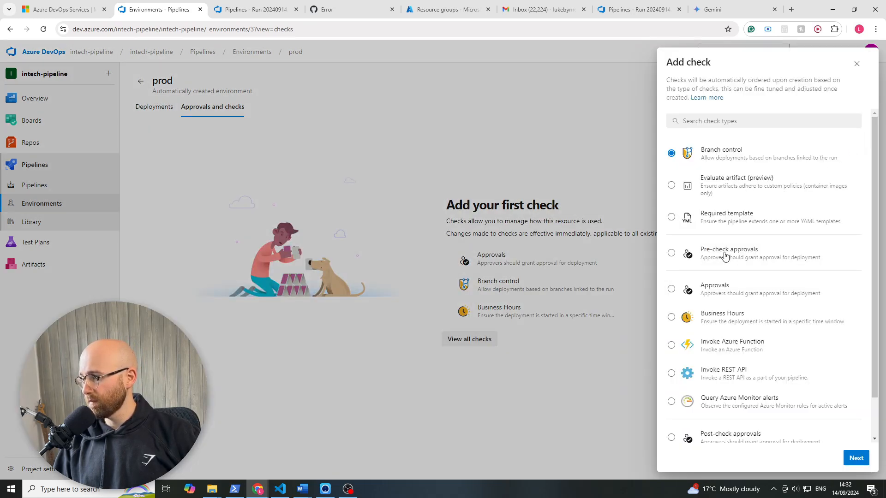
scroll(764, 320, down, 2)
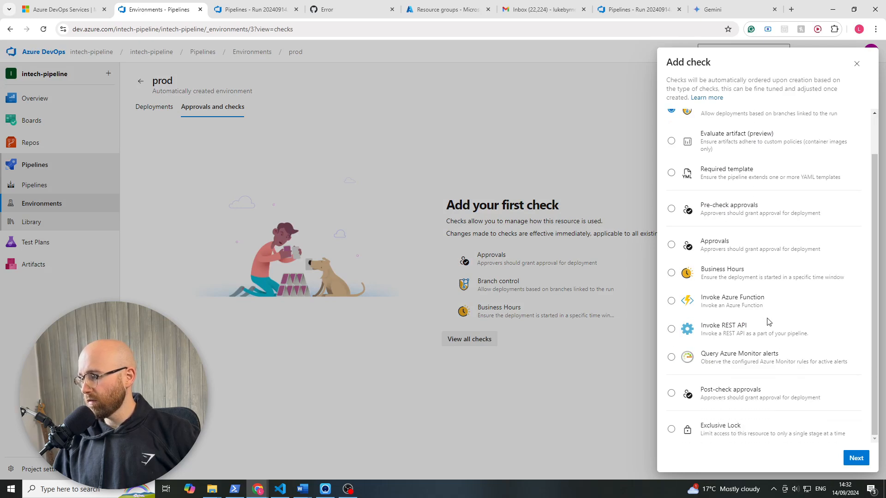
scroll(766, 319, up, 2)
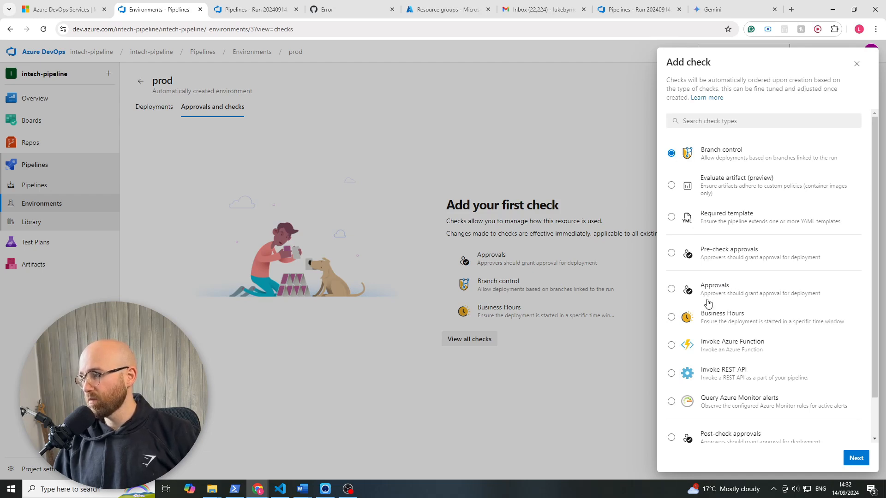
click(723, 294)
click(856, 459)
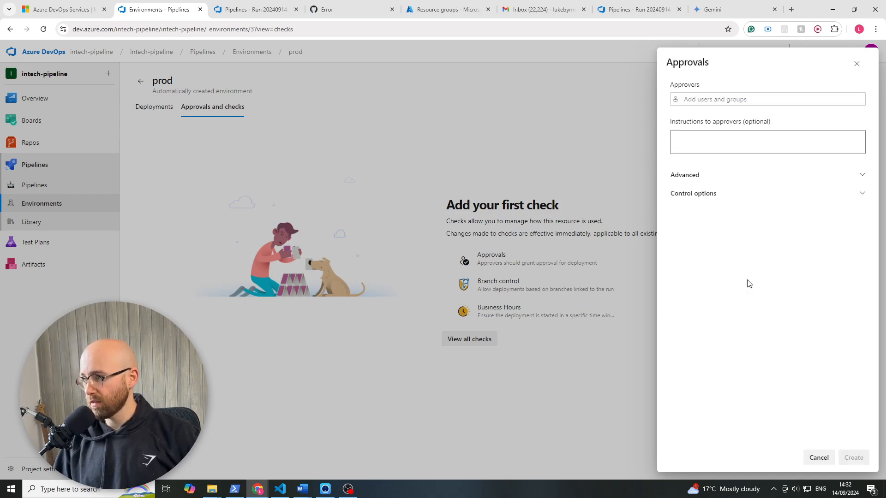
click(724, 96)
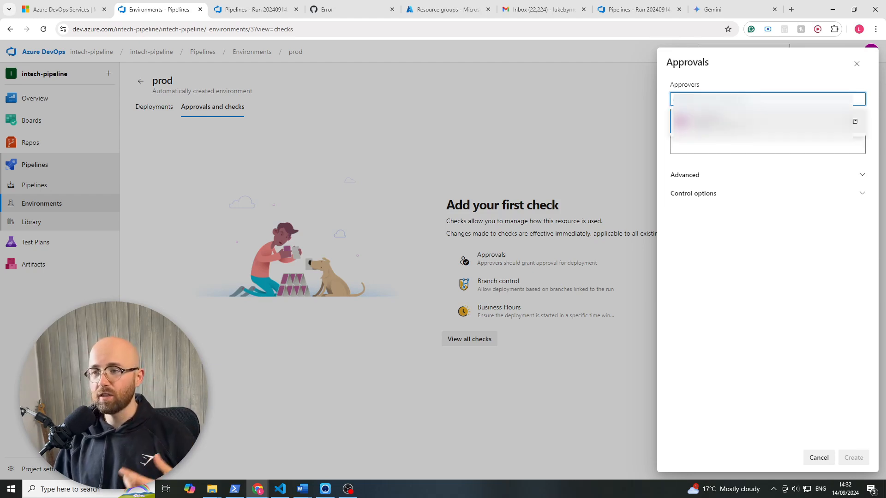
click(727, 116)
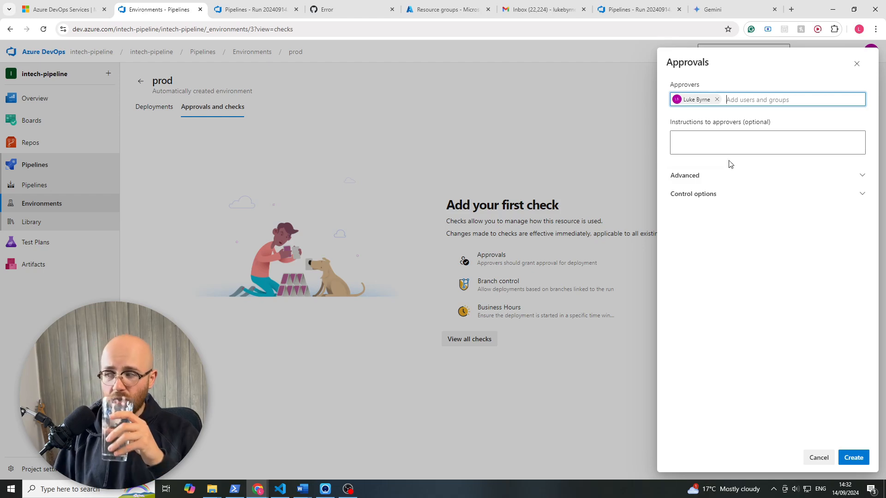
click(853, 456)
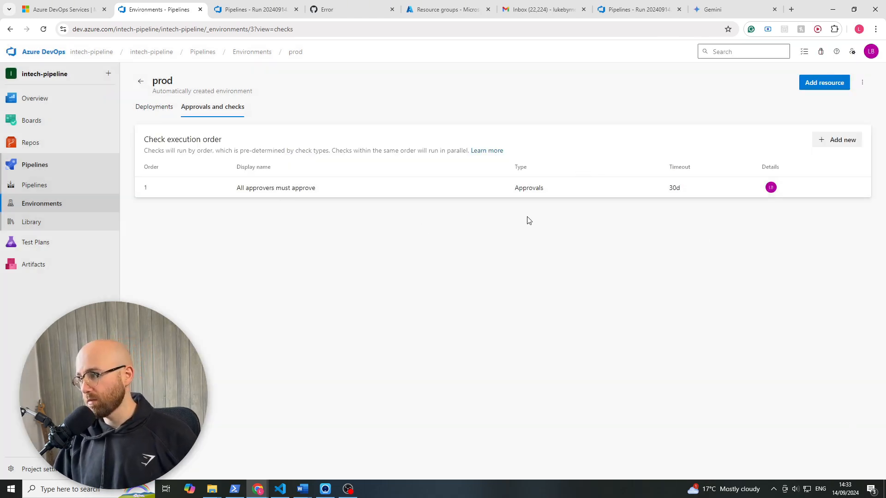
- Return to the environments list, then check the Terraform log of the run's Plan: test job
click(72, 204)
click(238, 11)
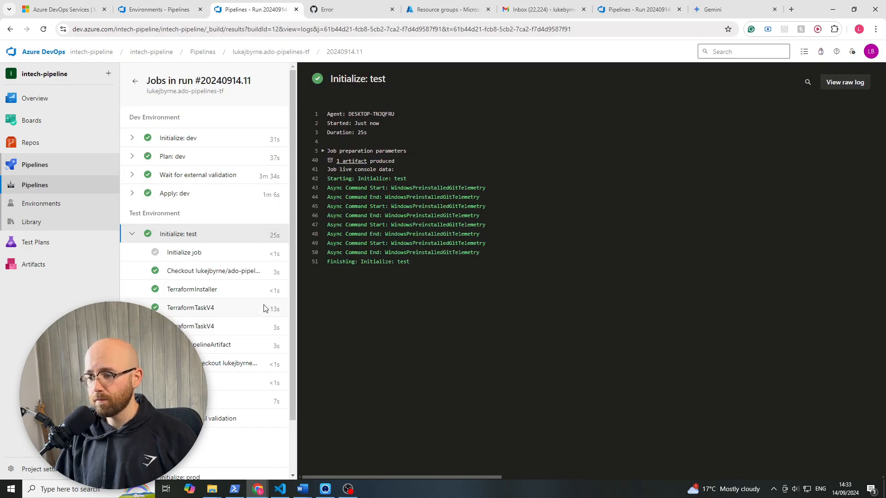
scroll(240, 314, down, 1)
click(216, 340)
scroll(222, 369, down, 2)
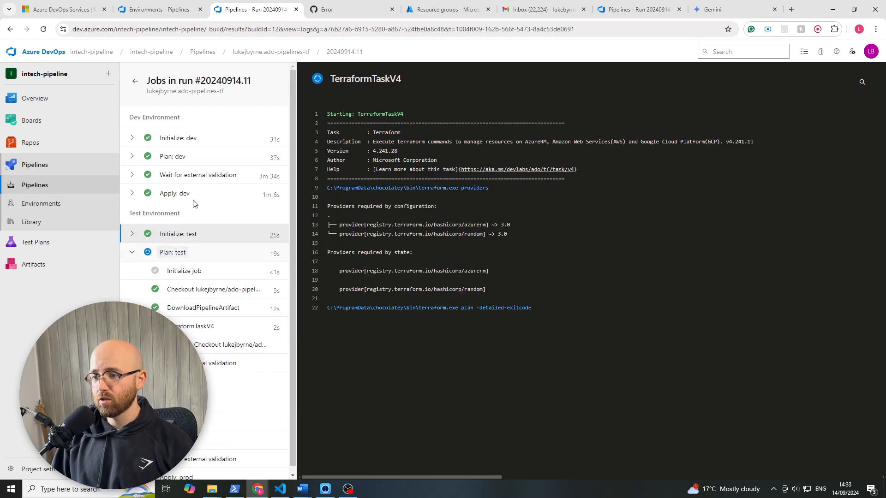
- Switch to the ado-pipelines-tf repository on GitHub and open complete-pipeline.yml in azure-pipelines/complete at its stage definitions
click(160, 9)
click(327, 9)
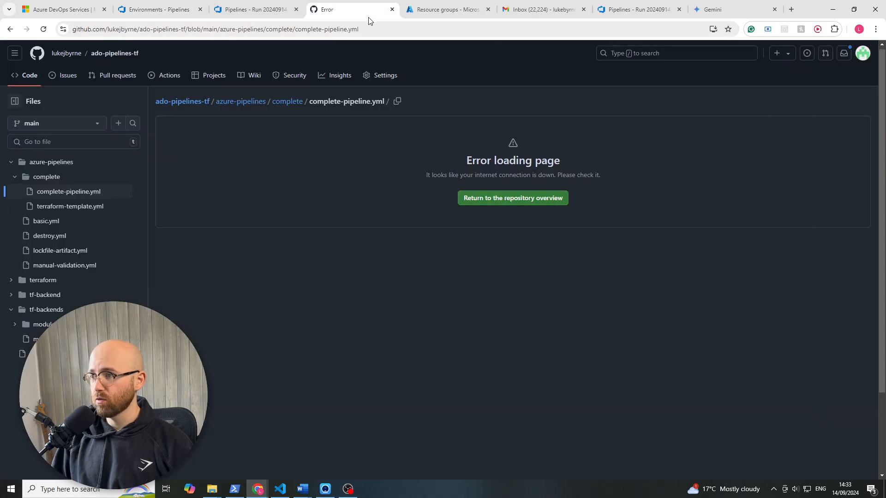
click(286, 105)
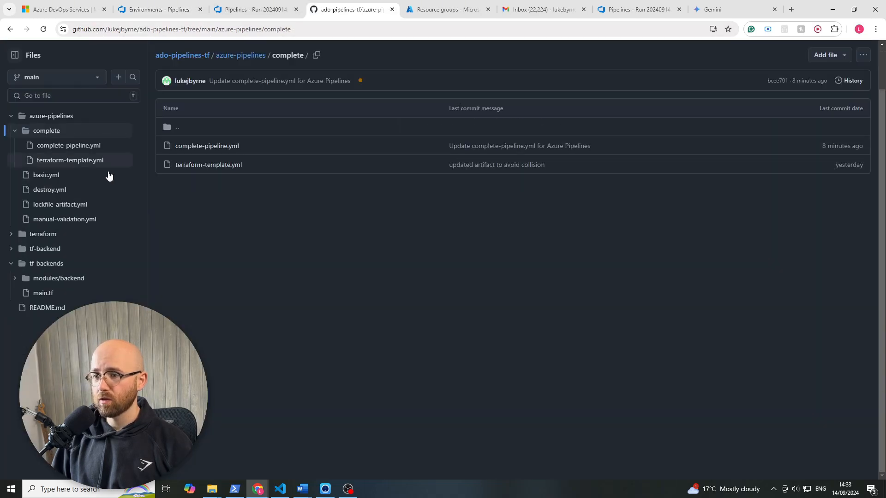
click(57, 237)
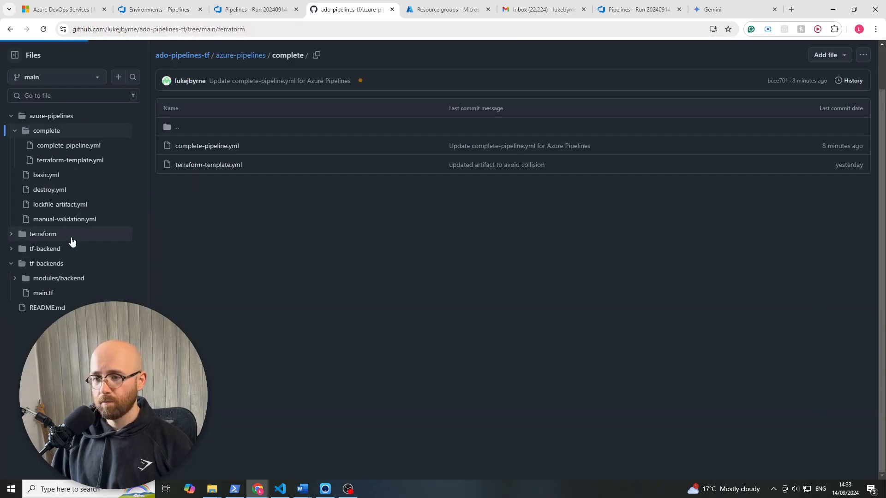
click(65, 151)
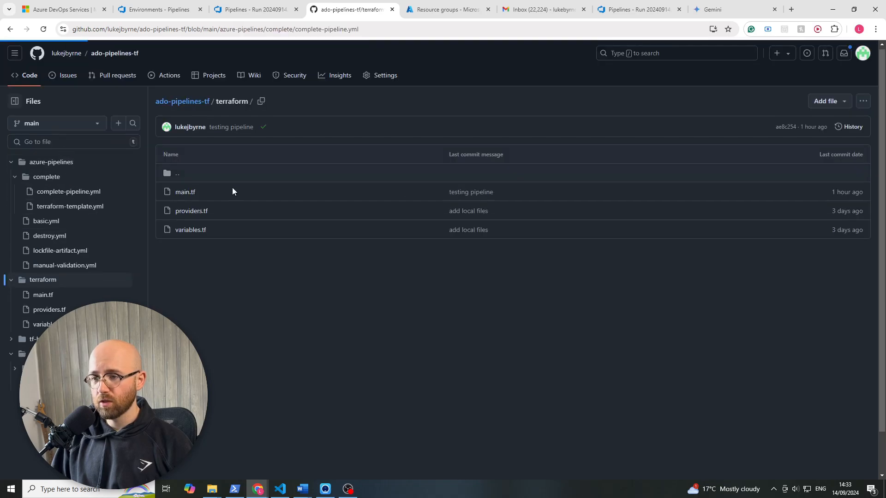
scroll(261, 243, down, 3)
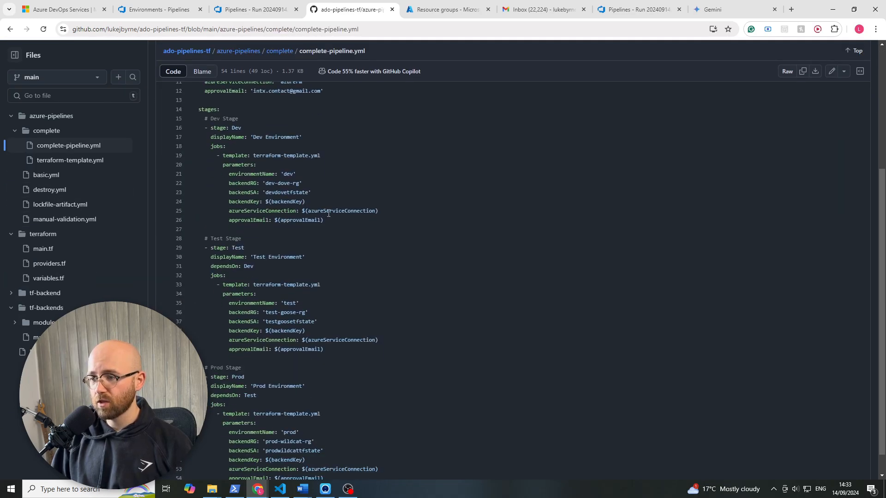
- Compare the template parameters of the Dev, Test and Prod stages in complete-pipeline.yml, highlighting each stage's block
drag(323, 220, 164, 183)
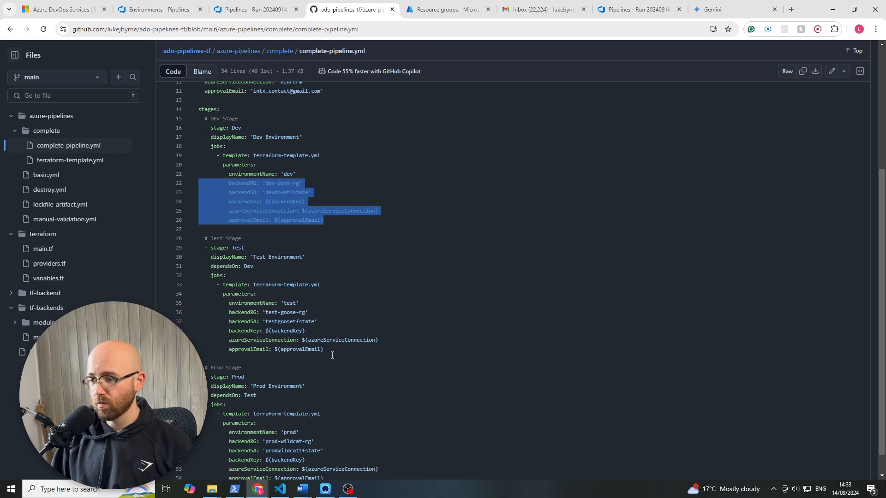
drag(332, 355, 198, 302)
click(285, 340)
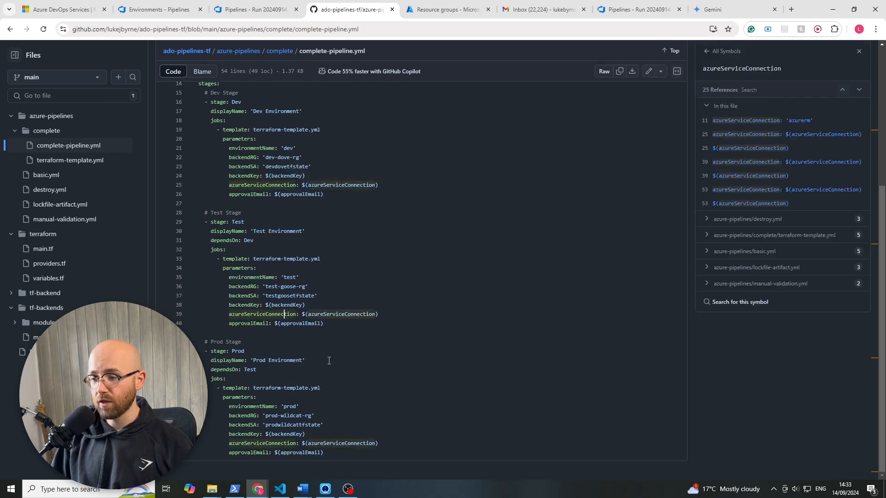
drag(336, 450, 208, 388)
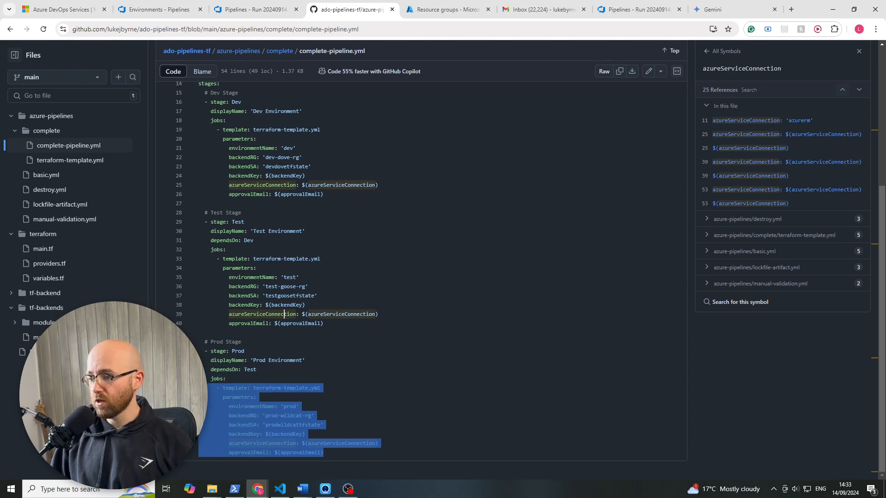
click(286, 342)
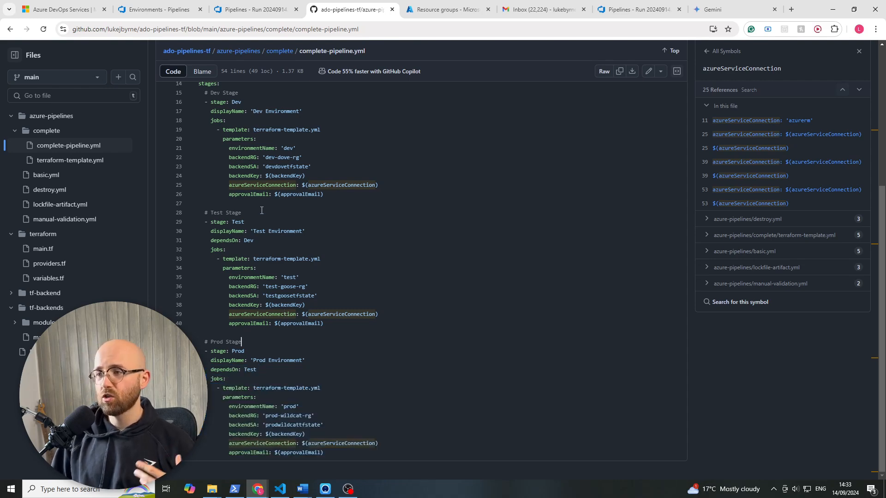
- Switch back to the Azure DevOps pipeline run and open the external validation job of the Test Environment stage
click(257, 10)
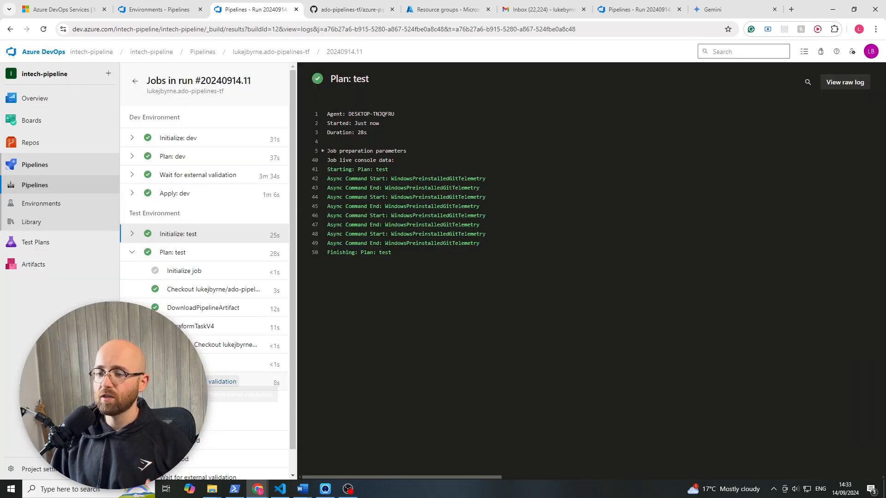
click(217, 383)
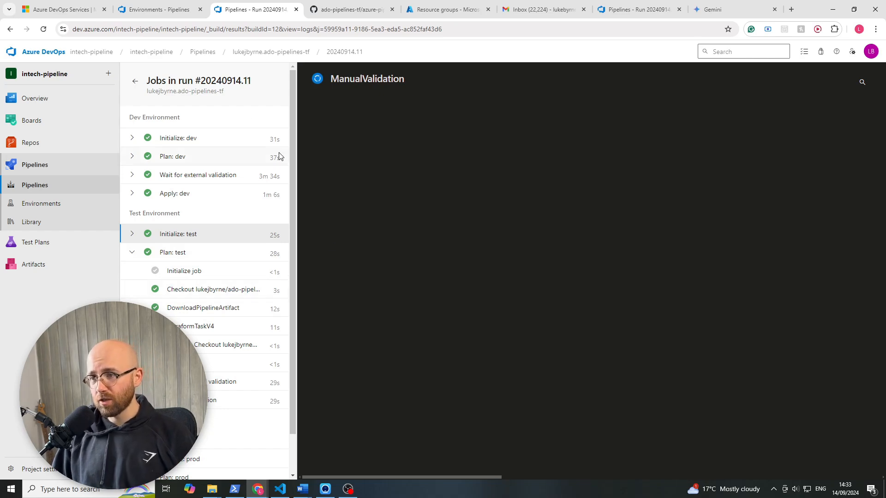
- Review the manual validation and Terraform apply jobs in terraform-template.yml in the GitHub repository, then return to the pipeline run
click(338, 10)
click(244, 351)
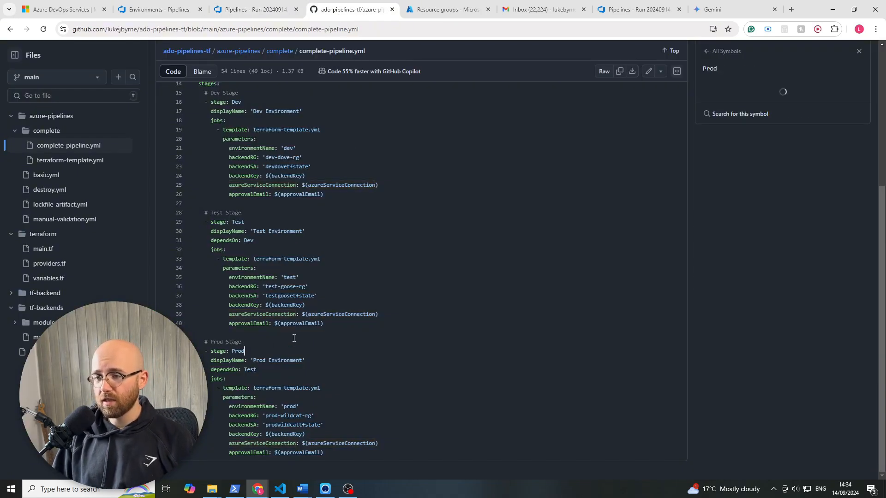
scroll(197, 244, up, 2)
scroll(196, 244, up, 2)
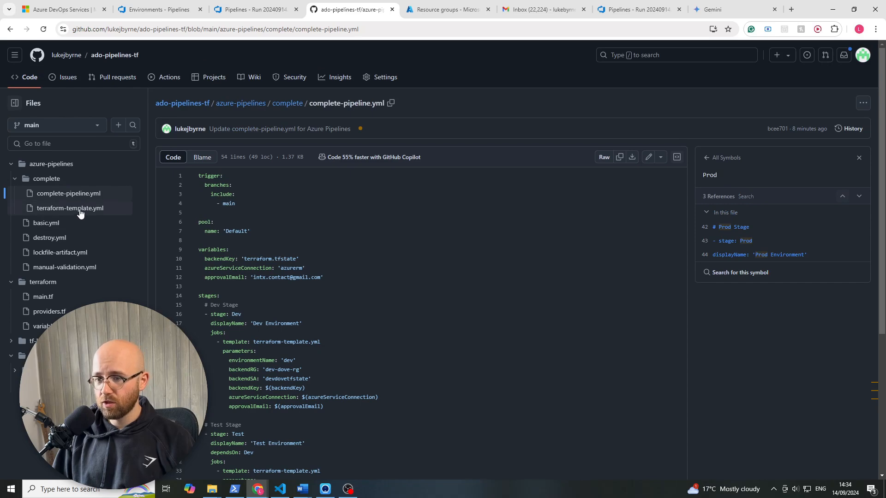
click(77, 208)
scroll(301, 286, down, 7)
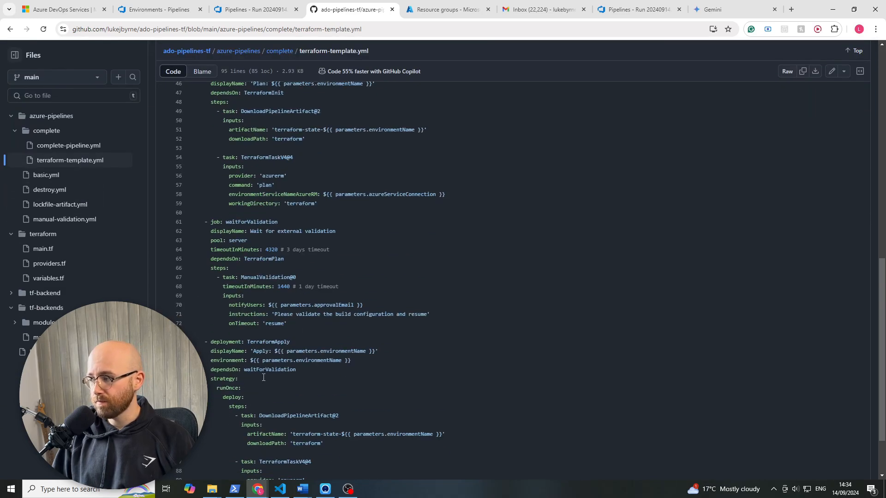
scroll(266, 345, up, 5)
click(255, 9)
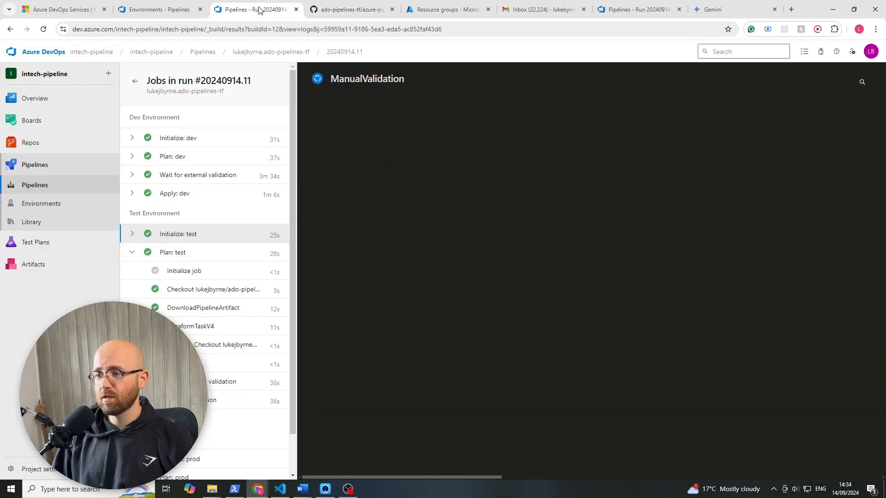